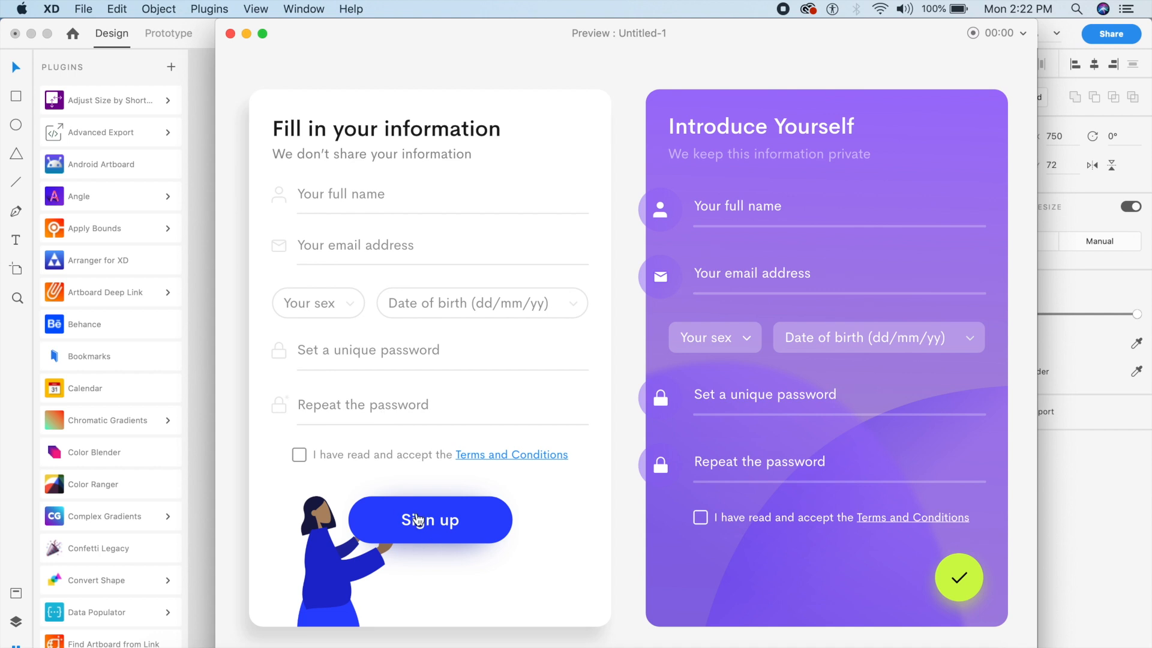
- Test the Sign up button and the purple form's check-mark button in the preview and close the preview
click(413, 520)
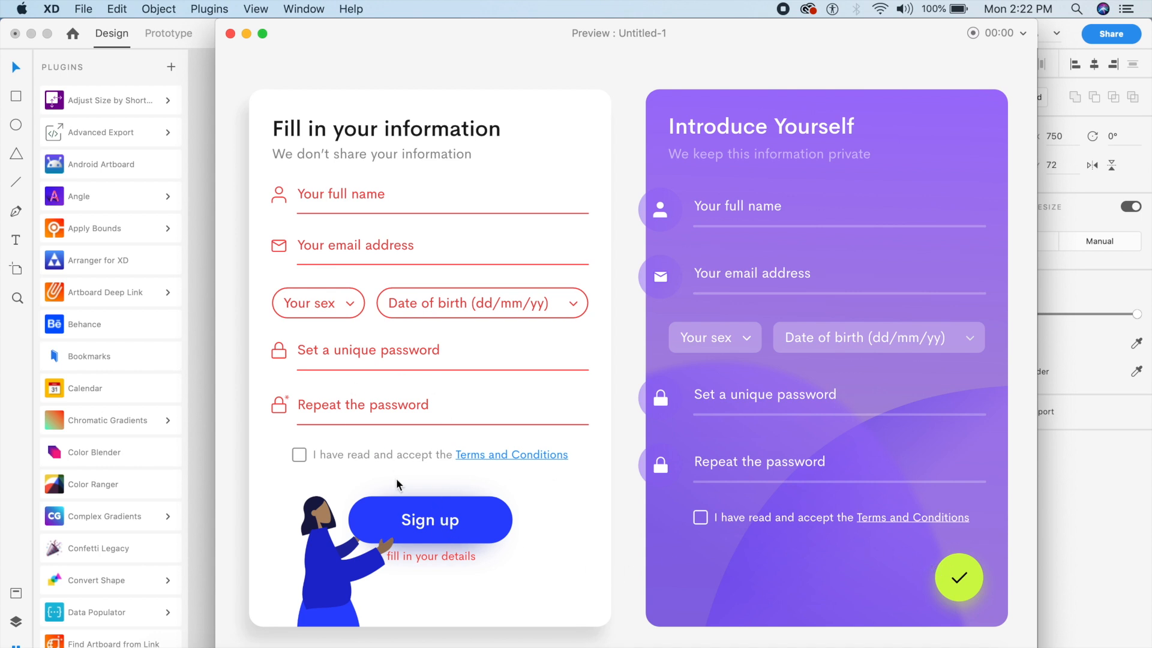
click(958, 582)
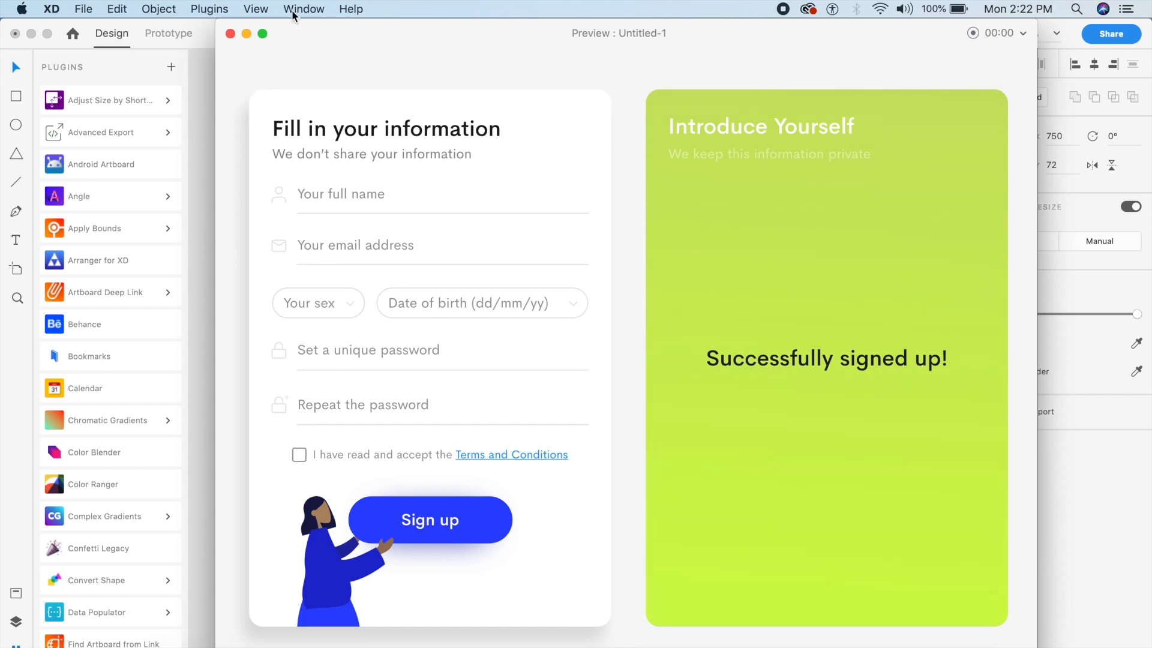
click(230, 34)
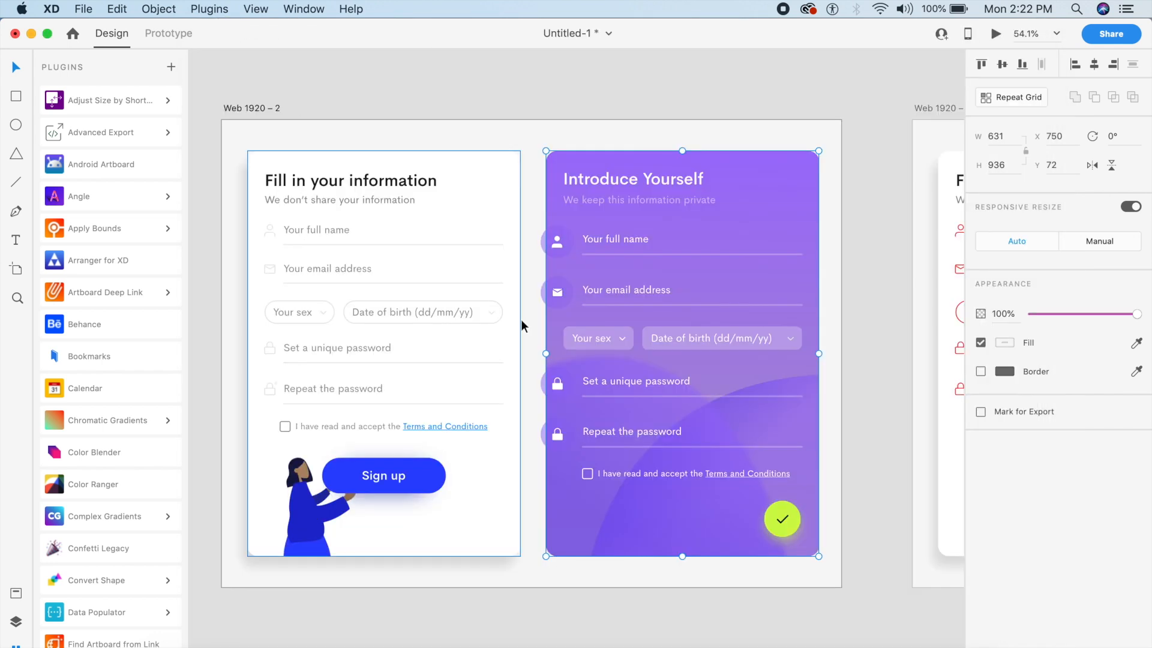
scroll(521, 326, down, 5)
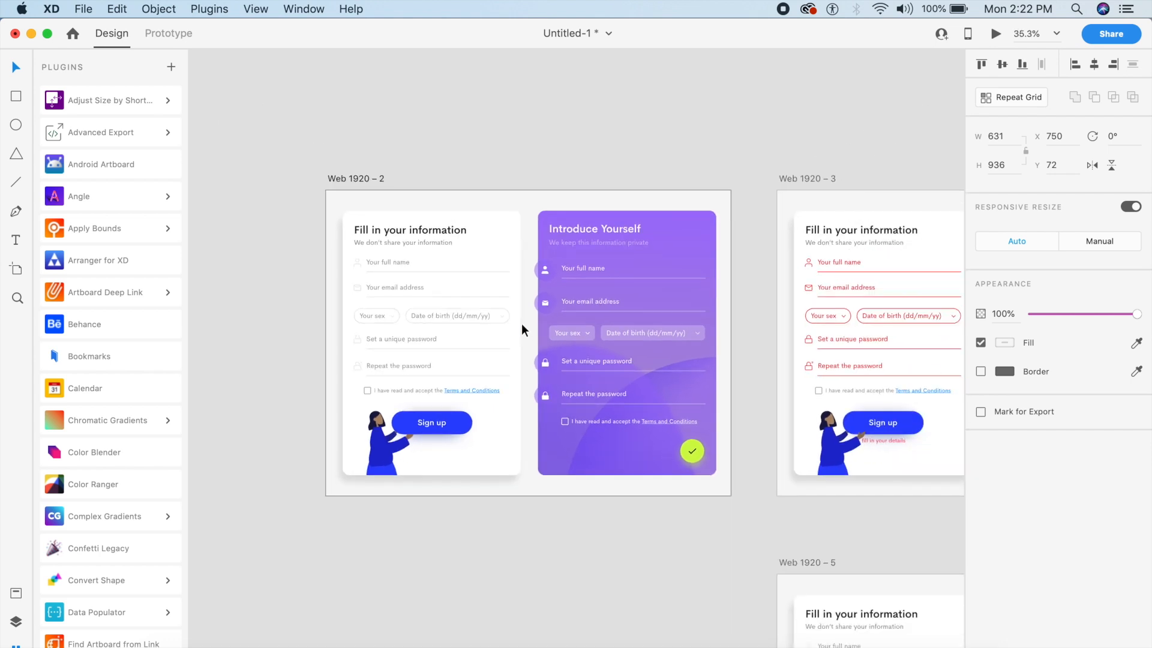
scroll(520, 322, up, 4)
click(623, 127)
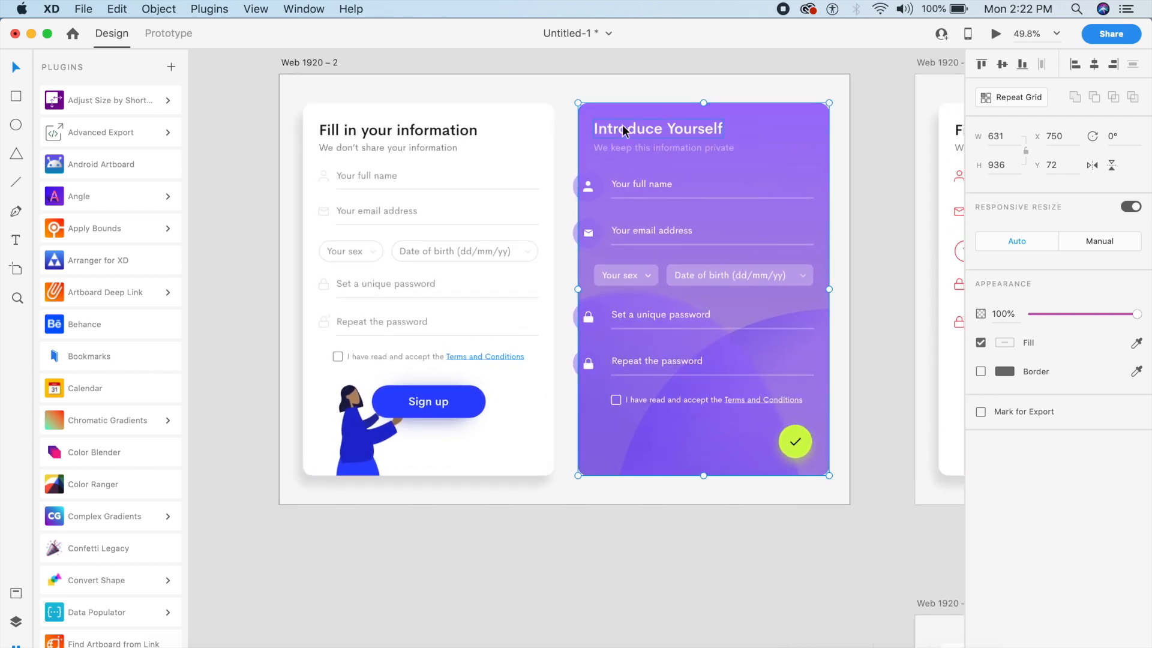
click(605, 83)
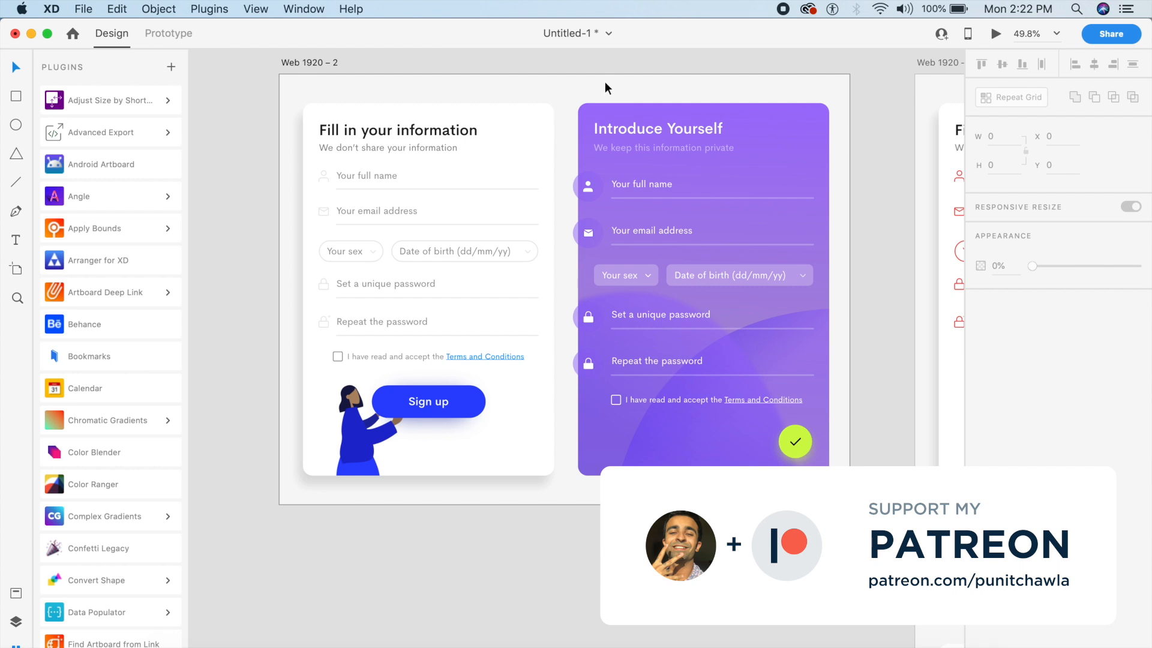
- Add a new Web 1920 artboard in an empty area of the canvas
scroll(604, 82, down, 10)
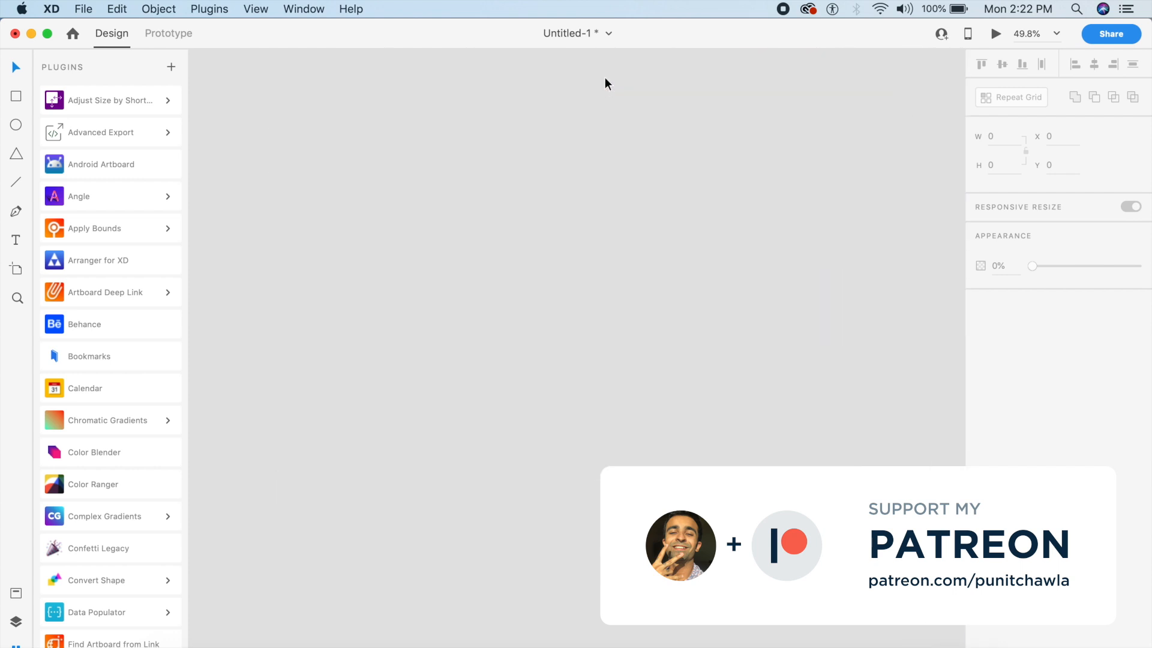
key(a)
scroll(1035, 438, down, 1)
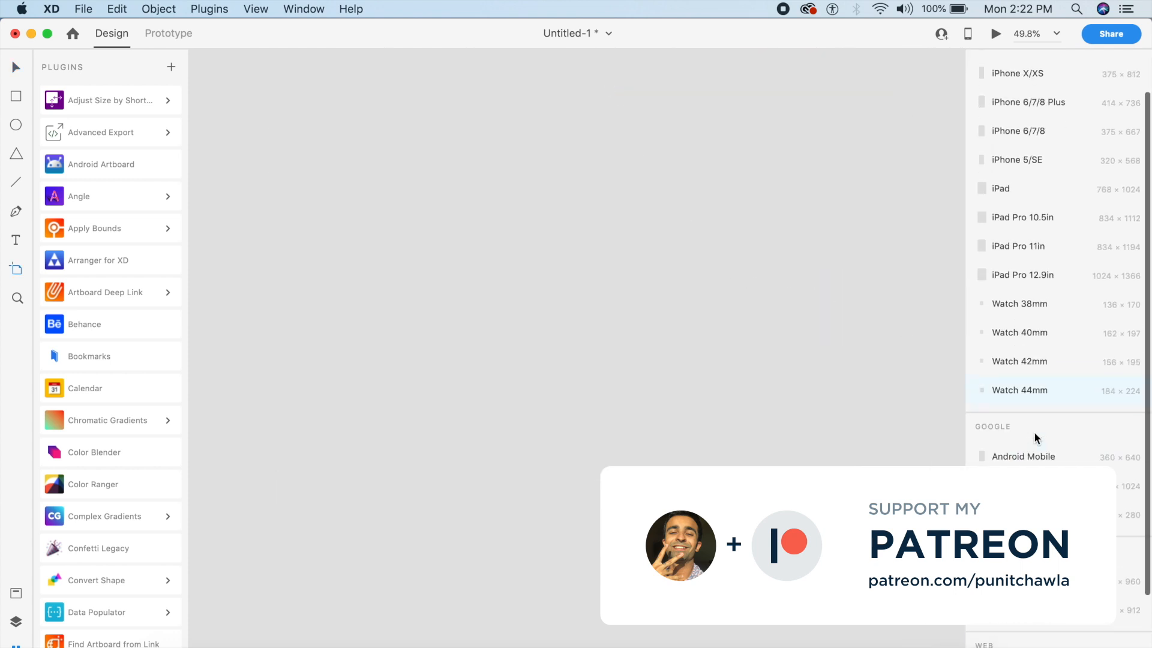
scroll(1034, 438, down, 4)
click(1020, 643)
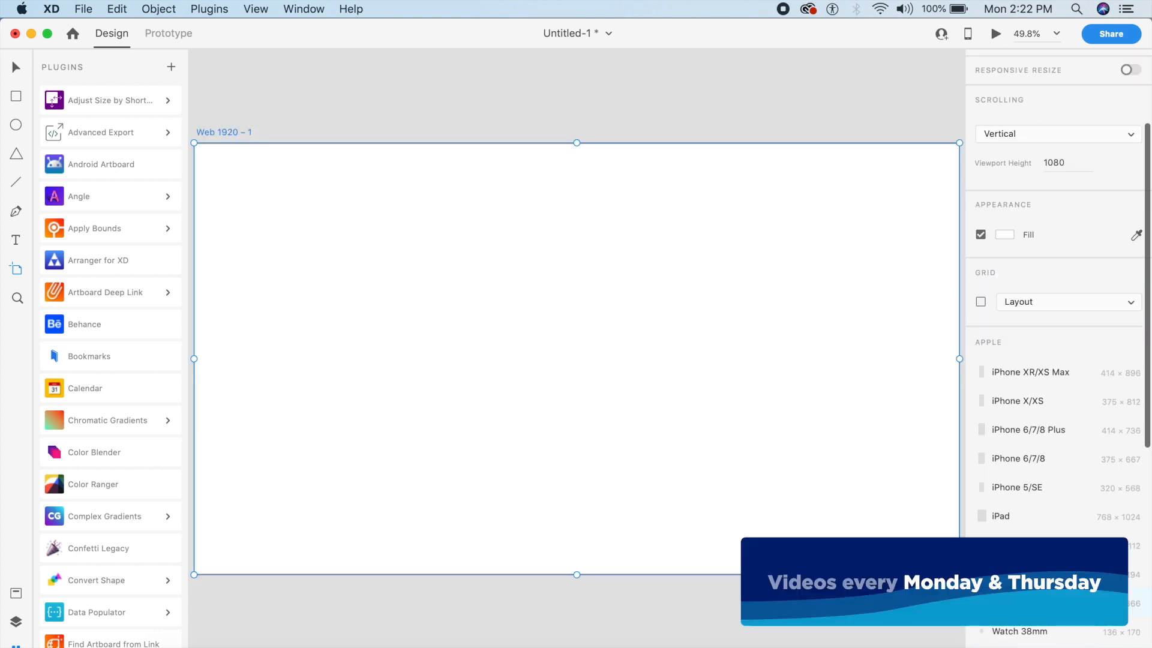
key(Escape)
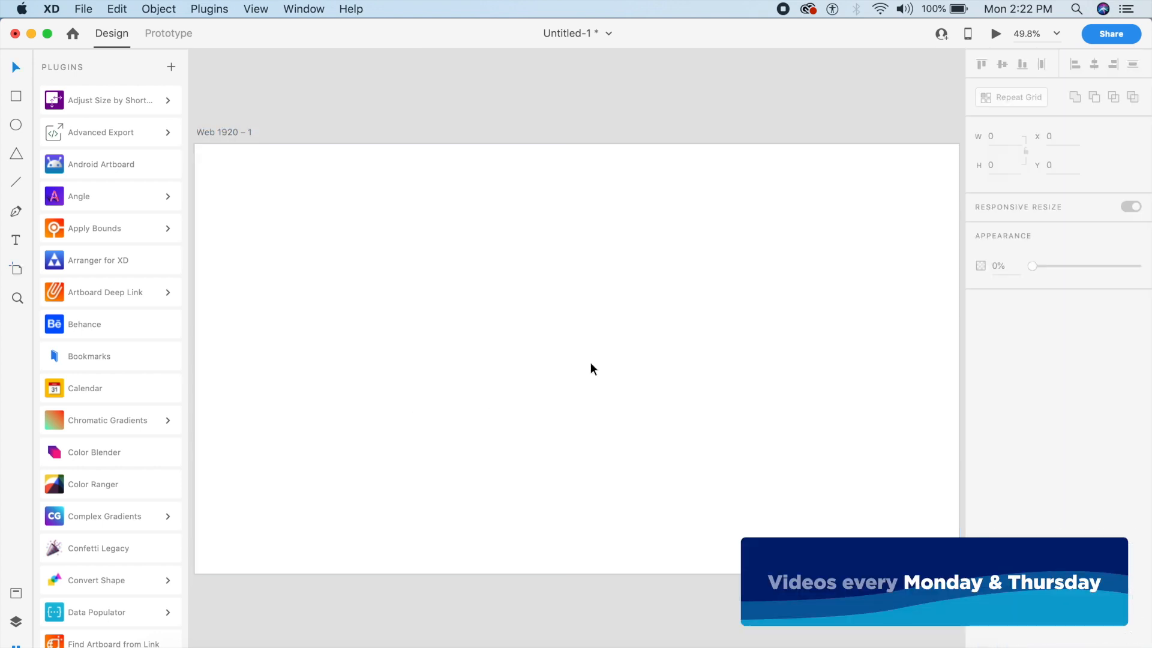
- Draw a tall rectangle about 968 high in the left half of the artboard and set its width to 700
scroll(656, 336, down, 3)
scroll(657, 338, up, 2)
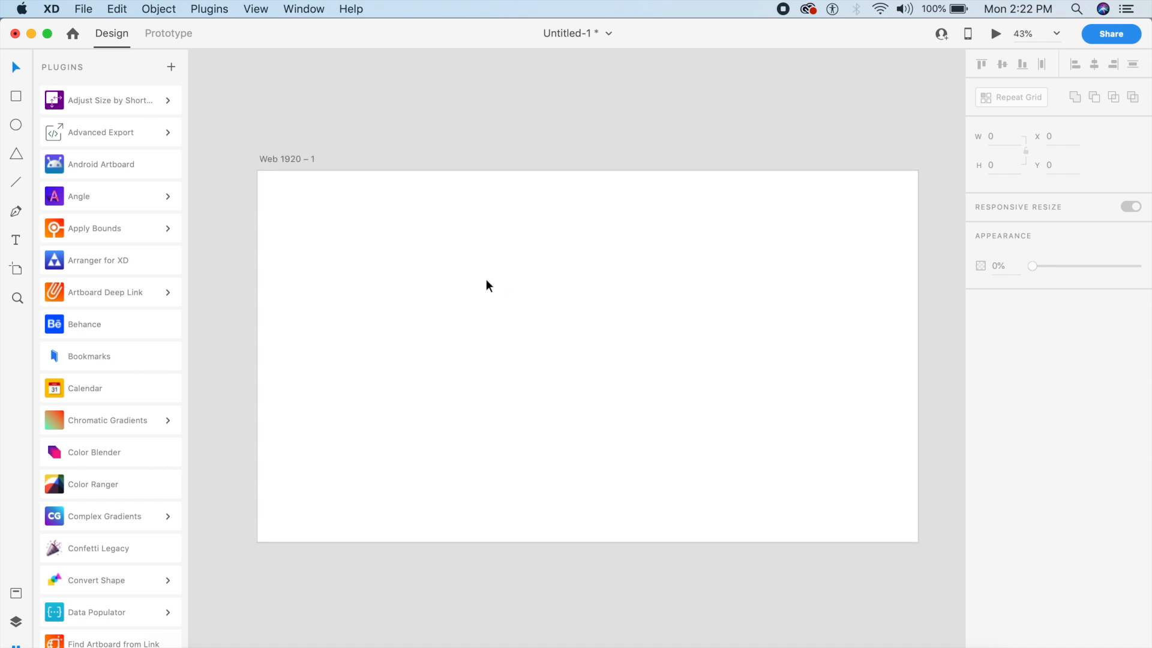
key(r)
drag(334, 193, 572, 526)
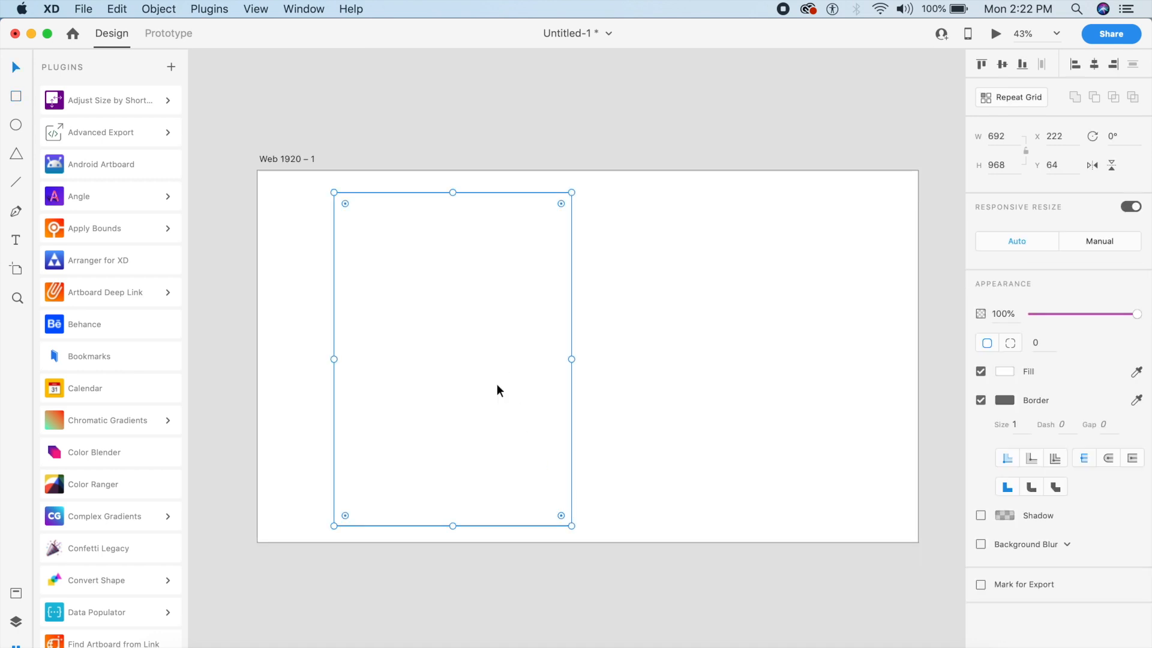
drag(462, 278, 462, 274)
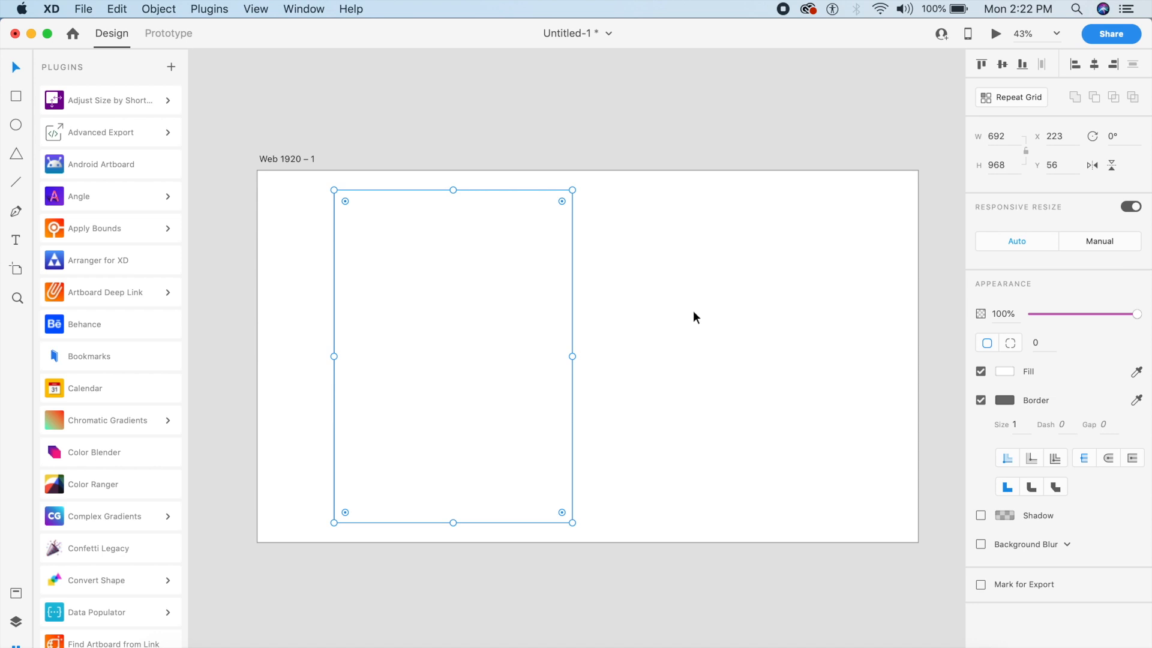
click(1007, 134)
text(700)
key(Return)
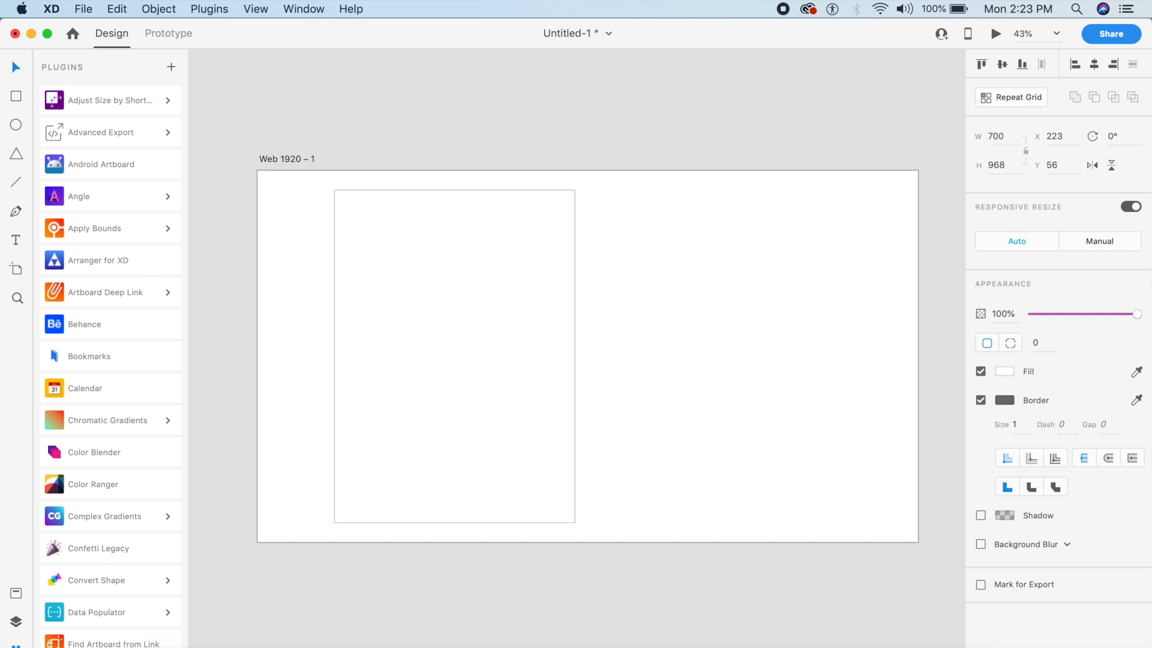
- Place a copy of the rectangle to its right and centre the pair horizontally on the artboard
drag(440, 340, 730, 342)
drag(722, 585, 376, 251)
mouse_move(635, 278)
mouse_down()
mouse_move(622, 277)
mouse_move(628, 286)
mouse_up()
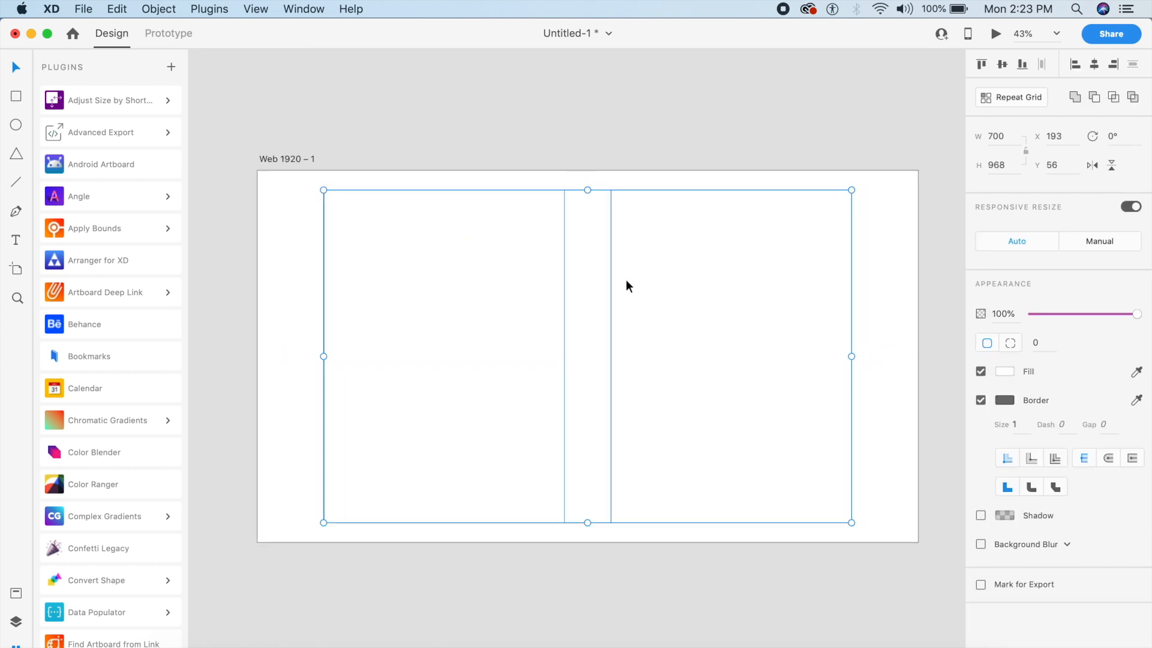
click(620, 158)
- Round the corners of both rectangles with a radius of 24
scroll(620, 159, up, 5)
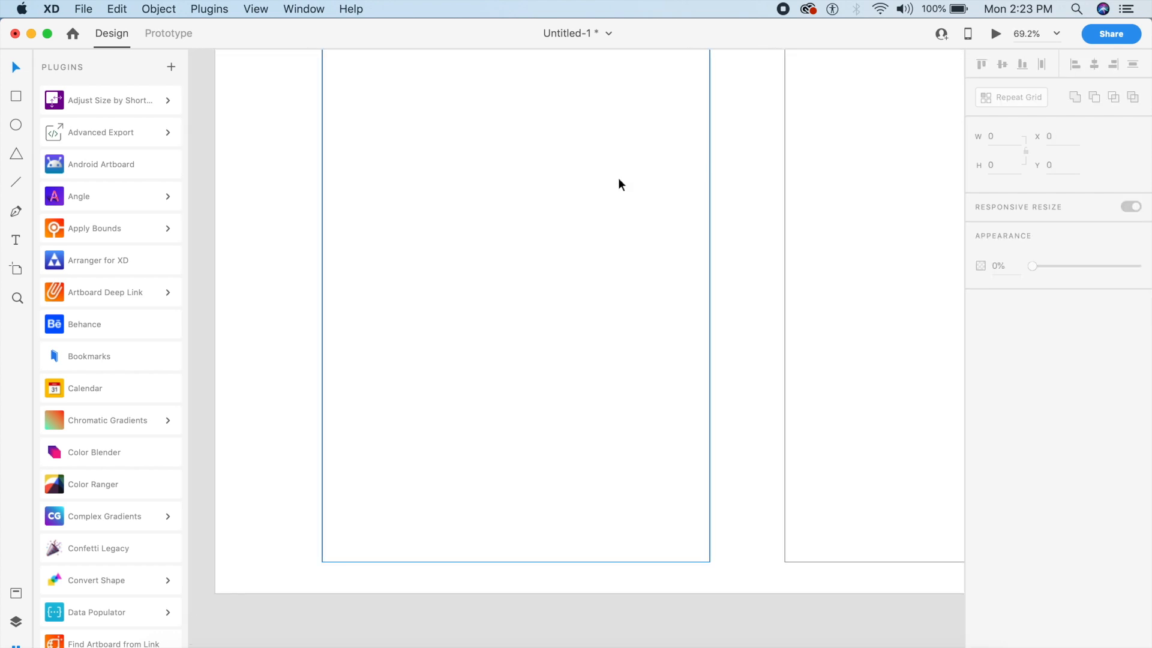
scroll(620, 183, down, 2)
scroll(550, 280, up, 2)
scroll(551, 279, right, 2)
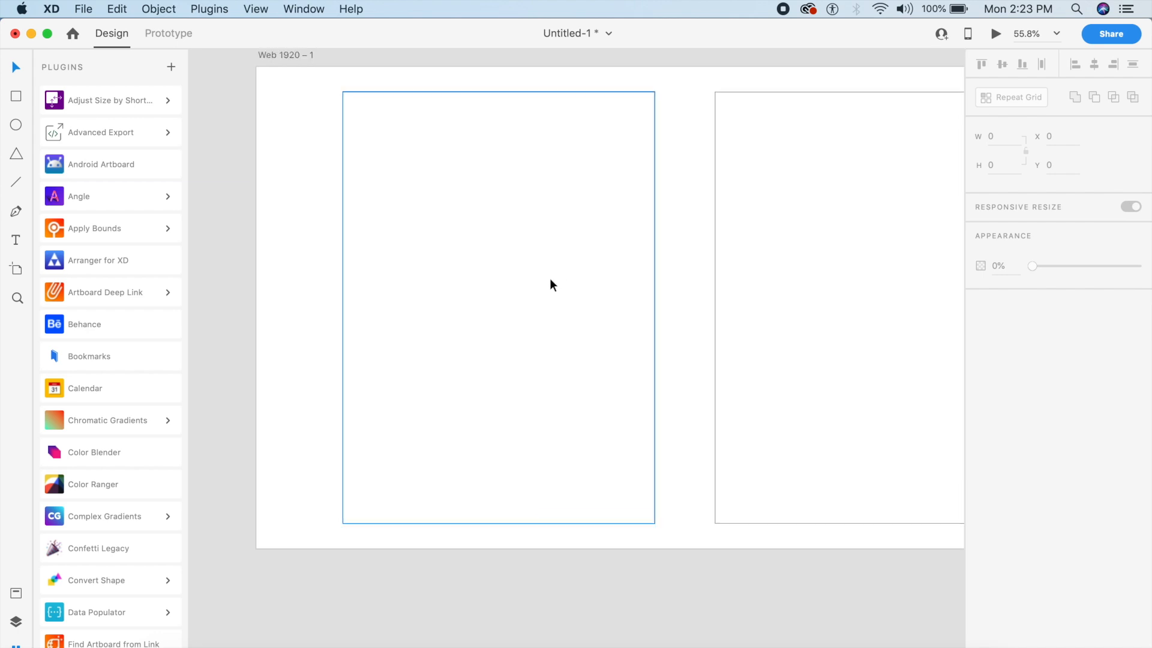
click(507, 208)
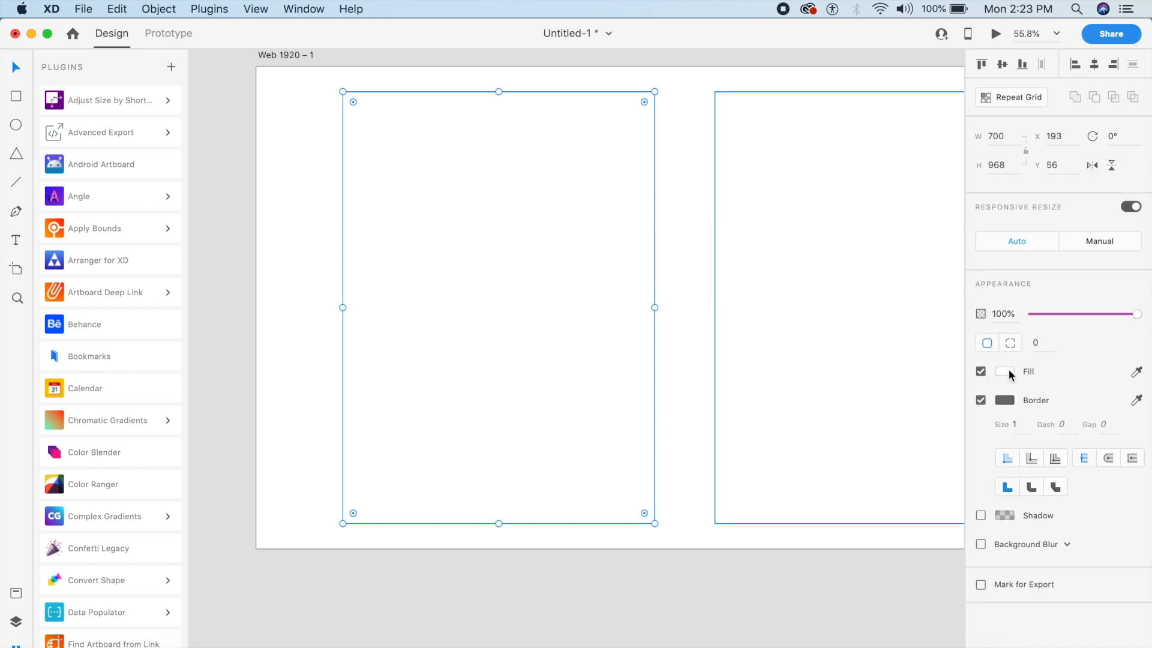
shift+click(864, 379)
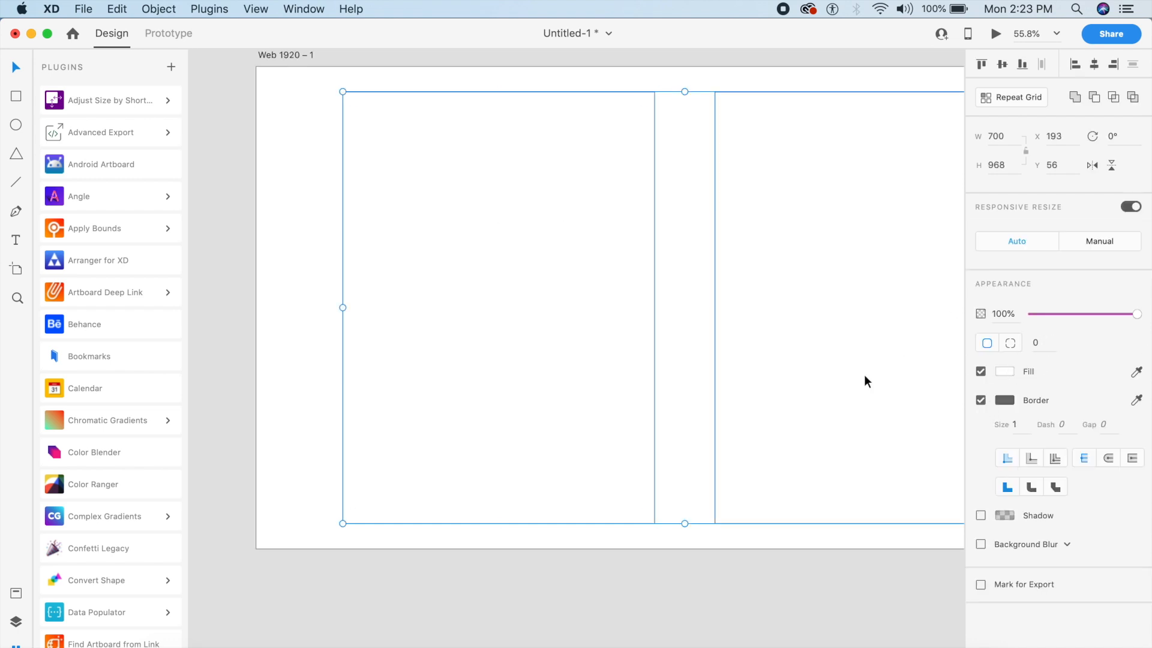
click(1041, 345)
text(12)
key(Return)
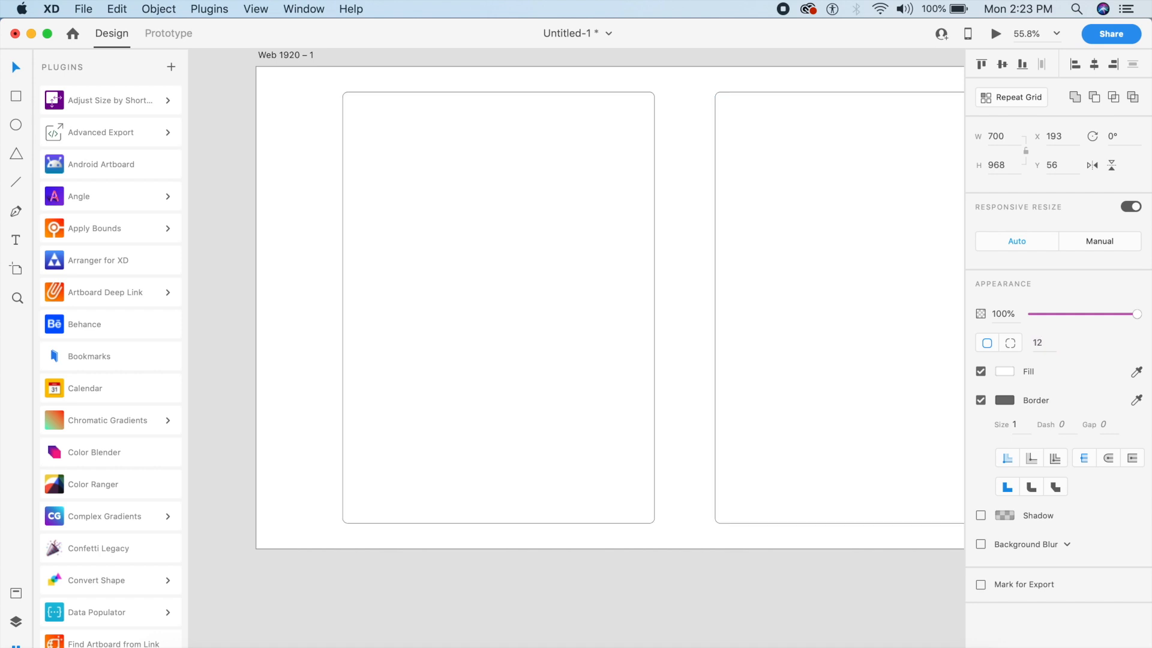
text(4)
key(Return)
click(722, 82)
- Remove the left rectangle's border and turn on its shadow
click(550, 279)
scroll(550, 278, up, 1)
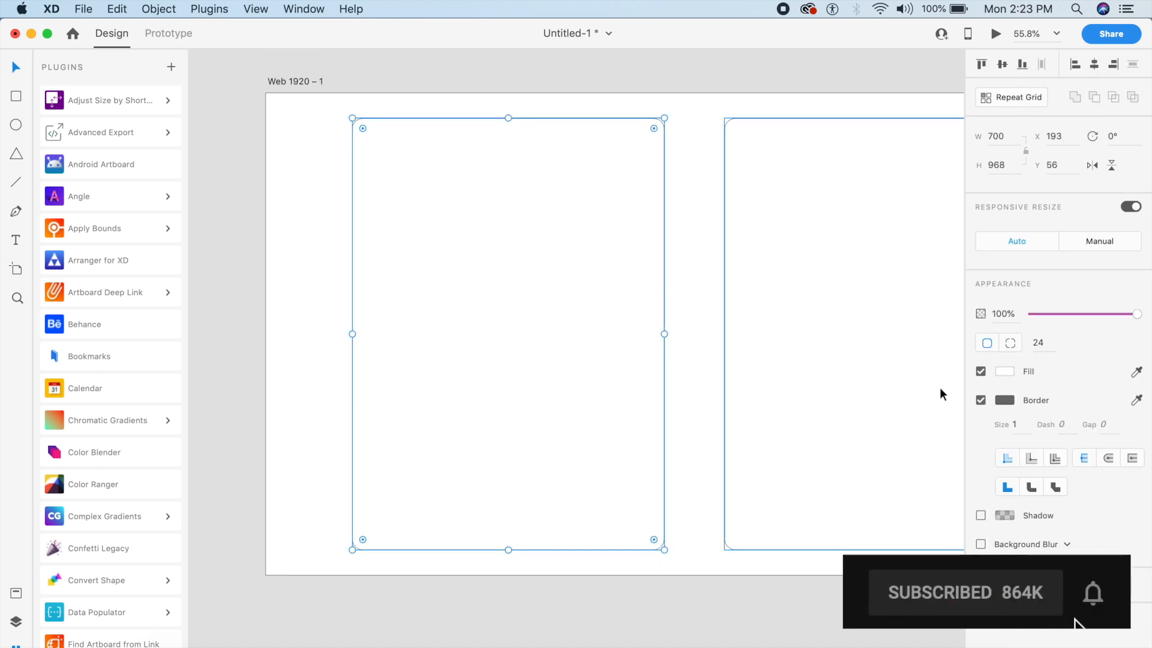
click(980, 400)
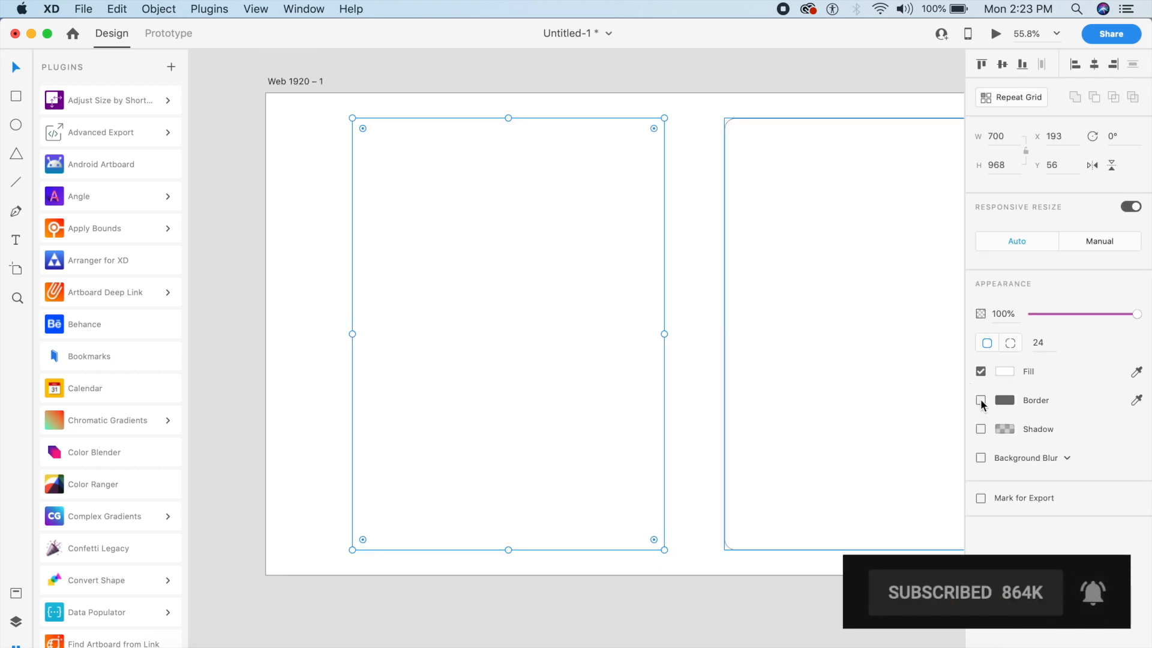
click(981, 429)
scroll(564, 488, down, 2)
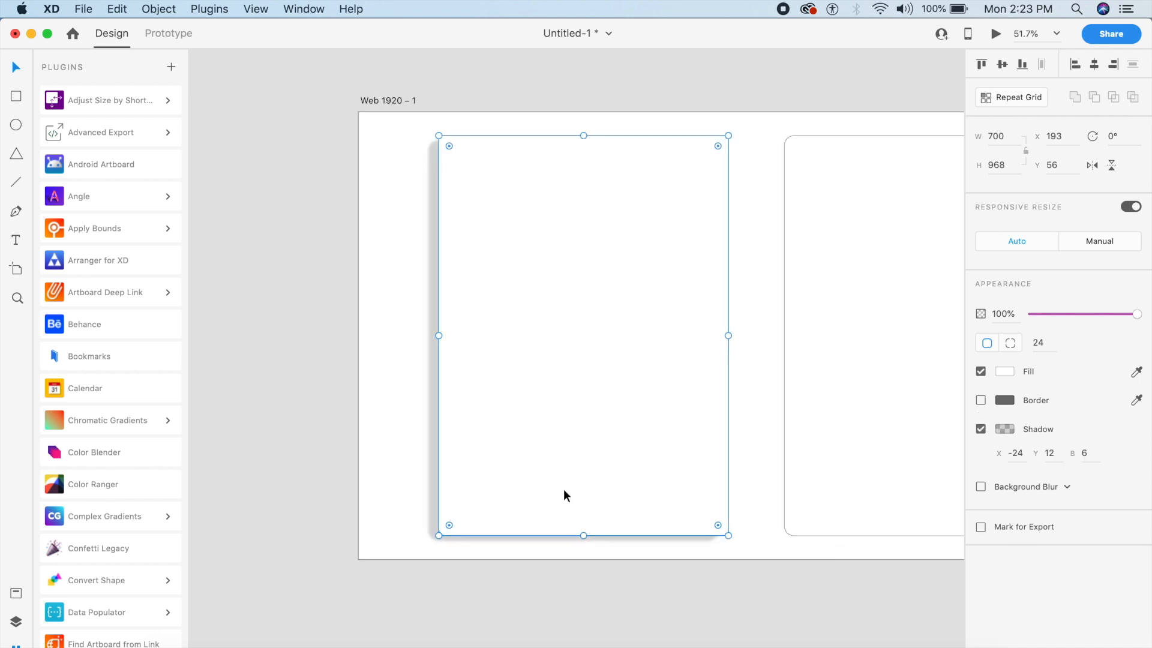
- Set the left rectangle's shadow to X -12, Y 24 and blur 24
click(1016, 453)
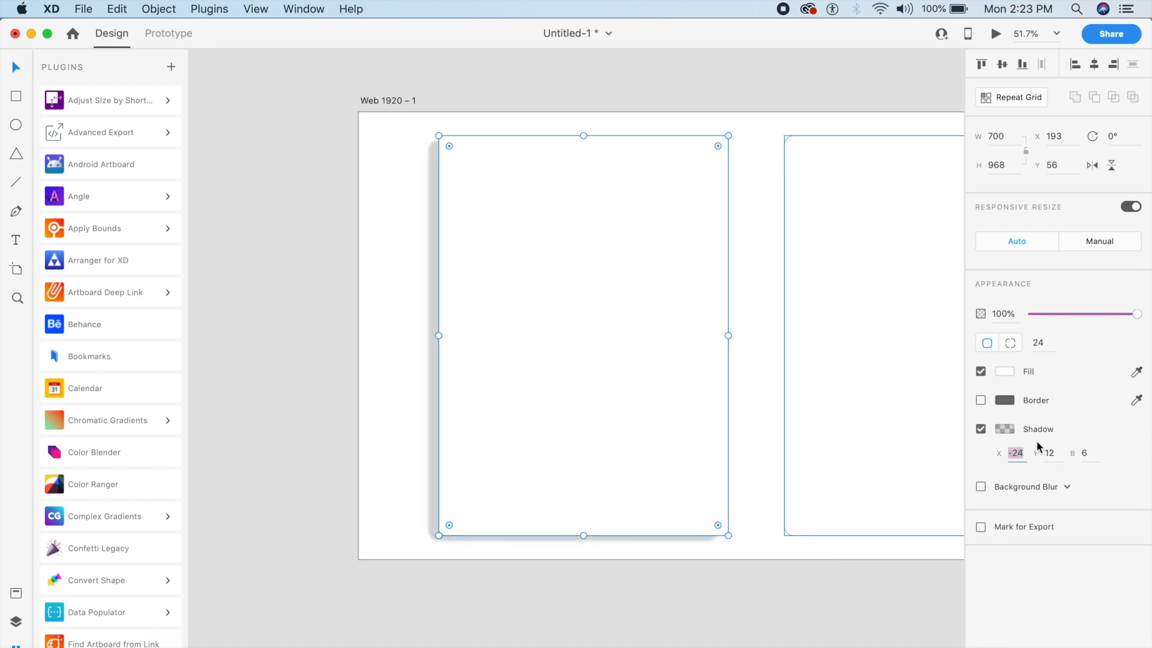
text(-12)
key(Return)
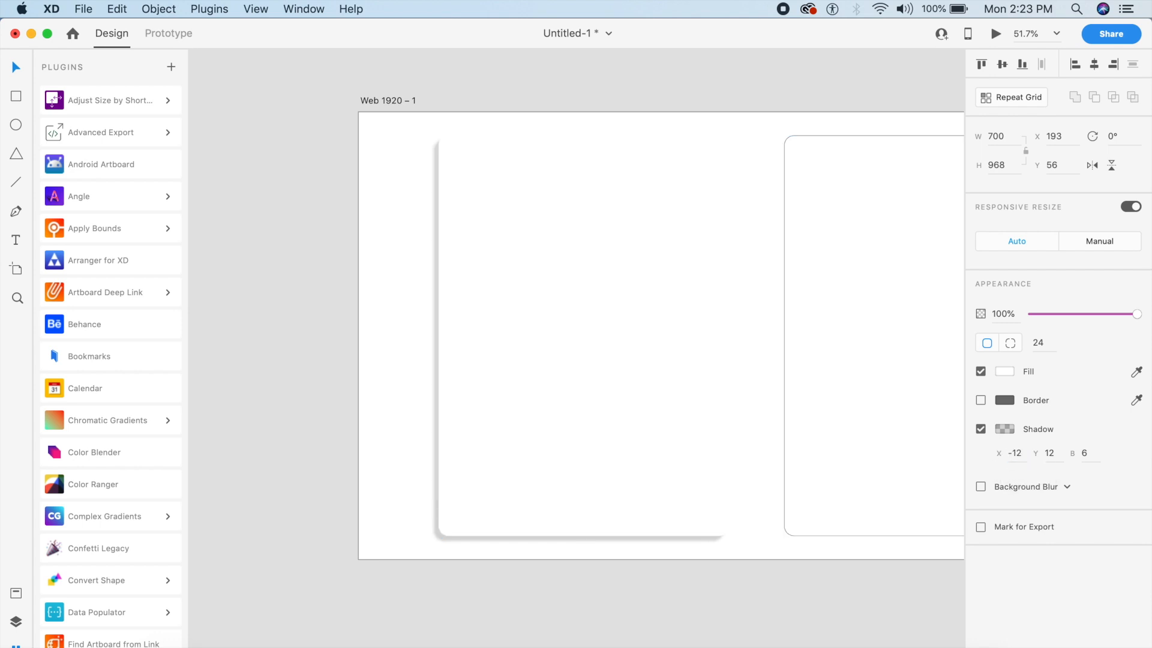
click(1061, 454)
text(24)
key(Return)
scroll(1050, 456, down, 1)
click(1087, 453)
text(24)
key(Return)
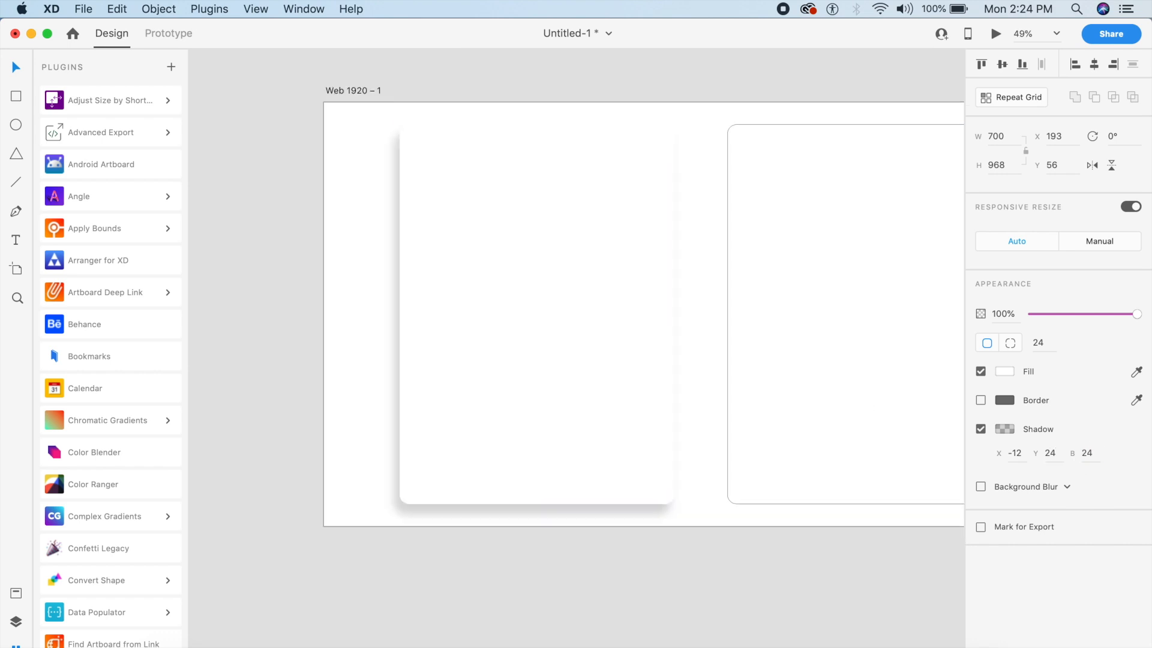
- Lower the shadow colour's opacity to 10% on the left rectangle
click(1005, 429)
click(944, 483)
text(10)
key(Return)
click(695, 594)
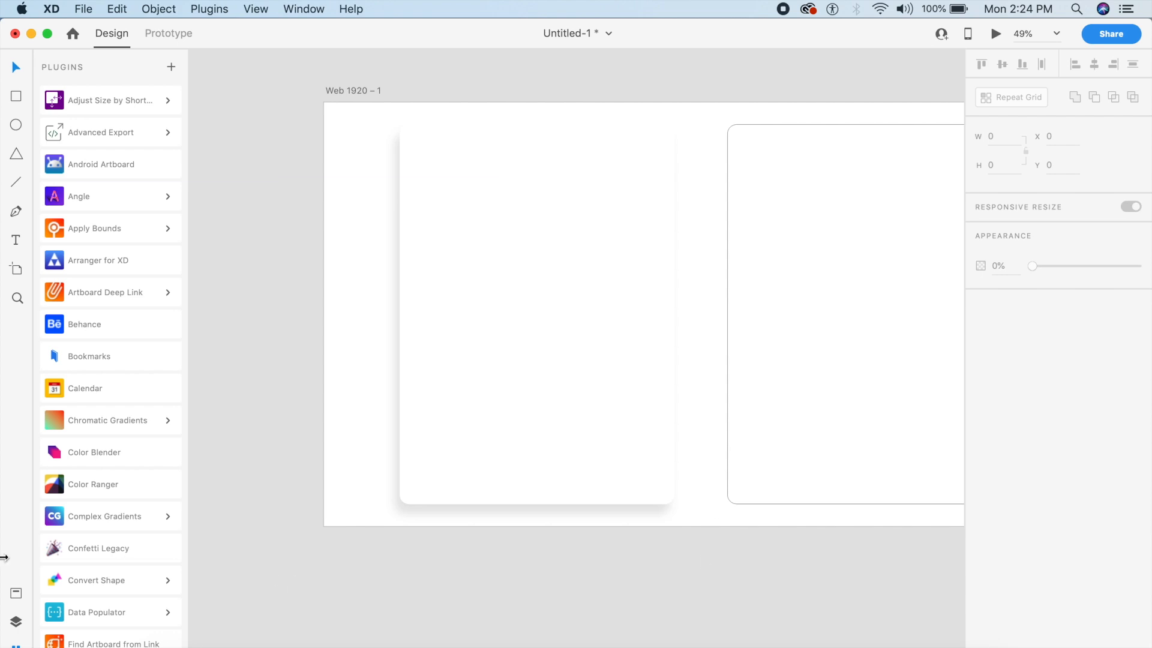
click(19, 623)
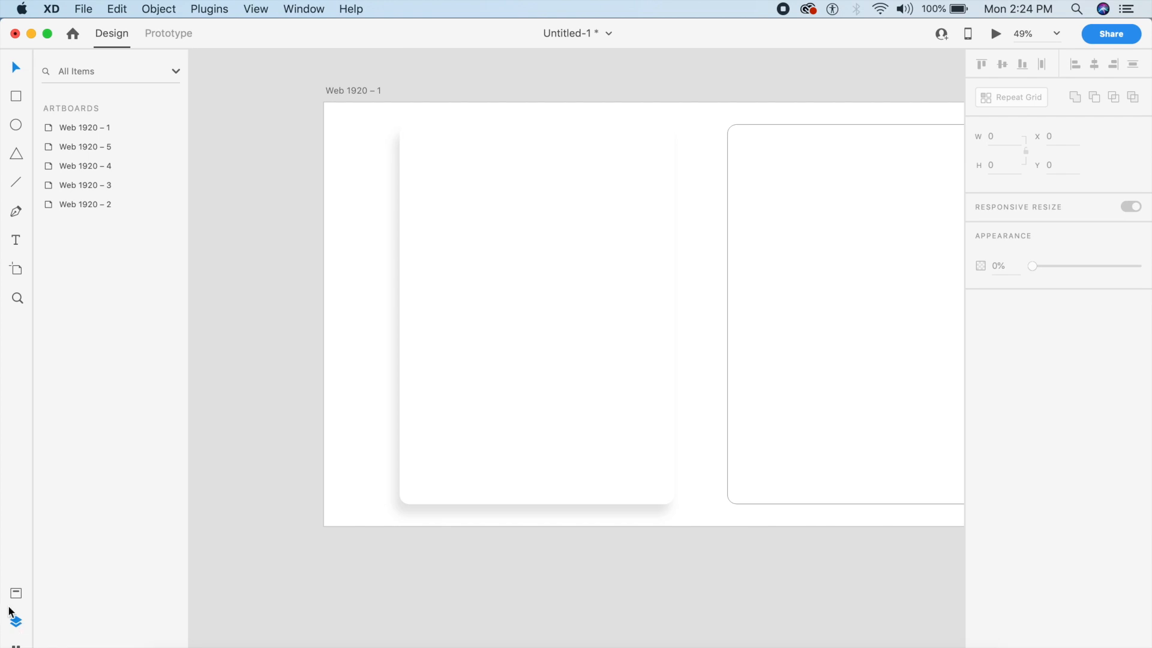
click(17, 593)
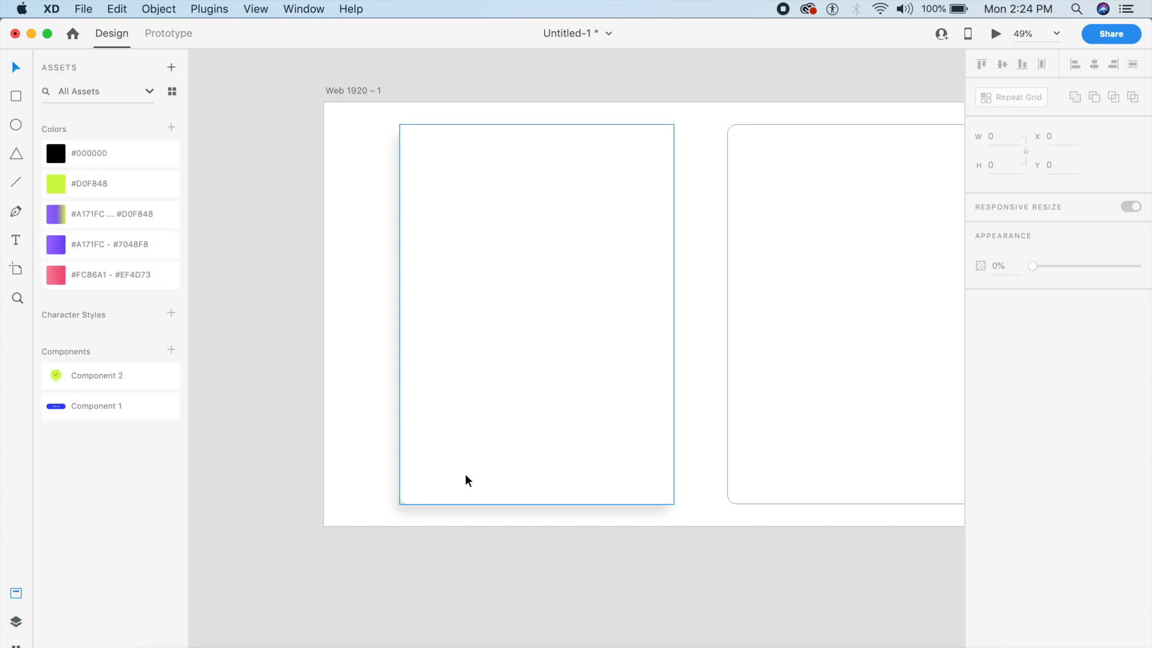
click(165, 644)
scroll(674, 287, up, 5)
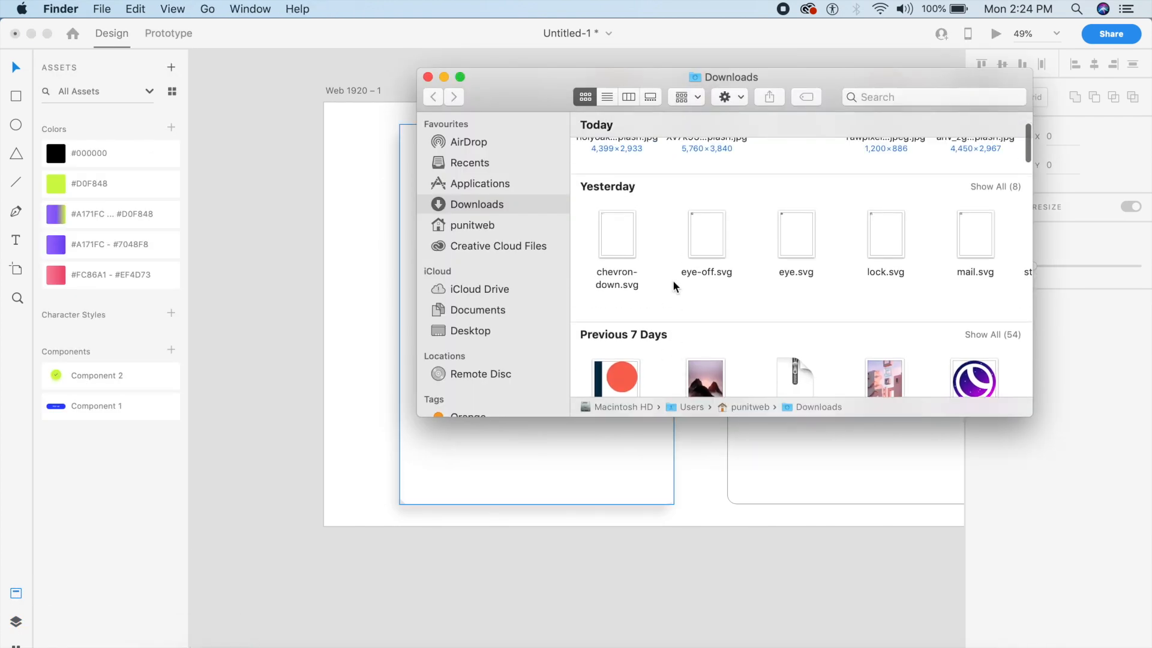
scroll(674, 287, down, 8)
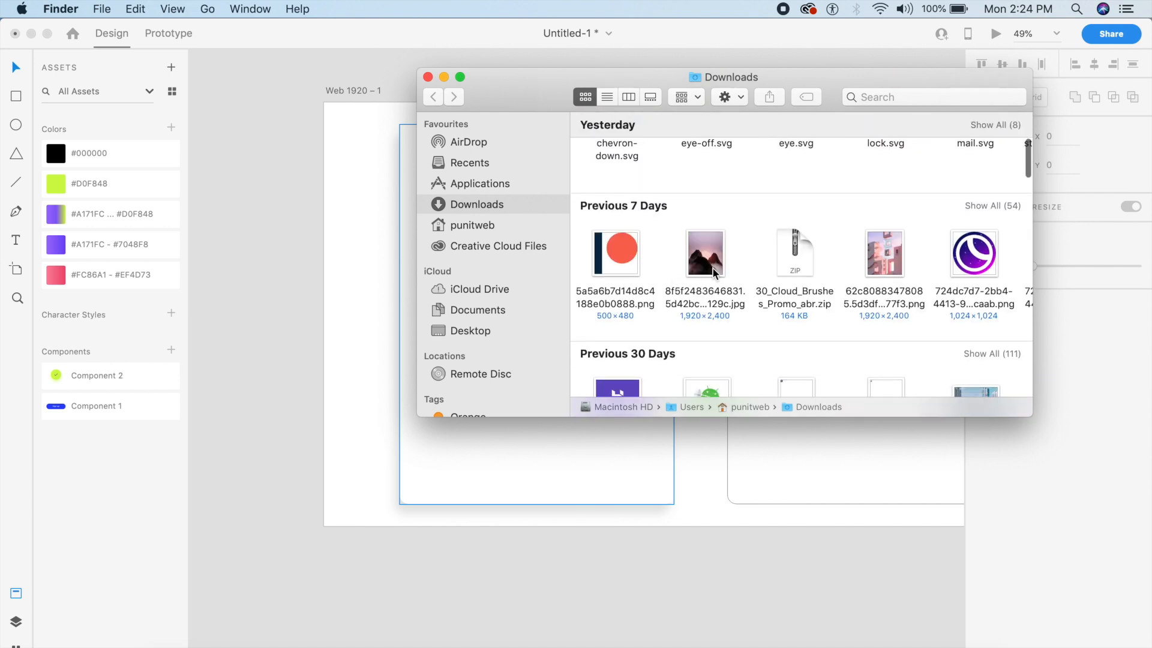
scroll(760, 257, up, 3)
click(995, 157)
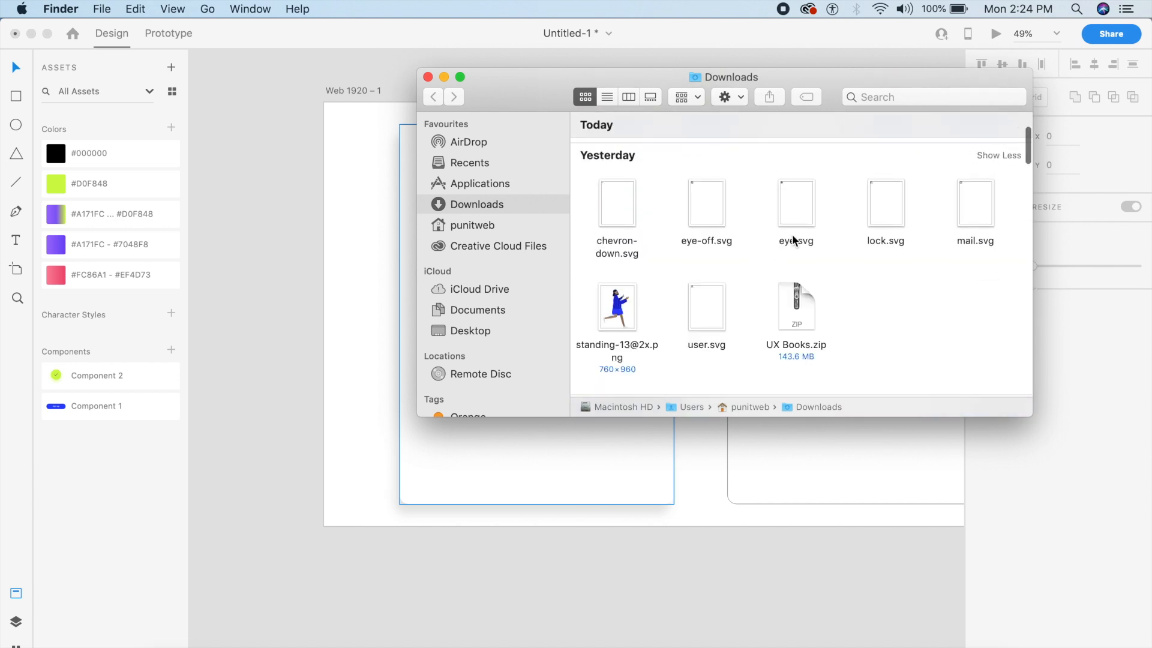
scroll(793, 243, down, 2)
drag(619, 279, 296, 354)
drag(434, 476, 451, 397)
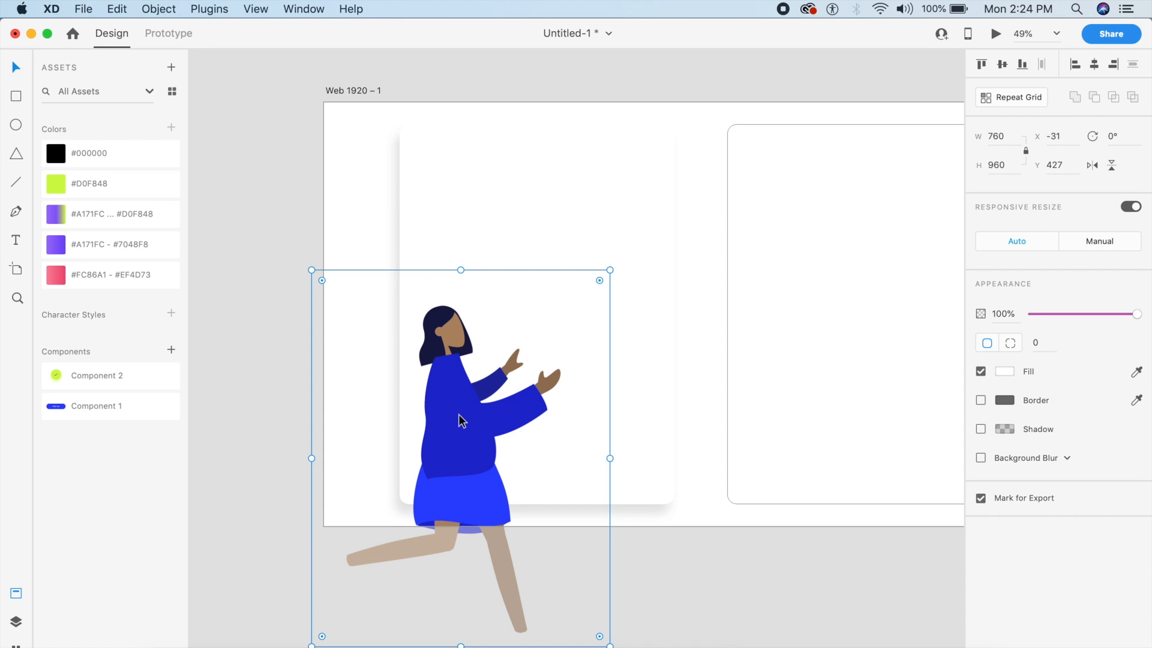
scroll(461, 420, up, 5)
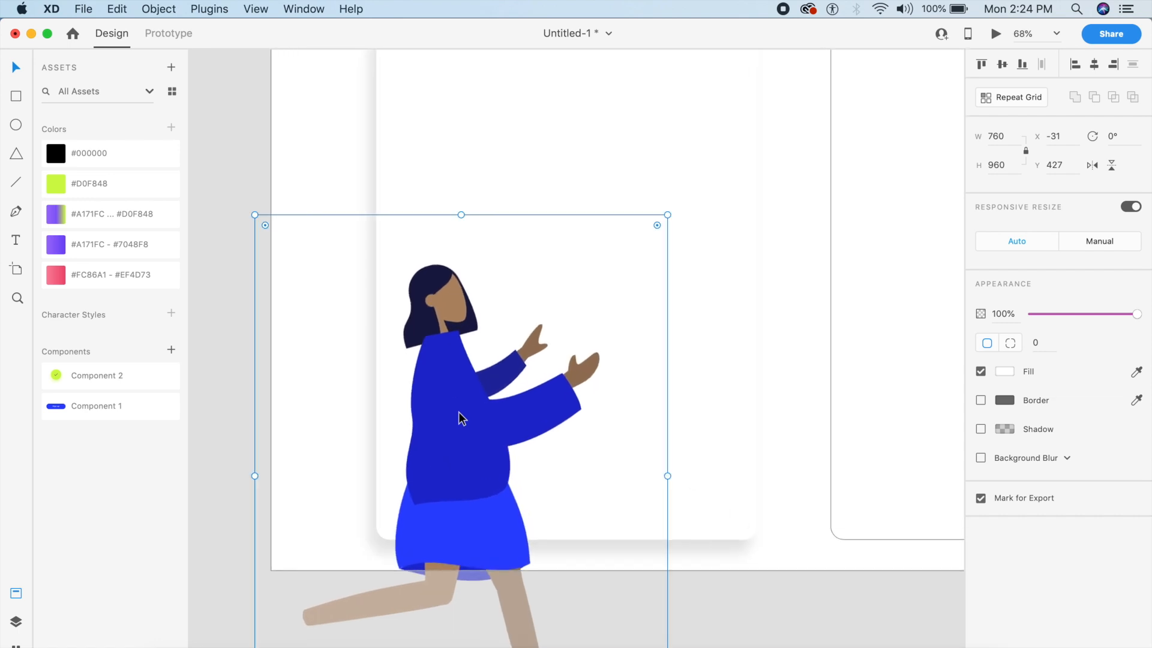
scroll(460, 418, down, 5)
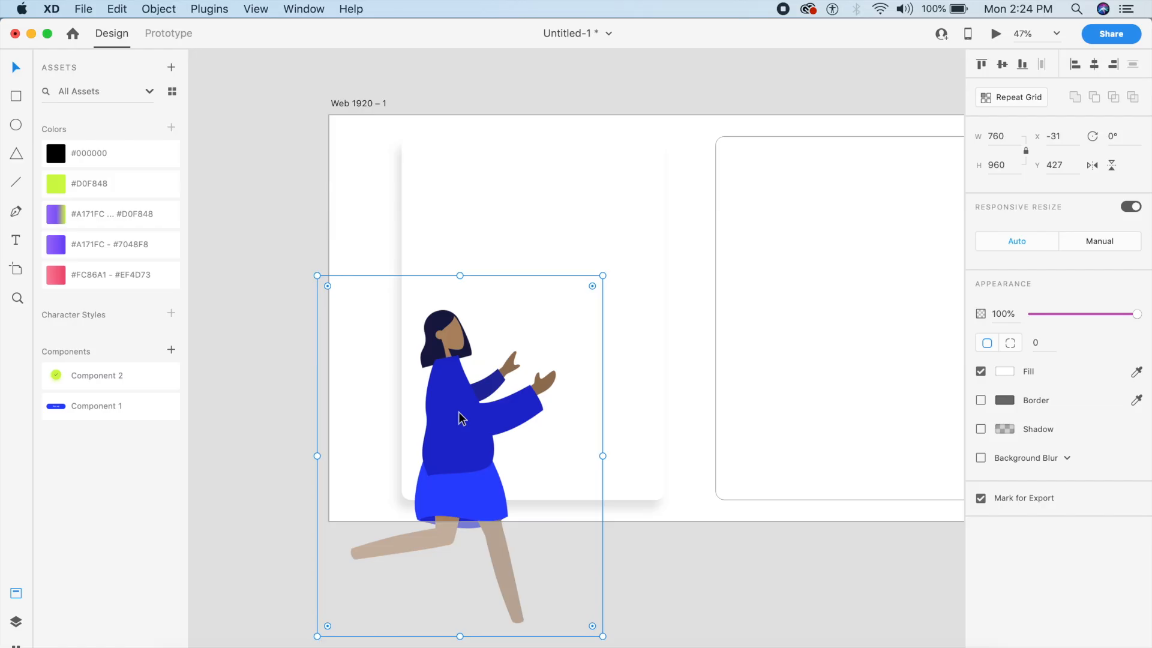
- Mask the illustration with a duplicate of the left card brought in front of it
click(639, 290)
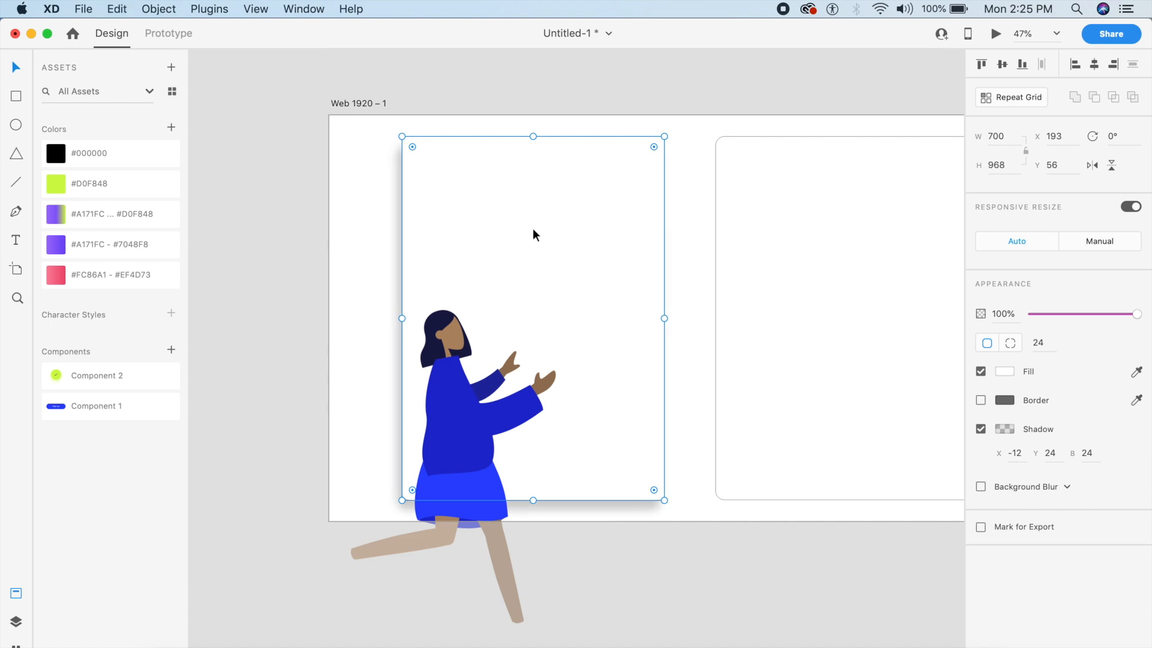
click(679, 437)
click(633, 373)
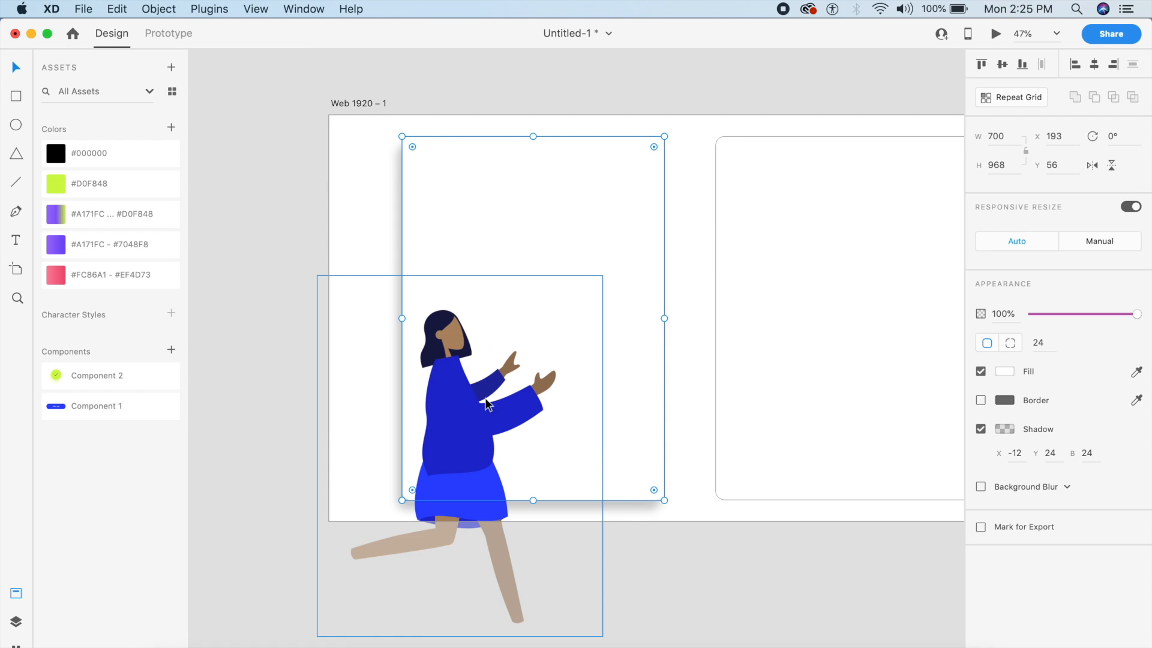
key(super+shift+bracketright)
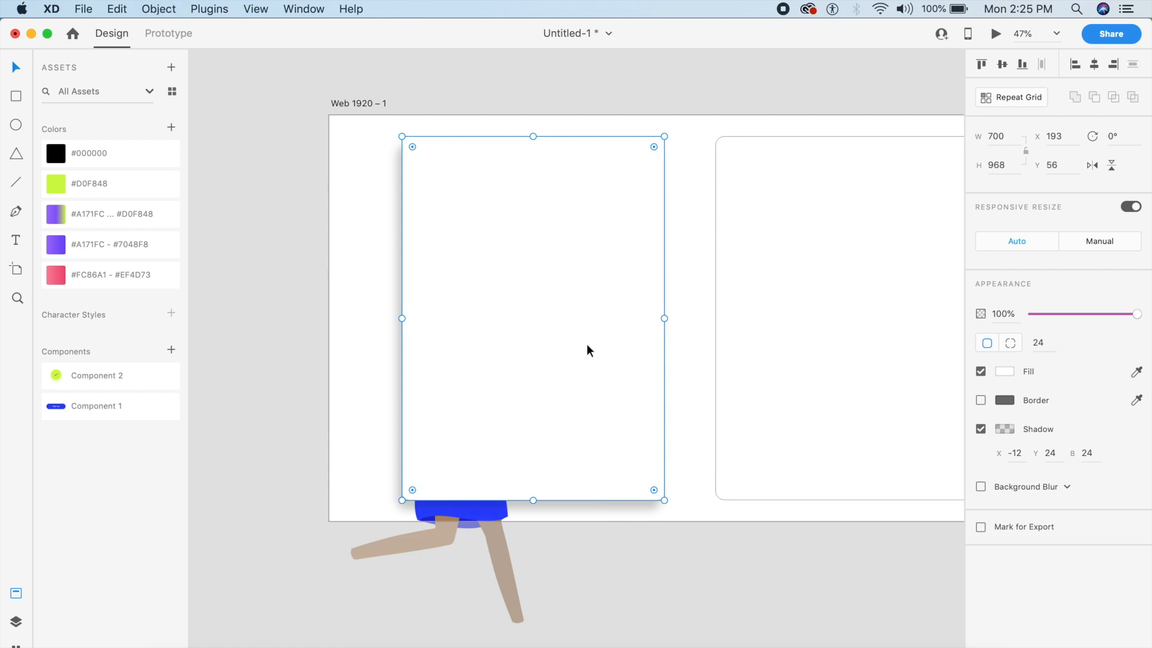
shift+click(480, 520)
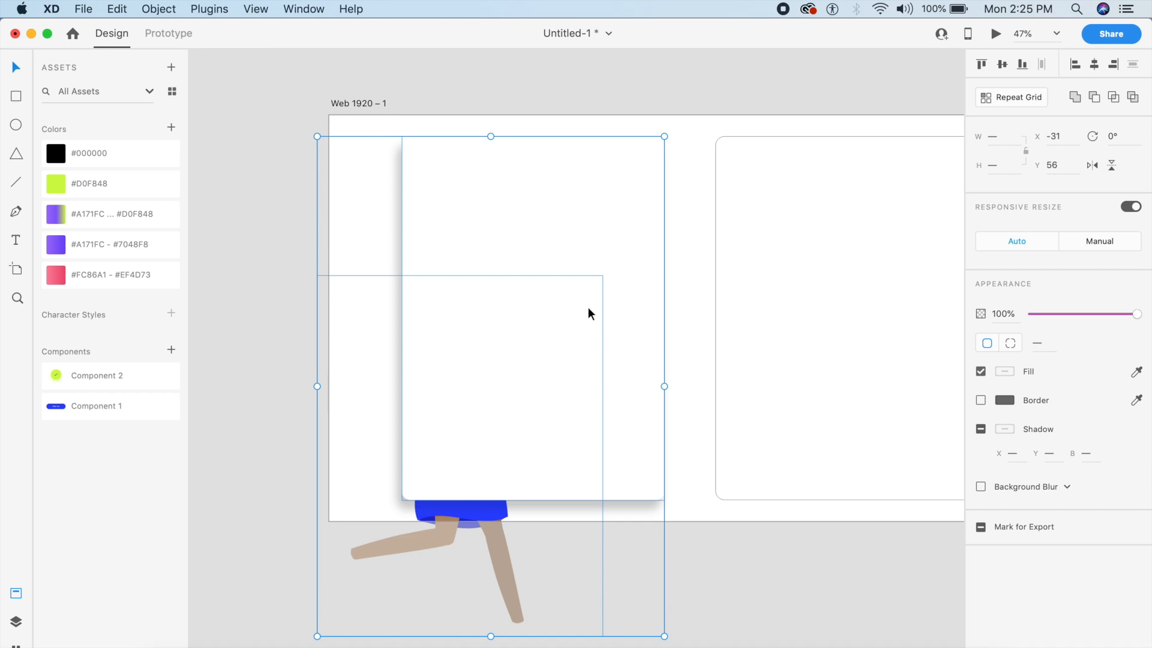
key(super+shift+m)
click(690, 482)
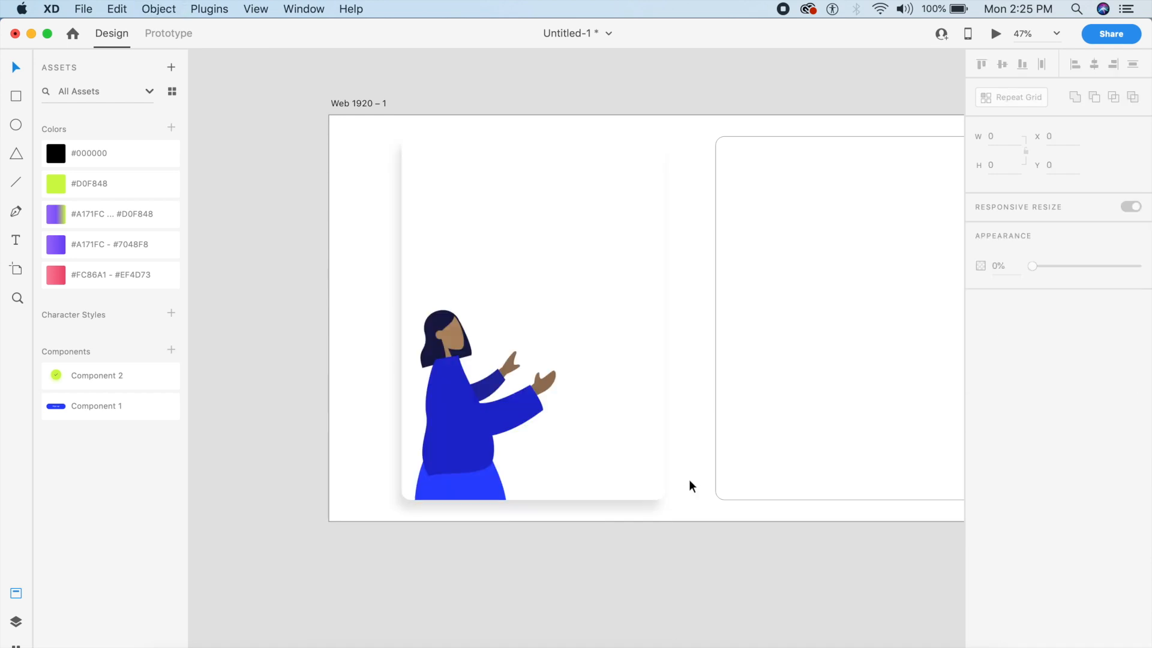
- Scale down the masked illustration and shift it so the figure stands near the lower-left corner of the left card
double_click(450, 411)
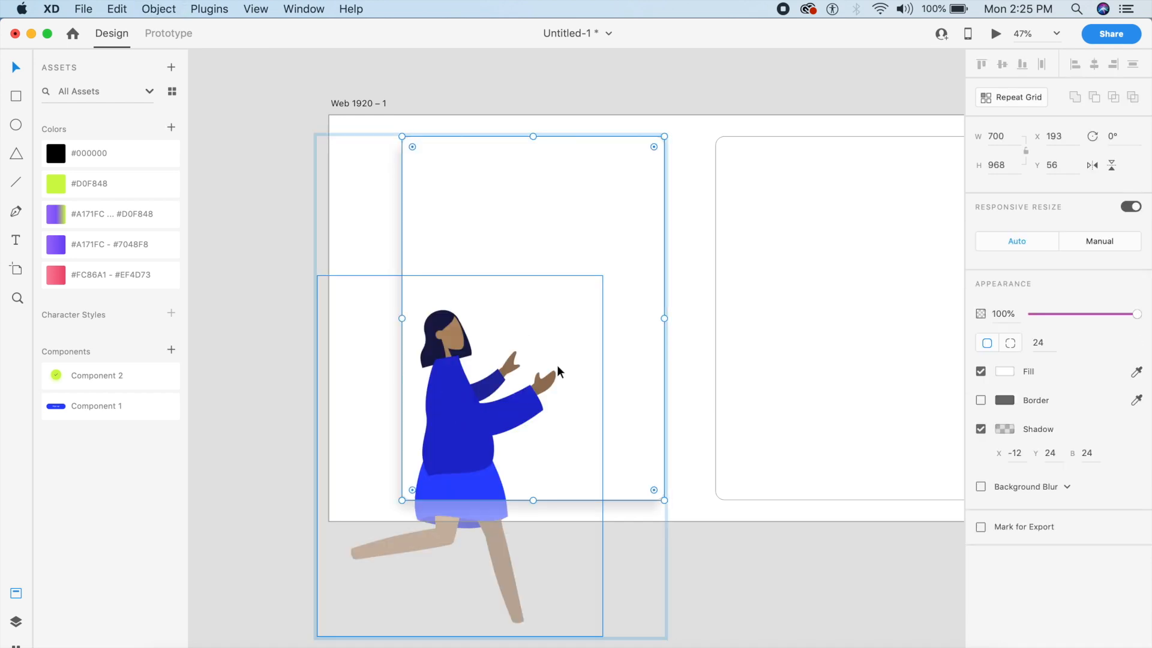
click(466, 407)
drag(602, 275, 472, 440)
drag(384, 544, 442, 503)
click(556, 624)
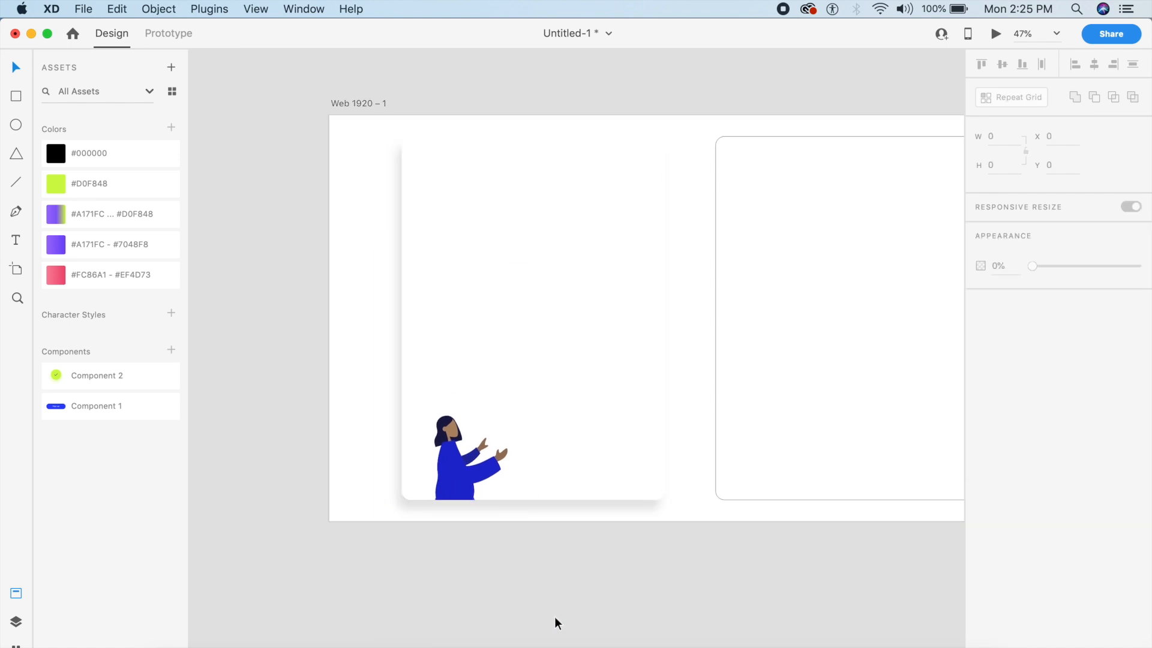
- Place the Sign up button component on the left card beside the figure's hands and select its blue background
scroll(557, 624, up, 5)
drag(120, 408, 576, 392)
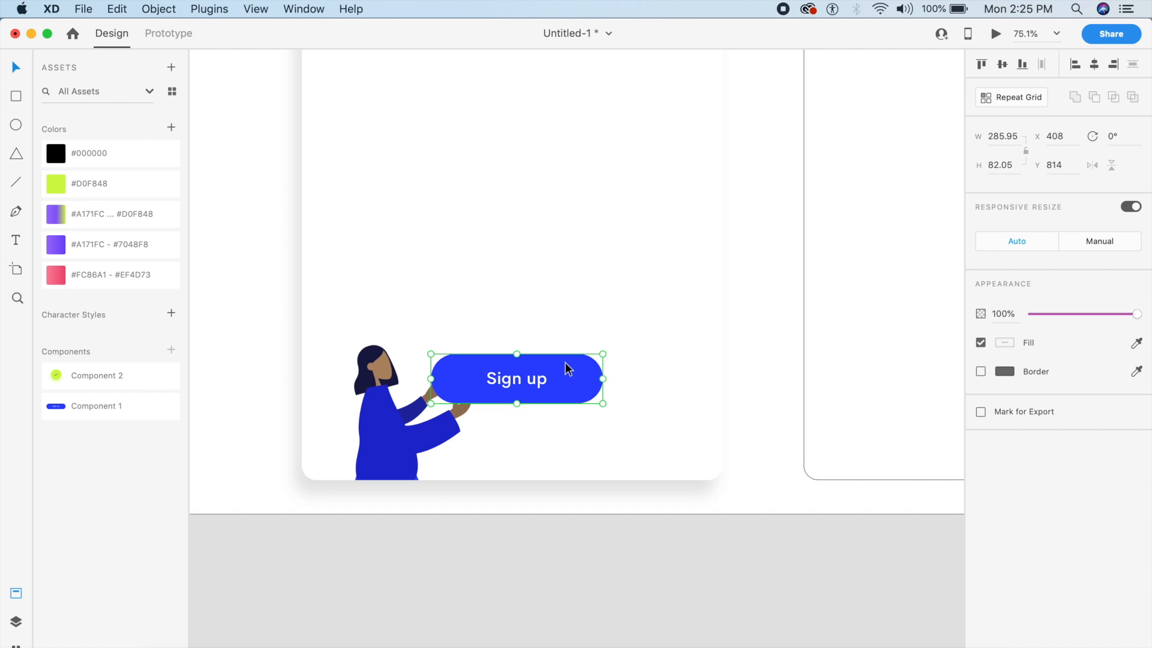
double_click(581, 386)
click(571, 514)
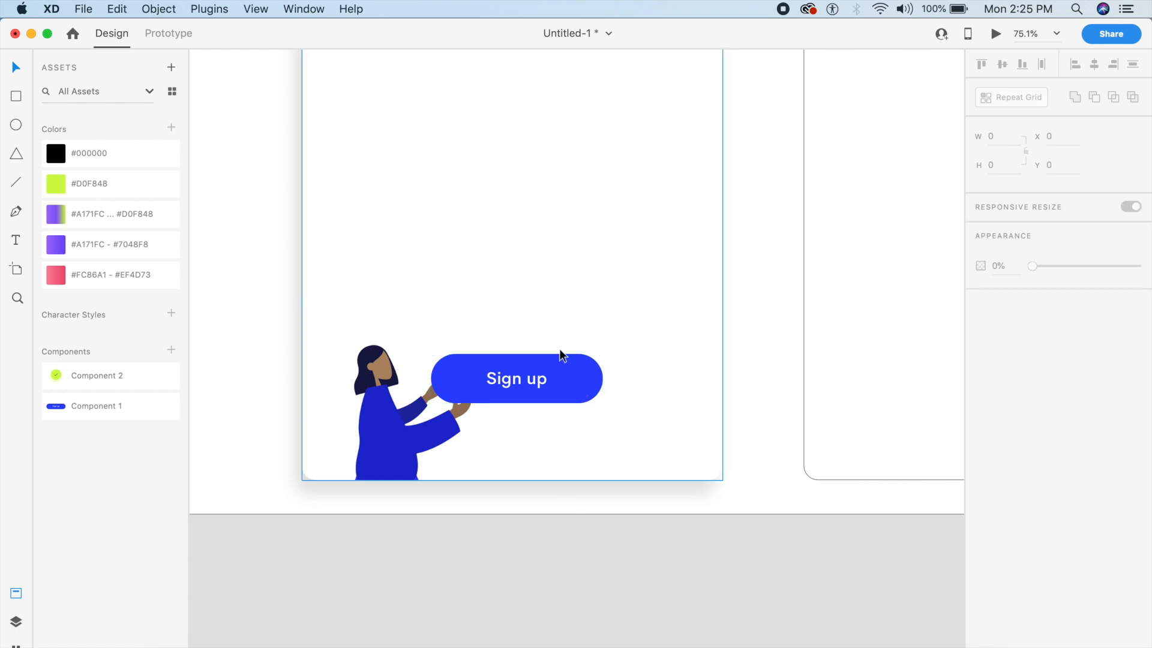
click(565, 366)
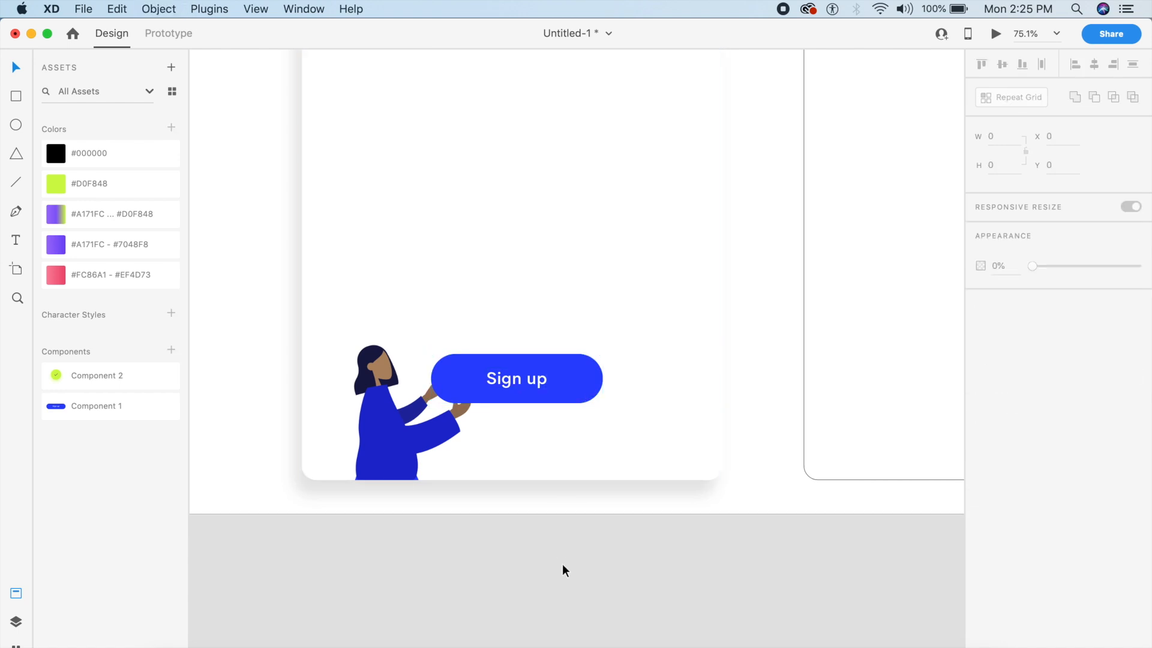
double_click(579, 391)
key(Escape)
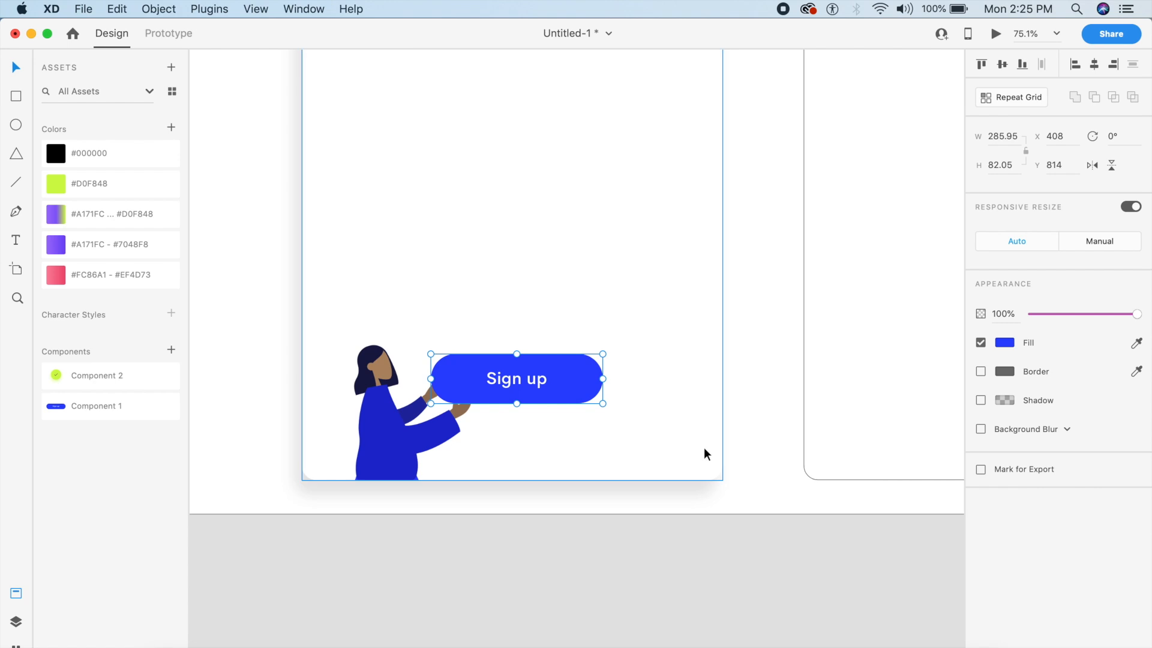
- Try a shadow with Y 12 and blur 24 on the Sign up button's background
click(980, 400)
text(12)
click(1087, 428)
text(24)
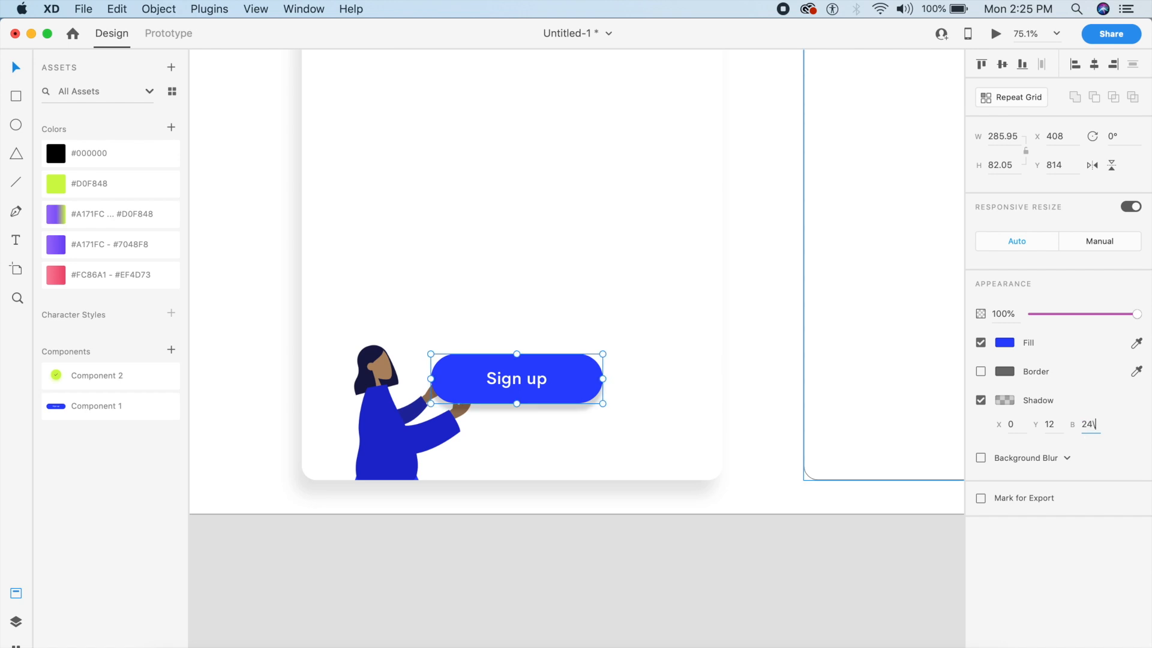
click(661, 582)
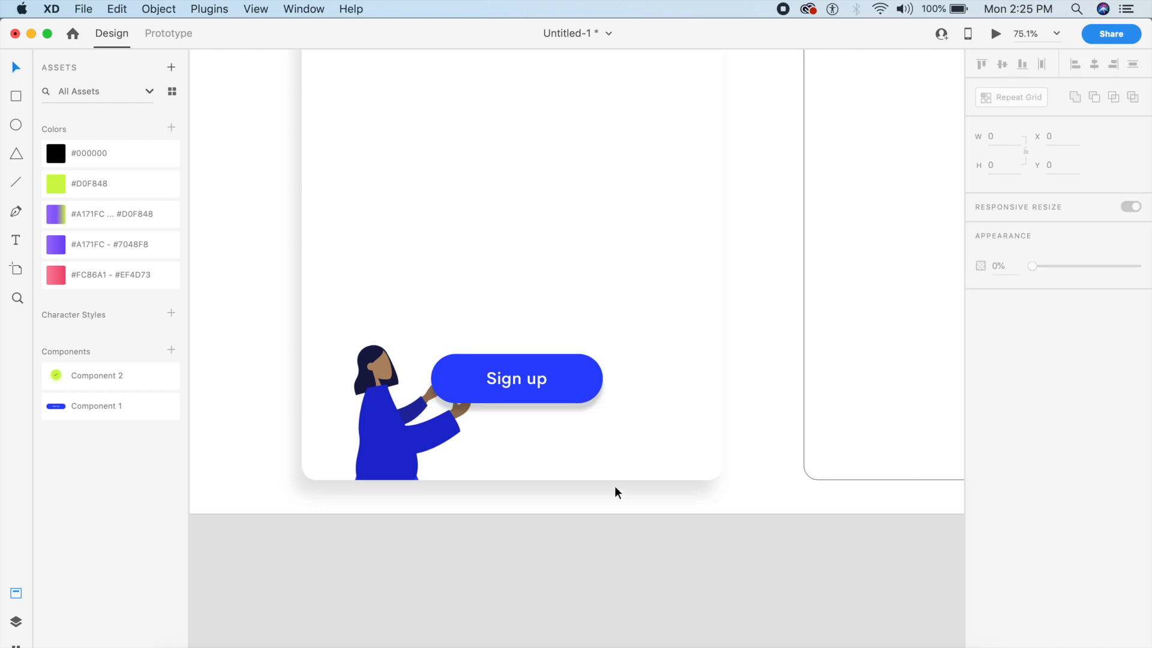
key(super+z)
key(super+z)
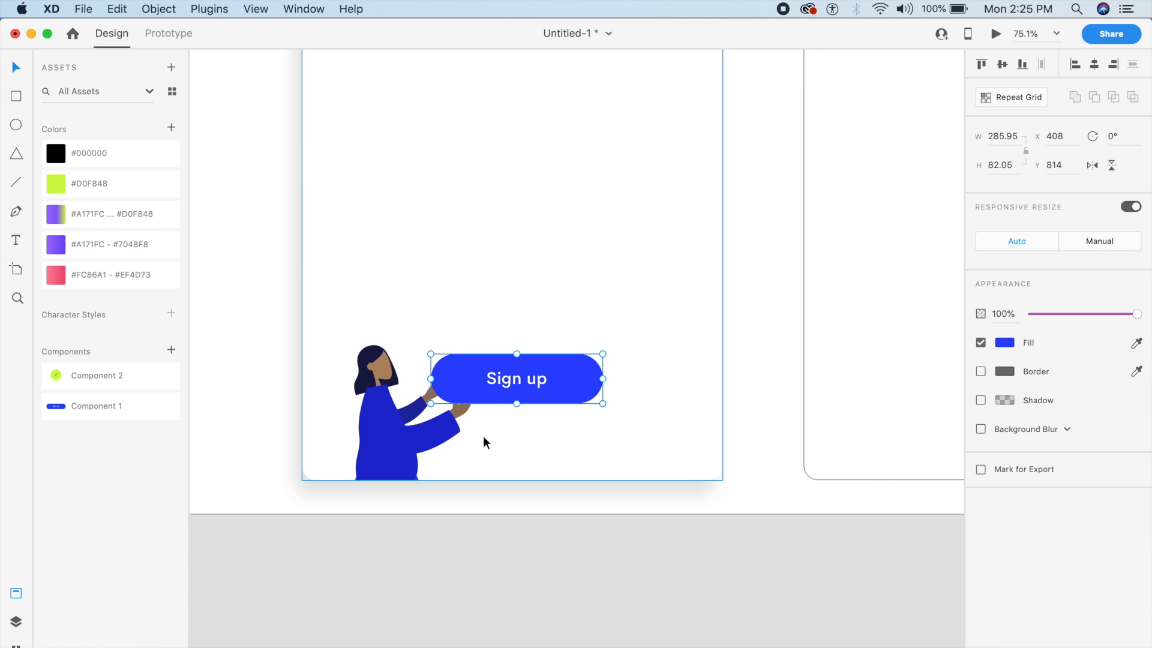
- Make a smaller copy of the button's blue background, about 234 × 67, offset slightly below and behind the button
drag(571, 391, 609, 443)
drag(540, 417, 553, 391)
scroll(553, 391, up, 3)
scroll(555, 390, up, 5)
click(577, 420)
drag(577, 416, 577, 413)
key(super+bracketleft)
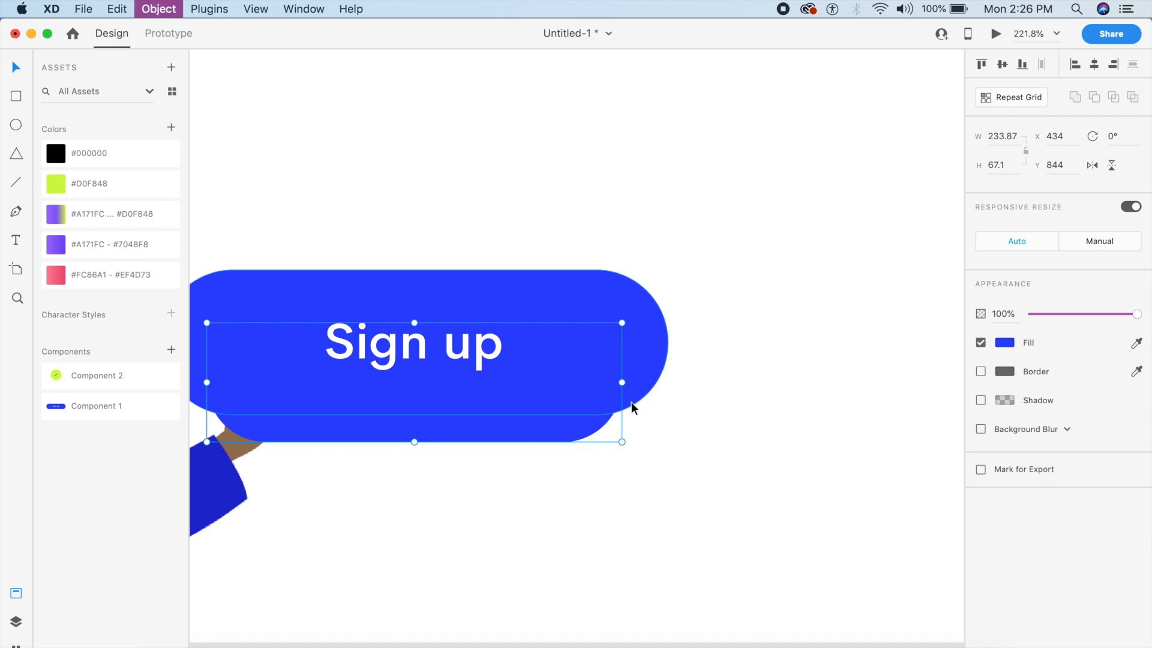
- Darken the fill of the copy behind the button to #2134C4
click(1004, 344)
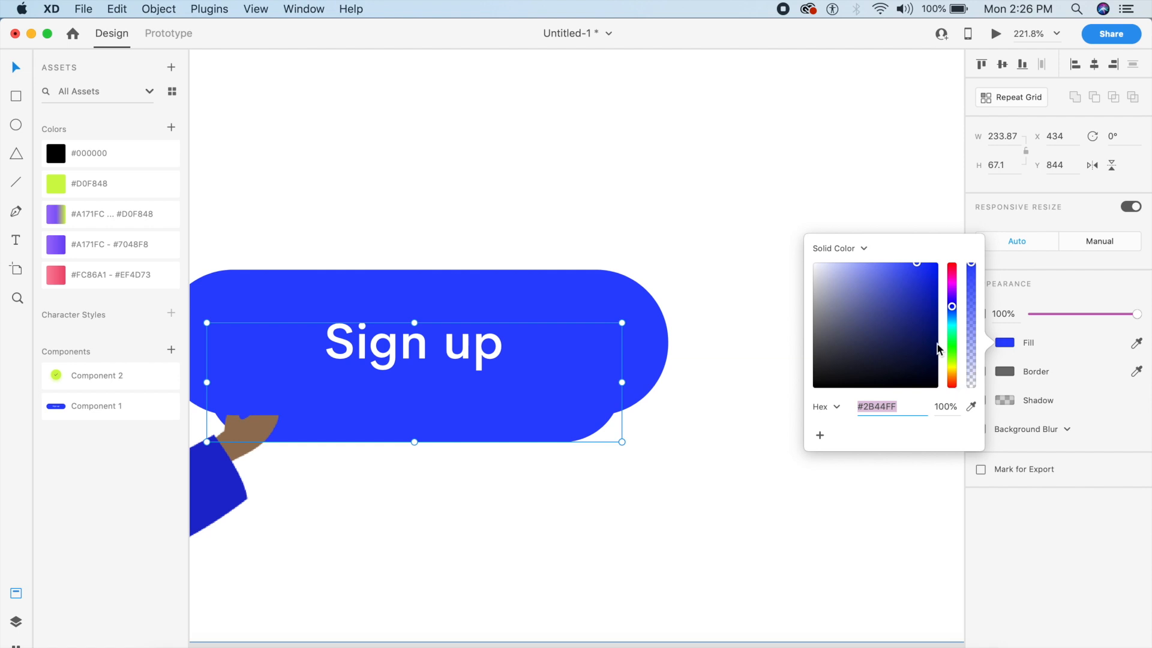
drag(922, 291, 917, 293)
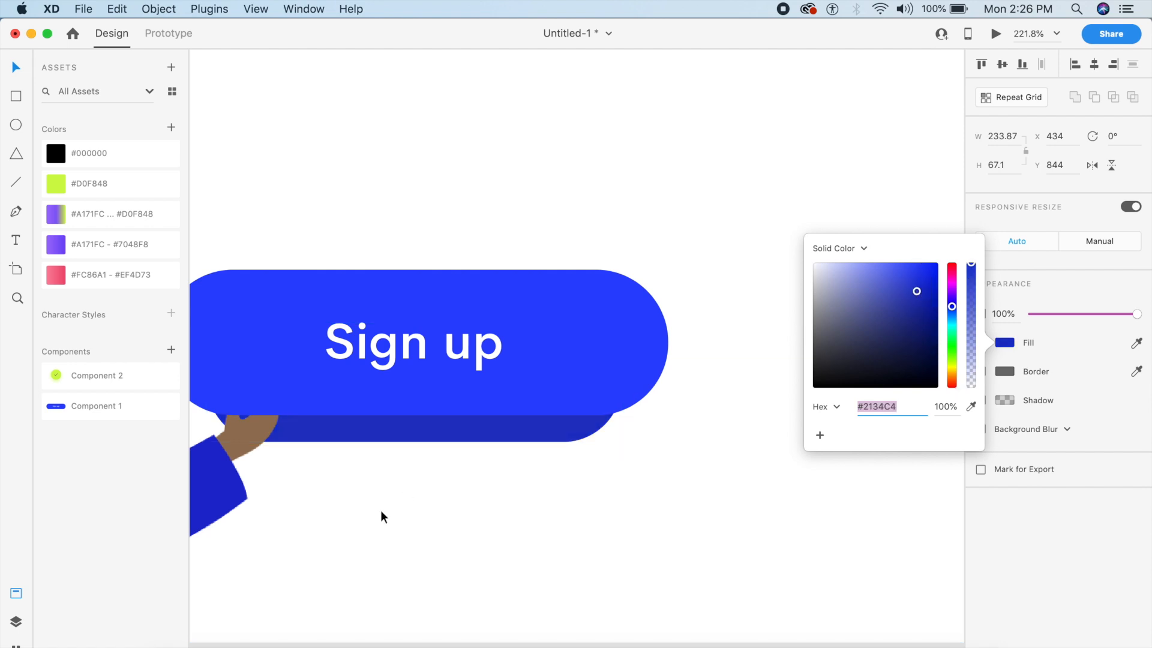
click(561, 431)
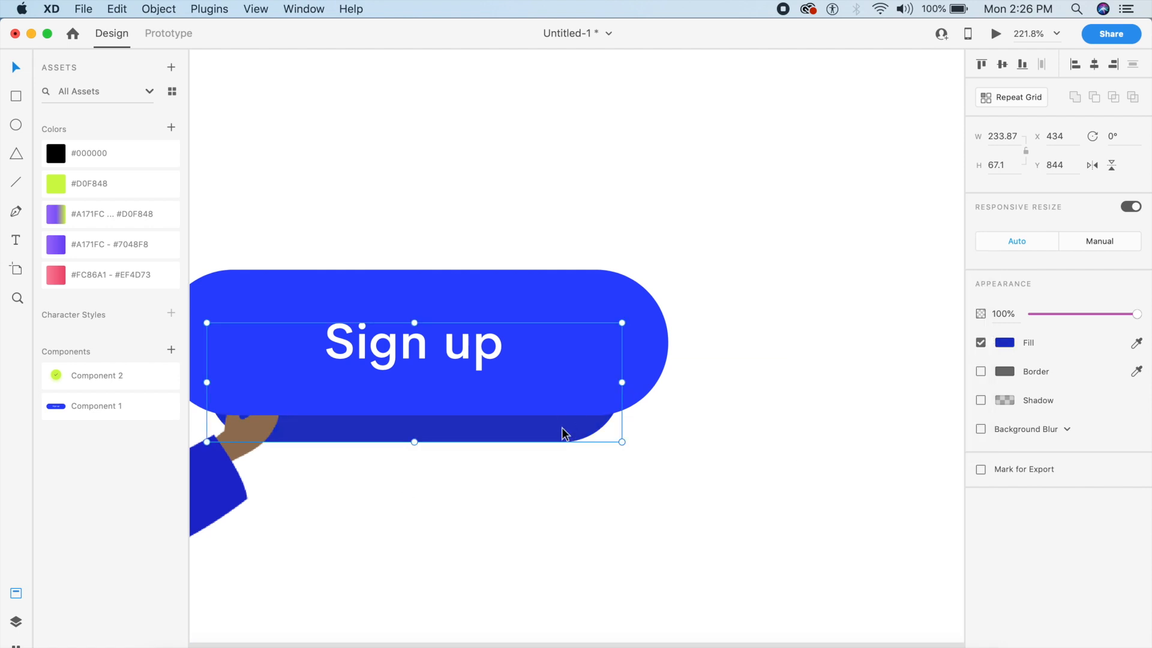
- Apply an Object Blur of 25 to the dark copy behind the button
click(980, 429)
click(1069, 430)
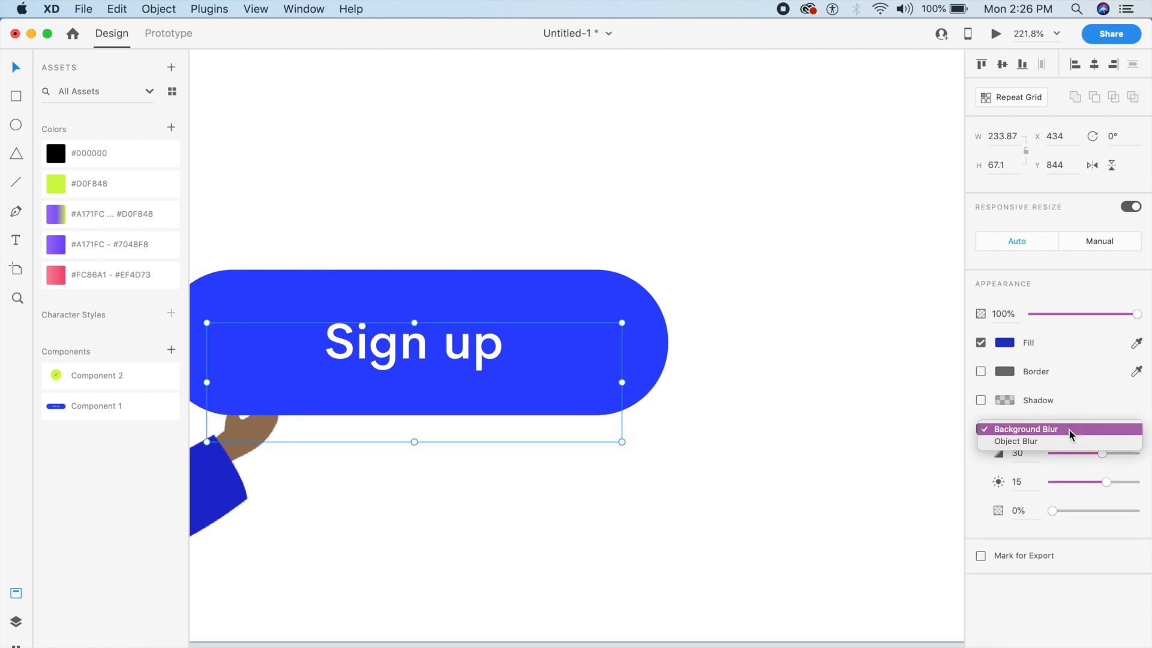
click(1032, 441)
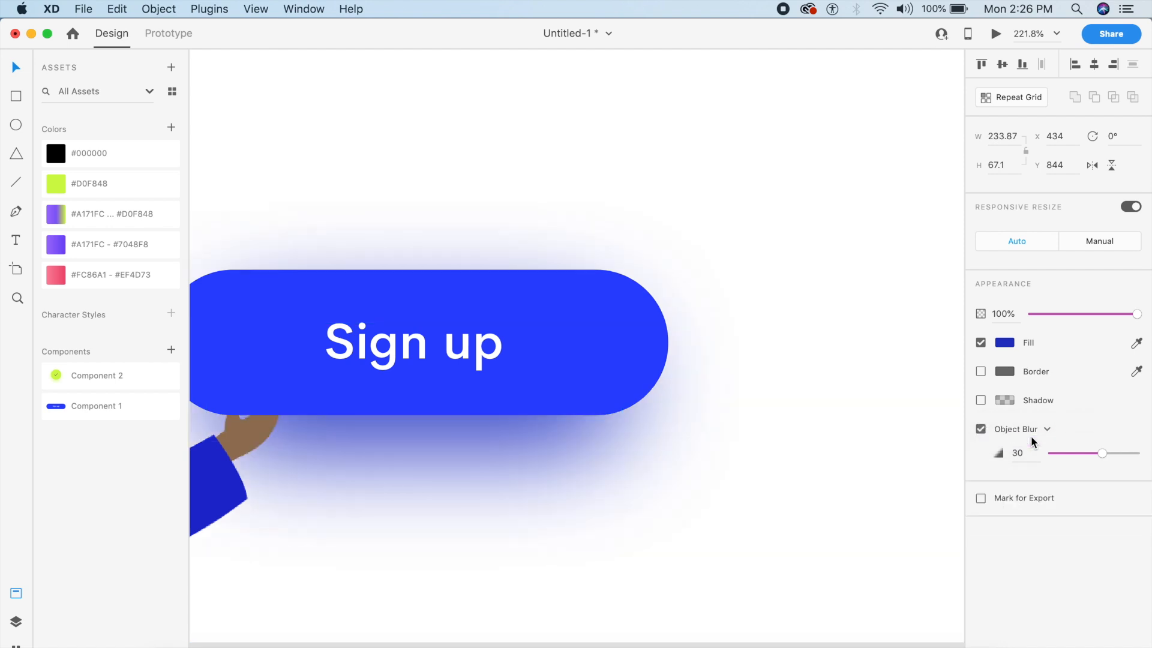
click(1029, 453)
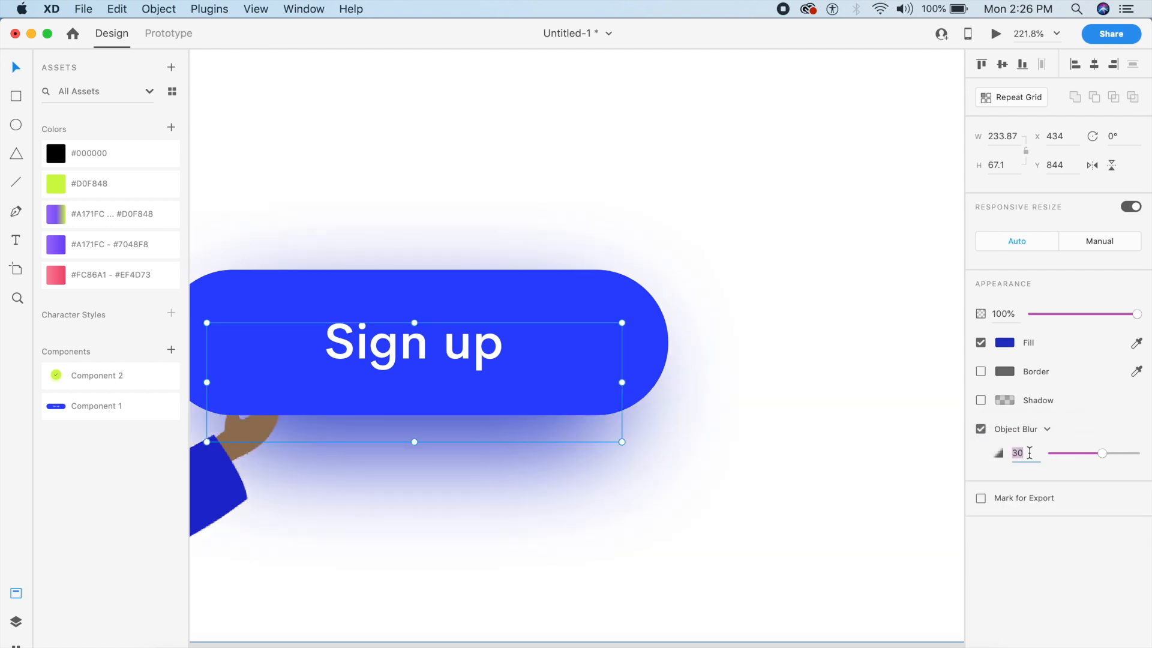
text(25)
key(Return)
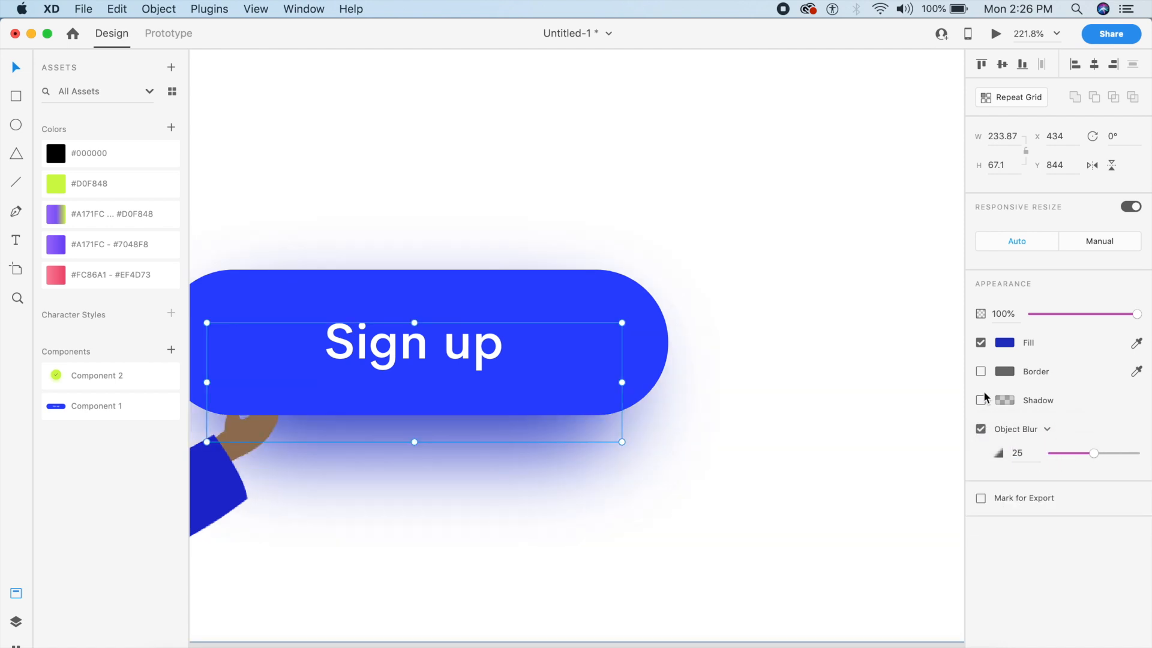
- Lower the opacity of the blurred copy behind the button to 50%
click(1012, 318)
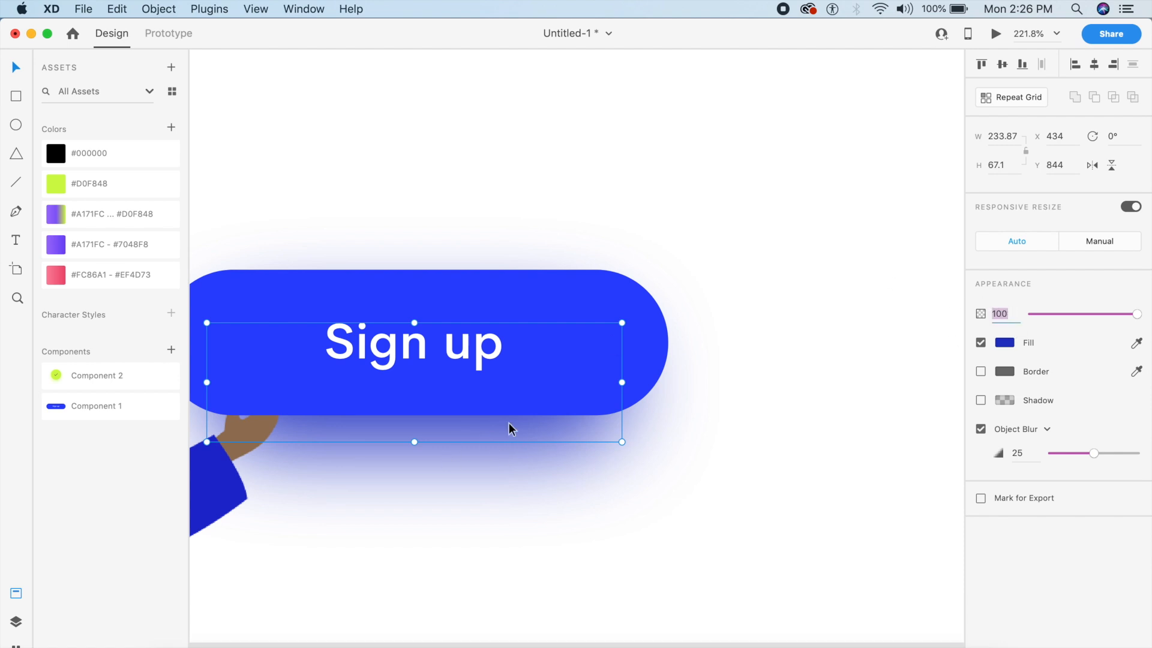
text(50)
key(Return)
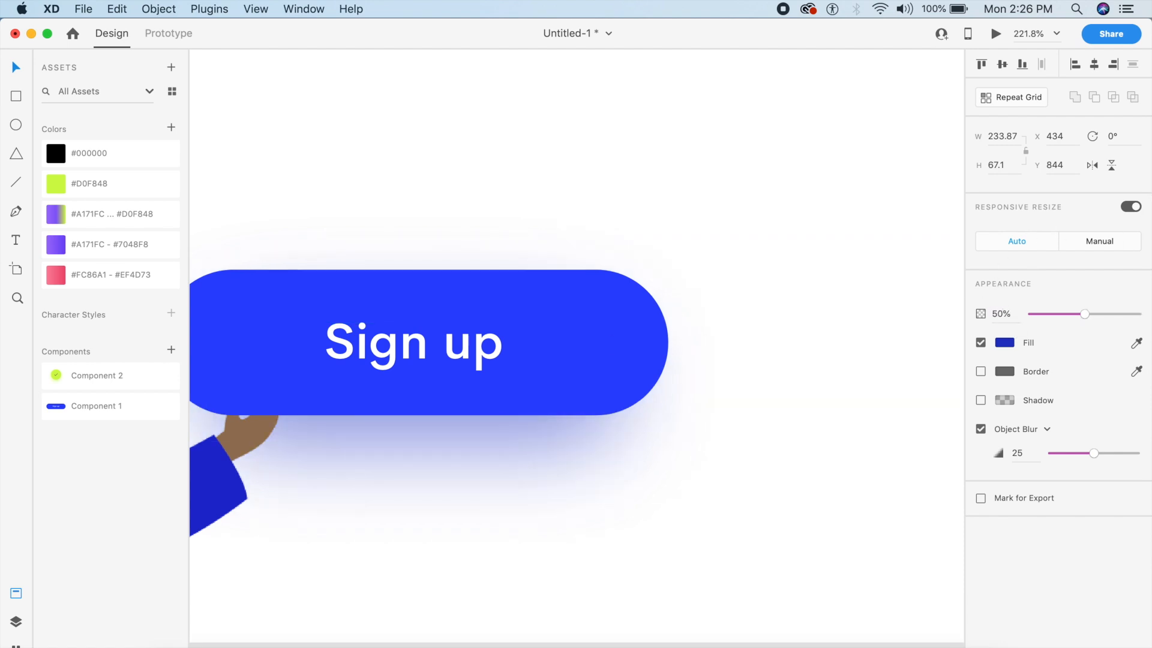
scroll(676, 292, down, 5)
click(639, 581)
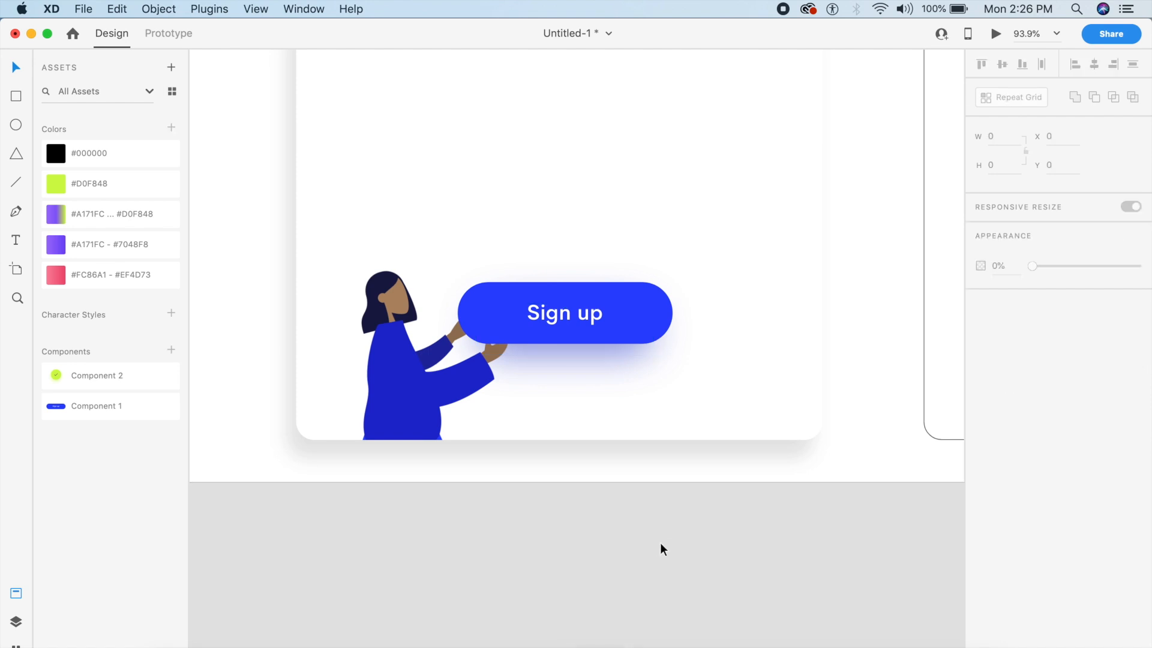
- Try nudging the blurred shape up and down beneath the Sign up button to compare shadow offsets
scroll(638, 346, up, 4)
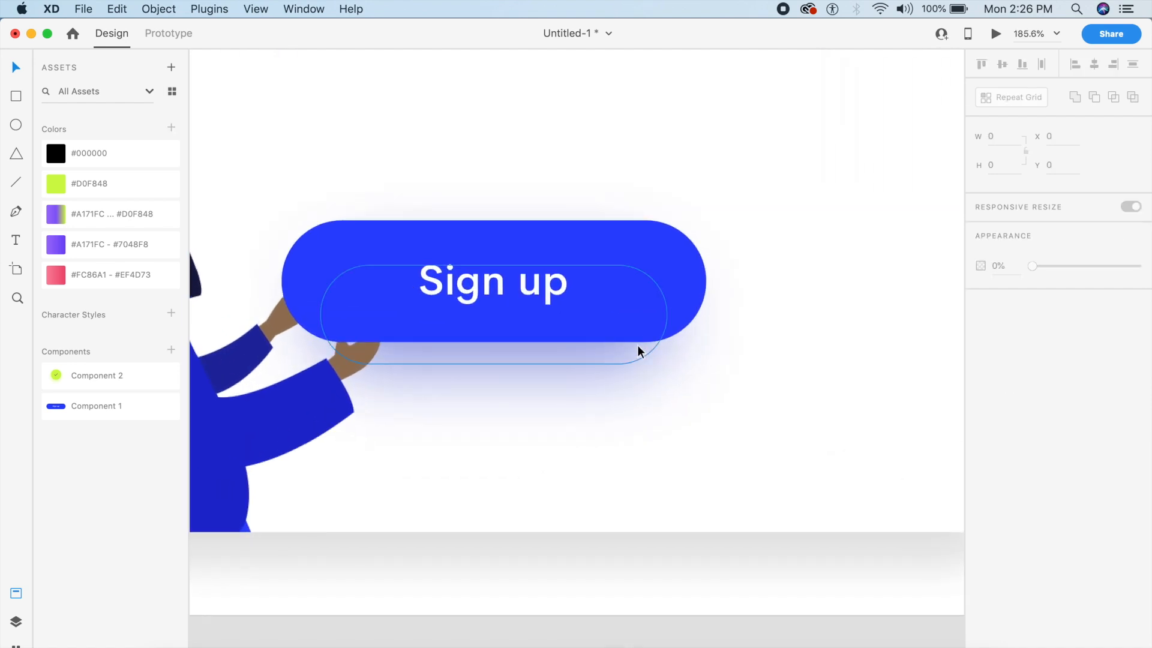
click(611, 364)
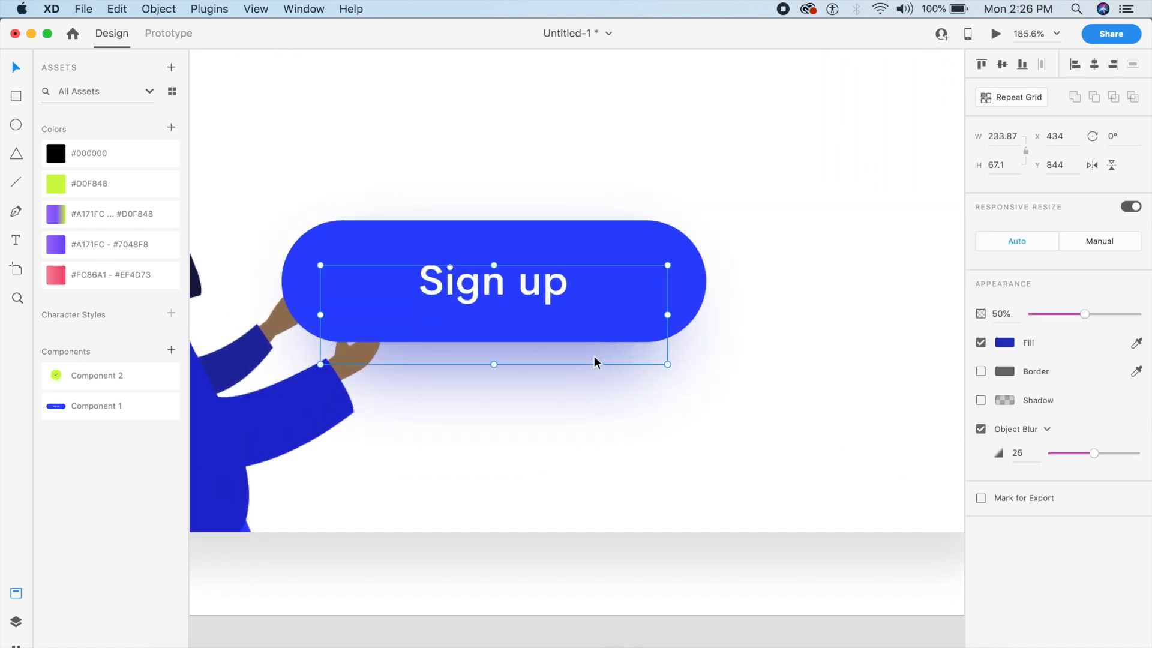
key(shift+Up)
key(shift+Down)
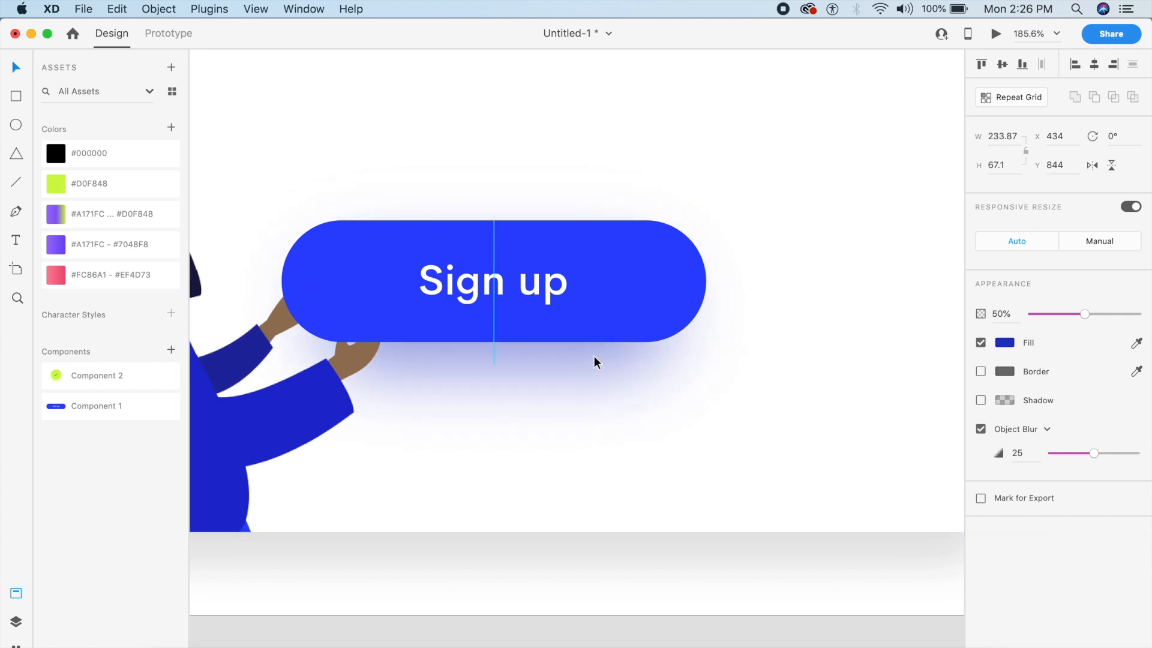
key(Up)
key(Up)
key(Up)
key(Up)
key(Up)
key(Up)
key(Down)
key(Down)
key(Down)
key(Down)
key(Down)
key(Down)
scroll(667, 303, down, 5)
click(632, 466)
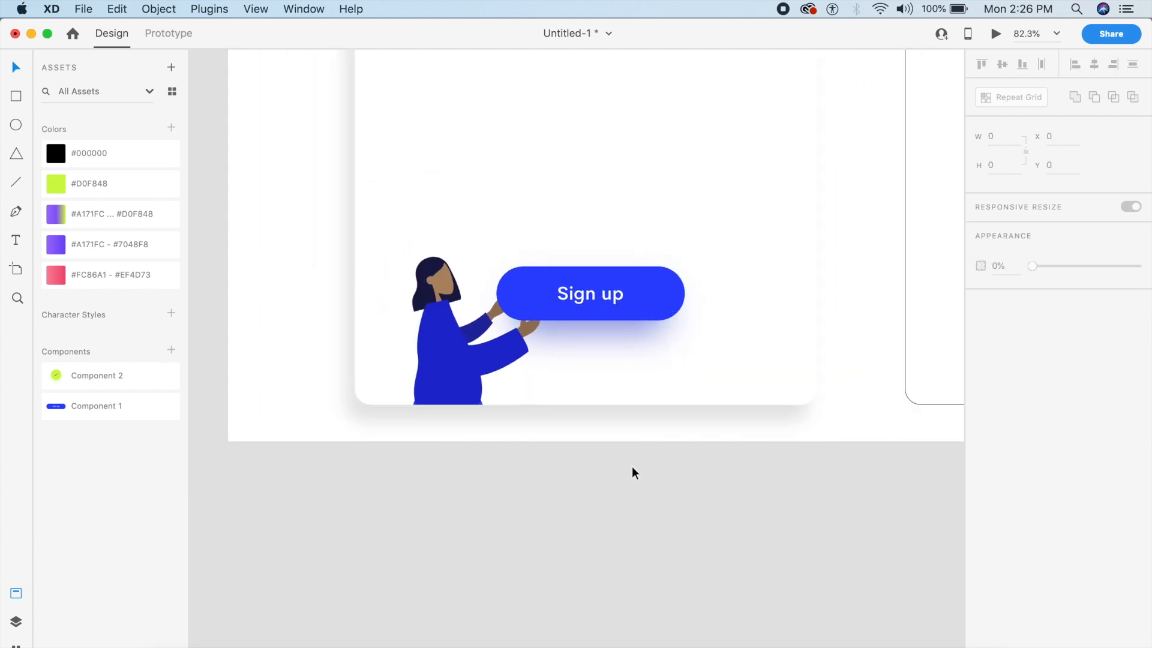
- Group the blurred shadow shape with the Sign up button
scroll(627, 478, up, 2)
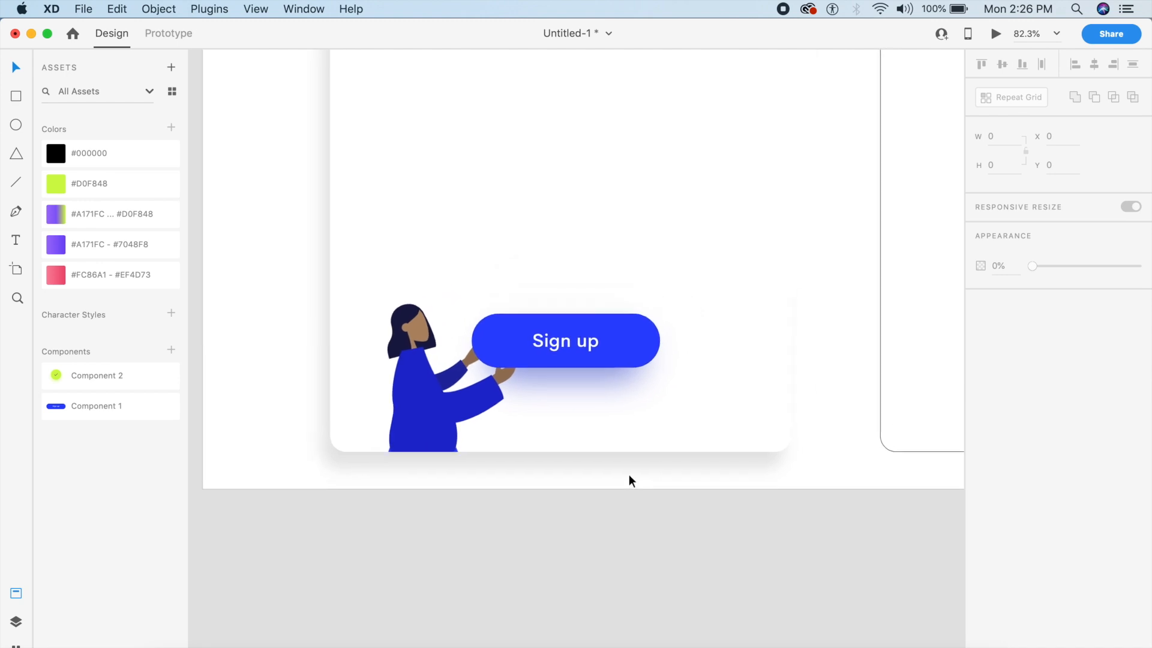
click(608, 379)
click(588, 478)
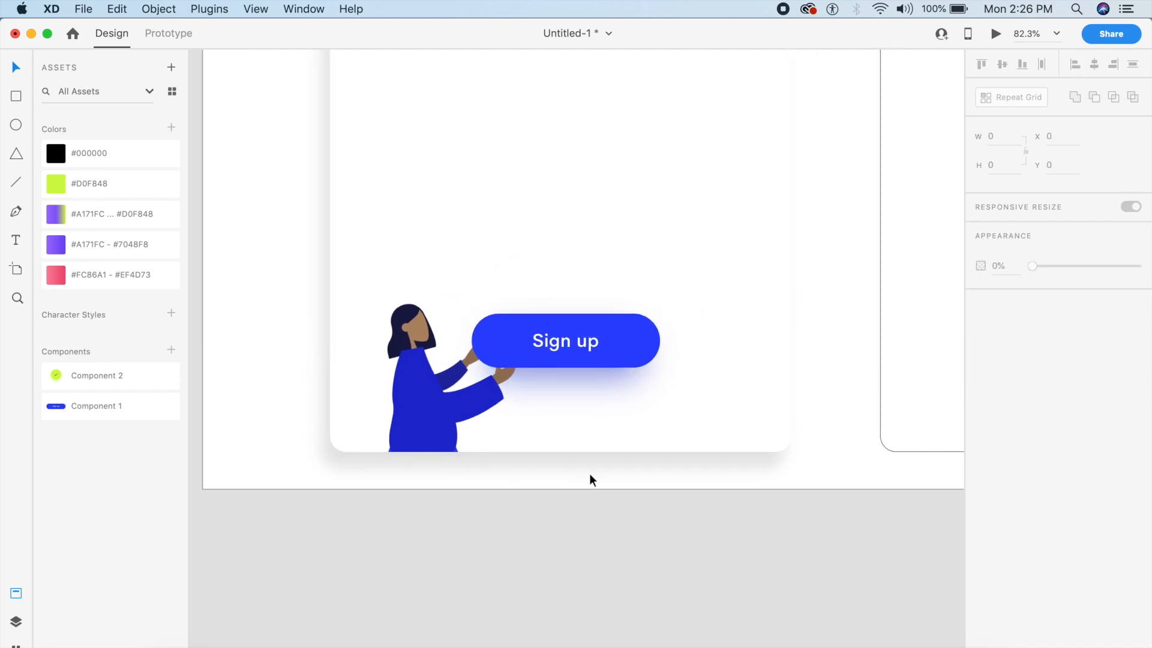
drag(574, 379, 576, 376)
shift+click(624, 347)
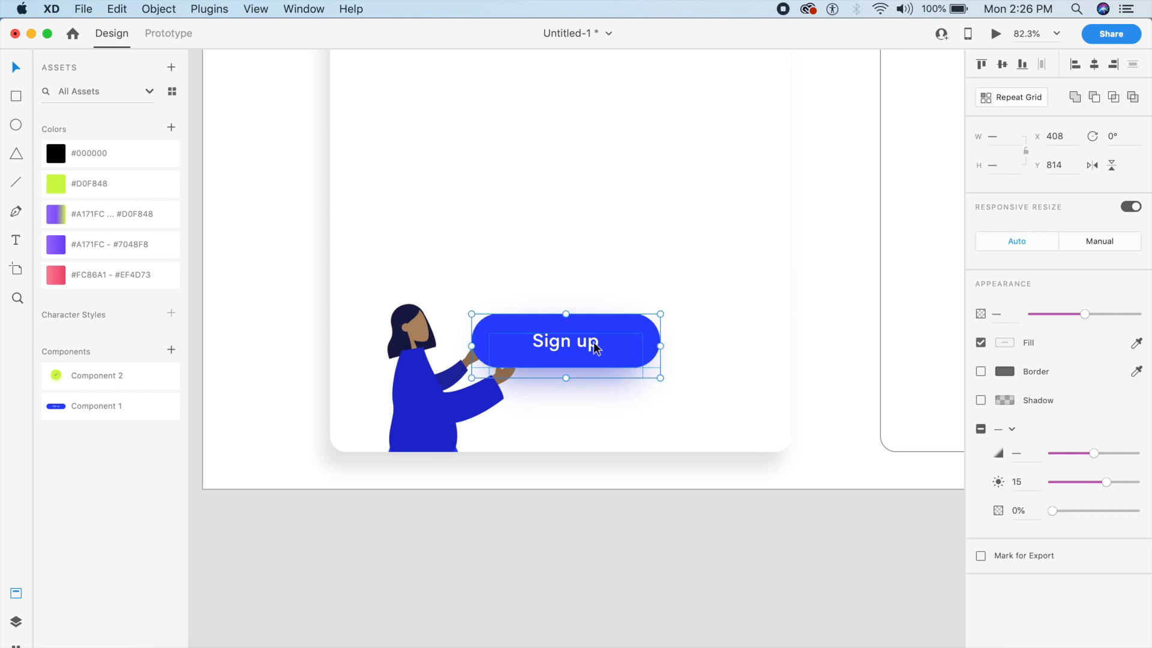
key(super+g)
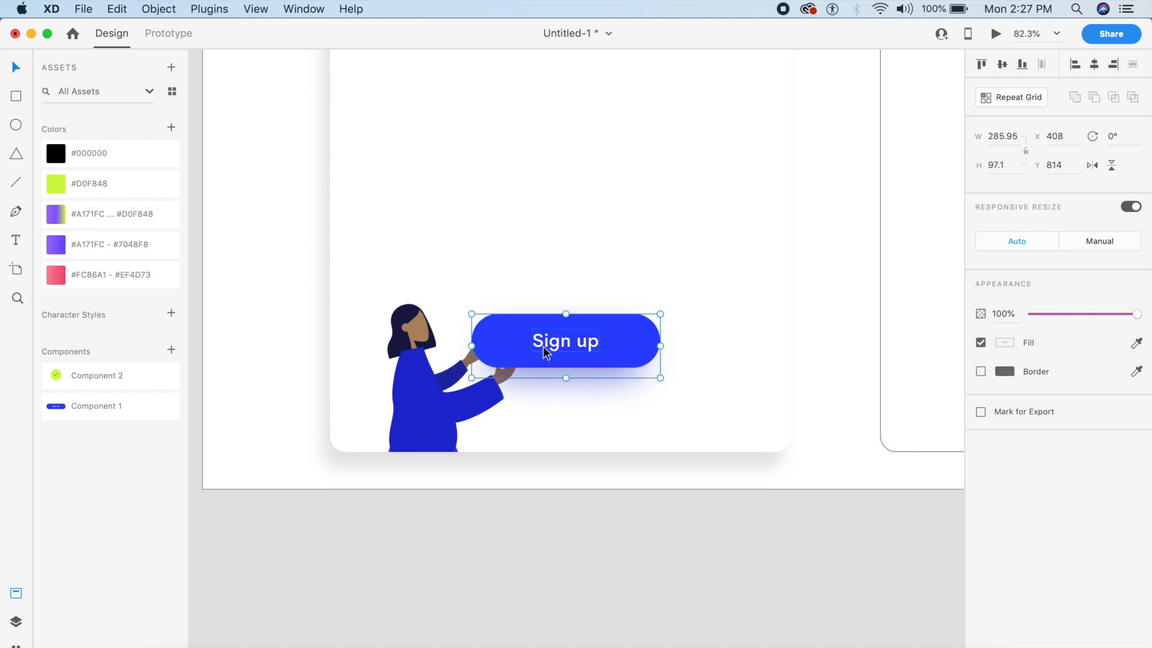
- Bring the masked illustration to the front so the figure's hands overlap the Sign up button
click(428, 409)
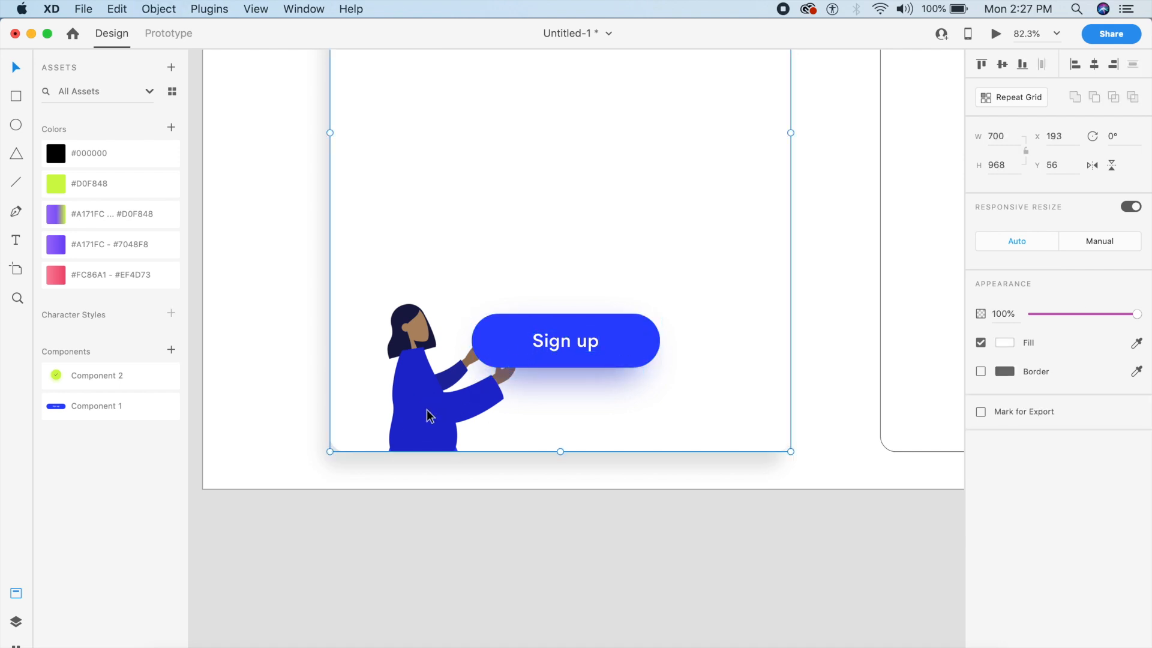
key(shift+super+bracketright)
scroll(430, 415, up, 5)
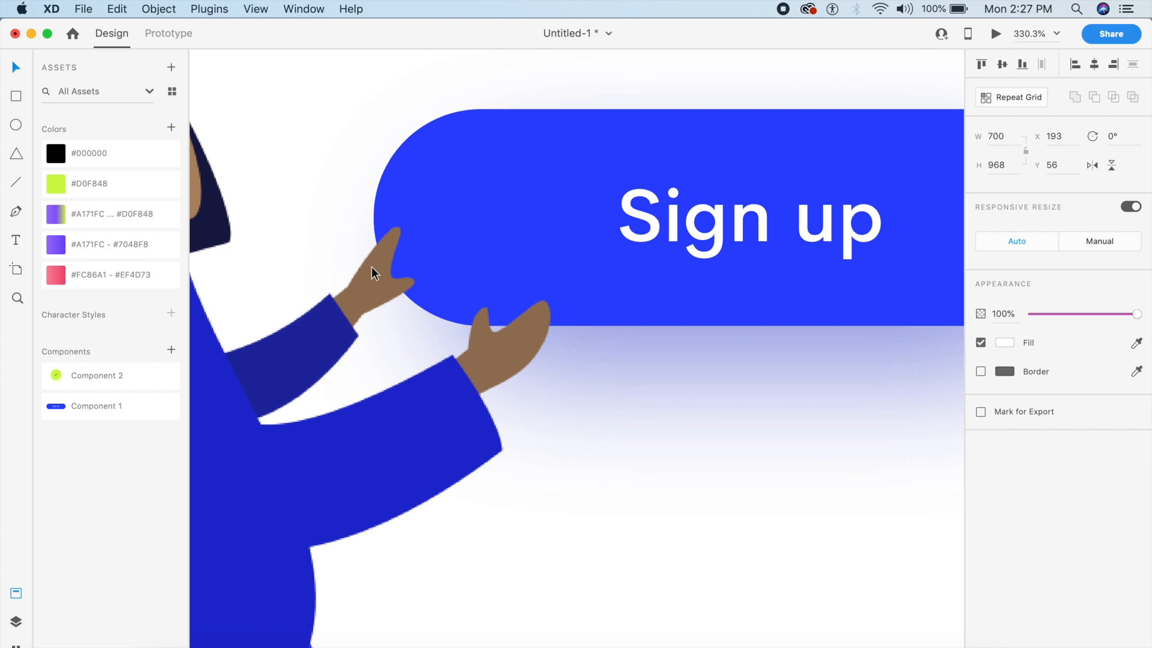
- Draw a closed Pen path about 26 by 45 px over the upper hand's fingers, curving along the Sign up button's rounded end
key(p)
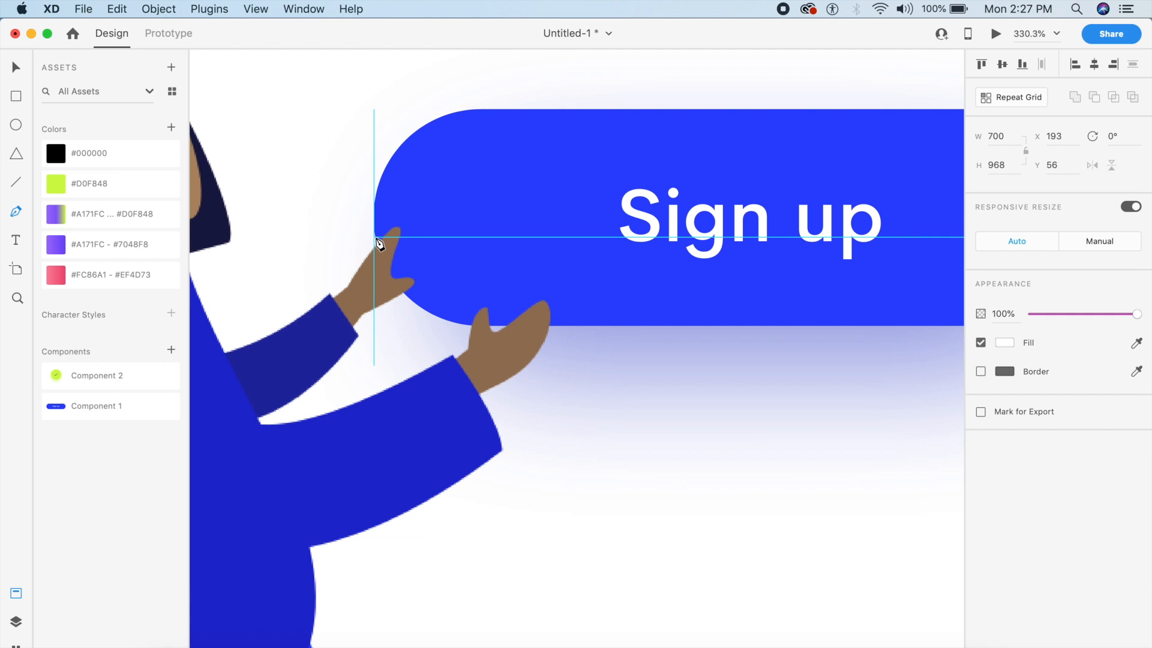
click(373, 237)
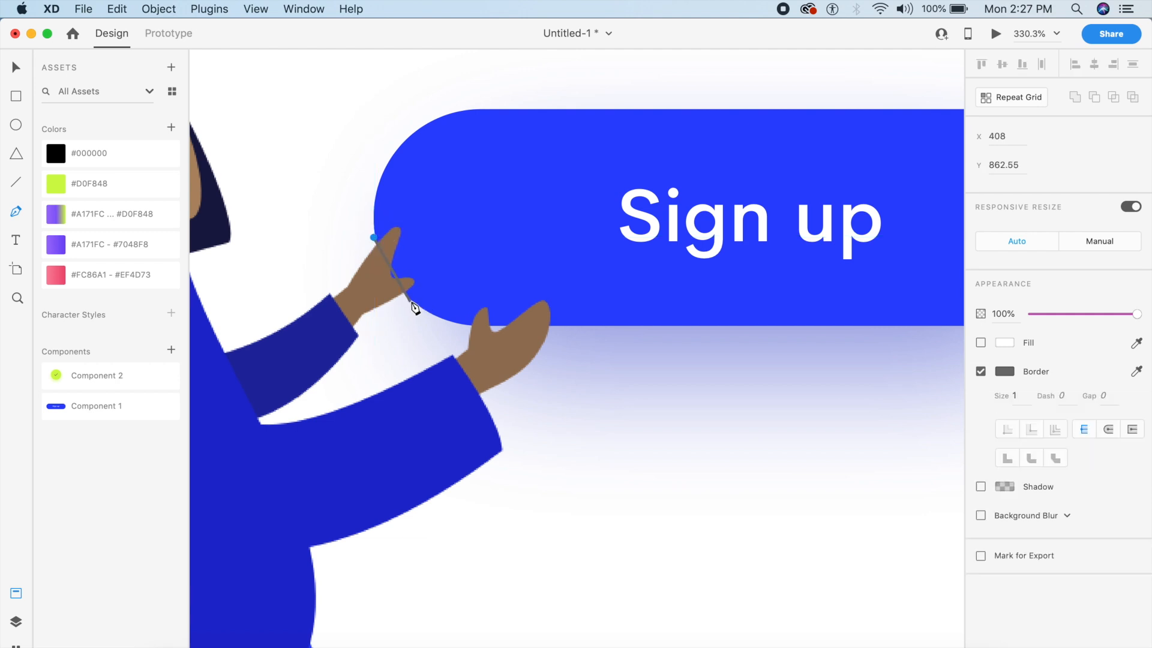
drag(411, 300, 433, 313)
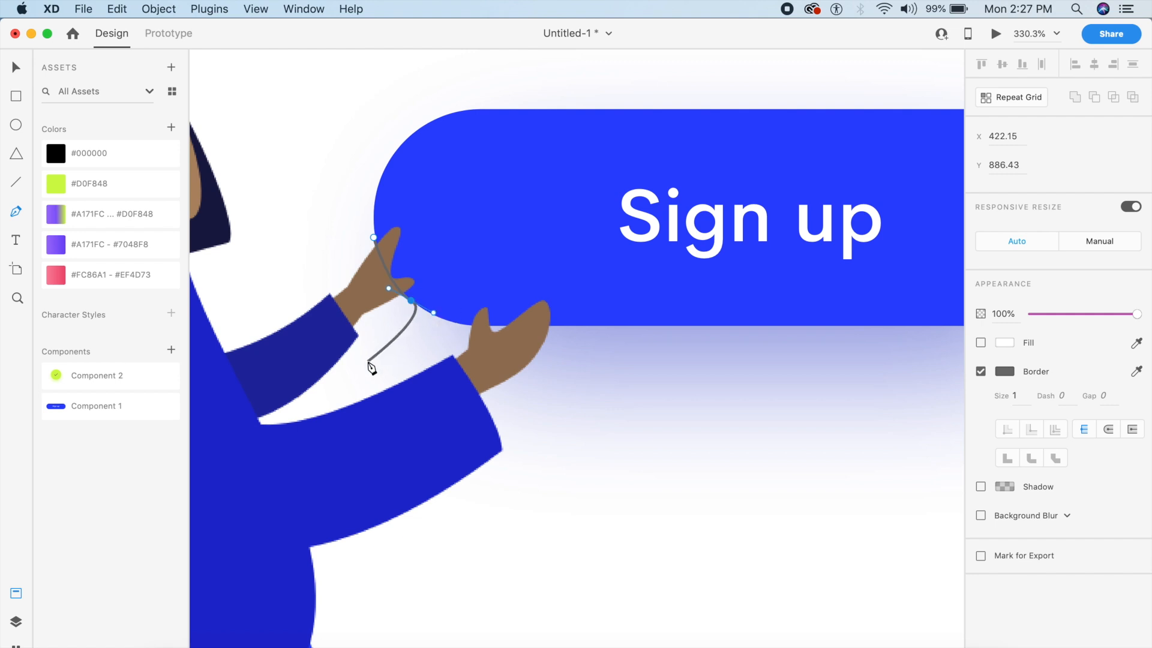
click(441, 241)
click(399, 183)
click(373, 238)
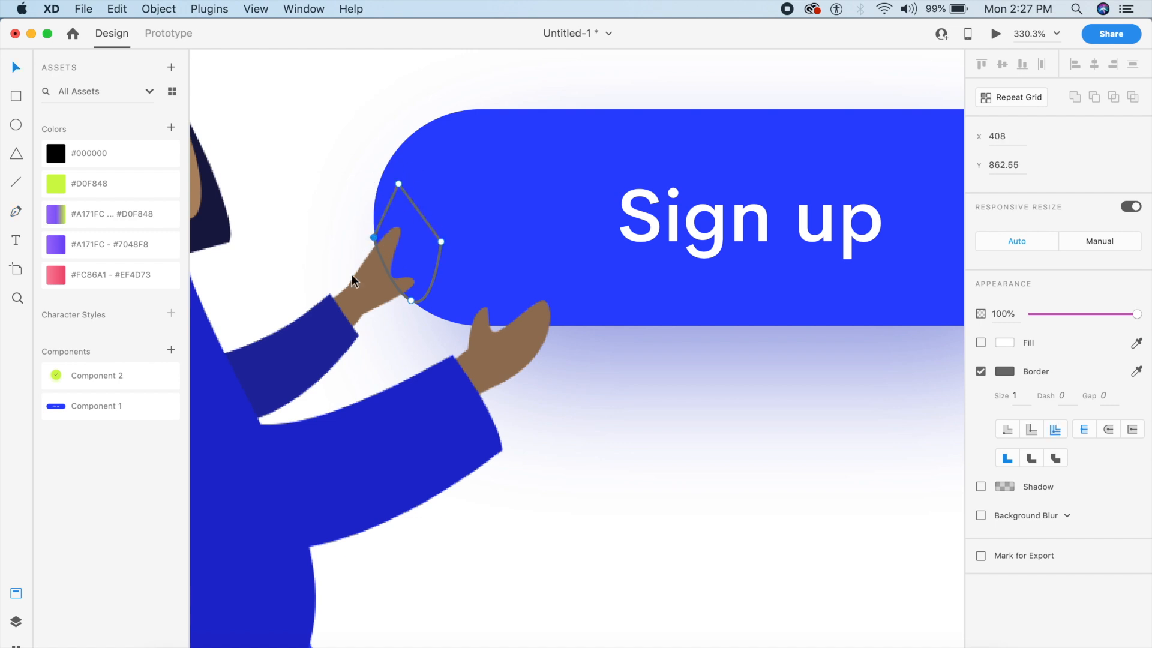
- Try selecting the drawn path together with the masked illustration to combine them
scroll(405, 261, up, 3)
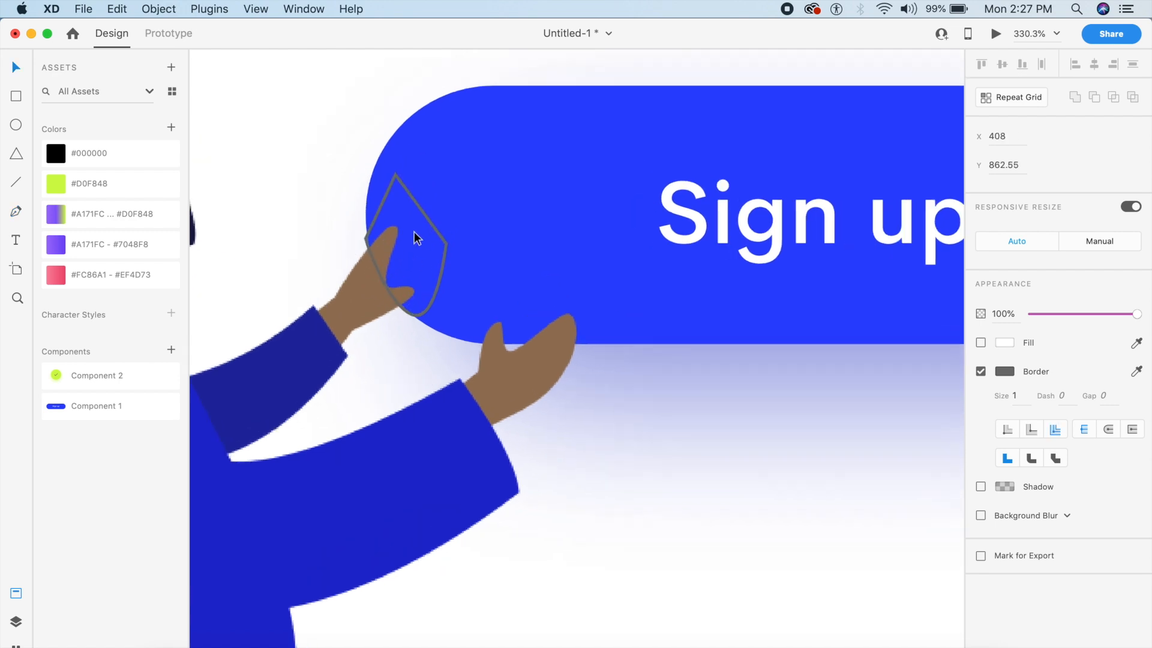
shift+click(385, 247)
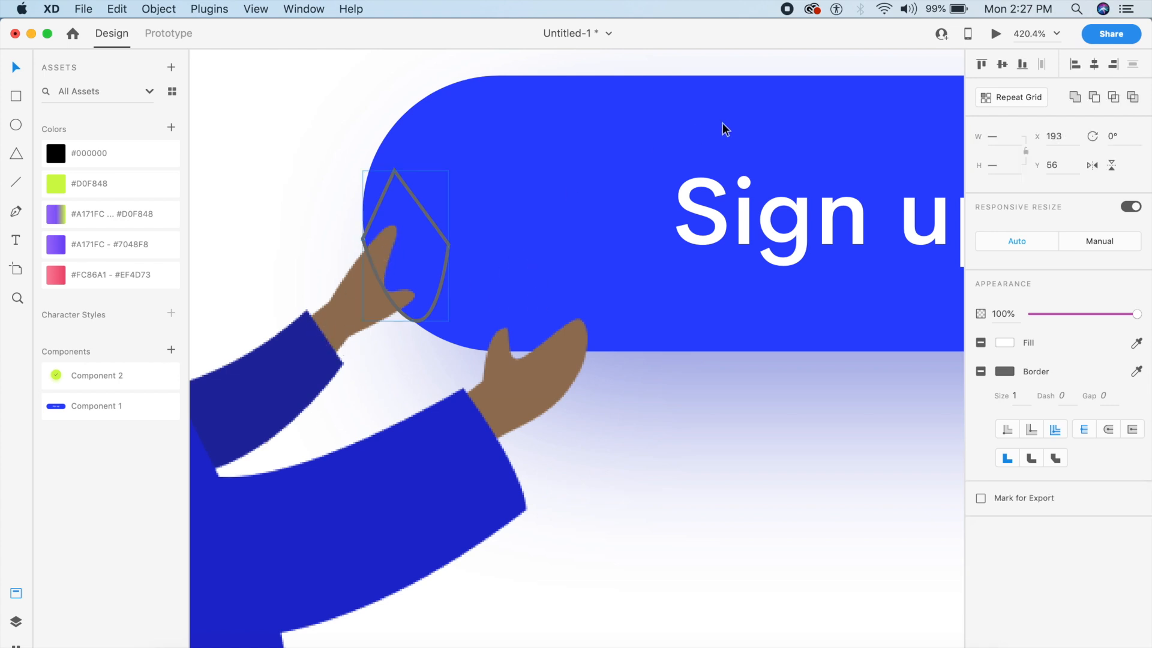
scroll(602, 507, down, 5)
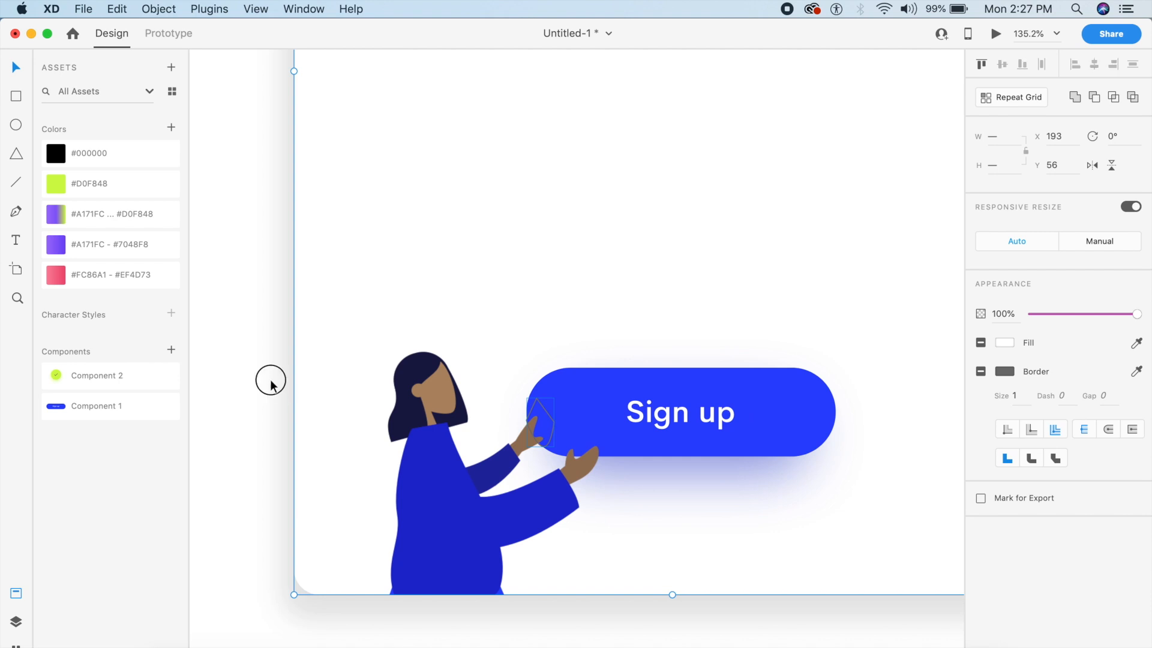
click(271, 385)
- Give the path drawn over the fingers a white fill
scroll(272, 385, up, 5)
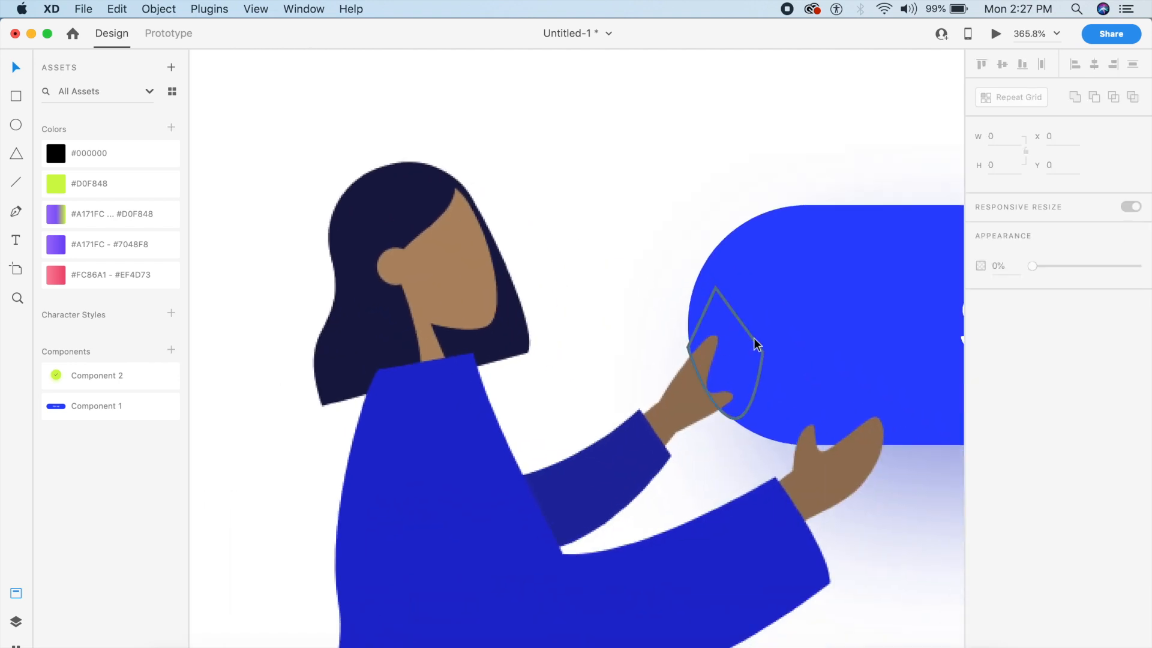
click(754, 347)
click(983, 342)
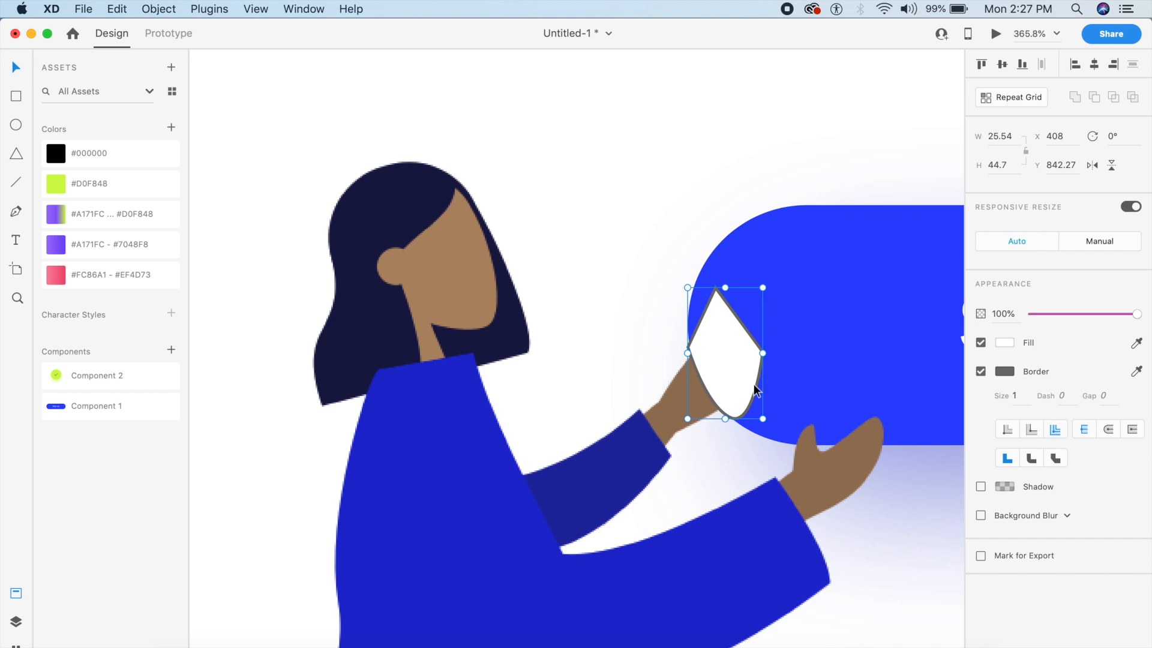
- Cut the white path and paste it inside the mask group alongside the illustration image
key(Delete)
click(686, 431)
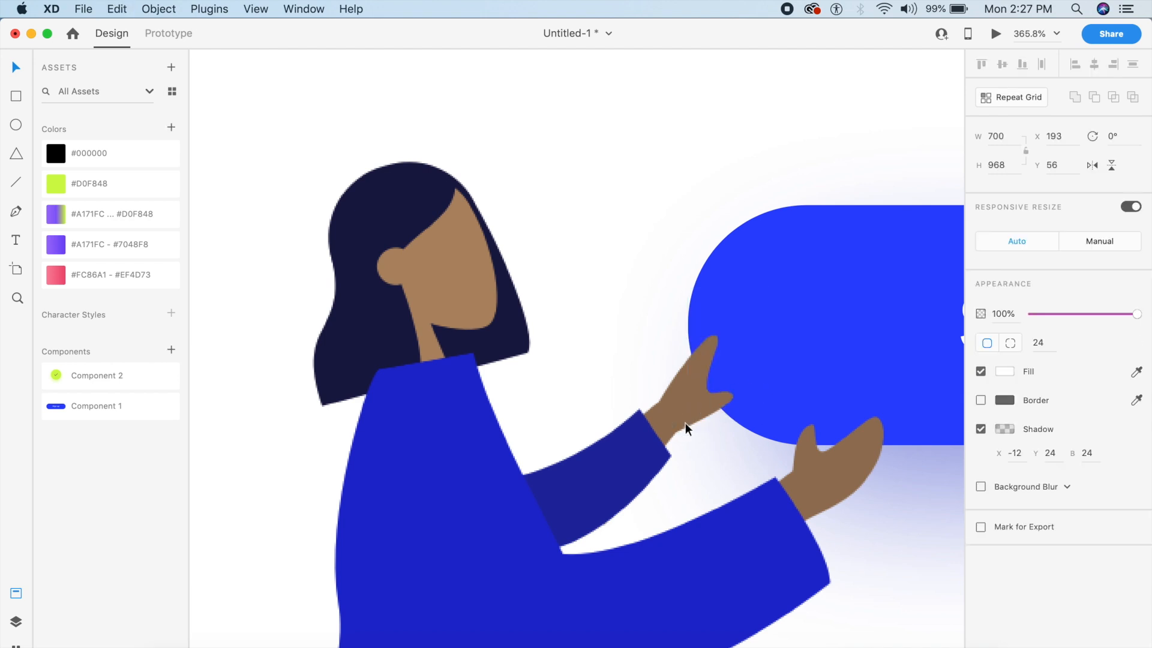
scroll(685, 431, down, 3)
scroll(685, 432, down, 2)
scroll(495, 489, right, 4)
click(495, 488)
scroll(495, 488, up, 5)
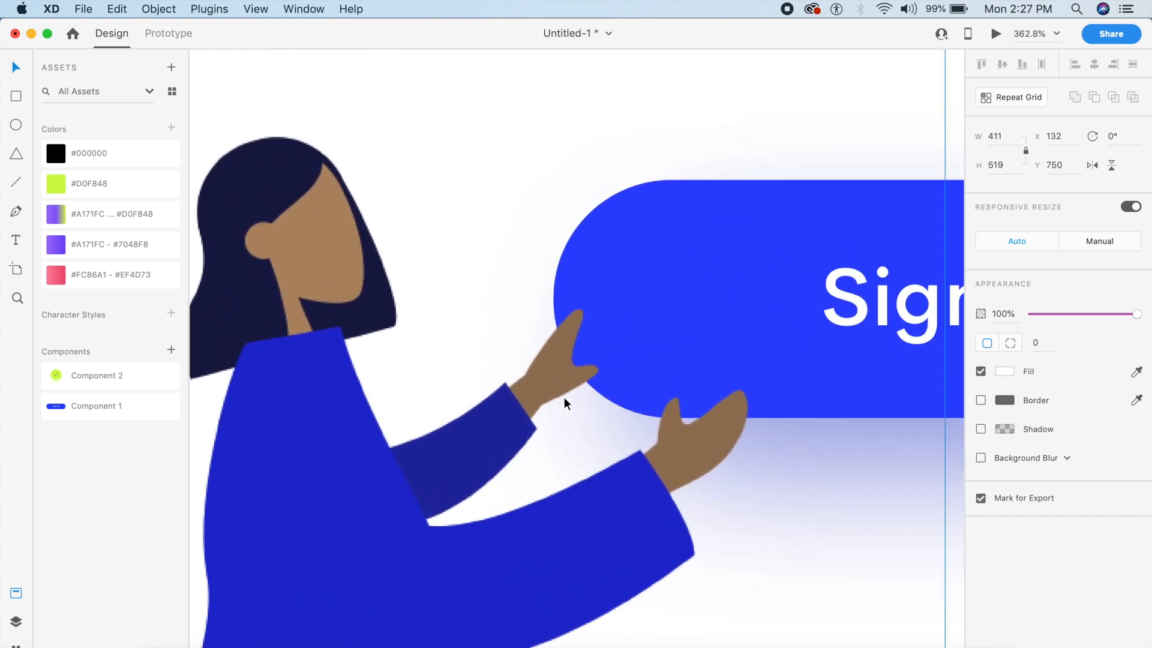
key(super+v)
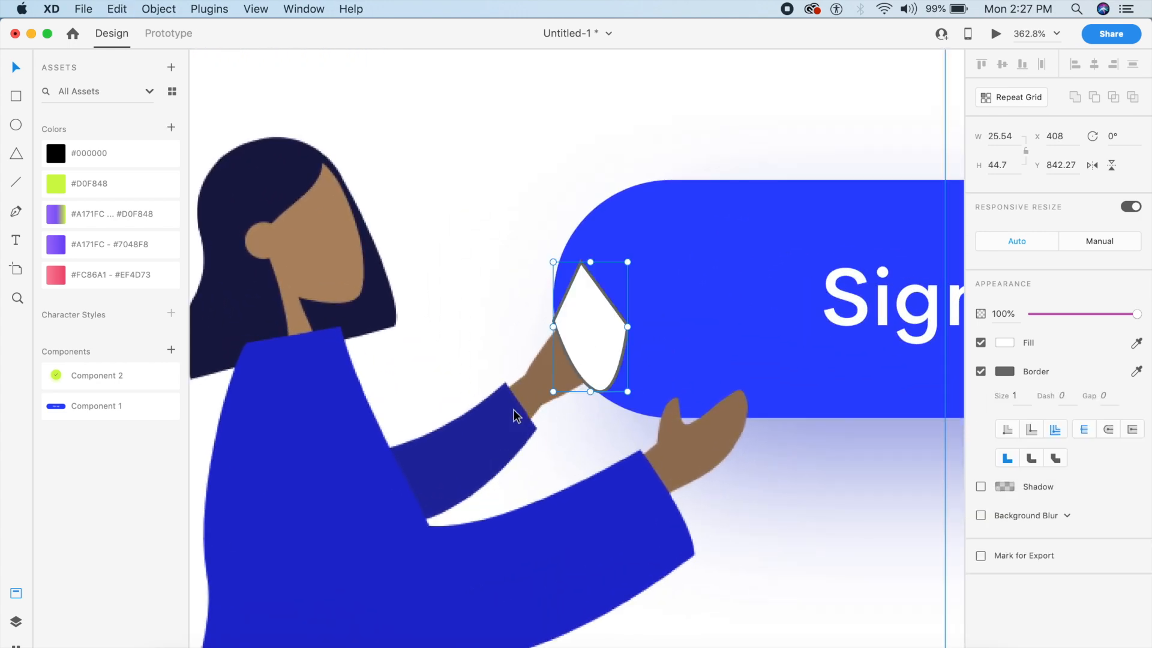
- Subtract the white path from the illustration image so the upper hand's fingers are cut away at the button's edge
scroll(514, 416, down, 5)
shift+click(583, 410)
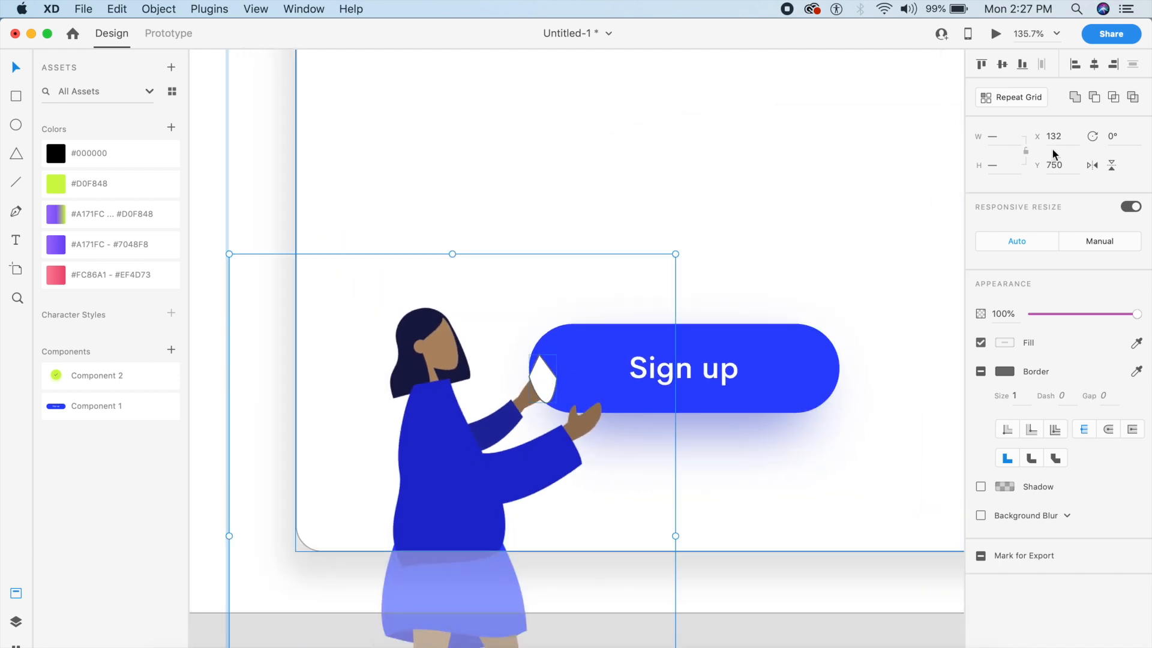
click(1095, 98)
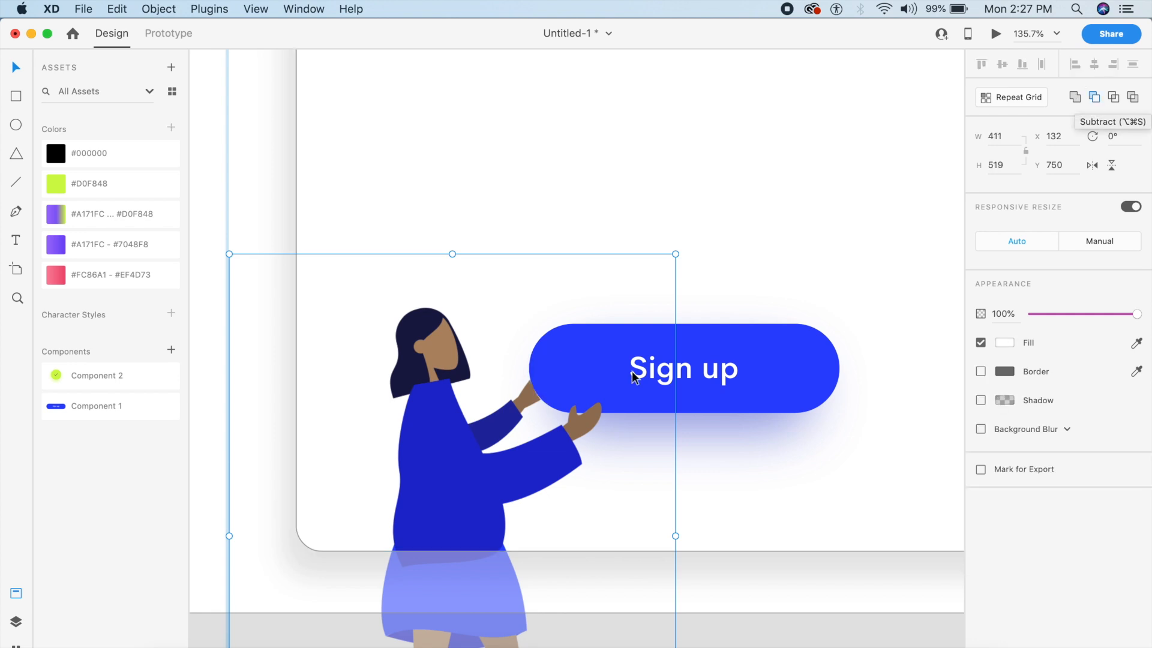
- Try editing the subtracted shape at the upper hand by moving the cutout's corner on the button's edge
scroll(524, 430, up, 10)
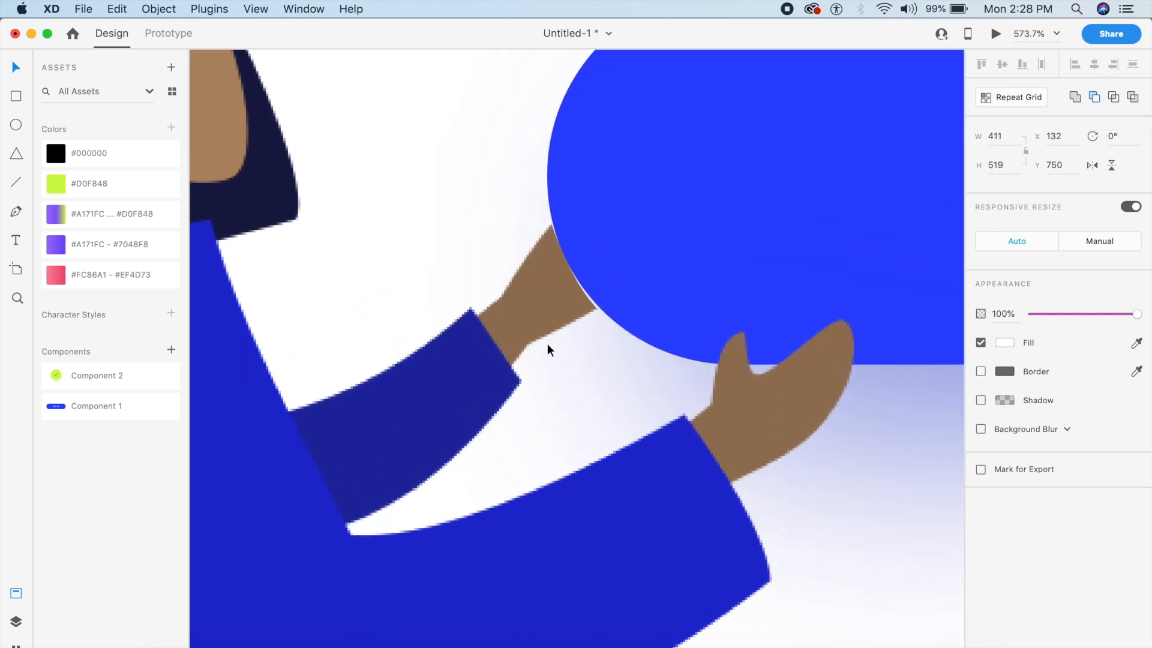
double_click(553, 297)
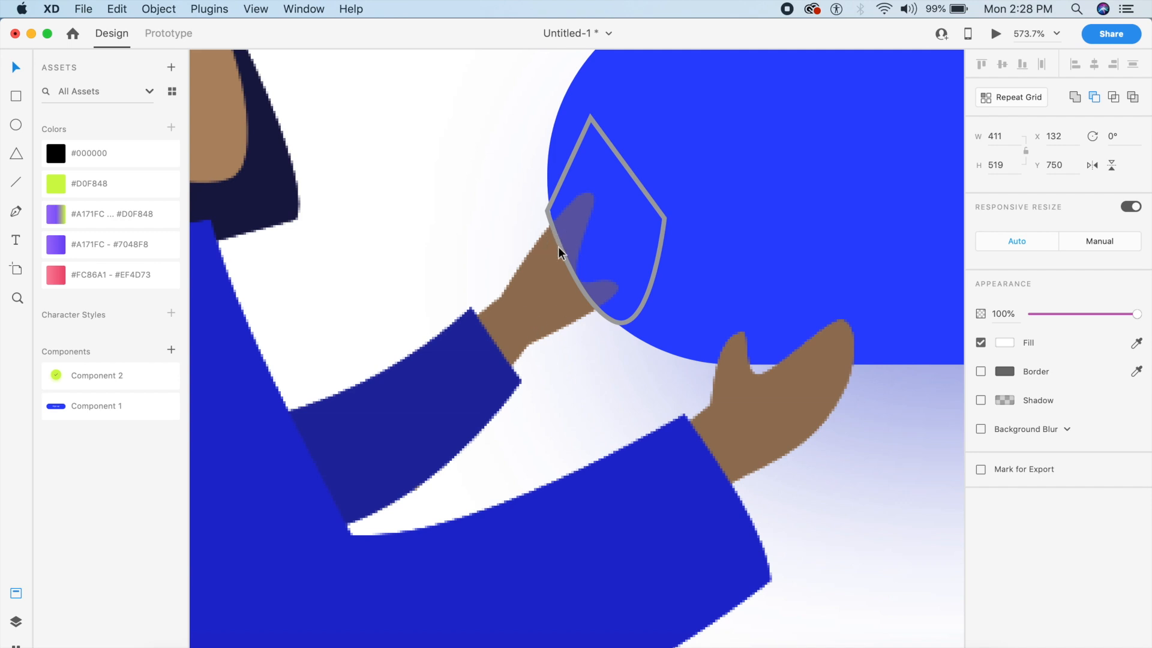
drag(549, 214, 566, 249)
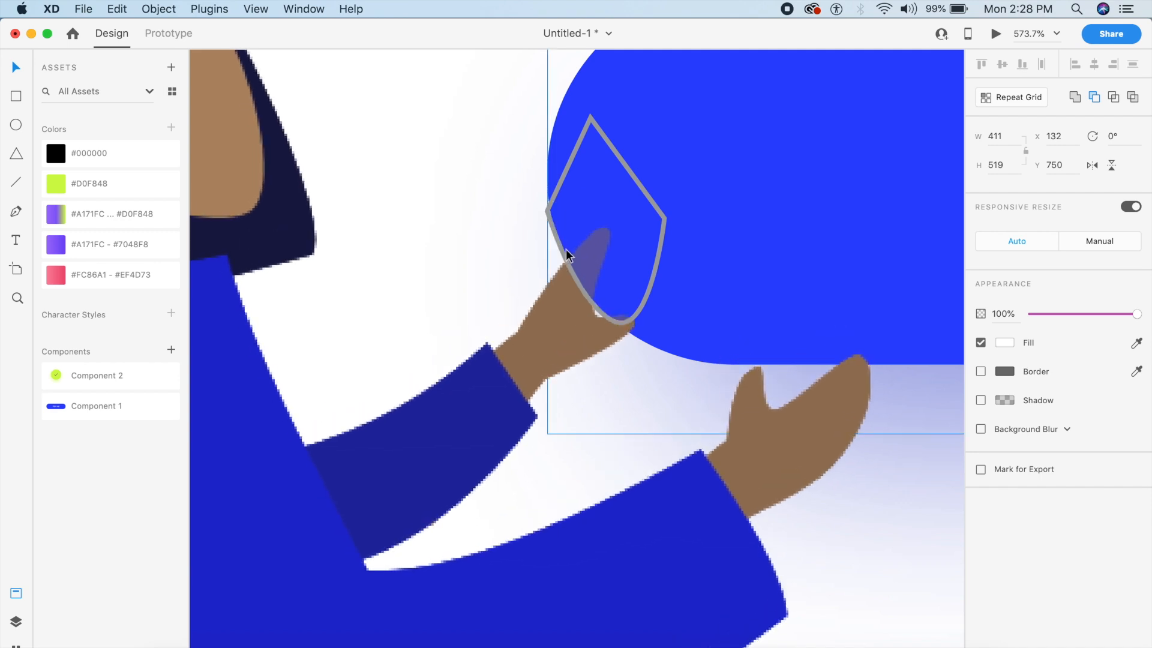
- Fit the cutout path inside the subtraction to the button's curve, moving its anchors to about X 423, Y 886 and X 408.3, Y 862.3
scroll(569, 252, down, 10)
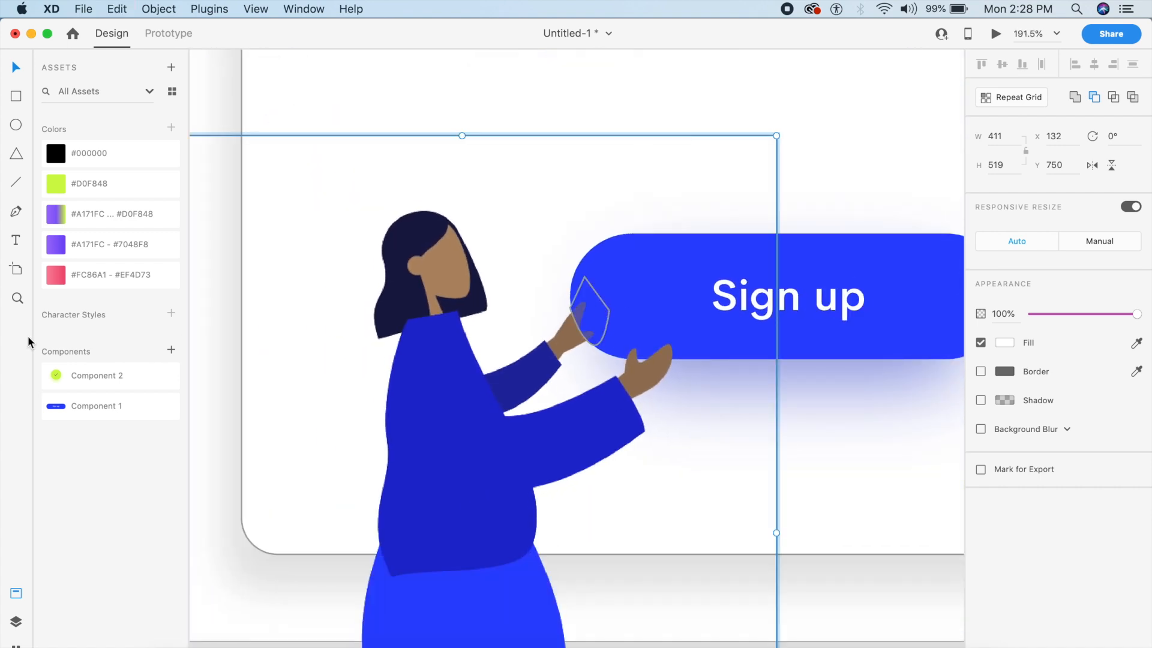
click(15, 624)
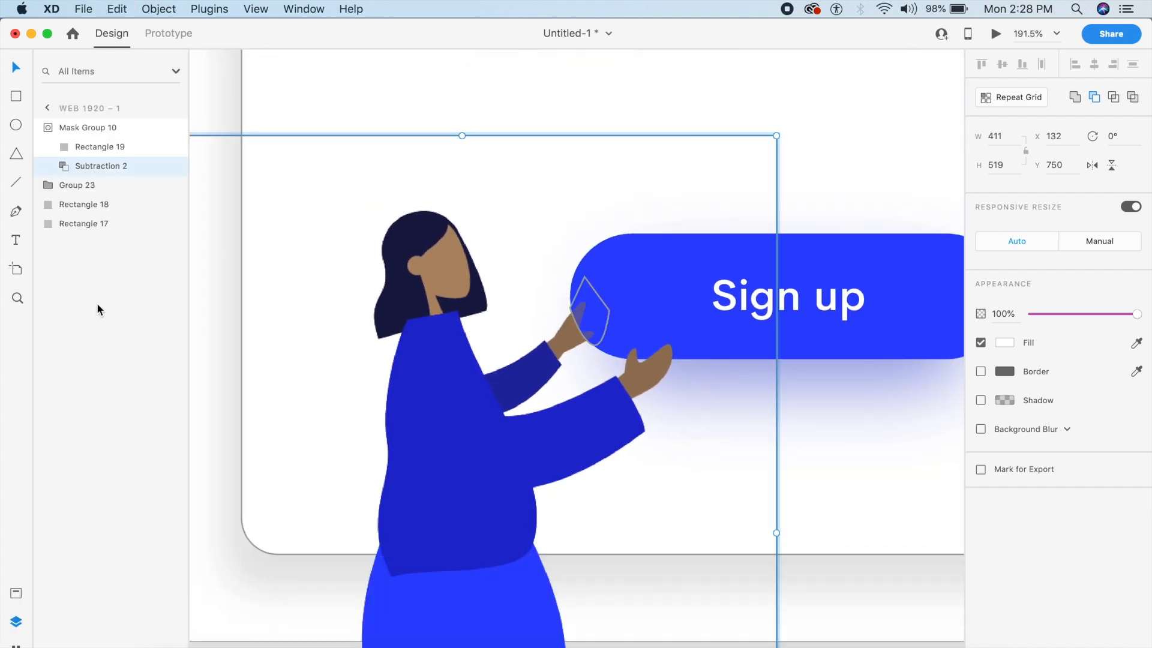
click(63, 167)
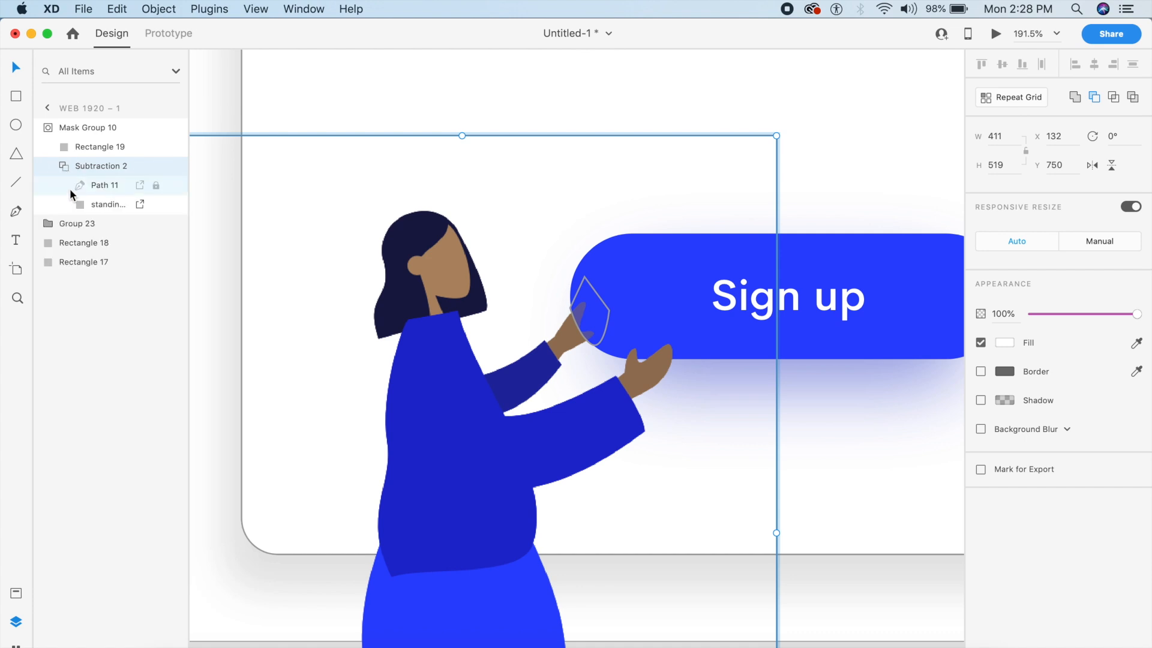
click(71, 187)
scroll(612, 339, up, 6)
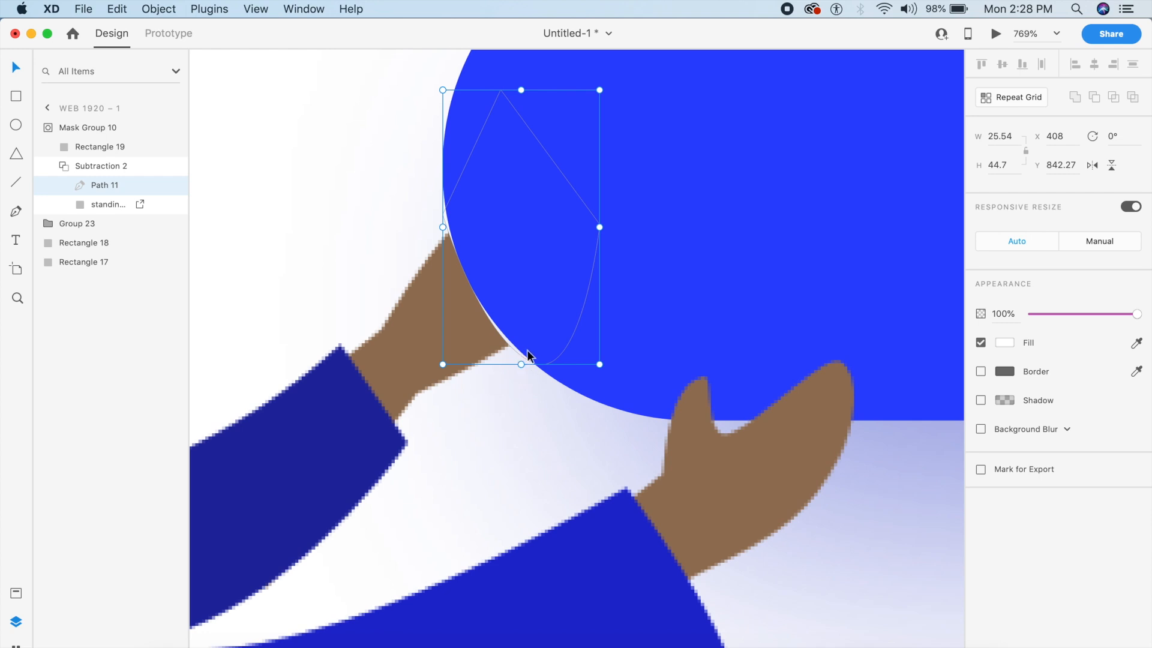
double_click(537, 363)
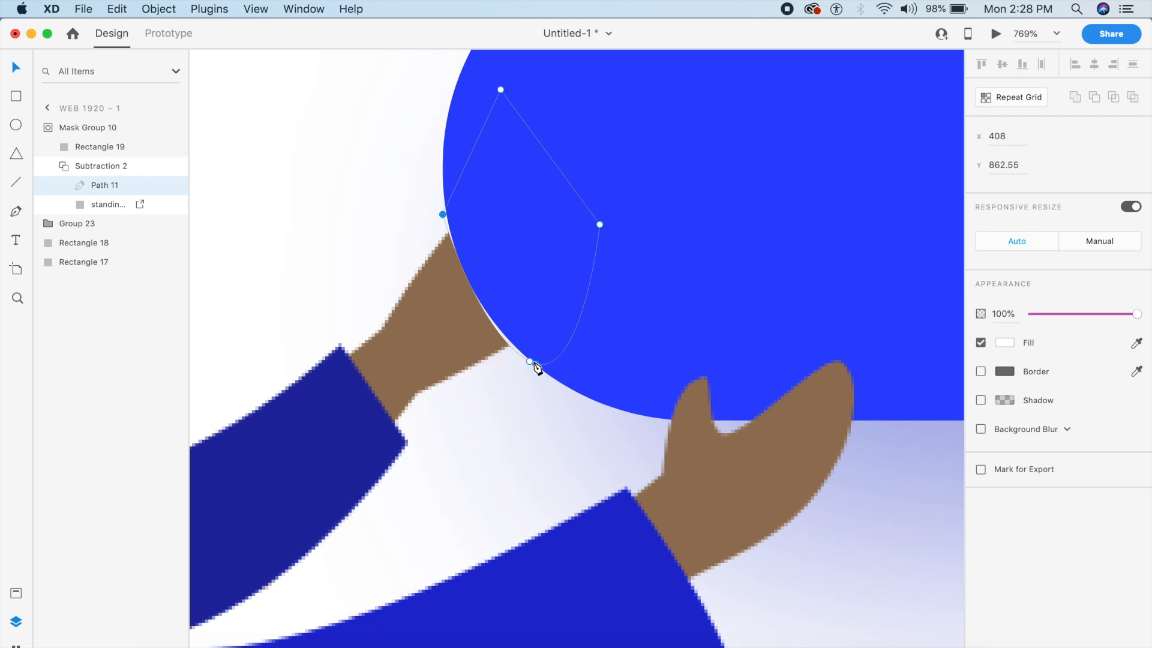
double_click(530, 362)
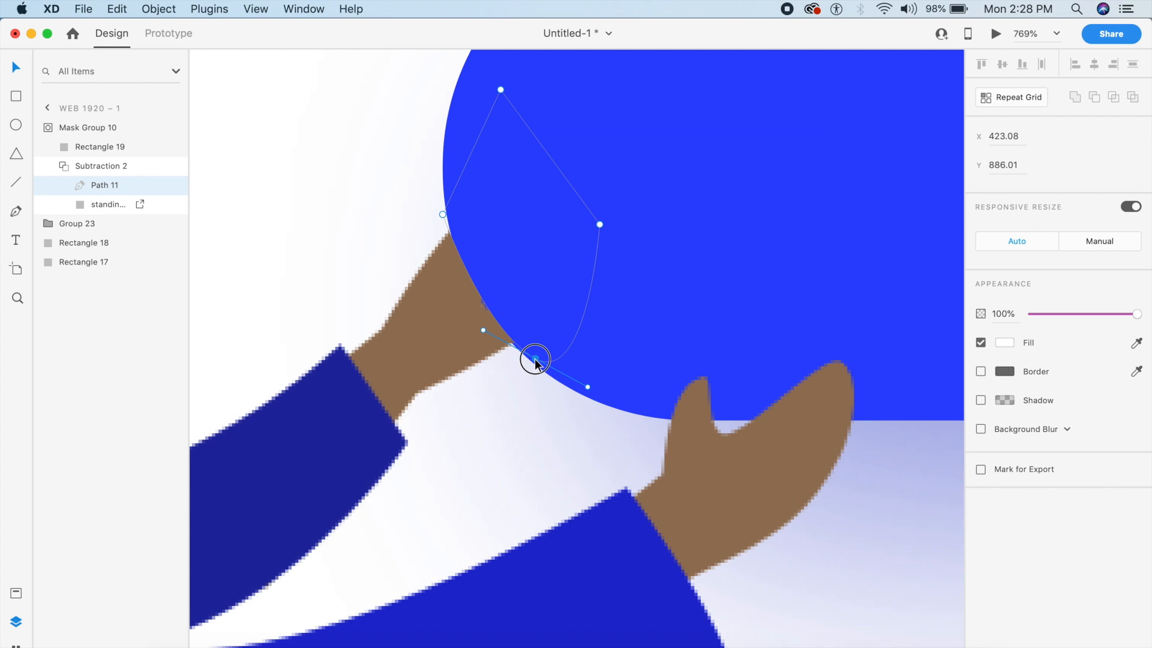
click(444, 215)
scroll(444, 215, down, 10)
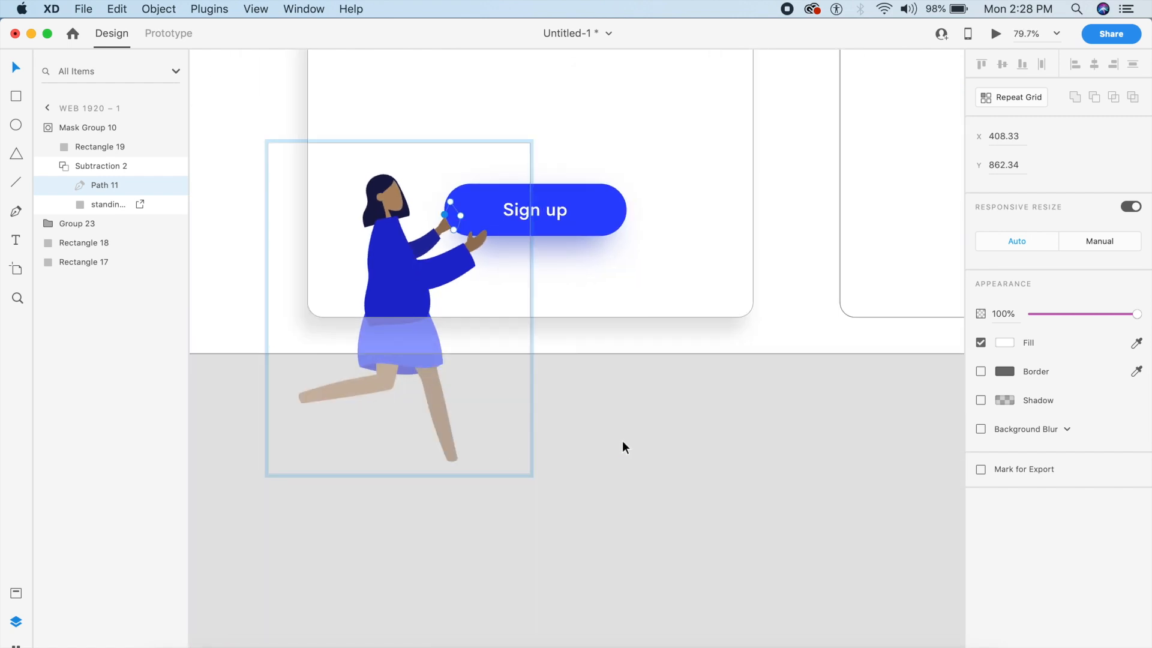
click(670, 419)
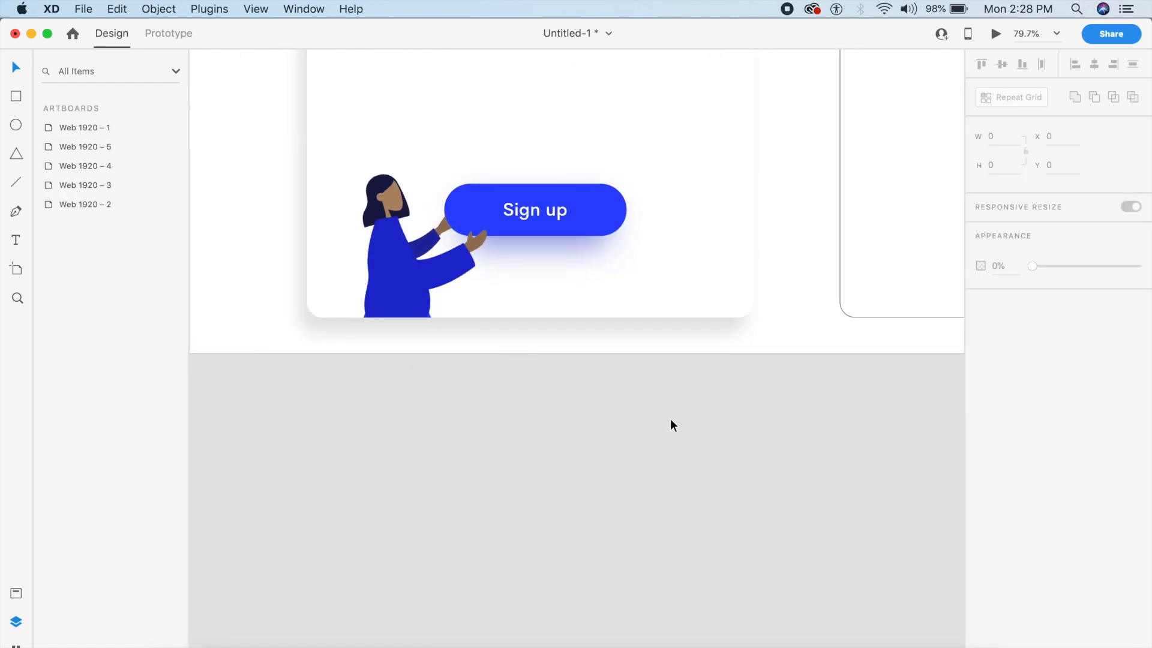
- Add an "Enter" heading near the upper left corner of the white card
scroll(671, 419, up, 5)
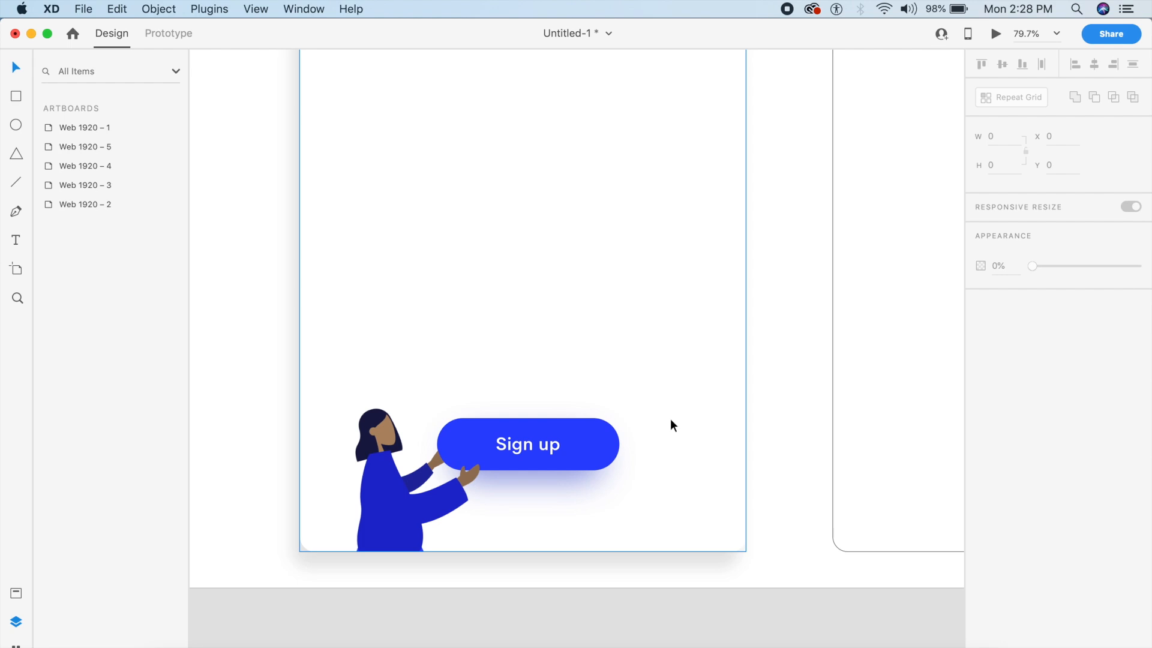
scroll(670, 418, up, 2)
scroll(410, 568, up, 1)
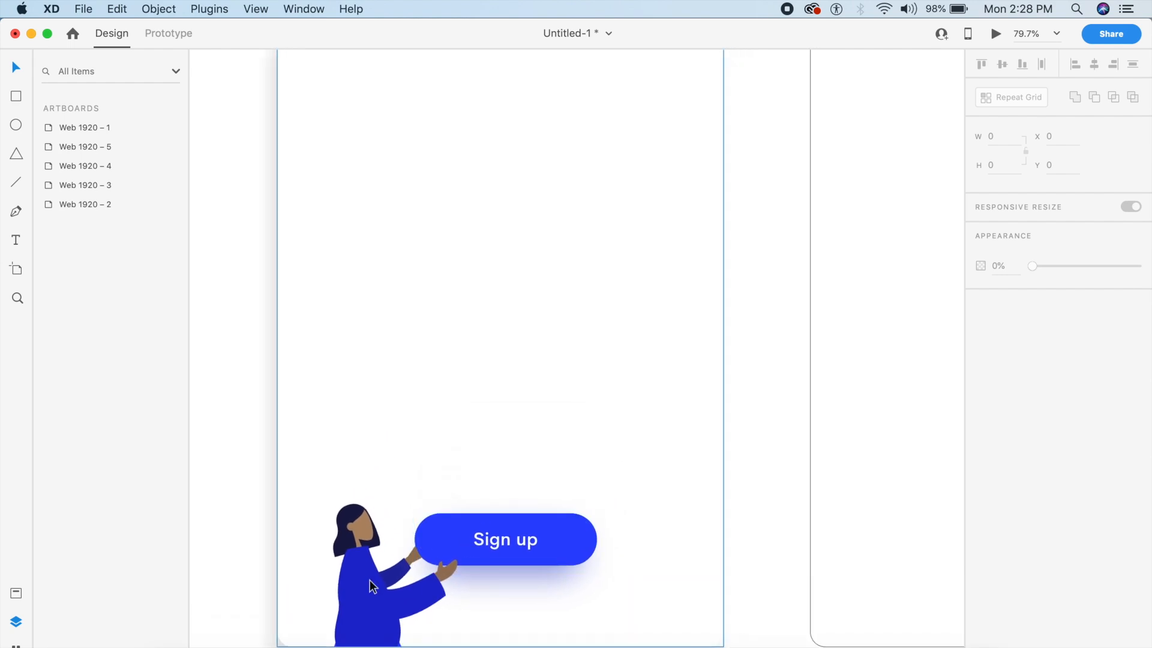
scroll(368, 585, down, 3)
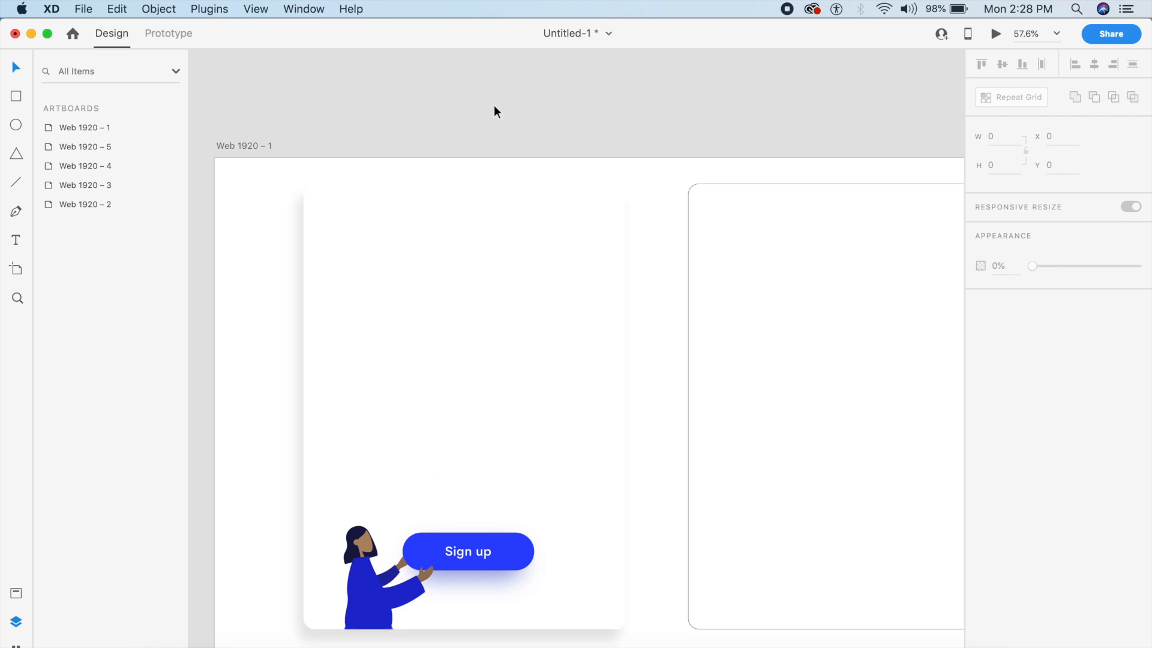
scroll(388, 213, up, 3)
key(t)
click(290, 242)
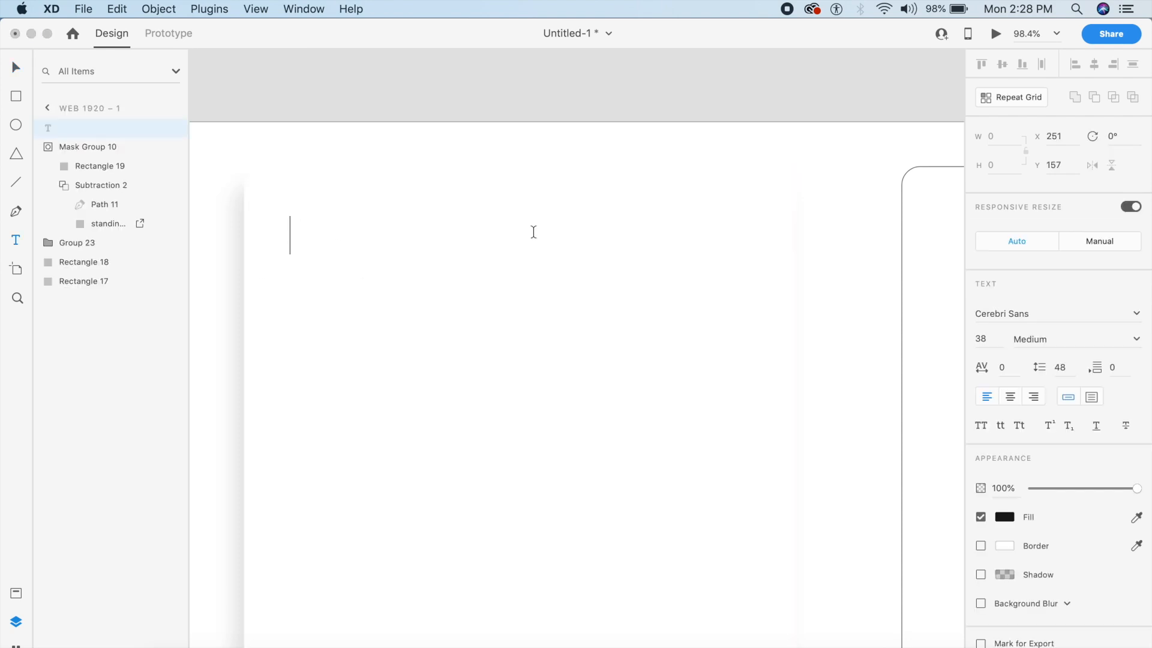
text(Enter)
key(Escape)
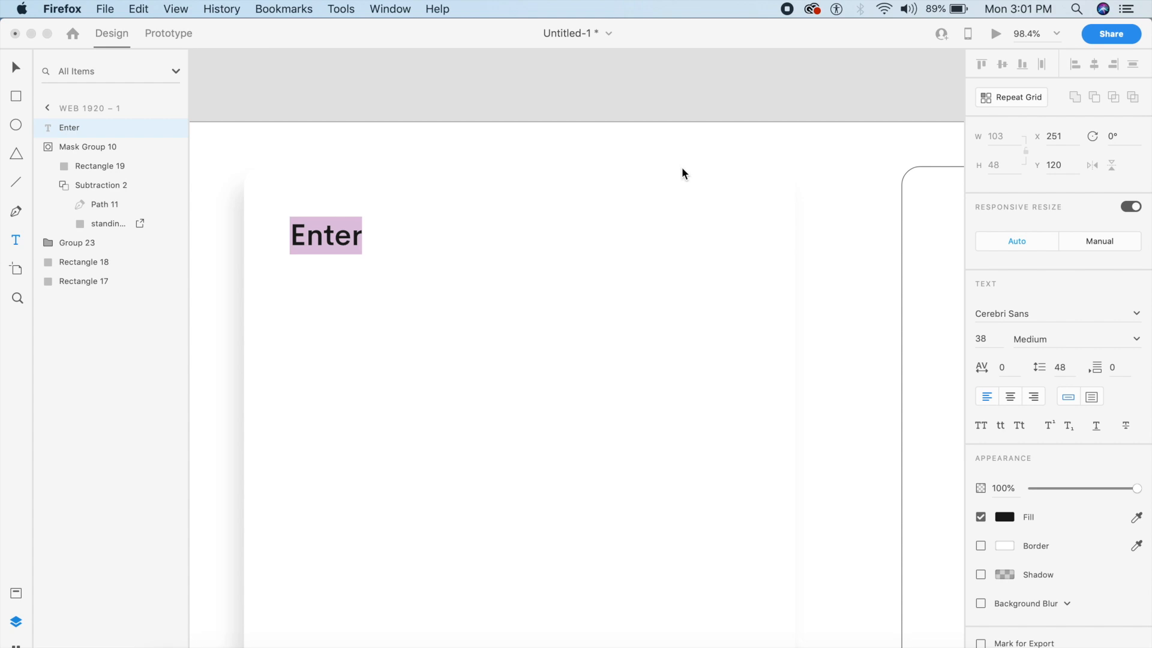
click(682, 169)
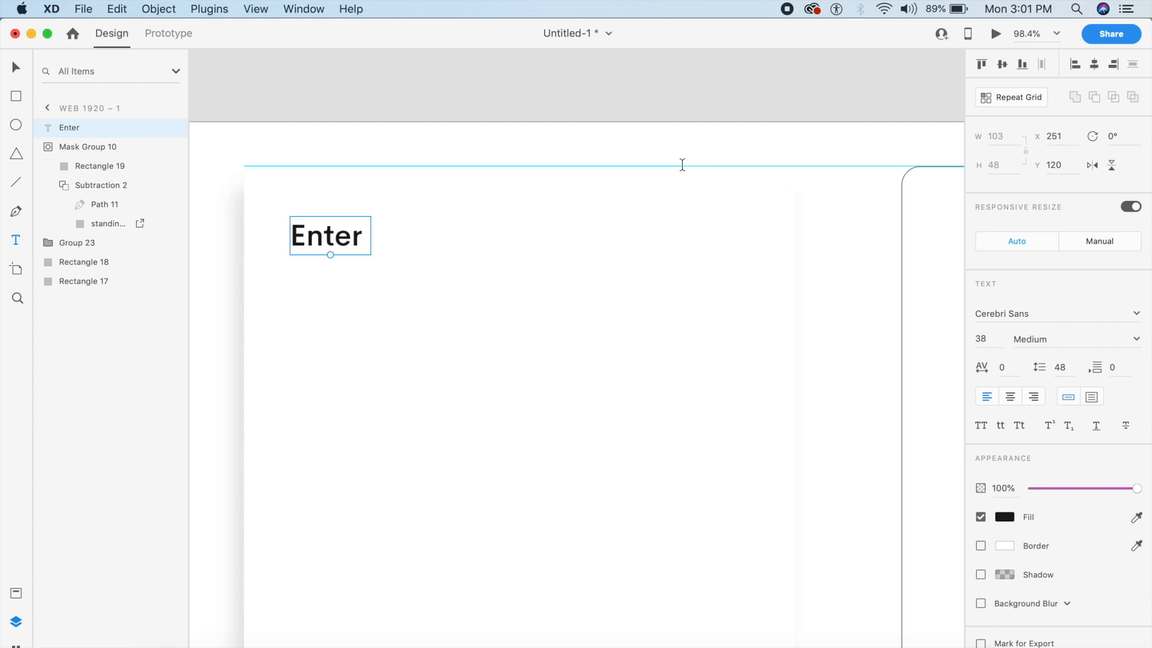
- Replace the card heading's text with "Fill in your information"
click(346, 134)
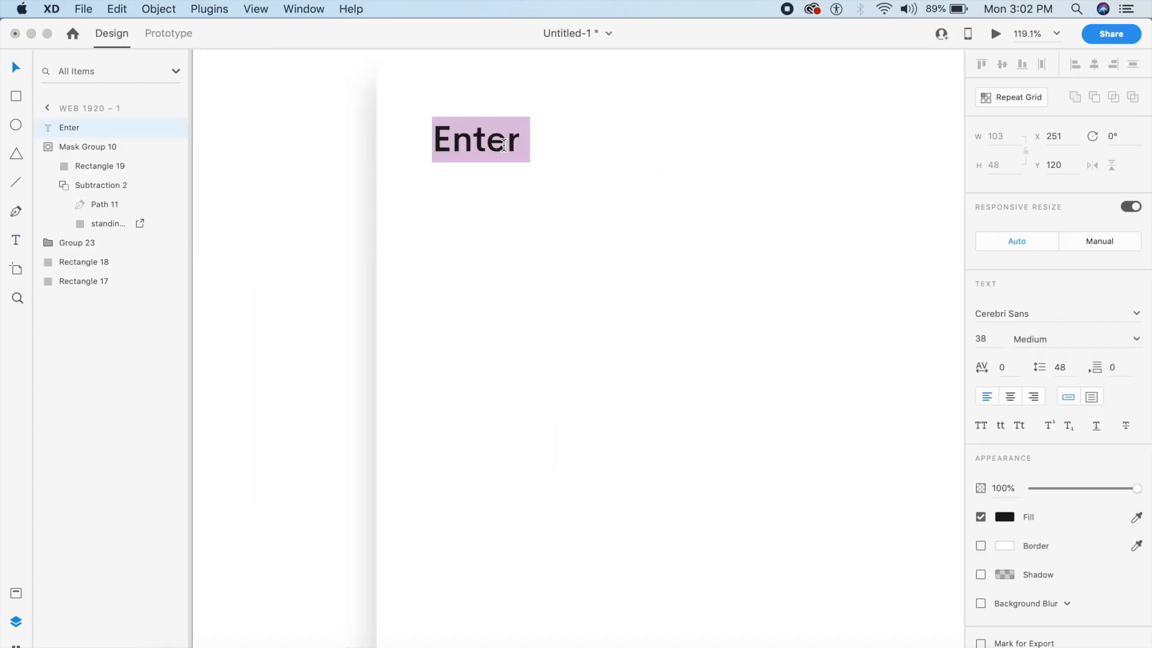
text(Fill)
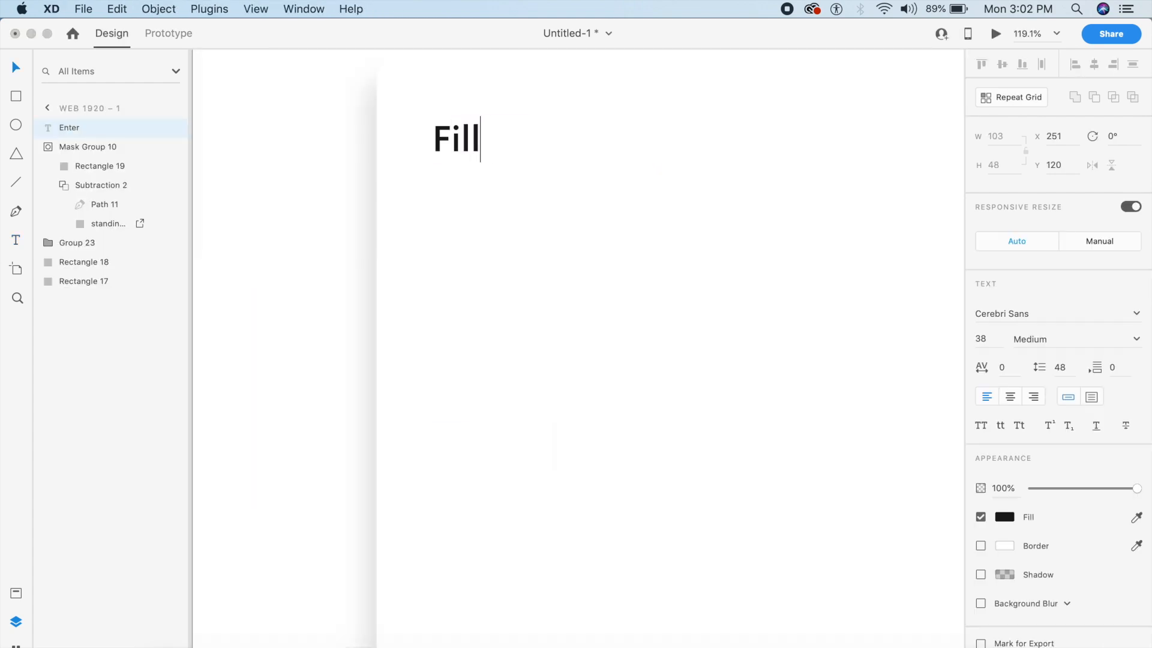
text( in your infir)
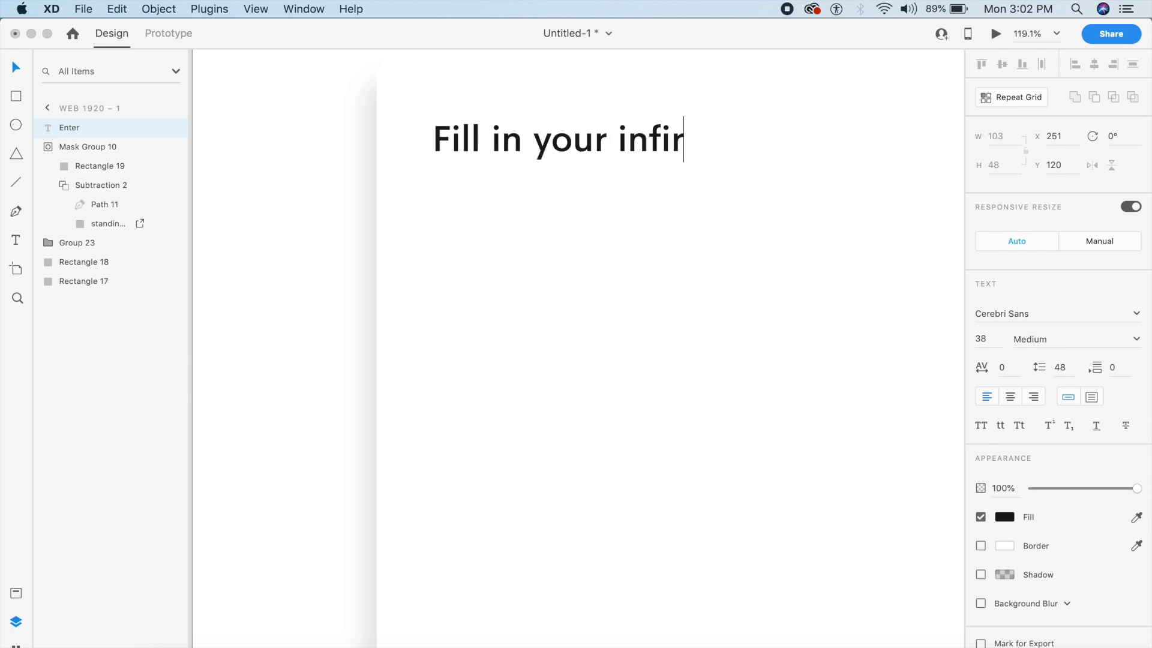
key(BackSpace)
key(BackSpace)
text(orm)
text(ation)
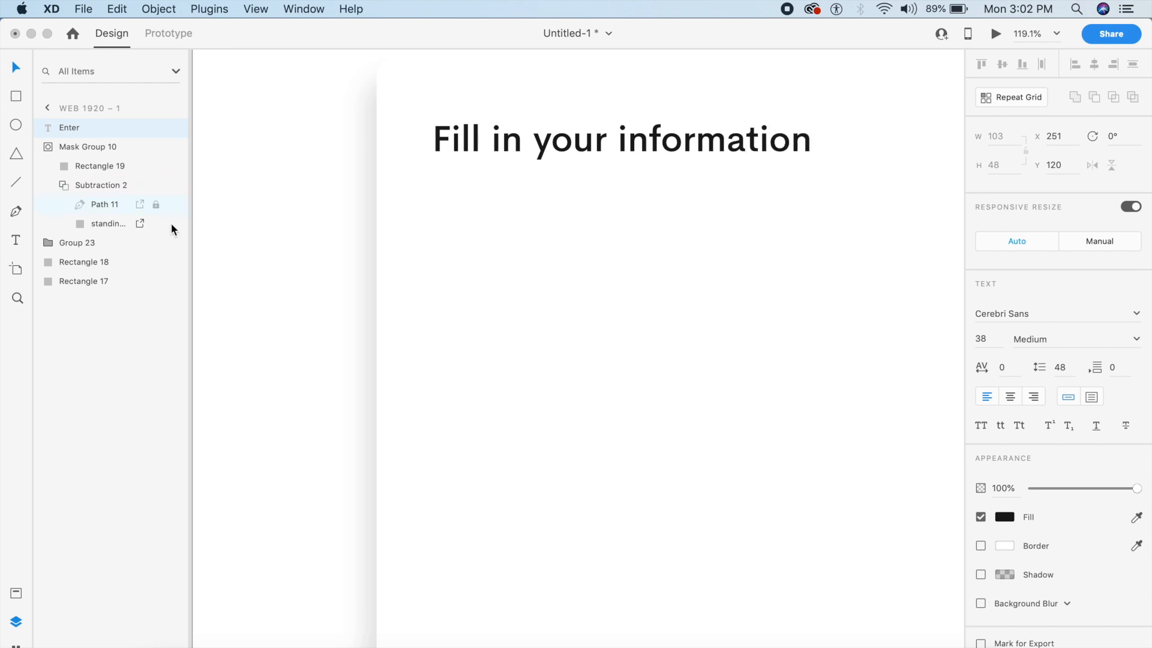
- Move the "Fill in your information" heading left to X 233, 40 px from the card's left edge
key(Escape)
click(275, 260)
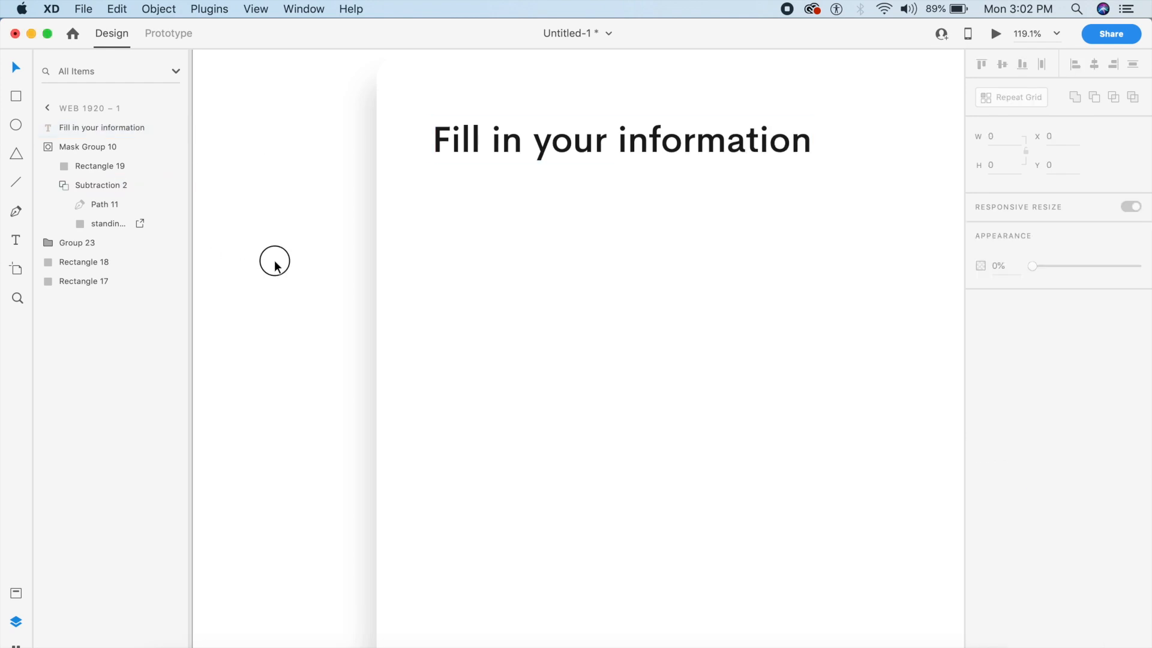
scroll(278, 275, down, 5)
click(464, 199)
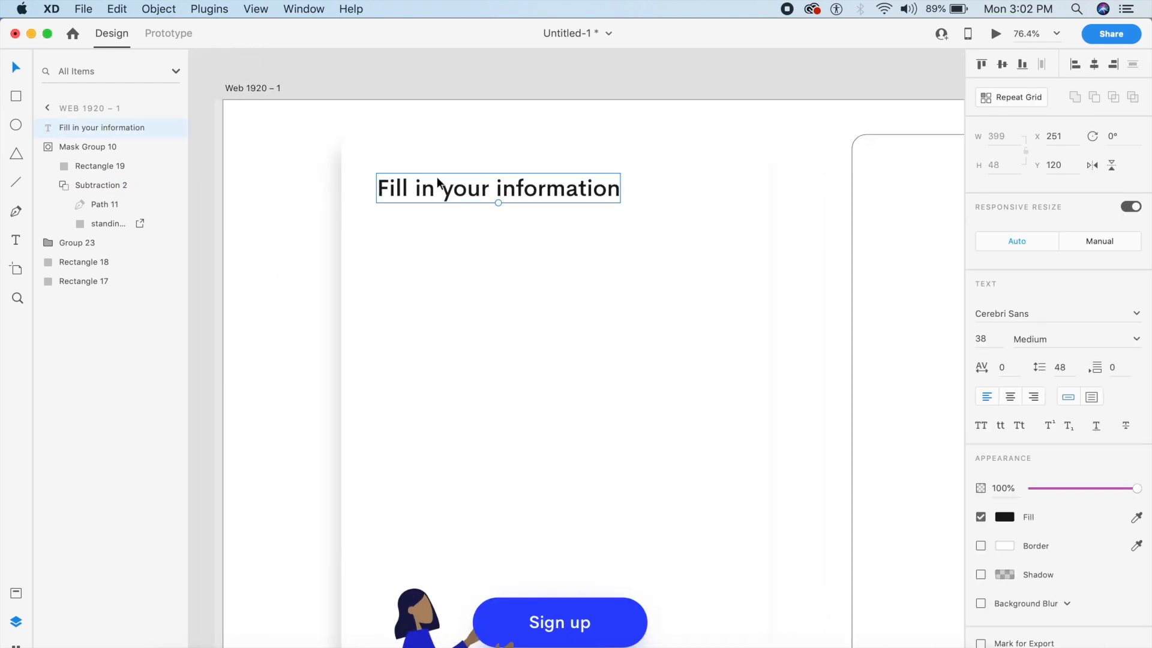
key(Left)
key(Left)
key(Left)
key(Left)
key(Left)
key(Left)
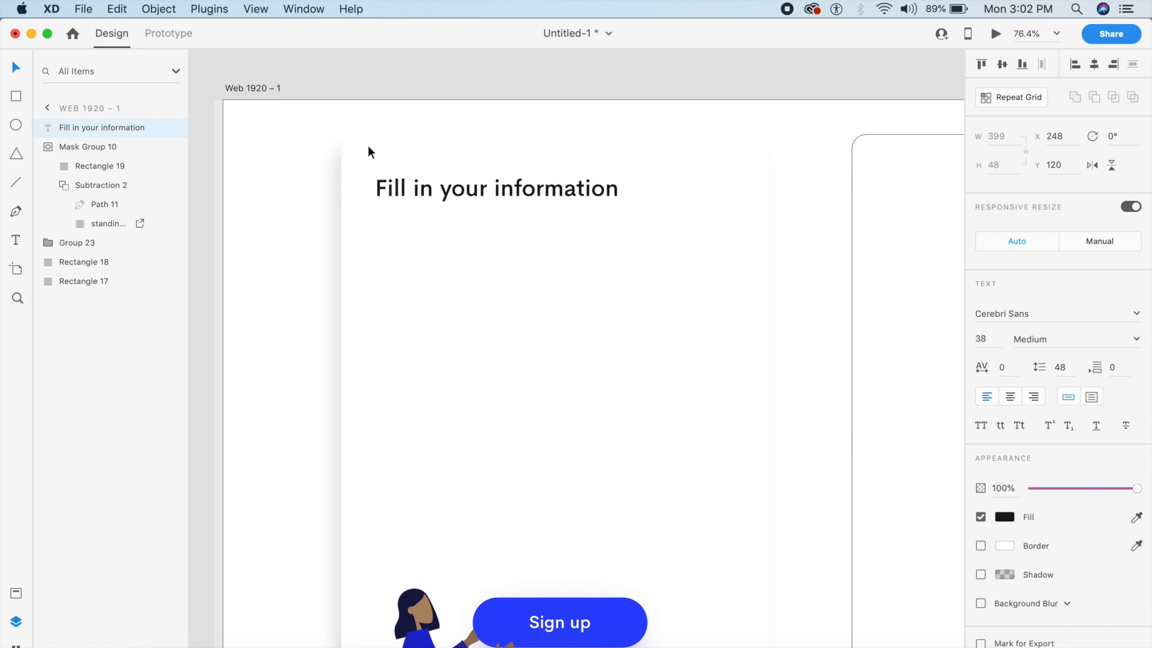
key(alt)
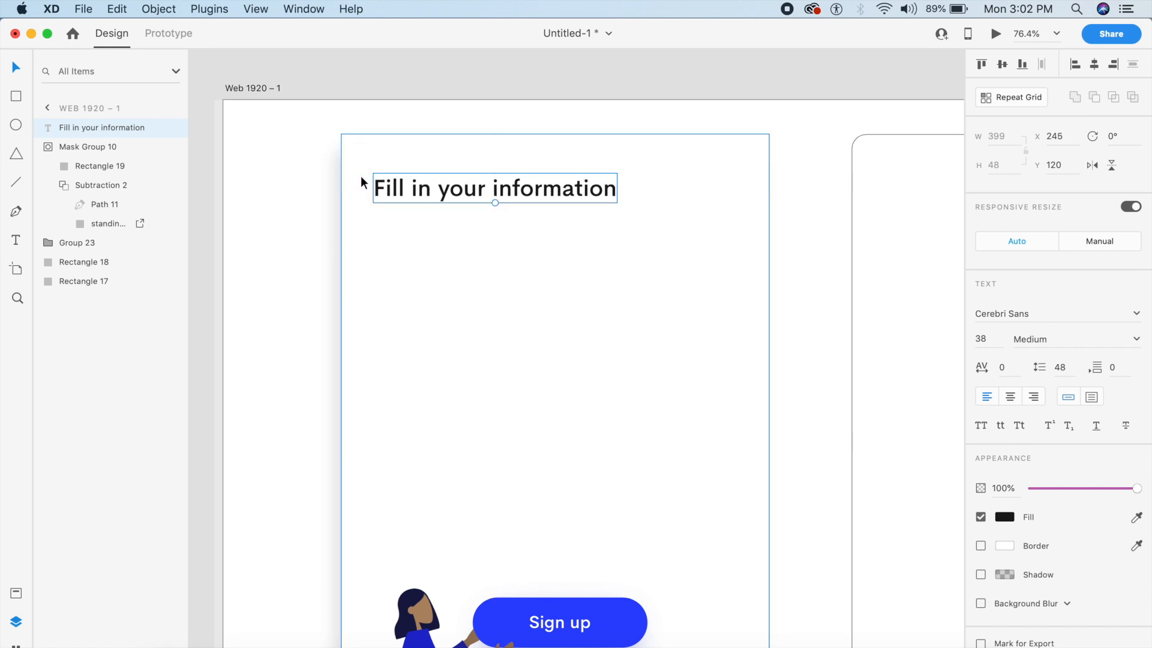
key(Left)
key(Left)
key(Left)
key(alt)
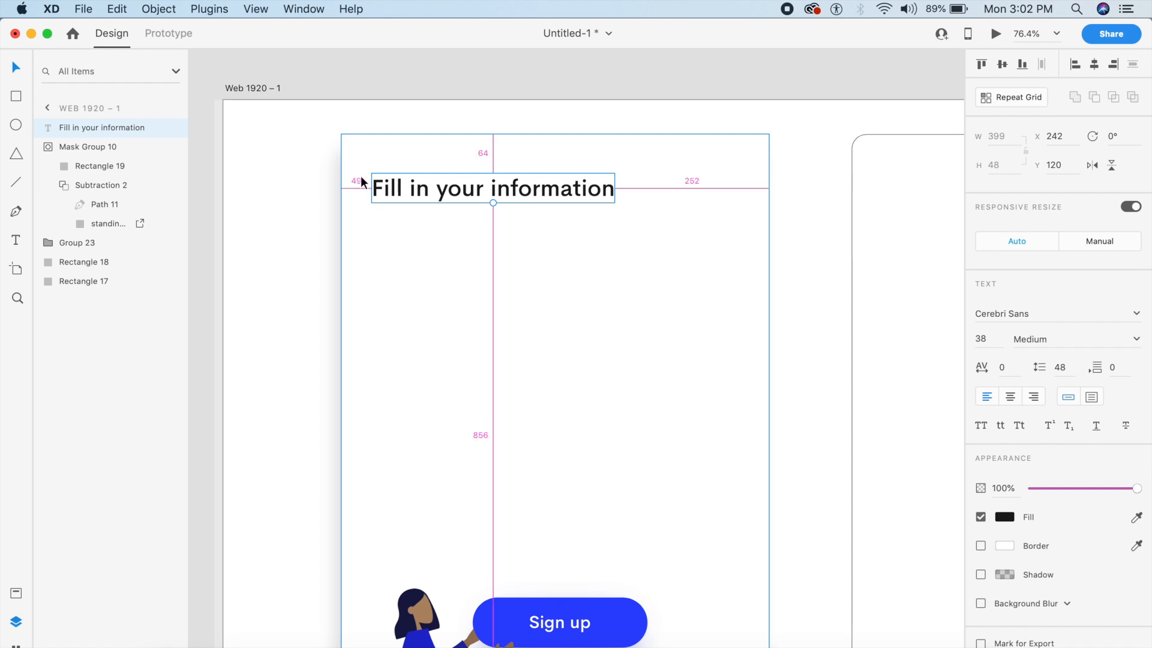
key(alt)
key(Right)
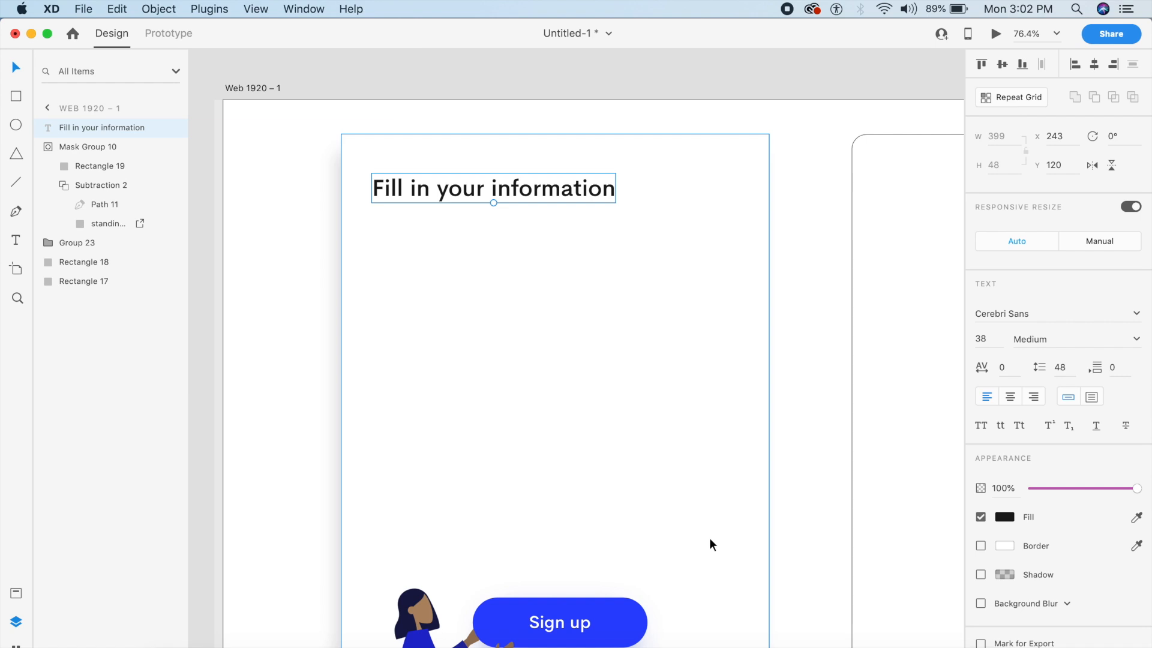
key(alt)
key(shift+Left)
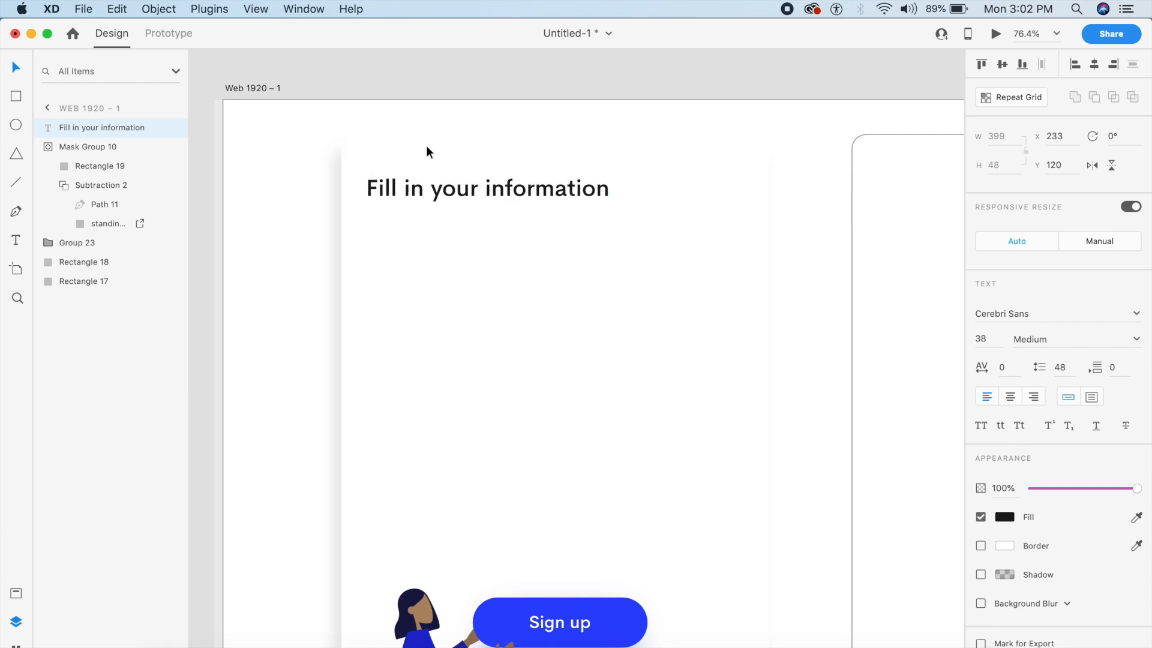
- Move the card heading up to Y 96, keeping its horizontal position
key(shift+Up)
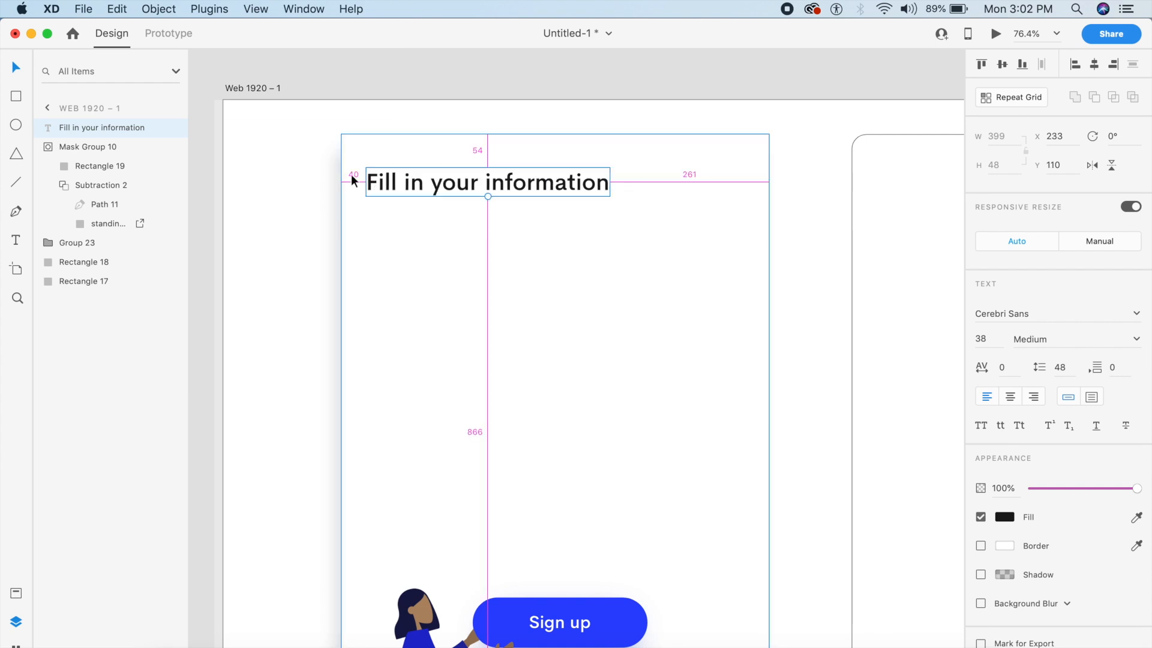
key(shift+Up)
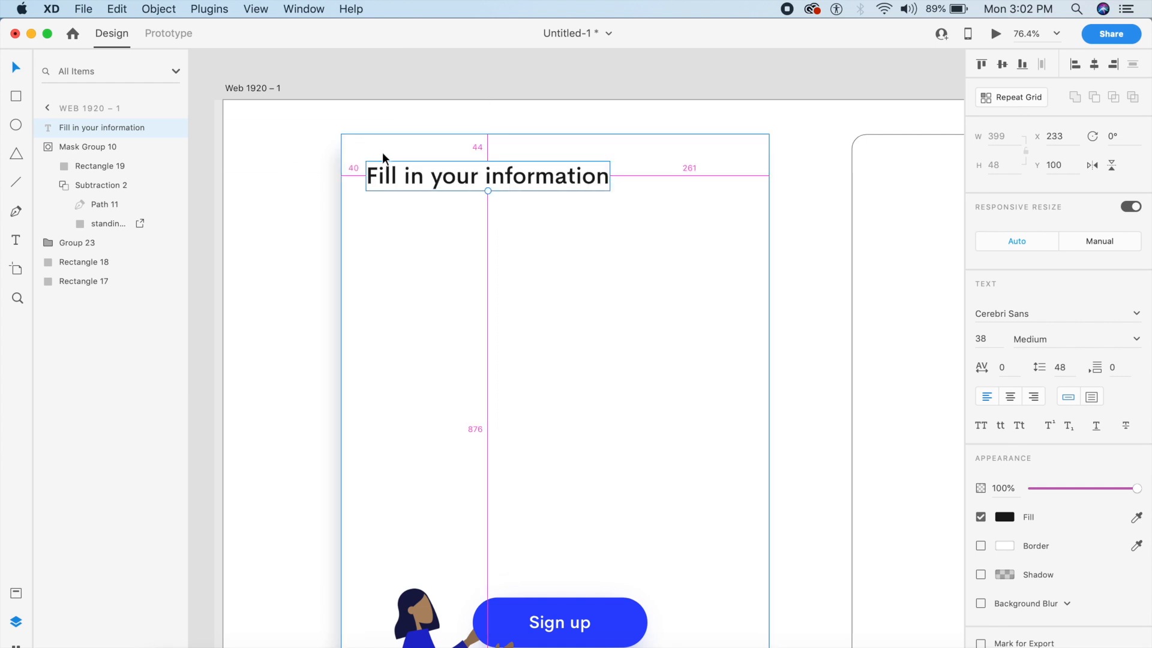
key(Up)
key(Up)
key(Up)
key(Up)
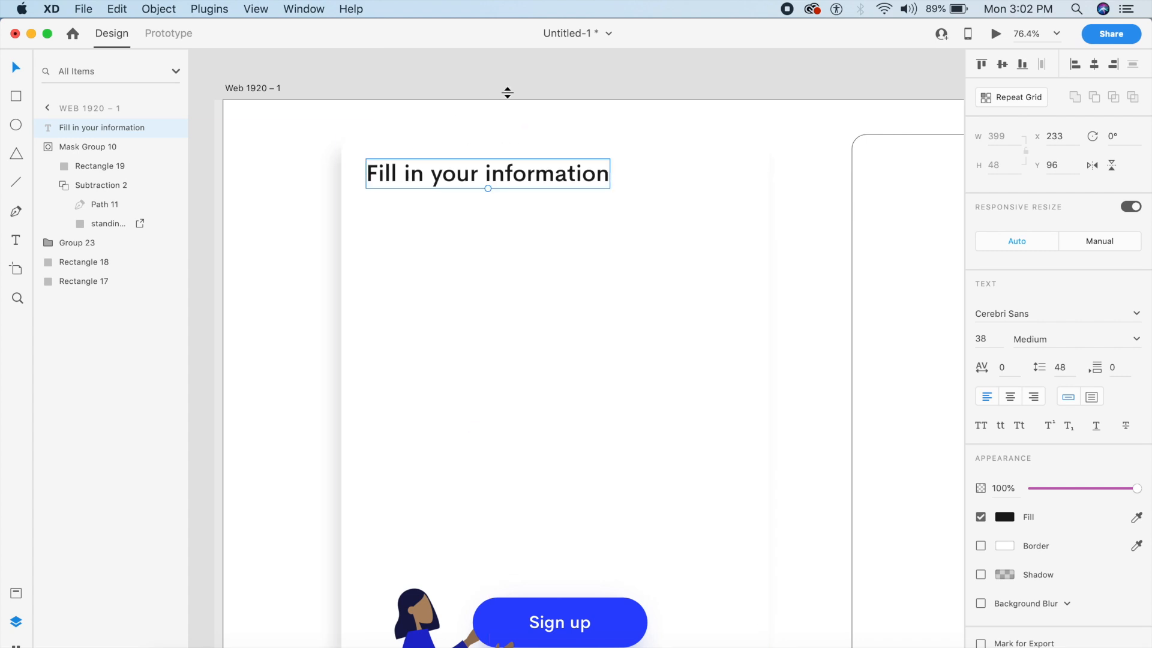
click(504, 83)
- Duplicate the heading directly below itself at Y 144 and replace the copy's text with "We don't share your information"
click(470, 176)
drag(470, 176, 467, 205)
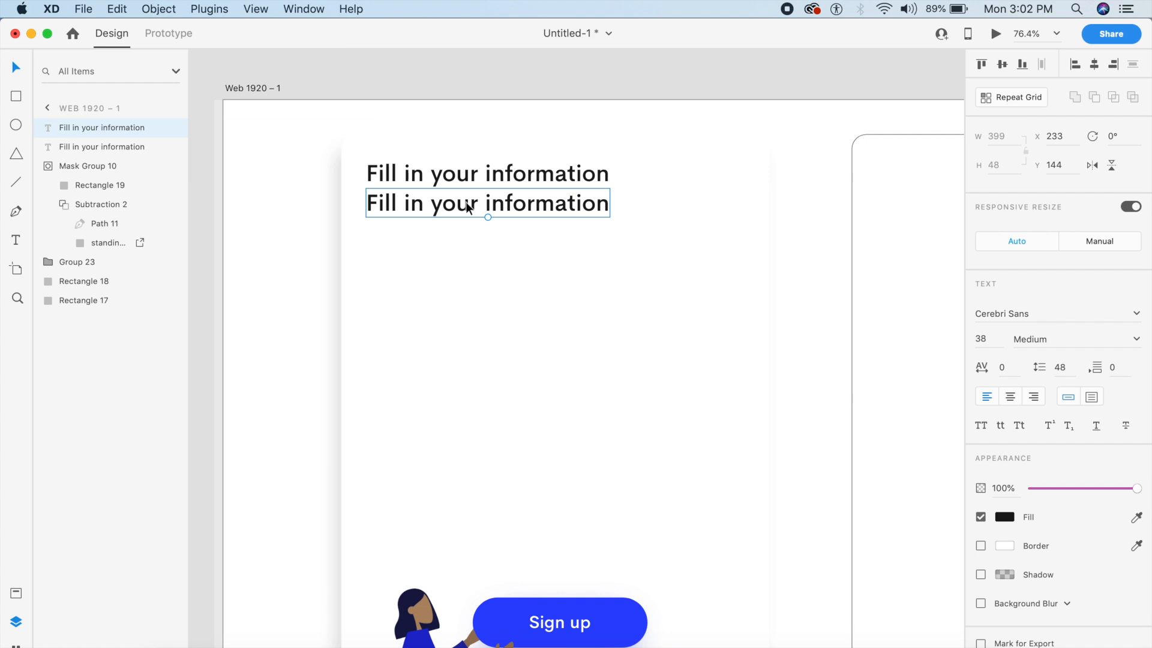
double_click(465, 202)
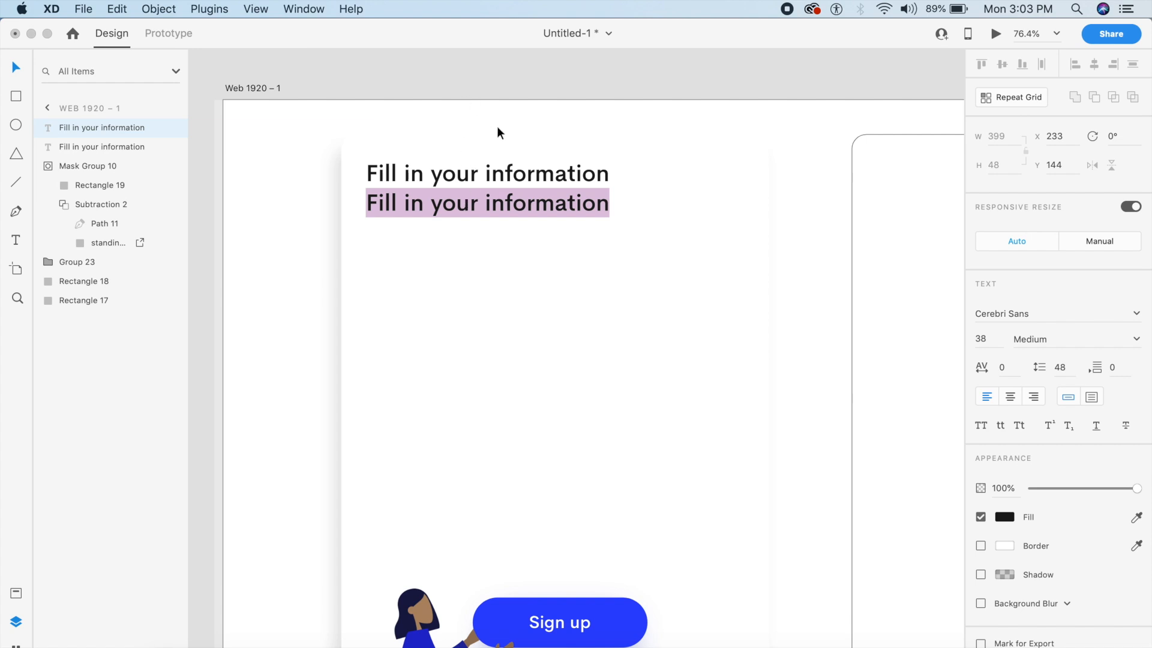
scroll(497, 127, up, 5)
text(We )
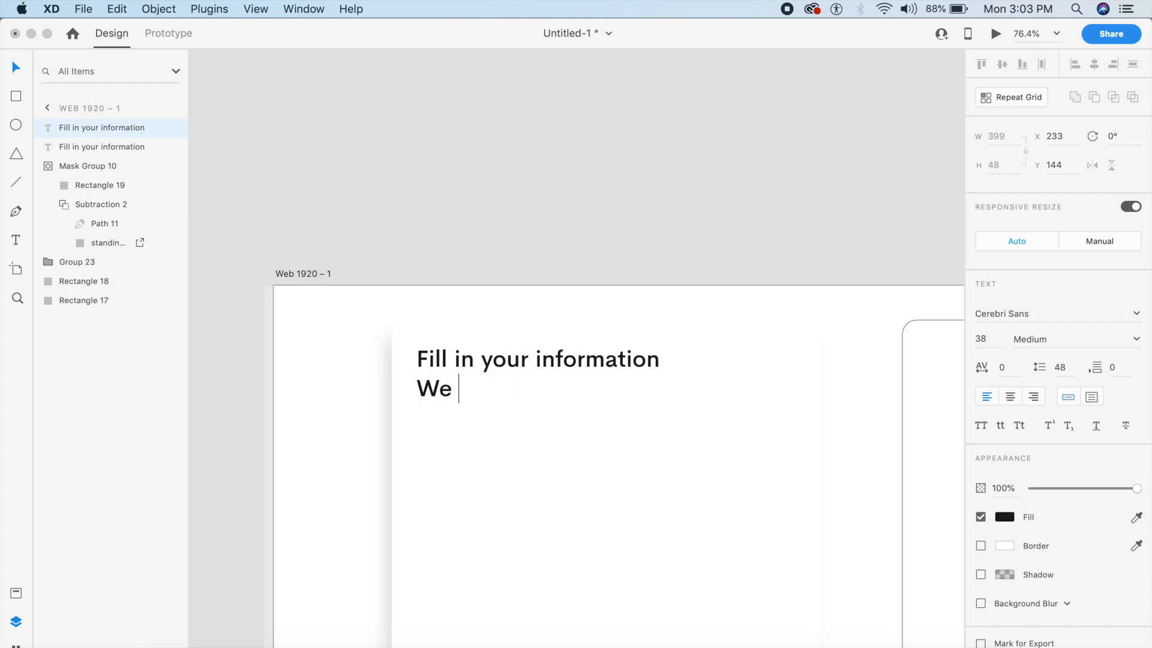
text(don't sha)
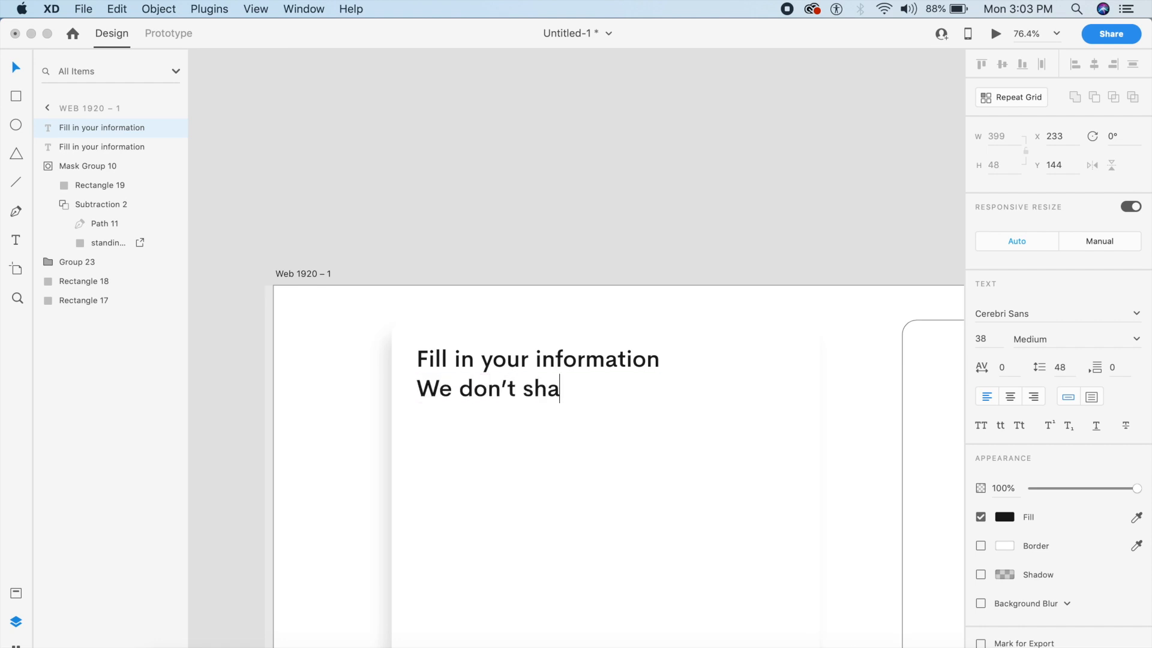
text(re your information)
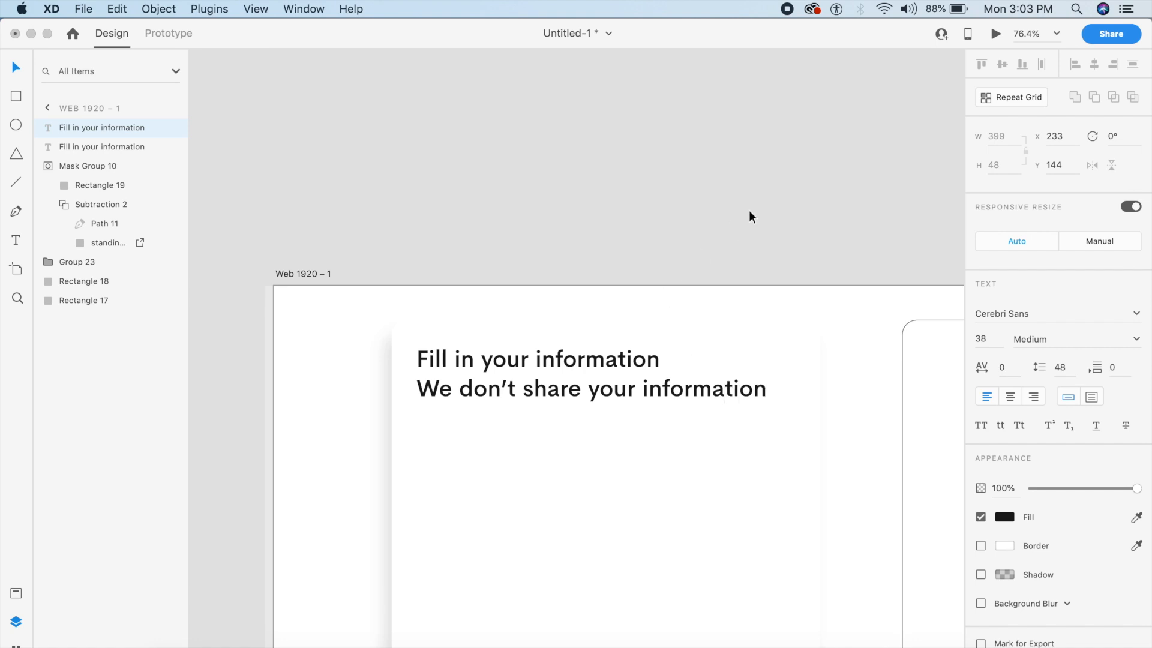
key(Escape)
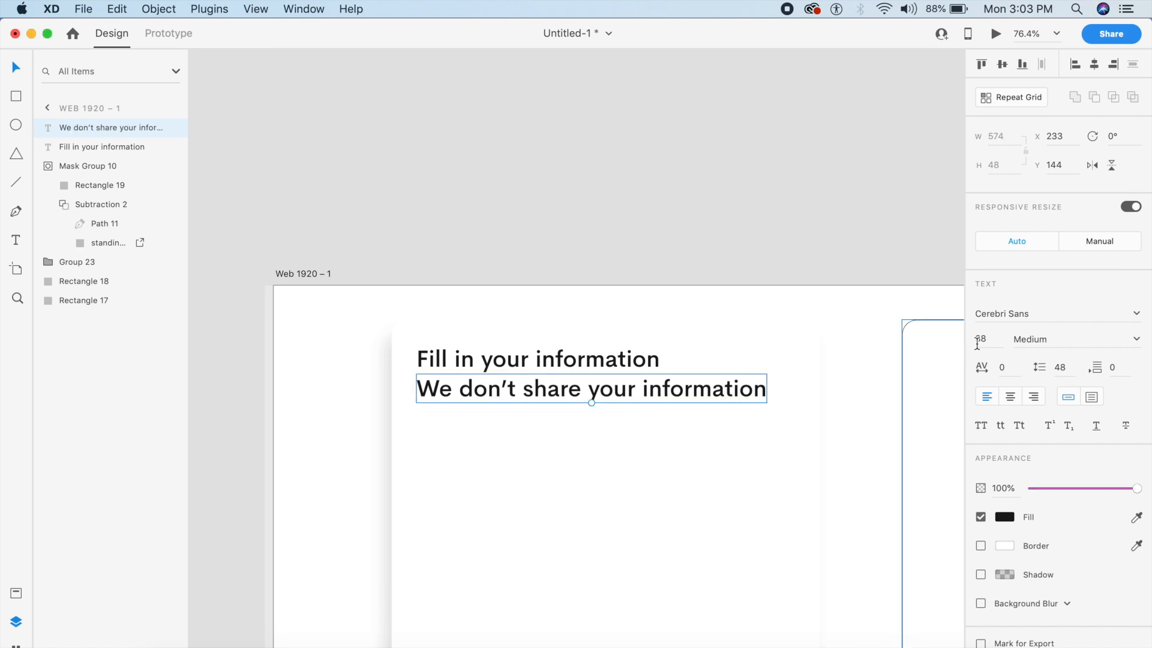
- Set the font size of the "Fill in your information" heading to 40
click(611, 361)
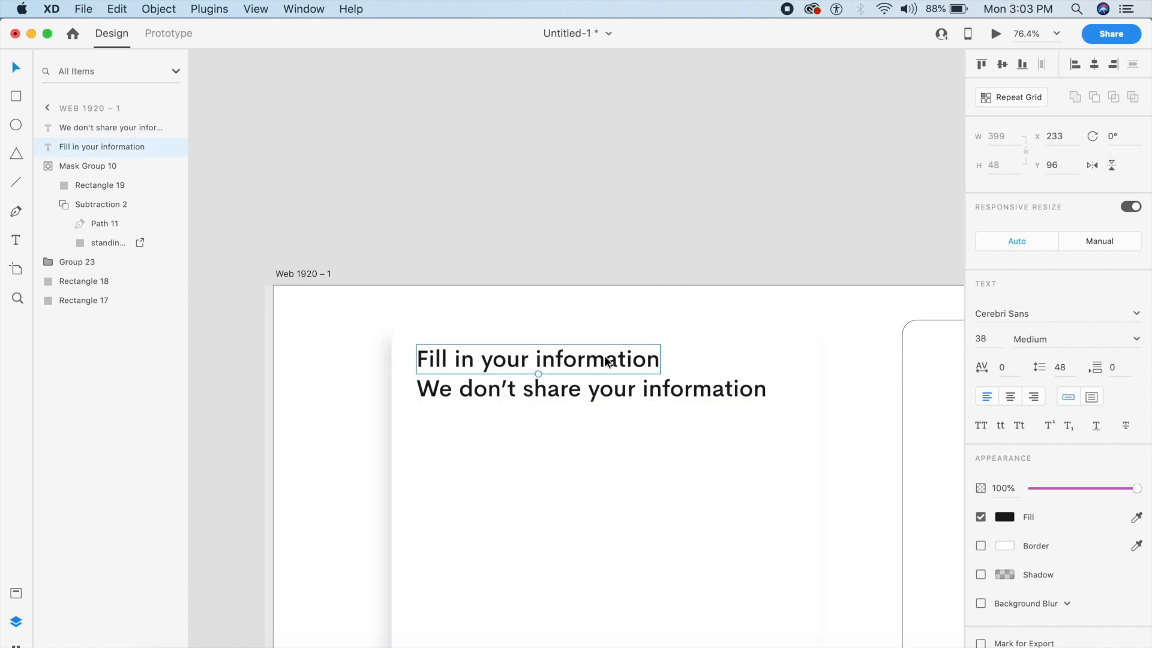
click(611, 392)
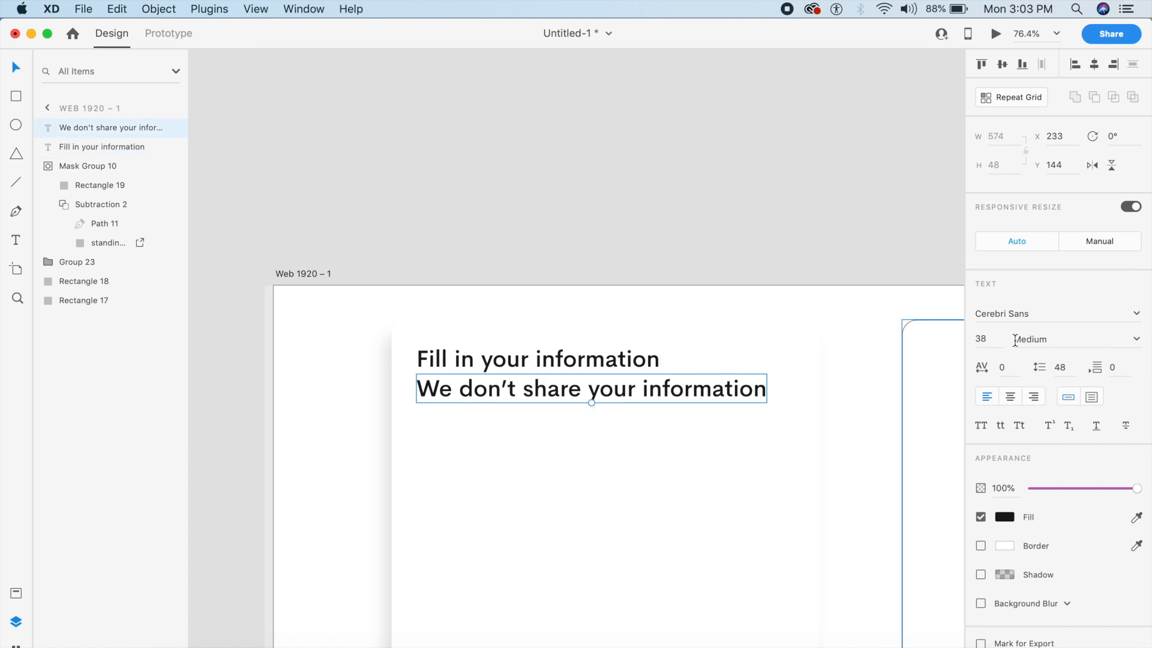
click(645, 372)
click(984, 339)
text(40)
key(Return)
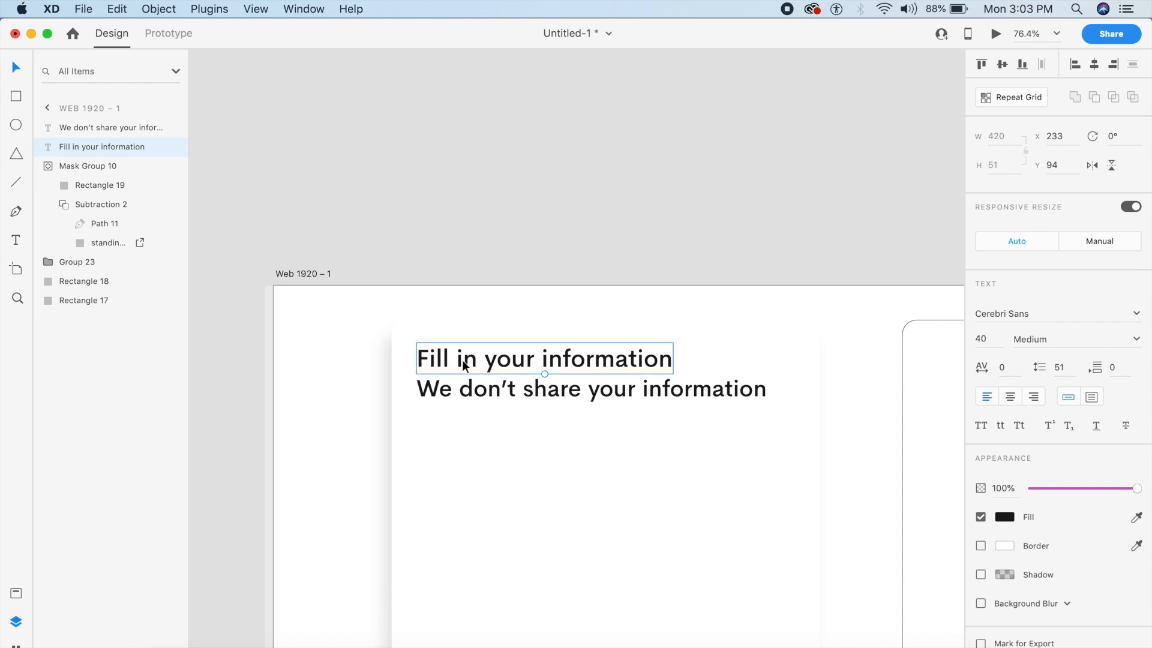
- Set the "We don't share your information" line to font size 24 in the Regular weight
click(484, 390)
click(988, 340)
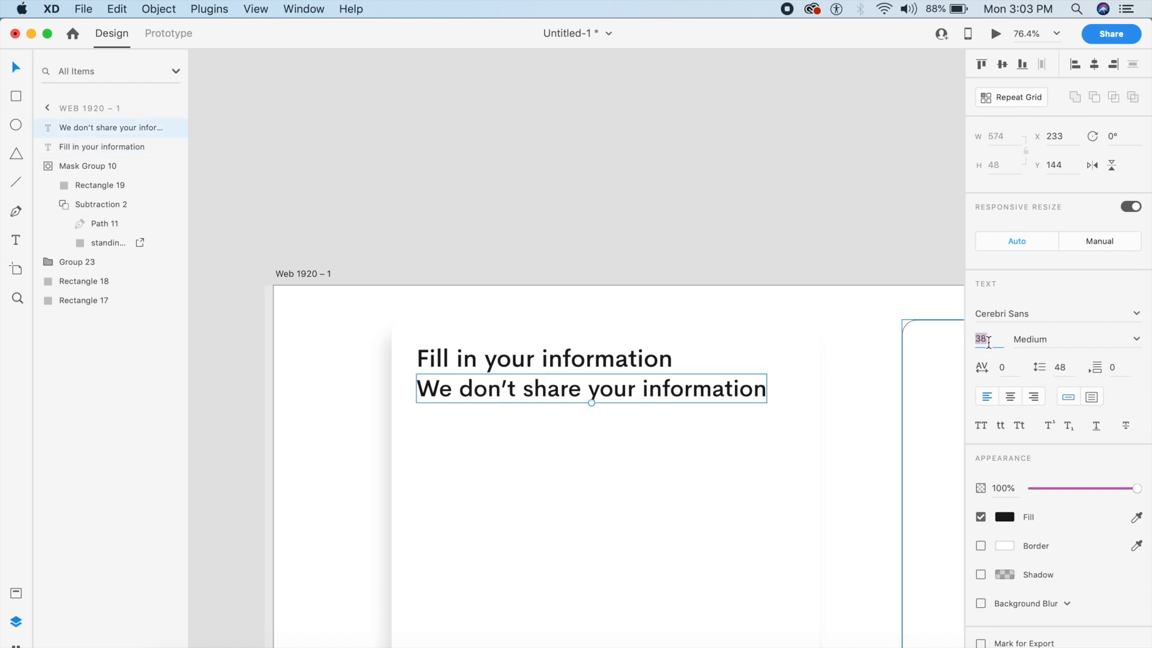
text(24)
key(Return)
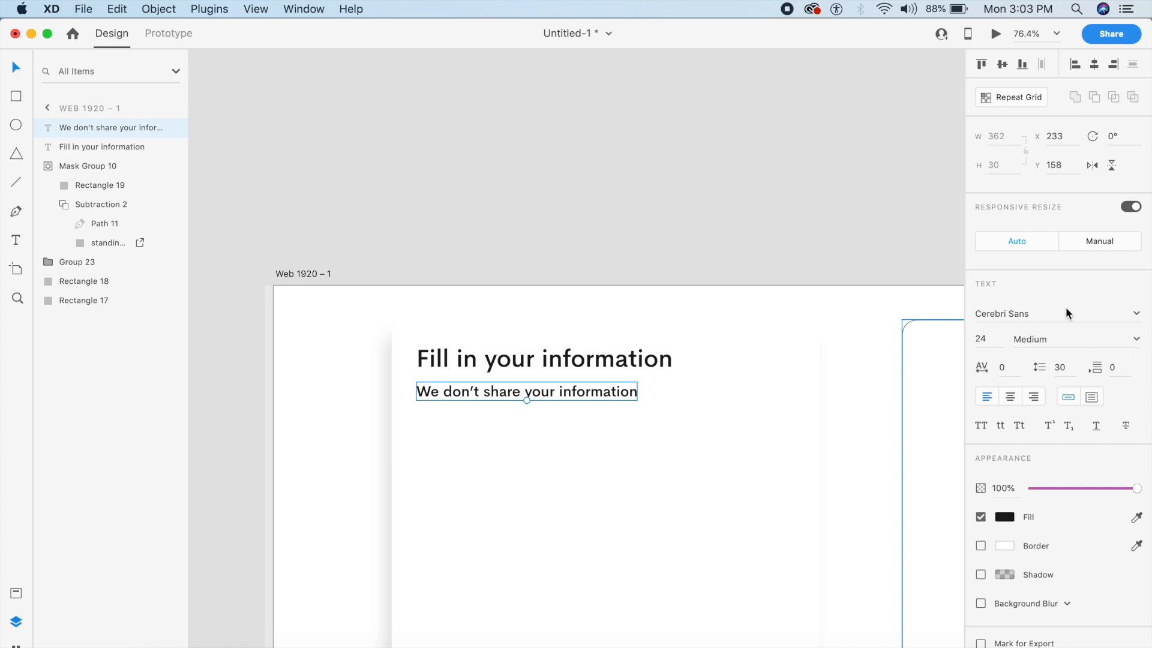
click(1136, 338)
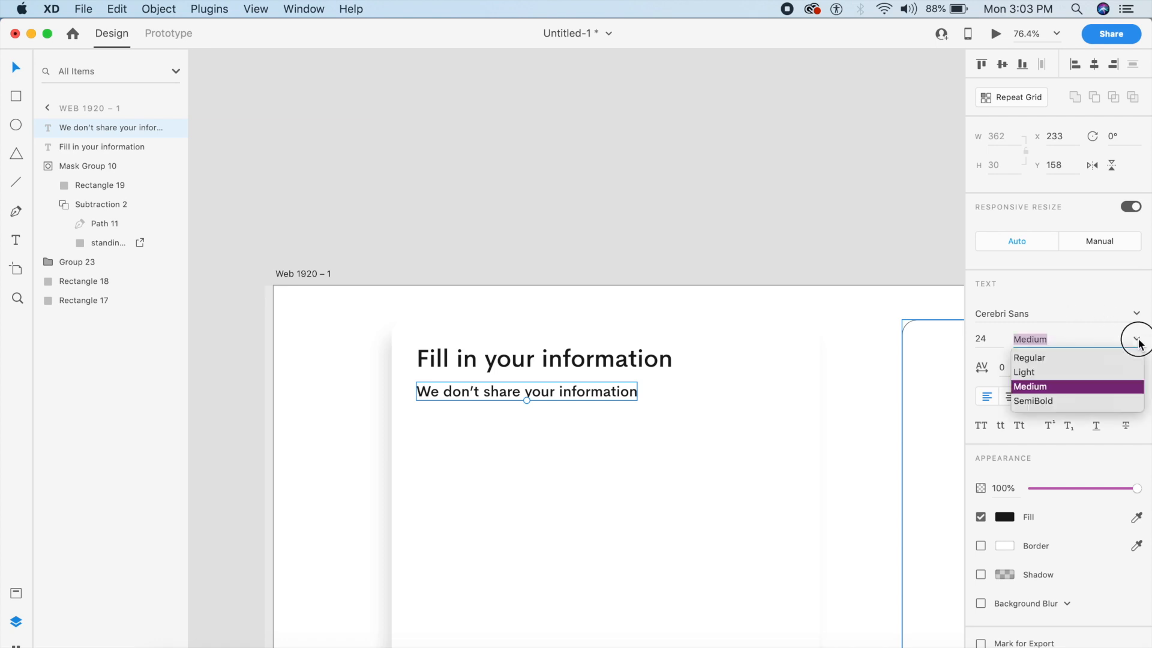
click(1049, 357)
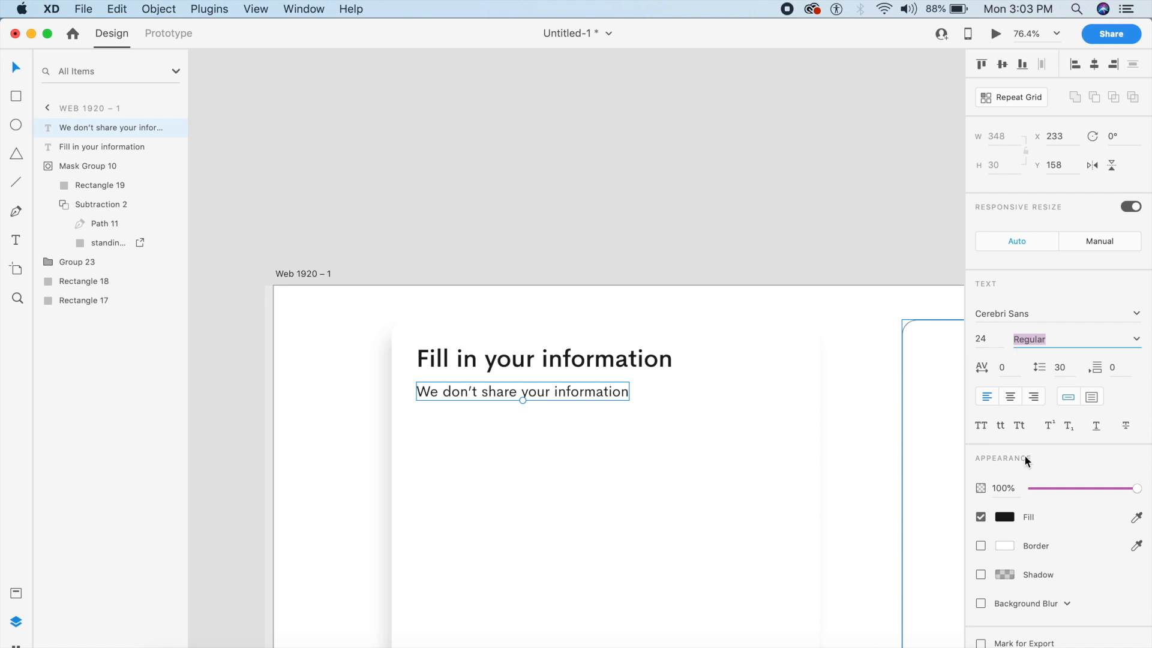
- Lower the subtitle's opacity to 50% and move it up to Y 150, 5 px below the heading
click(1009, 487)
text(50)
key(Return)
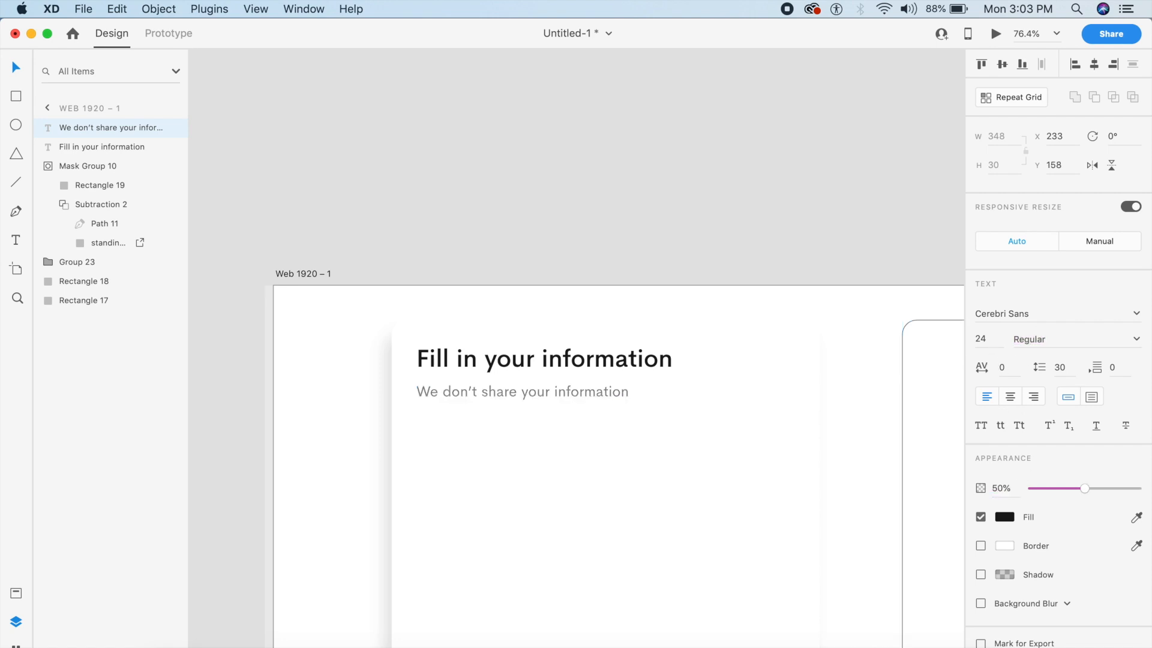
drag(525, 394, 531, 388)
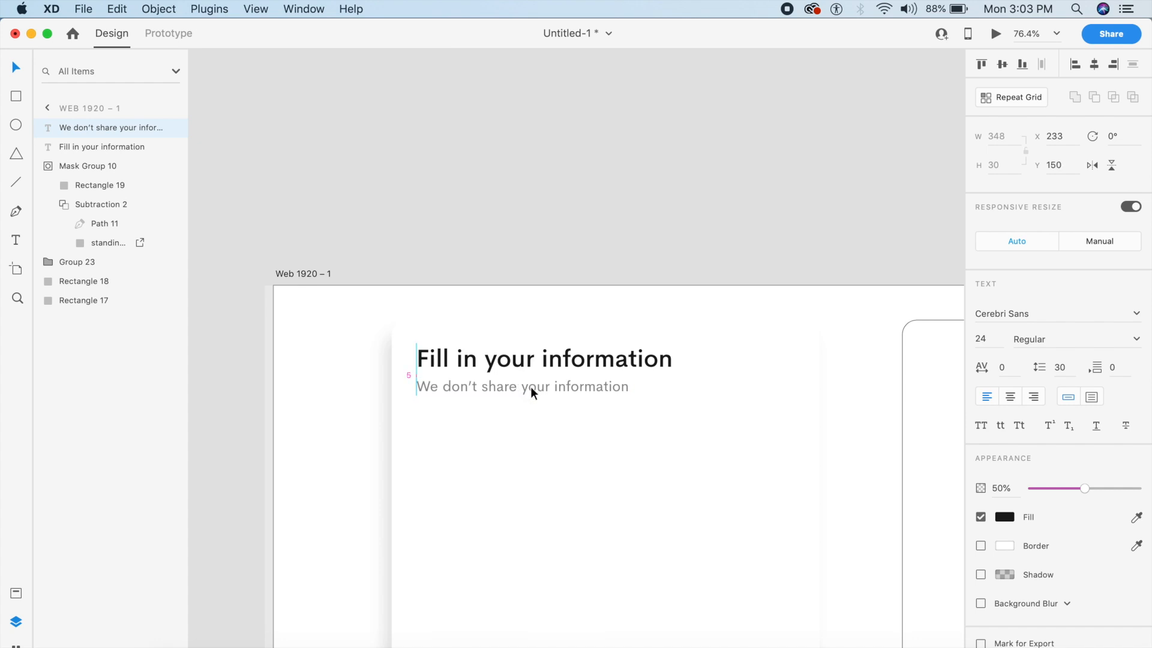
- Group the heading and its subtitle on the white card
shift+click(435, 362)
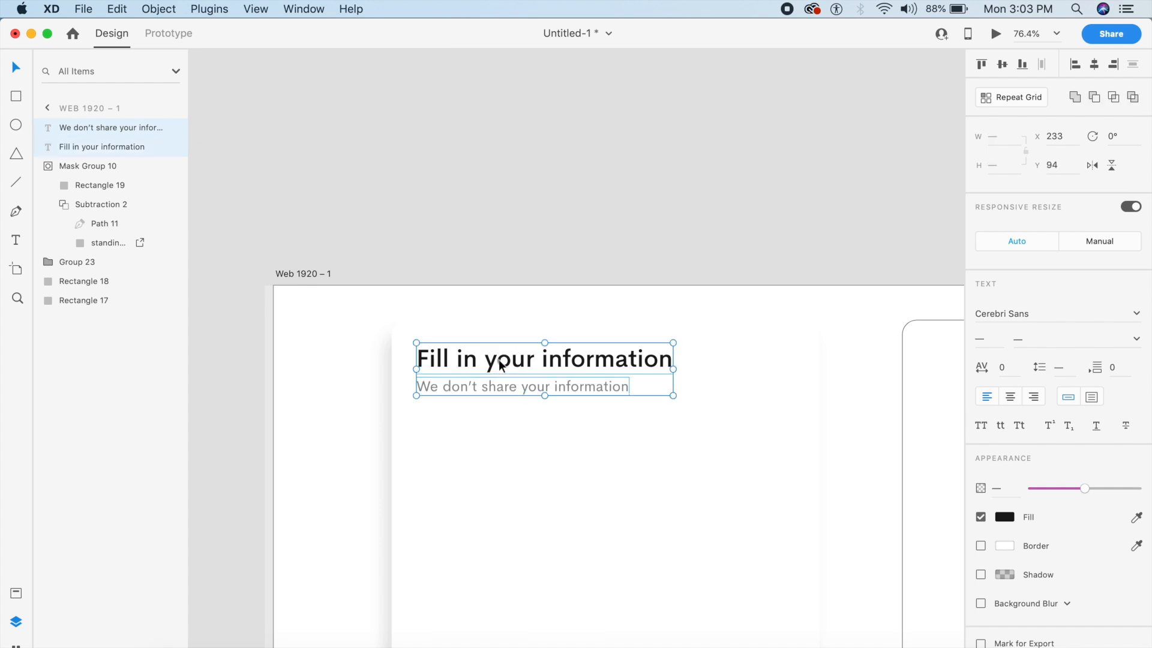
key(super+g)
click(642, 165)
scroll(642, 165, down, 5)
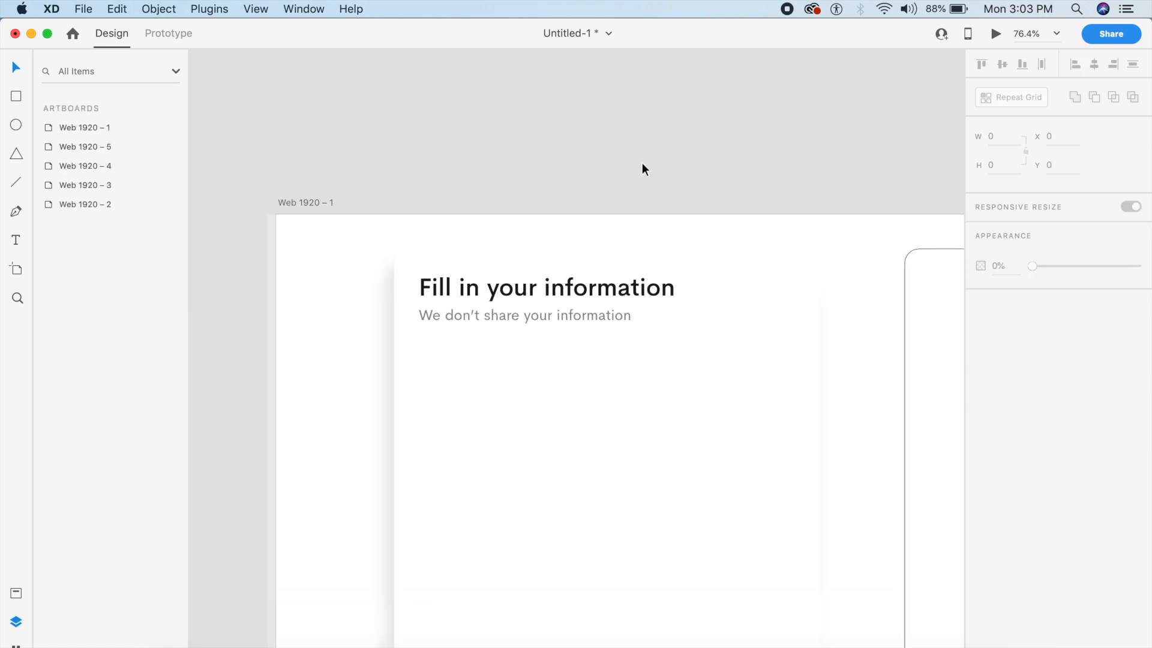
scroll(637, 334, down, 3)
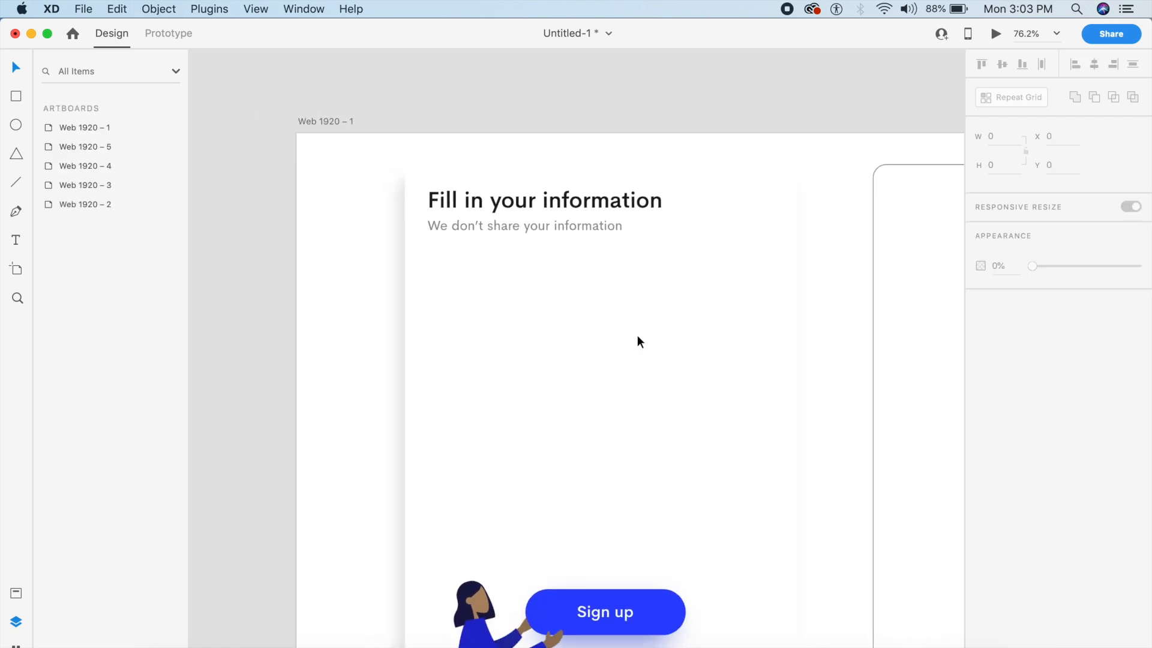
scroll(632, 336, up, 3)
scroll(633, 336, left, 3)
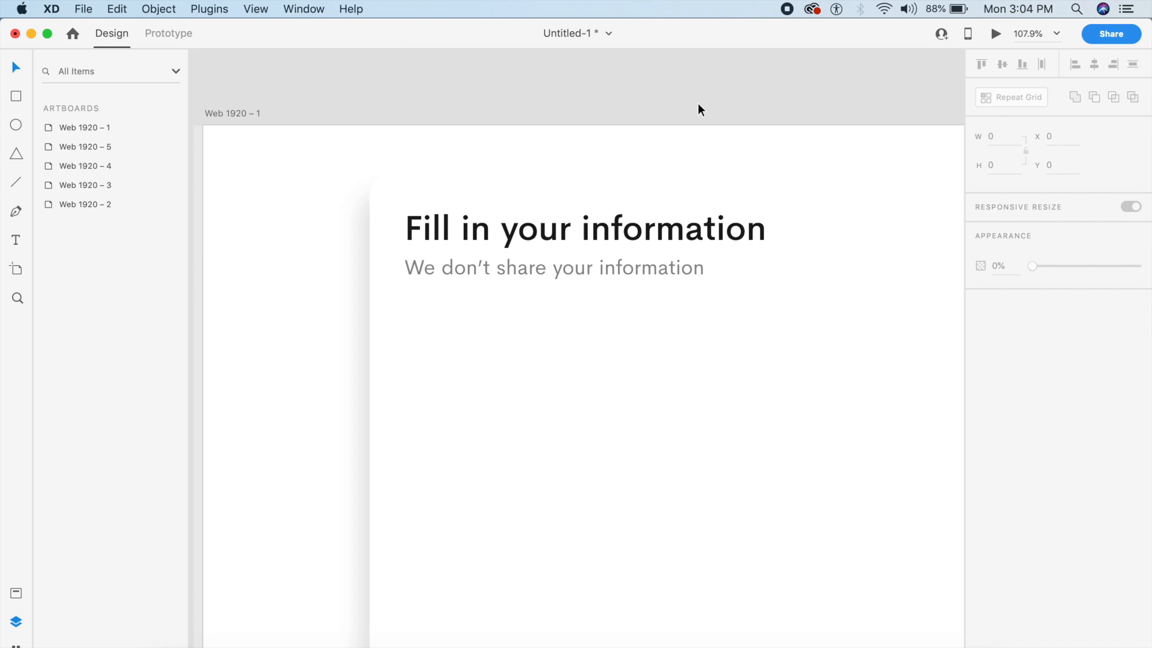
scroll(697, 102, down, 2)
scroll(697, 102, right, 1)
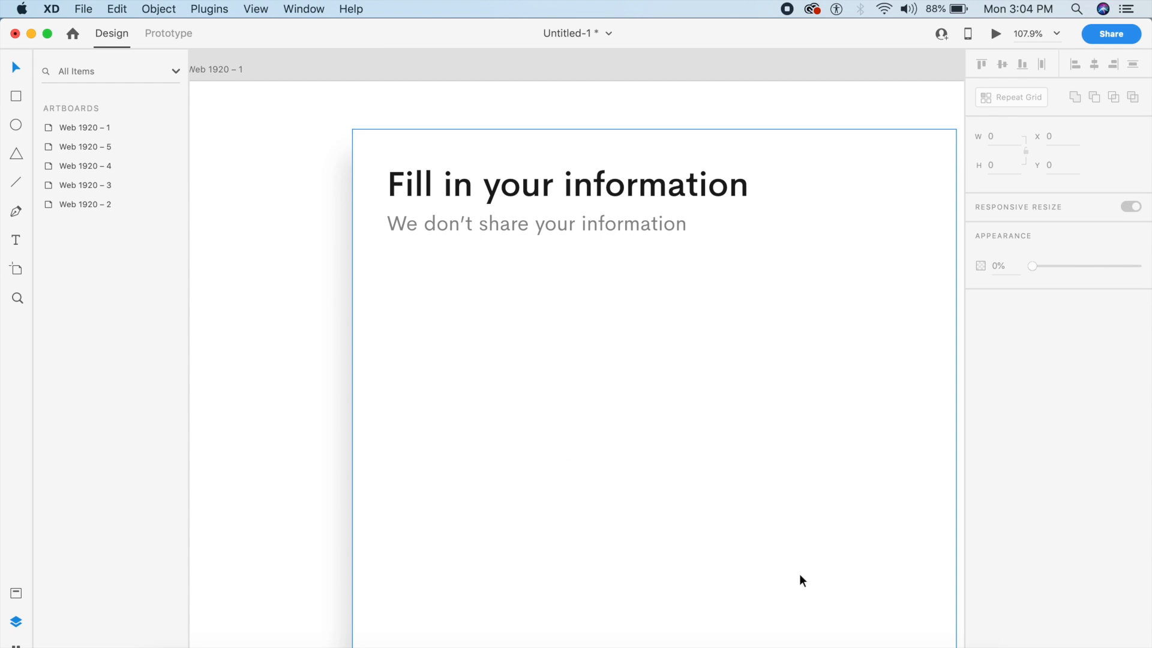
- Check the SVG icons in the Downloads folder, and open the icon library at feathericons.com in Firefox to browse it
click(169, 644)
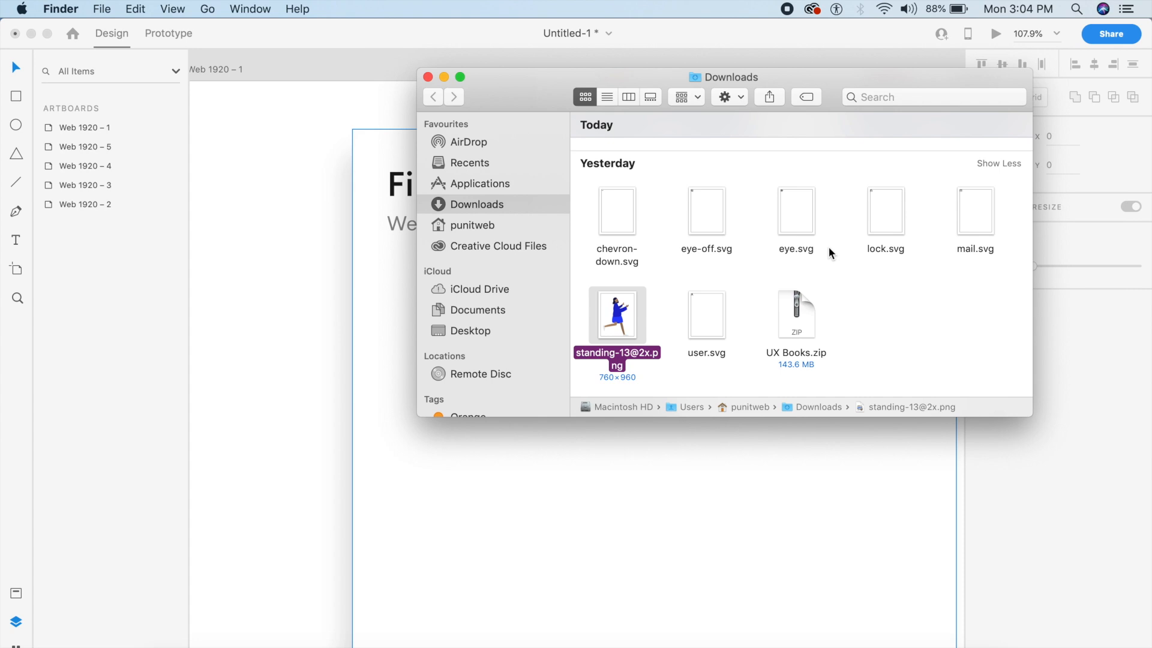
click(270, 642)
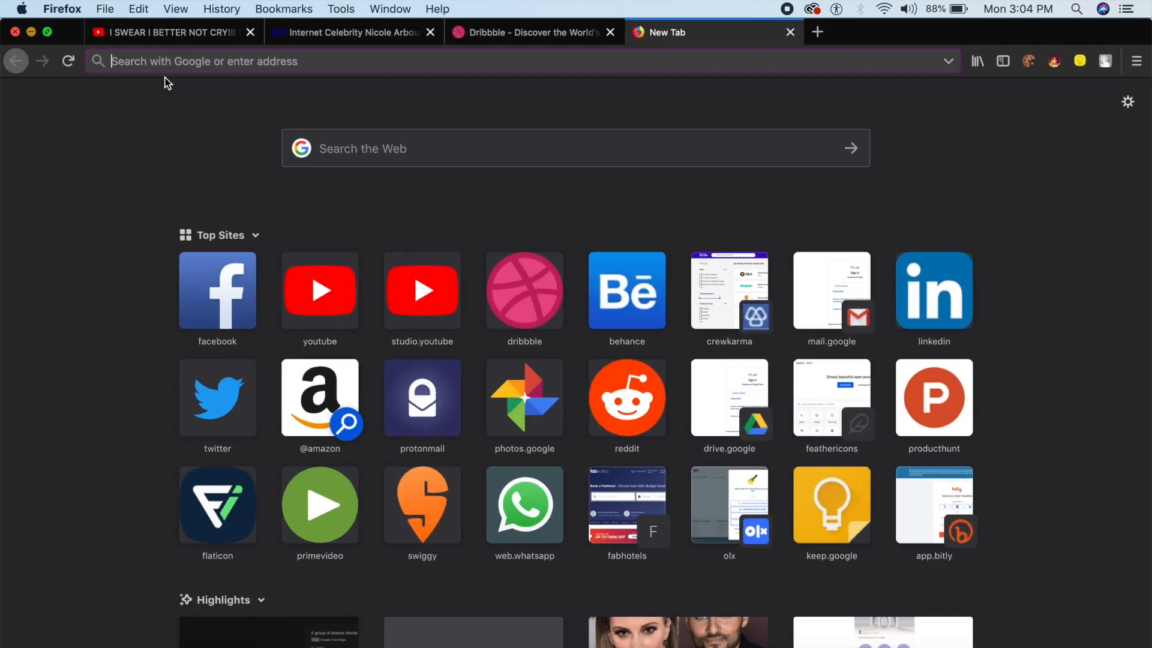
text(feathericons.com)
key(Return)
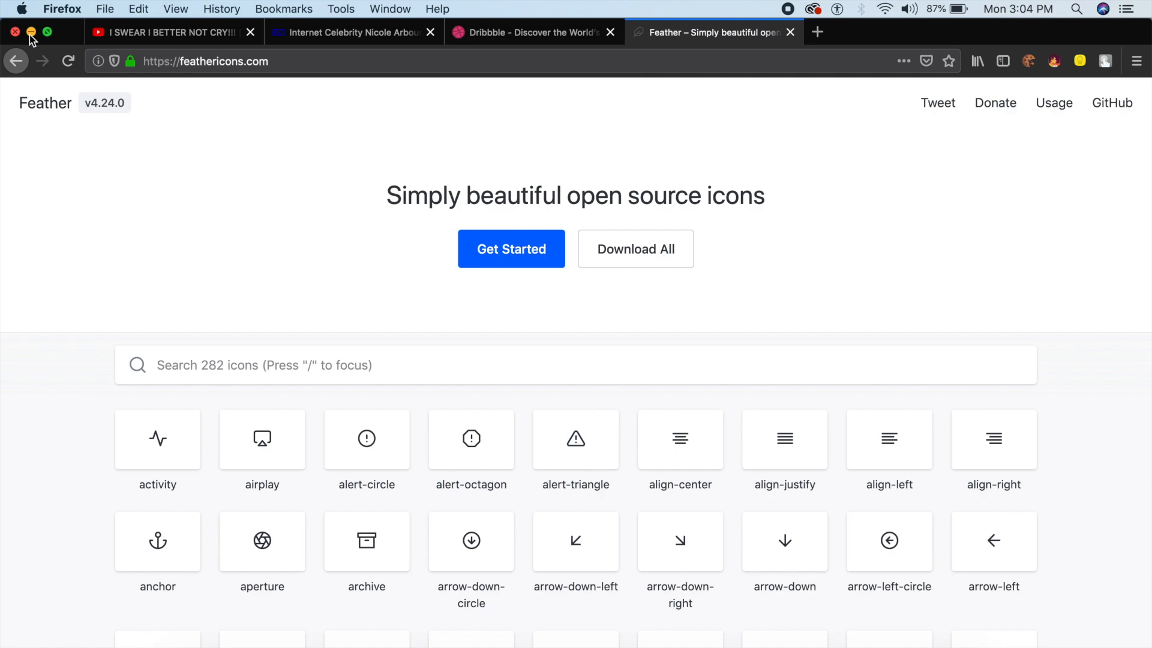
scroll(283, 403, down, 15)
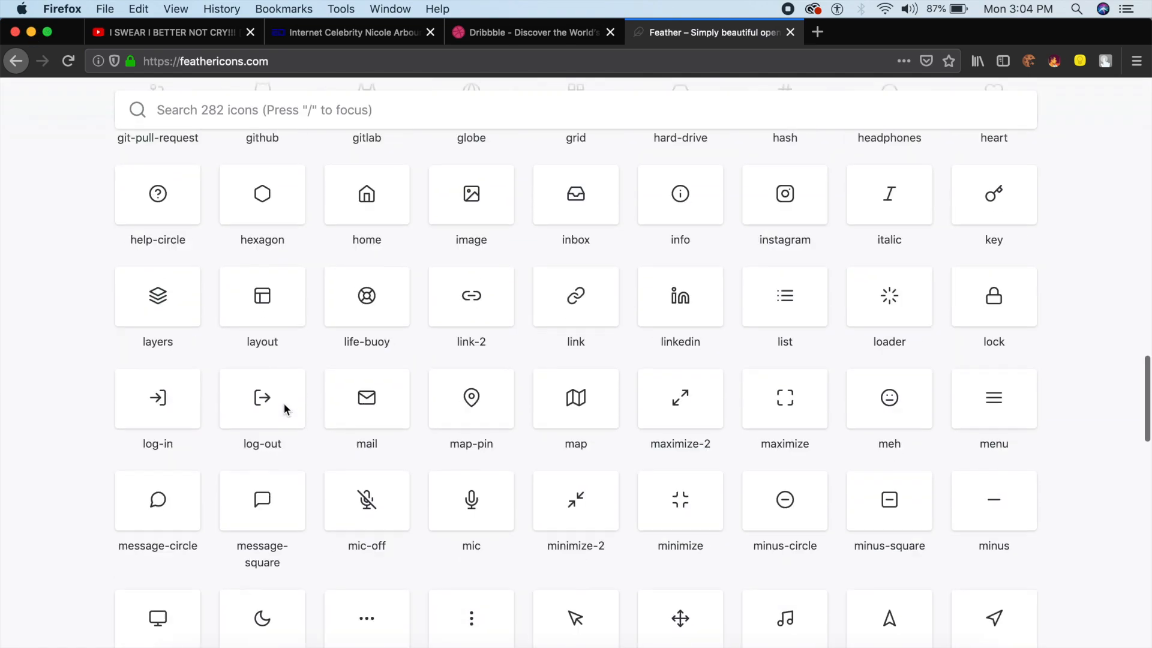
scroll(283, 403, up, 15)
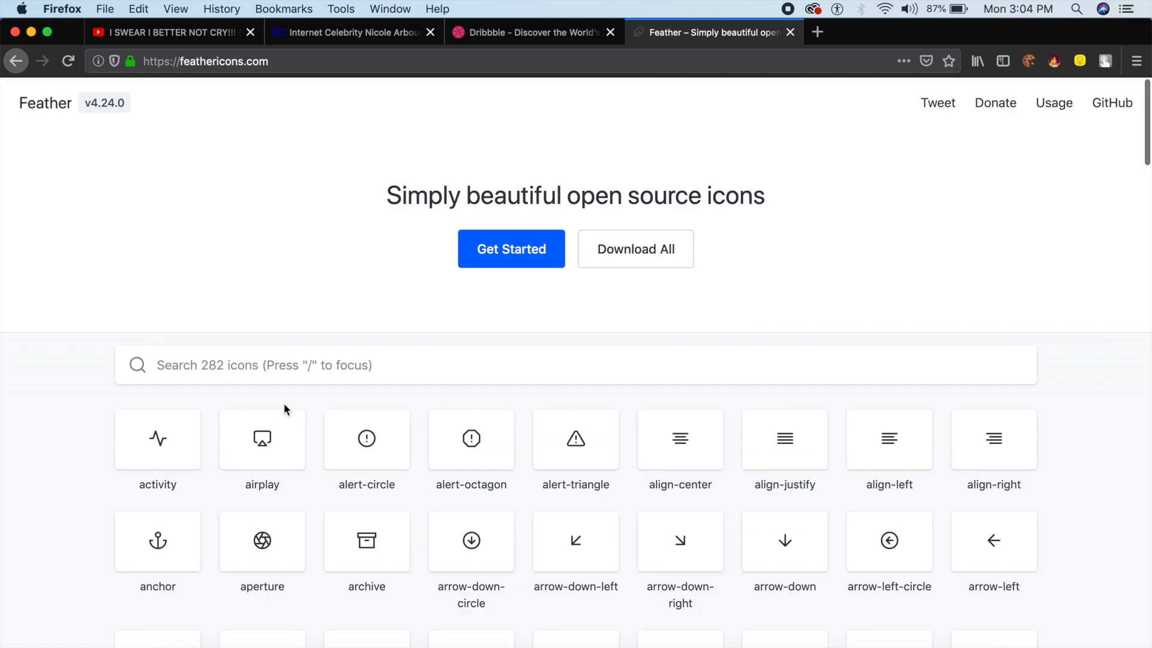
- Switch from the browser to the Downloads folder and import user.svg onto the Web 1920 – 1 artboard, beside the white card
click(31, 33)
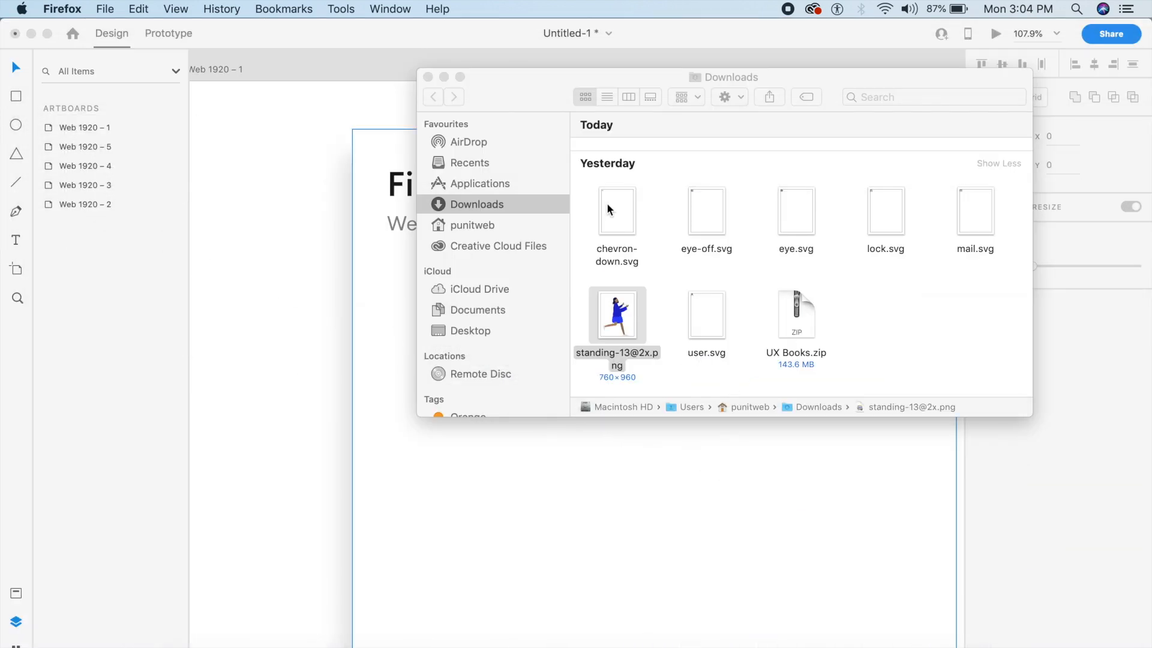
click(608, 208)
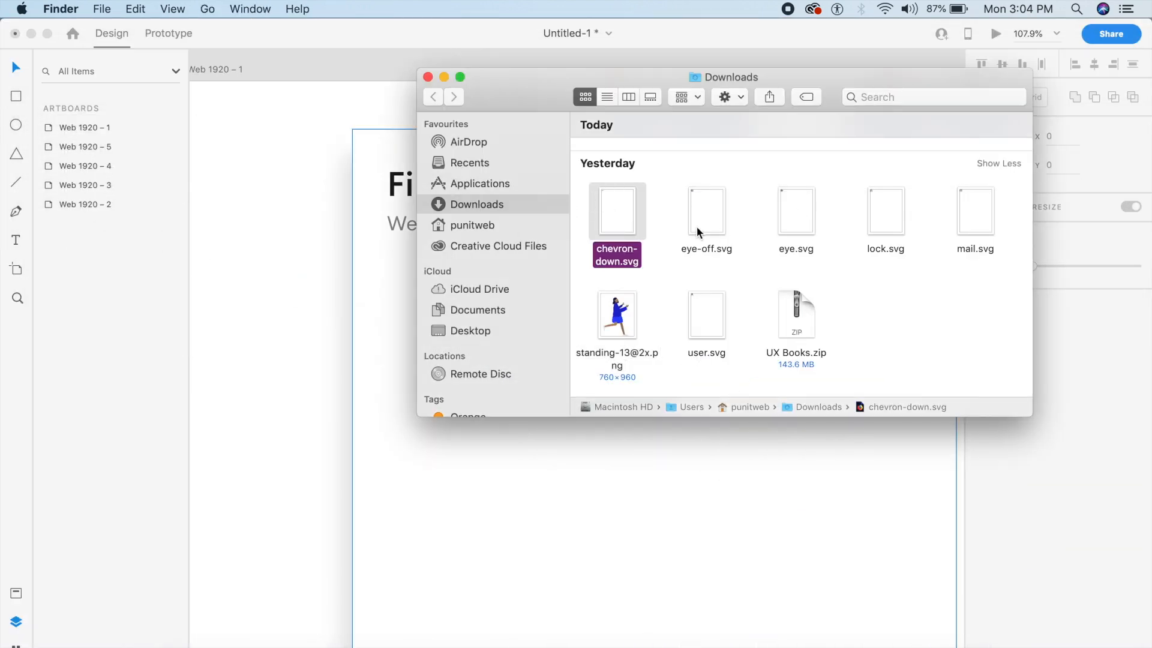
click(798, 217)
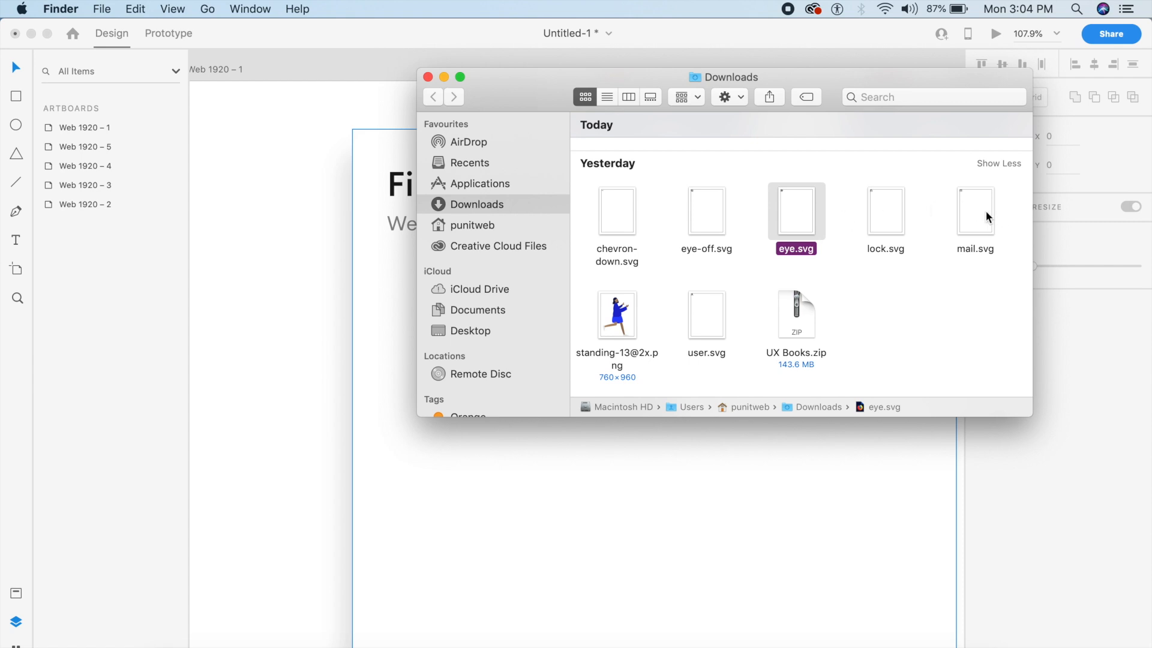
drag(725, 324, 291, 321)
click(268, 208)
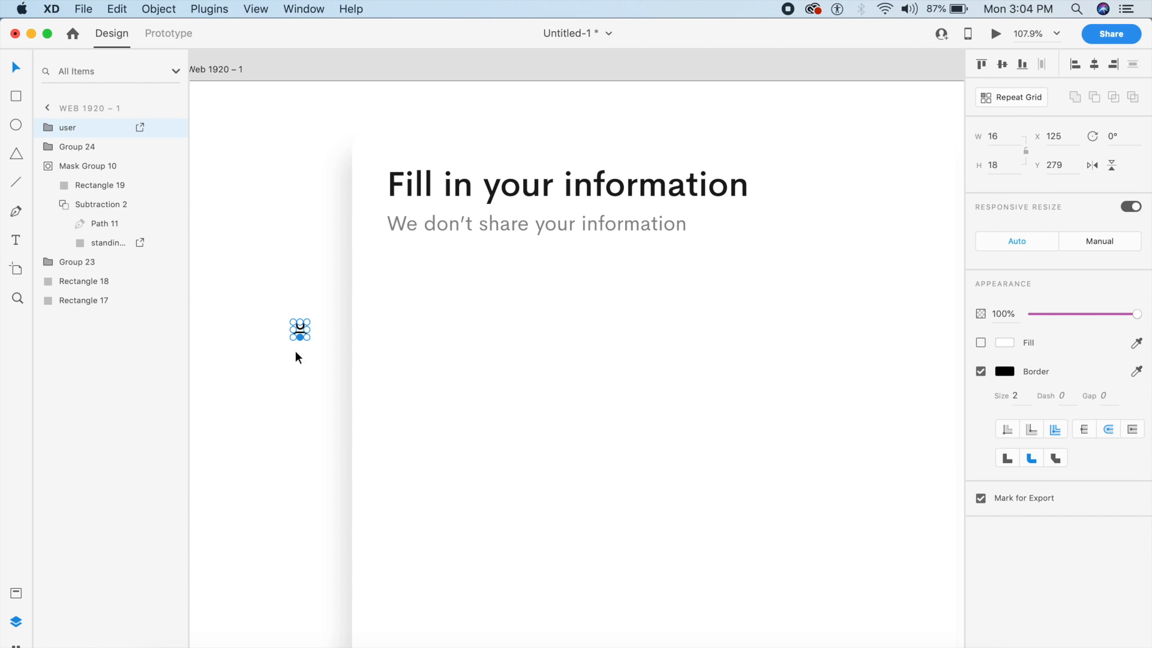
- Move the user icon onto the white card below the subtitle, at X 233 and Y 240
click(235, 257)
drag(303, 333, 396, 290)
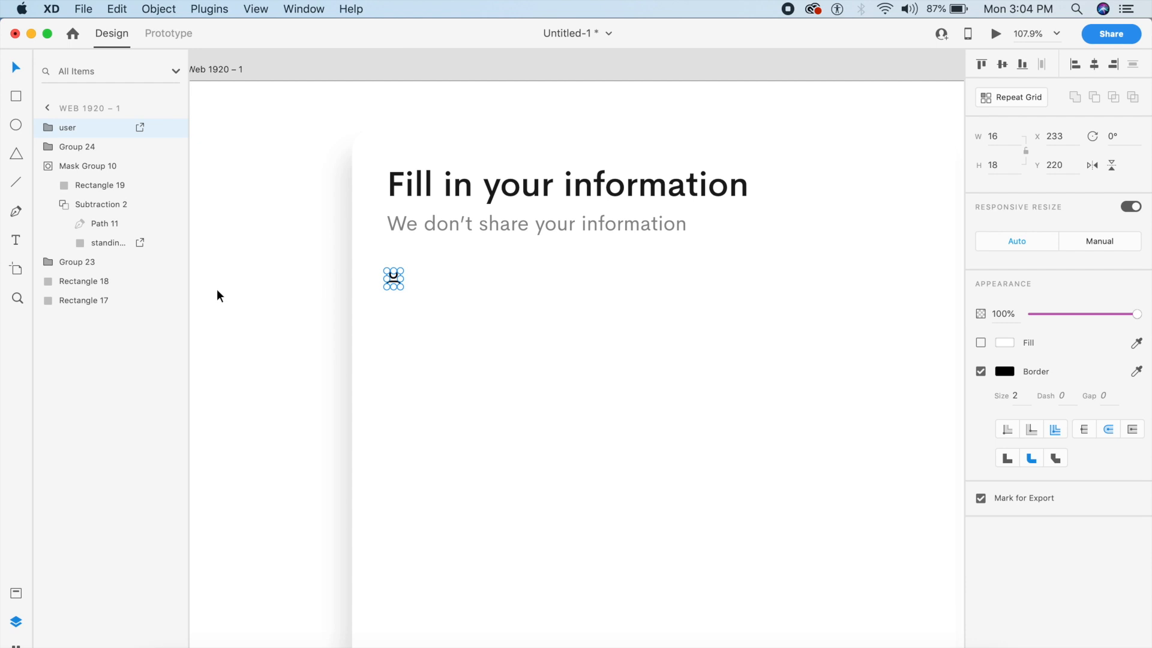
key(shift+Down)
key(shift+Down)
key(shift+Down)
key(shift+Up)
key(shift+Up)
key(shift+Down)
scroll(221, 302, down, 3)
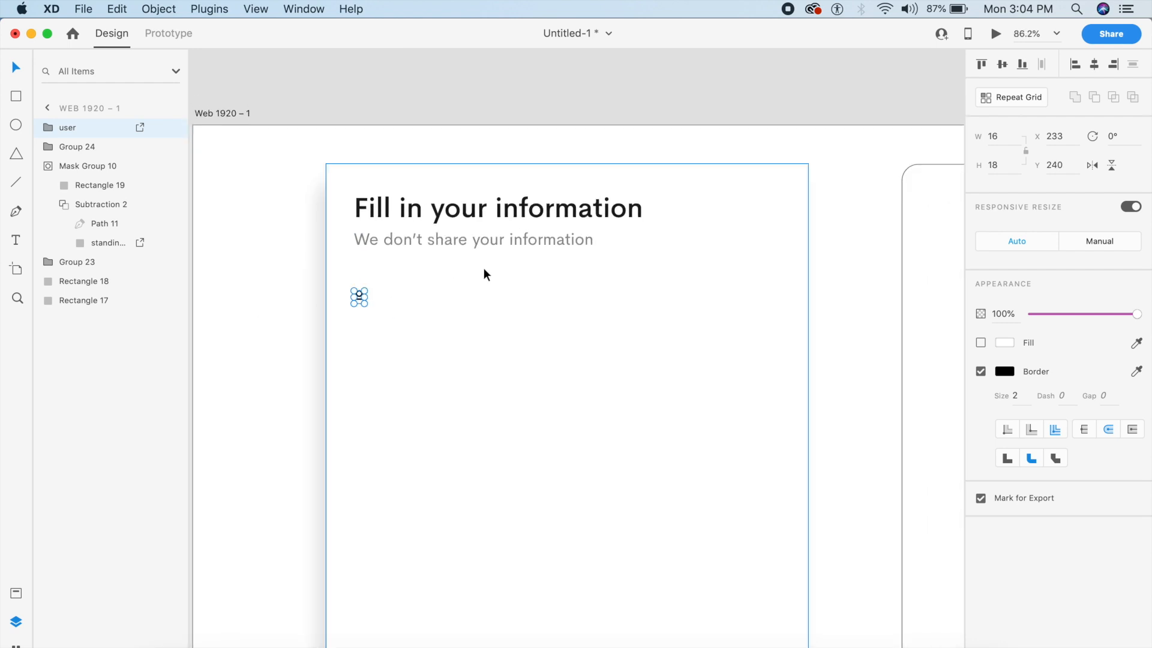
- Enlarge the user icon, lock its aspect ratio and set its width to 24
scroll(377, 276, up, 5)
drag(339, 359, 376, 377)
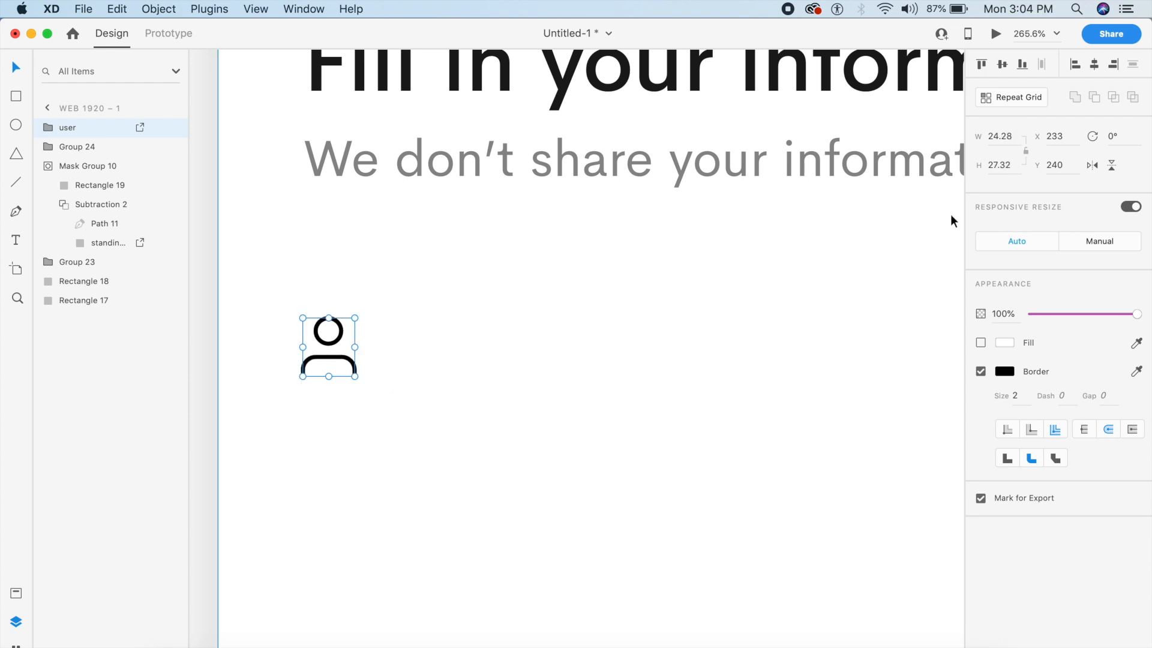
click(1026, 152)
click(999, 137)
text(24)
key(Return)
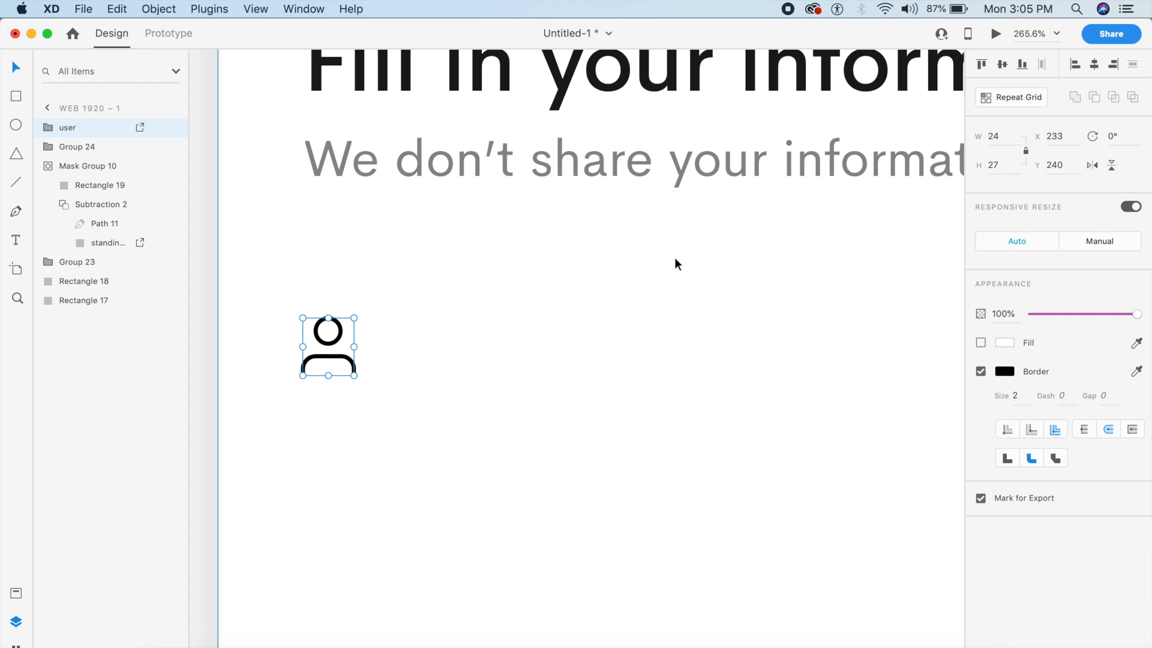
click(206, 336)
- Draw a horizontal line about 396 px long, starting just beside the user icon's base
scroll(246, 477, down, 3)
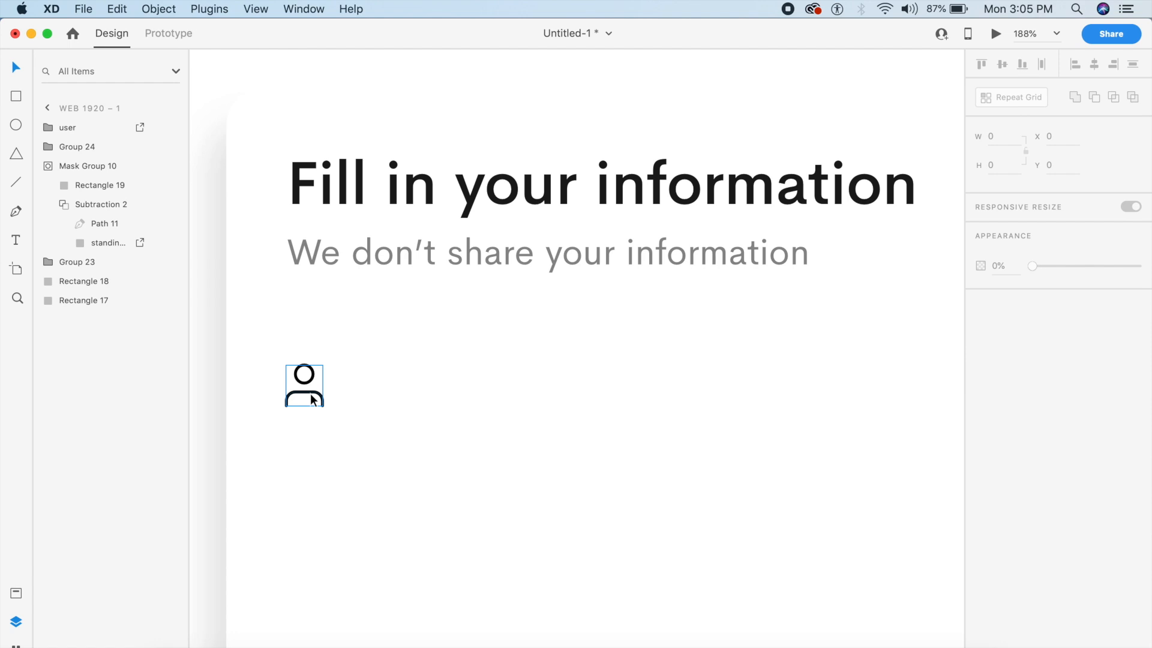
key(l)
drag(286, 406, 345, 404)
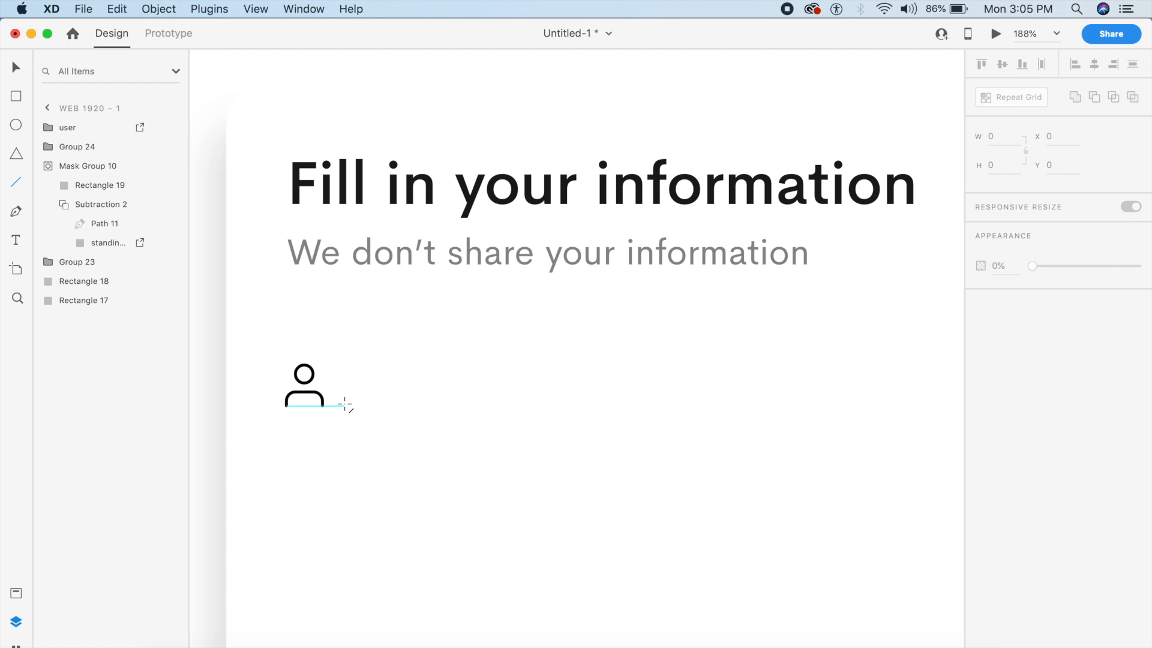
drag(345, 405, 939, 406)
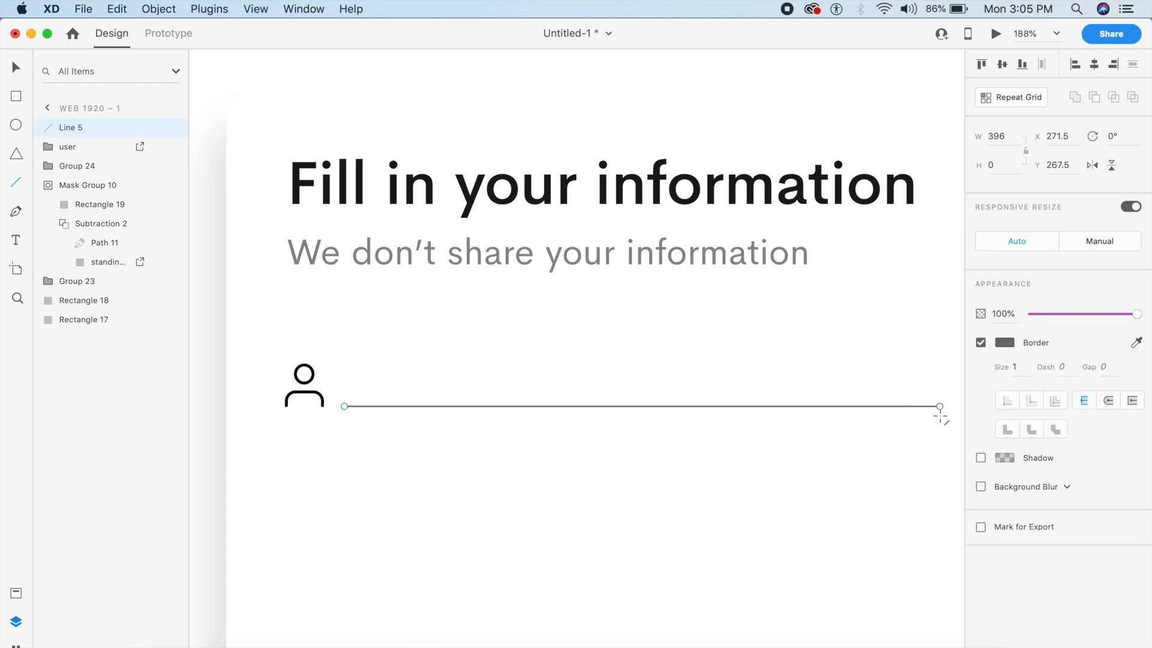
key(Escape)
- Extend the line's far end towards the card's right edge until it is about 566 px long
scroll(940, 416, down, 5)
scroll(938, 418, right, 3)
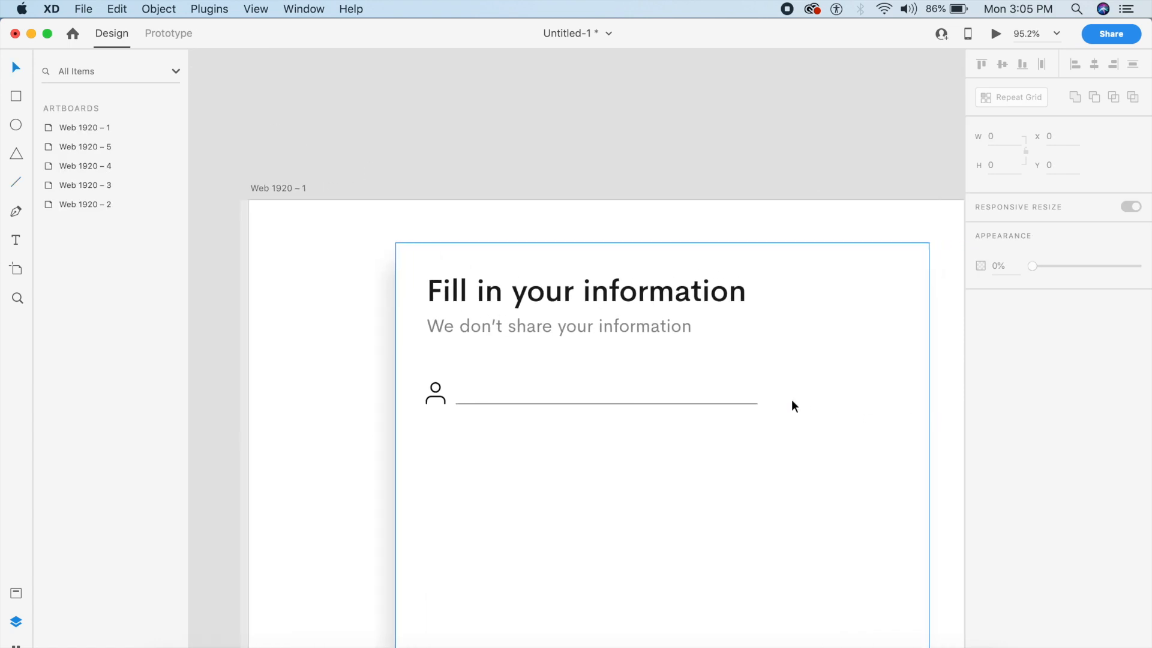
click(713, 403)
drag(751, 405, 886, 403)
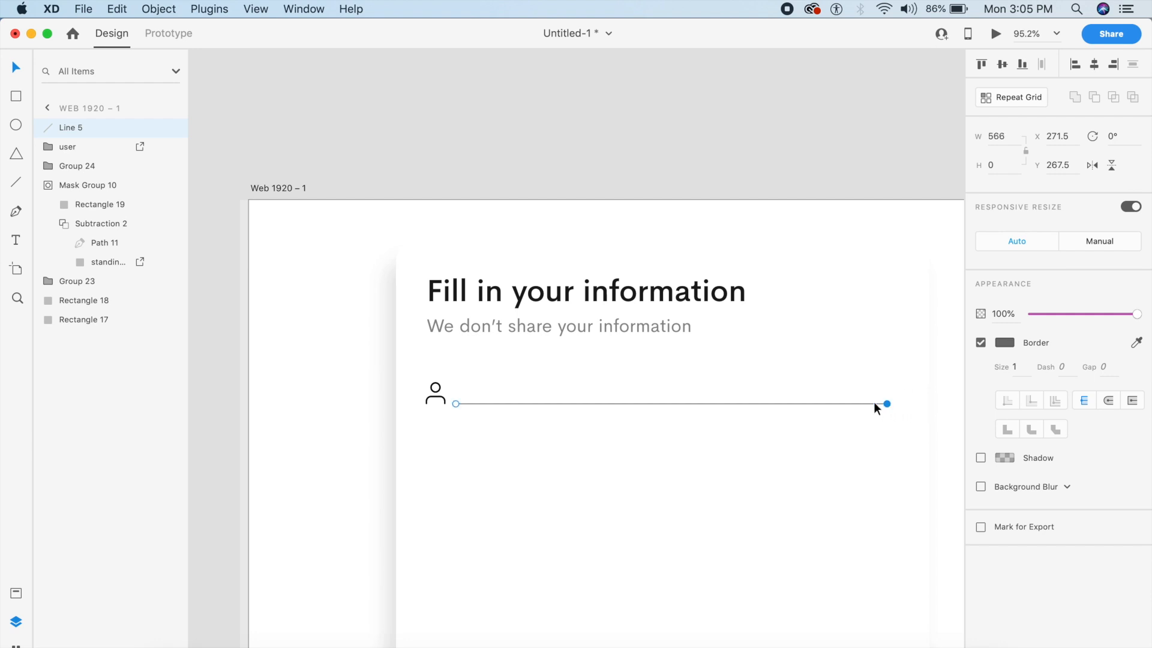
- Shift the line away from the user icon to X 297, leaving a 40 px gap
click(443, 397)
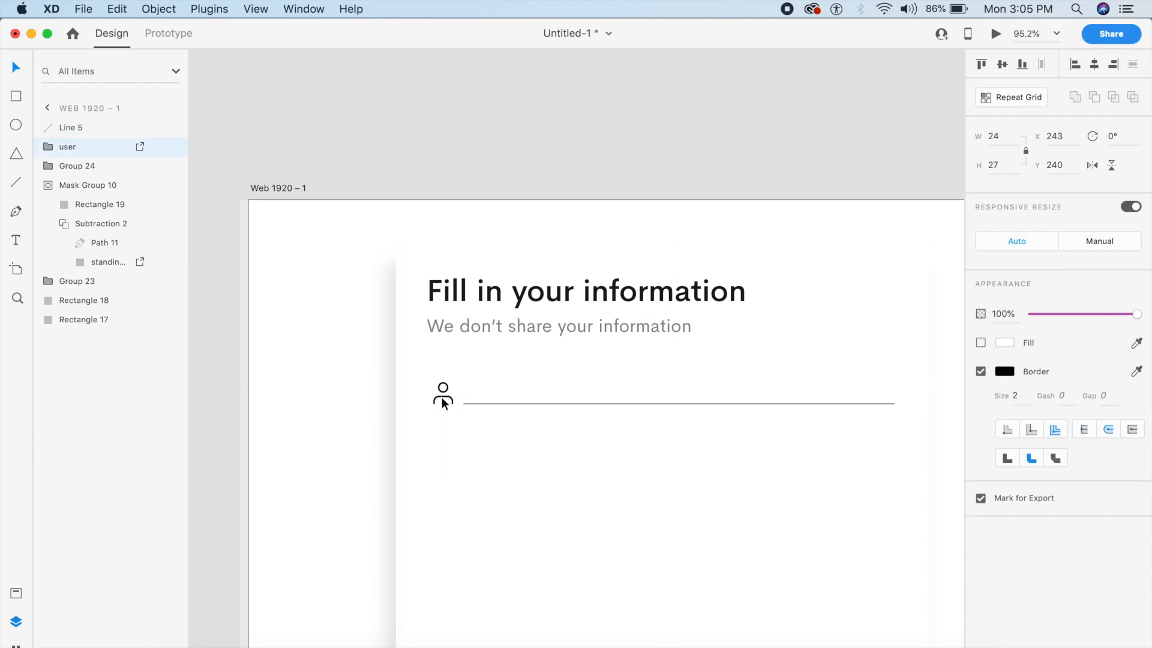
click(477, 402)
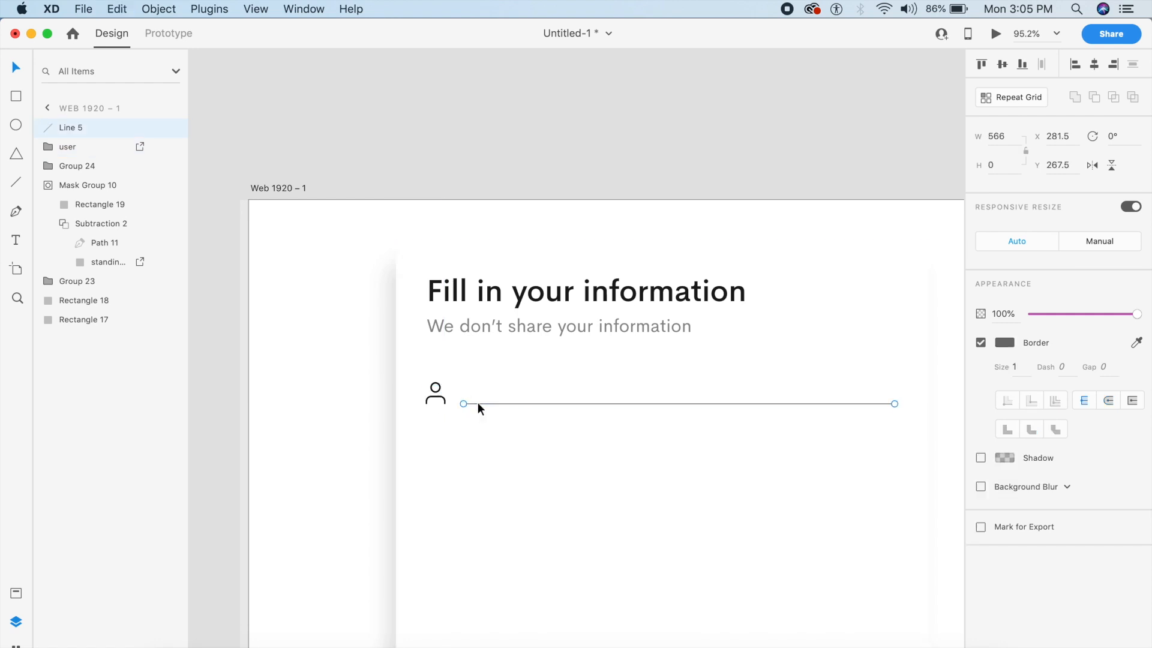
key(Right)
key(Right)
key(Right)
key(Right)
key(Right)
click(1073, 135)
key(Right)
key(BackSpace)
key(BackSpace)
key(Return)
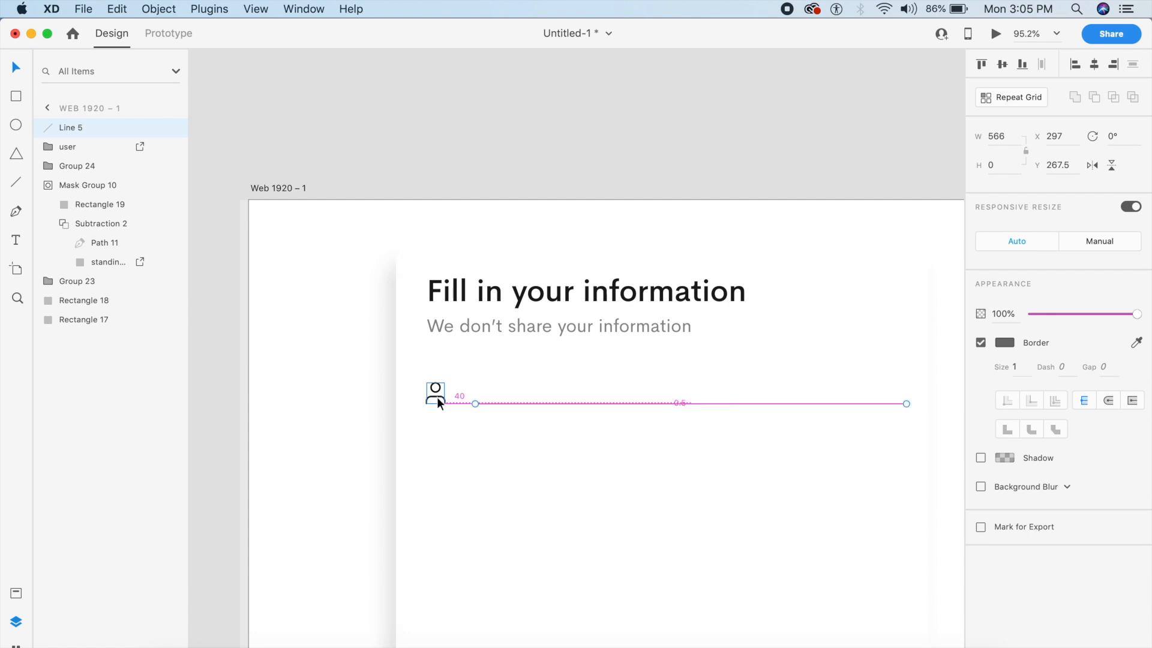
- Check the gap between the line's end and the card's right edge, and shorten the line to about 556.5 px
scroll(924, 401, up, 5)
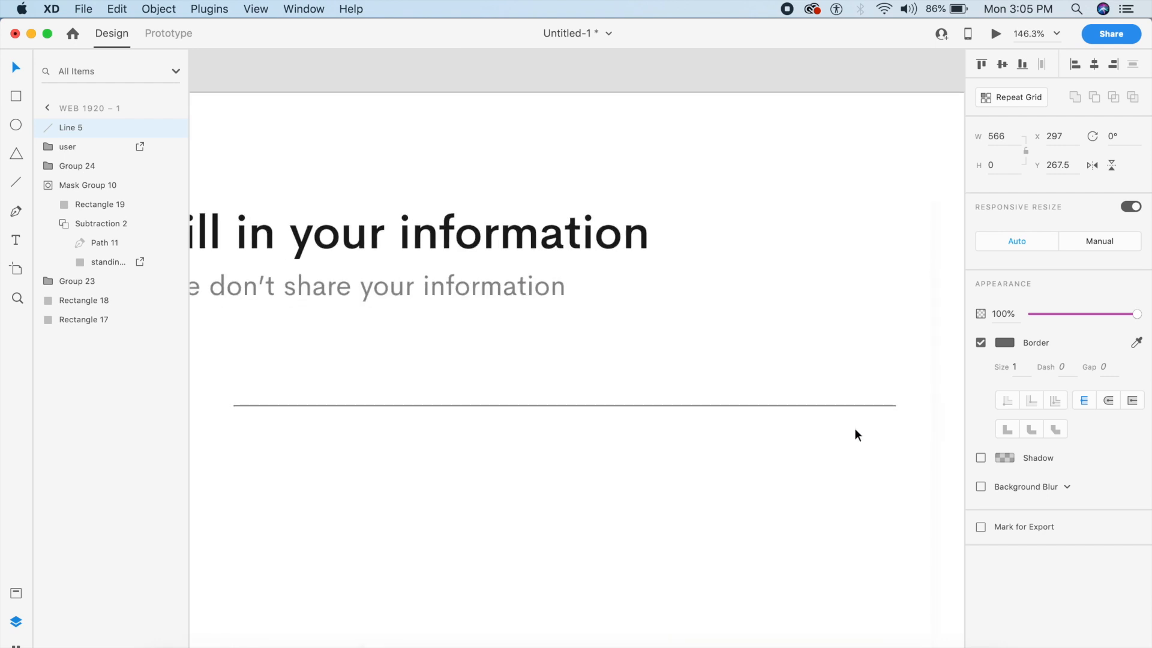
scroll(854, 430, up, 3)
scroll(780, 396, right, 3)
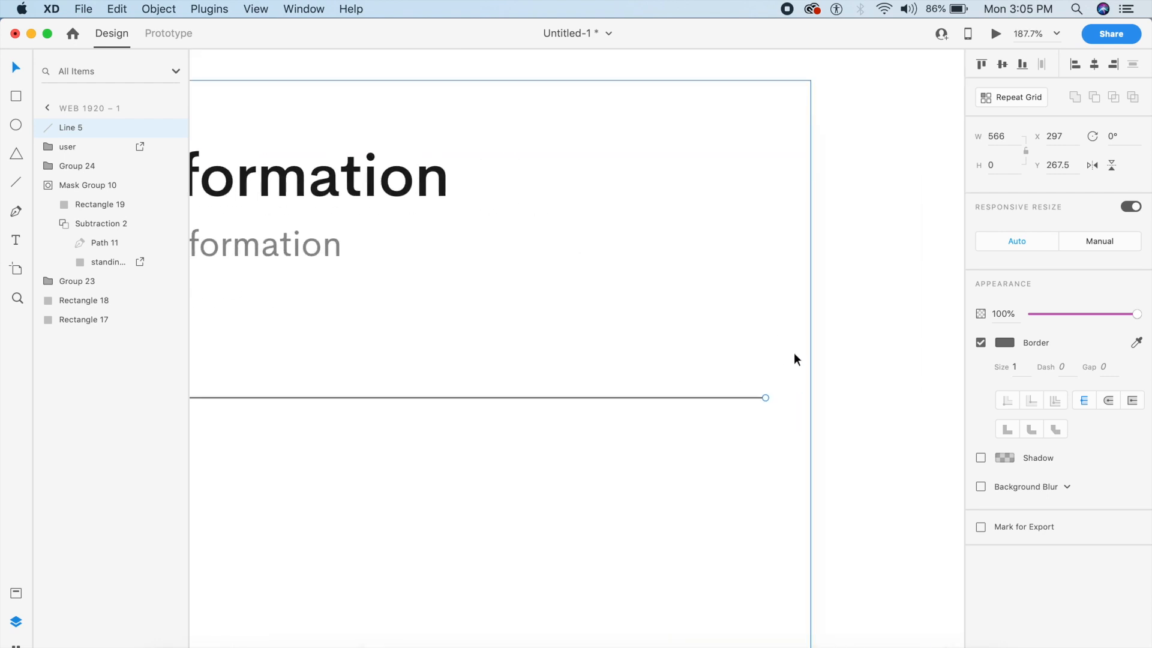
key(alt)
key(alt)
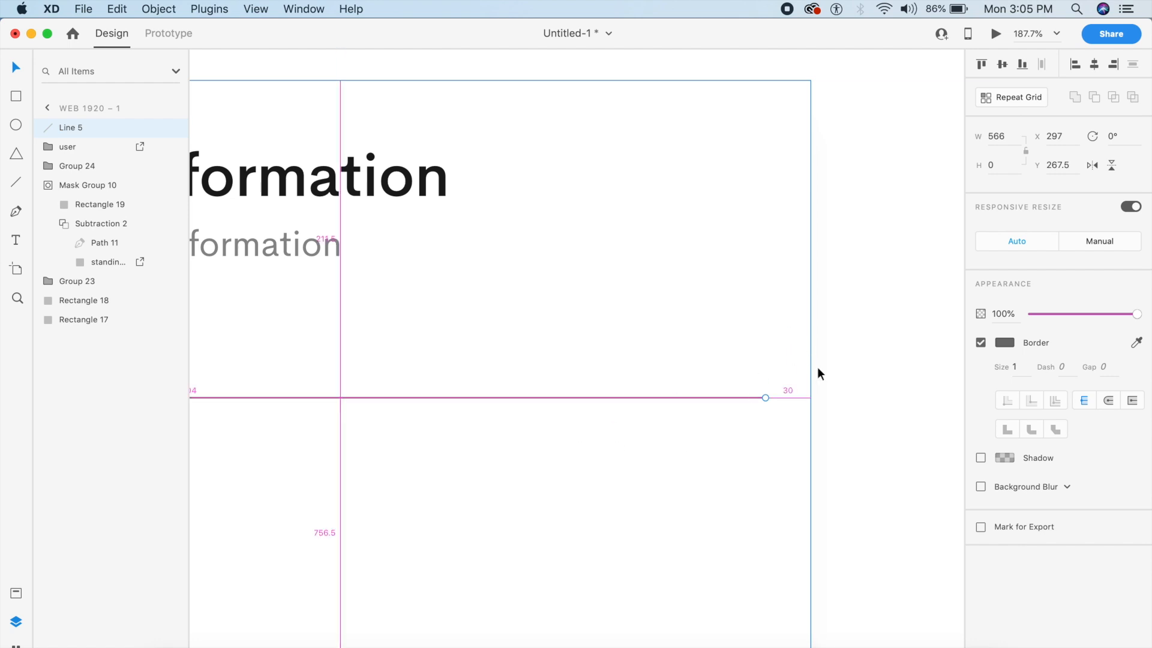
mouse_move(762, 397)
mouse_down()
mouse_move(726, 398)
mouse_move(751, 397)
mouse_up()
key(alt)
key(alt)
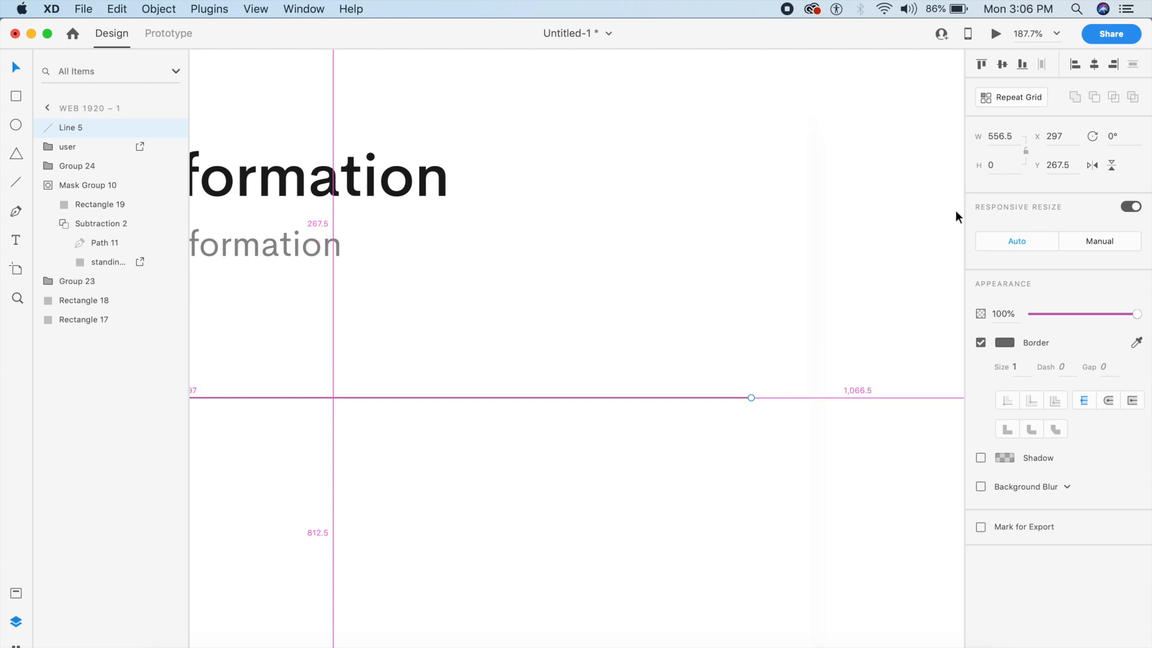
- Fine-tune the line's width to 556 px, checking its distance to the card's right edge
click(1013, 140)
click(1013, 139)
text(+0.5)
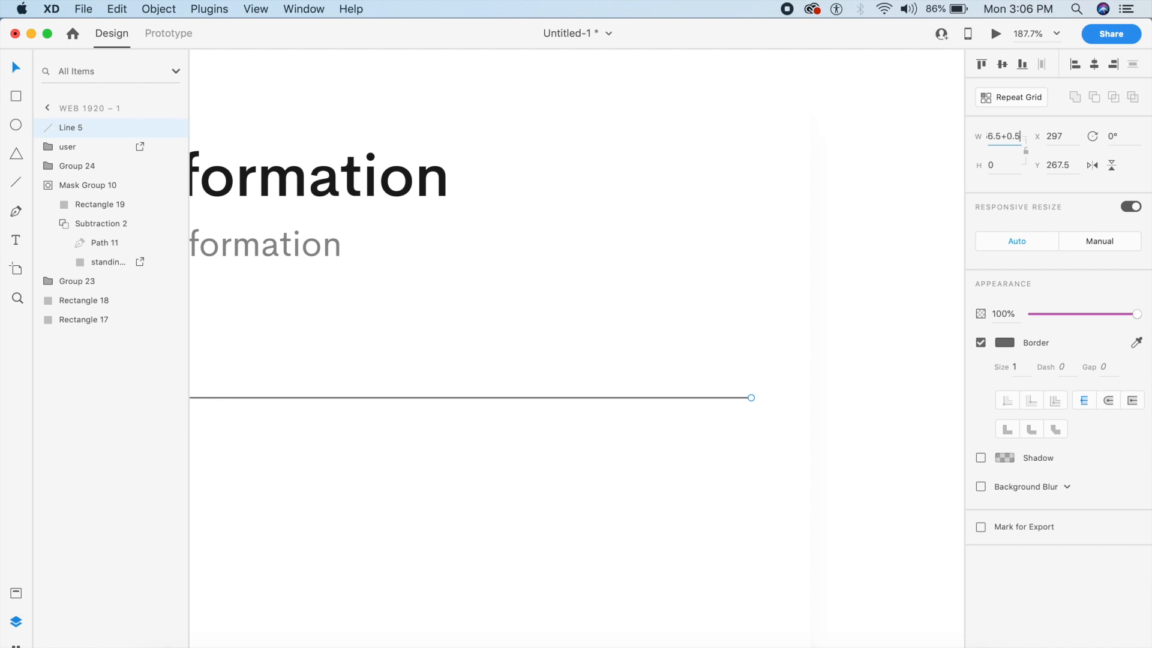
key(Return)
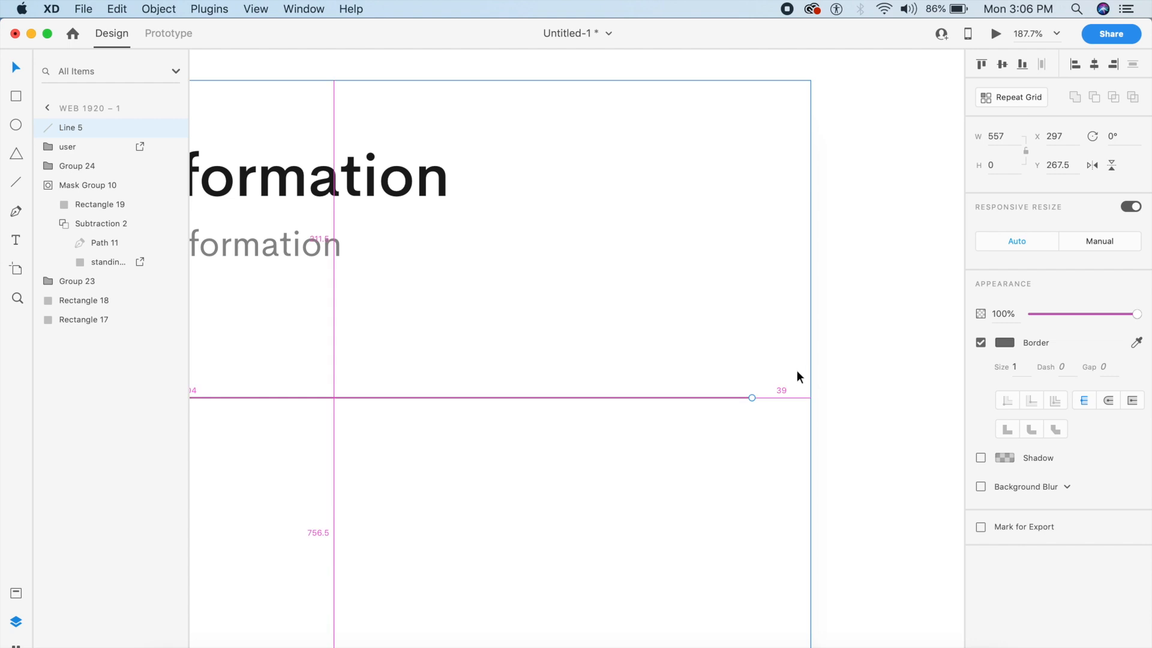
click(997, 136)
click(1003, 136)
text(-1)
key(Return)
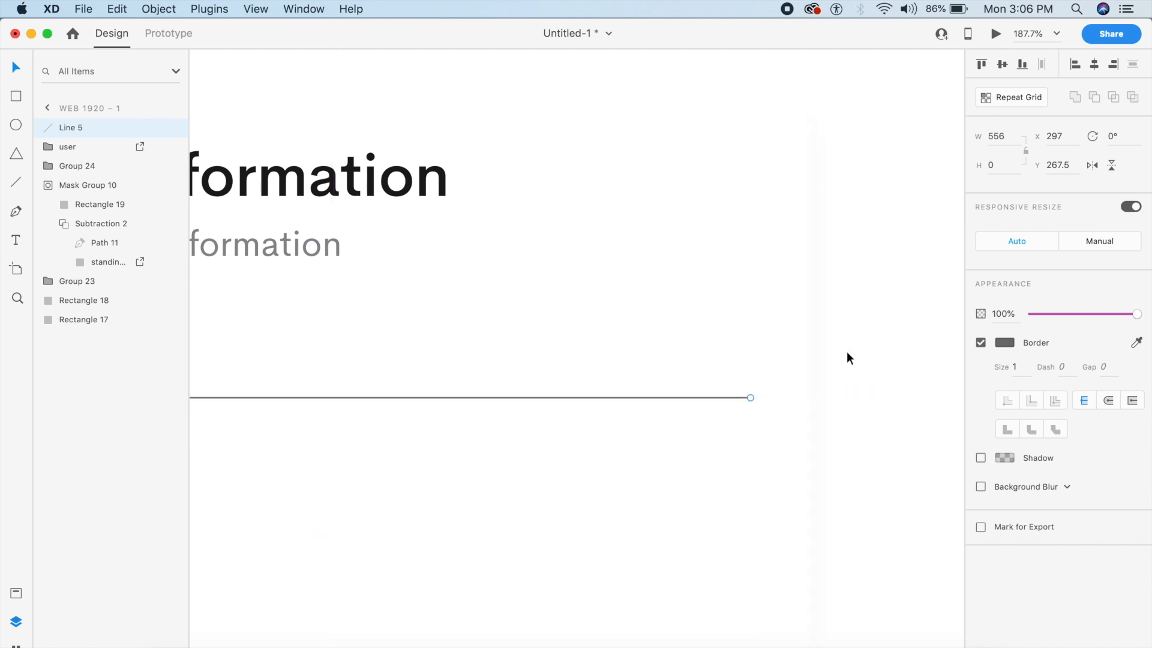
- Give the line a border size of 2 and the saved colour #1A1A1A
scroll(849, 372, down, 5)
scroll(743, 373, left, 2)
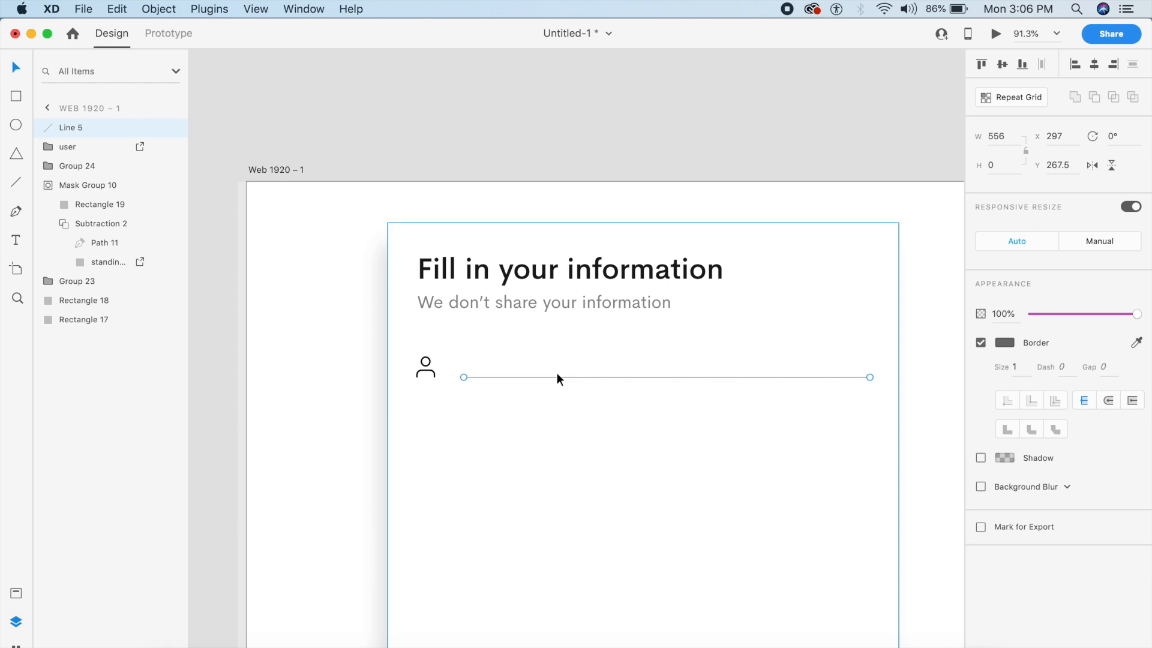
click(1023, 372)
text(2)
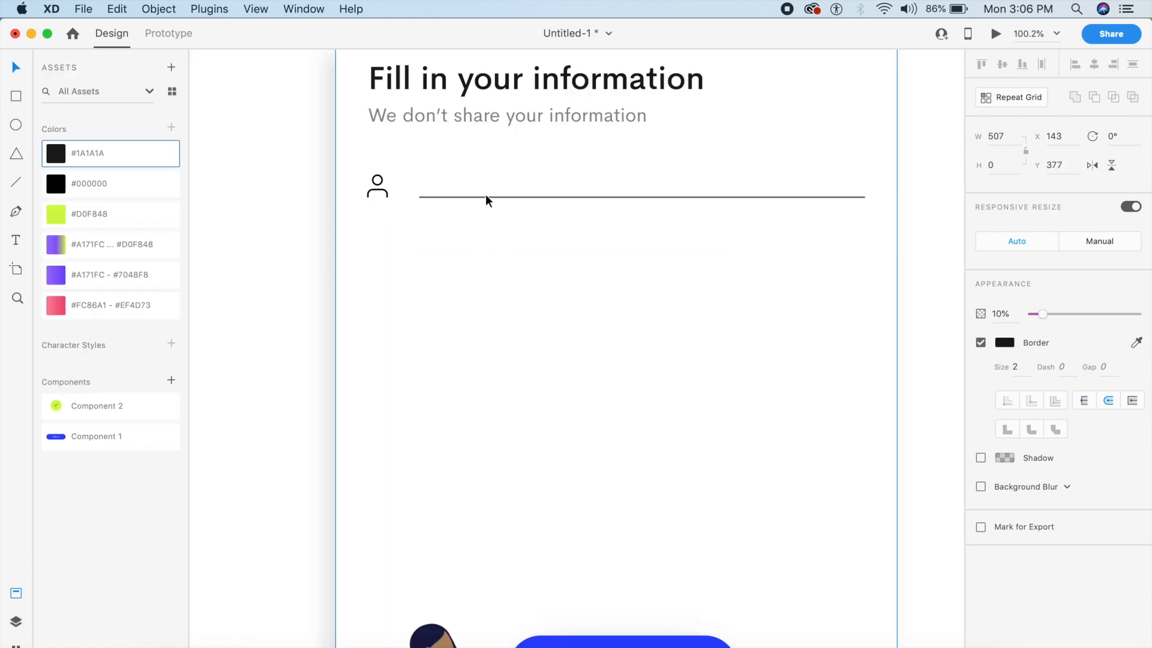
click(485, 197)
click(114, 154)
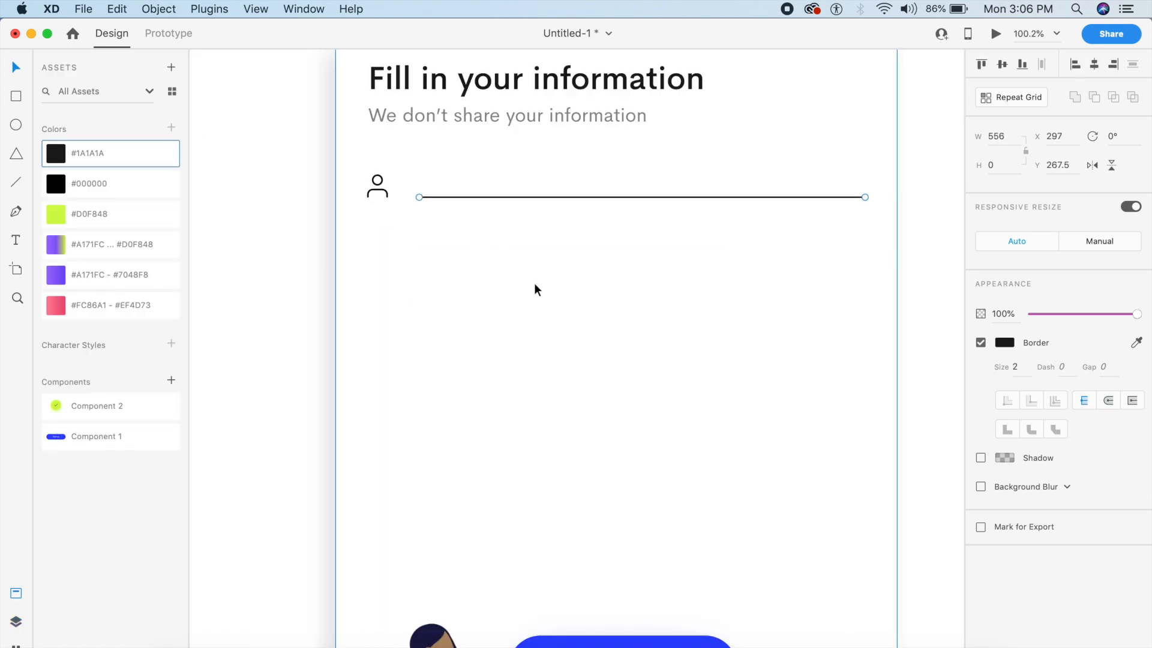
- Try 25% opacity on the line, and settle on 10%
click(1016, 314)
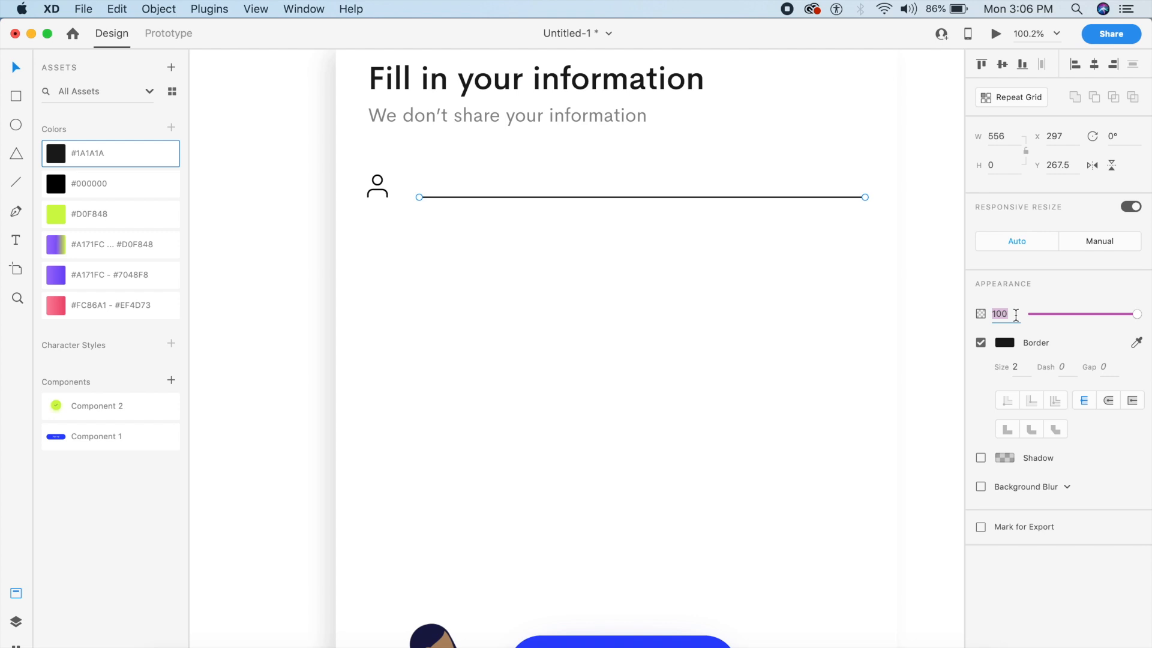
text(25)
key(Return)
click(1010, 311)
text(10)
key(Return)
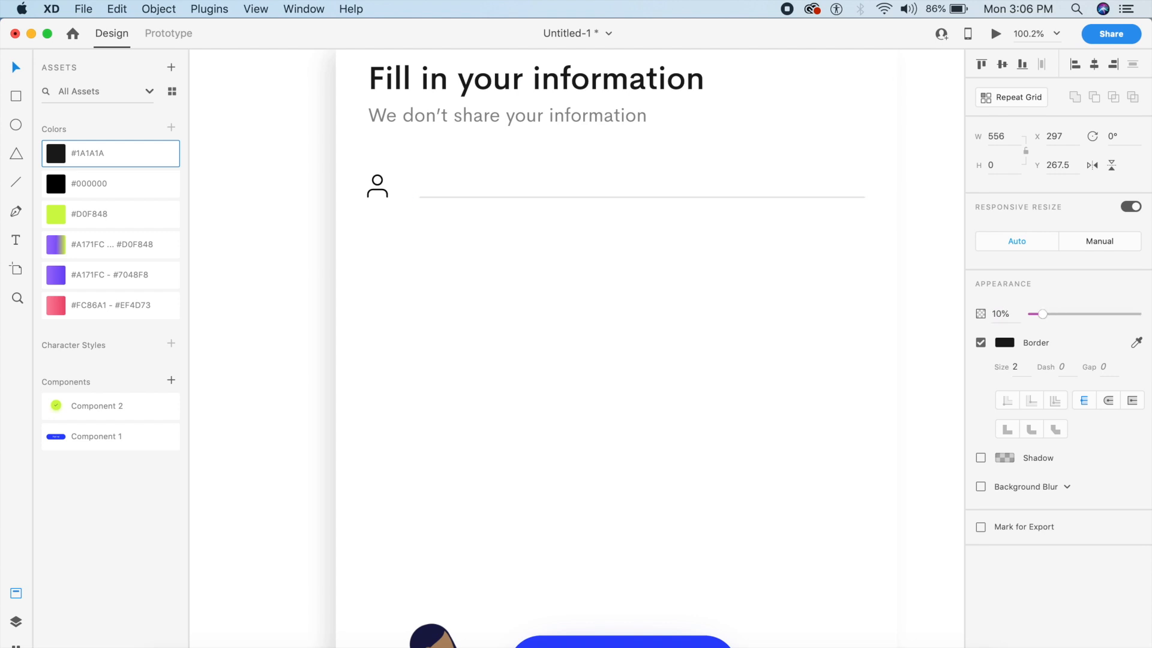
- Add the placeholder text "Your full name" above the line, starting at its left end at X 297
key(t)
click(420, 174)
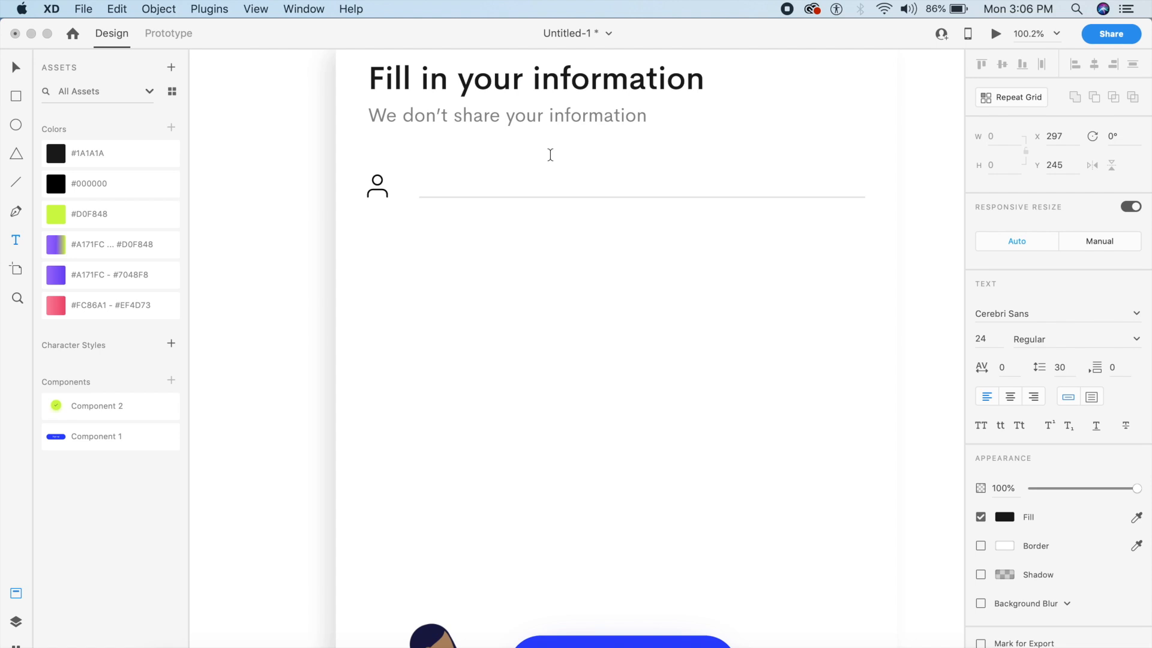
text(Y)
key(BackSpace)
text(Your Name)
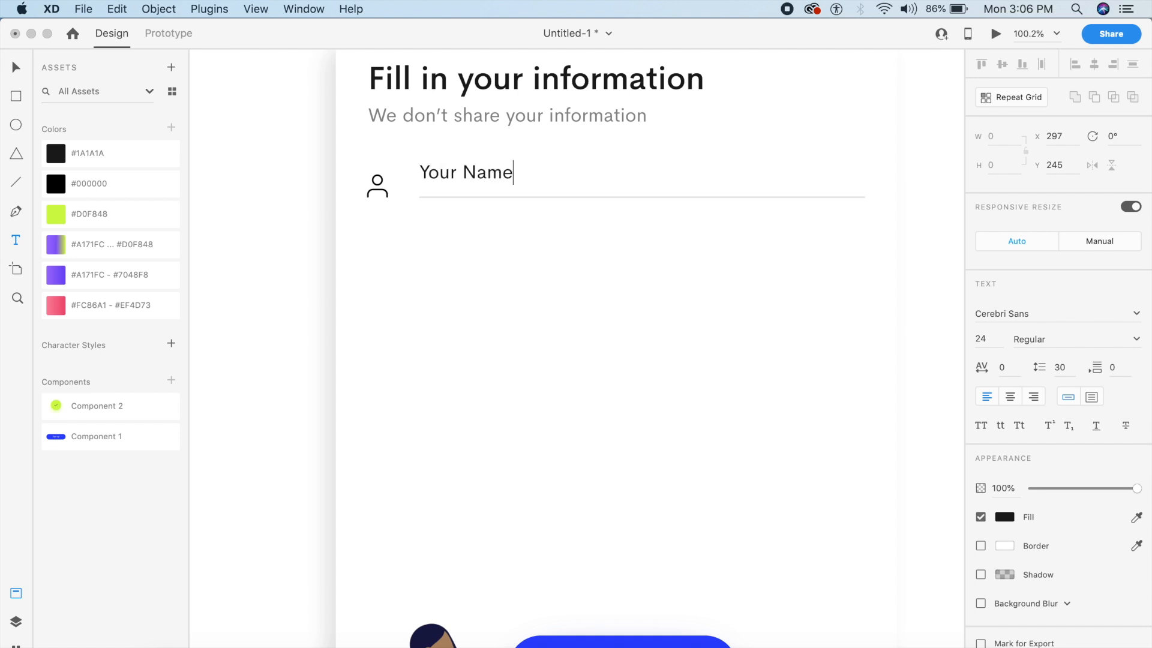
key(BackSpace)
key(BackSpace)
key(BackSpace)
key(BackSpace)
text(full name)
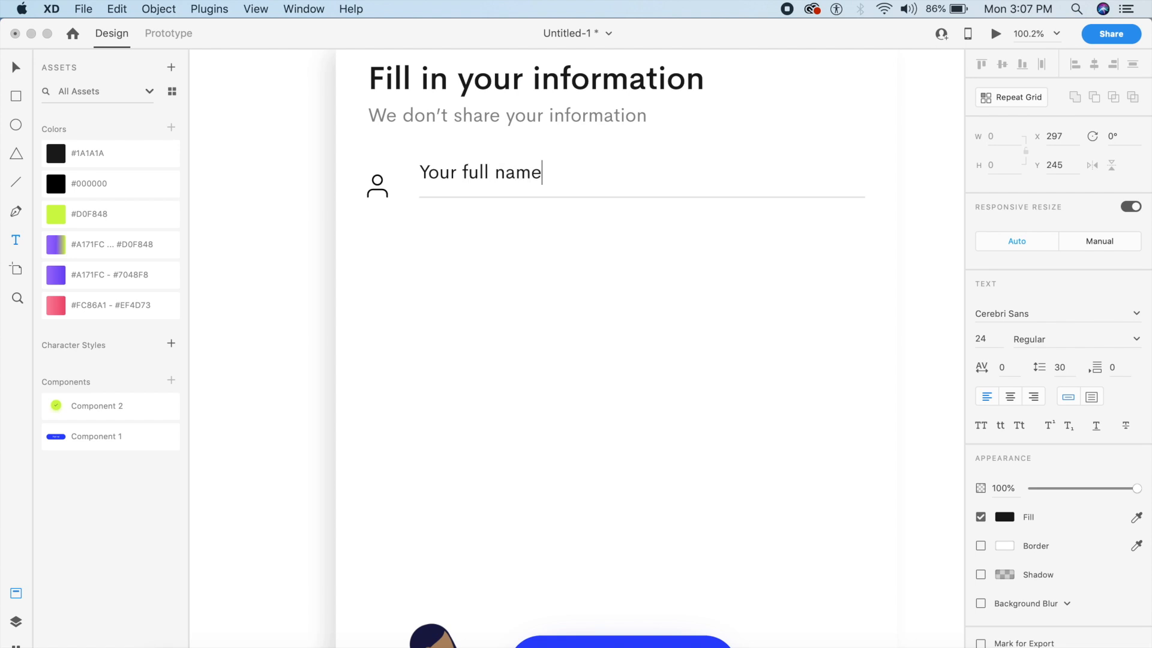
key(Escape)
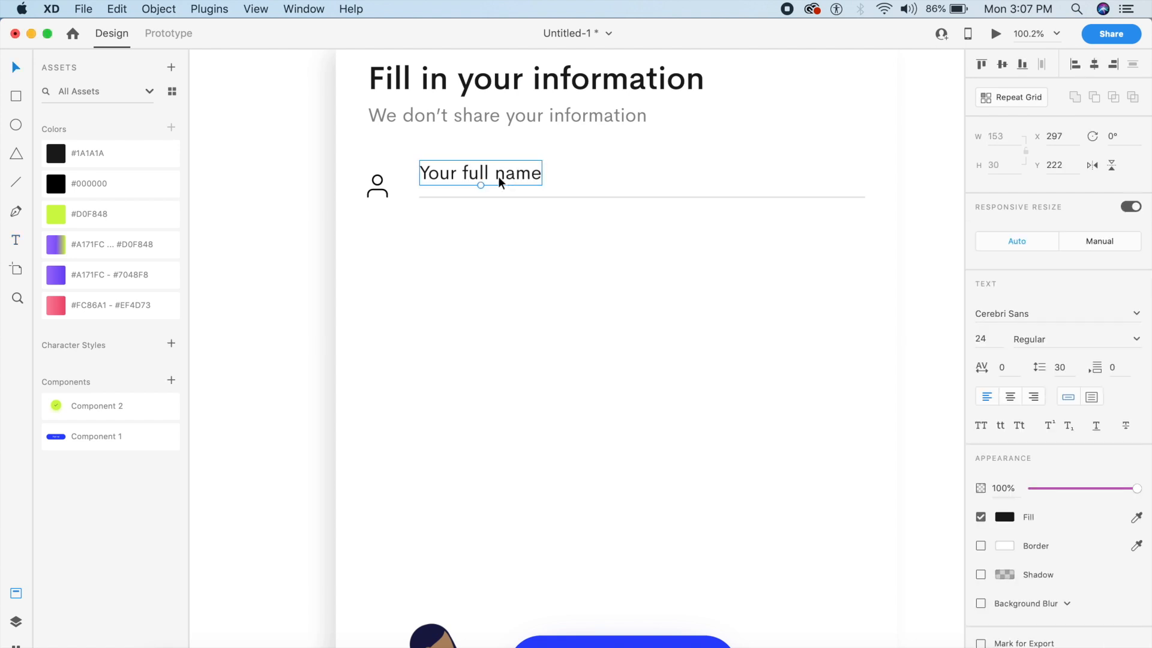
- Move the "Your full name" text and its line down together beside the person icon, with the text at Y 231
click(988, 337)
click(442, 198)
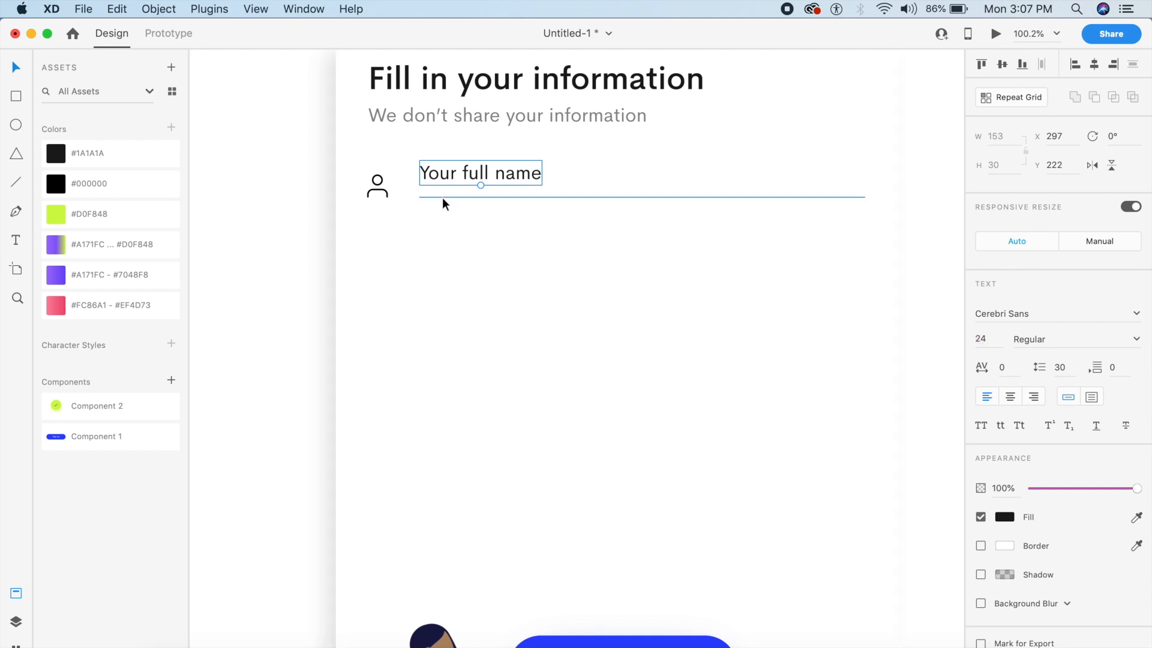
click(517, 175)
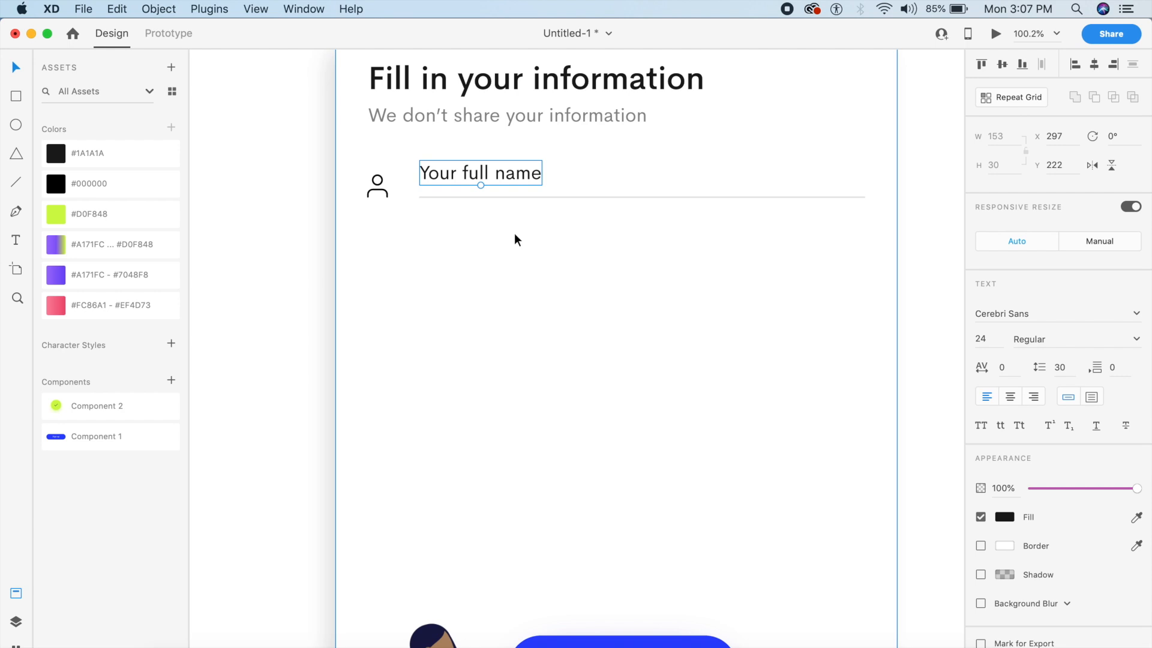
click(381, 192)
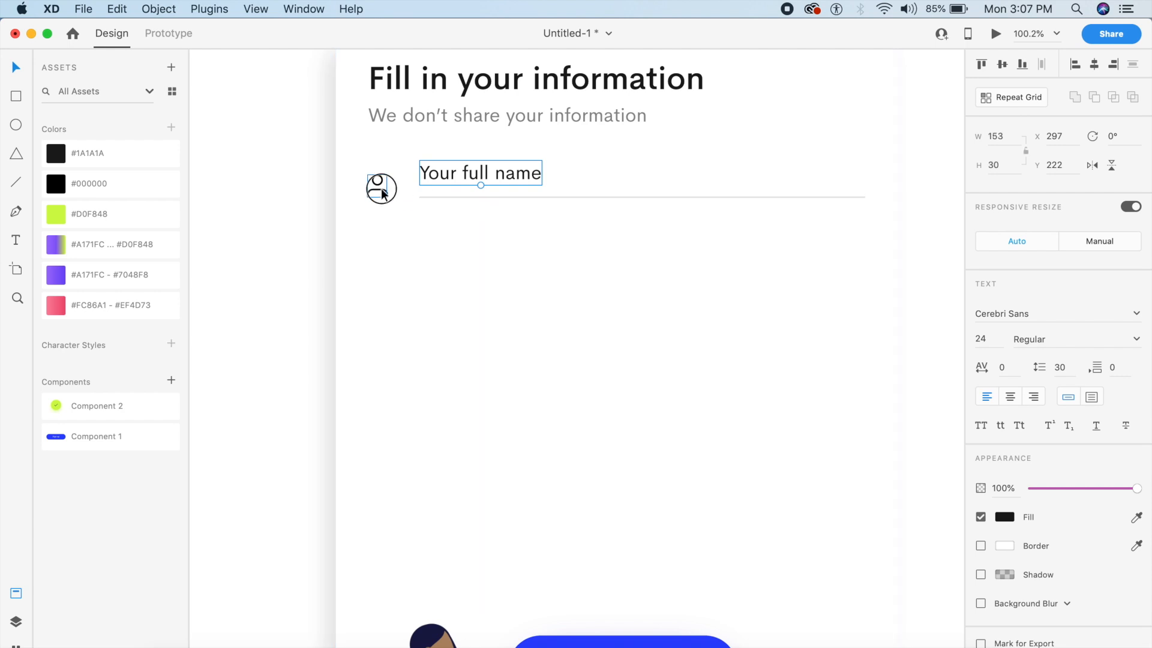
click(460, 197)
shift+click(471, 179)
drag(454, 182, 452, 190)
click(257, 249)
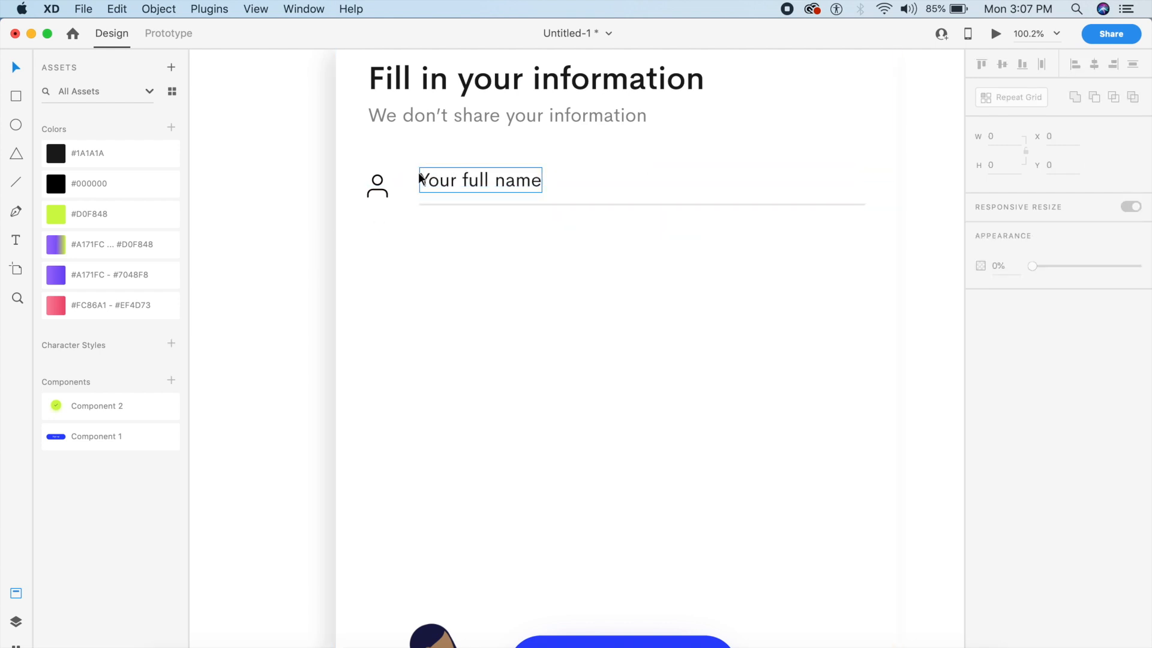
- Group the person icon, the "Your full name" text and the line into one input field
click(384, 193)
shift+click(453, 179)
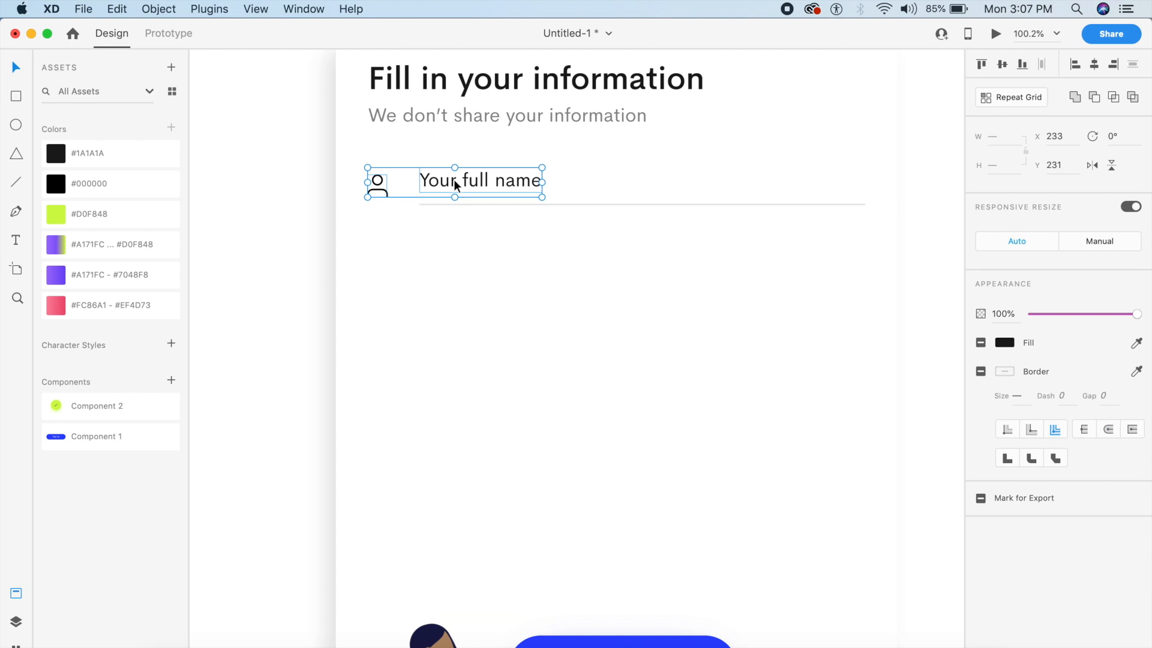
shift+click(440, 204)
key(super+g)
click(251, 270)
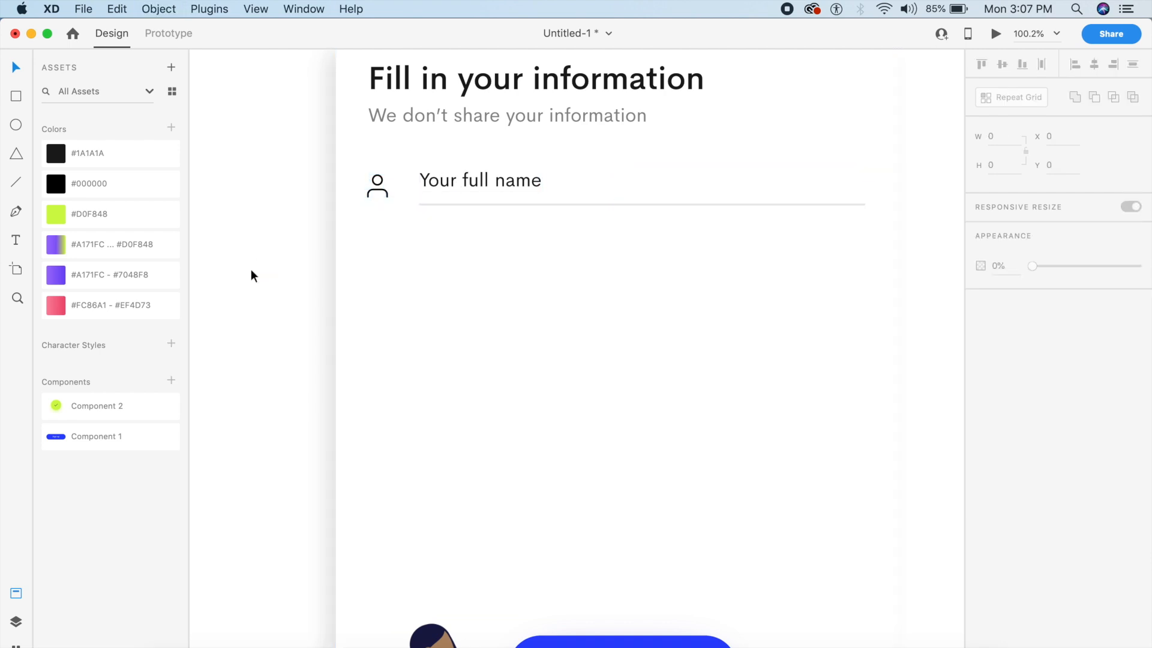
- Recolour the person icon's border inside the group to the saved colour #1A1A1A
scroll(251, 274, down, 5)
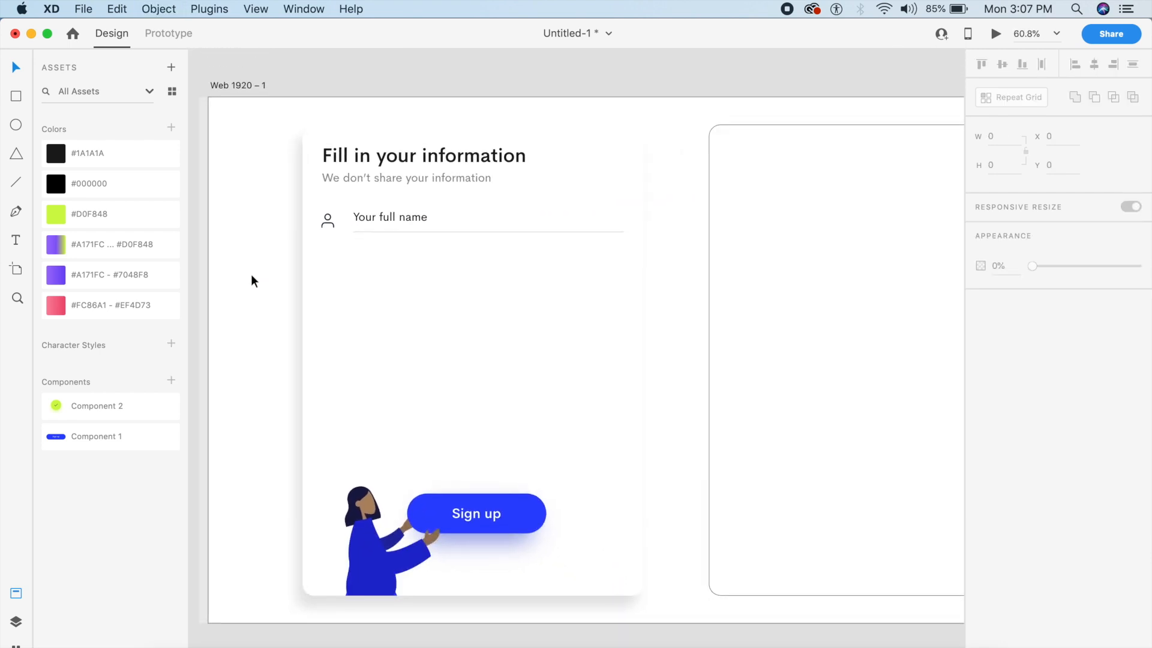
scroll(251, 281, up, 10)
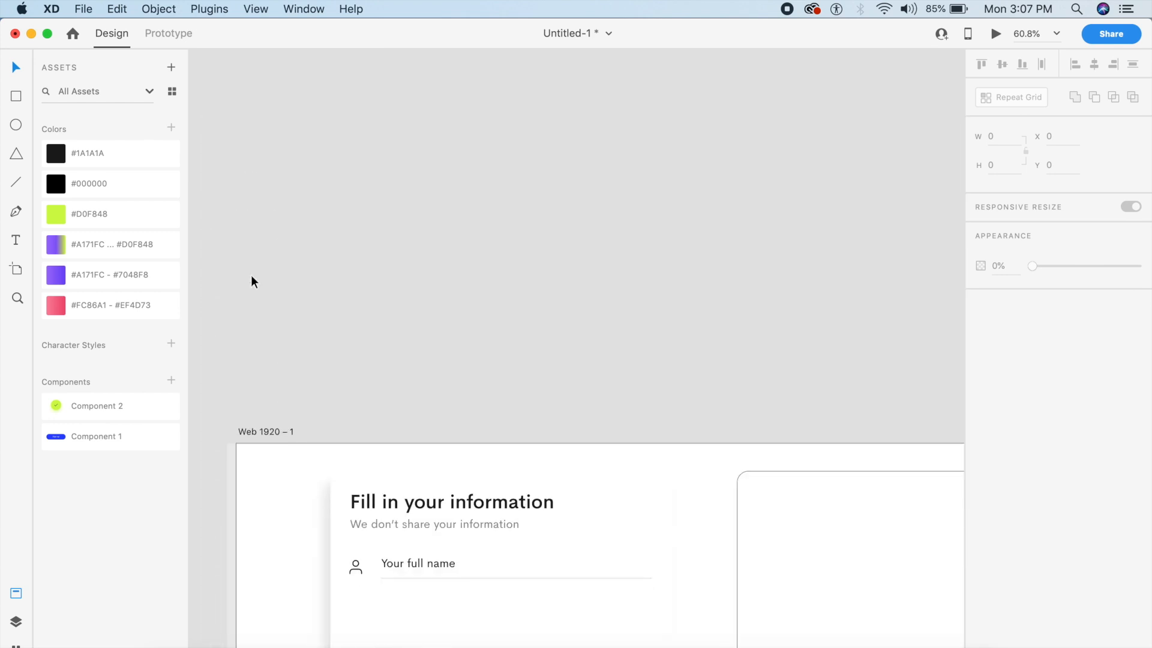
scroll(251, 280, down, 5)
scroll(251, 281, up, 10)
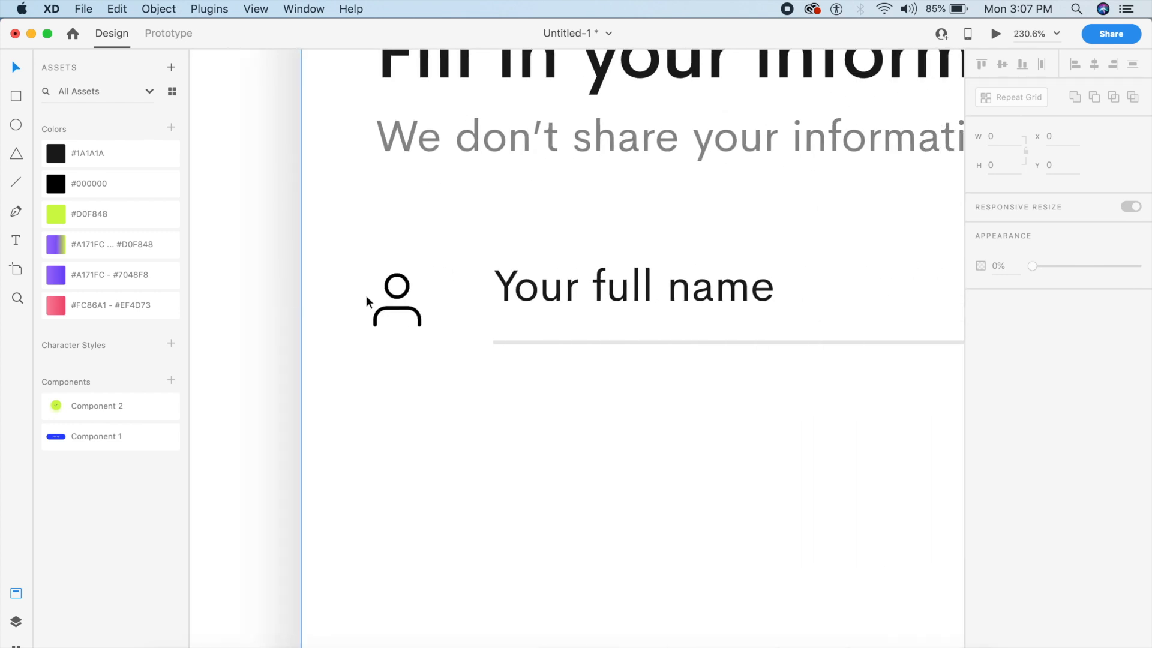
double_click(412, 312)
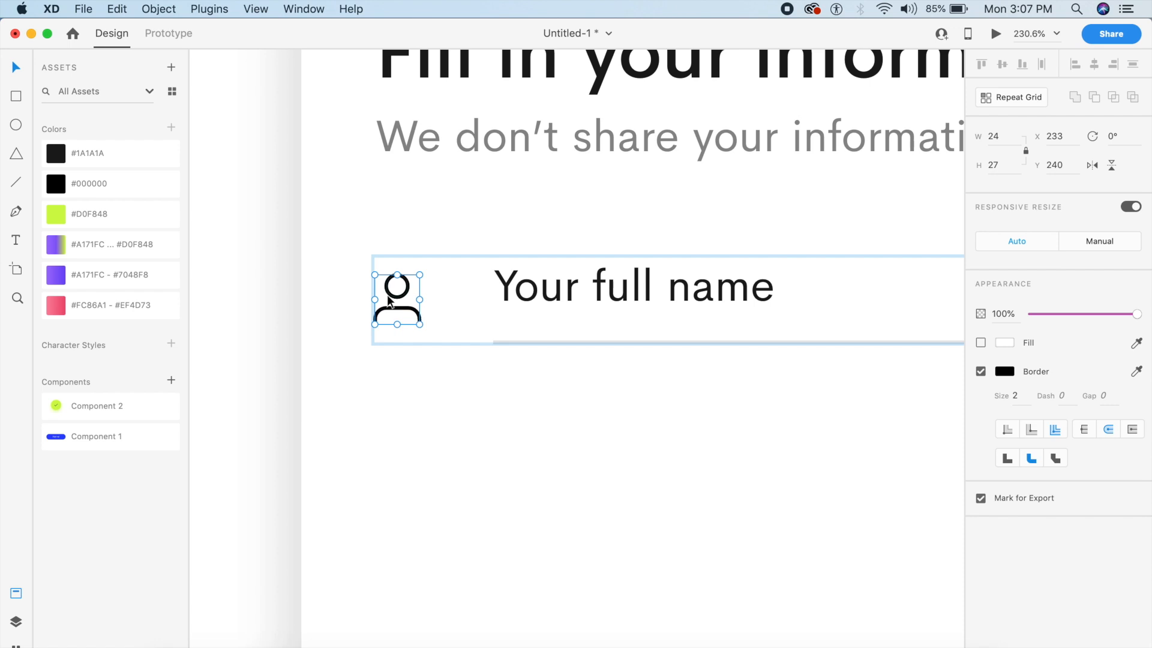
click(97, 150)
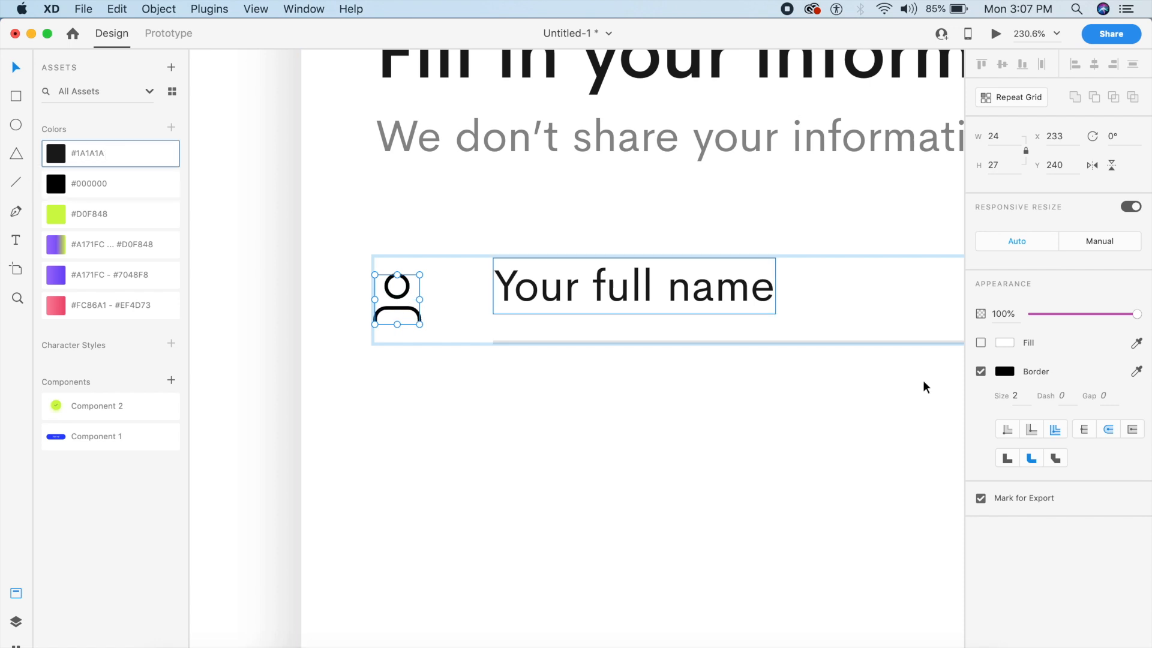
click(1135, 370)
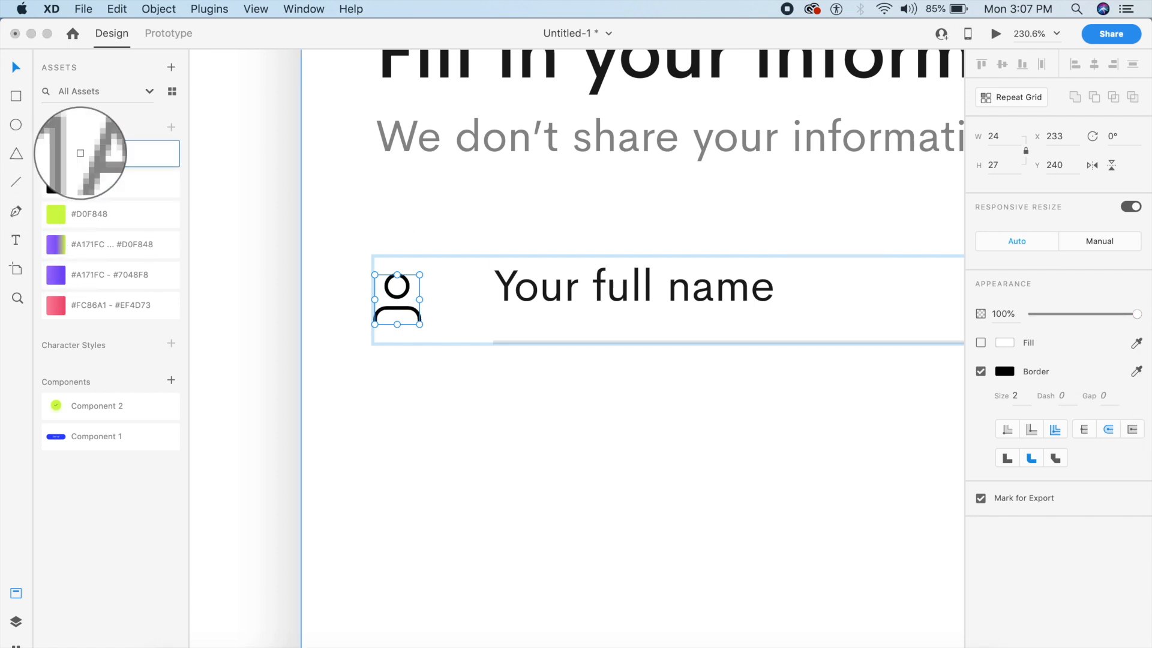
click(70, 149)
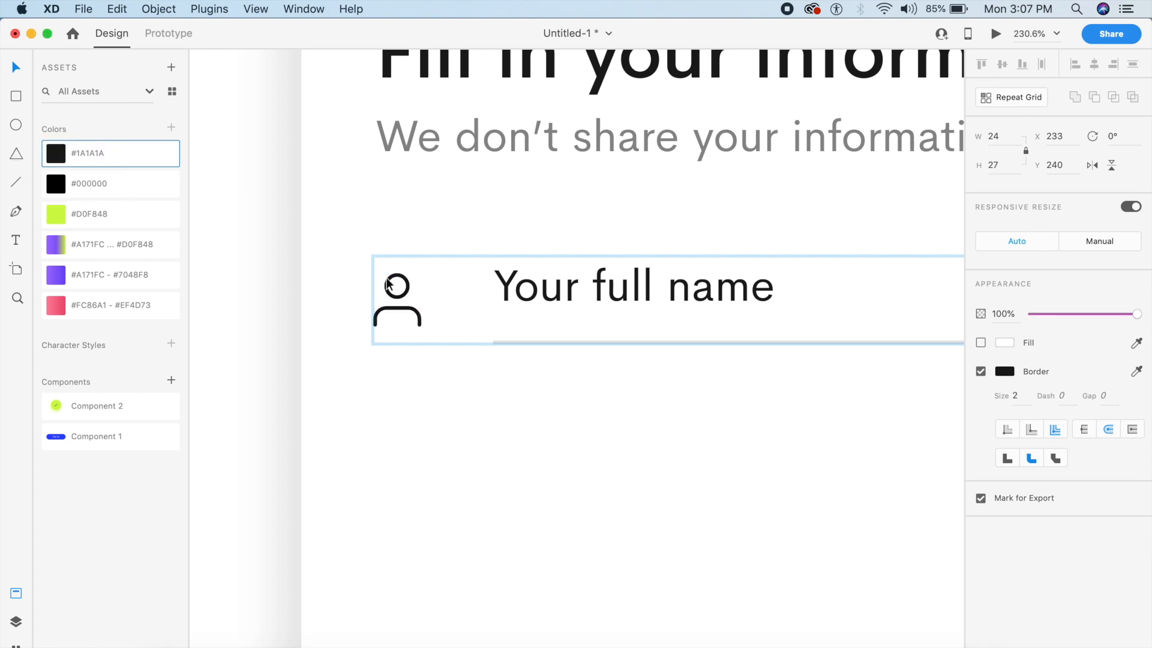
- Set the person icon's opacity to 10% and compare it with the line's opacity
click(1011, 314)
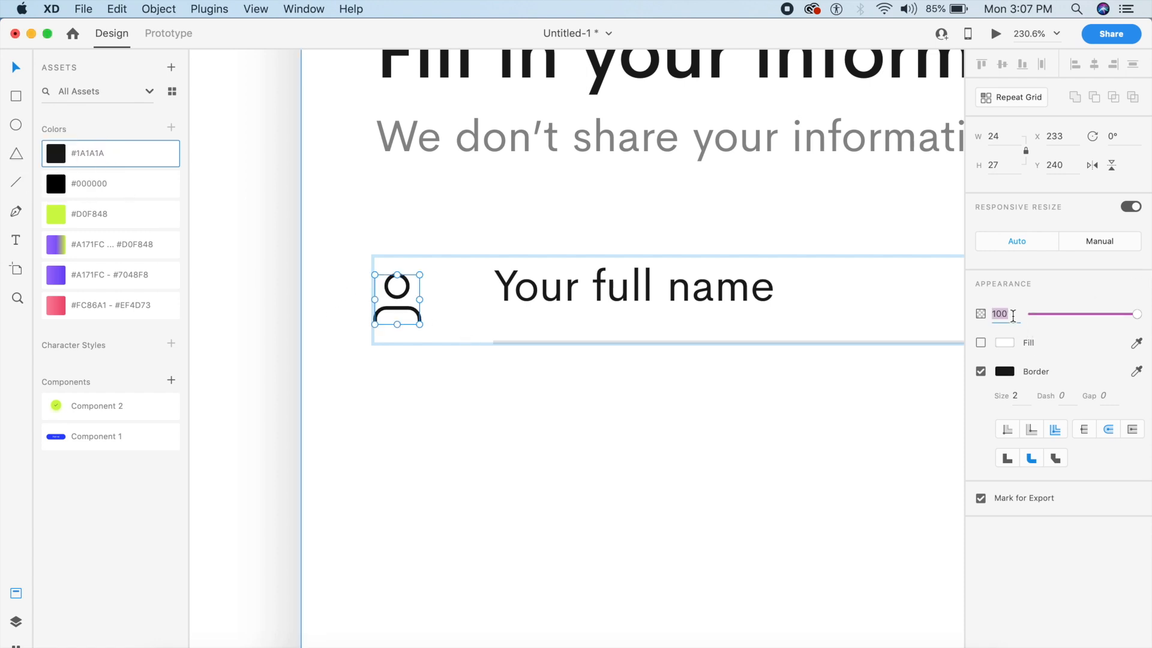
text(10)
key(Return)
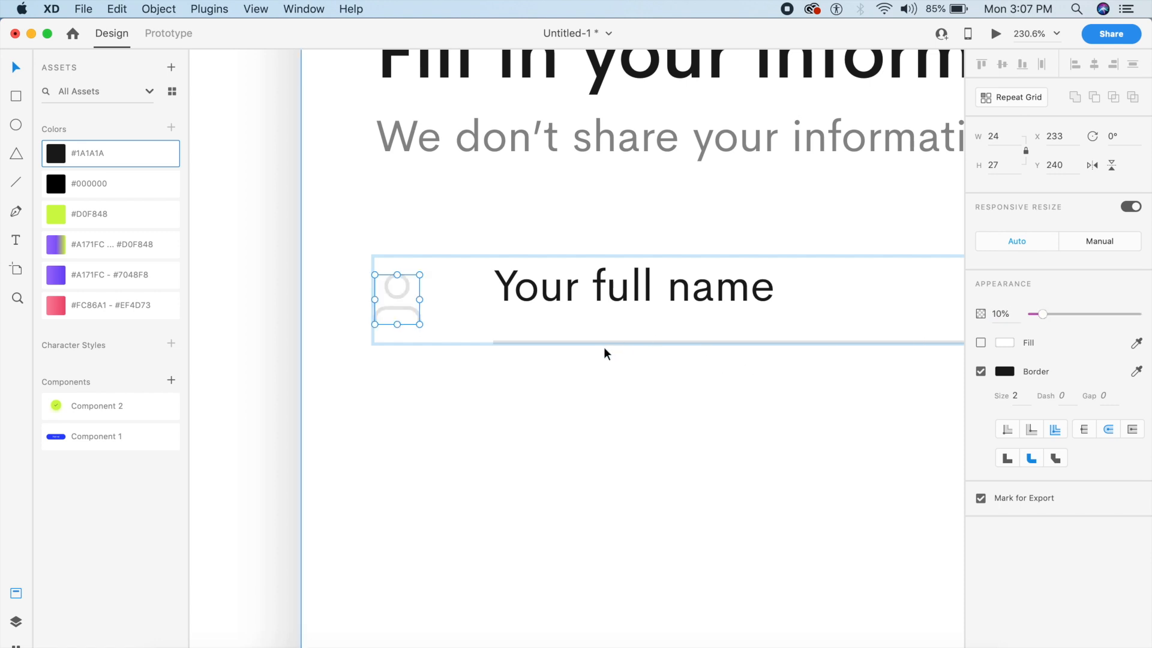
click(603, 342)
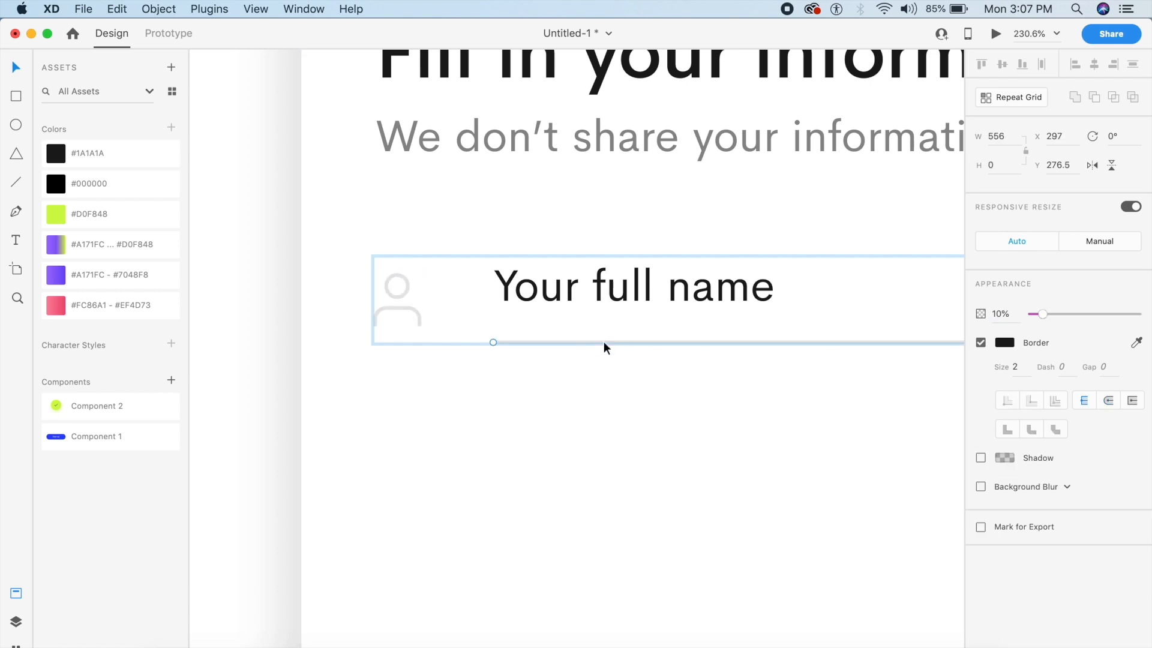
click(396, 307)
click(246, 319)
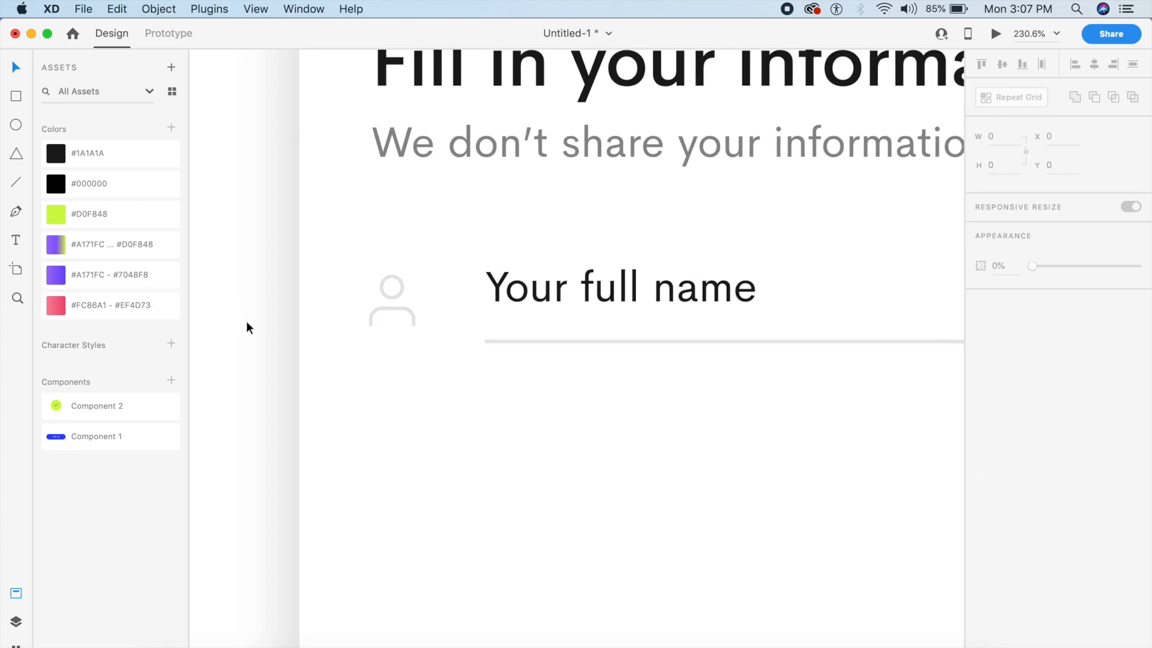
scroll(246, 322, down, 5)
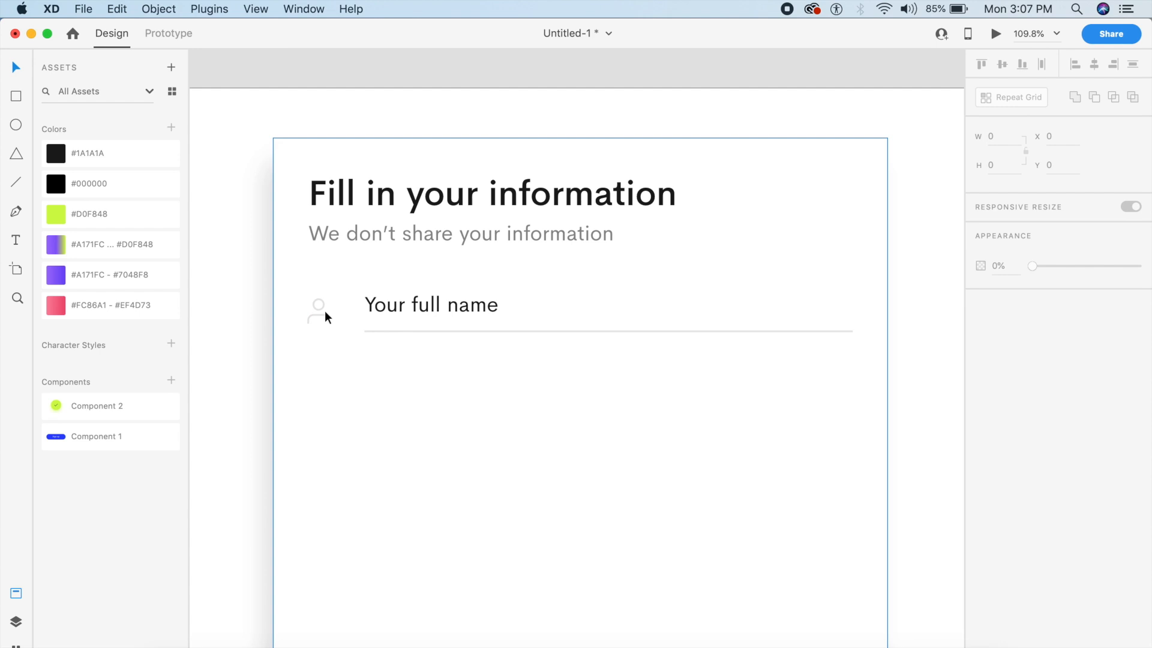
- Set the opacity of the "Your full name" placeholder text to 40%
scroll(325, 310, down, 3)
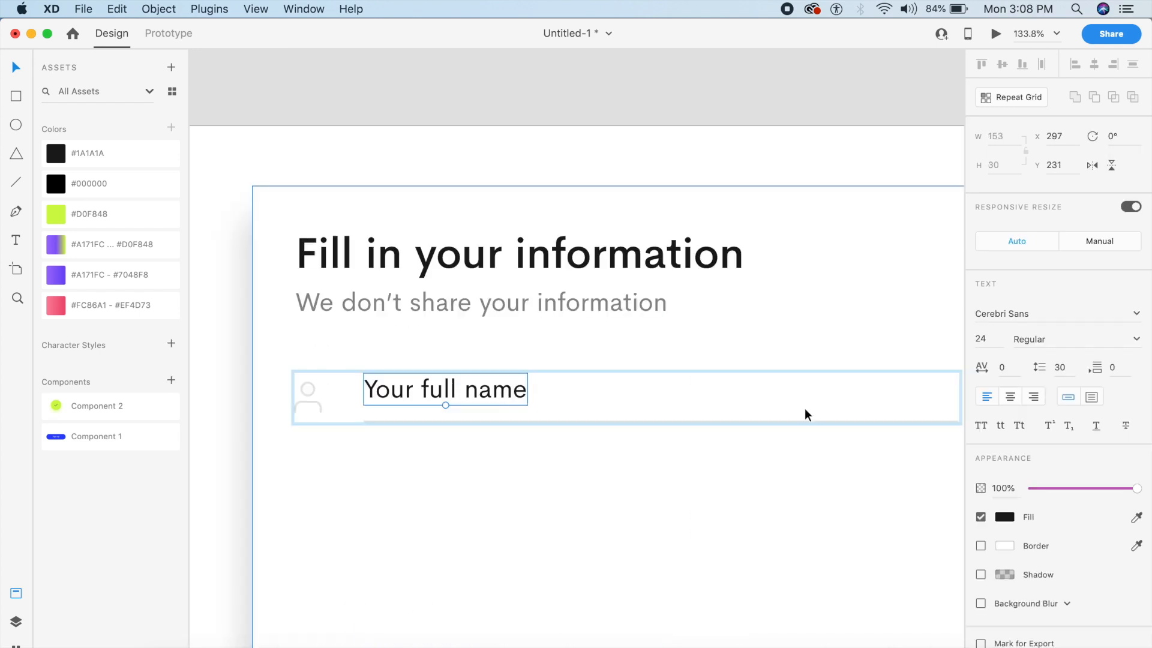
click(1018, 492)
text(40)
key(Return)
click(656, 71)
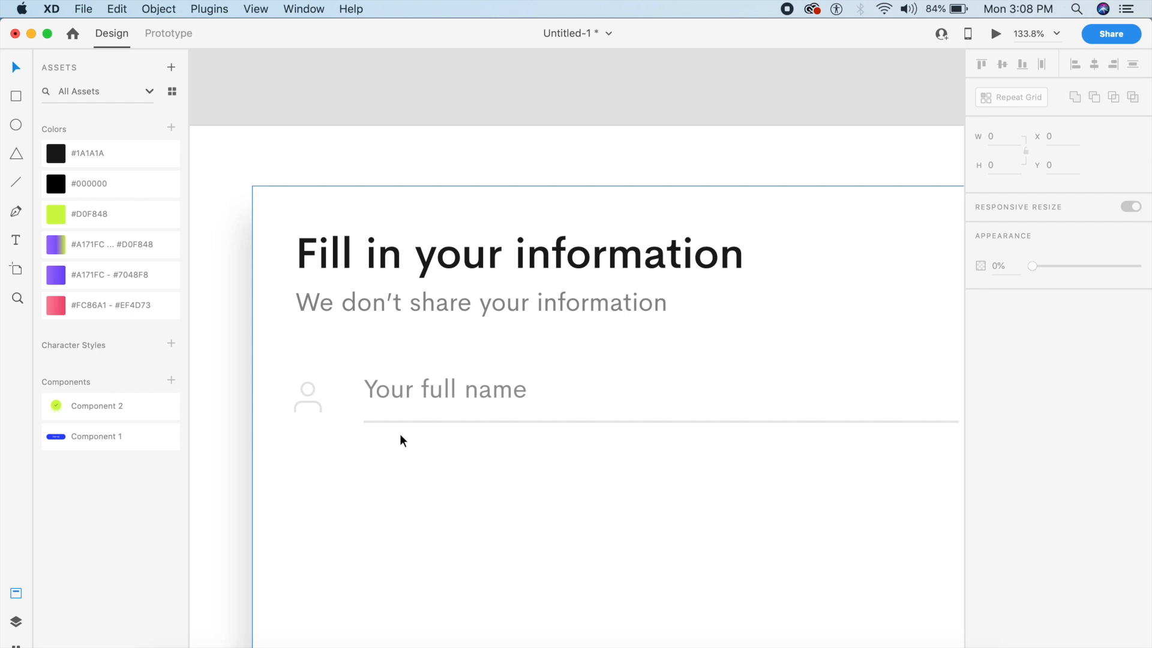
- Examine the placeholder styling and the vertical spacing between the email, sex, date of birth and password fields
scroll(399, 434, down, 3)
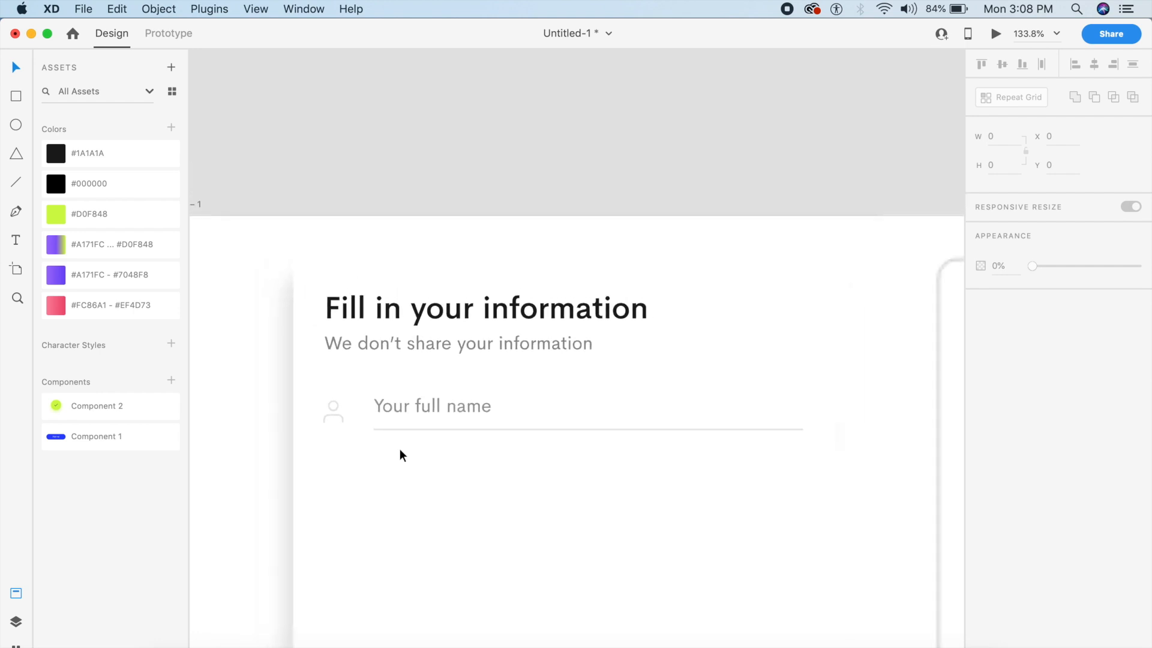
scroll(438, 411, down, 2)
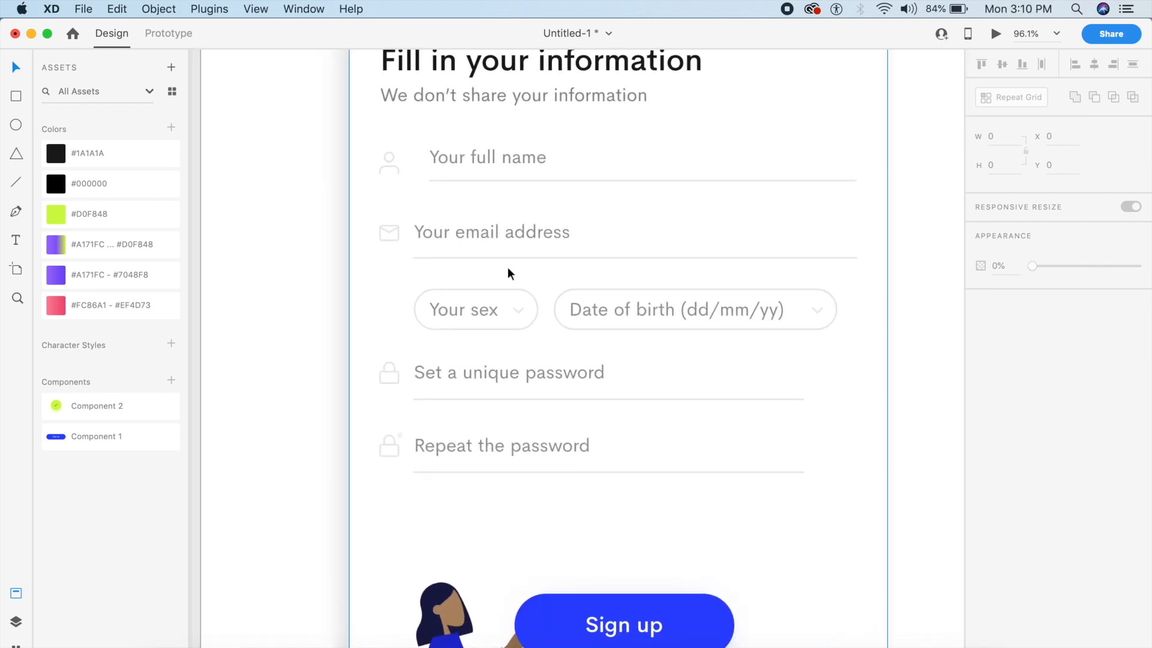
double_click(481, 233)
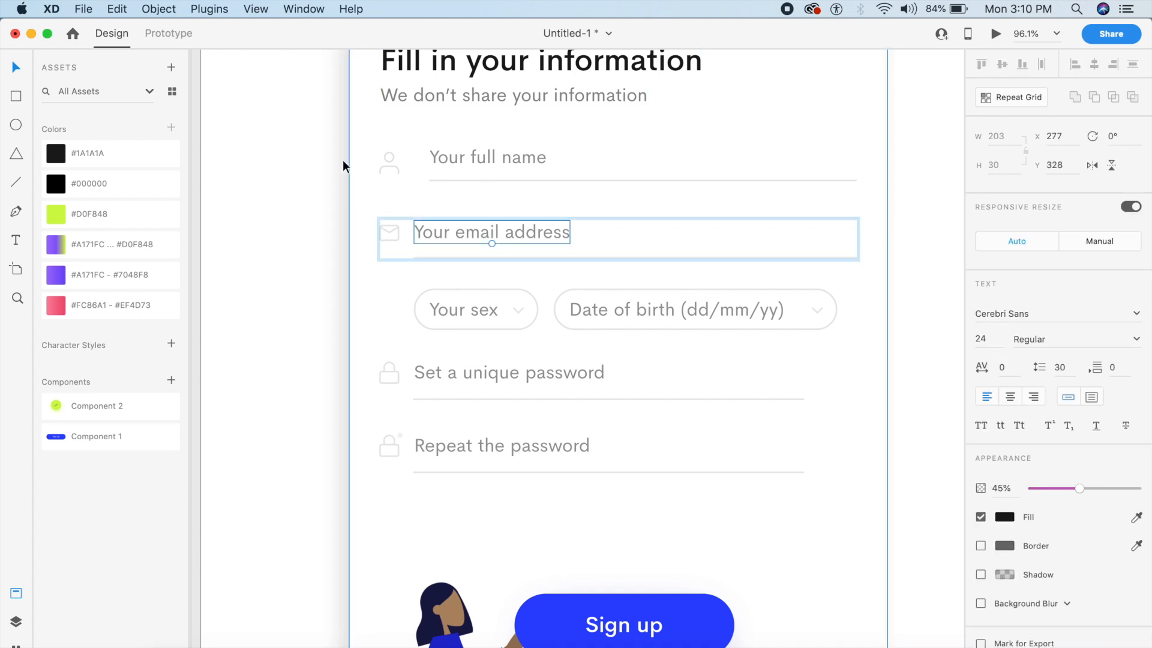
click(315, 264)
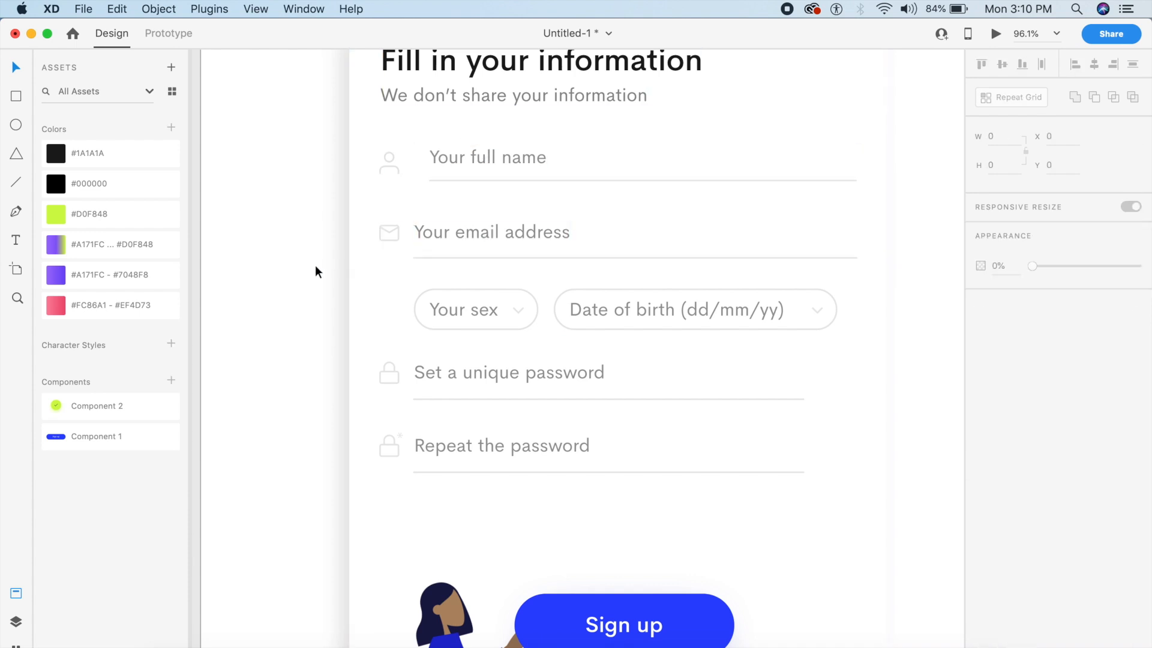
click(440, 237)
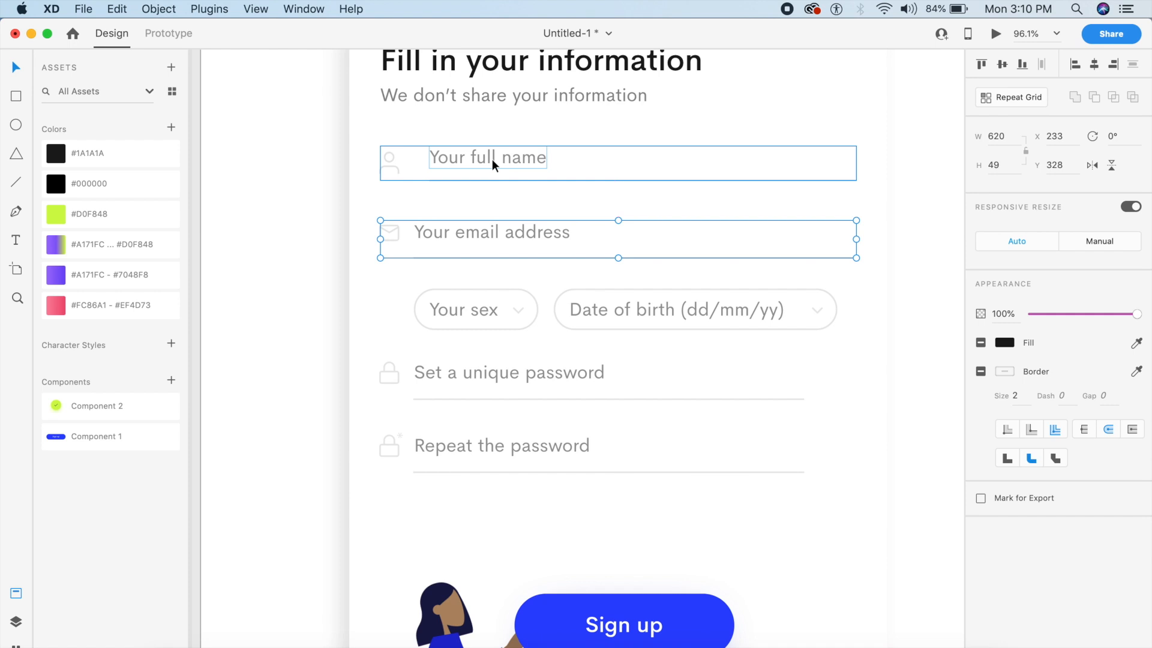
click(463, 300)
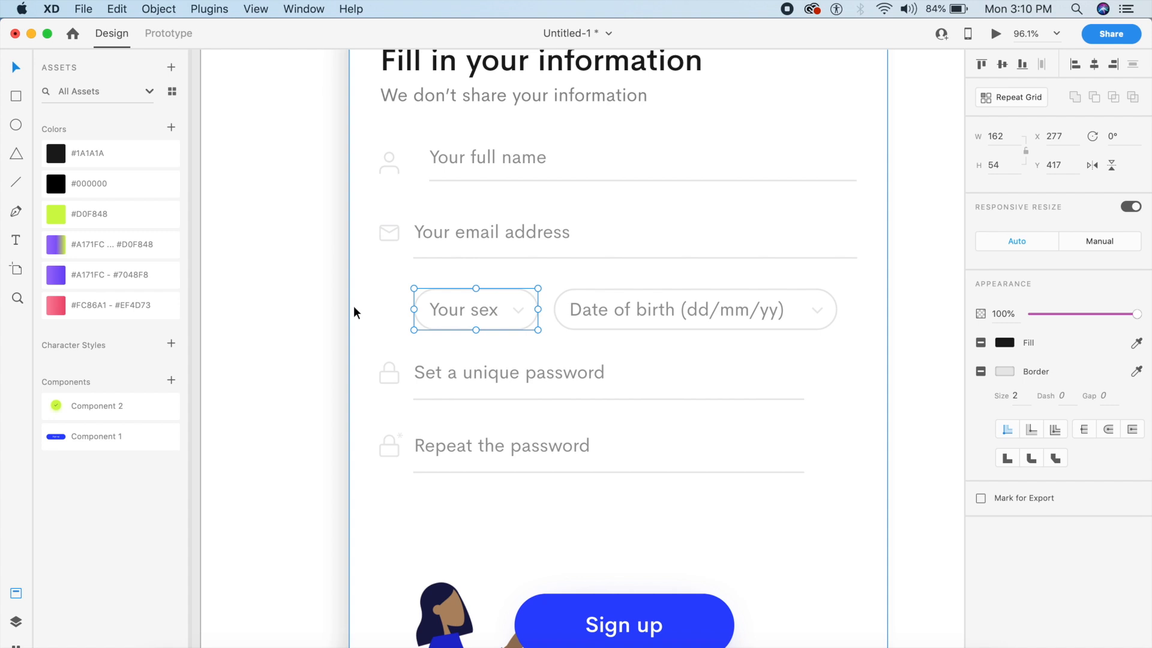
click(386, 294)
click(462, 316)
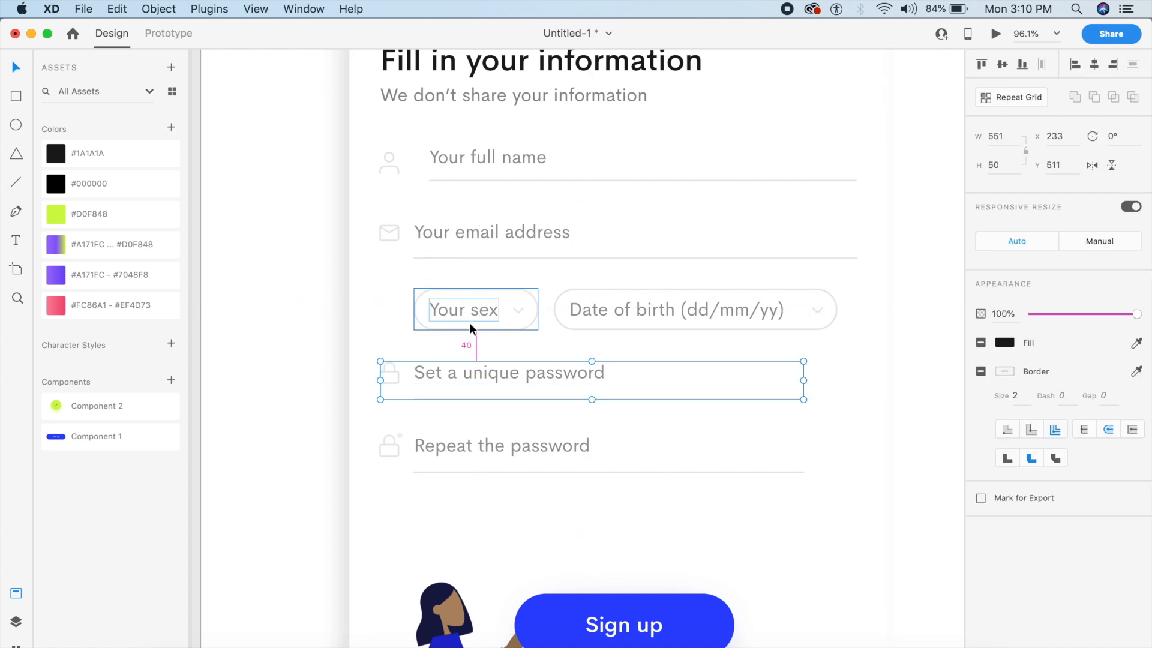
click(302, 304)
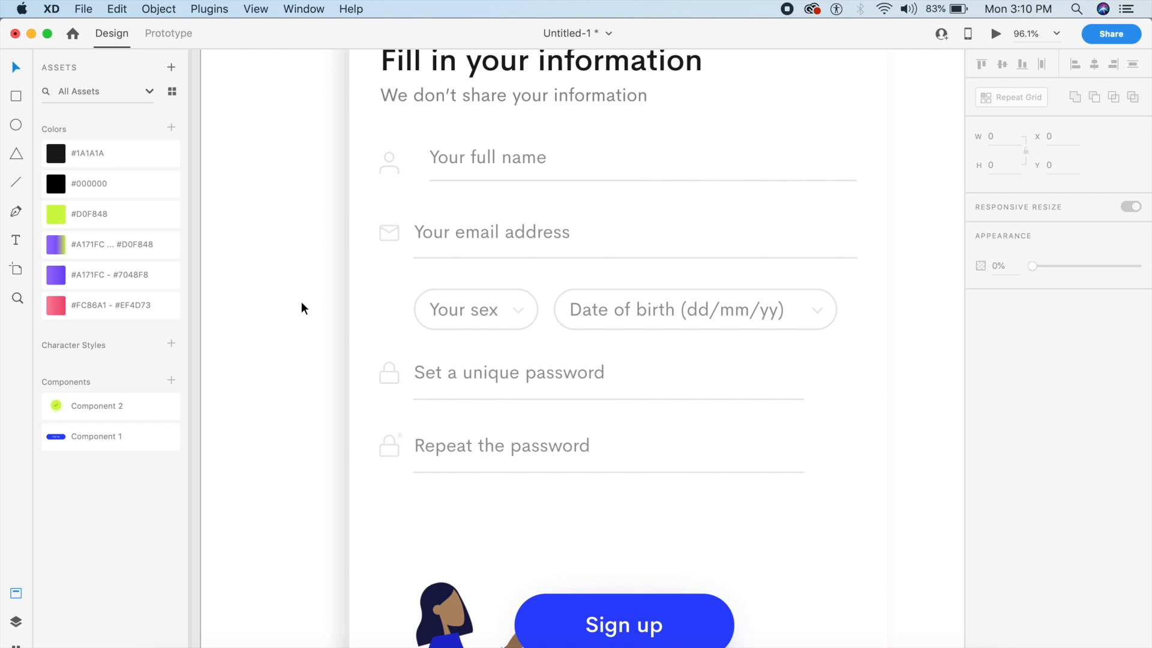
- Select the email, sex, date of birth and both password fields together and shift them slightly up towards the full name field
click(478, 240)
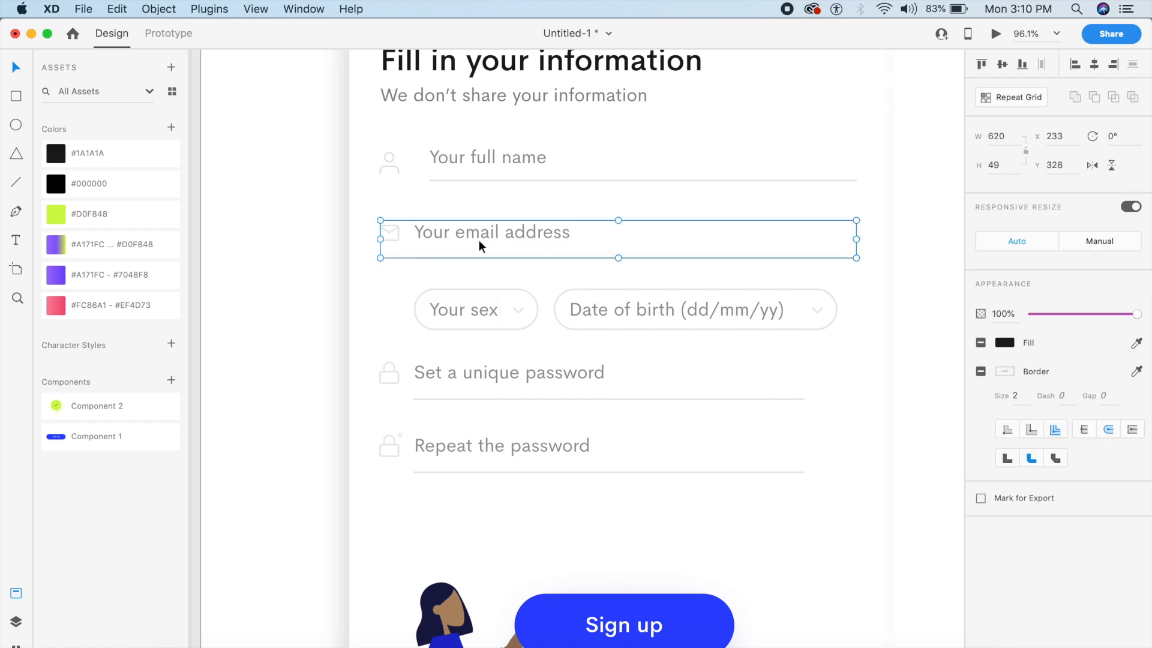
shift+click(474, 318)
shift+click(660, 322)
shift+click(499, 366)
shift+click(473, 450)
scroll(806, 422, up, 3)
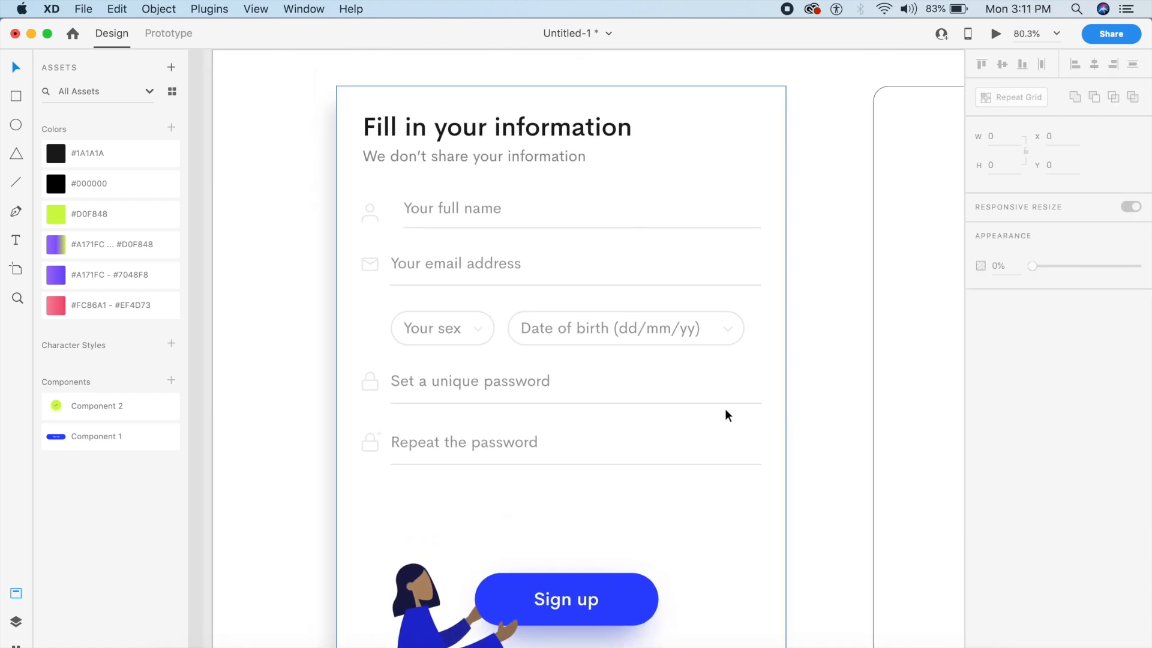
- Review the form's input fields and dropdowns down to the figure holding the "Sign up" button
click(452, 330)
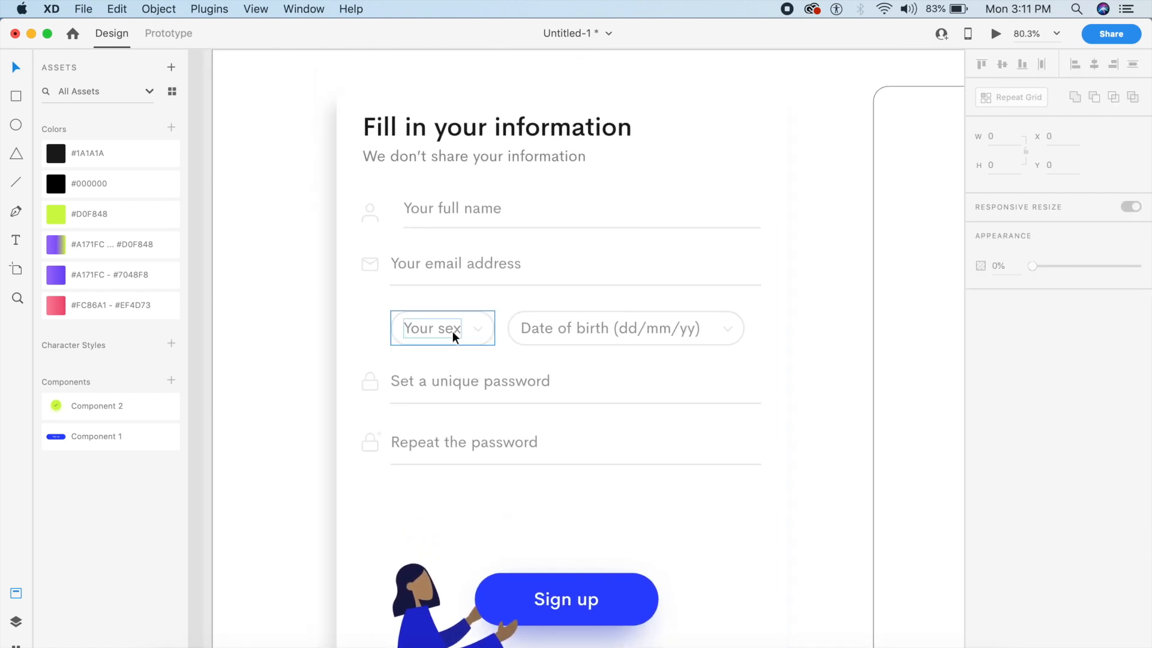
scroll(452, 329, up, 3)
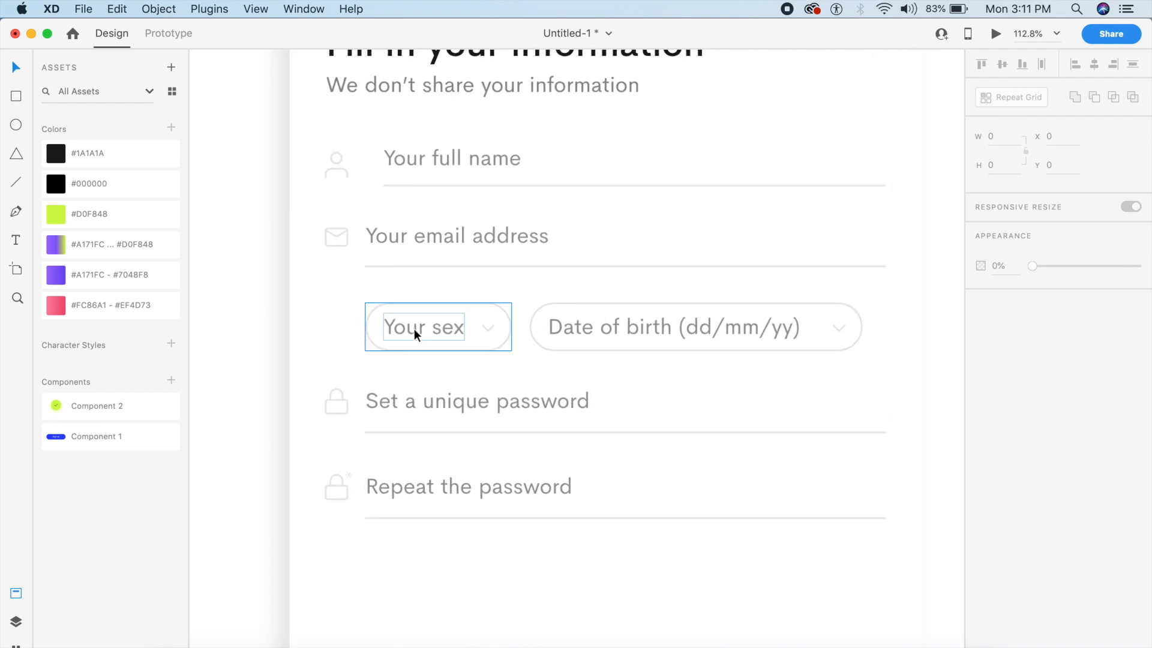
scroll(414, 329, down, 5)
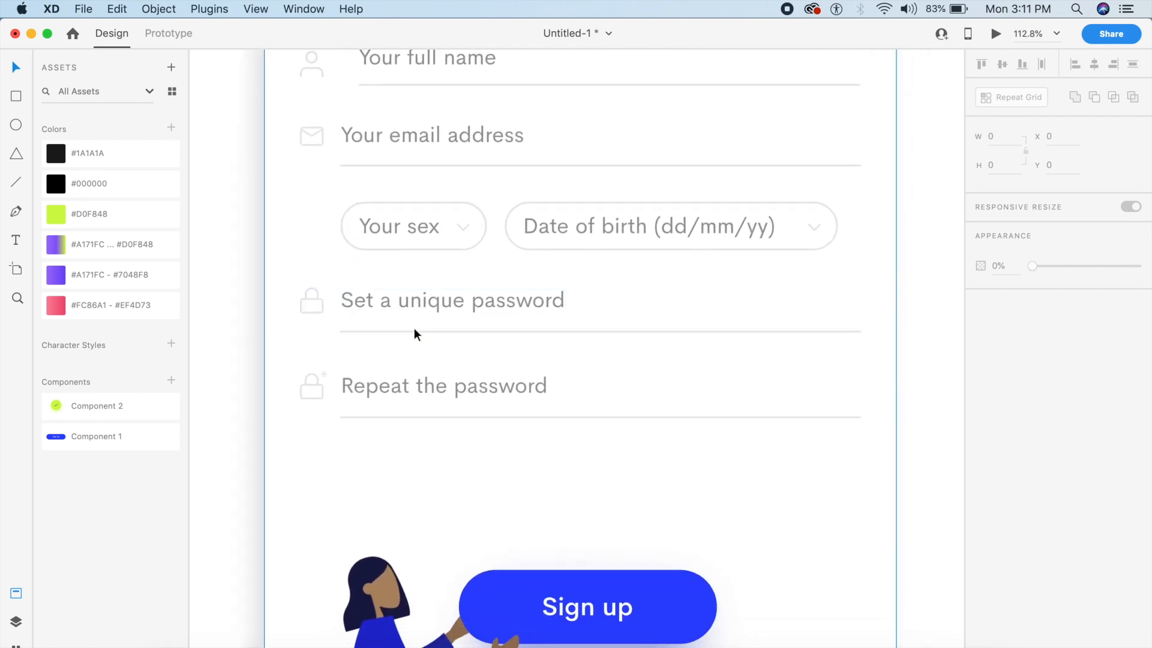
scroll(414, 333, down, 2)
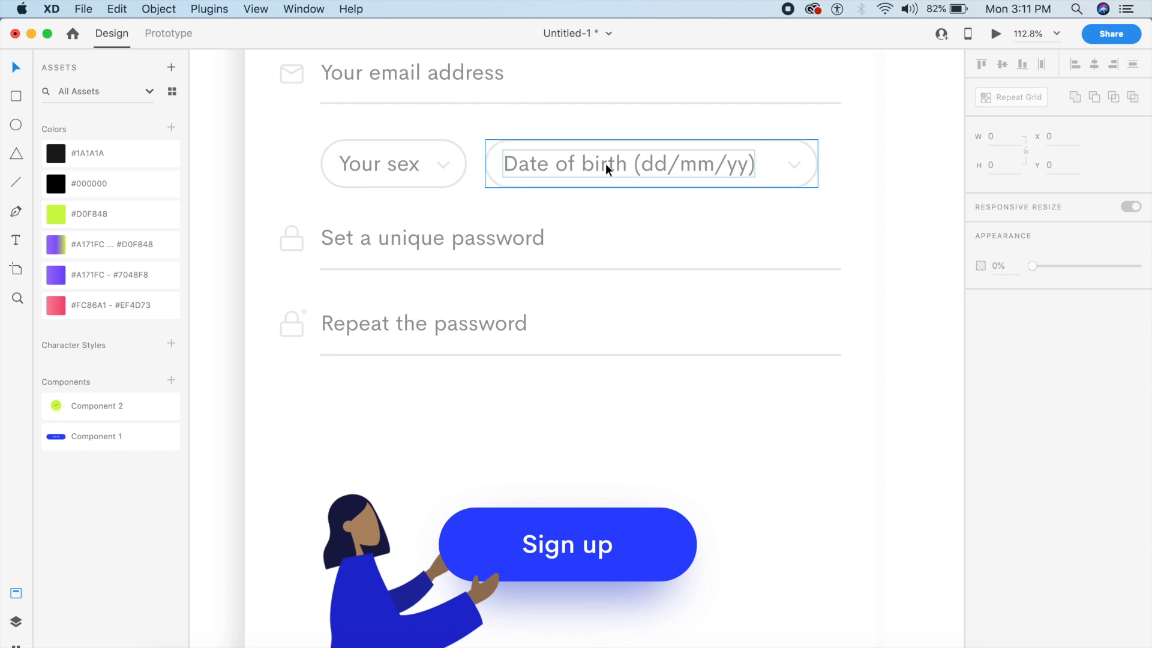
scroll(669, 225, down, 3)
scroll(670, 226, up, 2)
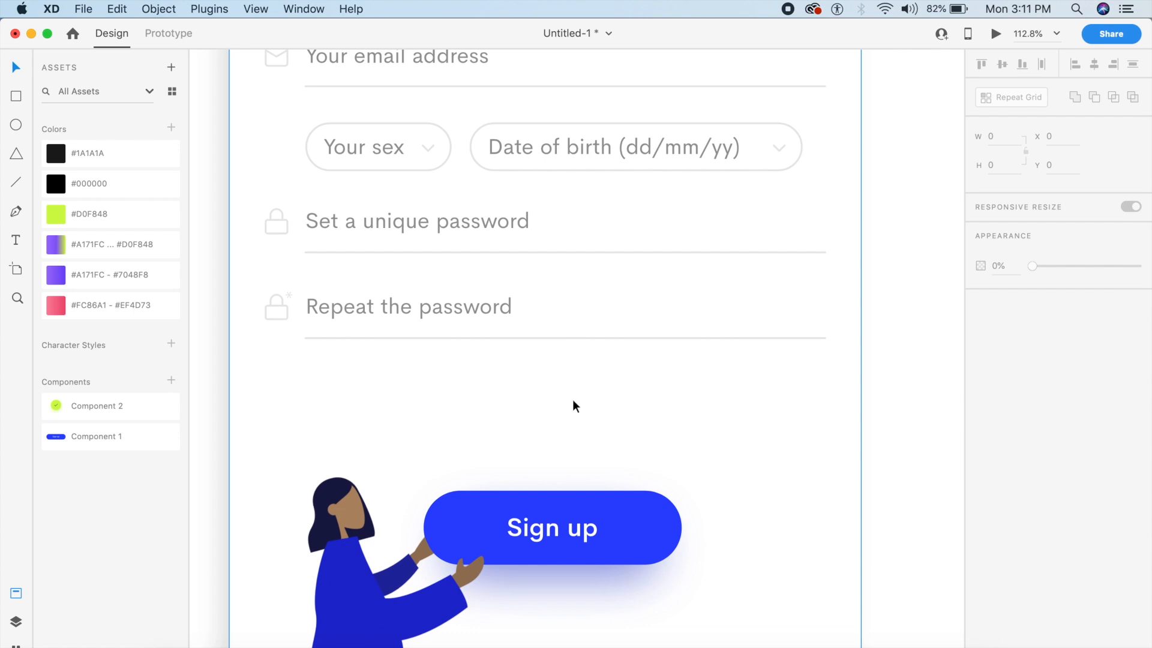
- Draw a small square below the "Repeat the password" field and set its size to 24 by 24
key(r)
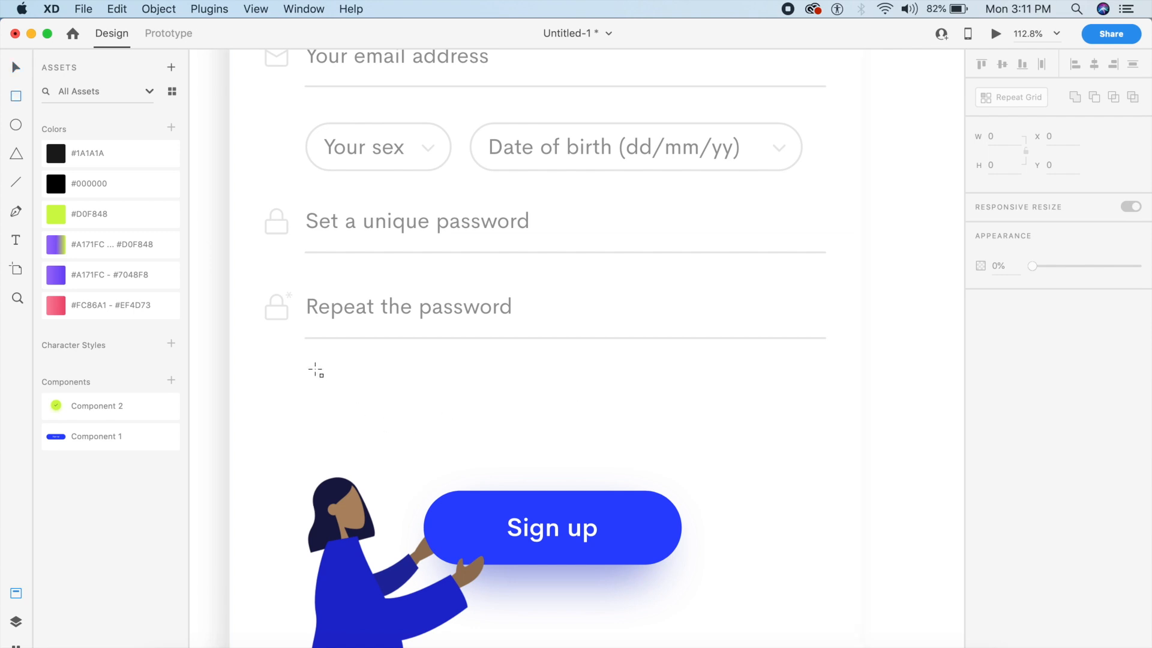
drag(374, 387, 391, 402)
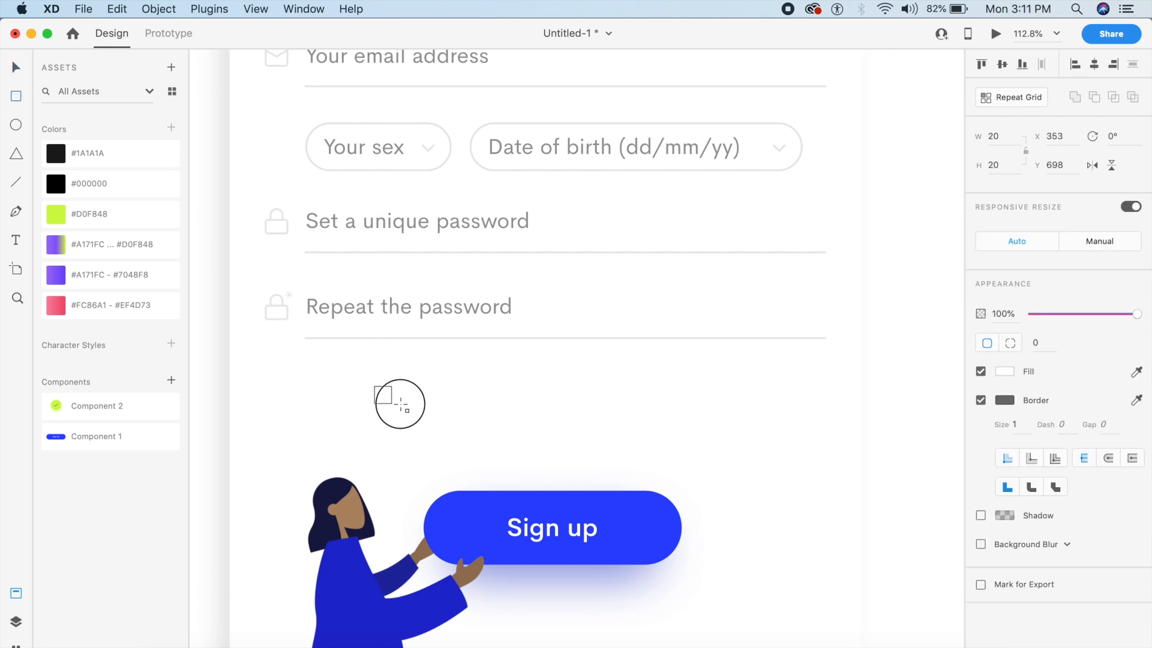
key(Escape)
drag(393, 406, 392, 400)
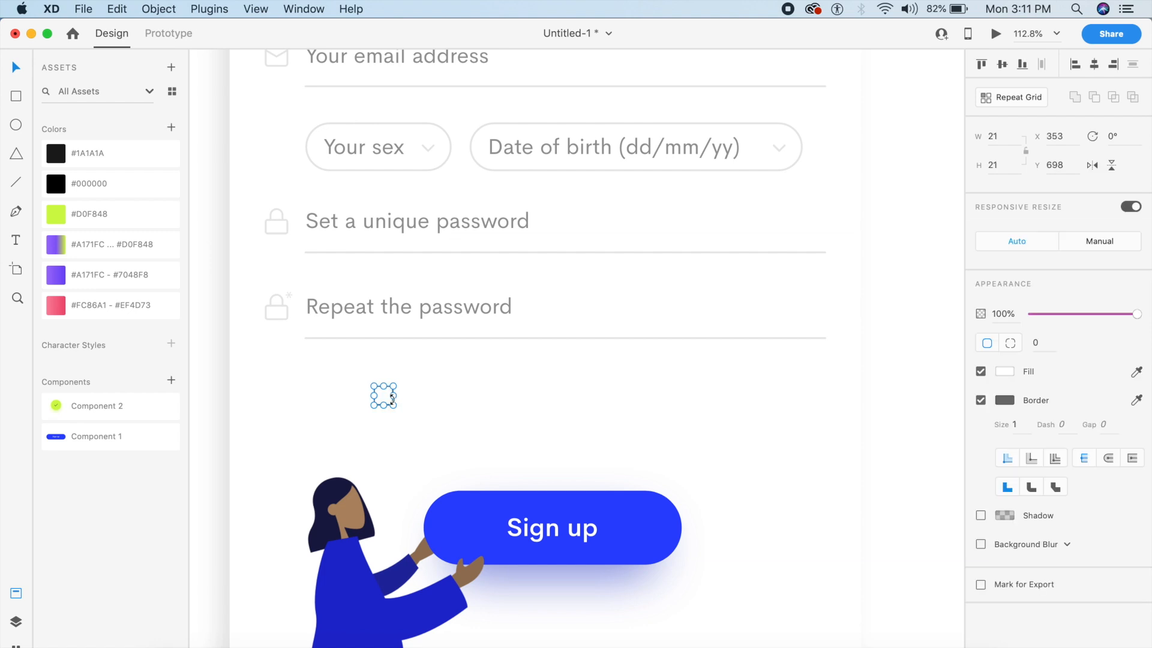
click(1009, 142)
text(24)
key(Return)
- Give the square a corner radius of 4 and a border size of 2, and remove its fill
text(12)
key(Return)
text(8)
key(Return)
text(4)
key(Return)
text(2)
key(Return)
click(981, 373)
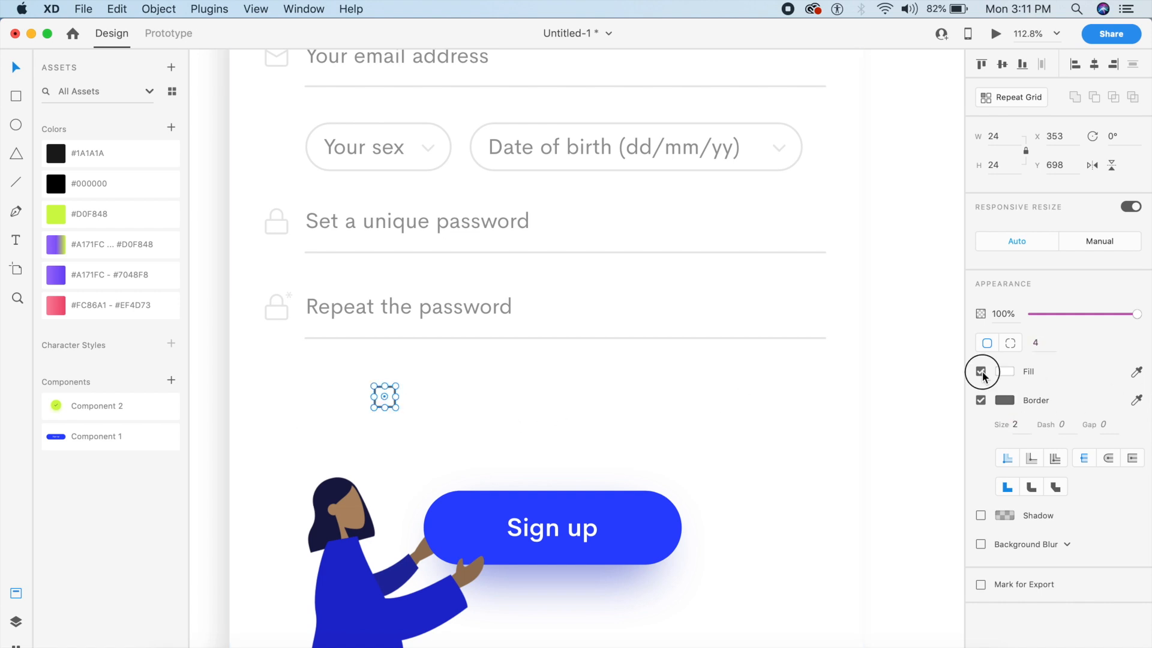
- Colour the square's border with the #1A1A1A swatch at 45% opacity
click(1006, 401)
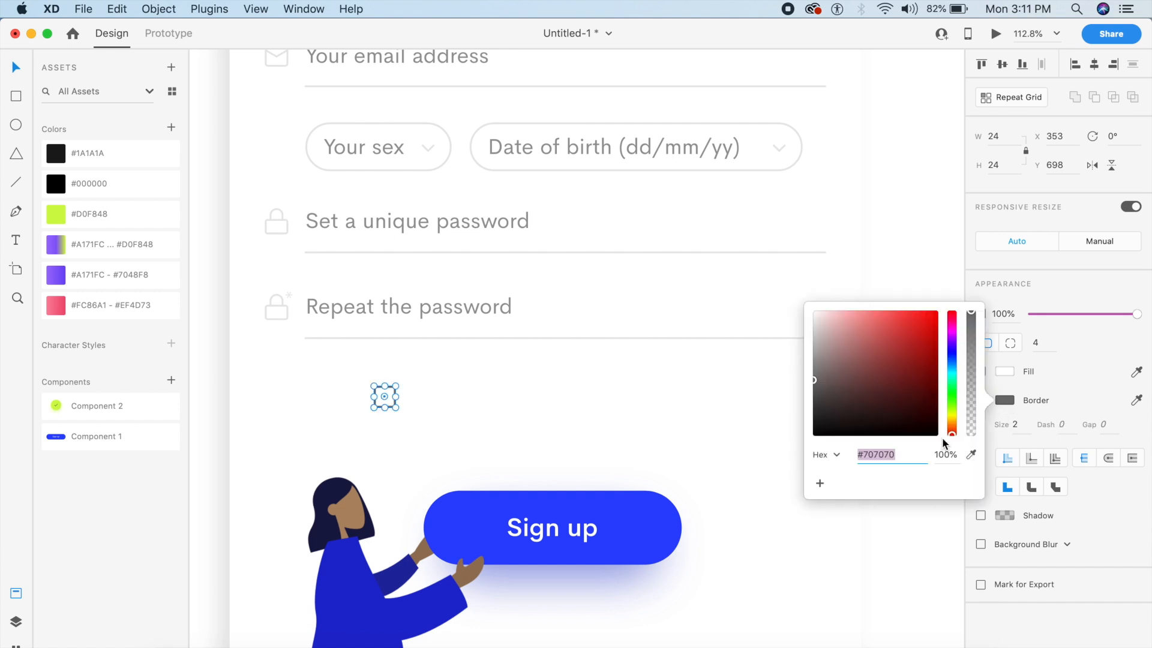
click(970, 455)
click(56, 157)
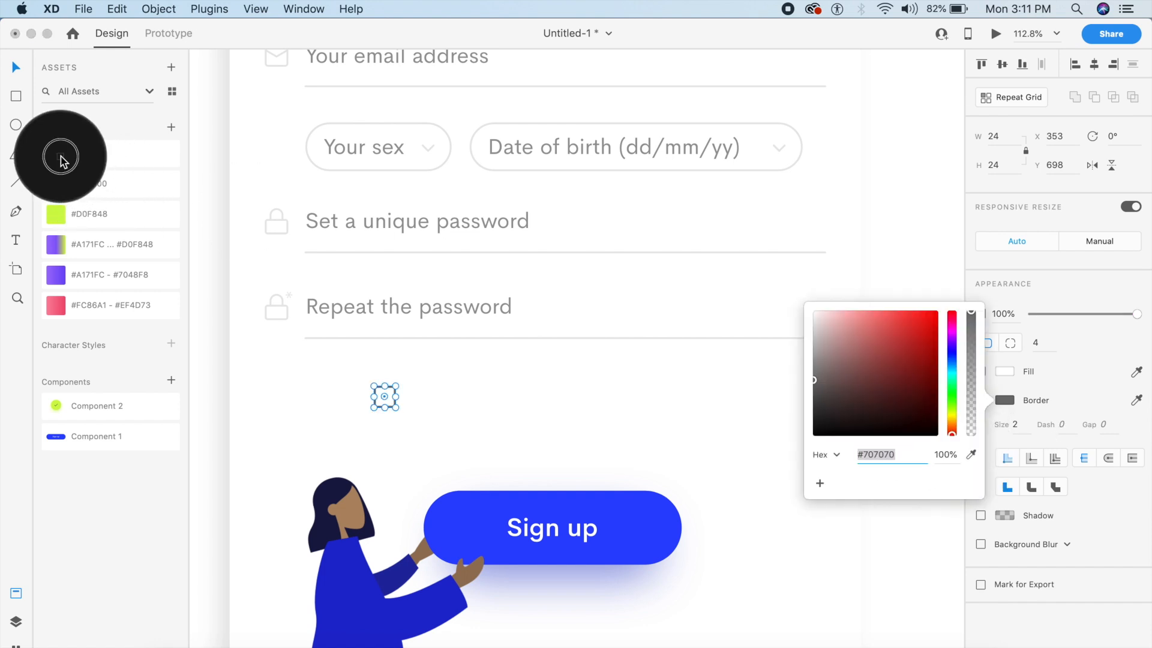
click(946, 454)
text(45)
key(Return)
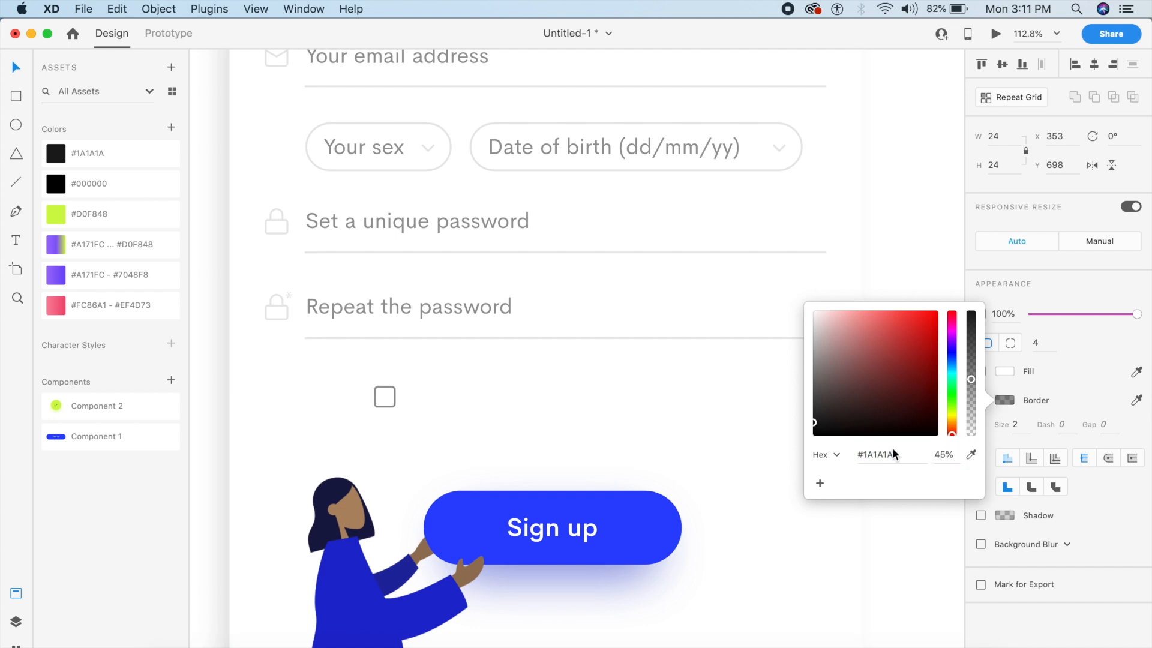
- Move the checkbox square nearer the card's left edge and add the label "I accept the Terms and Condition" beside it
click(200, 451)
drag(395, 395, 344, 395)
click(359, 392)
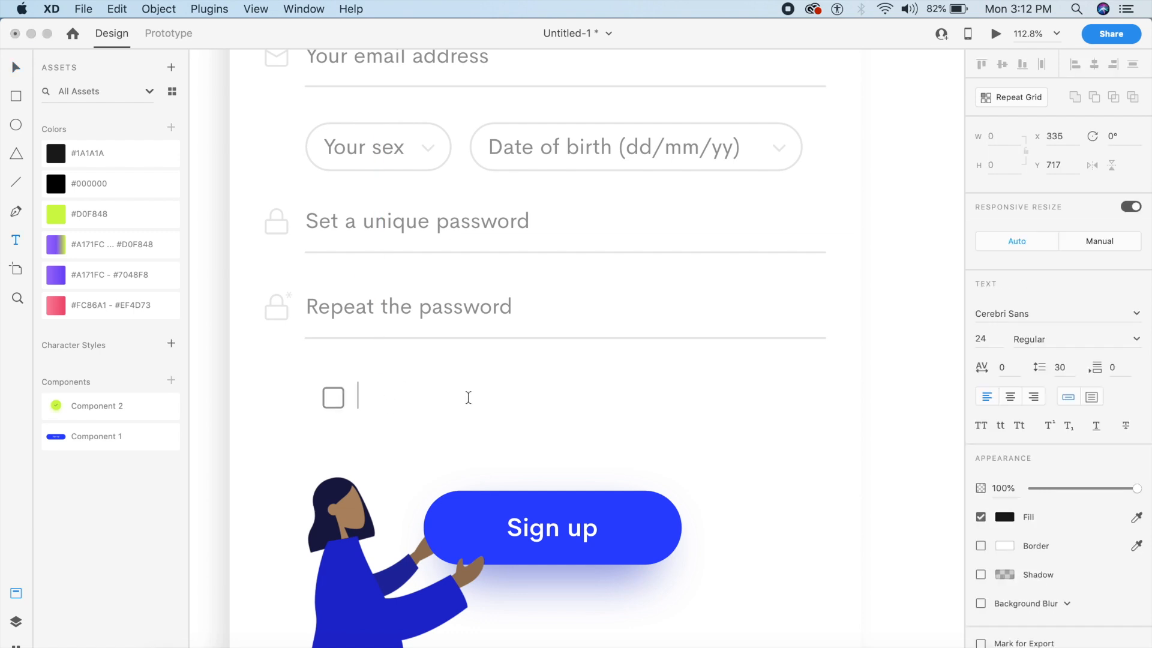
text(I accept the tea)
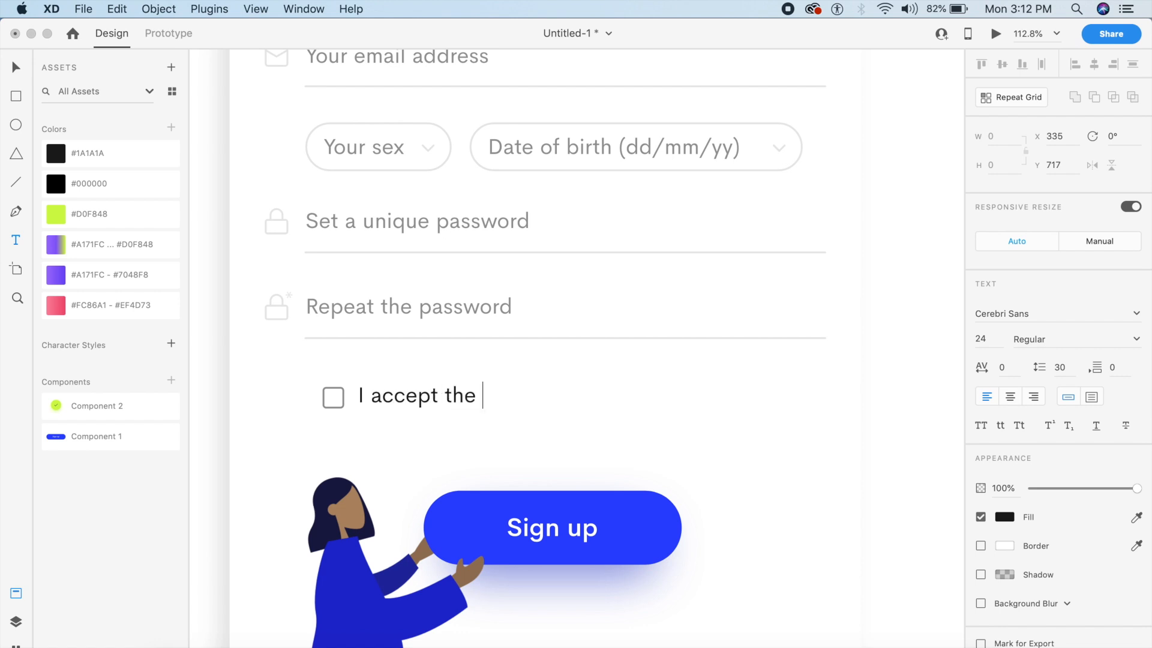
key(BackSpace)
key(BackSpace)
key(BackSpace)
text(Terms and Condi)
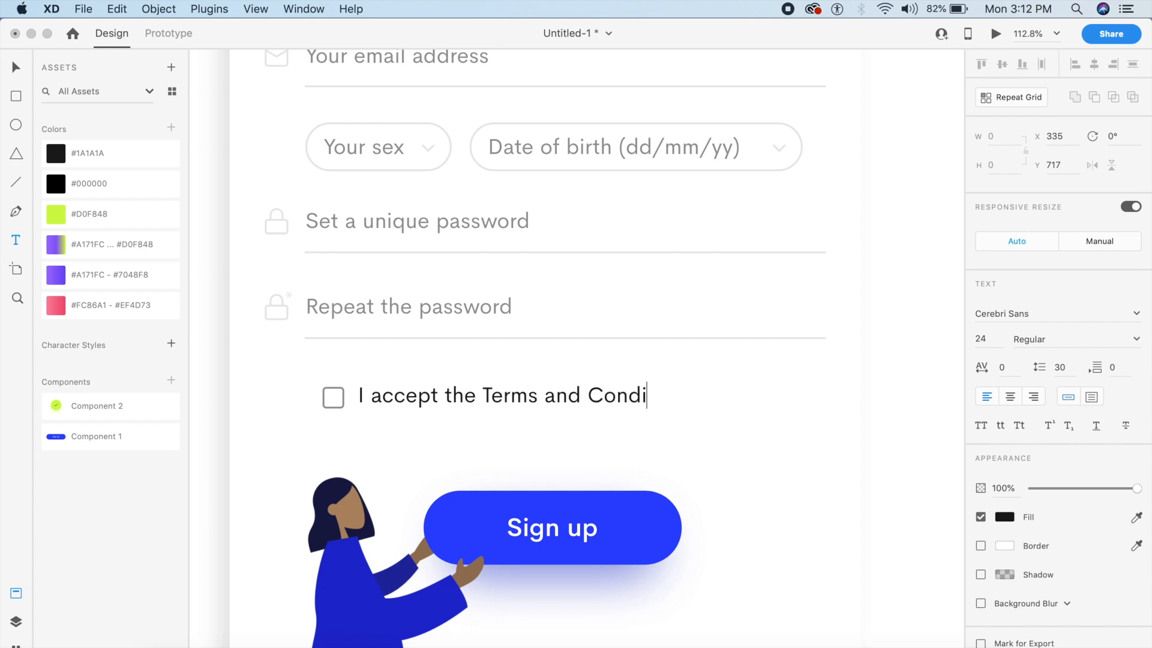
text(tion)
- Style the words "Terms and Condition" as a link with the blue fill #1FC3FF and an underline
drag(482, 396, 687, 394)
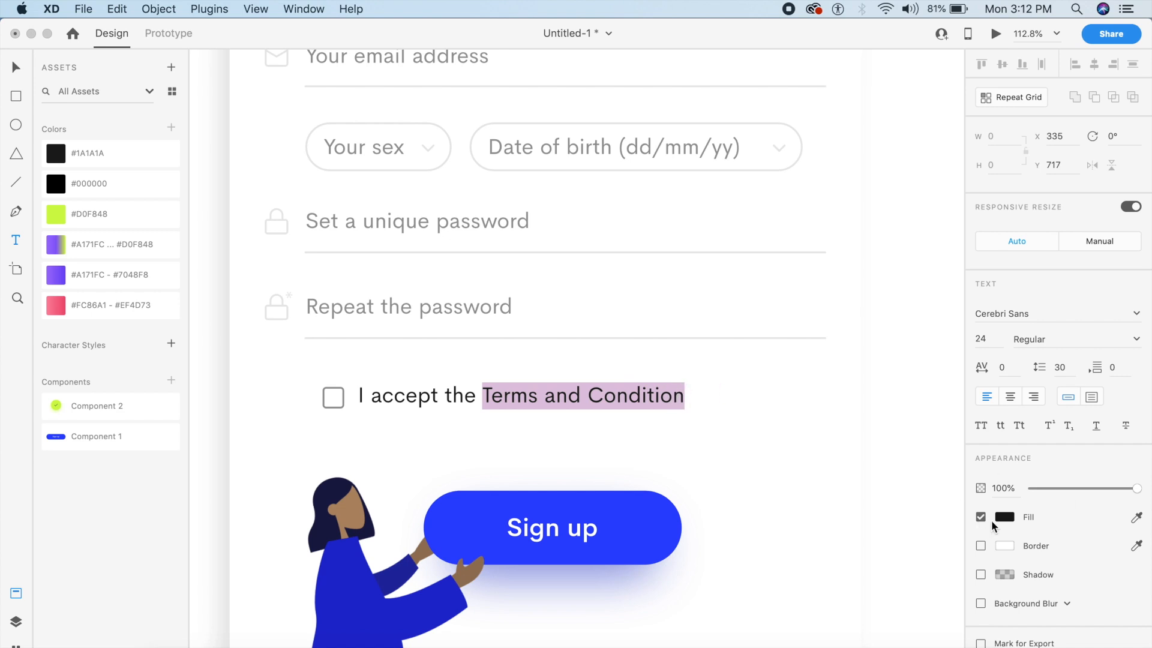
click(1003, 516)
drag(954, 496, 923, 399)
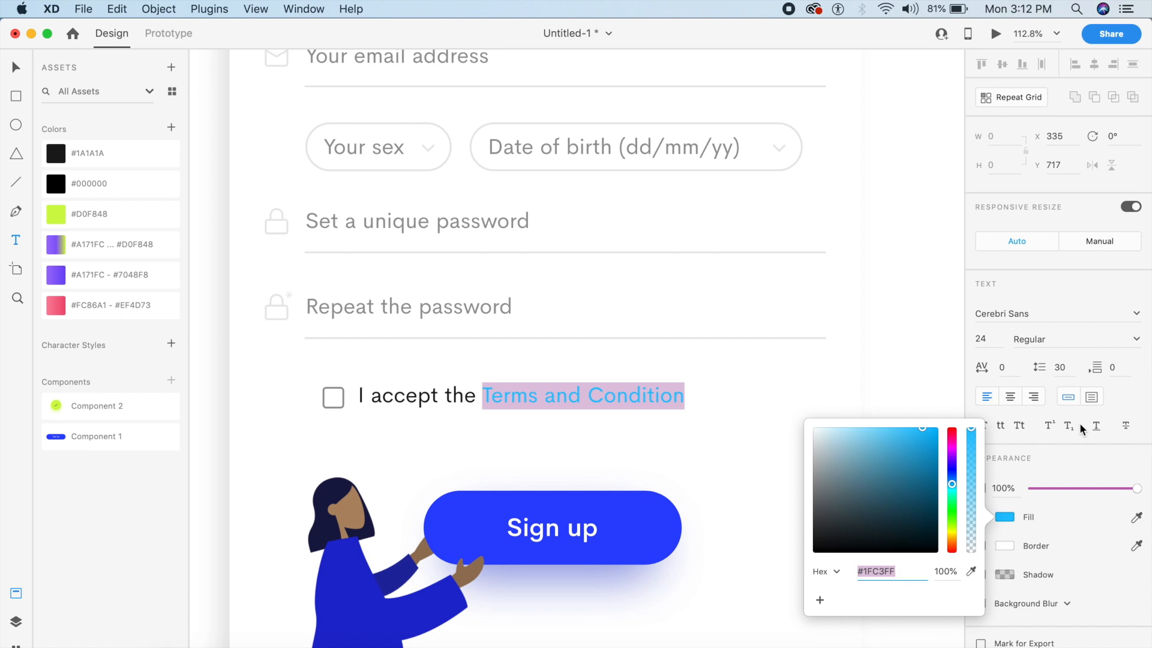
click(1111, 408)
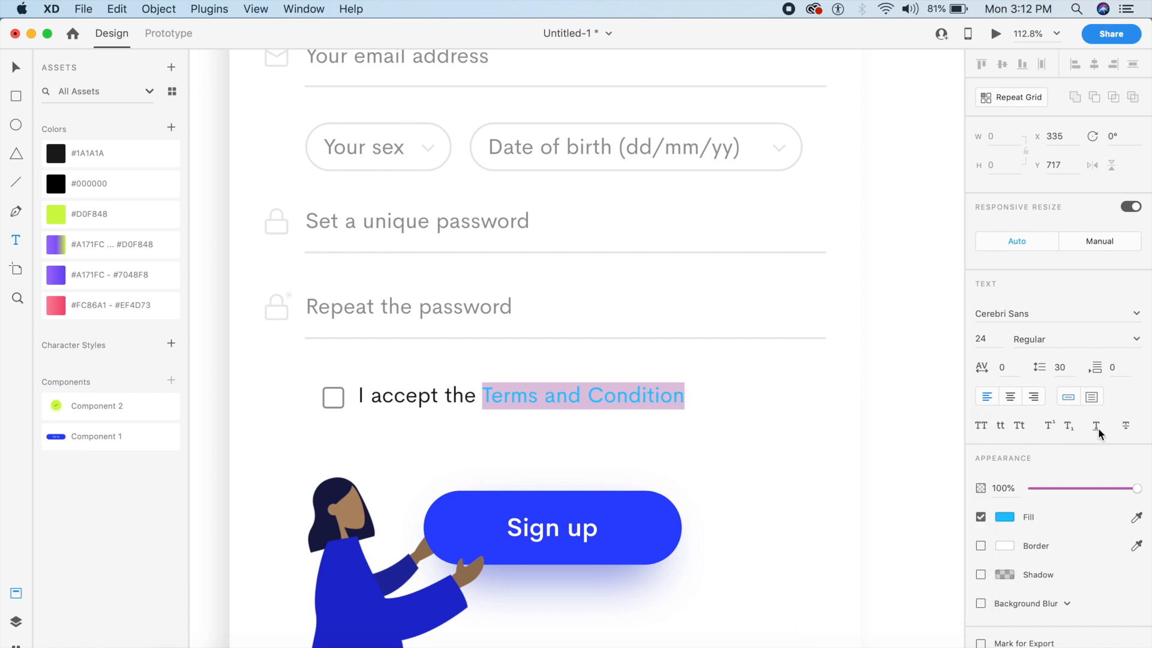
click(1098, 427)
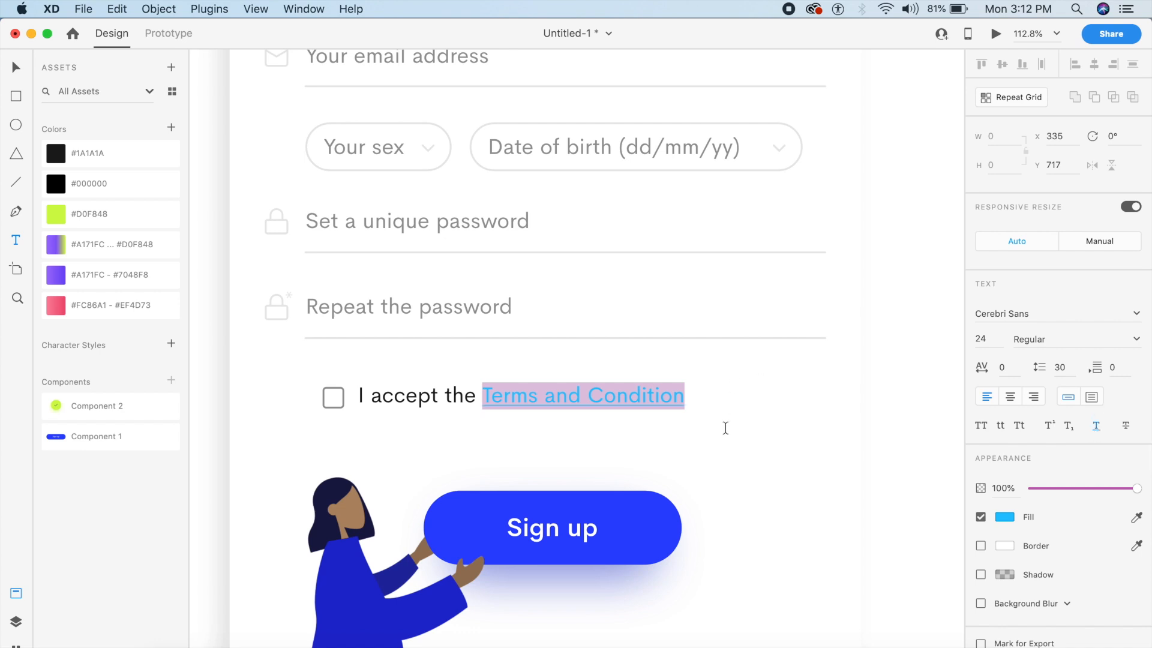
key(Escape)
key(v)
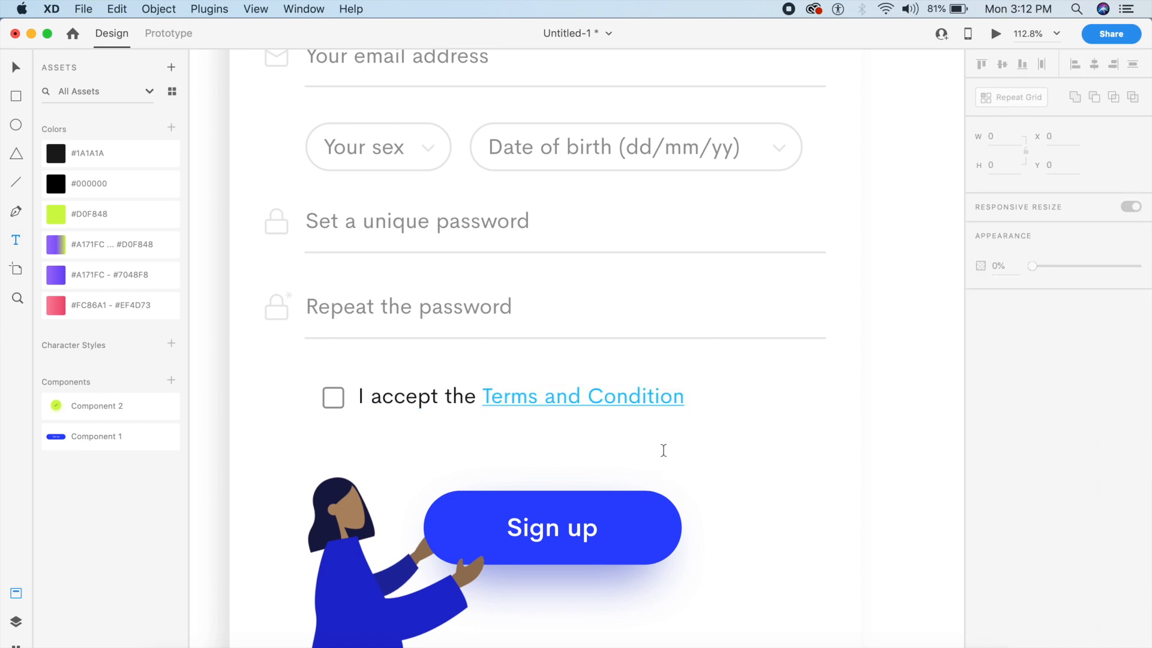
- Nudge the checkbox label slightly down and set its font size to 20
key(Down)
key(Down)
click(990, 339)
key(Return)
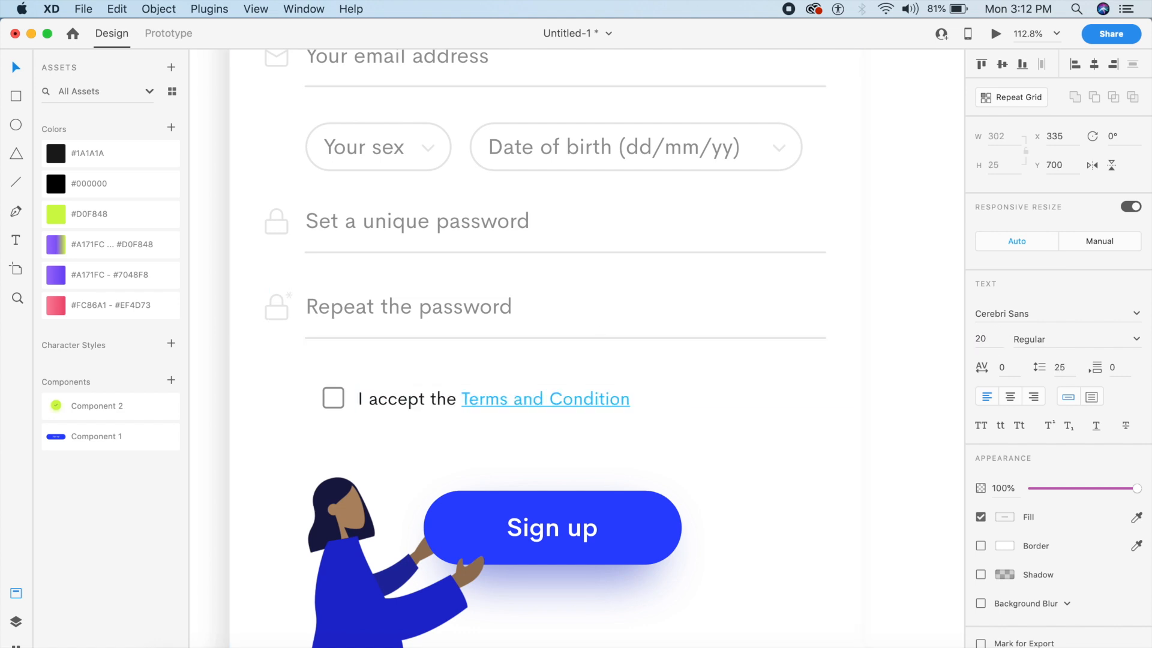
- Set the fill opacity of the words "I accept the" to 45%
double_click(407, 399)
click(446, 401)
drag(456, 398, 346, 397)
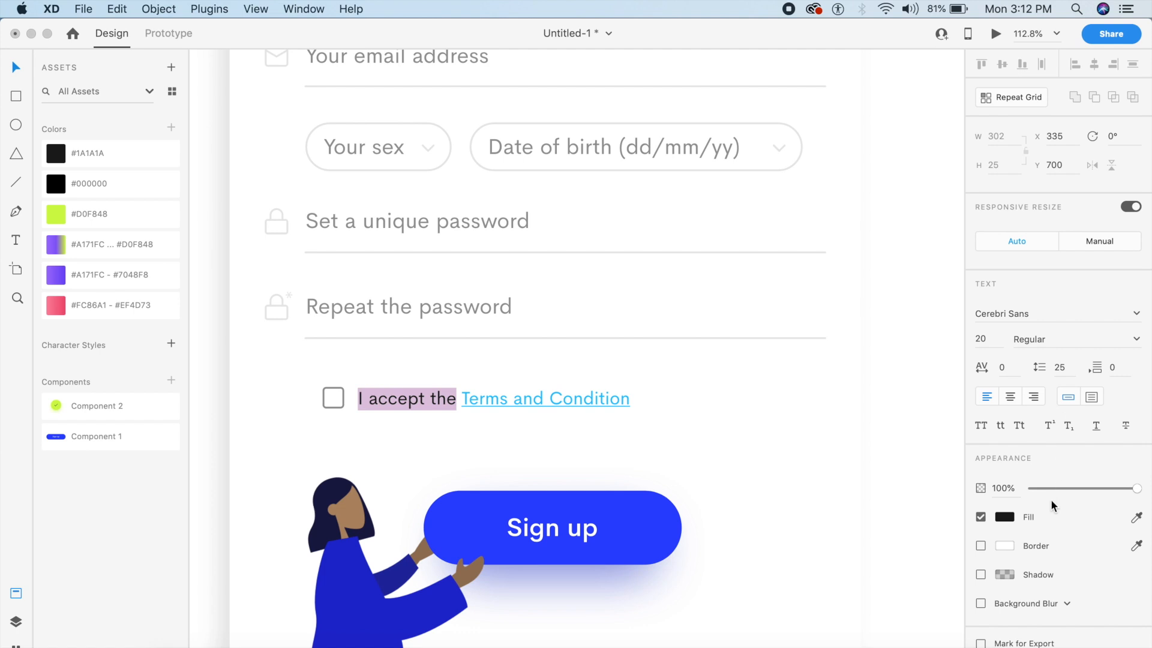
click(1005, 517)
click(951, 570)
text(45)
key(Return)
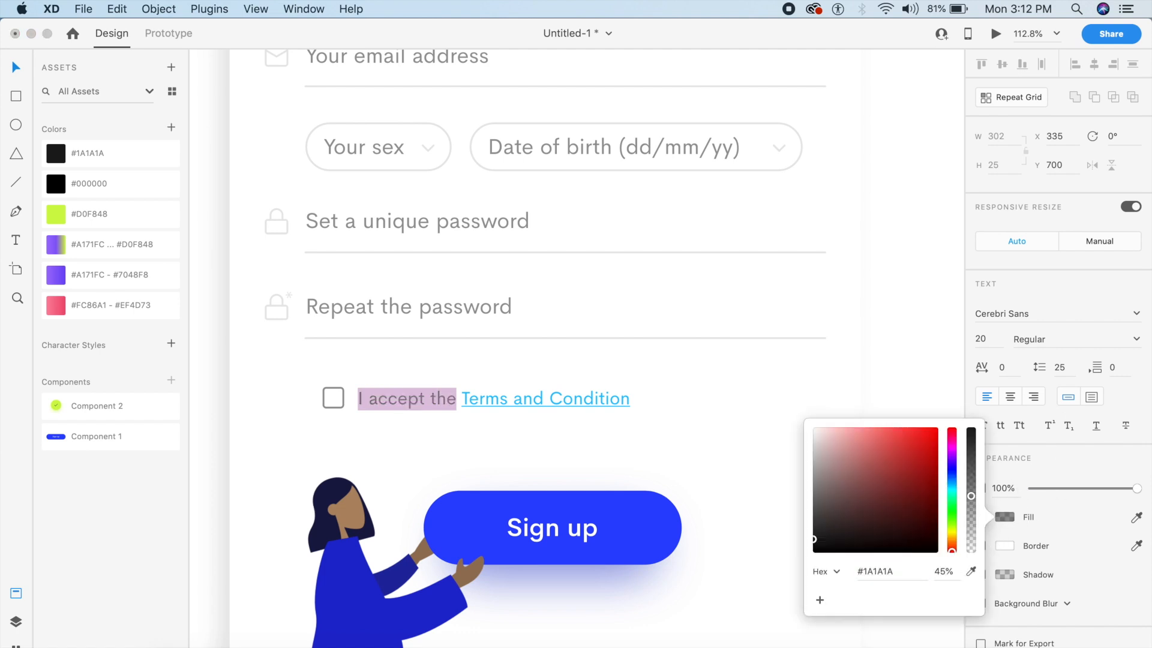
key(Escape)
- Move the checkbox and its label together so they sit centred above the "Sign up" button
shift+click(342, 405)
drag(392, 401, 466, 398)
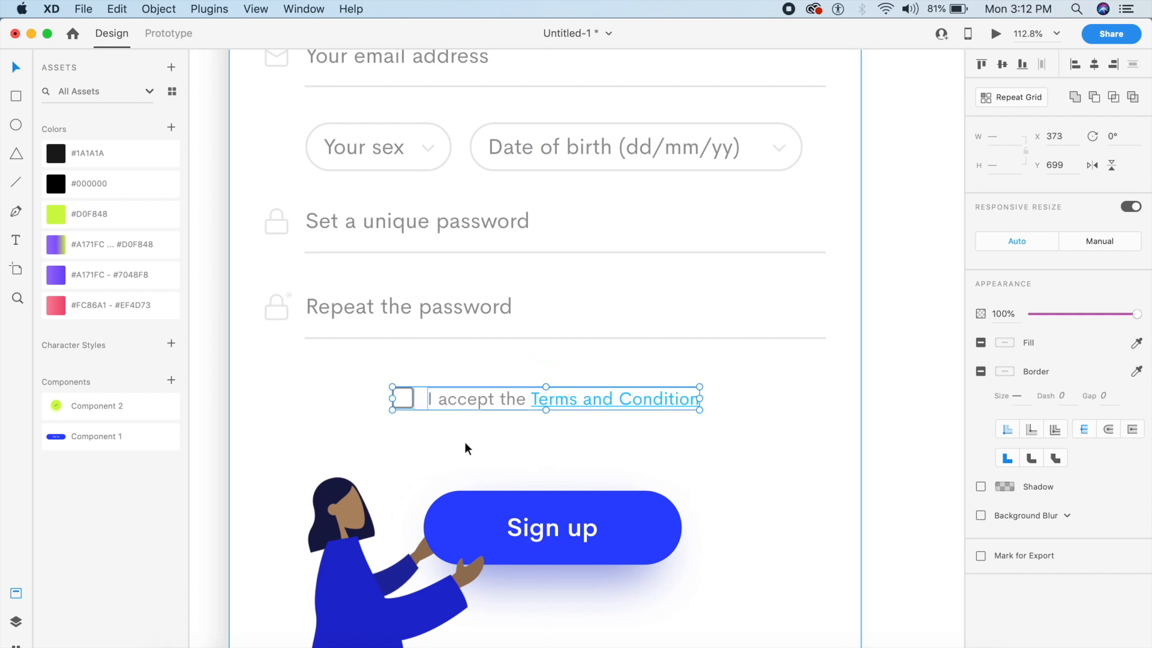
scroll(464, 442, down, 5)
click(479, 587)
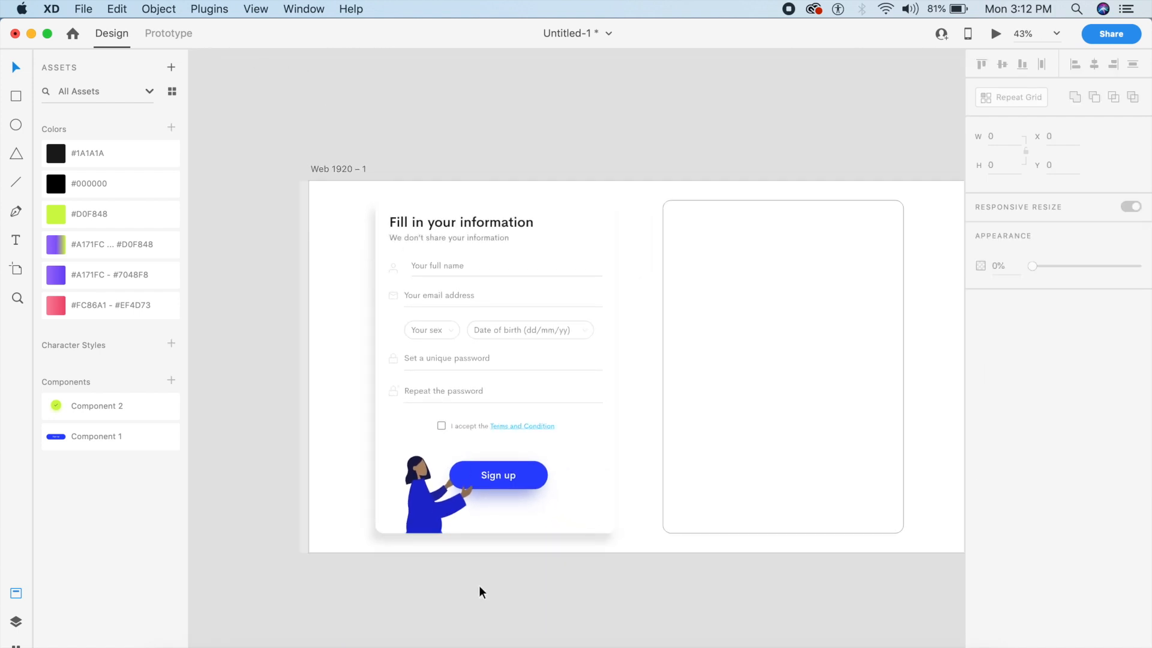
- Duplicate the whole artboard with both cards
scroll(478, 585, up, 3)
scroll(479, 585, up, 2)
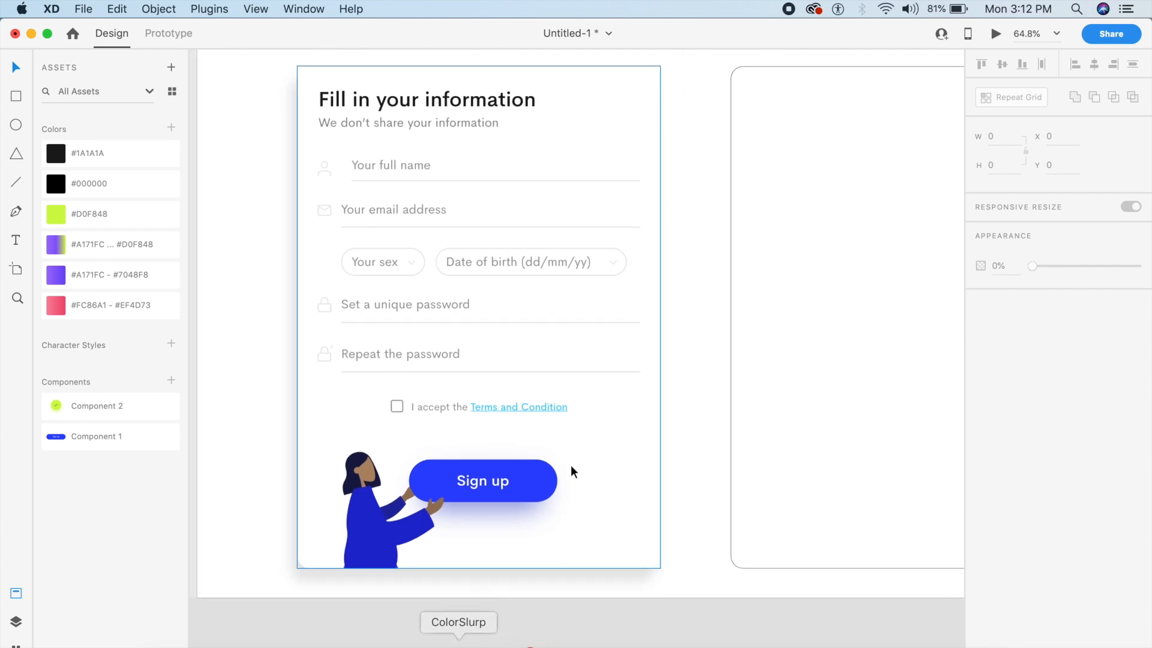
scroll(589, 415, down, 2)
scroll(589, 415, down, 3)
click(434, 226)
key(super+d)
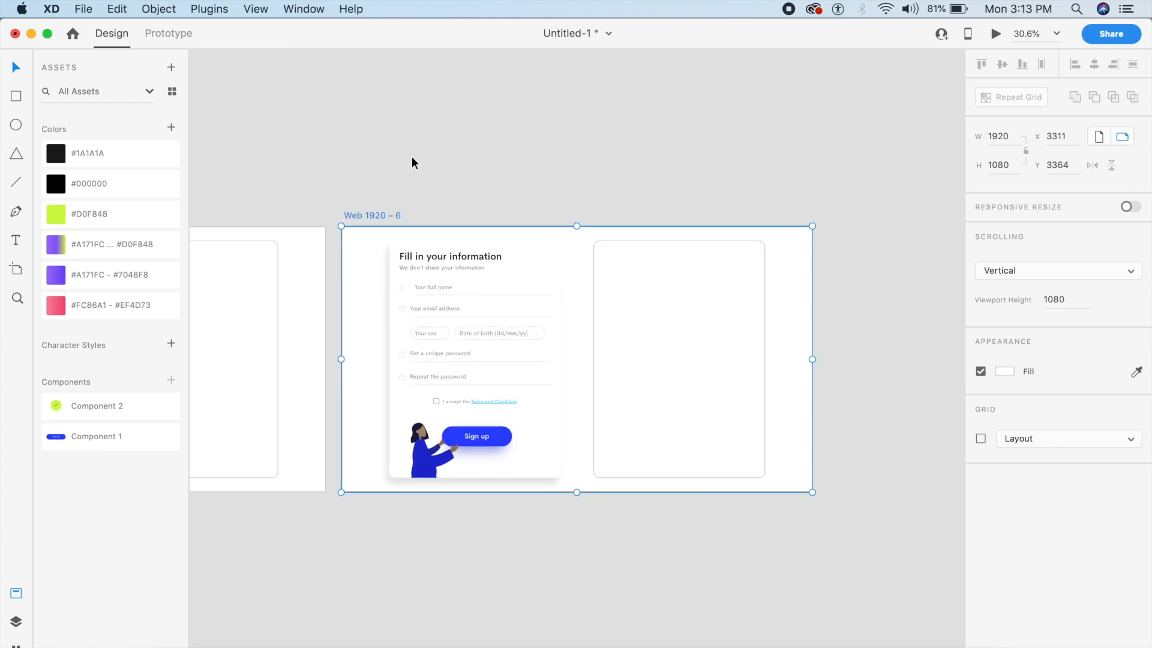
- Select the full name, email, sex, date of birth and both password fields on the new artboard and duplicate them just below the originals
scroll(411, 161, up, 2)
scroll(412, 156, down, 3)
scroll(412, 158, up, 2)
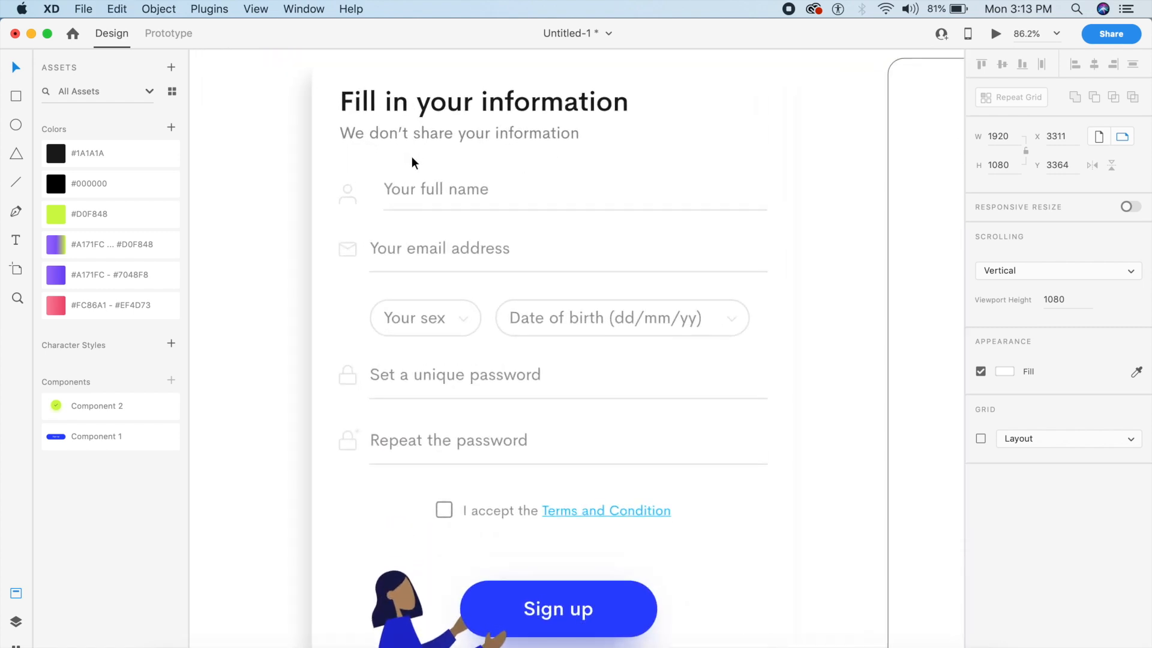
scroll(412, 158, down, 2)
scroll(402, 203, up, 1)
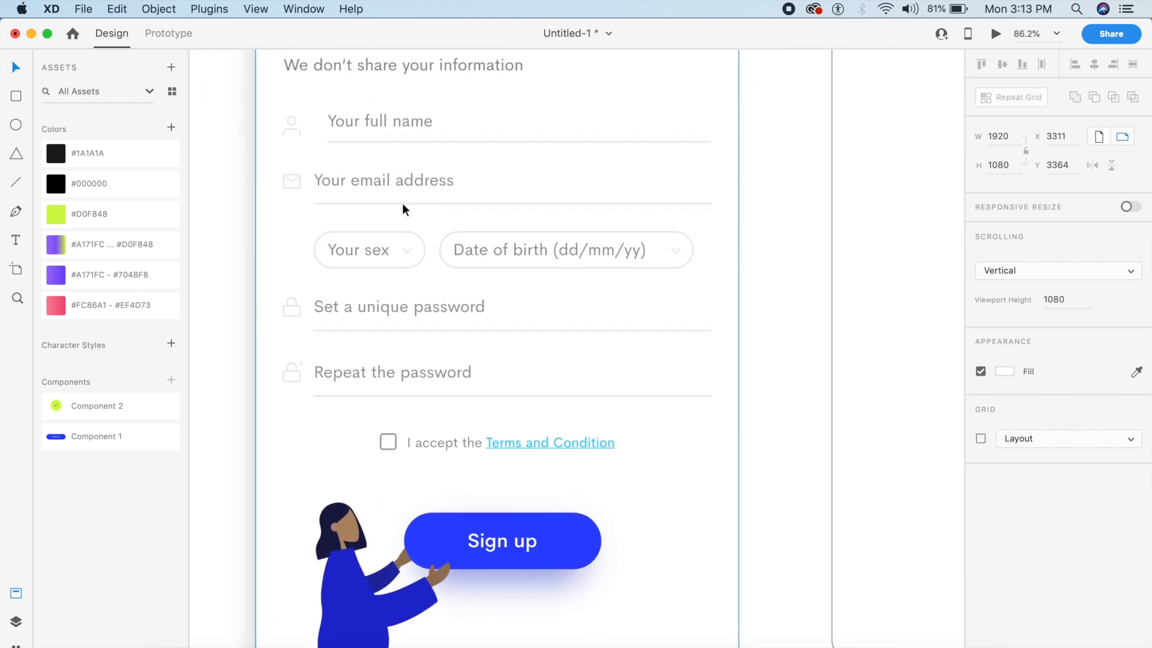
click(386, 121)
shift+click(364, 180)
shift+click(370, 251)
shift+click(345, 312)
shift+click(362, 374)
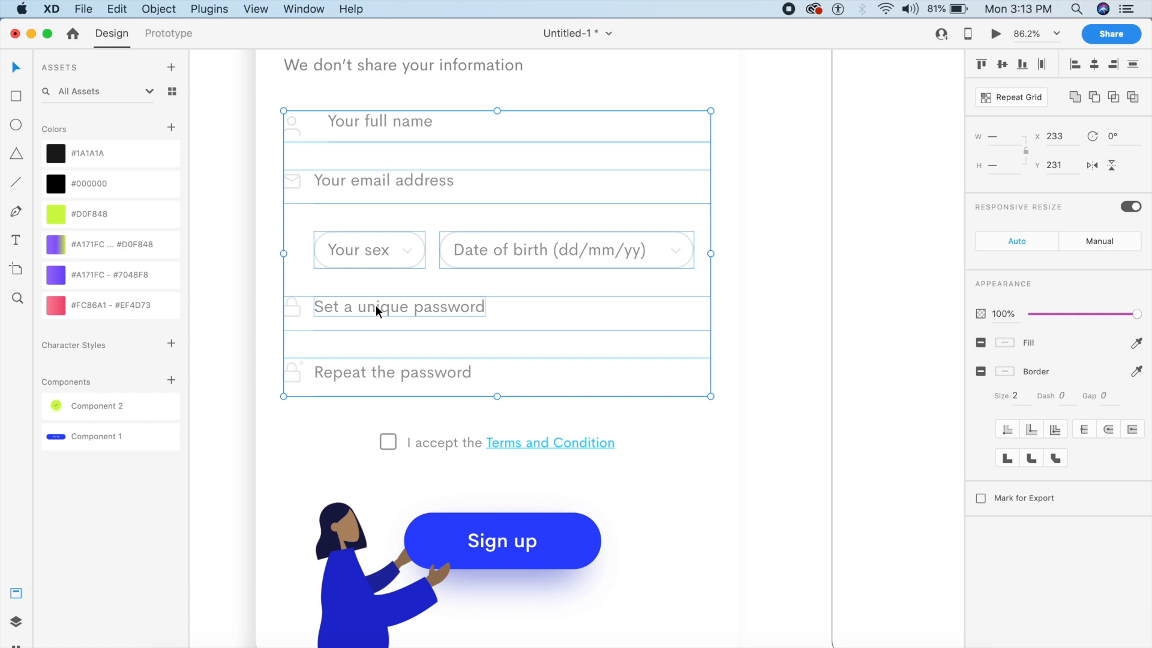
drag(375, 305, 371, 328)
key(shift+Right)
key(Left)
key(Left)
key(Left)
key(Left)
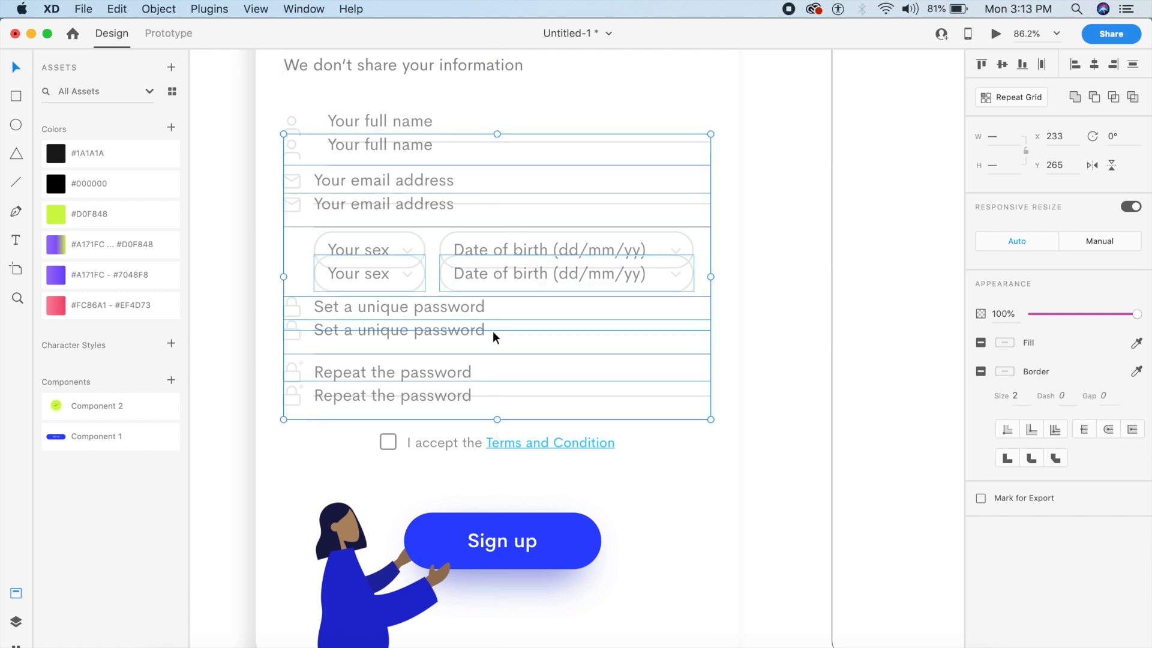
- Move the duplicated fields into the empty outlined card and position them within its width
scroll(811, 402, down, 3)
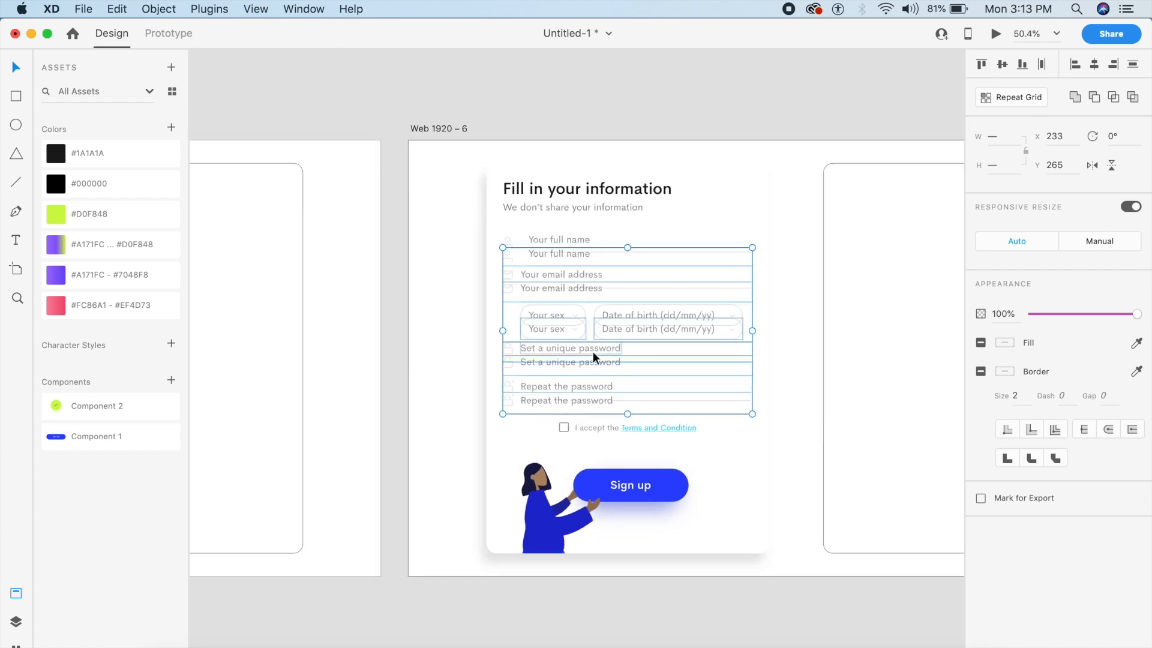
drag(613, 367, 957, 387)
scroll(750, 399, up, 5)
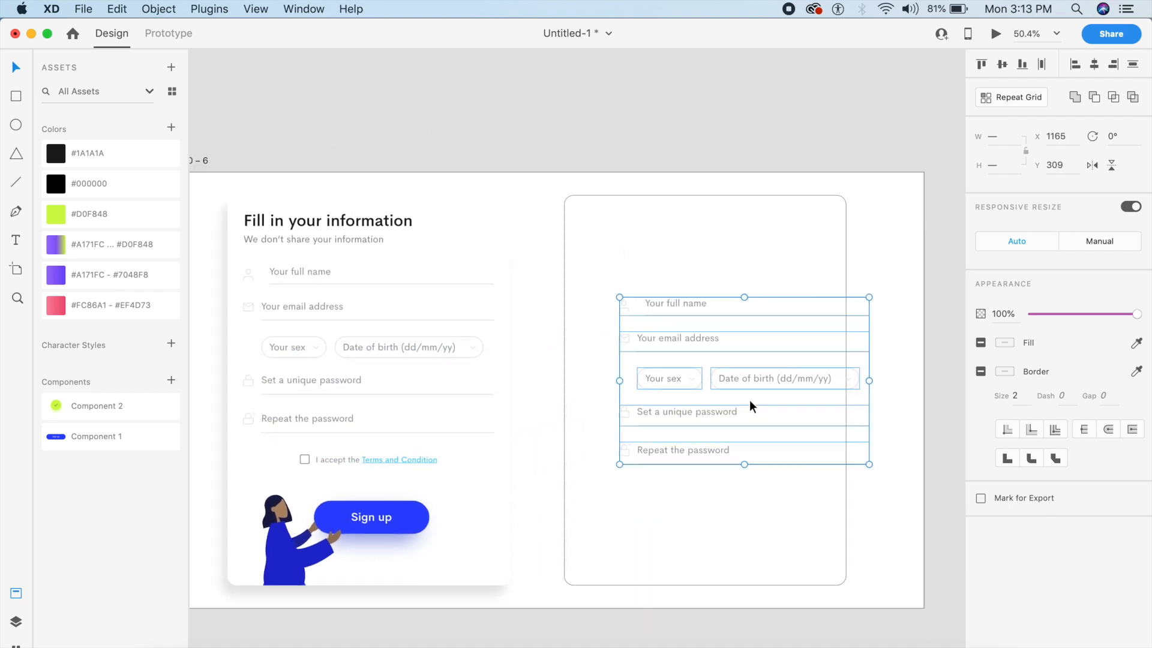
drag(479, 279, 420, 276)
click(732, 307)
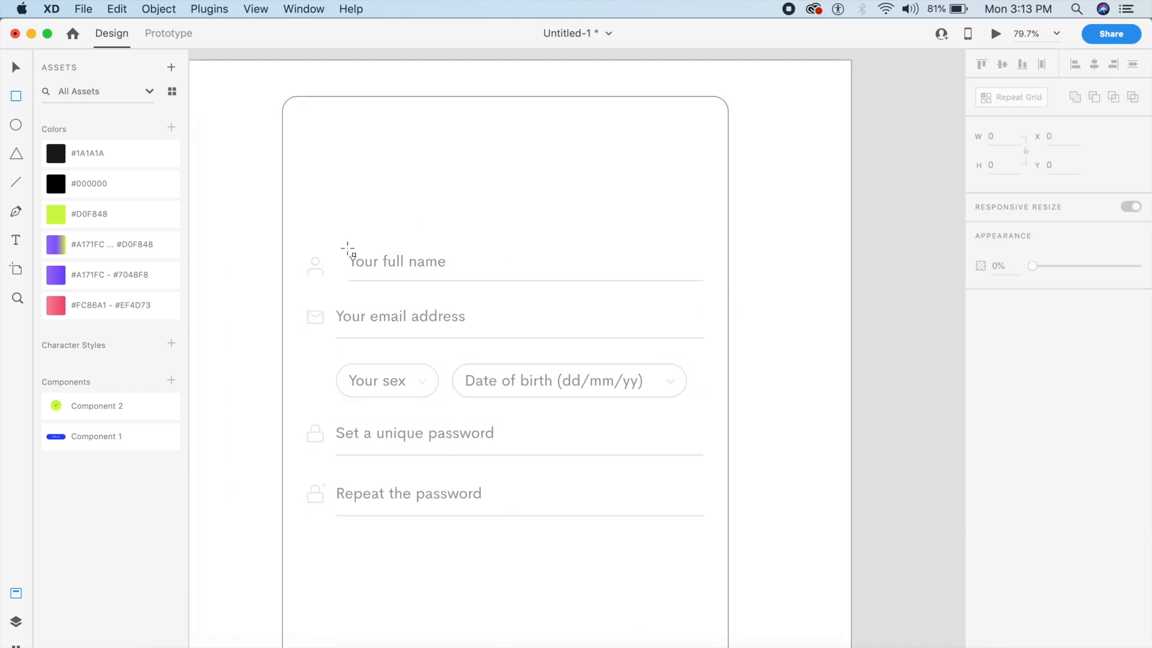
- Draw a rectangle about 647 by 86 over the copied full name field and duplicate it downwards over the other four field rows
drag(296, 236, 708, 291)
key(Escape)
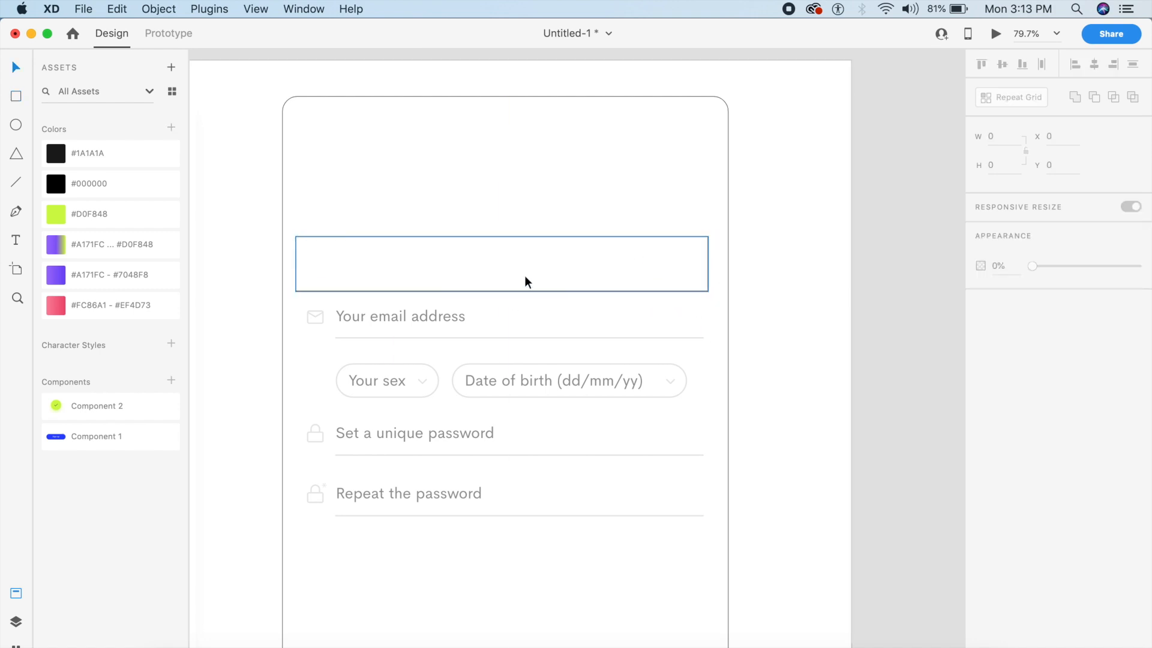
drag(528, 272, 528, 513)
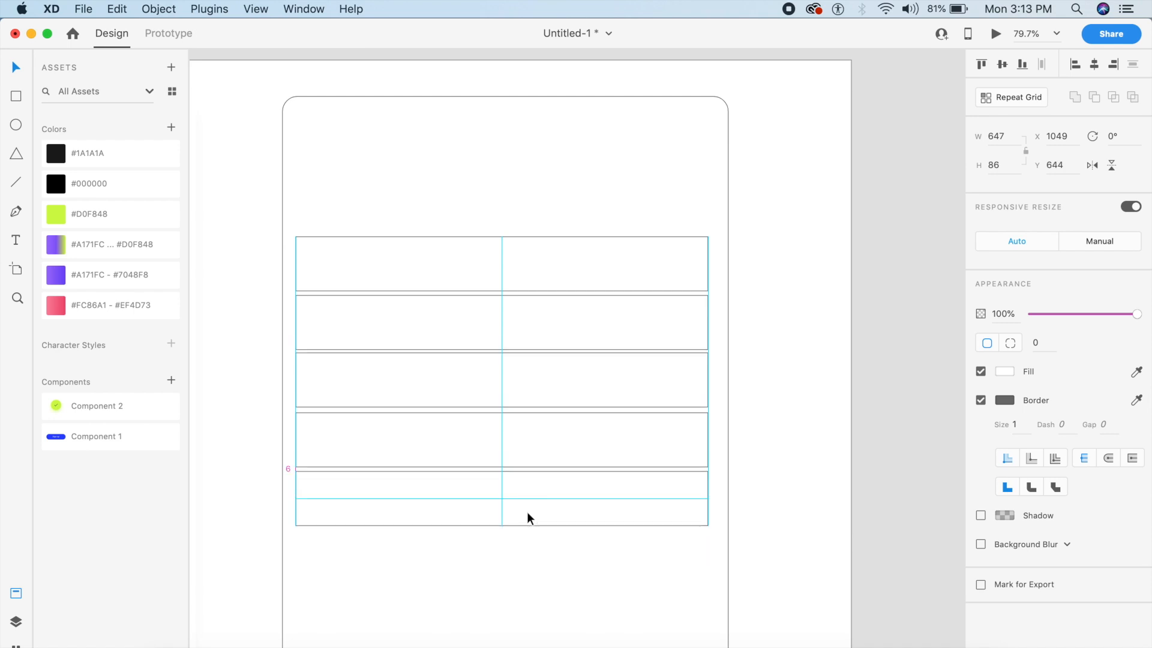
click(835, 513)
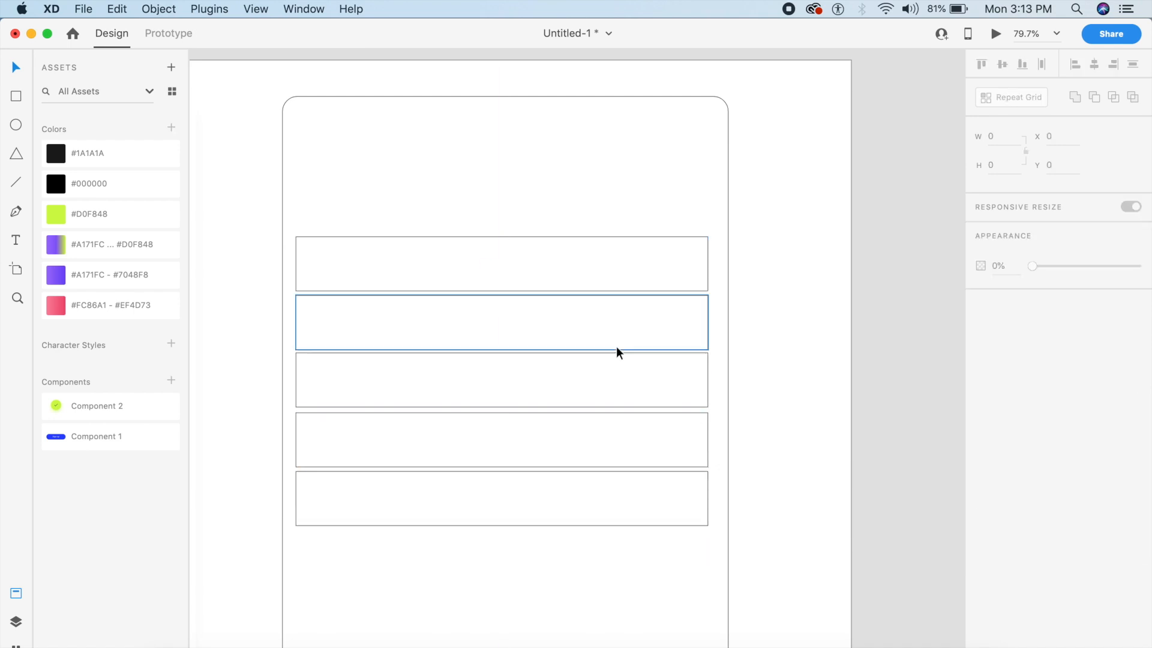
- Mask the copied full name field group with the rectangle that covers it
click(17, 621)
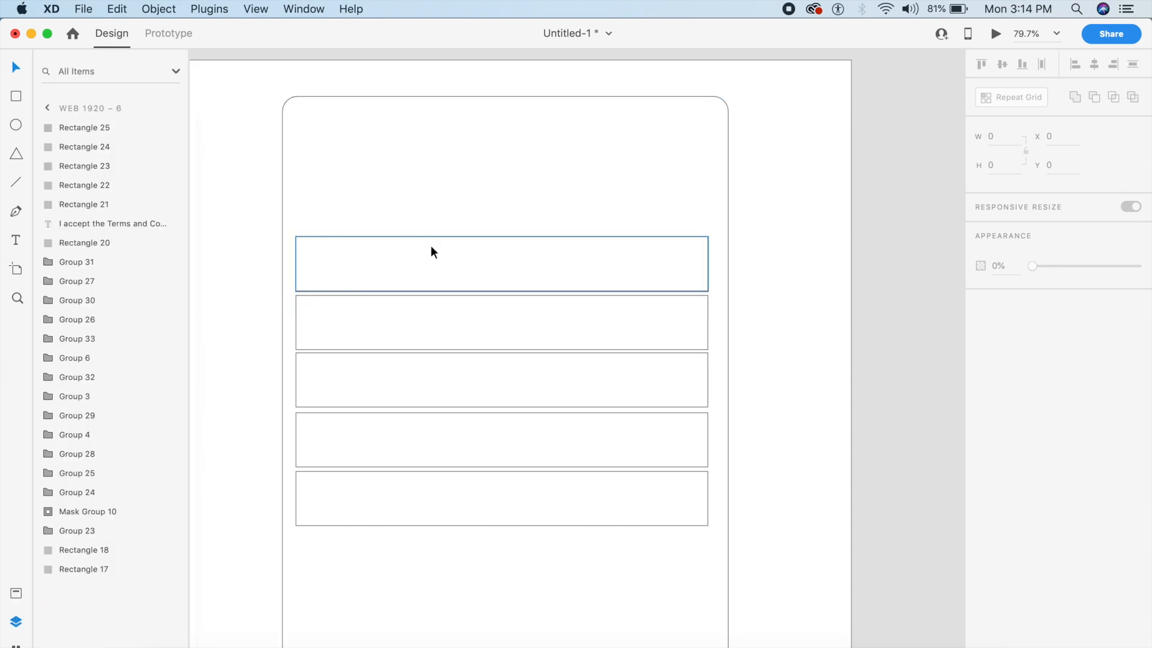
click(420, 255)
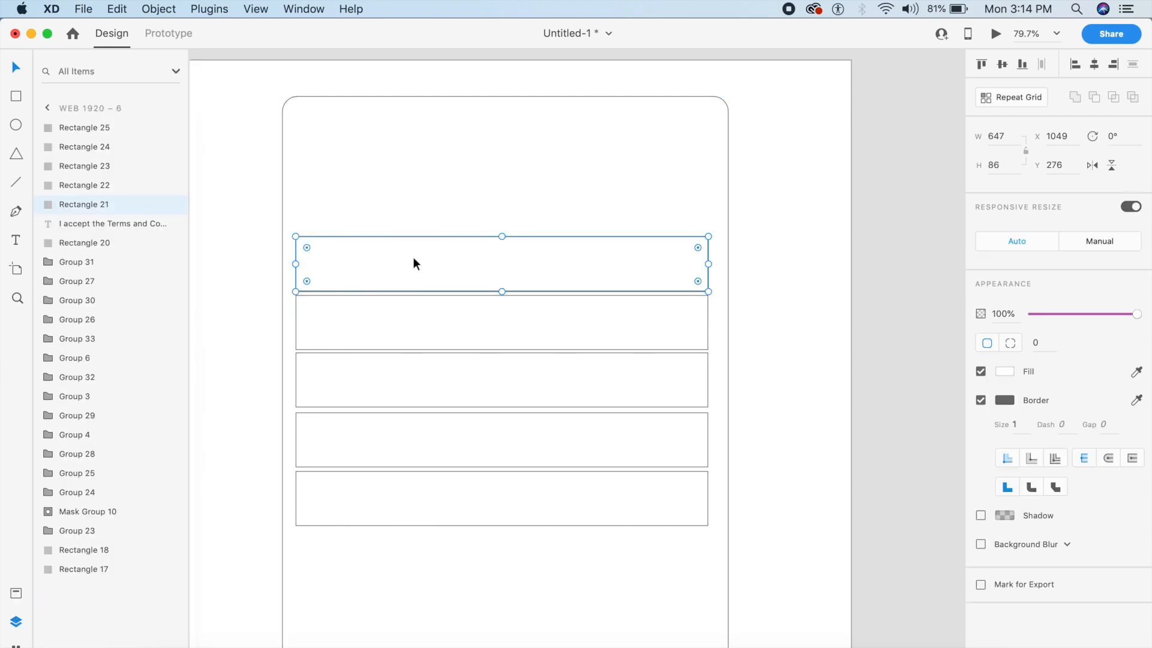
click(74, 262)
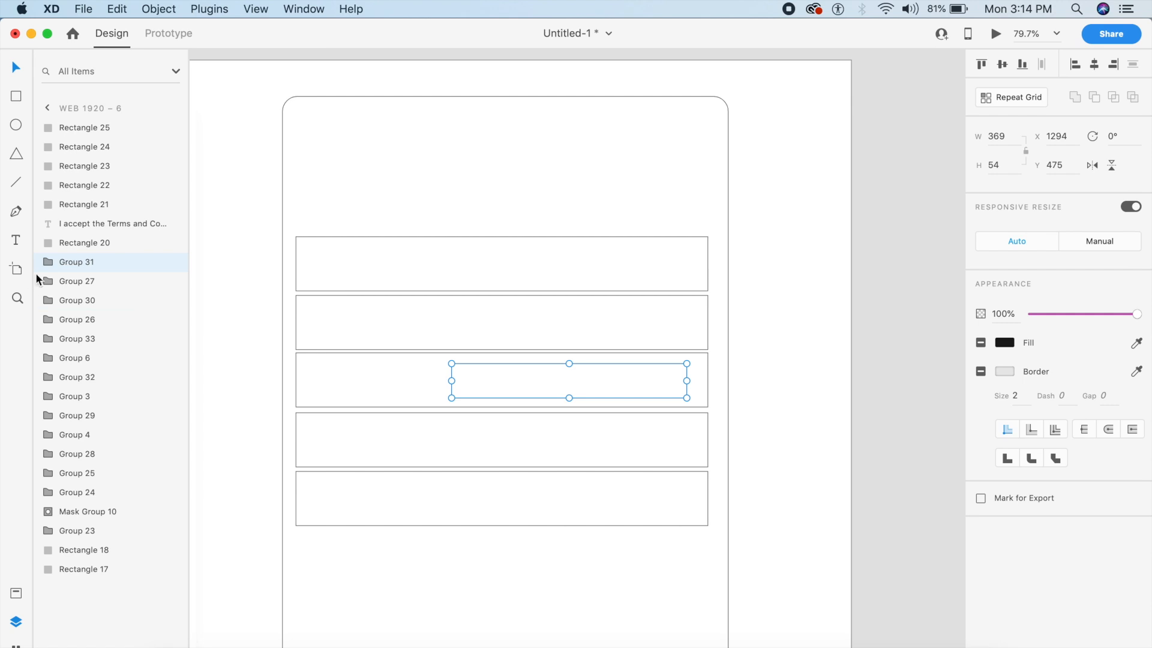
click(109, 417)
click(113, 451)
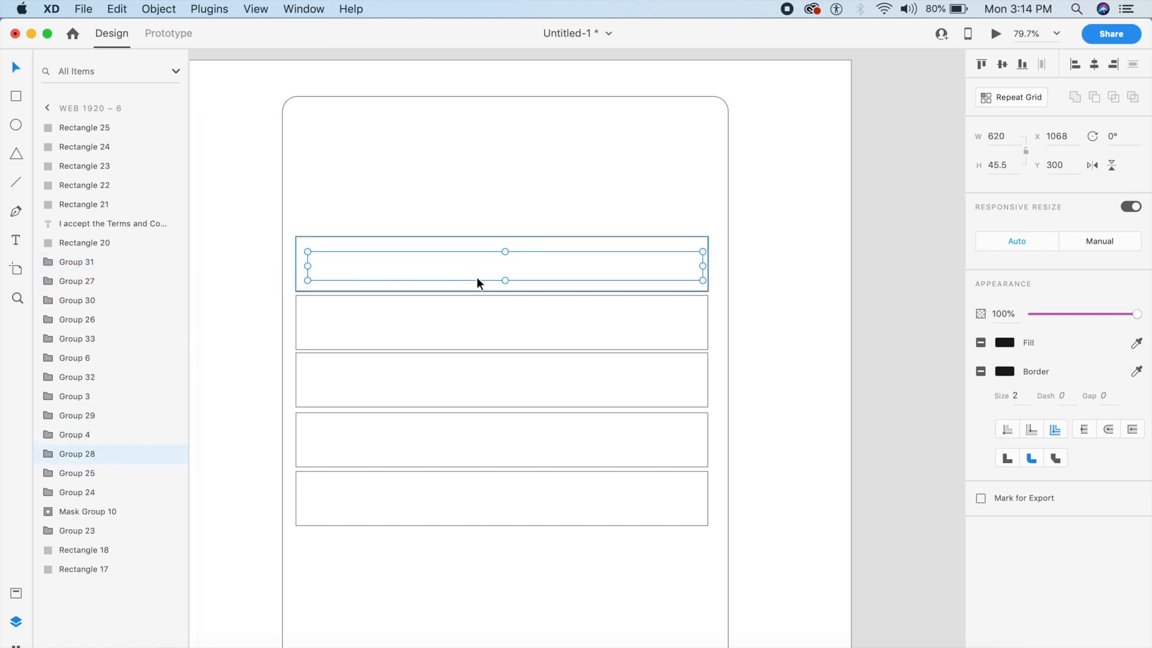
shift+click(572, 238)
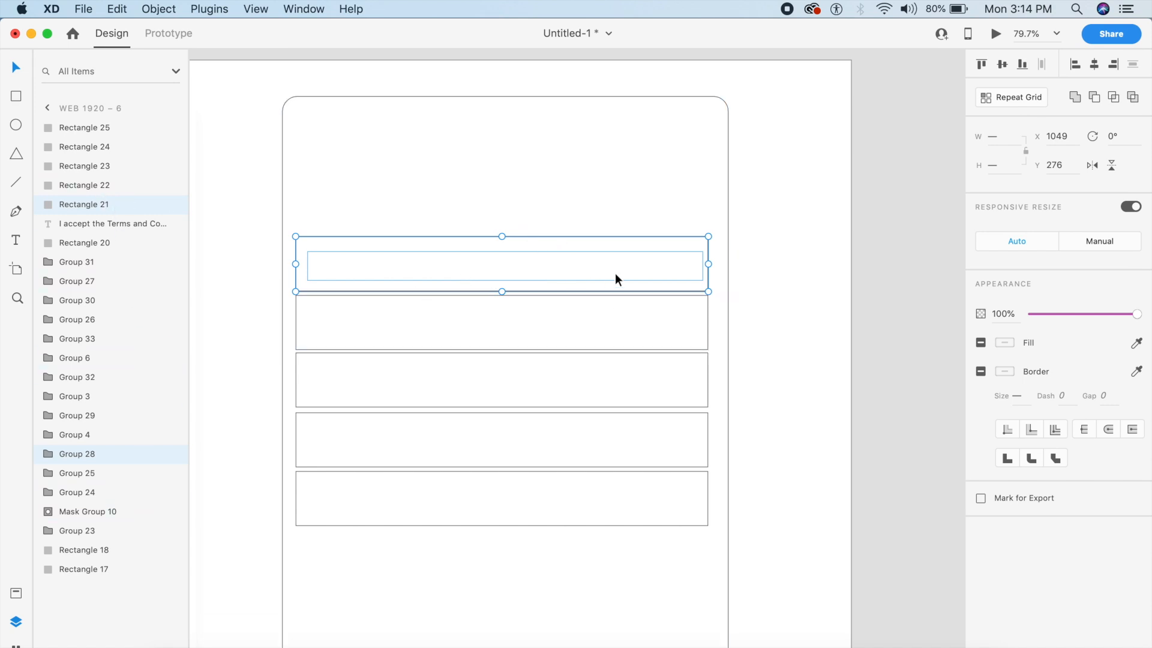
key(super+shift+m)
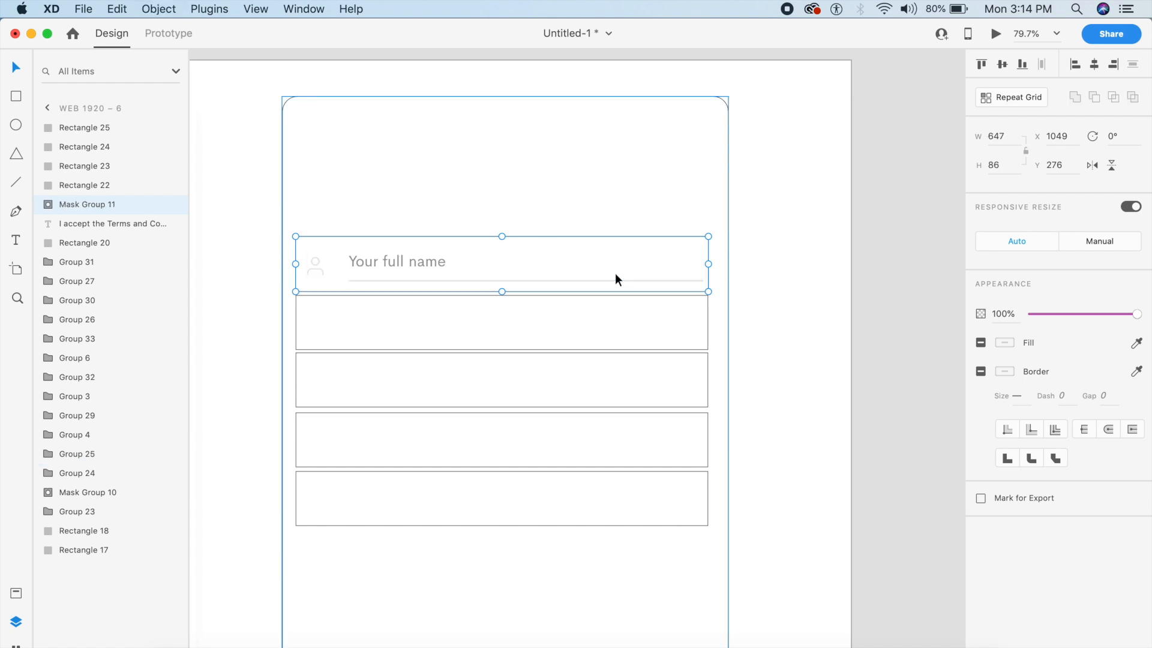
- Set the "Your full name" text's fill colour to #FF3E3E and its opacity to 100%
click(762, 250)
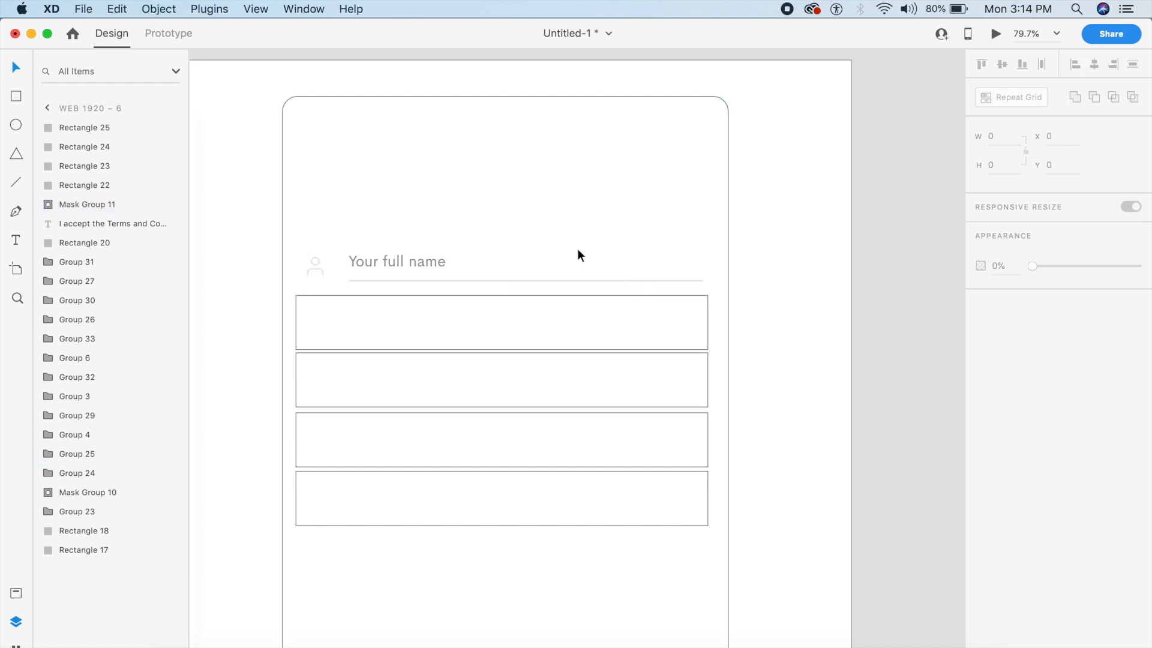
double_click(405, 264)
double_click(402, 258)
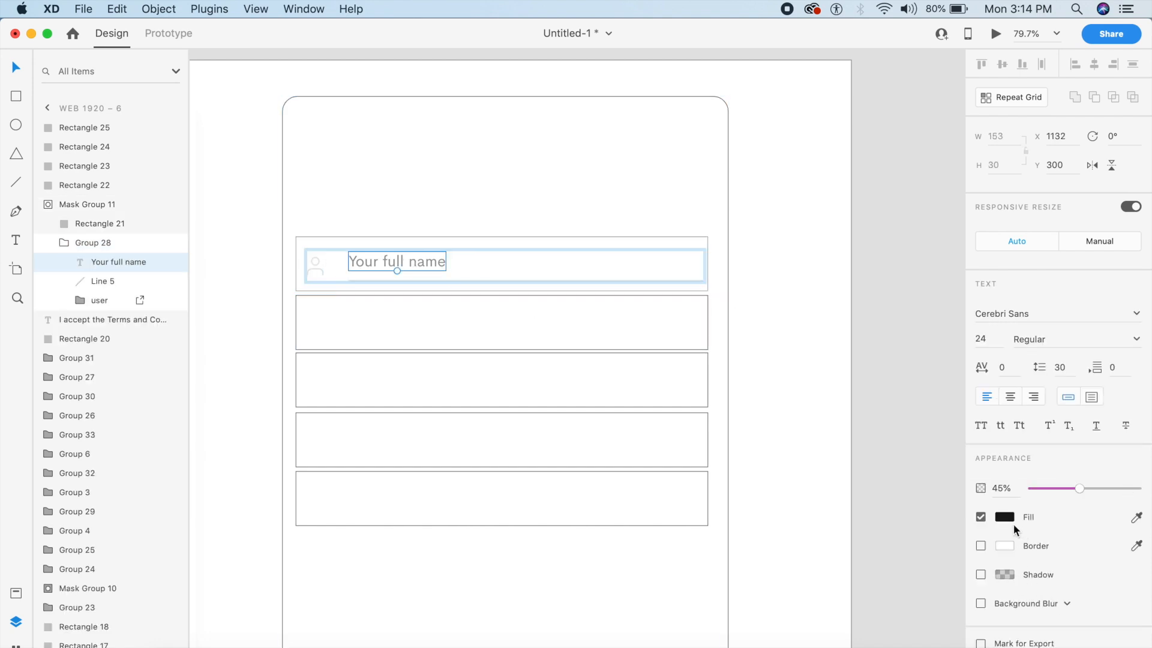
click(1006, 516)
drag(910, 460, 907, 410)
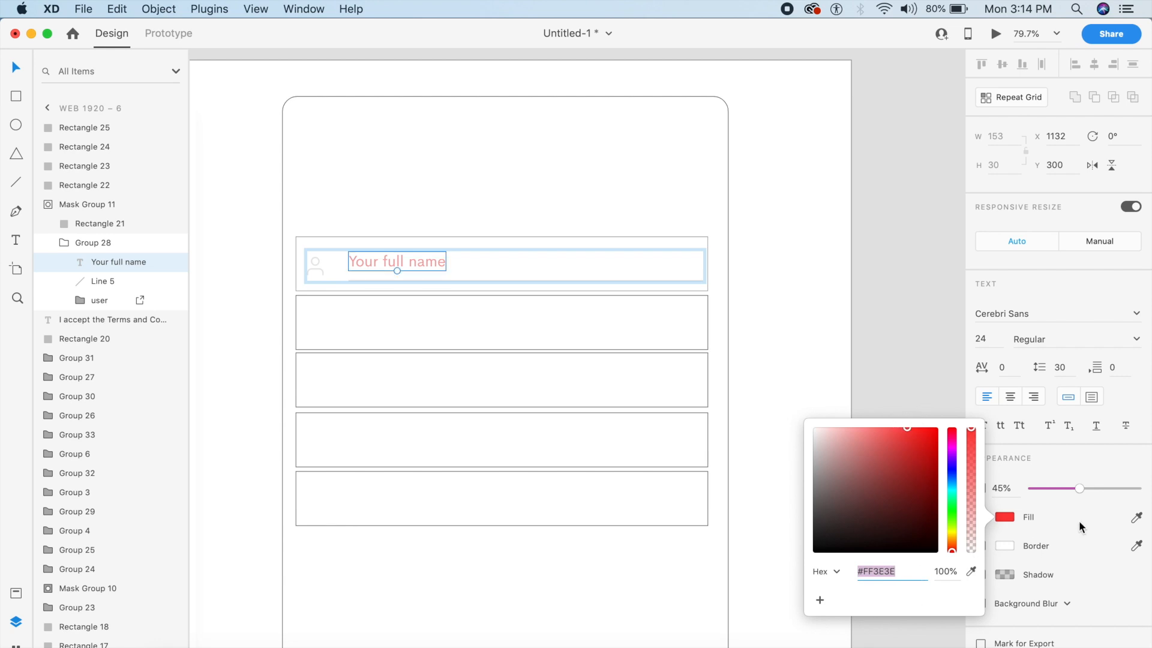
drag(1078, 489, 1140, 488)
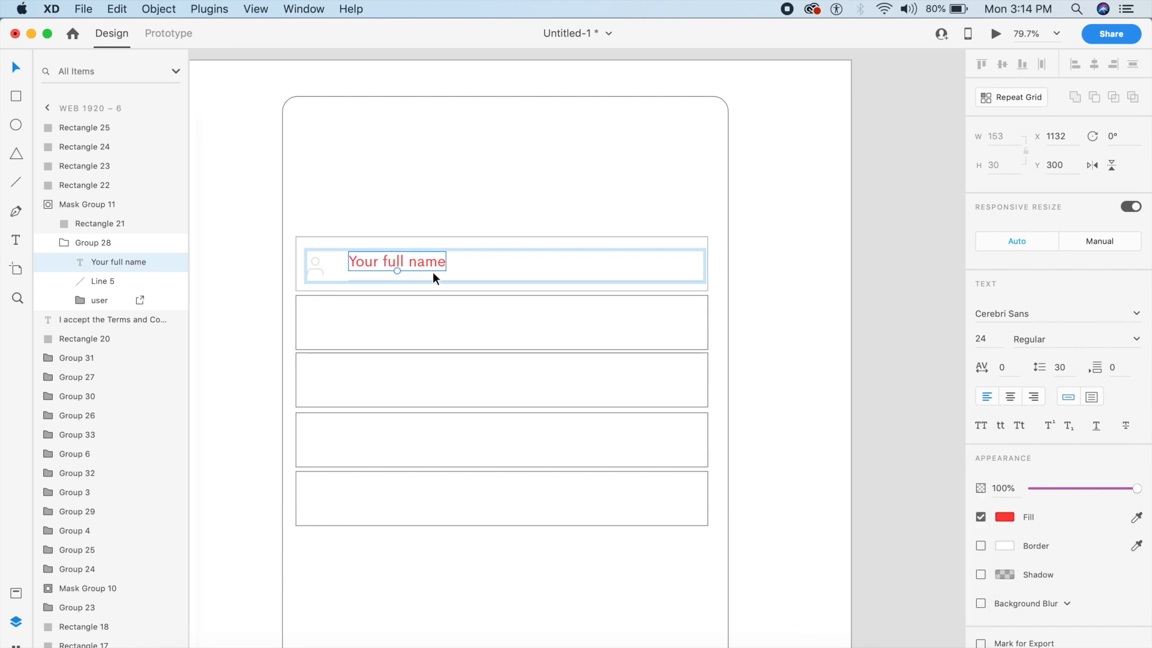
- Set the line under "Your full name" to 100% opacity and give its border the text's red, #FF3E3E
scroll(423, 279, up, 5)
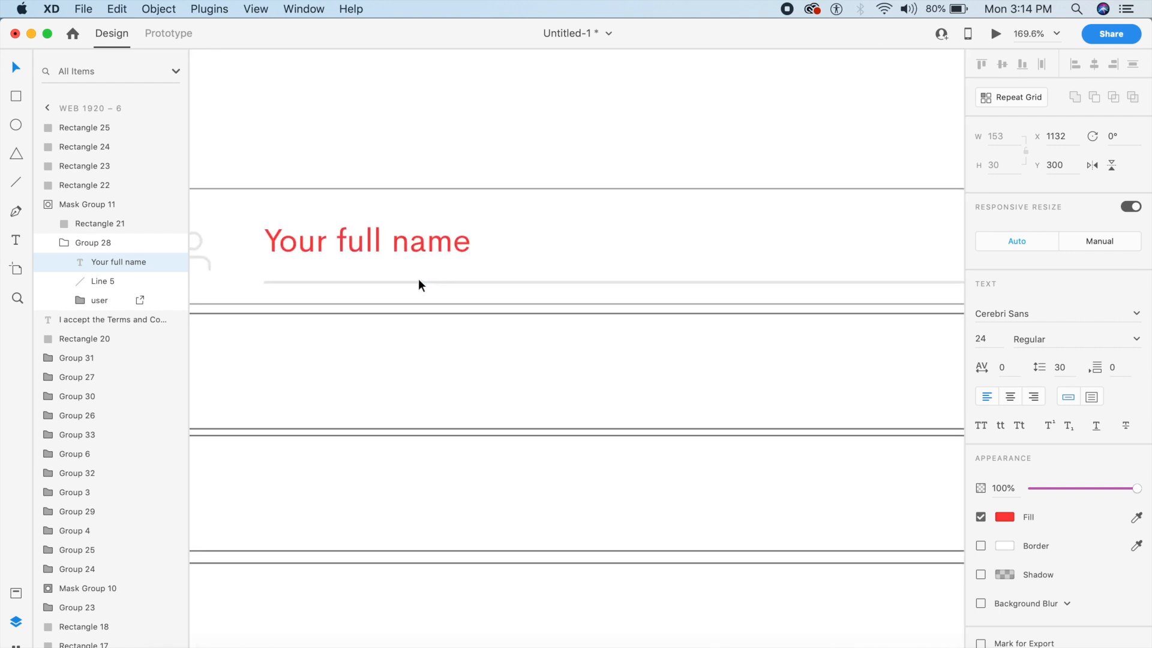
click(402, 286)
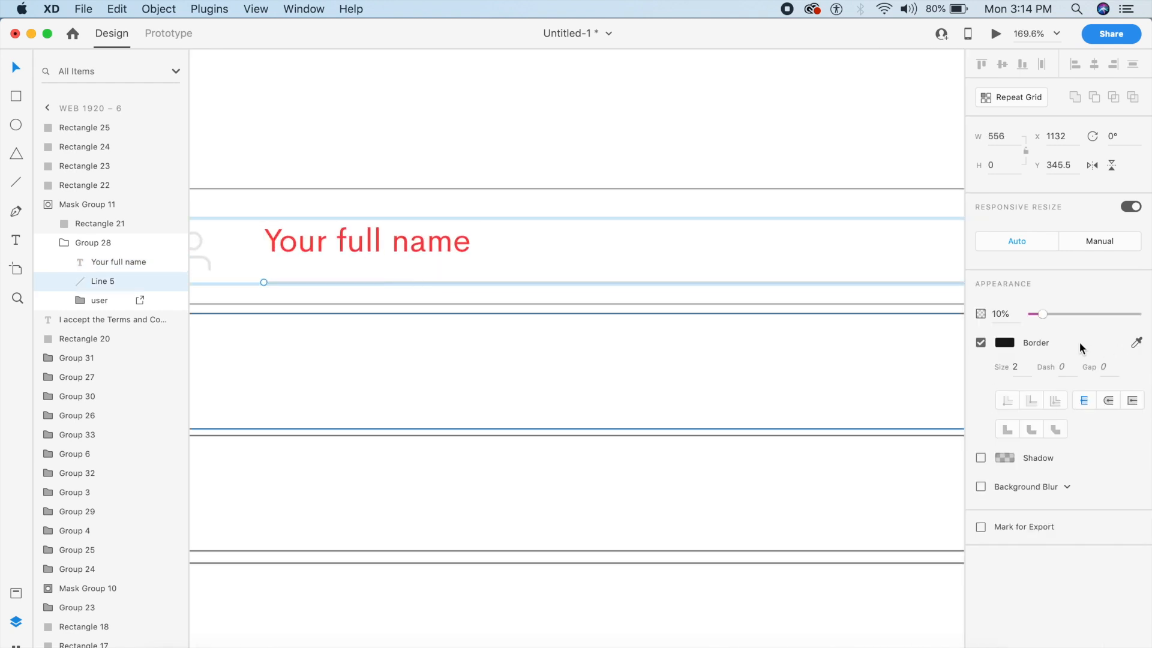
drag(1038, 313, 1148, 315)
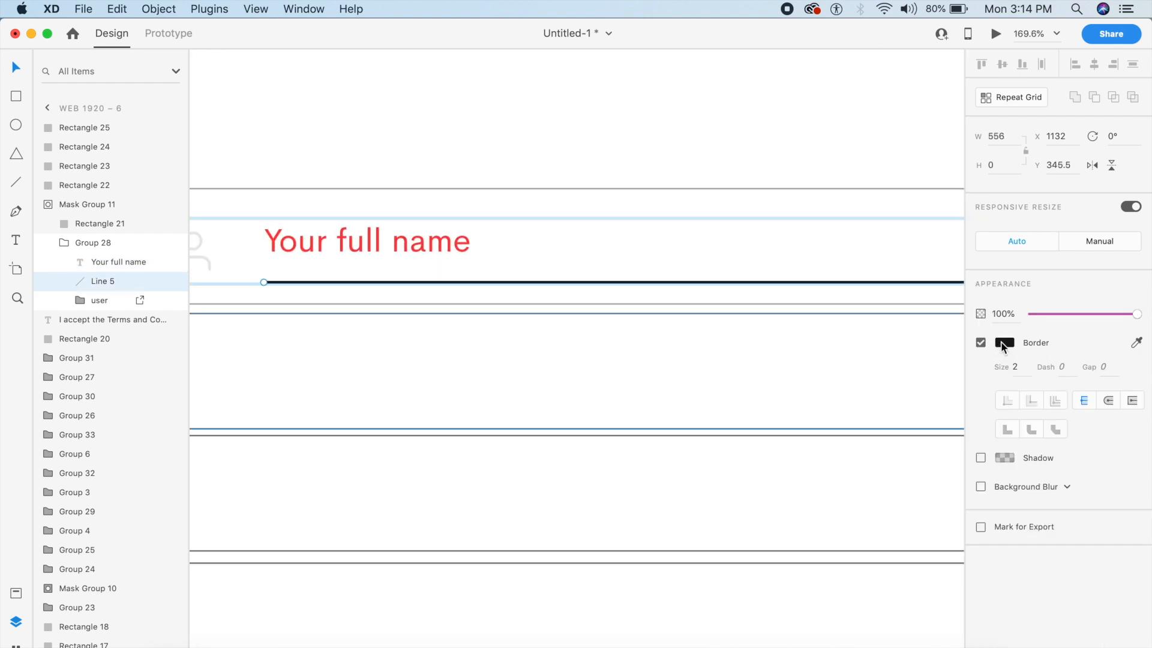
click(397, 251)
click(1002, 517)
key(super+c)
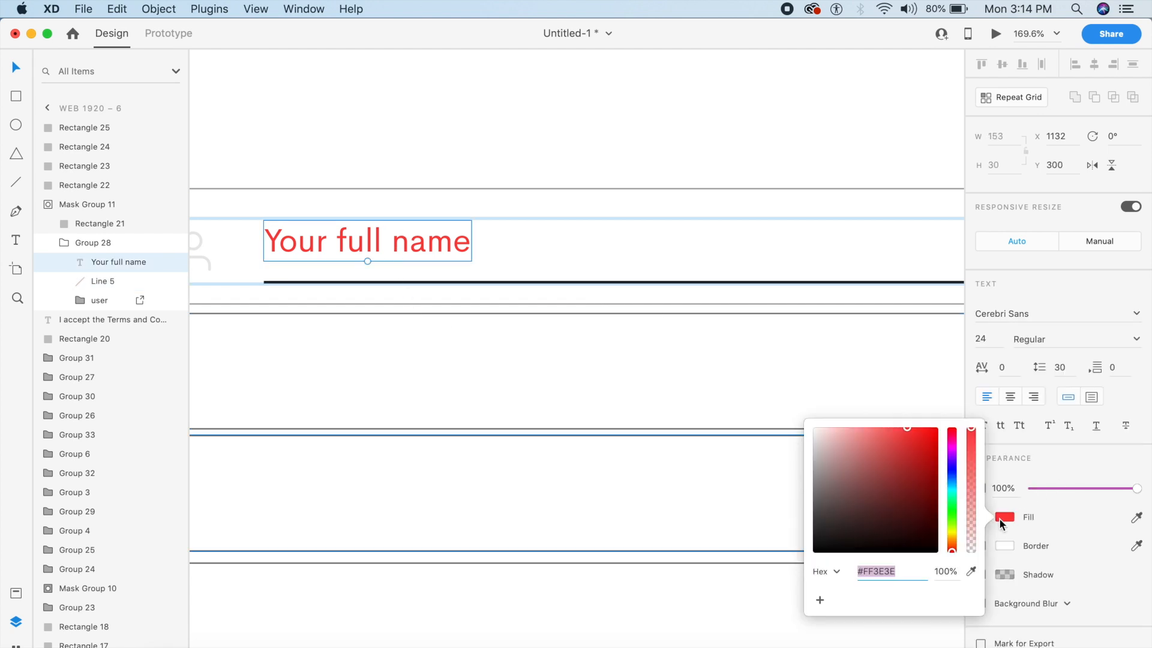
click(418, 281)
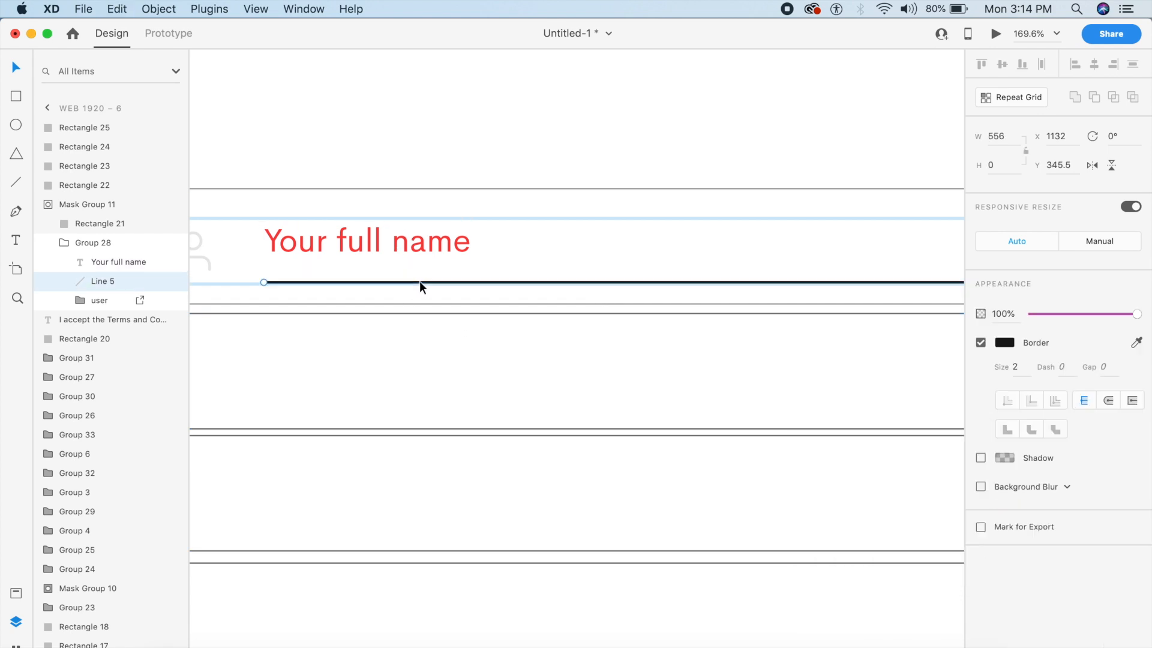
click(999, 346)
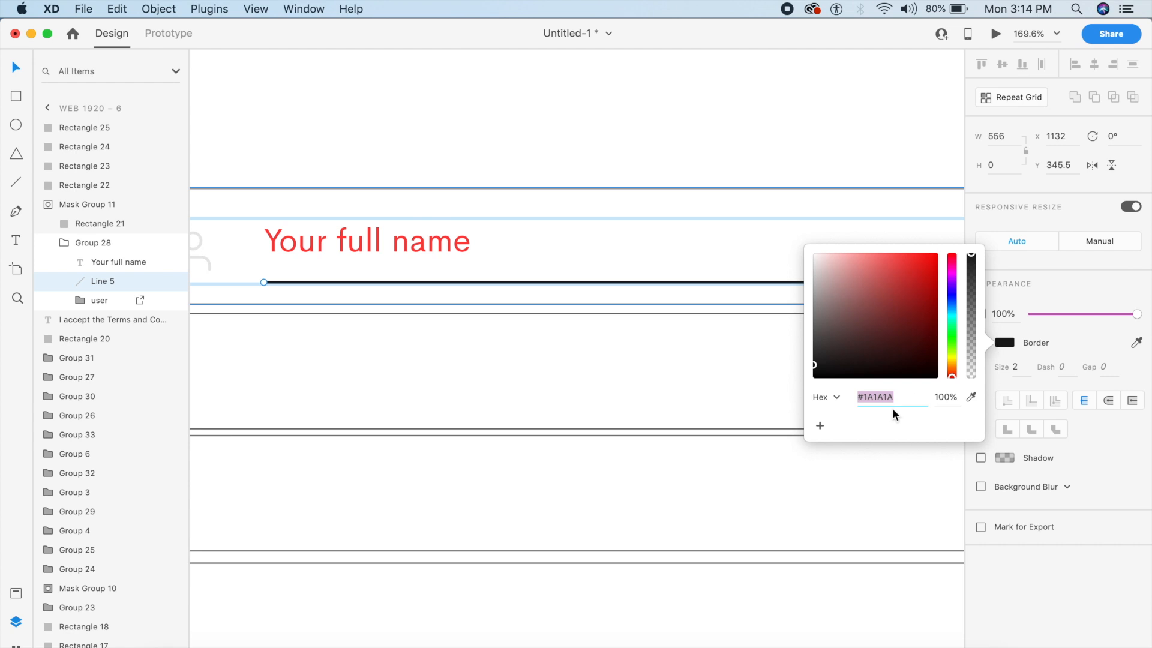
key(super+v)
key(Return)
- Set the opacity of the user icon beside "Your full name" to 100%
scroll(411, 332, left, 10)
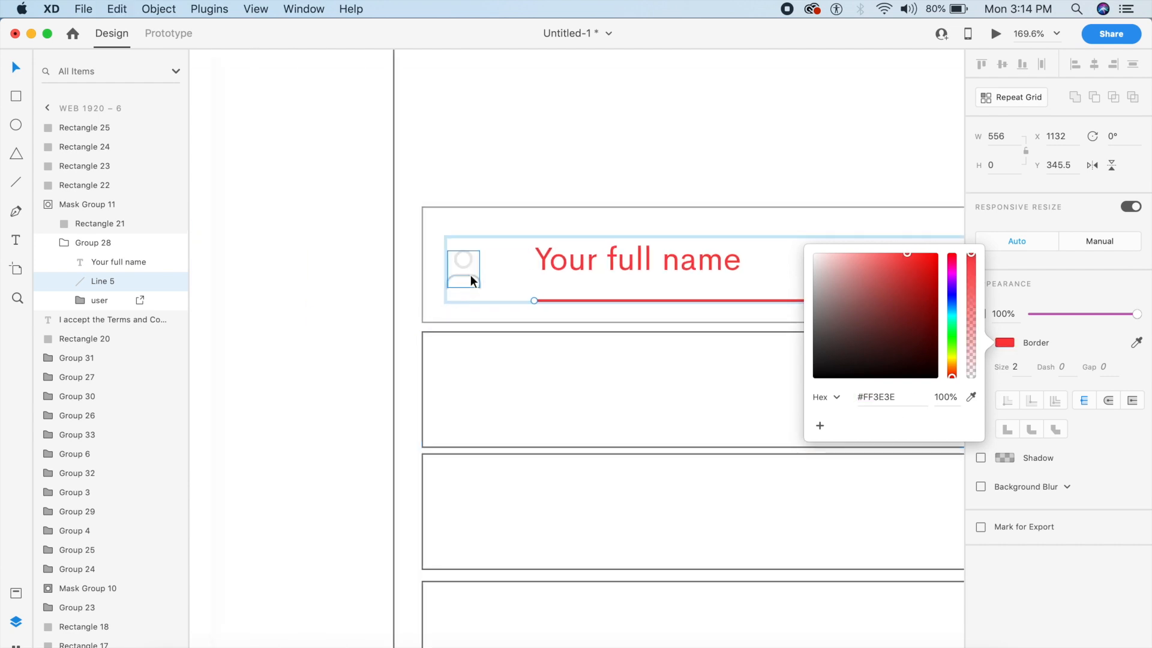
click(476, 275)
drag(1043, 314, 1137, 314)
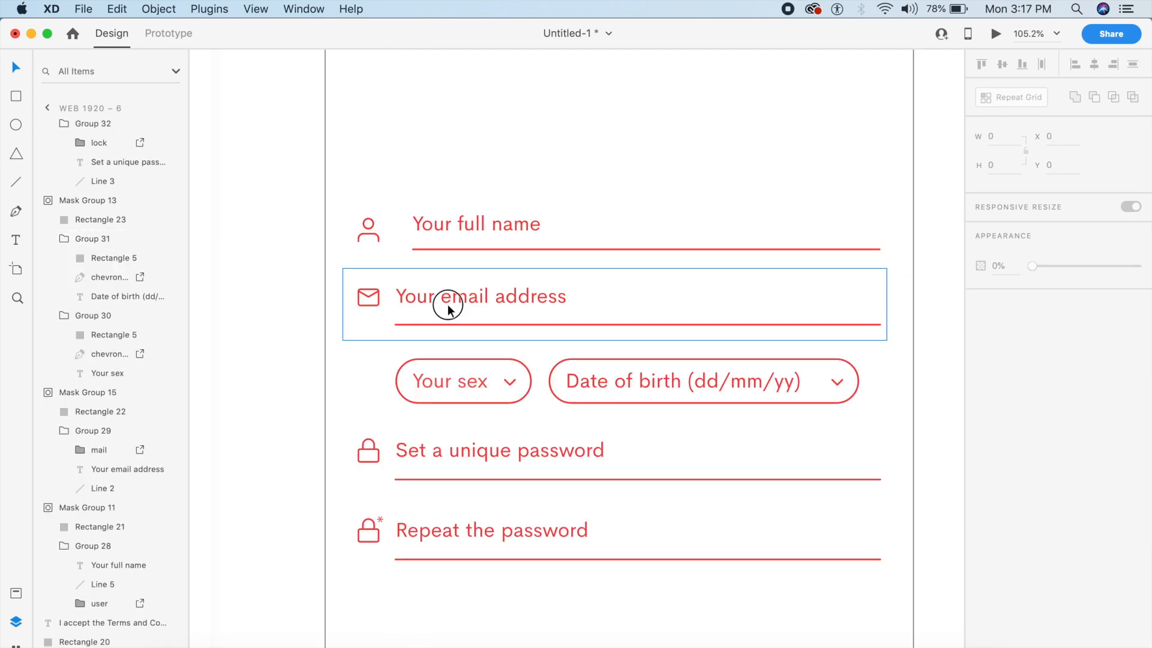
click(446, 304)
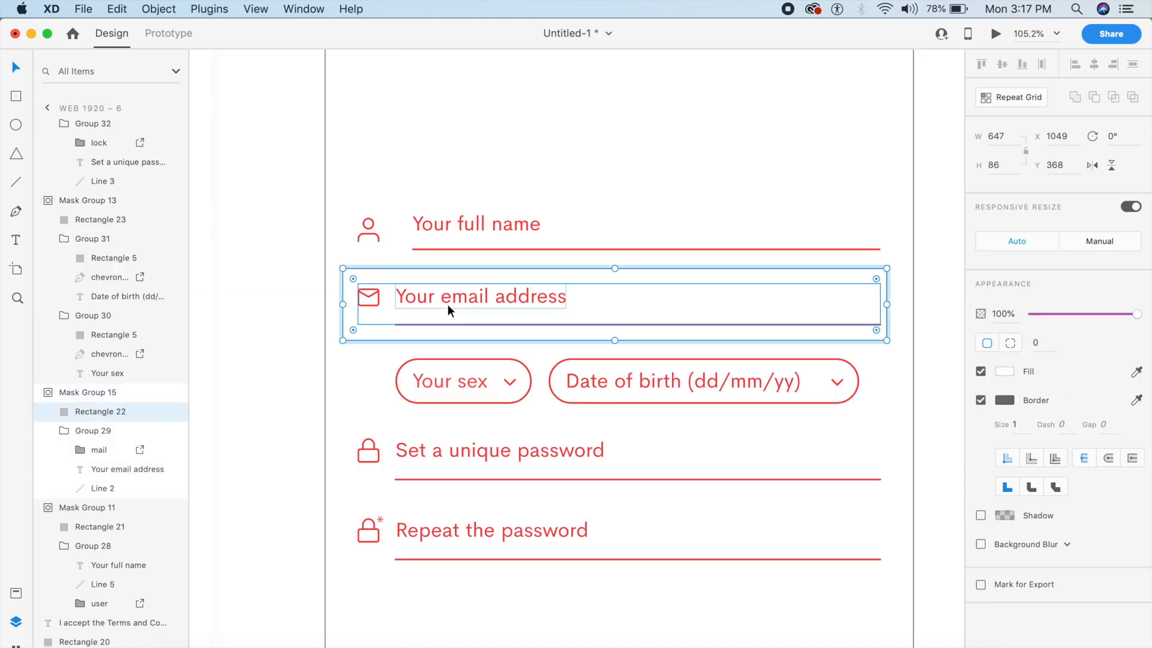
double_click(412, 311)
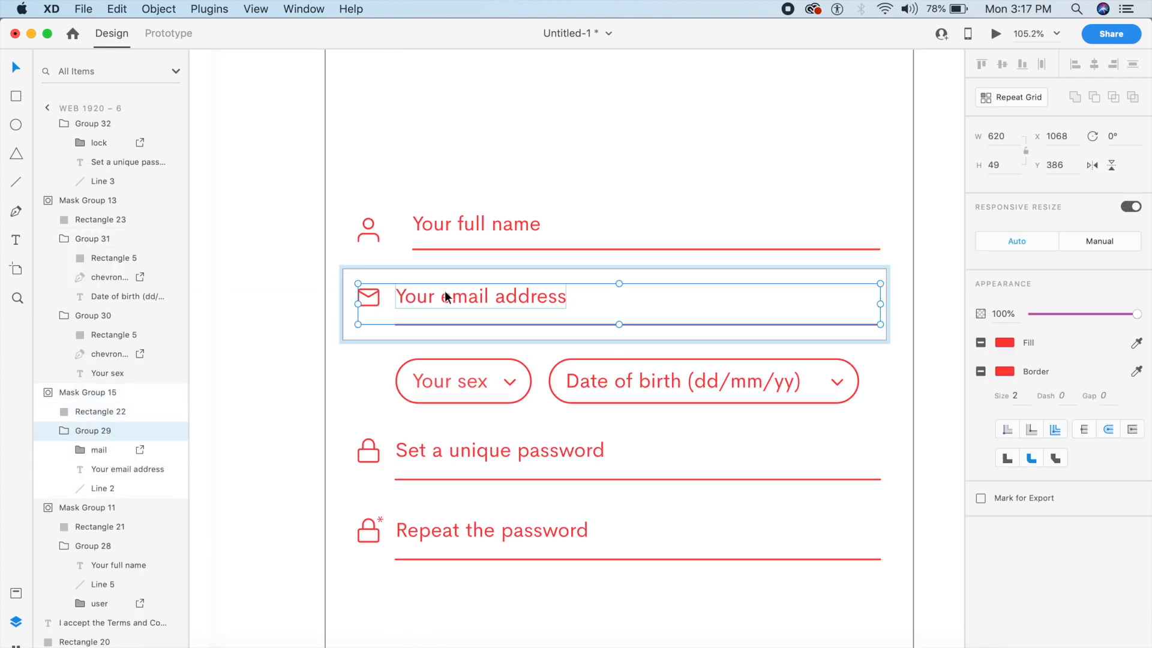
drag(446, 293, 445, 310)
drag(446, 311, 446, 294)
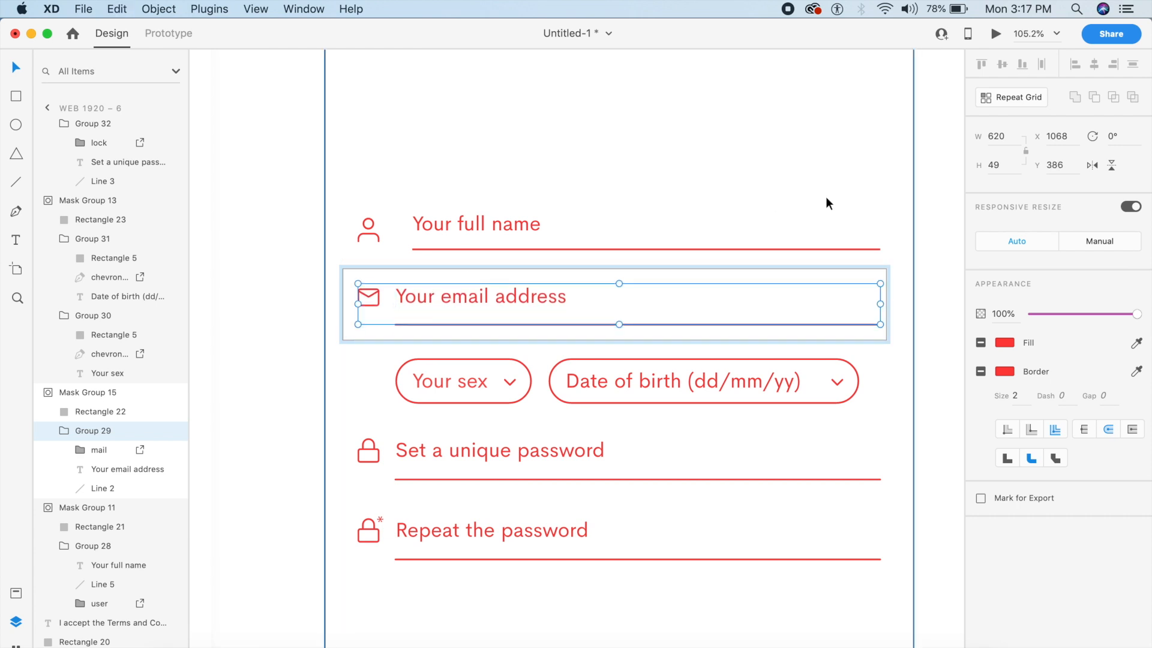
- Move the "Your full name" group inside its mask straight down to about Y 400 so it lies outside the mask
click(924, 222)
click(476, 236)
double_click(477, 235)
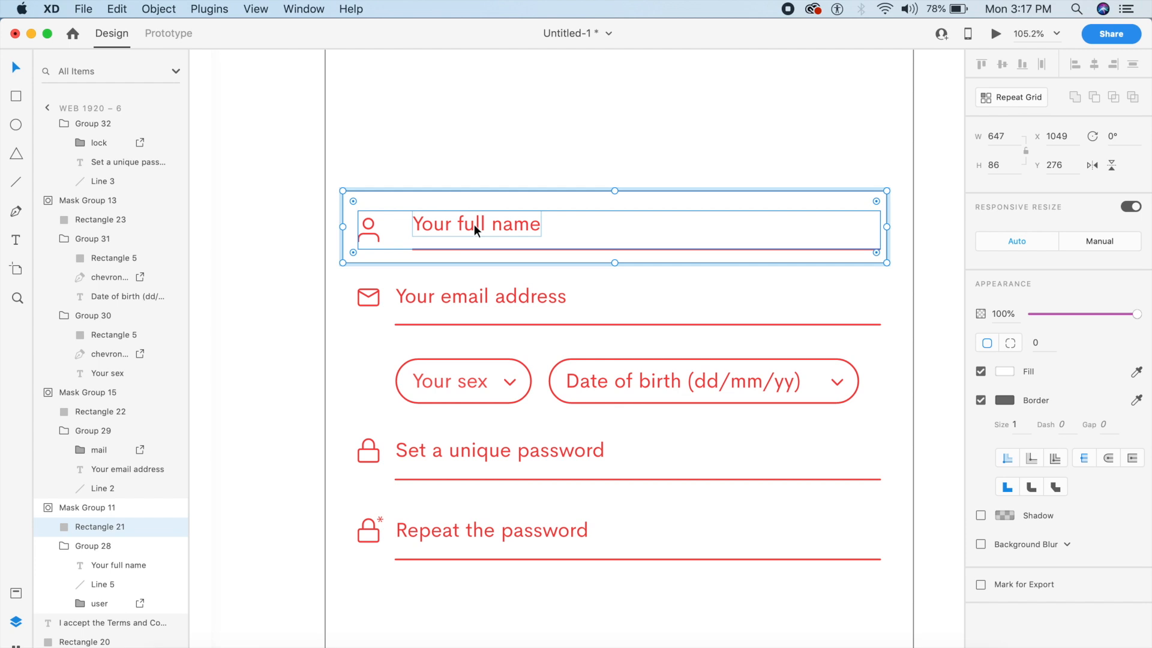
click(474, 224)
drag(474, 224, 470, 277)
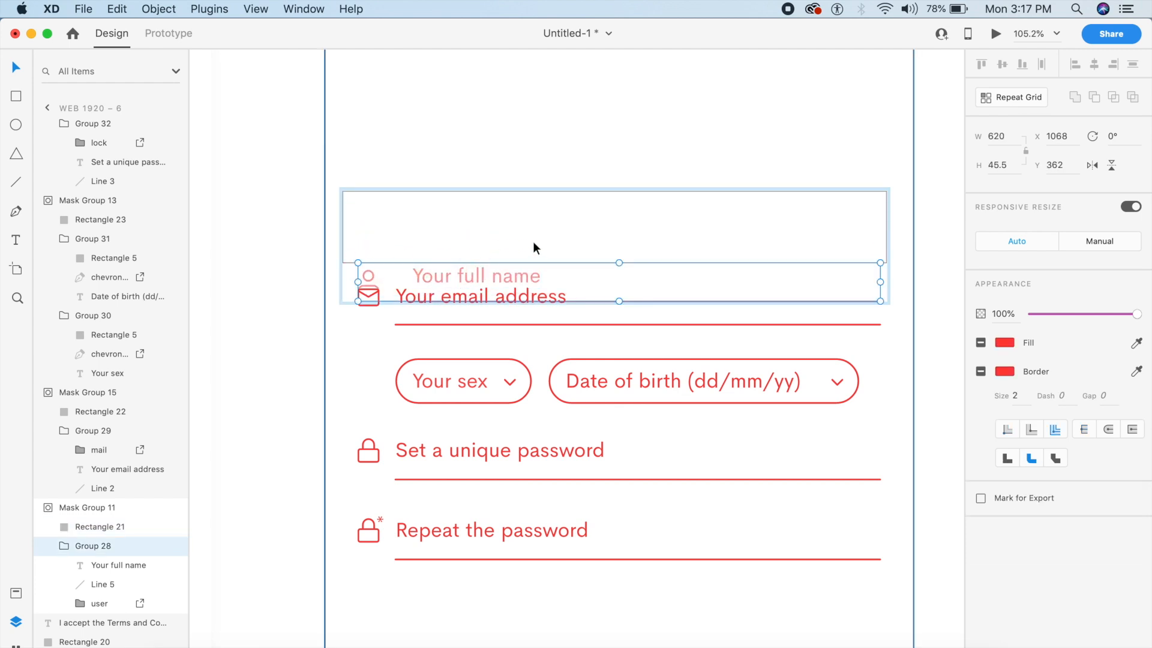
key(super+z)
drag(495, 225, 480, 309)
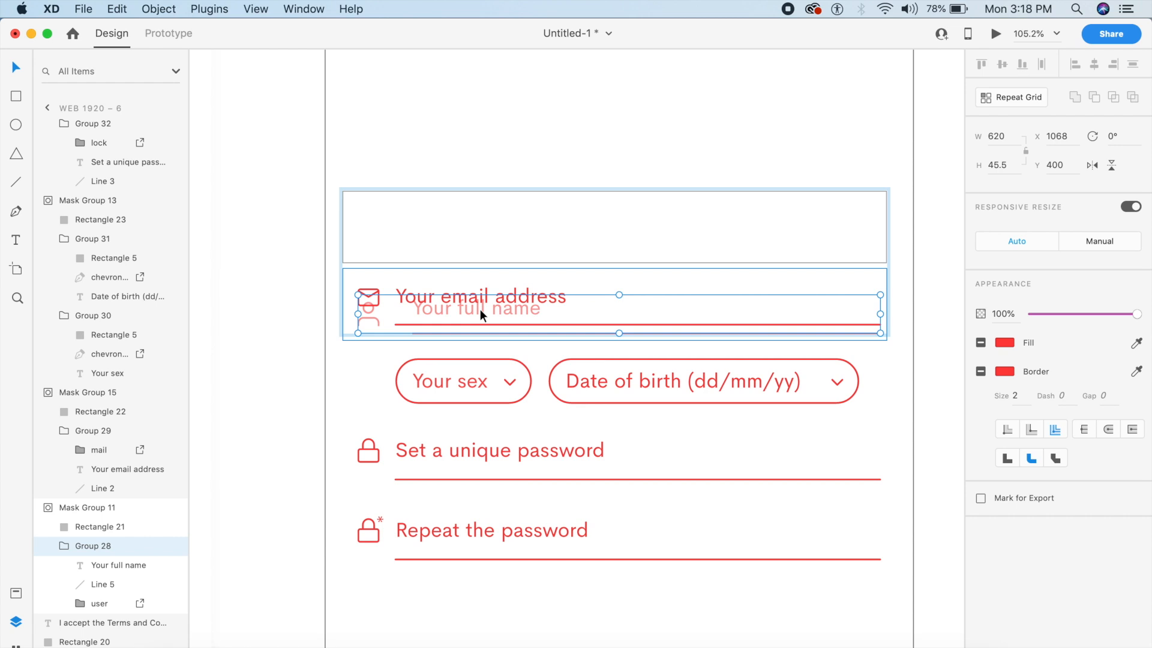
click(942, 317)
- Move the "Your email address" group inside its mask straight down, well below the mask area
click(441, 307)
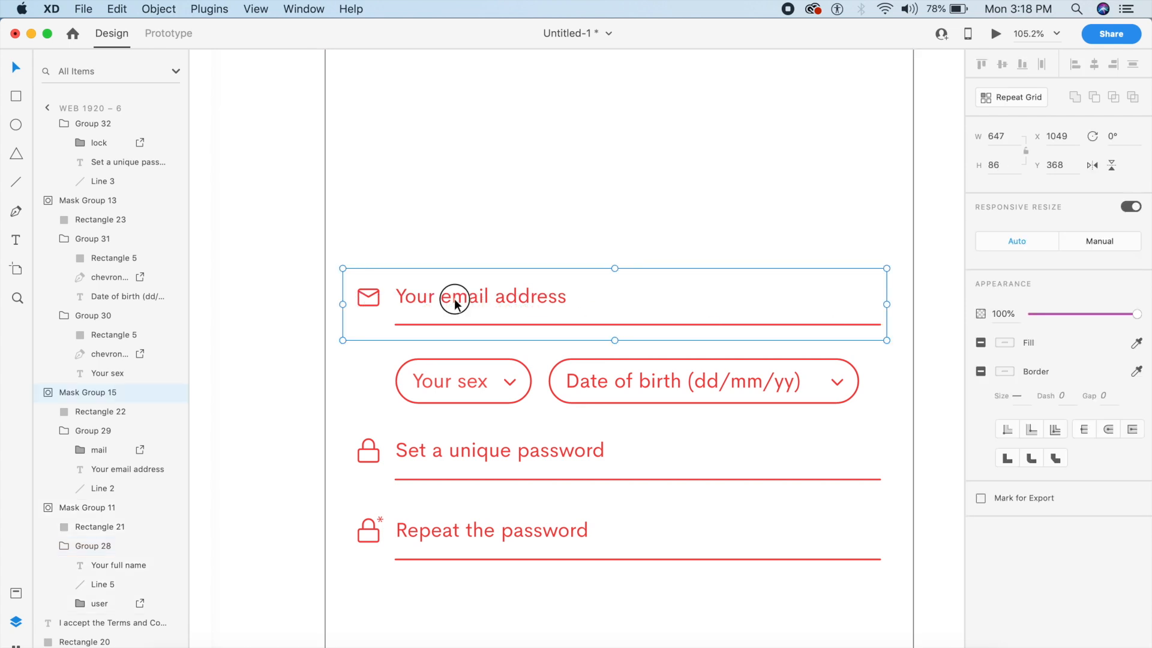
double_click(462, 290)
drag(462, 290, 424, 496)
click(390, 261)
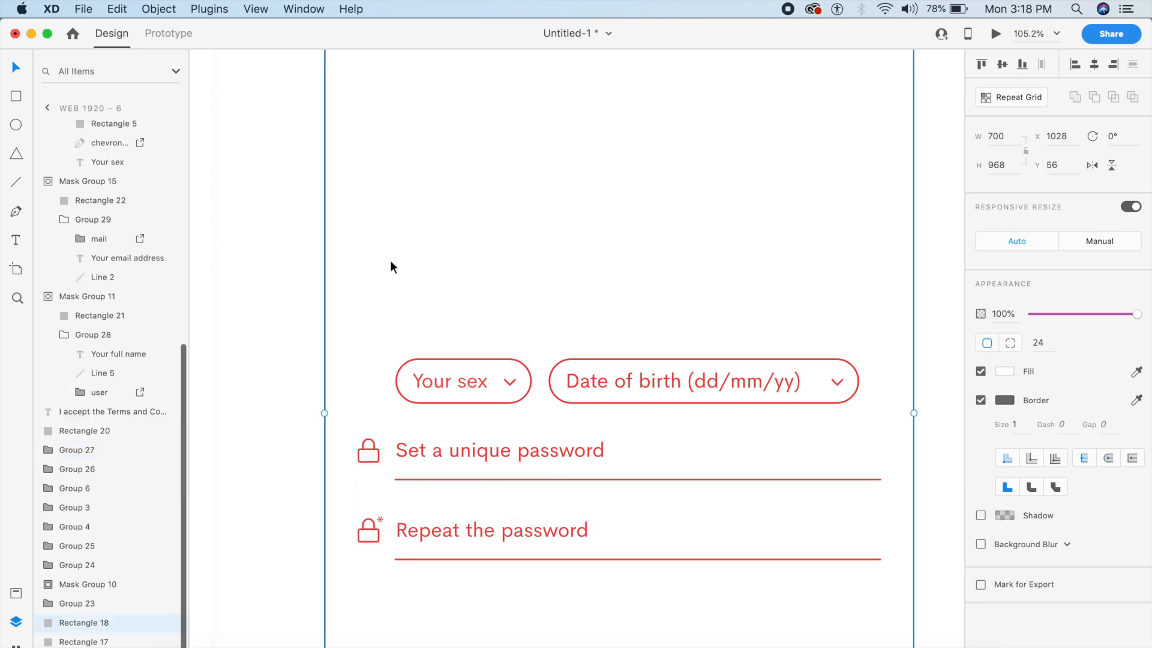
- Move the "Your sex" and "Date of birth" groups together down inside their mask to about Y 929
click(465, 381)
double_click(464, 383)
shift+click(586, 382)
drag(587, 382, 565, 526)
scroll(565, 526, down, 4)
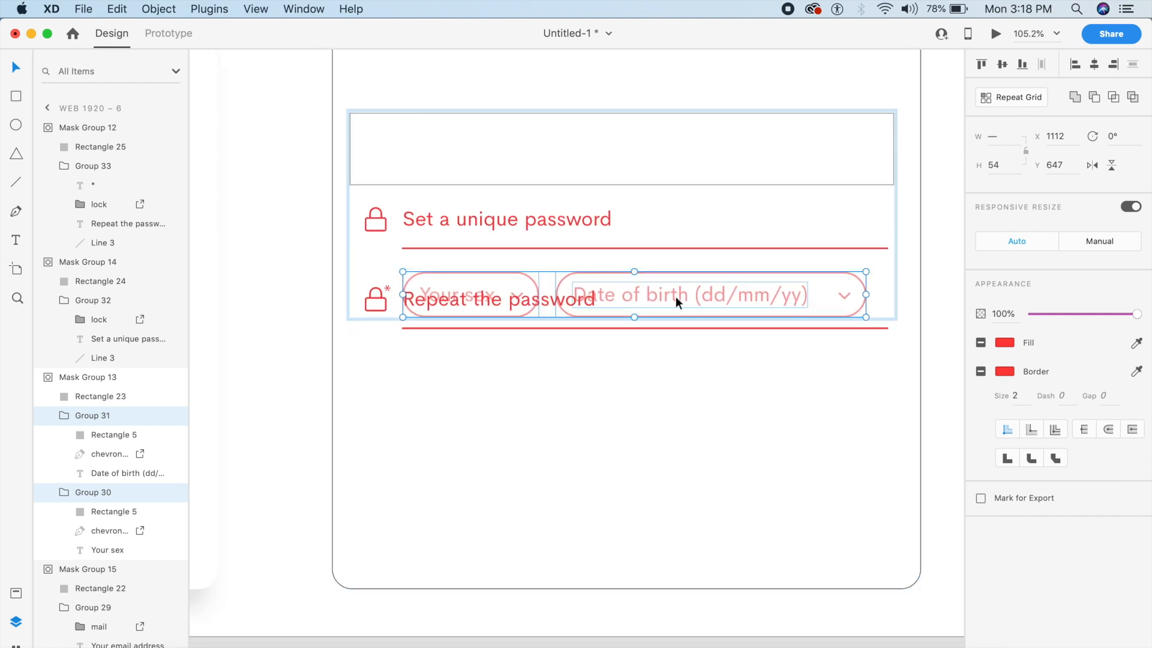
drag(668, 300, 636, 534)
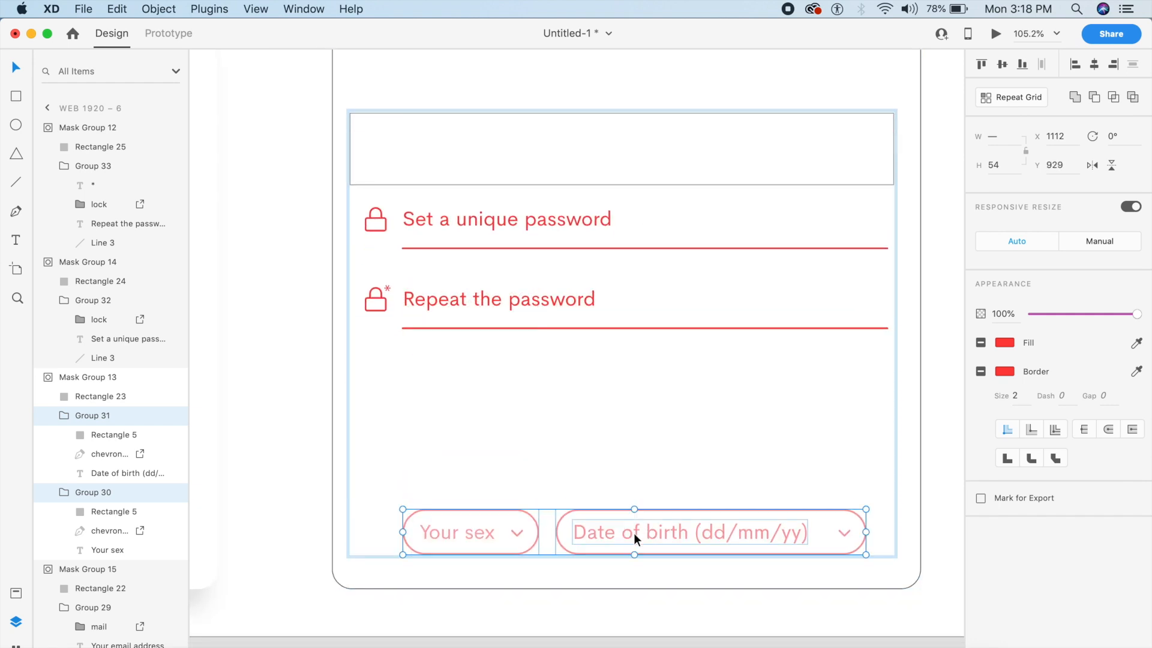
click(307, 315)
- Move the "Set a unique password" group inside its mask straight down past the card's bottom edge
click(441, 232)
click(467, 215)
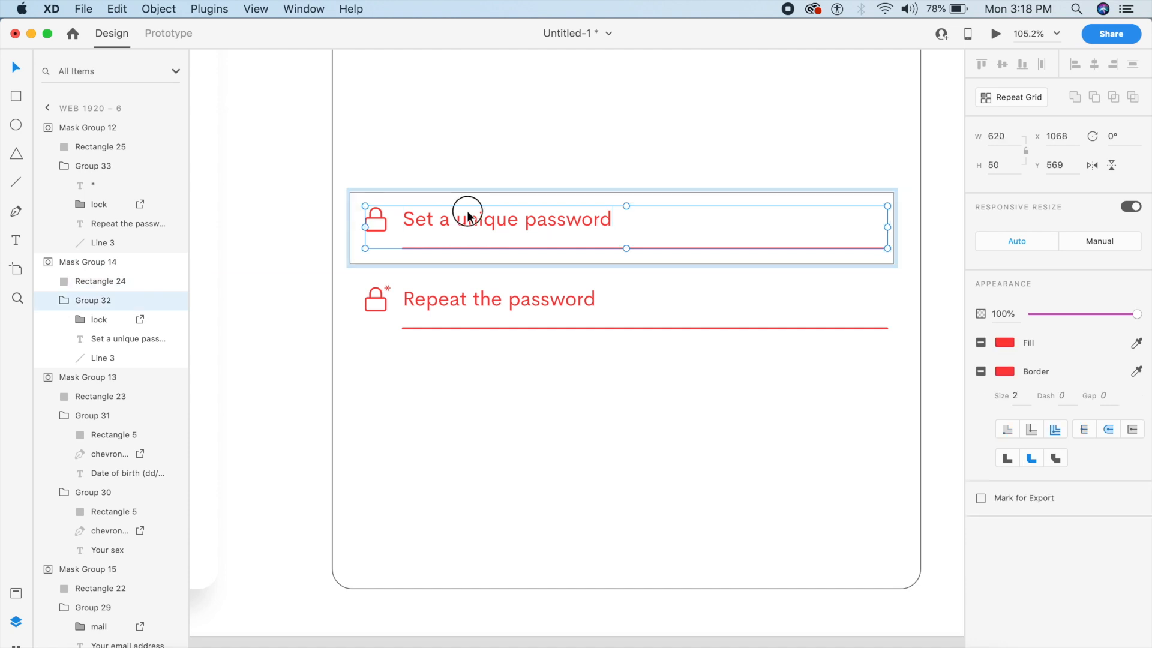
drag(468, 214, 404, 556)
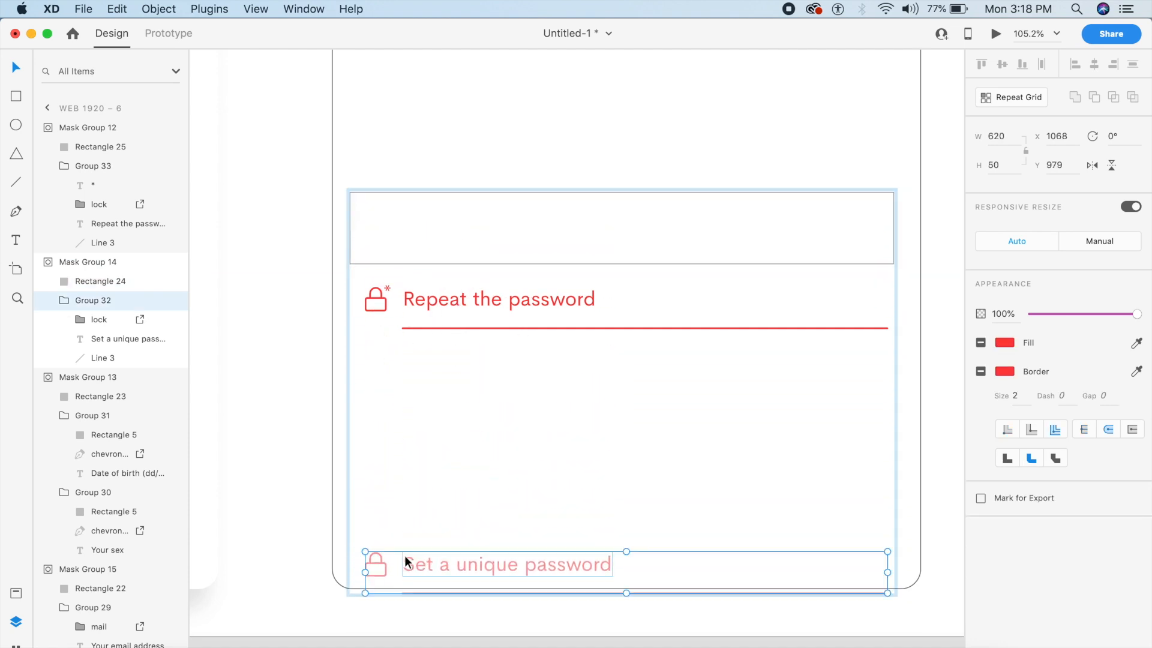
scroll(422, 516, down, 3)
drag(440, 380, 404, 480)
- Move the "Repeat the password" group inside its mask straight down below the artboard
scroll(404, 303, up, 3)
double_click(421, 271)
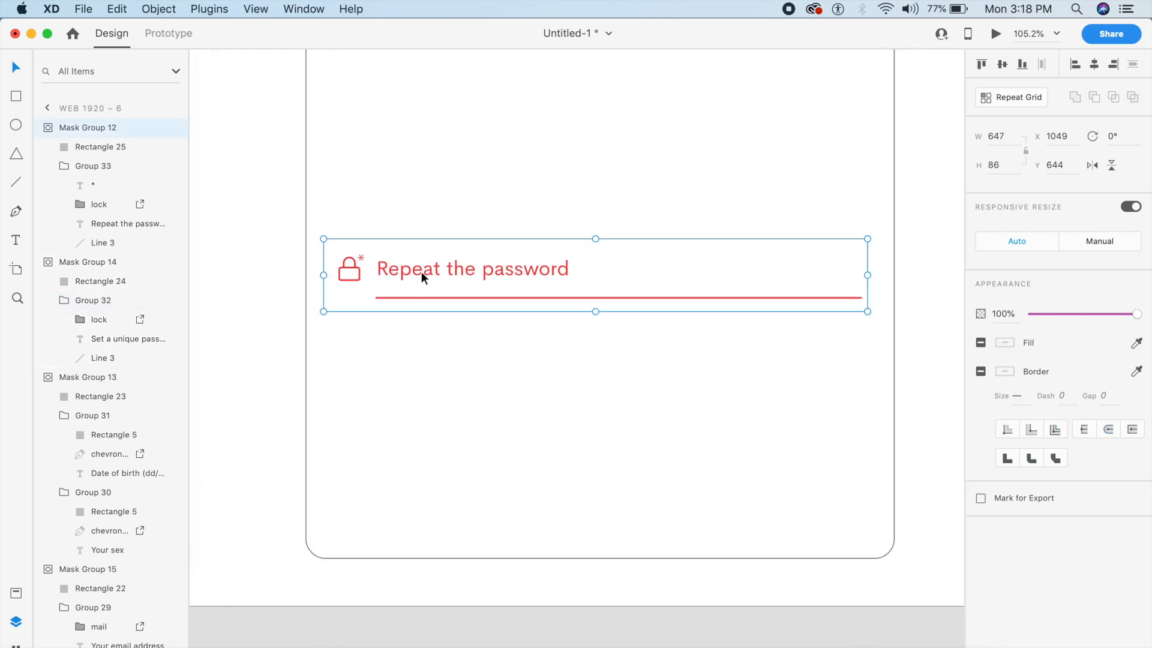
scroll(422, 271, down, 5)
click(437, 269)
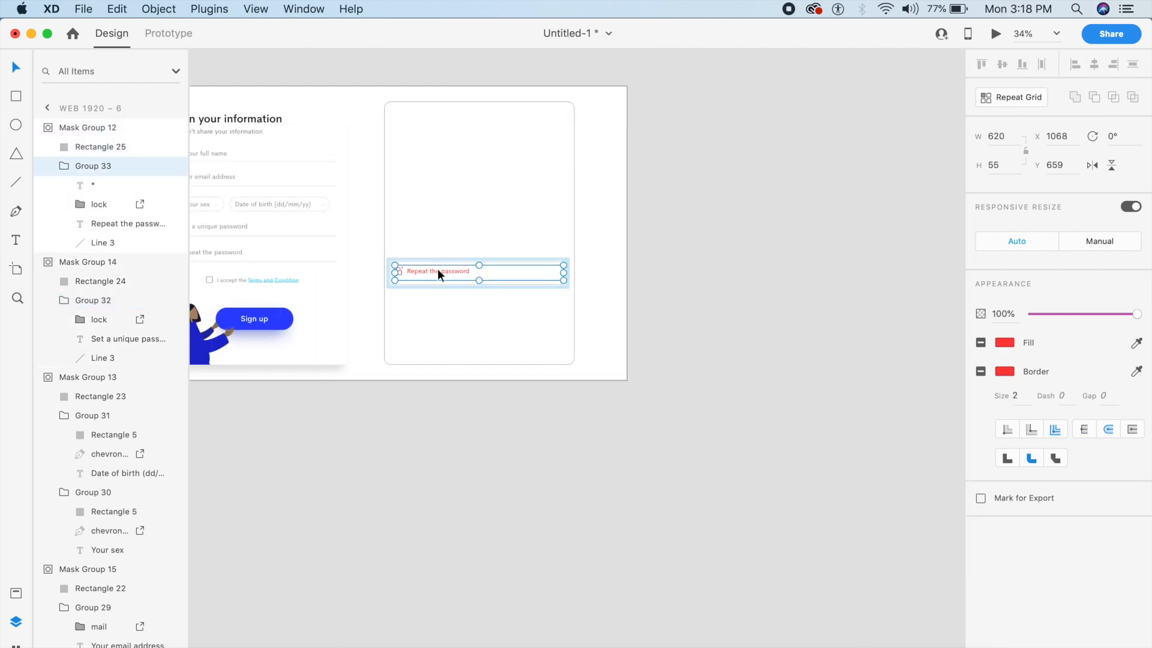
drag(437, 302, 402, 588)
click(653, 458)
- Move the empty rounded card aside and shift the five field mask groups left over the sign-up form to X 220
click(437, 264)
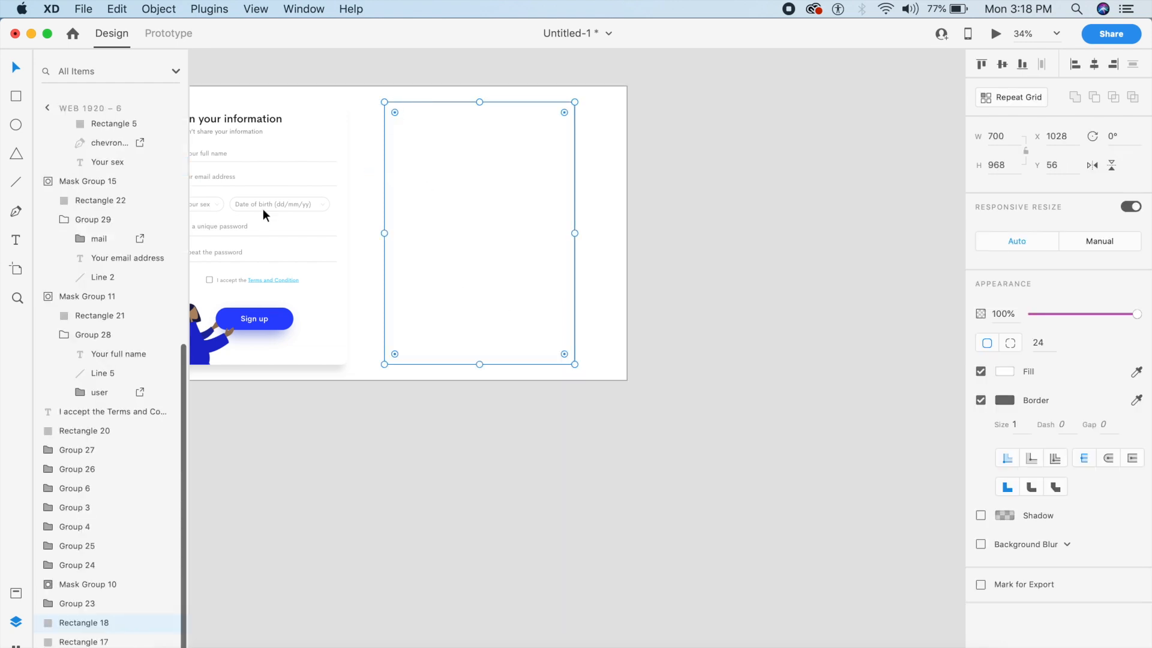
drag(460, 282, 631, 274)
drag(378, 110, 524, 377)
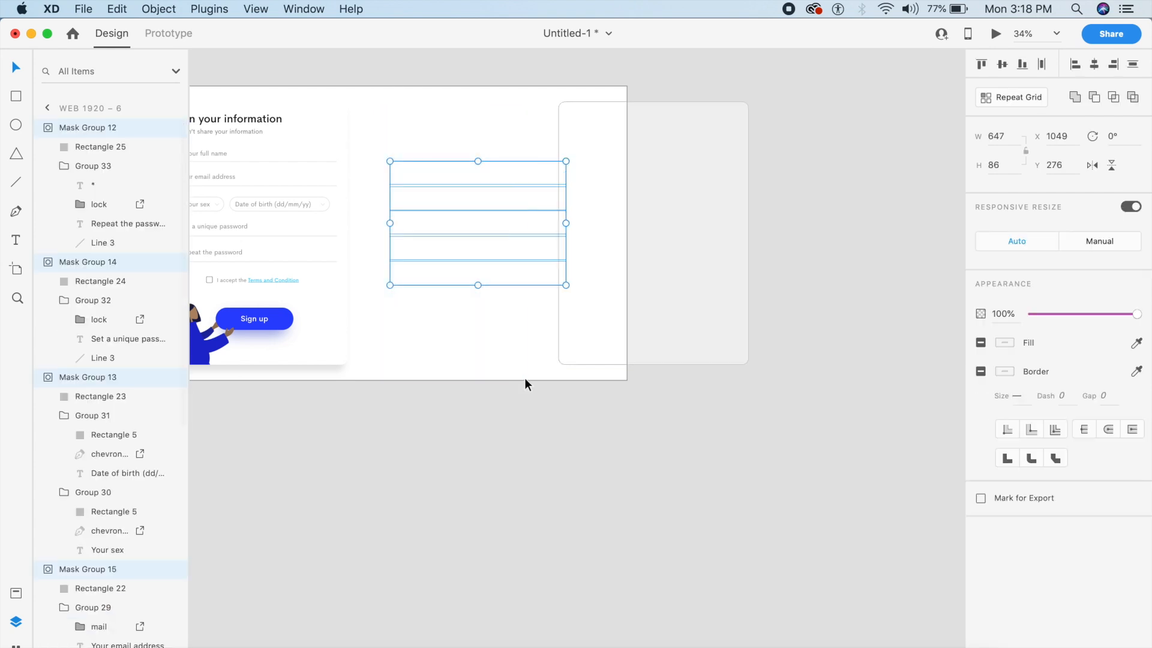
scroll(524, 377, left, 5)
key(shift+Left)
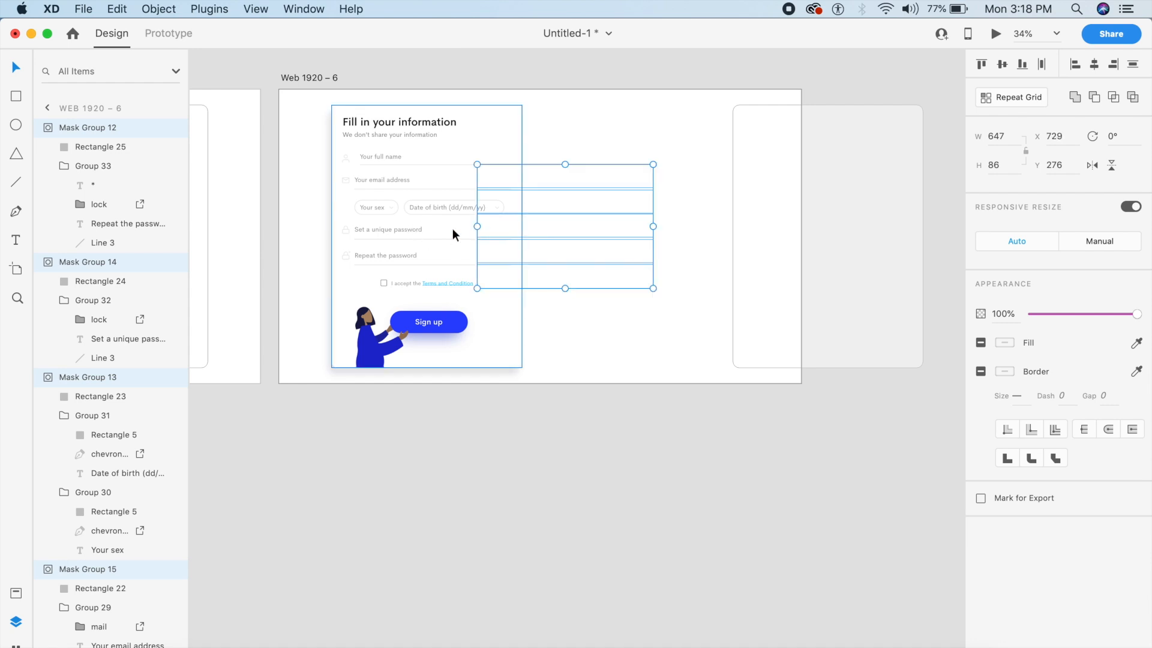
key(shift+Left)
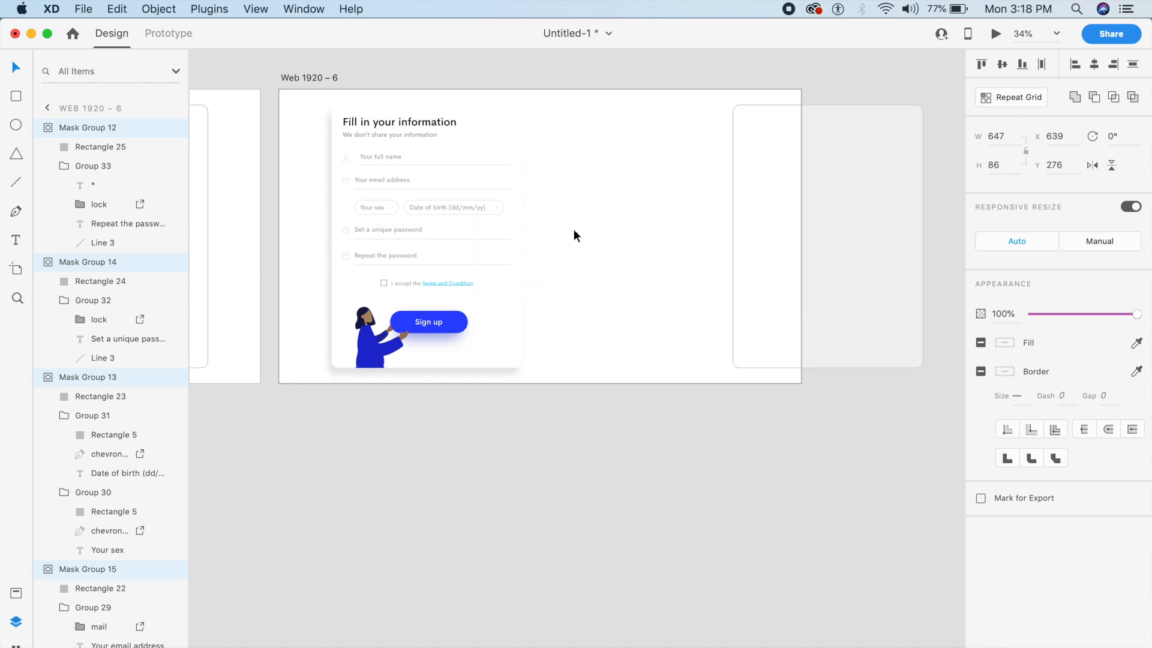
key(shift+Left)
key(shift+Left)
key(shift+Left)
key(shift+Left)
key(shift+Left)
key(shift+Left)
key(shift+Left)
key(shift+Left)
key(shift+Left)
key(shift+Left)
key(shift+Left)
key(shift+Left)
key(shift+Left)
key(Left)
key(Left)
key(Left)
key(Left)
- Shift the five mask groups vertically over the form's fields so that they start at Y 188
key(shift+Up)
key(shift+Up)
key(shift+Up)
key(shift+Up)
key(shift+Up)
key(shift+Up)
key(shift+Up)
key(shift+Up)
key(shift+Up)
key(shift+Up)
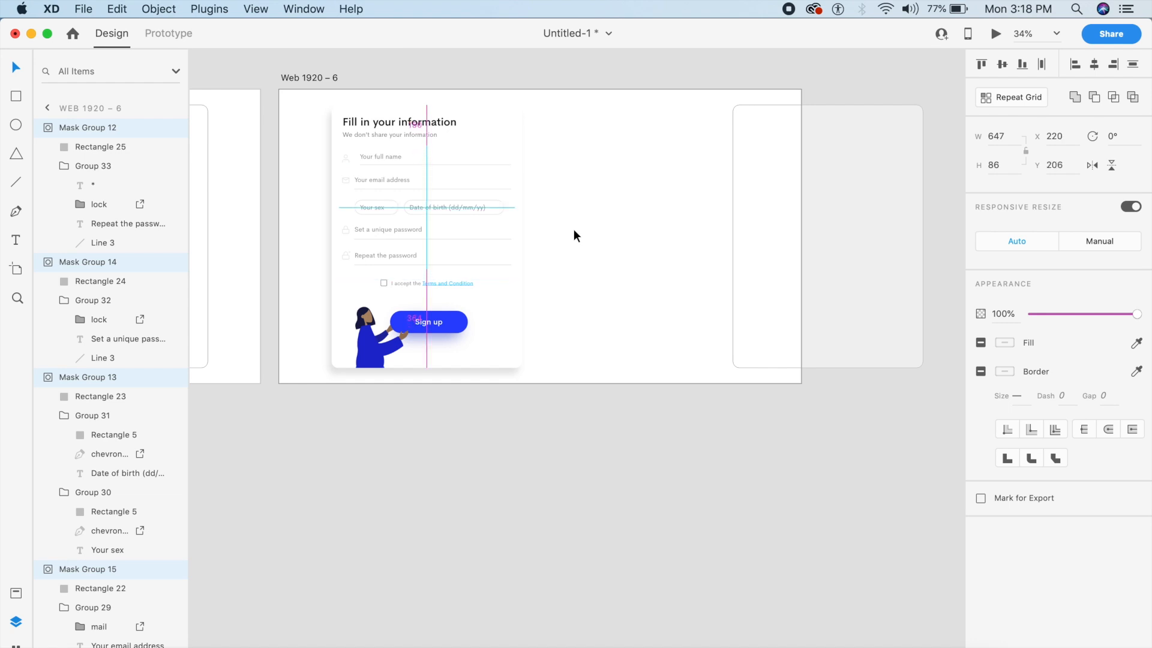
key(shift+Down)
key(shift+Down)
key(shift+Down)
click(604, 216)
click(432, 174)
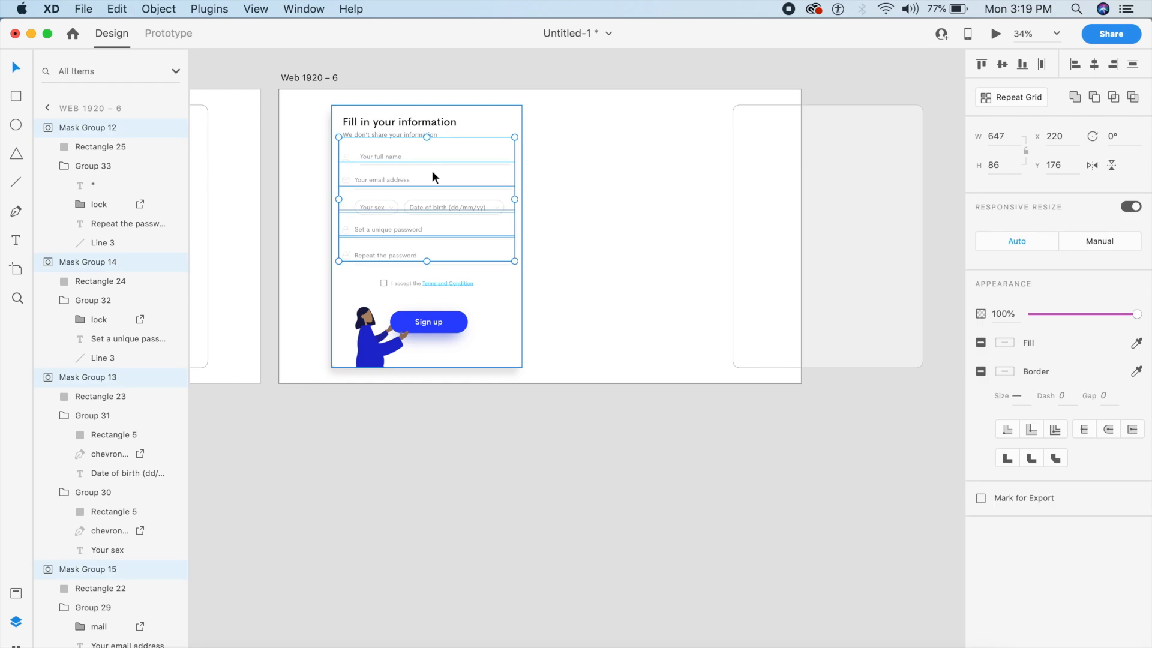
key(Down)
key(Down)
key(Down)
key(Down)
key(Down)
key(Down)
key(Down)
key(Down)
key(Down)
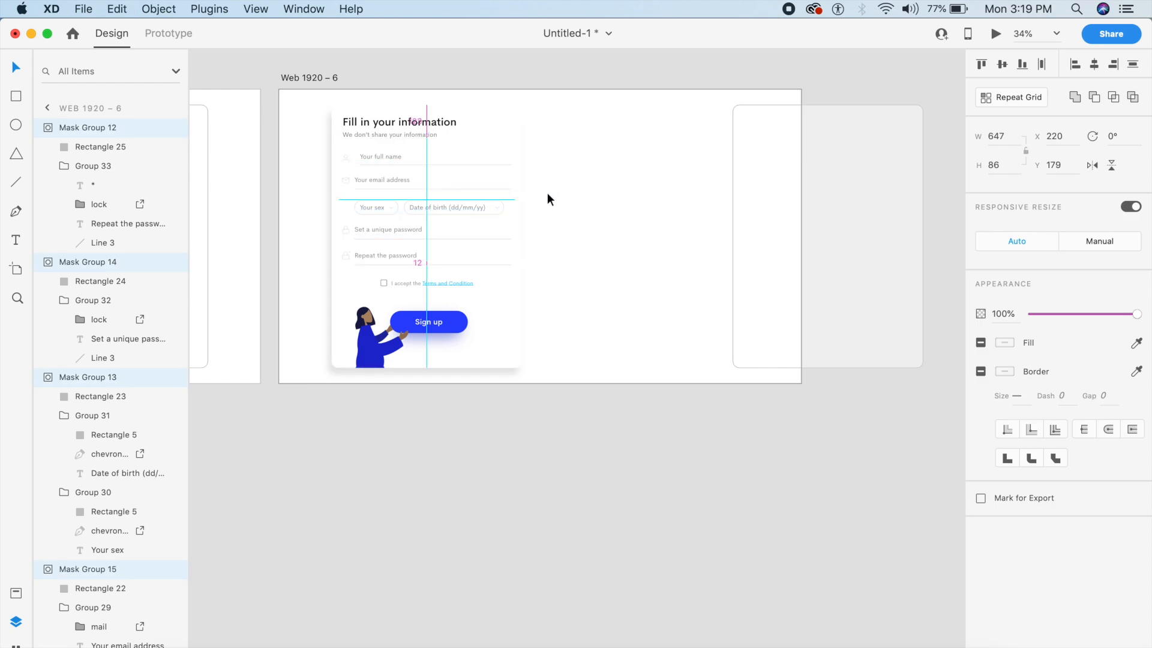
key(Down)
key(Down)
key(Down)
key(Down)
key(Down)
key(Down)
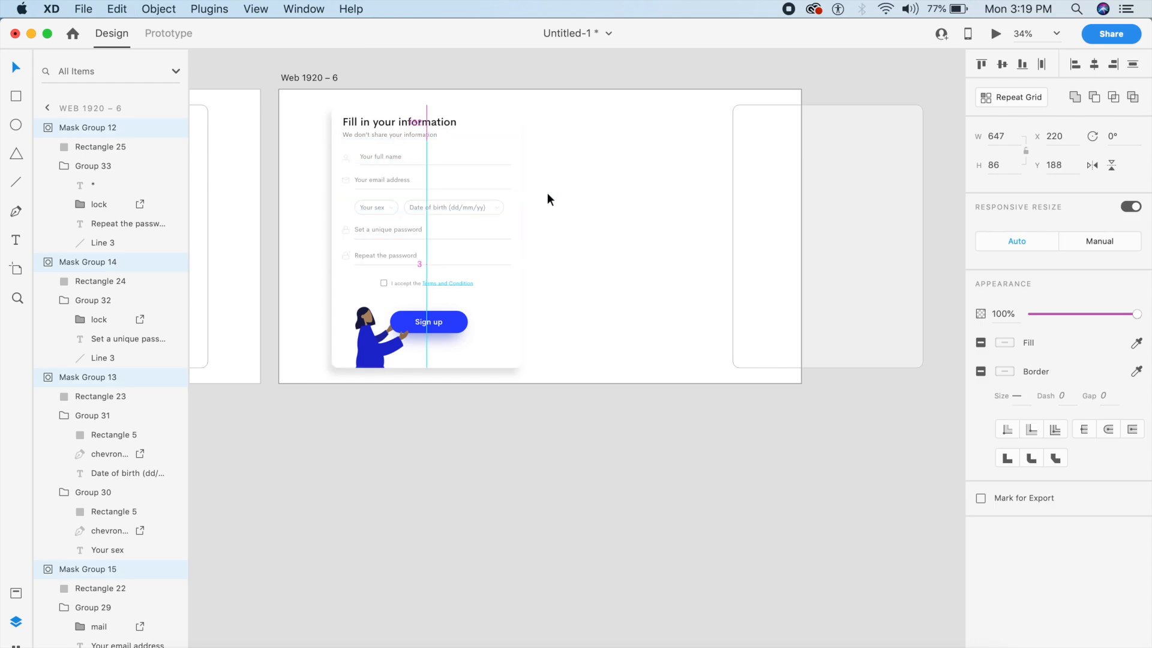
click(576, 204)
- Delete the leftover empty rounded cards from the Web 1920 – 1 and Web 1920 – 6 artboards
scroll(578, 210, left, 5)
click(512, 207)
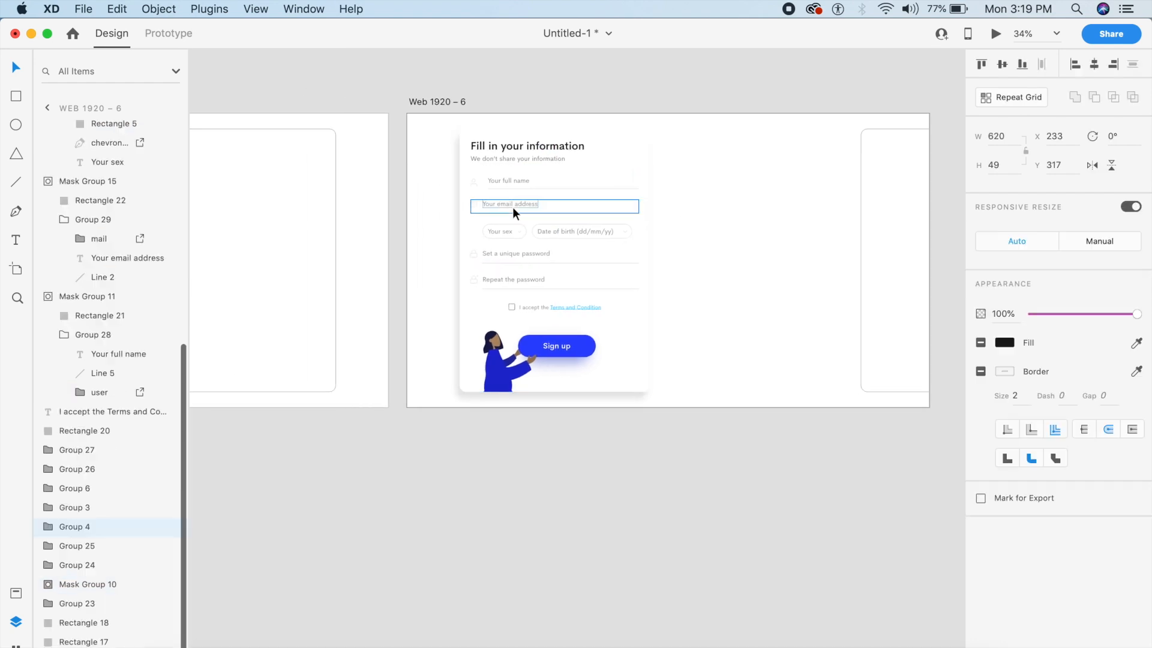
drag(874, 290, 704, 298)
click(278, 347)
key(Delete)
click(770, 319)
key(Delete)
scroll(770, 318, up, 5)
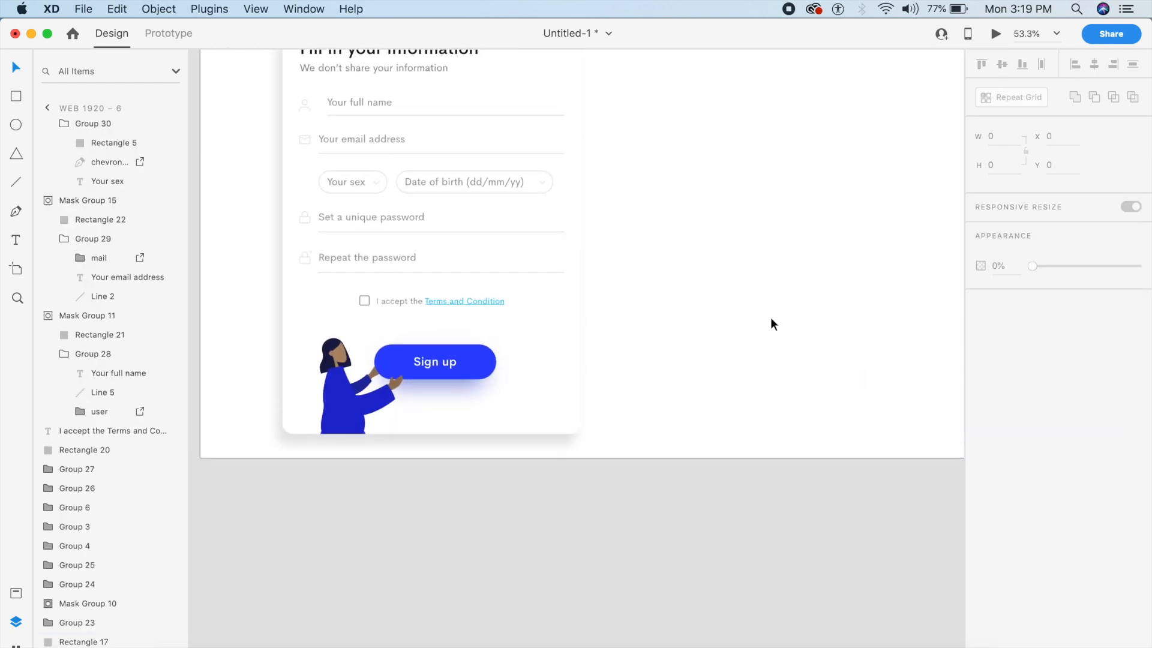
- Delete the Web 1920 – 1 artboard
click(472, 192)
scroll(474, 194, right, 3)
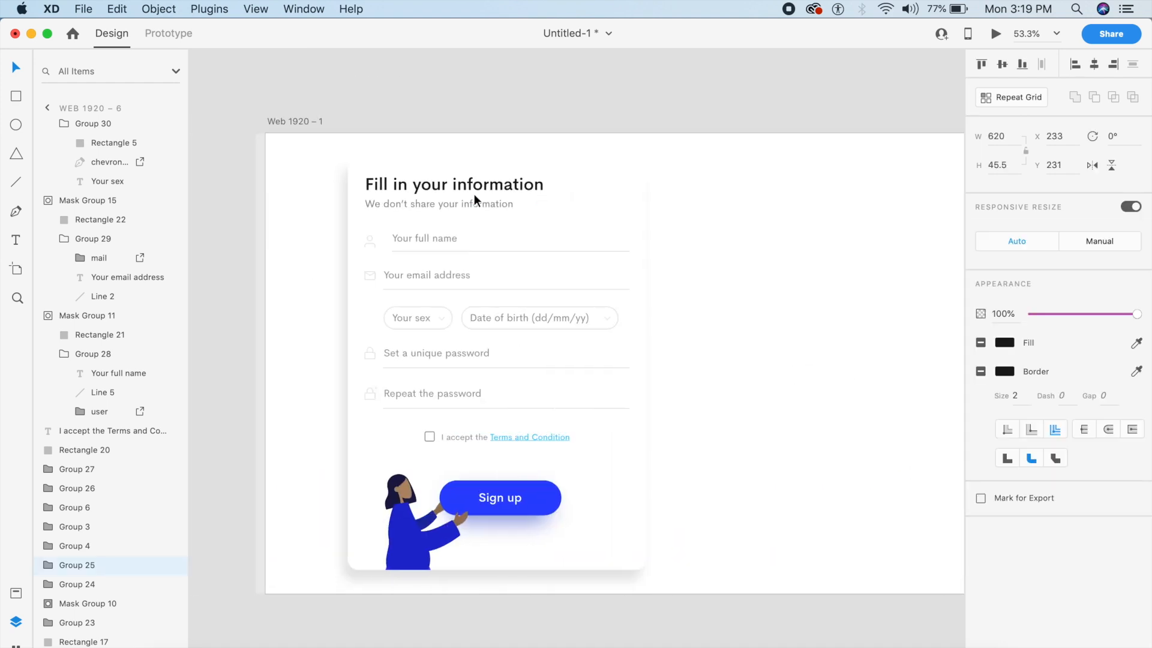
scroll(474, 193, left, 5)
scroll(509, 206, down, 5)
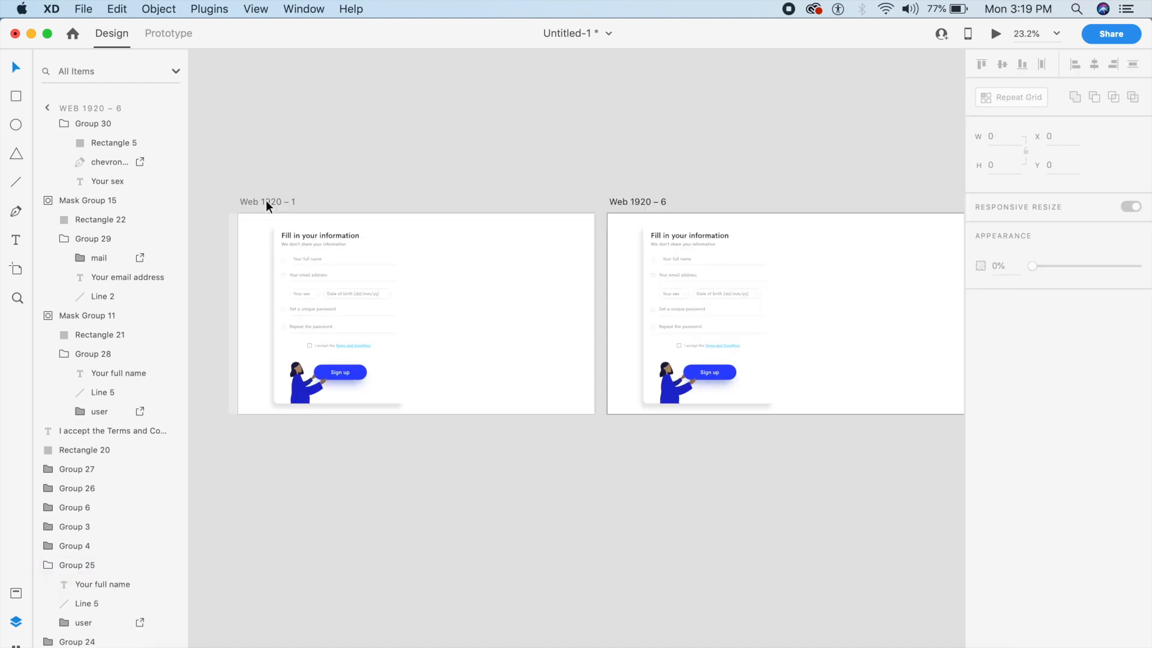
click(266, 201)
key(Delete)
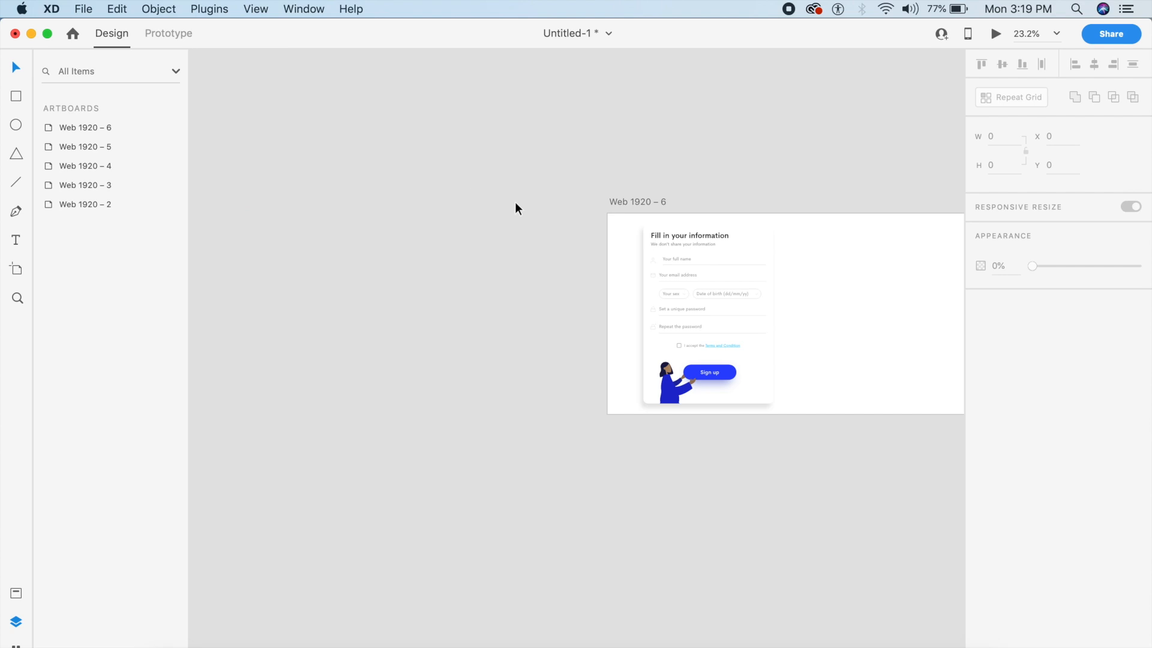
- Duplicate the Web 1920 – 6 artboard
scroll(515, 203, right, 5)
click(461, 209)
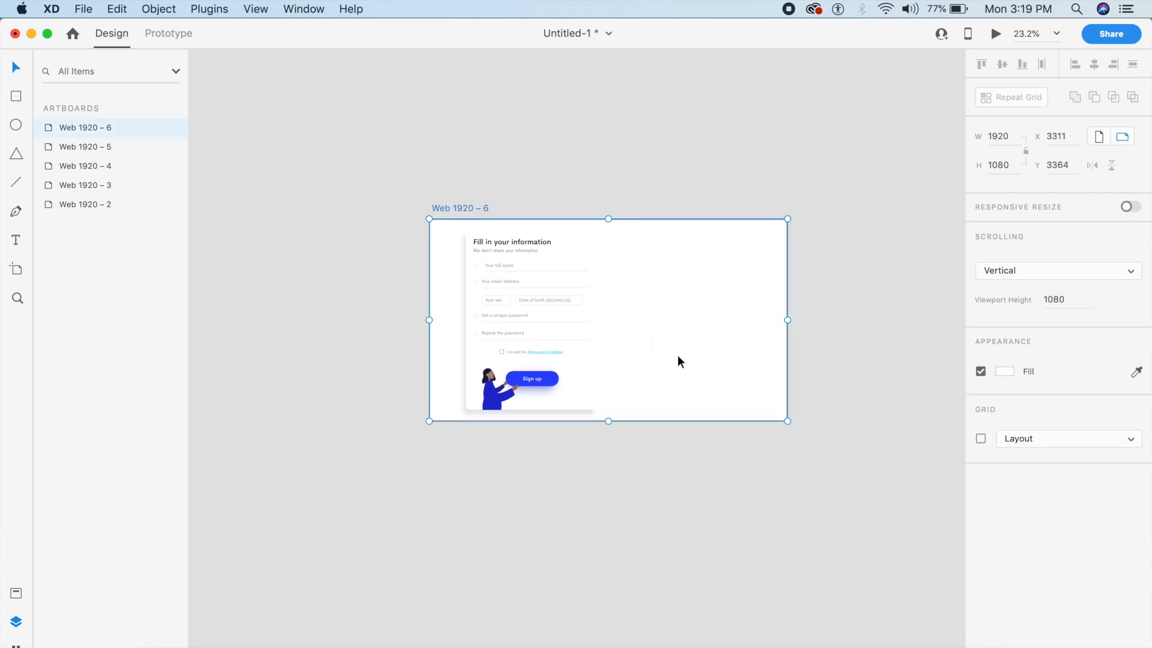
key(super+d)
key(super+3)
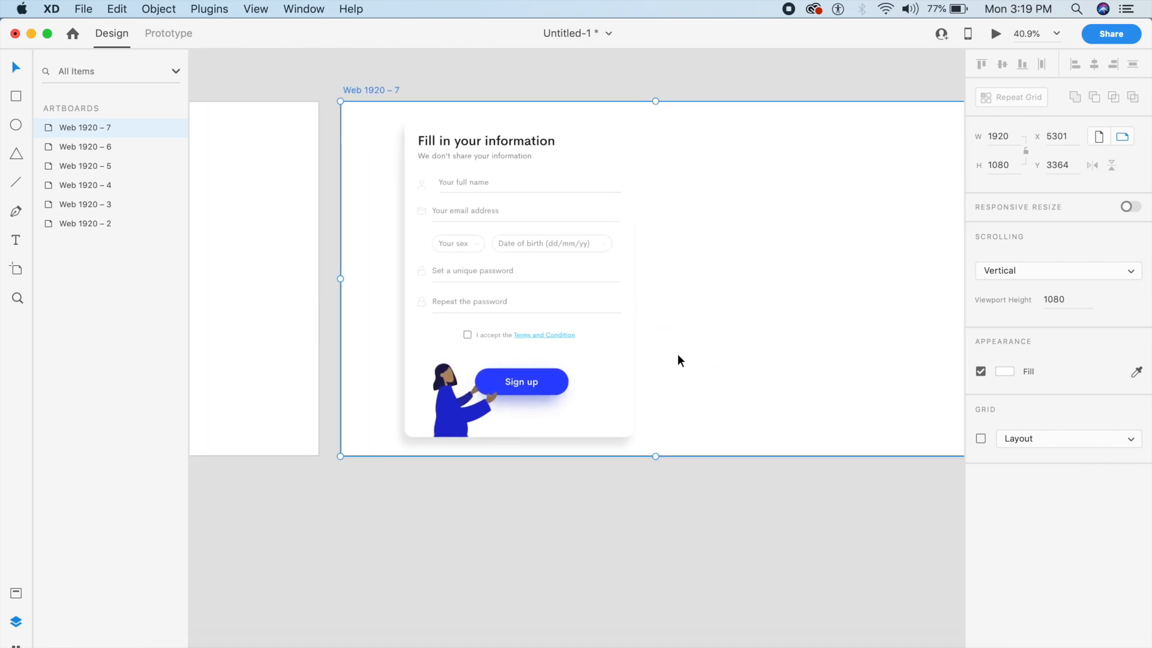
- On the duplicated artboard, move the red "Repeat the password" group inside Mask Group 12 up to X 246, Y 645
scroll(678, 354, up, 5)
scroll(677, 354, left, 2)
scroll(678, 353, up, 3)
click(448, 348)
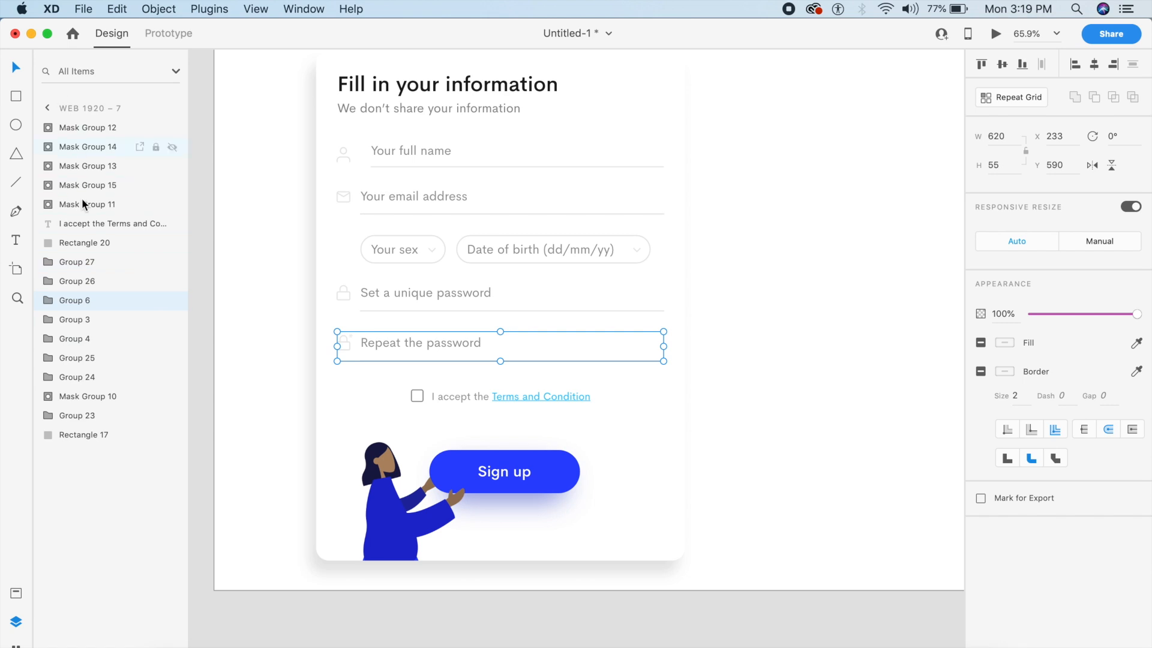
click(55, 128)
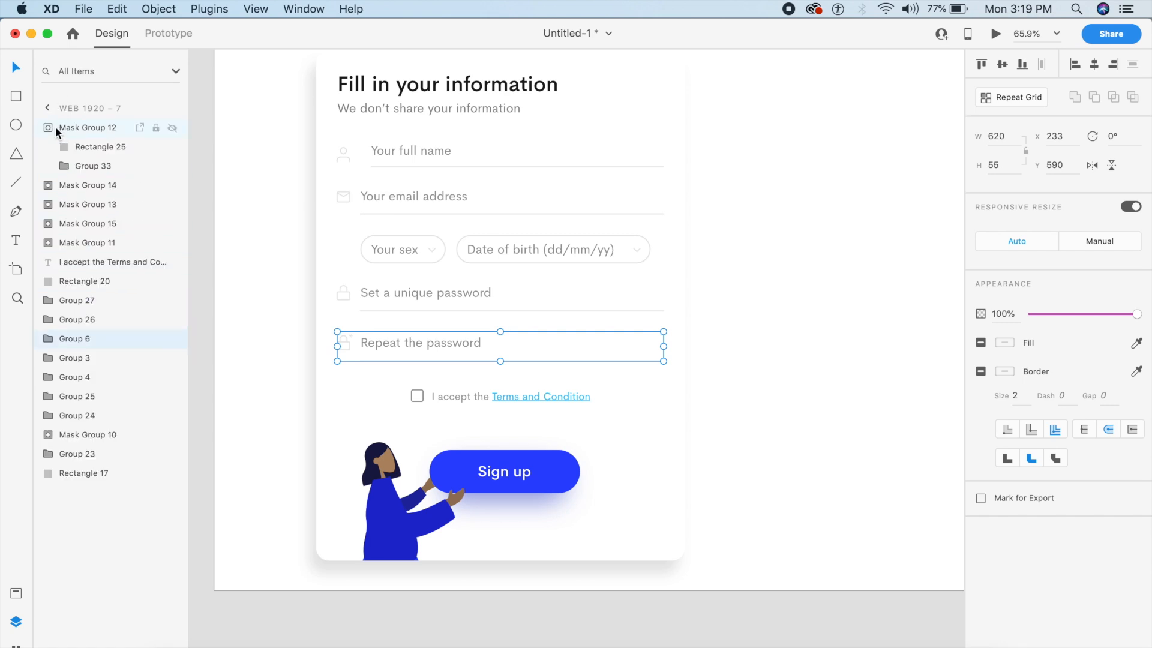
click(60, 166)
scroll(638, 423, down, 1)
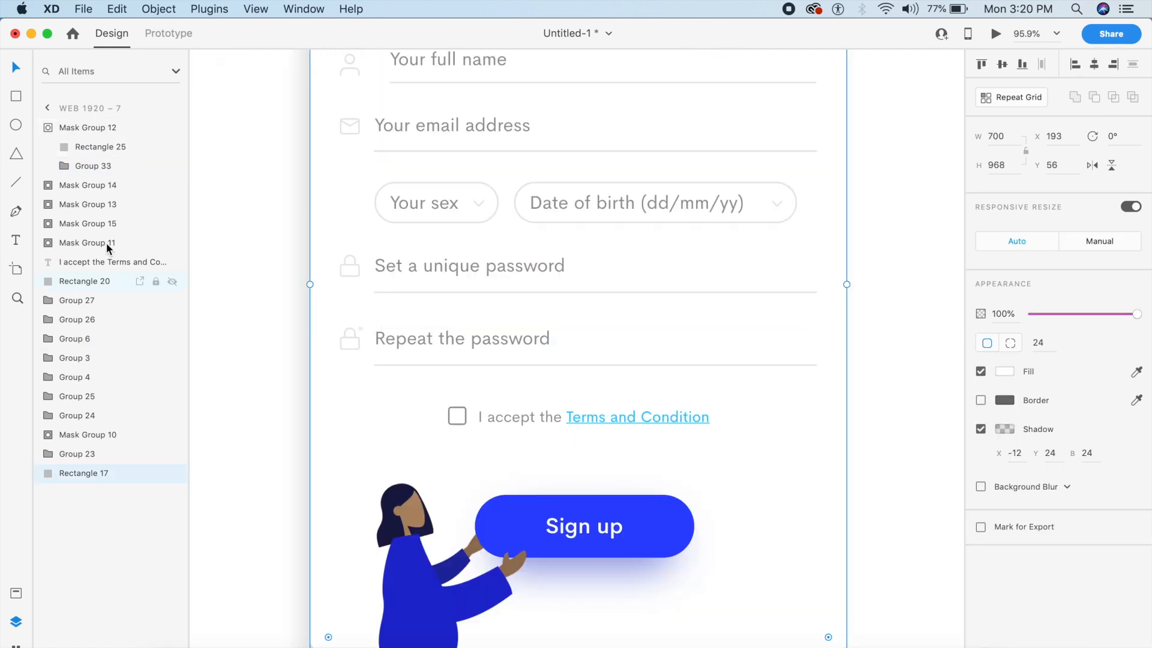
click(55, 166)
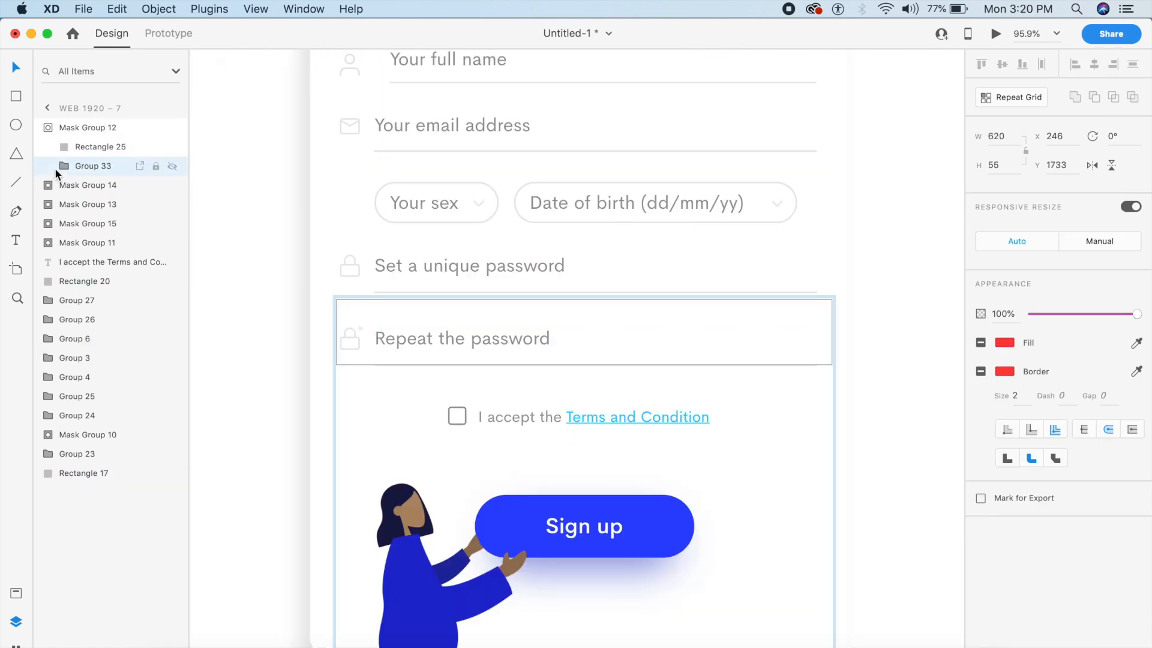
scroll(565, 444, down, 5)
scroll(565, 444, down, 10)
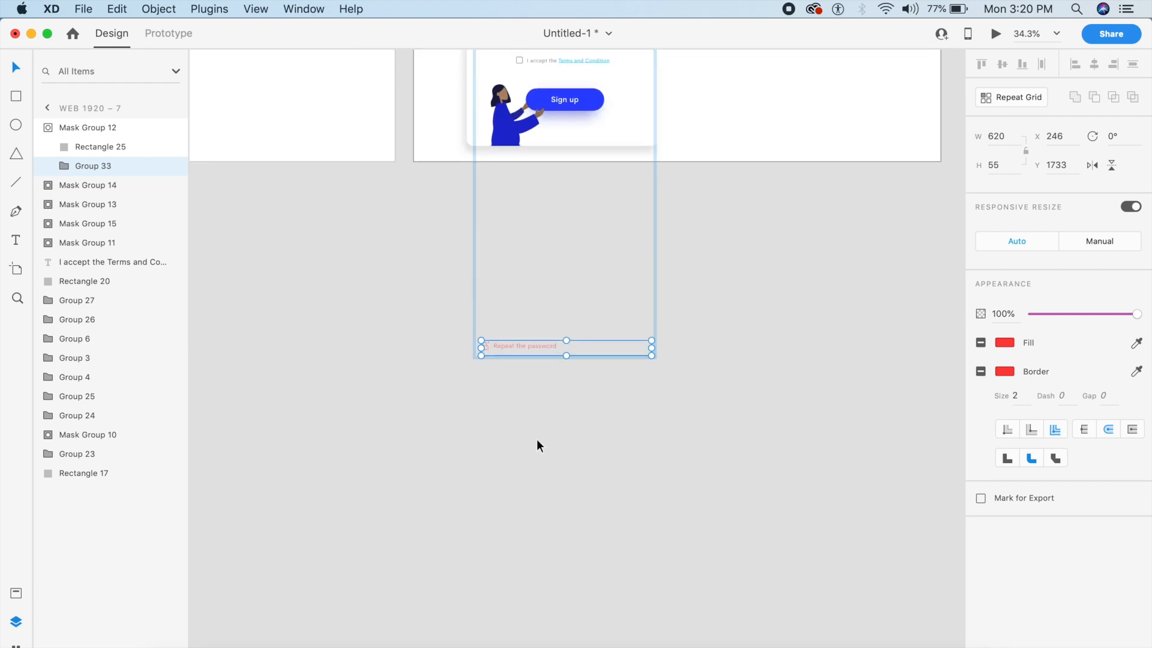
scroll(536, 438, up, 2)
drag(502, 405, 491, 109)
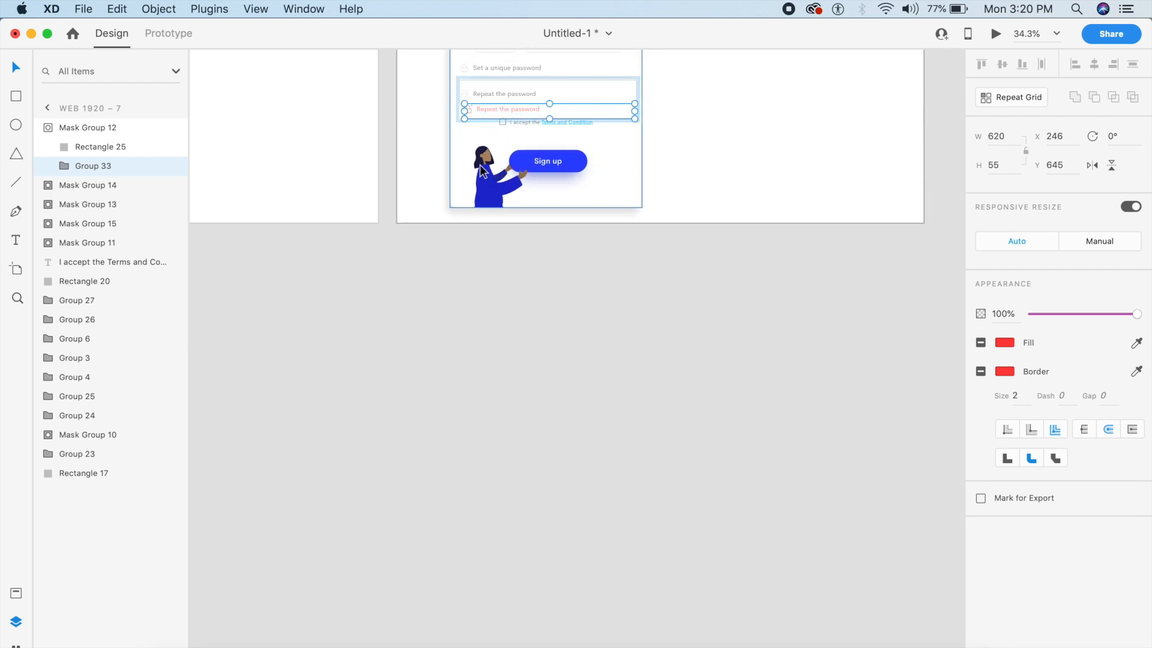
- Align the red "Repeat the password" group exactly over the grey field at X 233, Y 590
scroll(480, 166, up, 4)
scroll(480, 166, up, 6)
drag(528, 376, 518, 337)
scroll(518, 336, up, 5)
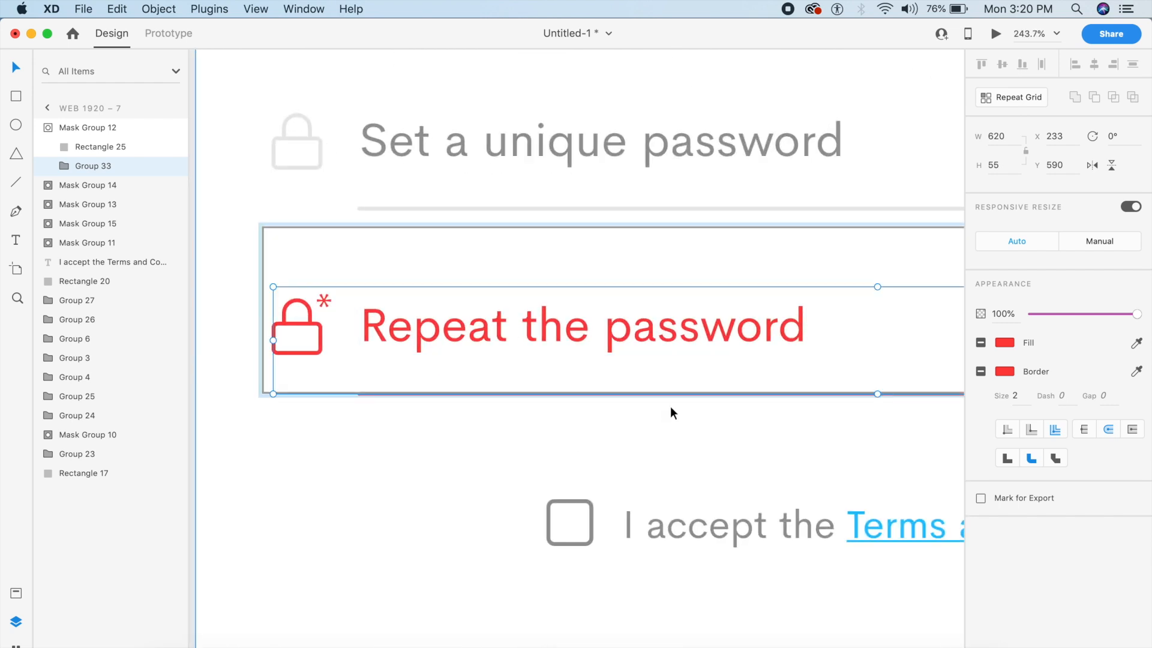
scroll(671, 406, down, 5)
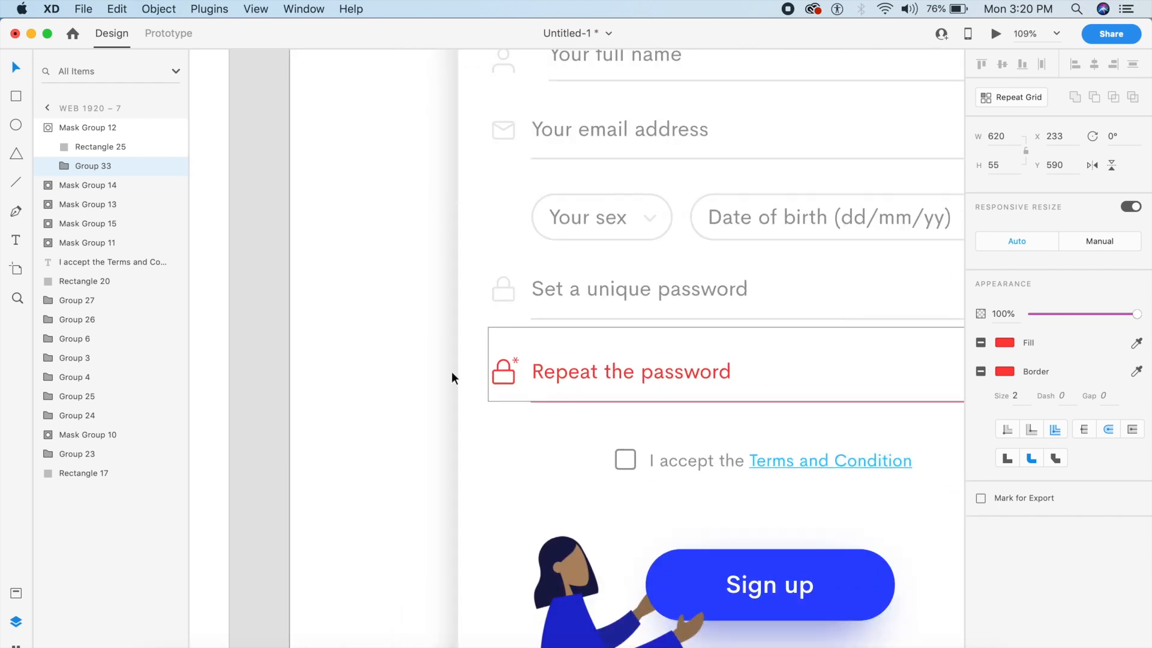
- Move the red "Set a unique password" group inside Mask Group 14 up over its matching grey field
click(374, 359)
scroll(374, 357, right, 3)
scroll(374, 357, up, 2)
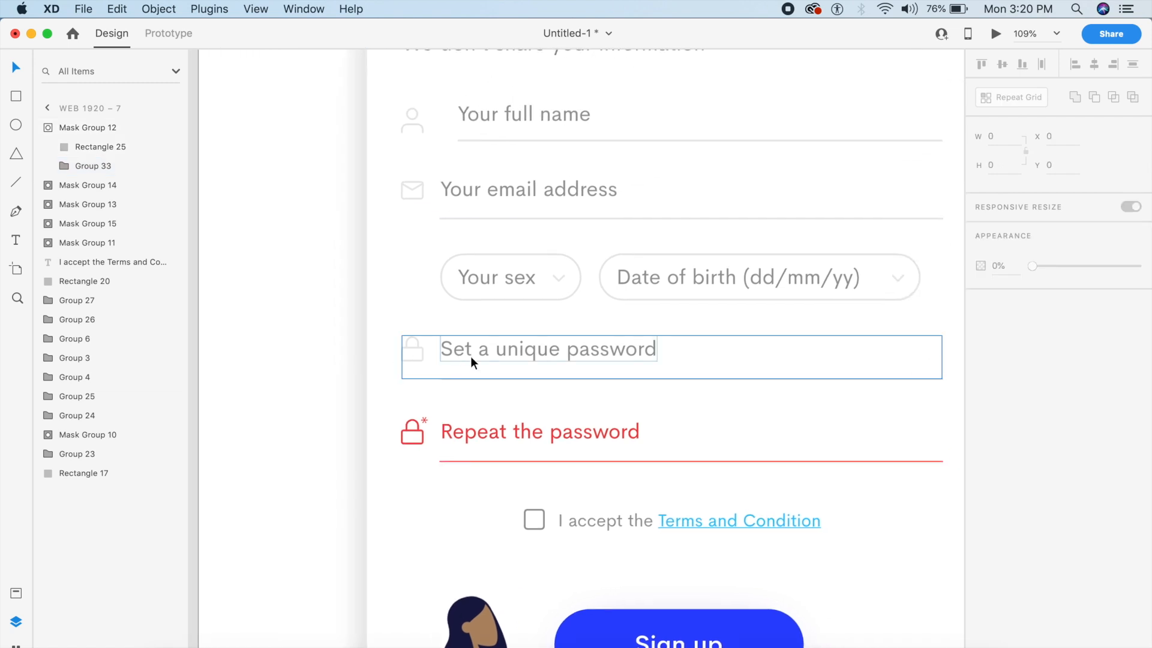
double_click(470, 355)
click(358, 340)
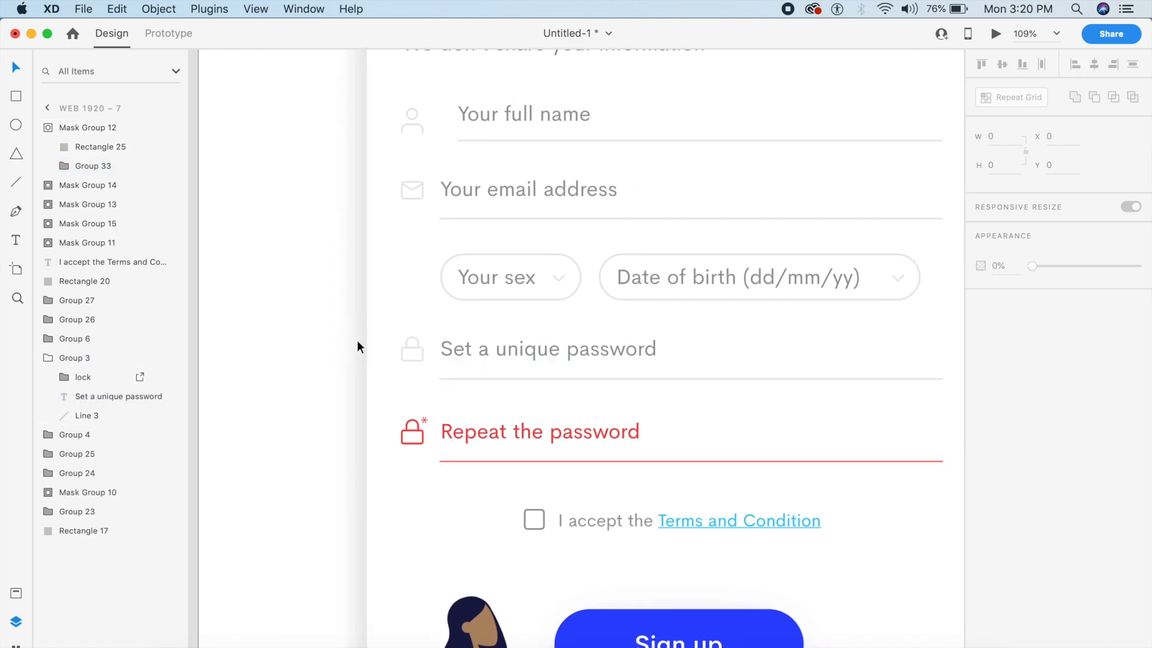
click(39, 184)
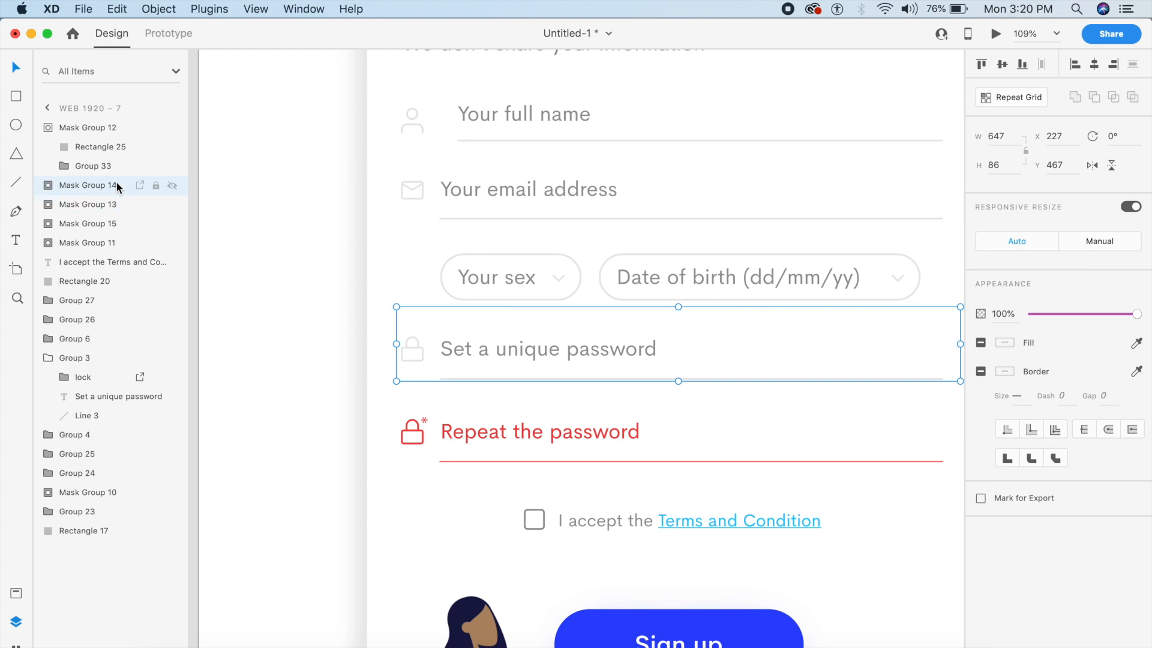
click(47, 187)
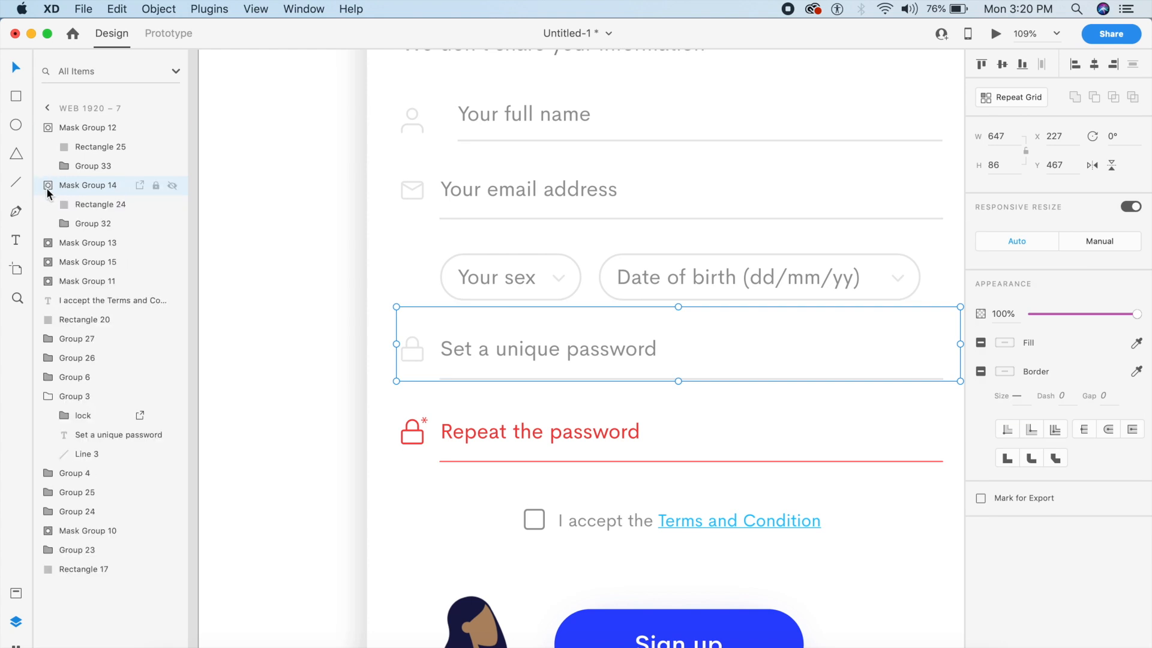
click(50, 222)
scroll(617, 486, down, 6)
scroll(618, 486, down, 8)
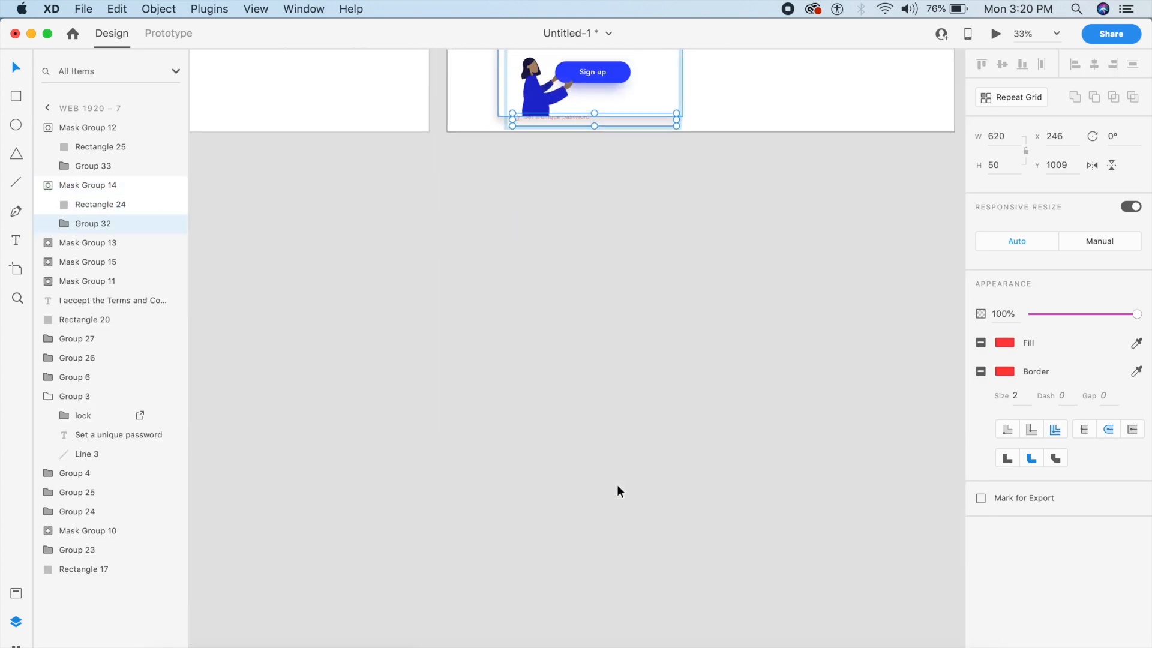
scroll(618, 485, up, 4)
drag(519, 333, 520, 199)
scroll(519, 199, up, 6)
- Nudge the red "Enter information" text so it sits centred just above the Sign up button
key(Up)
key(Up)
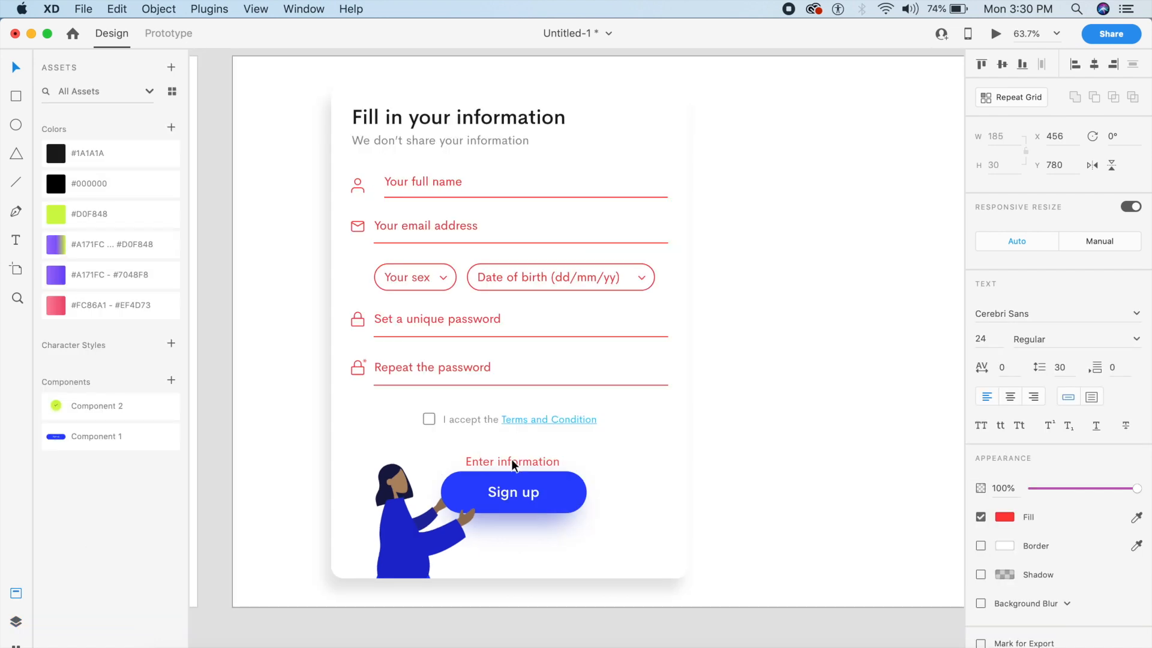
key(Right)
key(Right)
key(Right)
key(Right)
key(Right)
key(Right)
key(Right)
key(Right)
key(Right)
key(Left)
key(Left)
key(Left)
key(Left)
key(Left)
key(Left)
key(Left)
click(511, 462)
click(790, 408)
- In Prototype mode, link the Sign up button on Web 1920 – 6 to the Web 1920 – 7 artboard
scroll(790, 408, down, 3)
scroll(791, 408, left, 10)
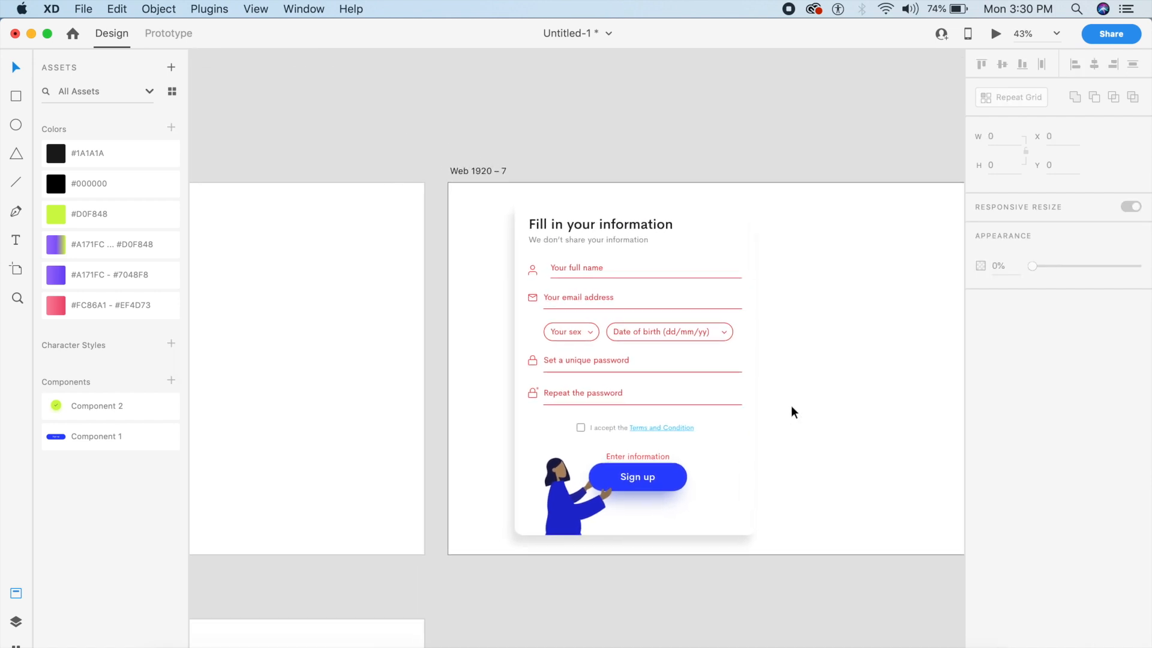
scroll(791, 406, left, 2)
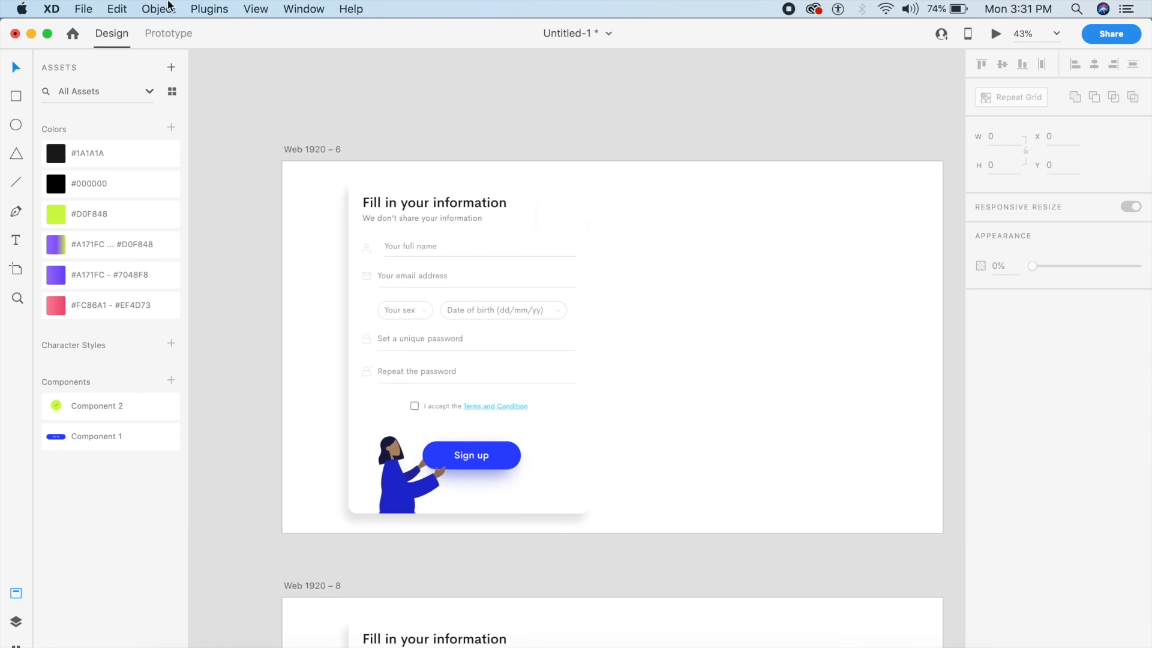
click(169, 35)
click(498, 457)
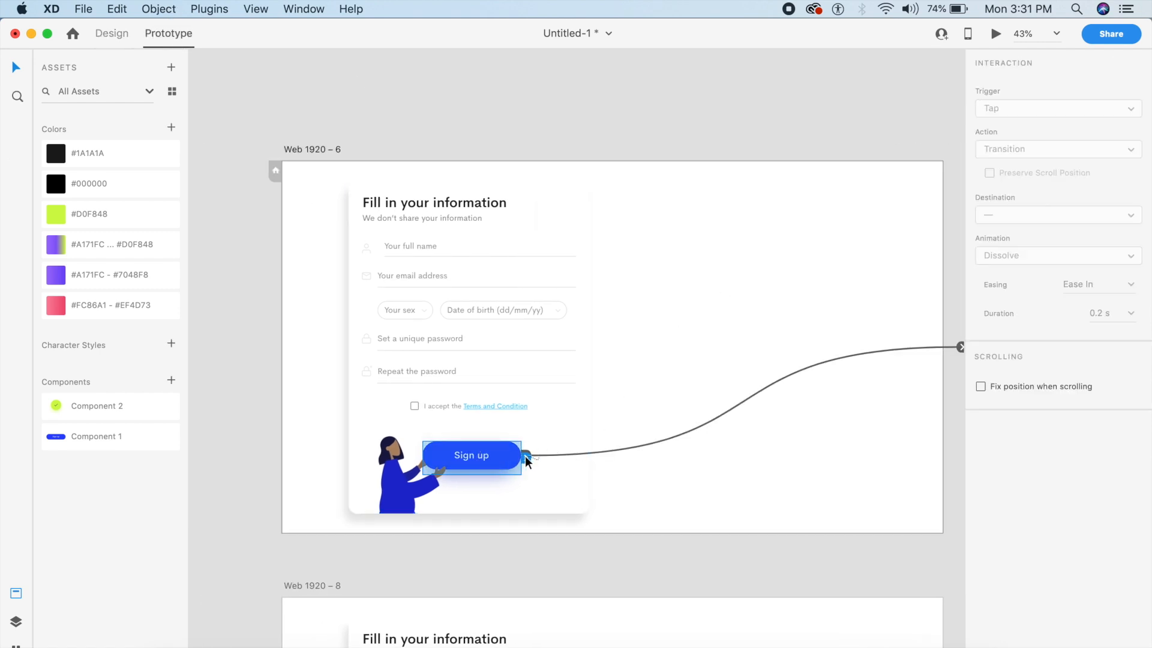
scroll(840, 439, right, 3)
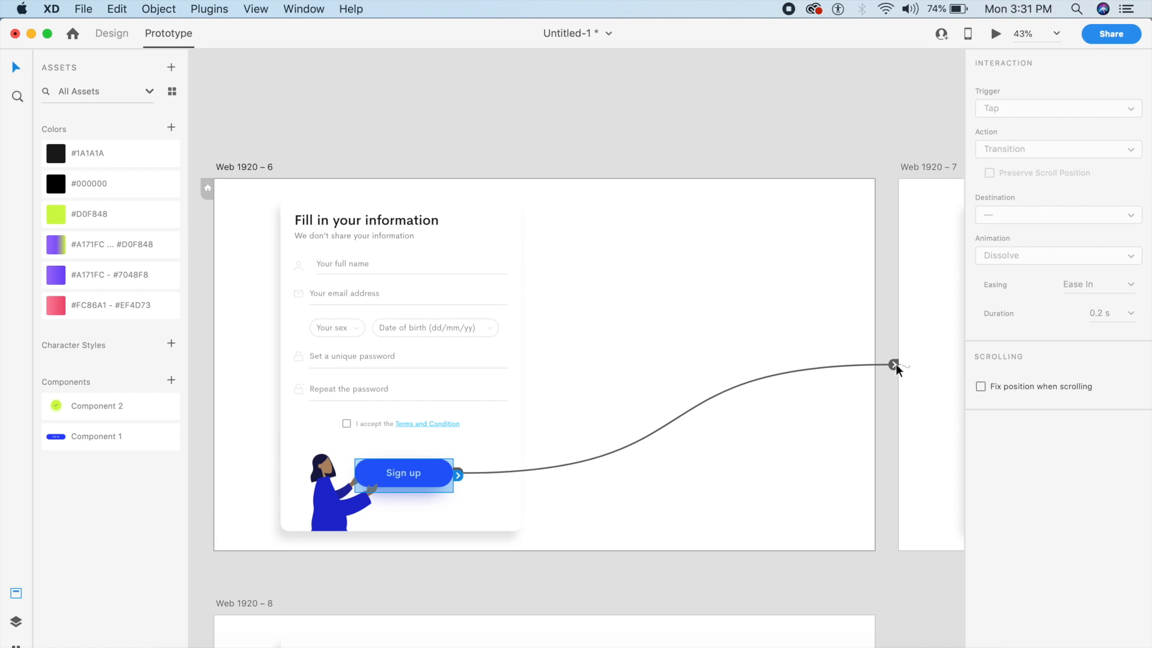
drag(891, 365, 927, 378)
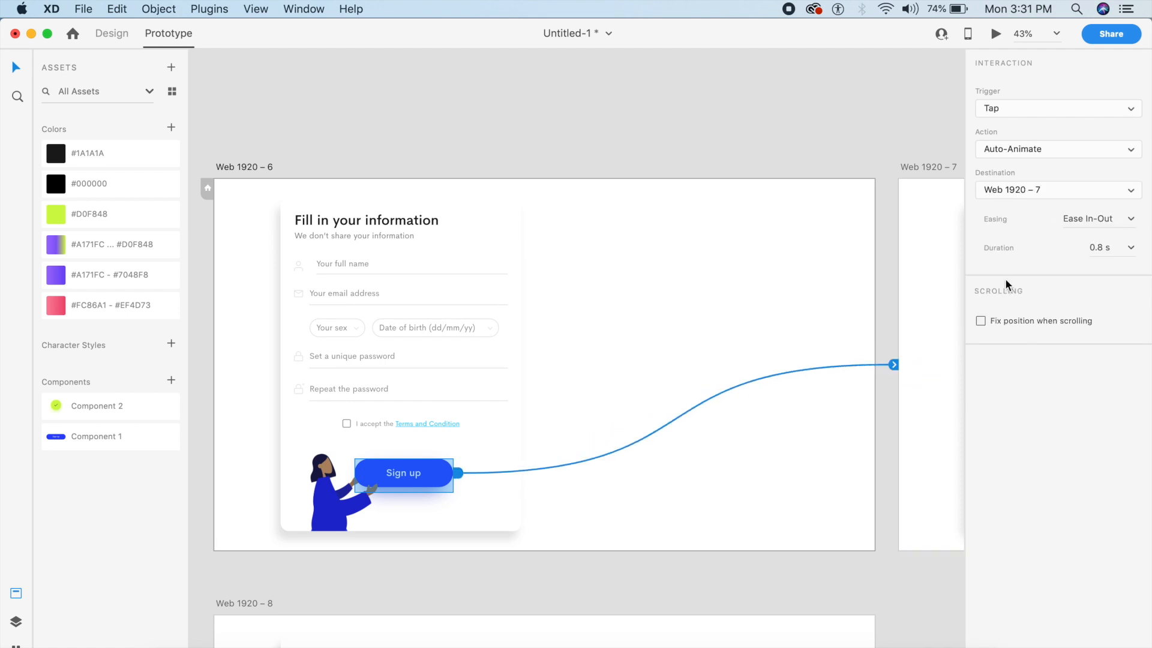
- Set the Sign up interaction to a Tap trigger, Auto-Animate action, Ease In-Out easing and a 0.7 s duration
click(1026, 108)
click(1003, 112)
click(1034, 148)
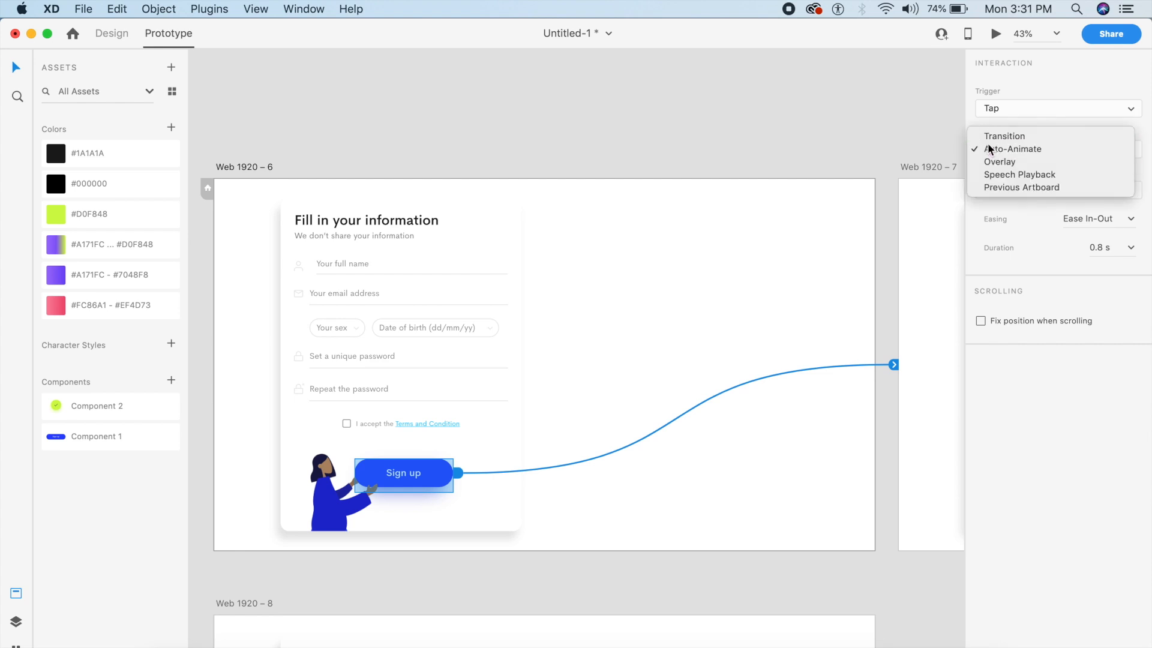
click(1035, 148)
click(1114, 221)
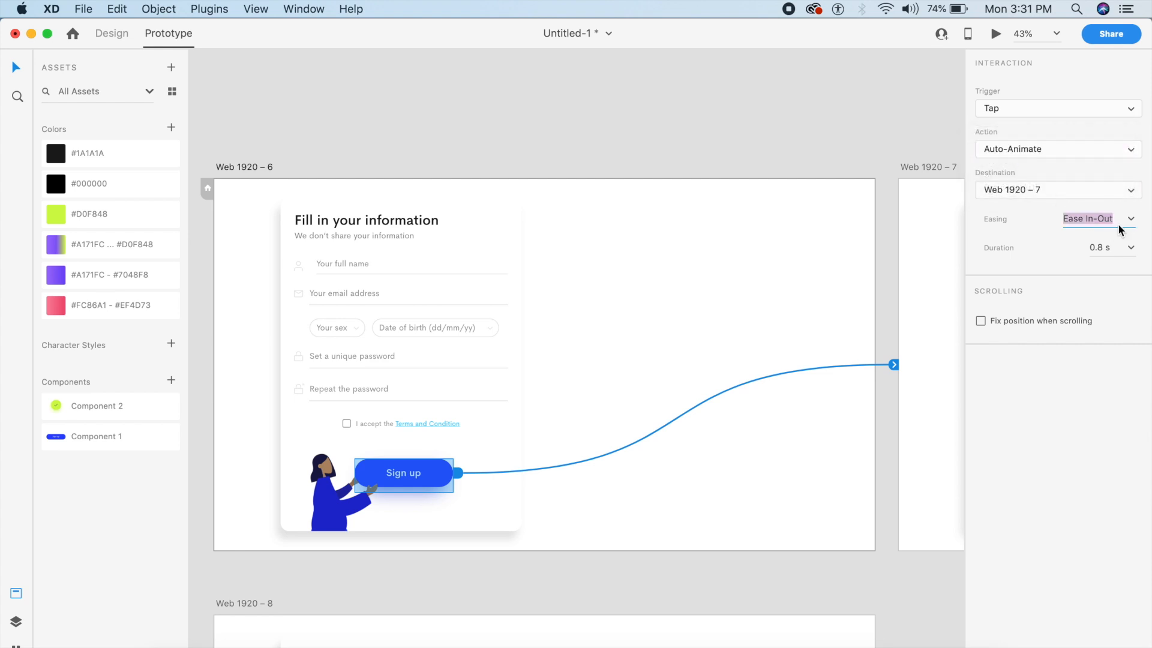
click(1117, 248)
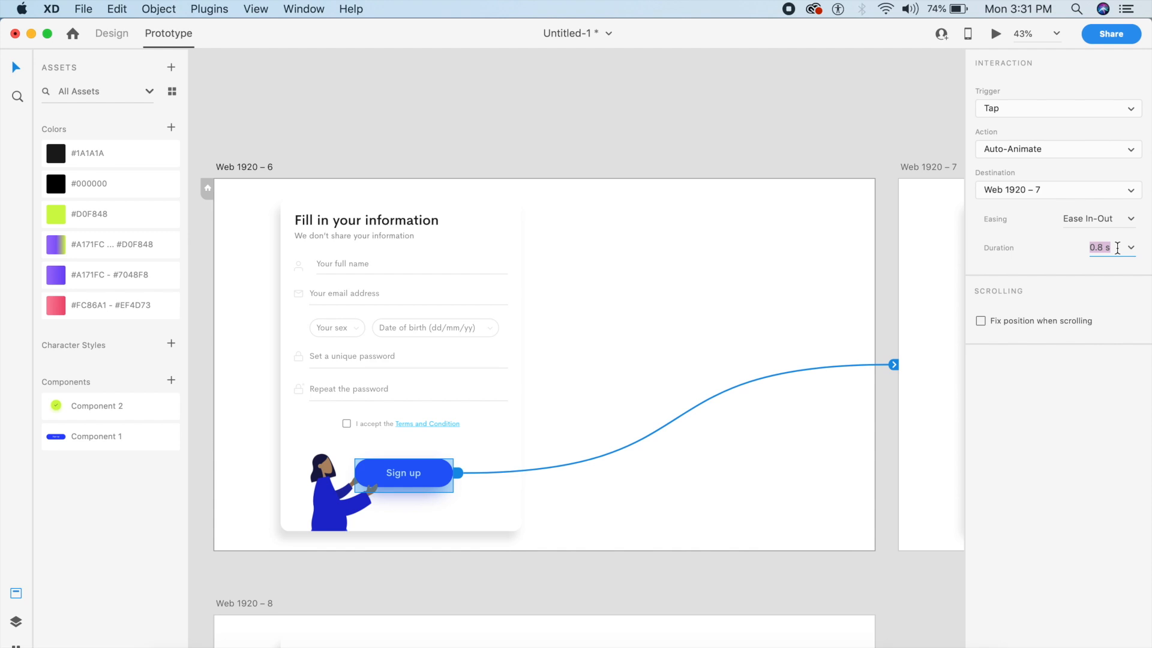
text(7)
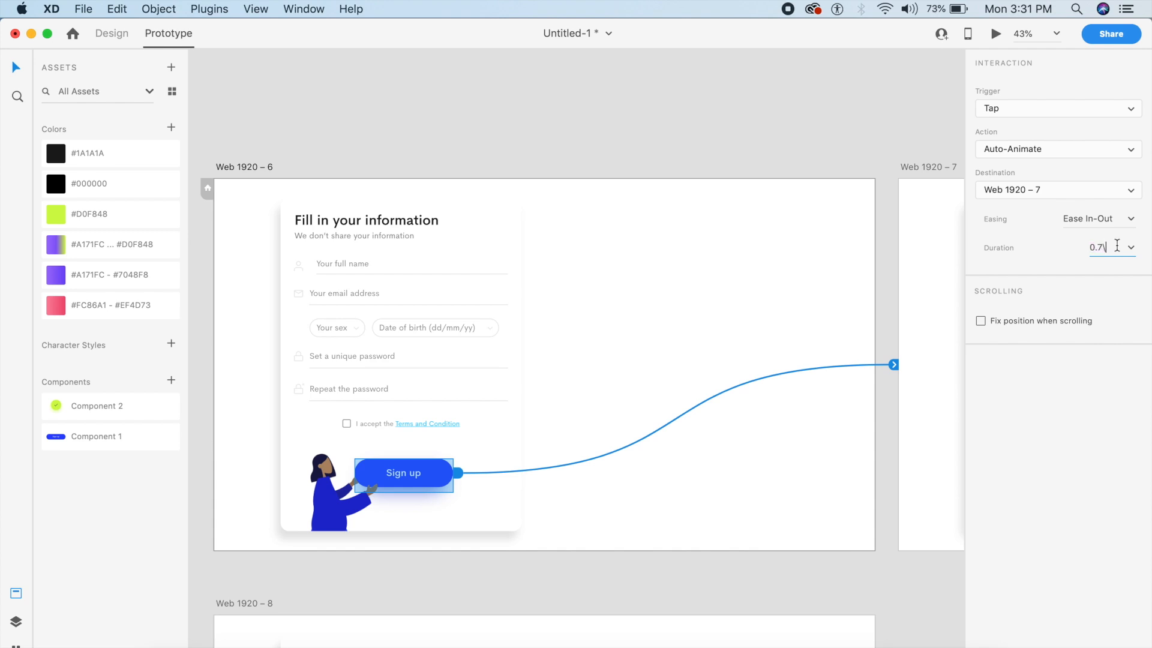
click(727, 284)
- Preview the prototype, trigger the Sign up button to play the error-state transition, and close the preview
click(995, 34)
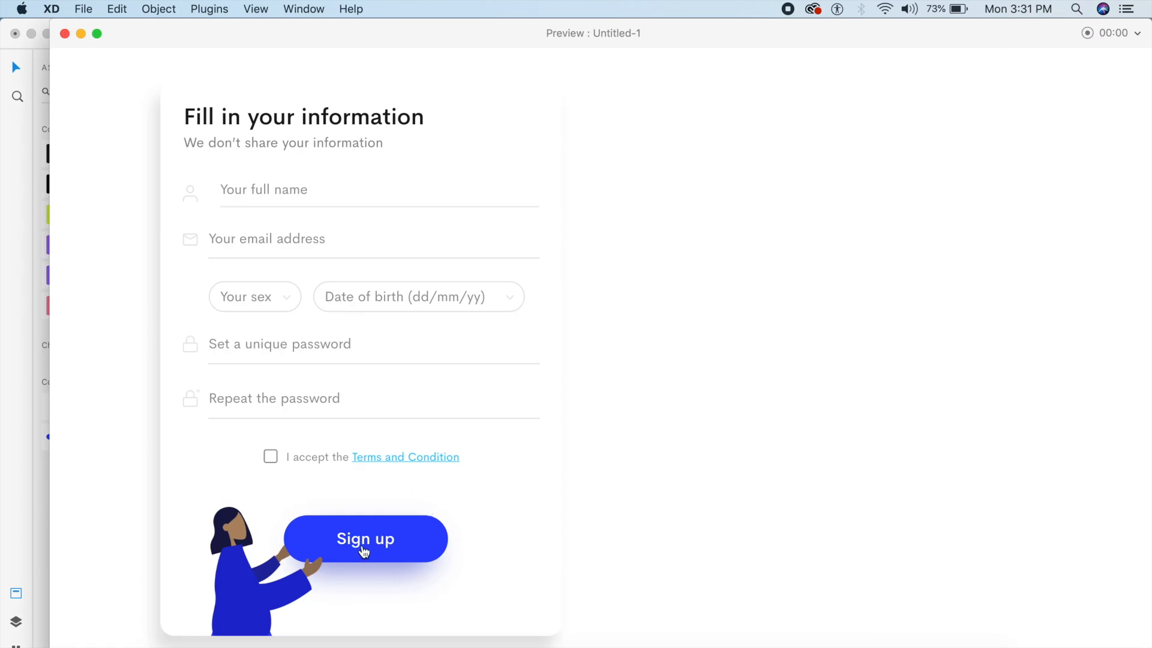
click(363, 547)
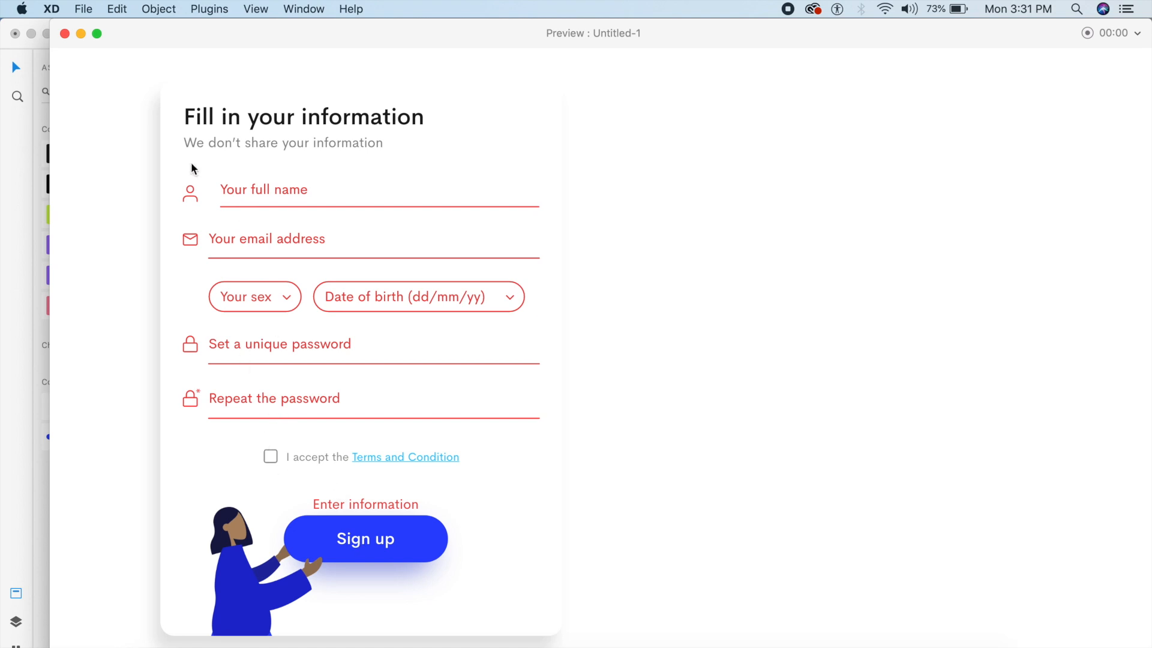
click(65, 34)
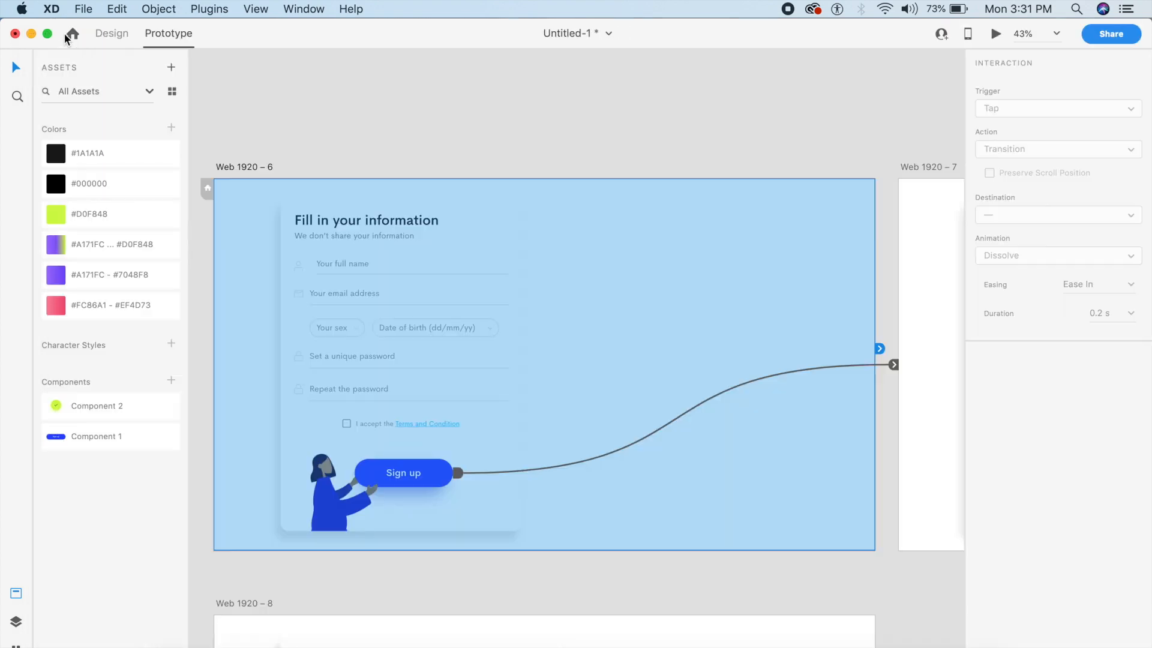
scroll(599, 265, up, 10)
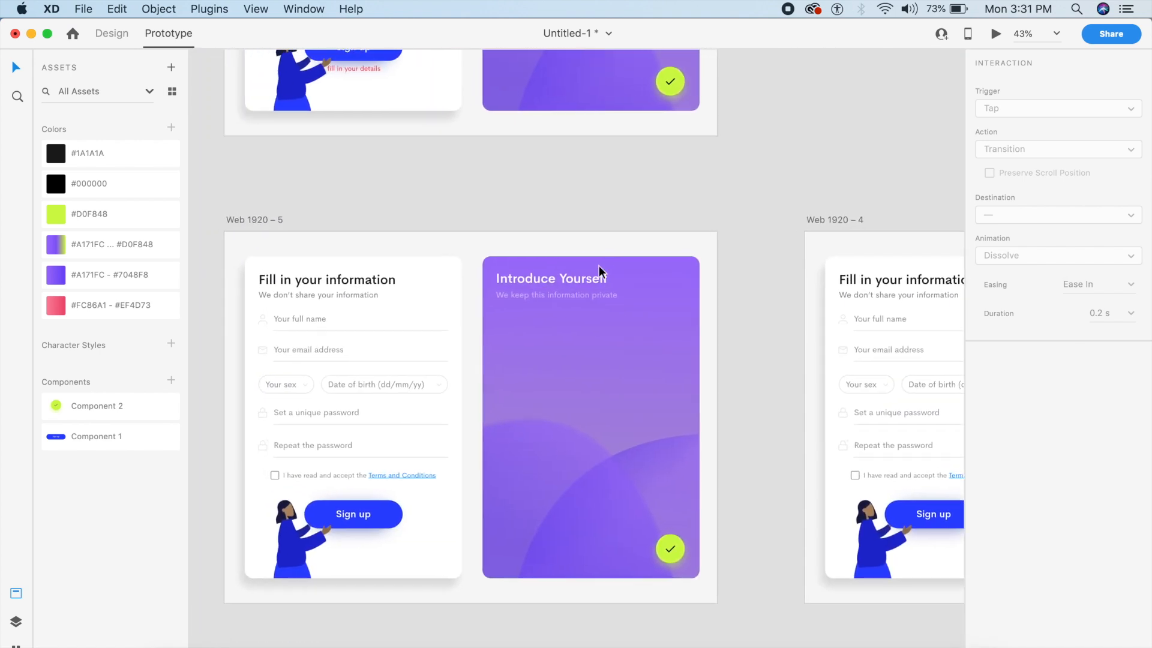
scroll(599, 265, up, 15)
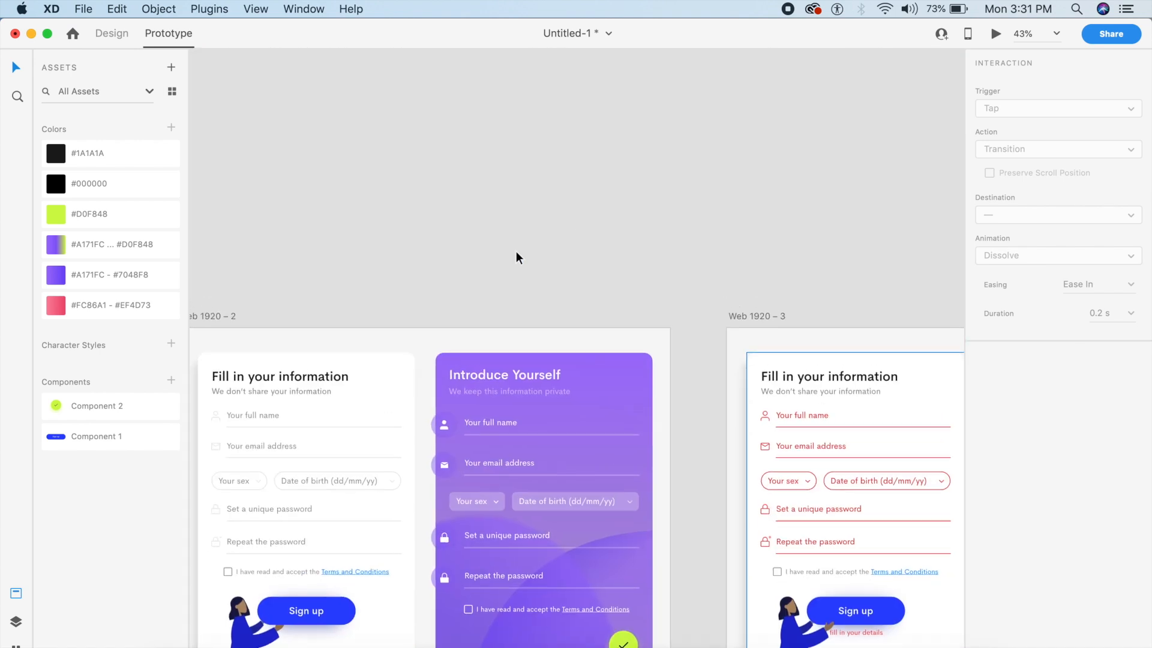
- Preview the reference sign-up design, trigger its Sign up button to see the error state, and close the preview
click(396, 365)
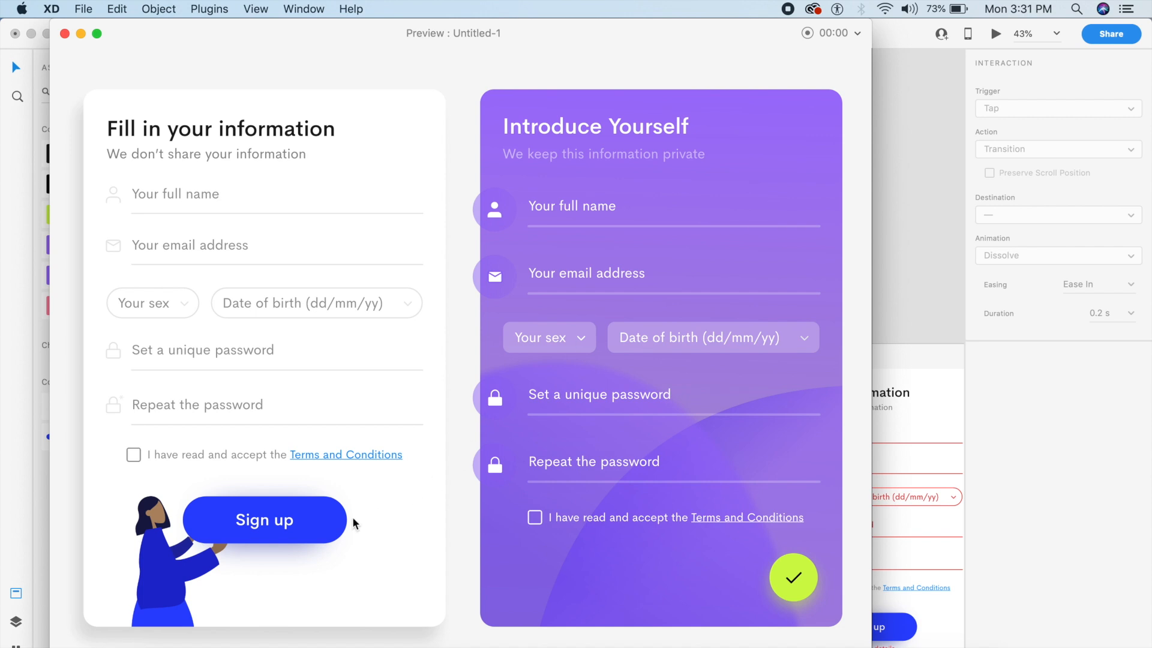
click(313, 531)
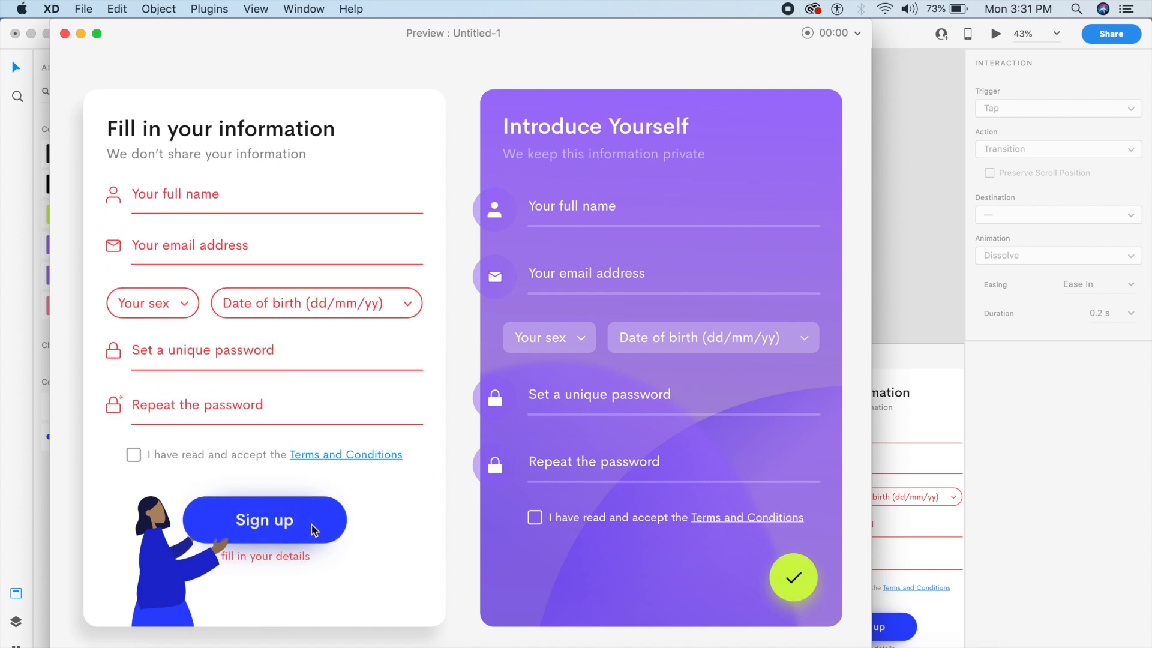
click(64, 33)
- In Design mode, duplicate the complete sign-up form on the Web 1920 – 8 artboard and place the copy beside the original
scroll(579, 296, down, 10)
scroll(580, 297, right, 10)
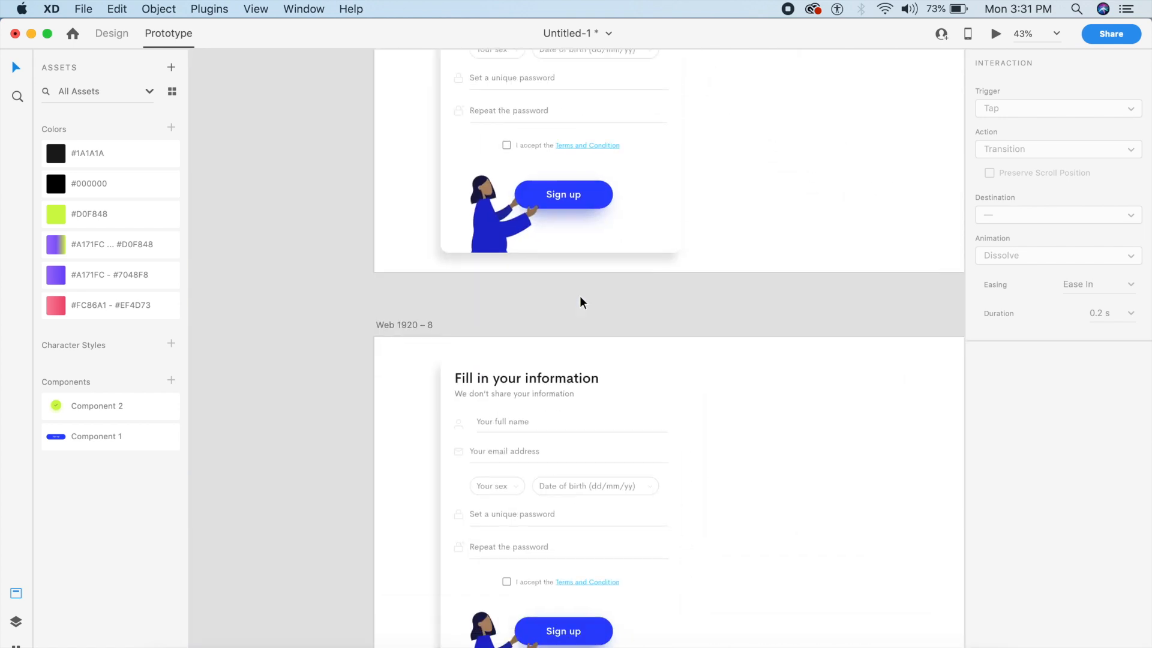
scroll(580, 297, down, 5)
scroll(579, 297, right, 10)
scroll(580, 296, up, 3)
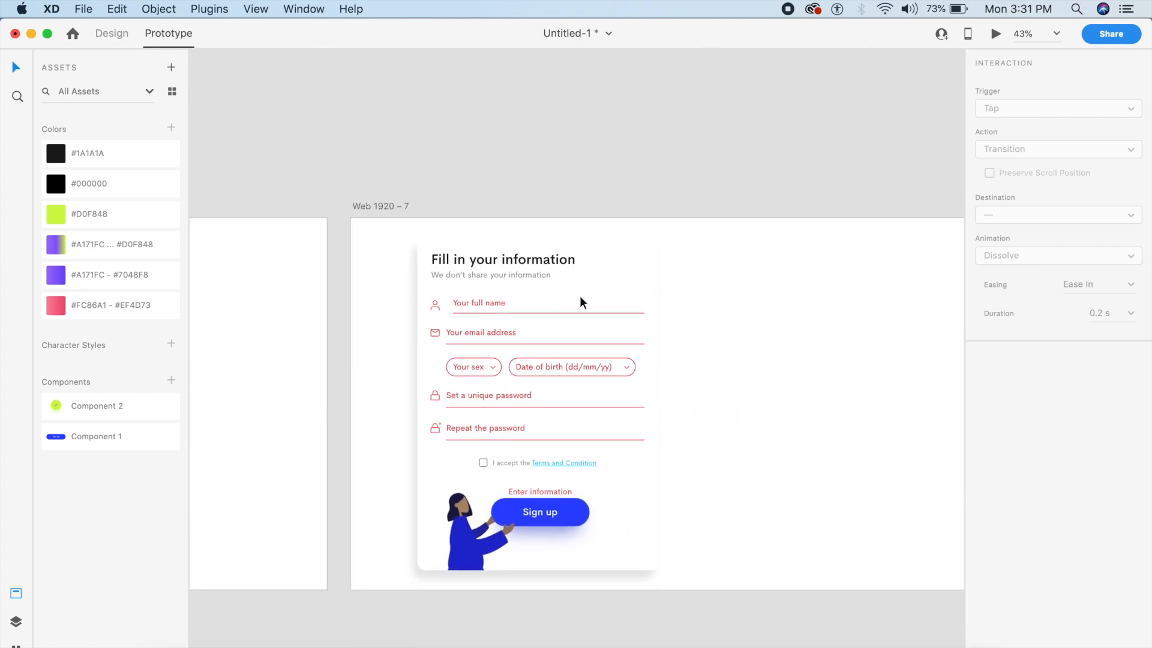
scroll(579, 296, left, 5)
scroll(579, 296, down, 5)
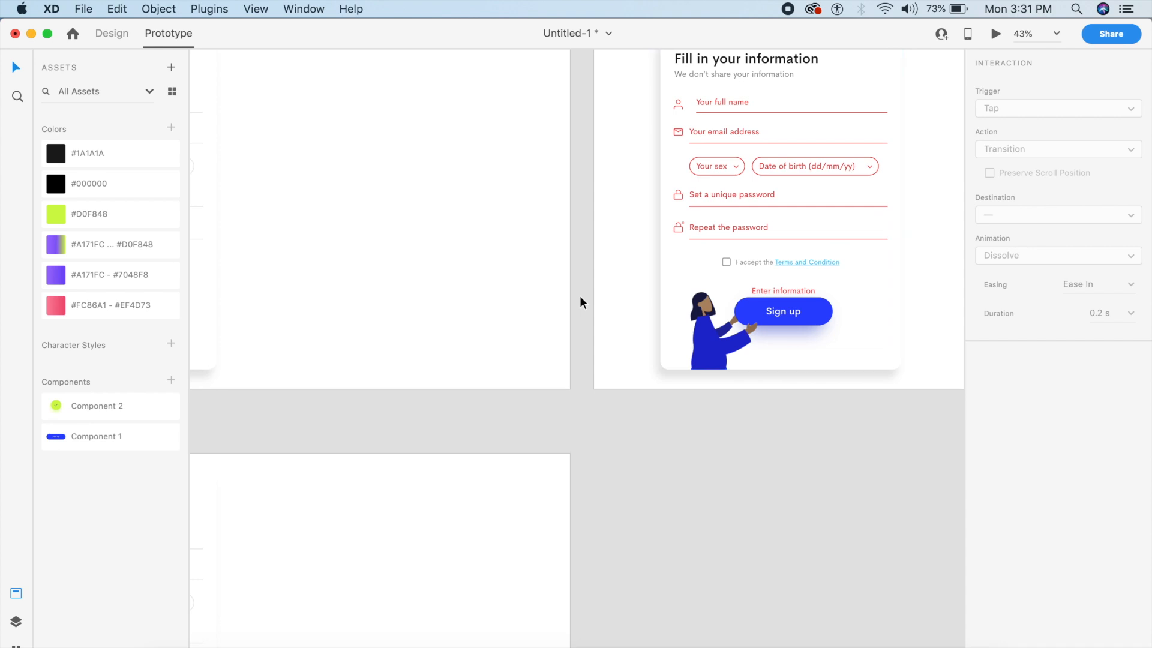
scroll(580, 296, down, 10)
scroll(579, 296, left, 10)
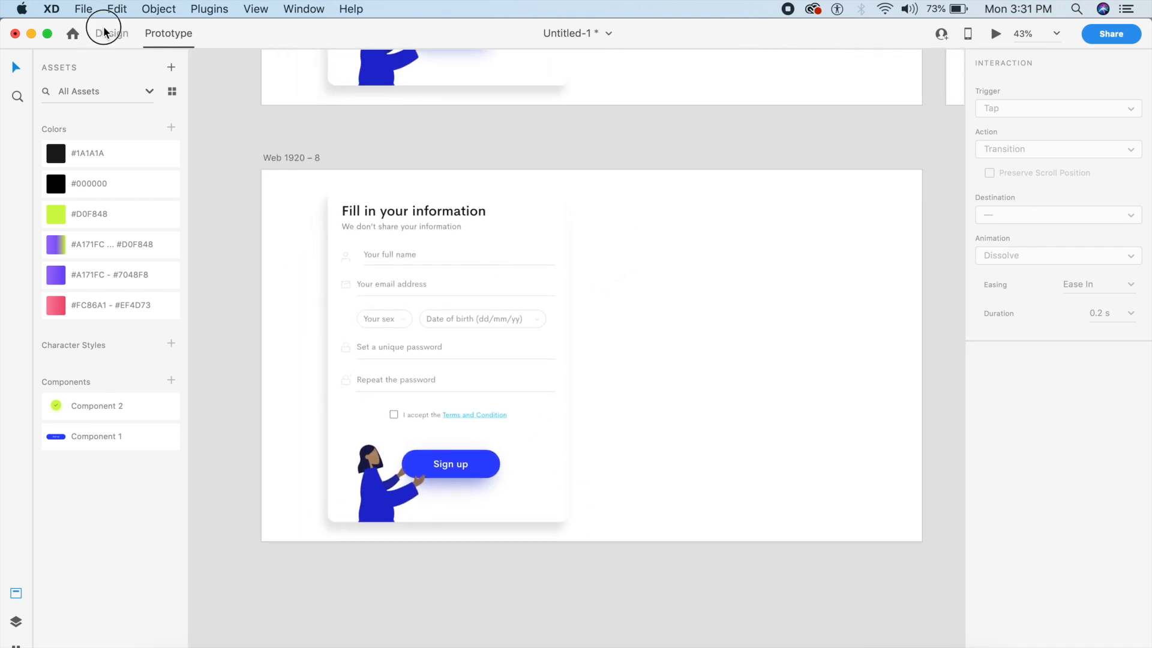
click(105, 32)
scroll(571, 258, up, 5)
scroll(571, 258, down, 5)
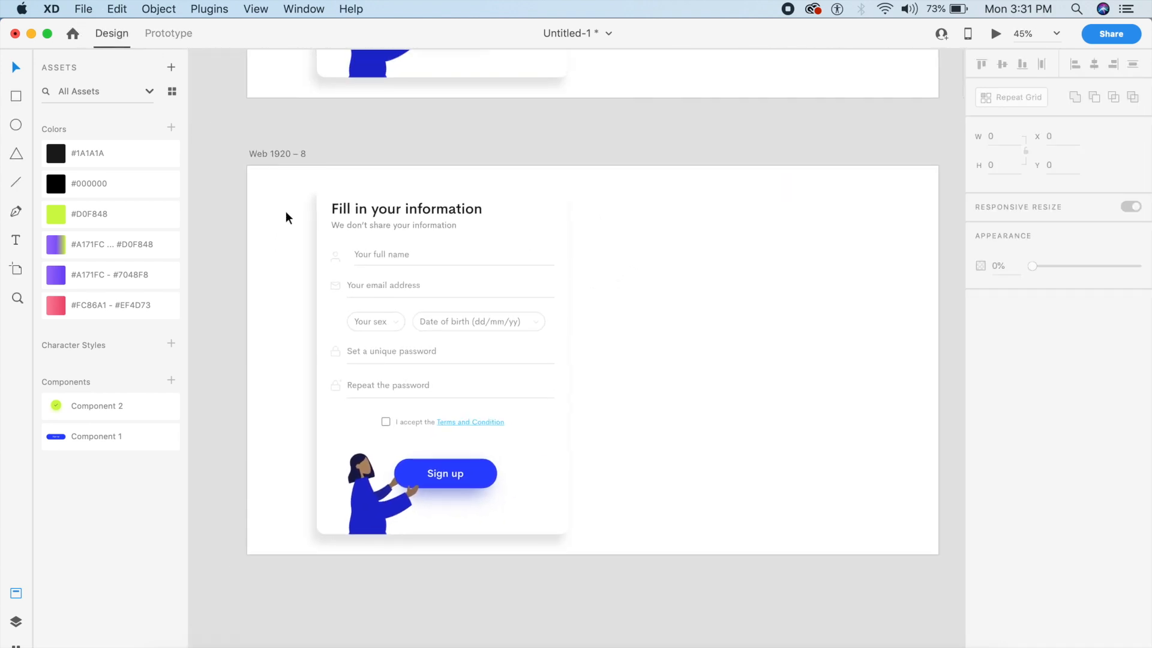
drag(303, 203, 599, 545)
drag(497, 447, 798, 444)
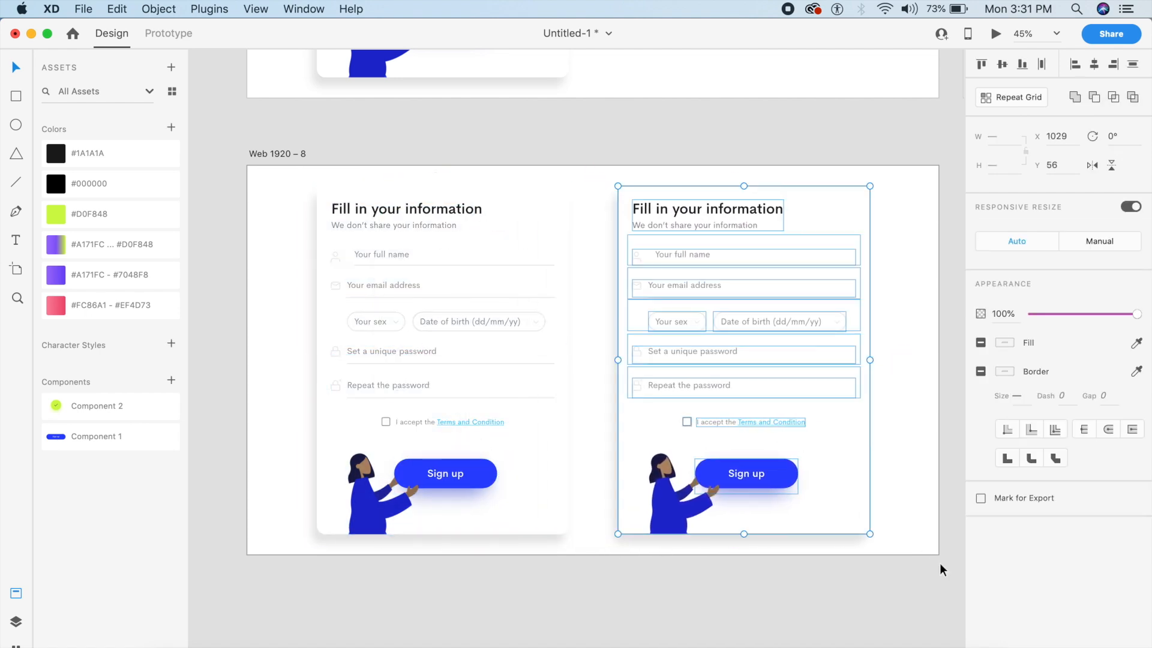
click(939, 570)
click(823, 484)
click(880, 418)
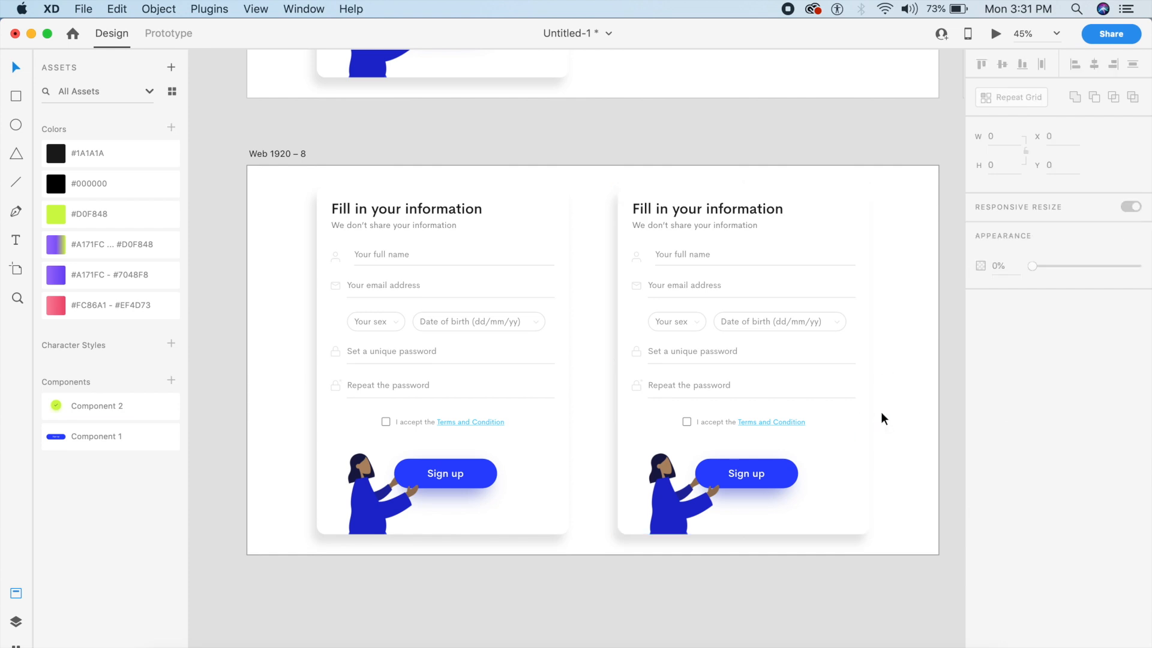
- Delete the woman illustration and the Sign up button from the duplicated form
double_click(667, 503)
key(Delete)
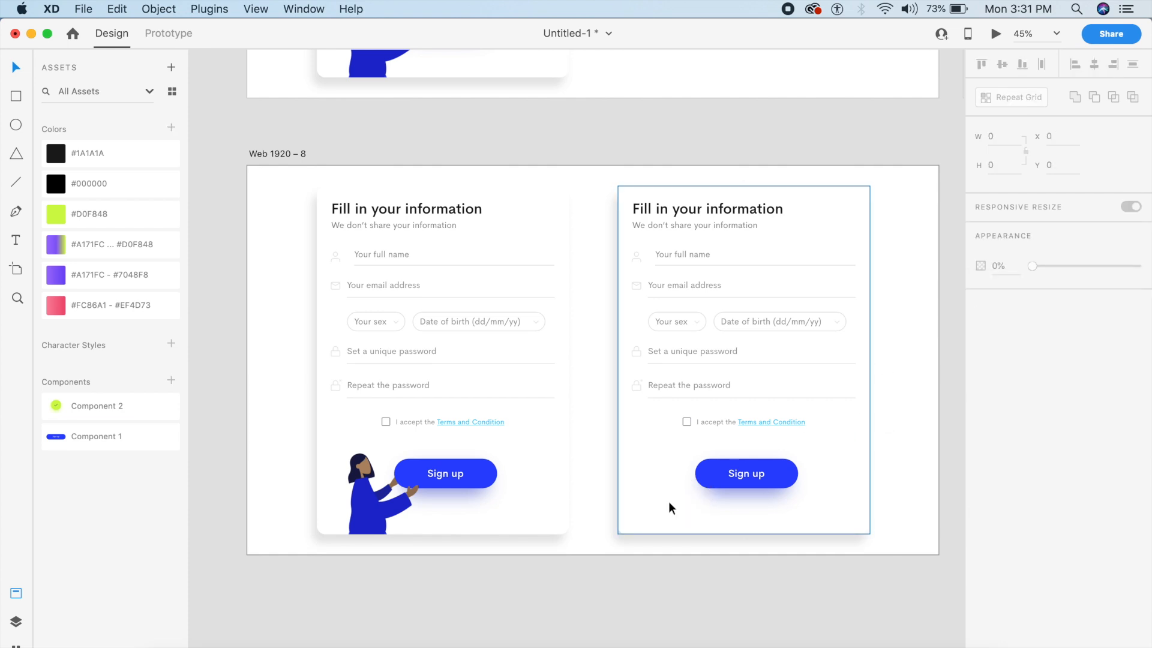
scroll(668, 501, up, 5)
click(684, 507)
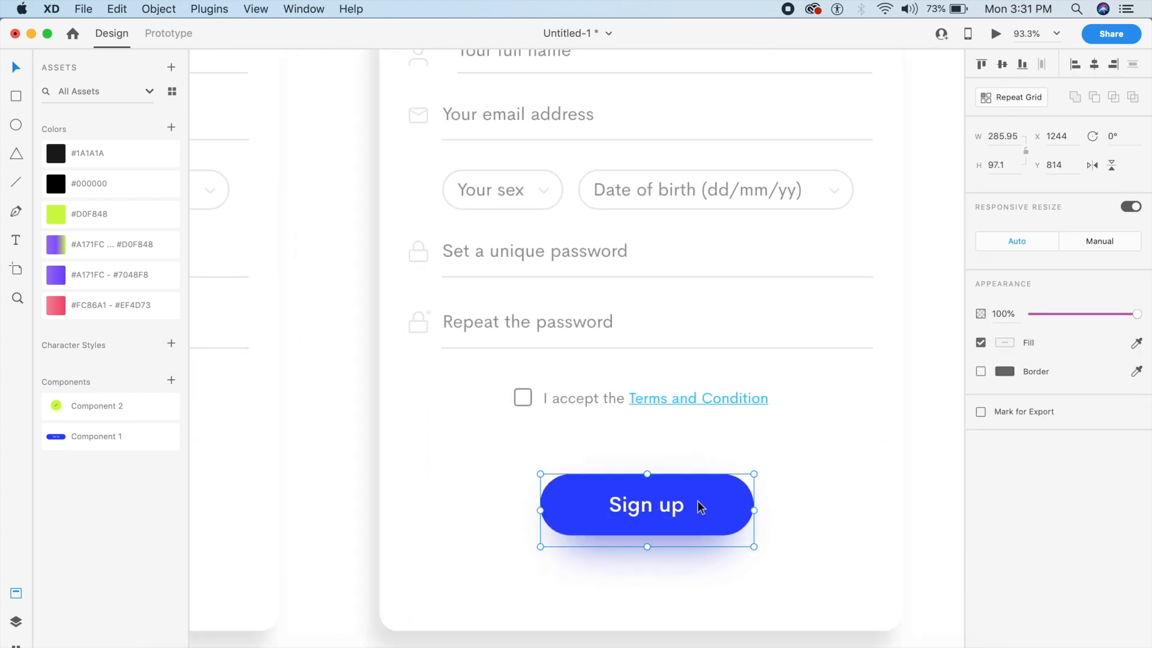
key(Delete)
- Change the duplicated form's heading to "Introduce yourself"
scroll(615, 455, up, 3)
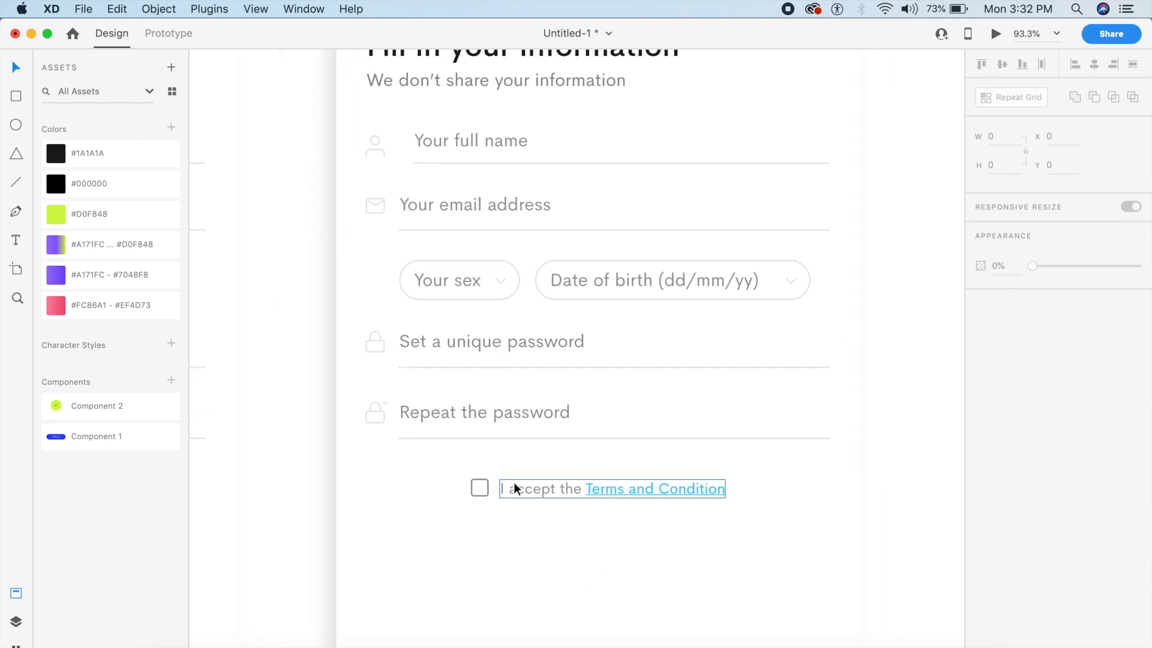
scroll(470, 249, up, 2)
scroll(473, 336, down, 1)
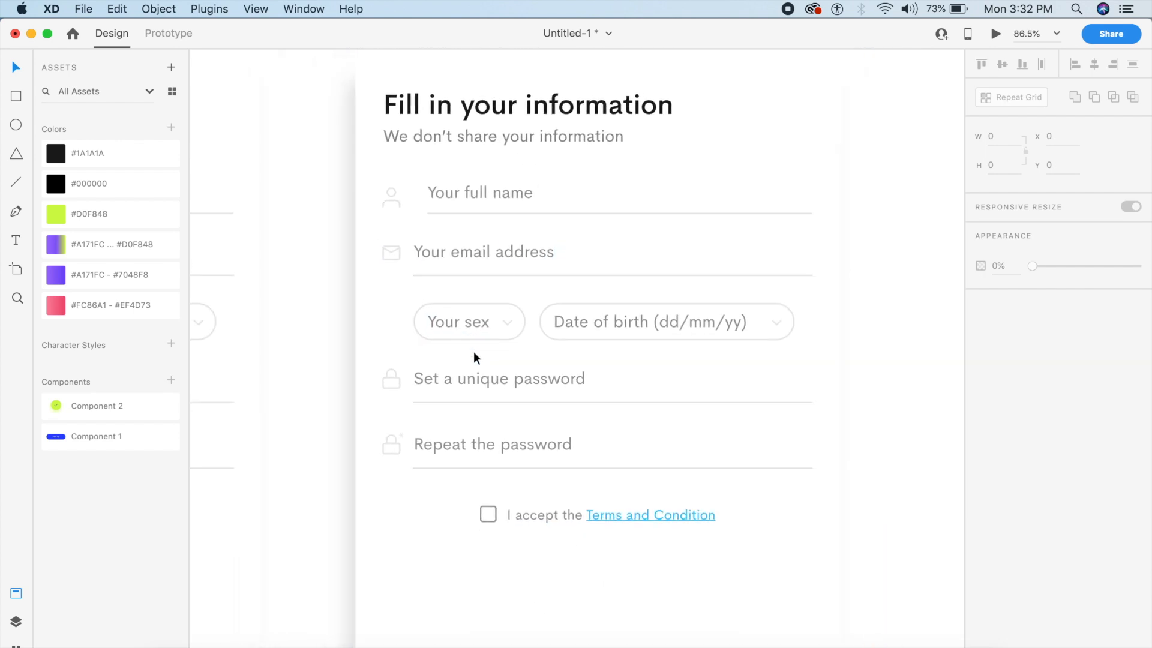
click(560, 116)
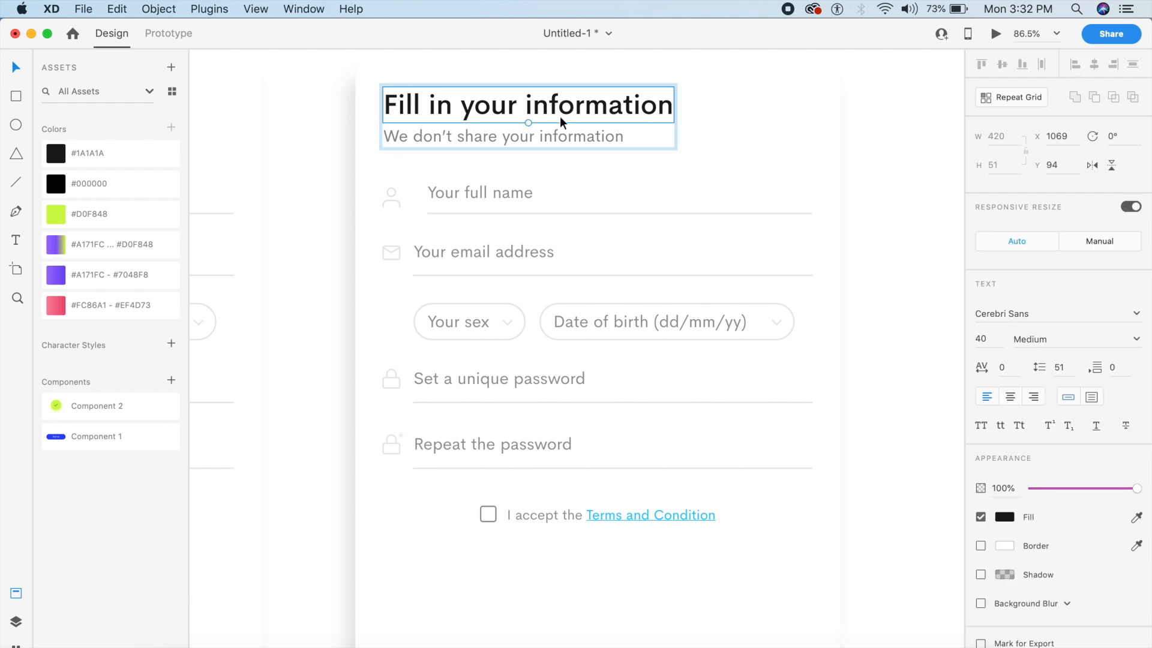
double_click(560, 116)
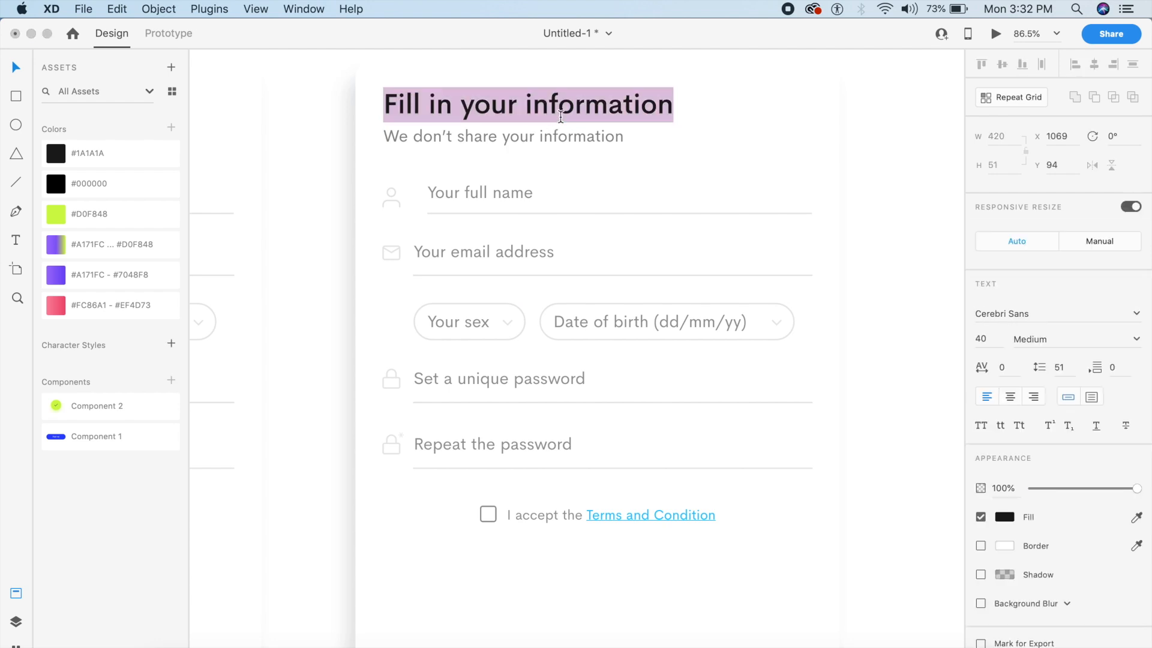
text(In)
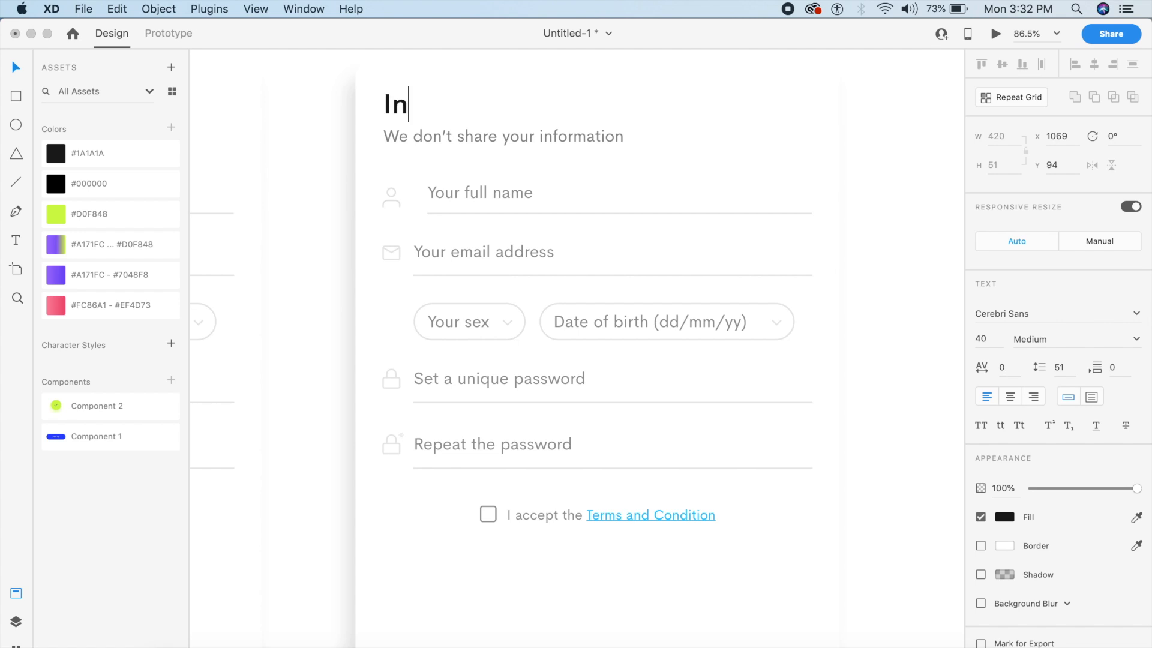
text(troduce yourself)
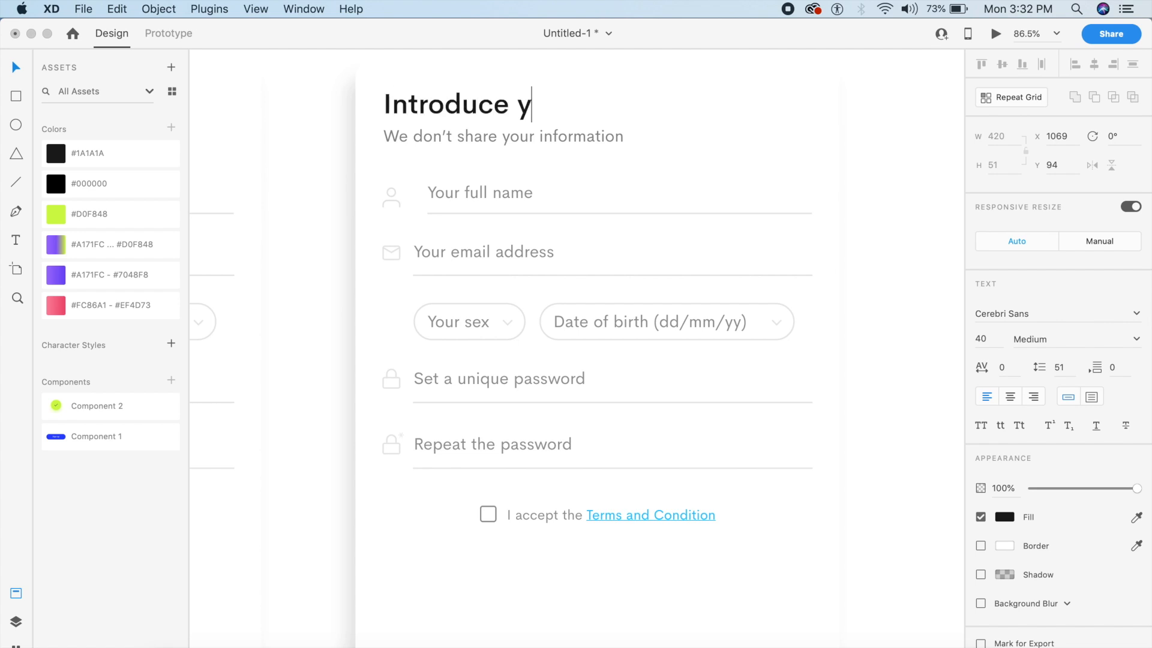
key(Escape)
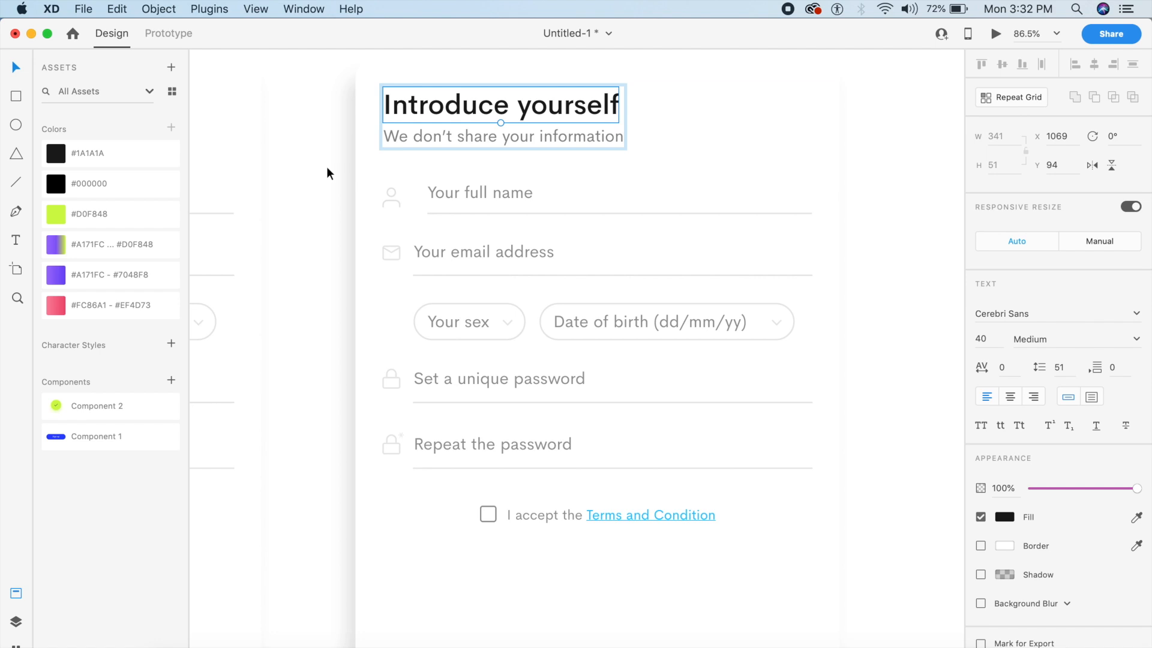
- Replace the subtitle under the "Introduce yourself" heading with "We keep your information private"
scroll(326, 167, up, 3)
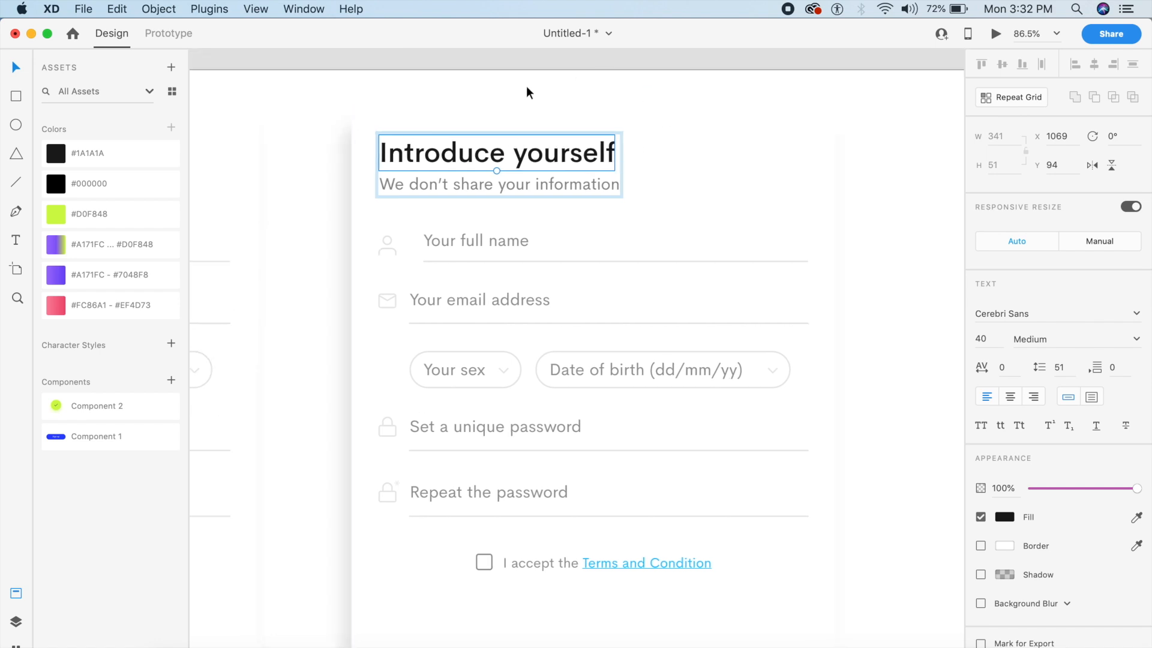
double_click(535, 181)
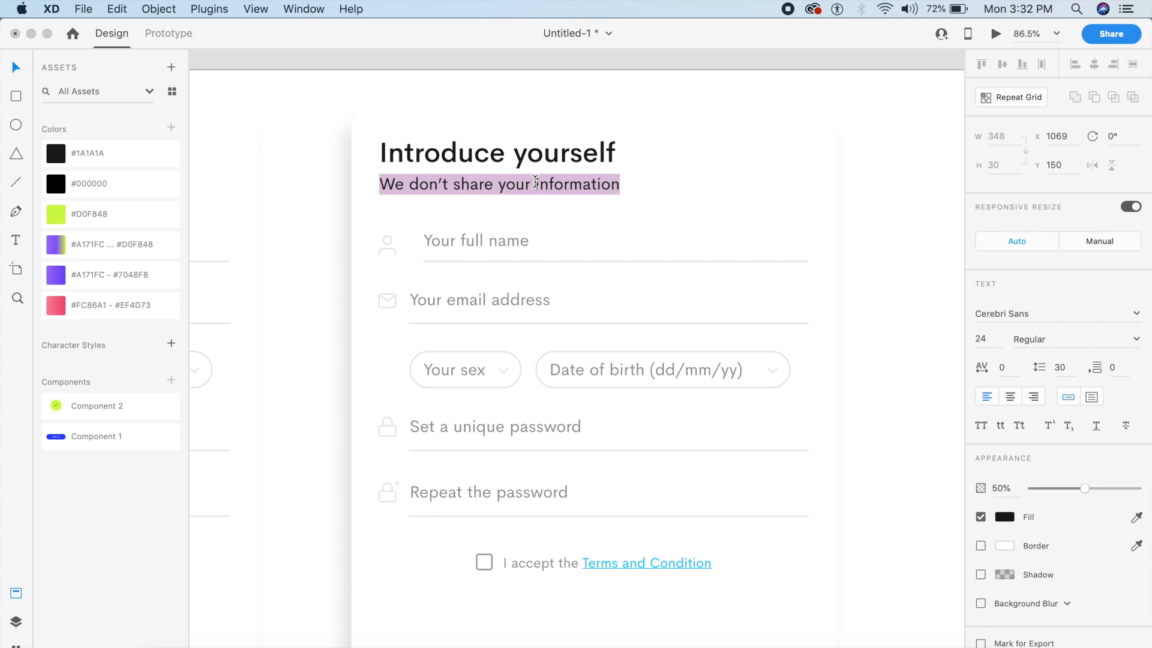
text(We)
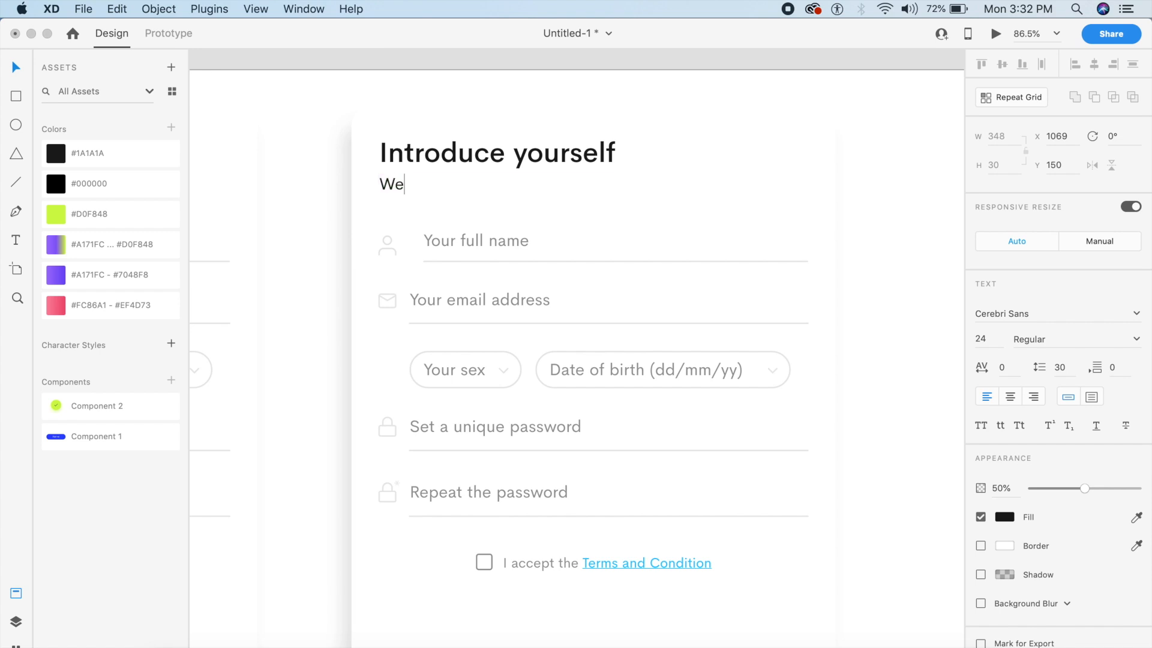
text( keep your informat)
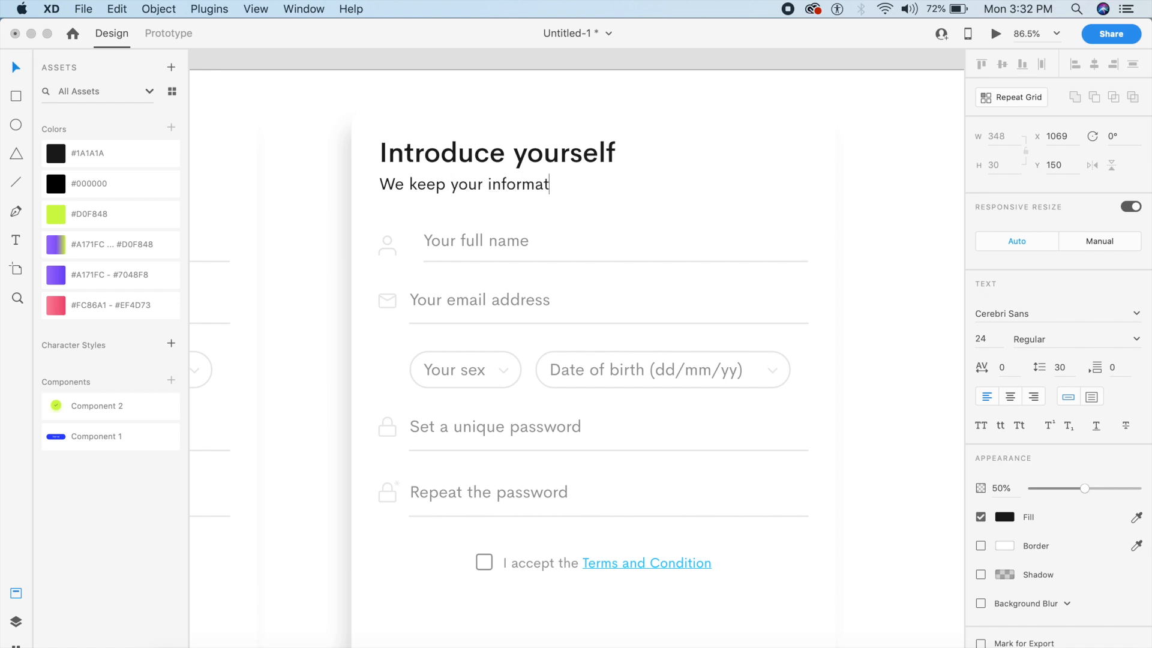
text(ion private)
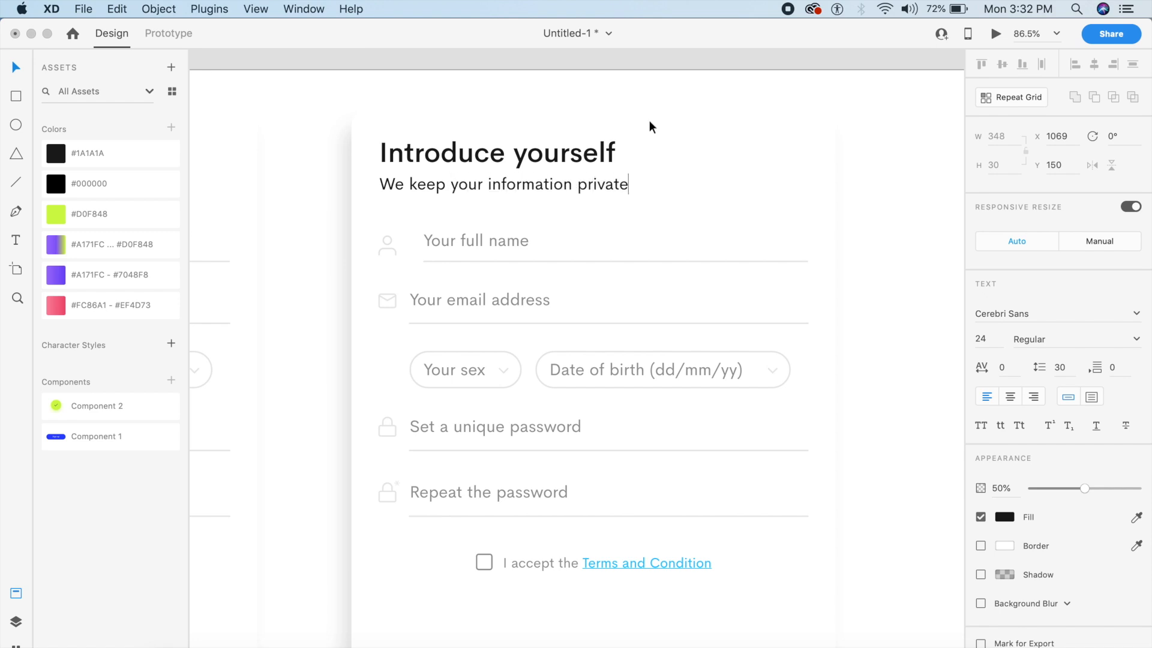
key(Escape)
key(Escape)
- Shift the "Your full name" text and its underline so the text lines up with the email address text below
scroll(617, 161, down, 4)
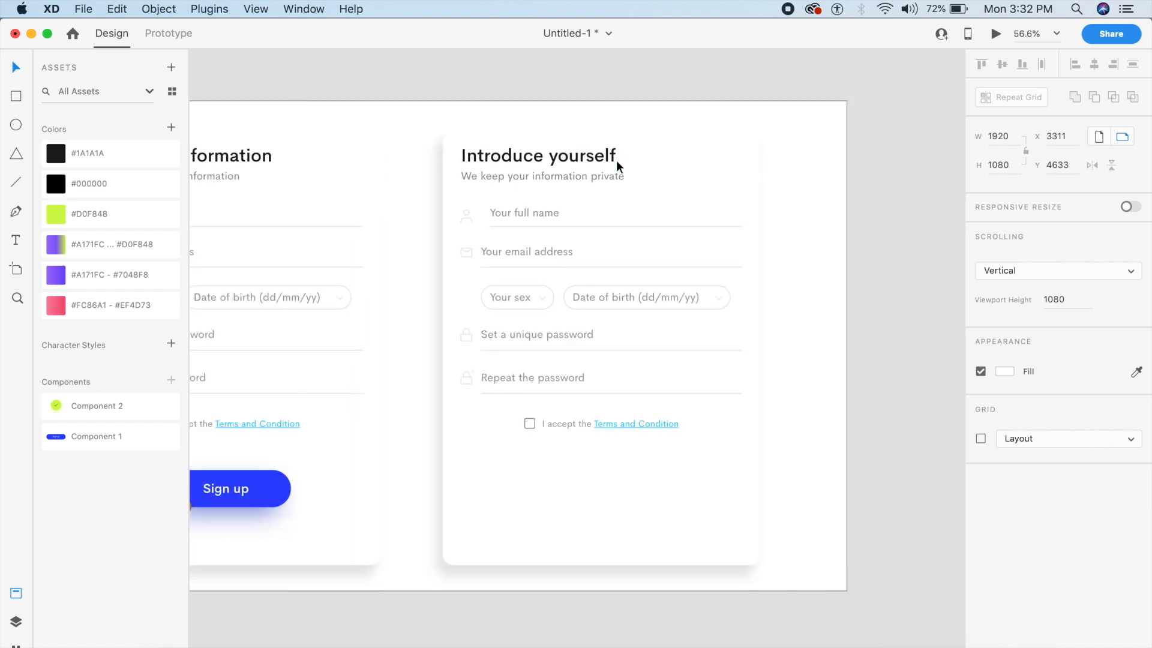
scroll(616, 160, right, 1)
scroll(616, 160, down, 1)
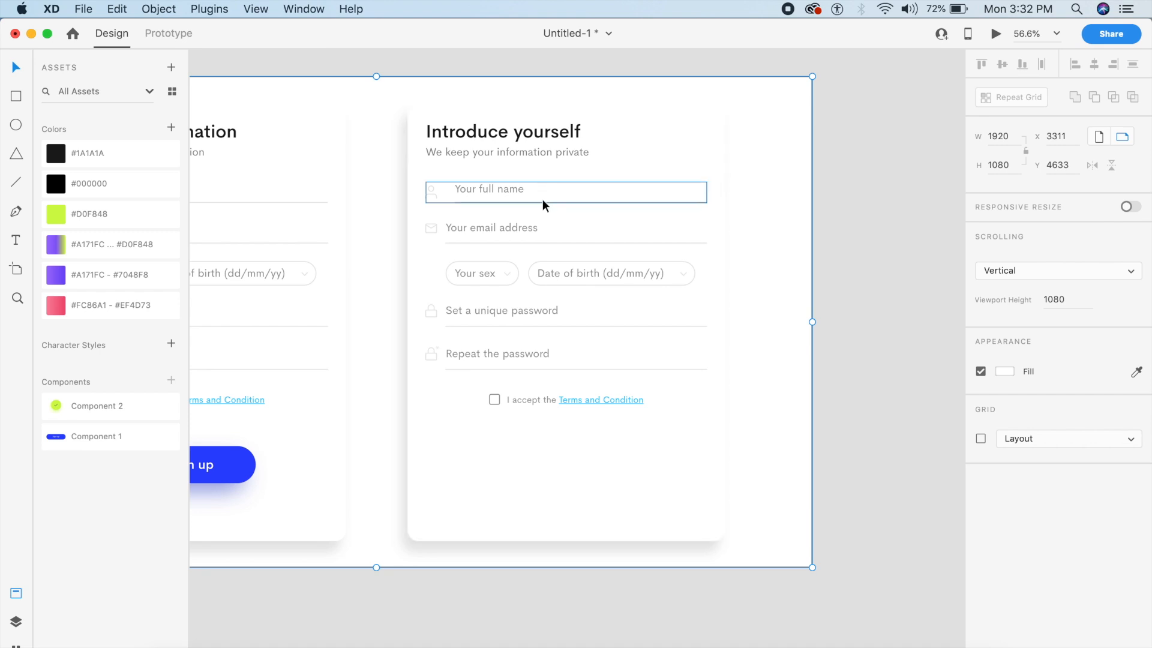
click(494, 192)
- Remove the shadow from the duplicated form's card and fill it with the #A171FC - #7048F8 gradient
click(715, 312)
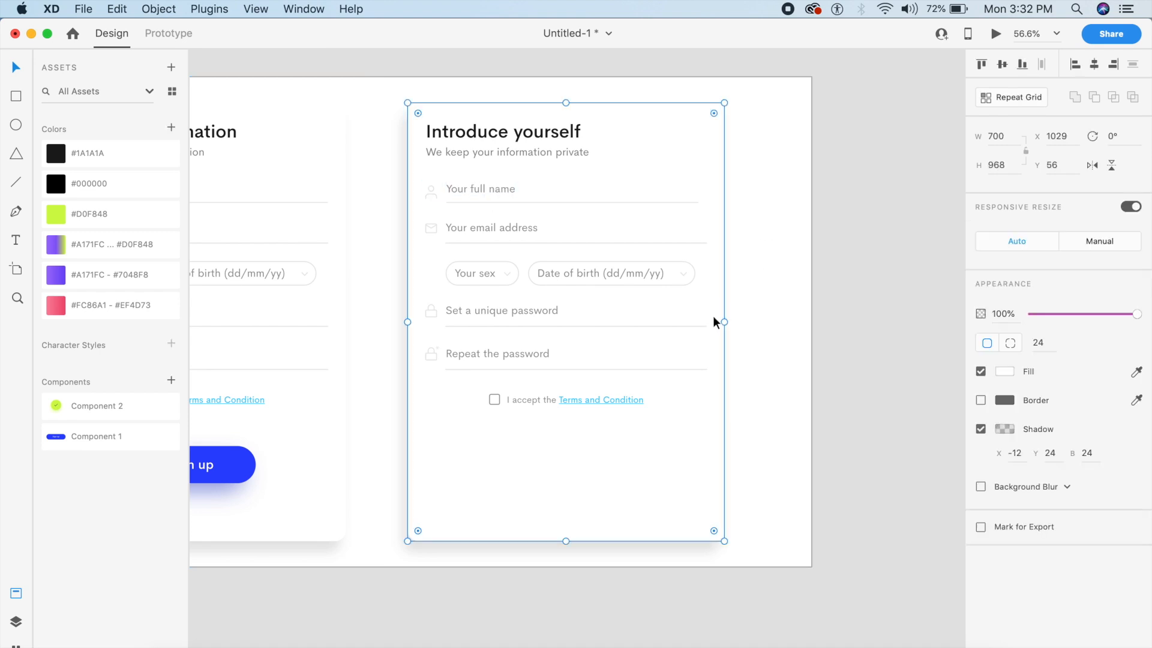
click(980, 429)
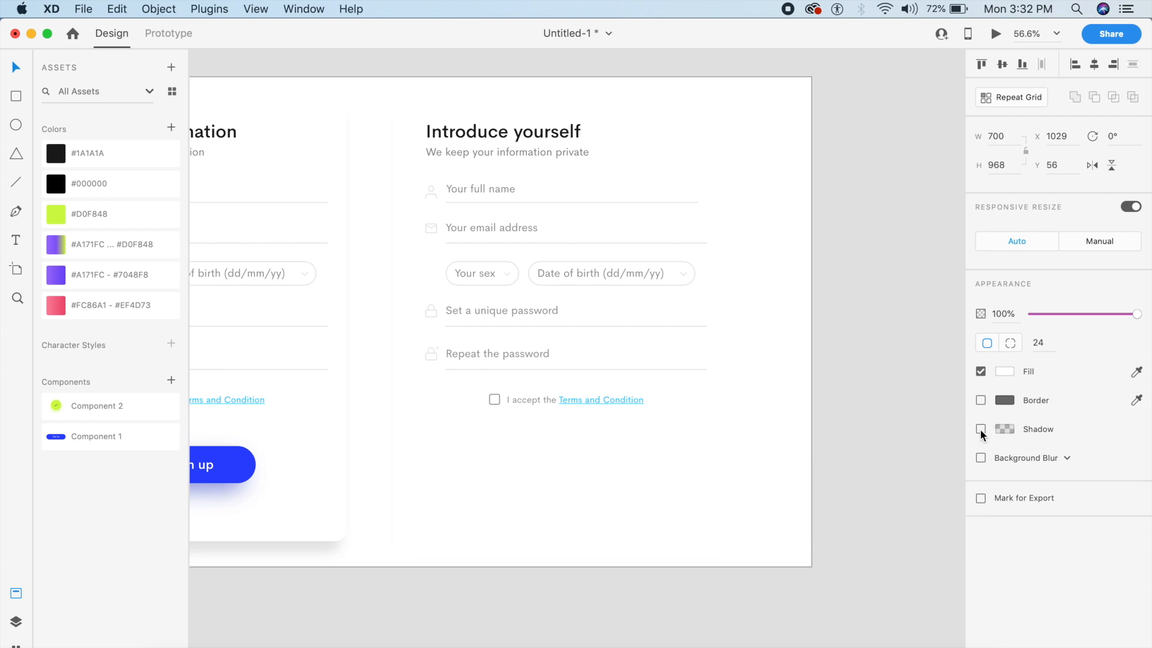
click(103, 267)
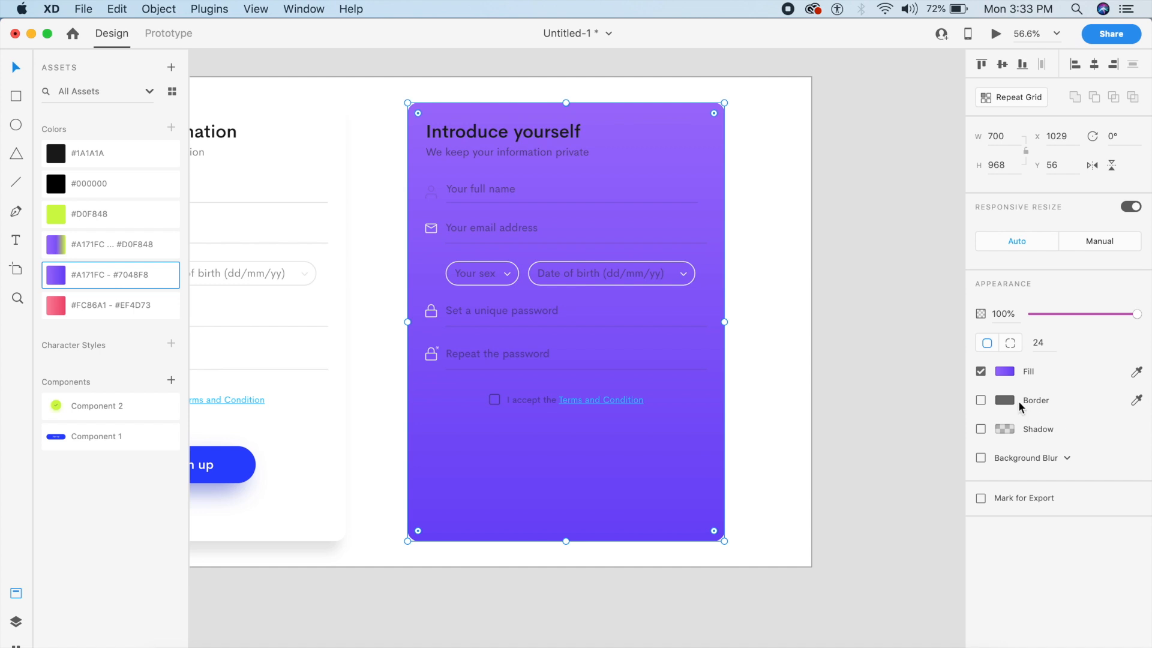
- Flip the card's linear gradient vertically so the darker violet sits at the top and the lighter purple at the bottom
click(1001, 372)
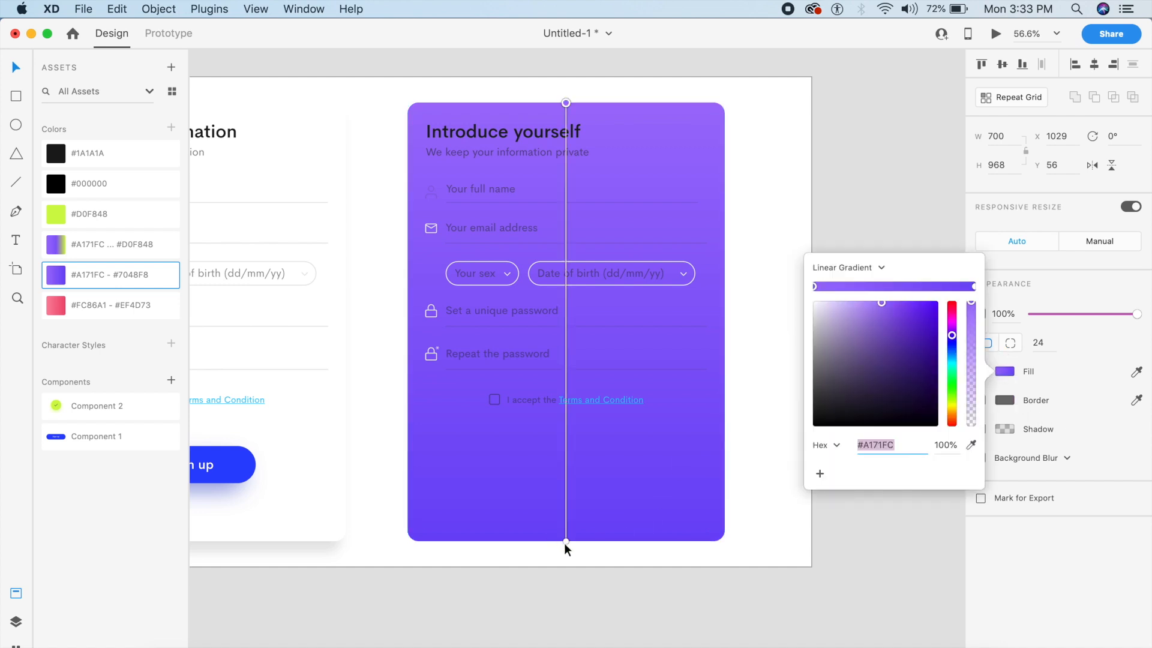
drag(565, 542, 615, 541)
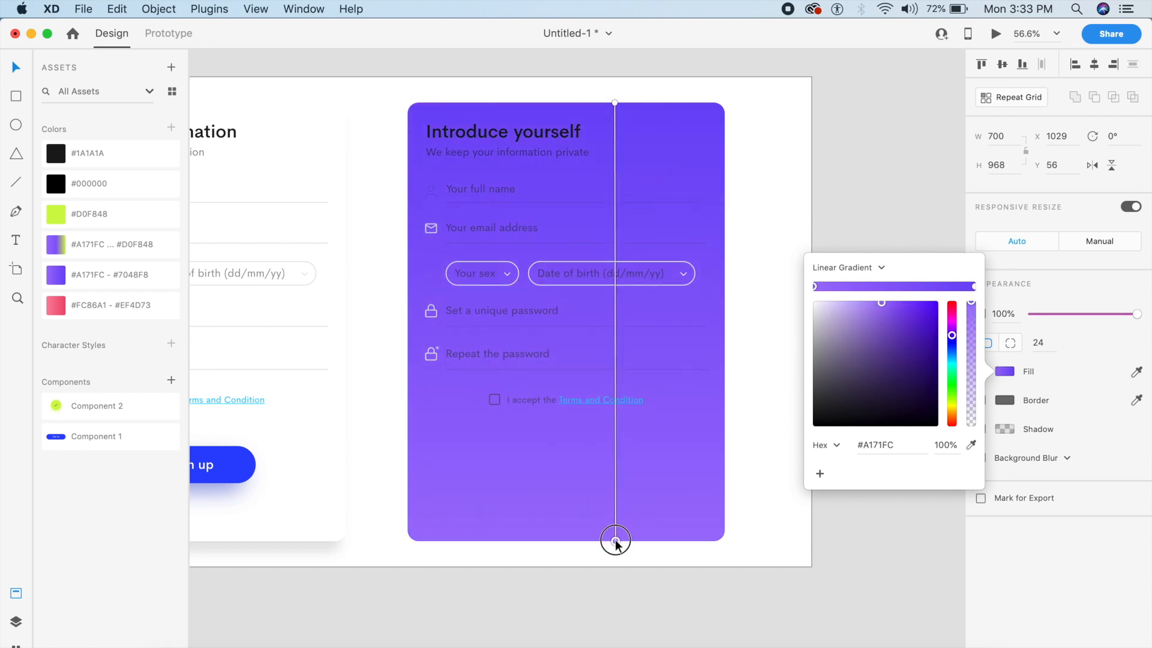
click(764, 516)
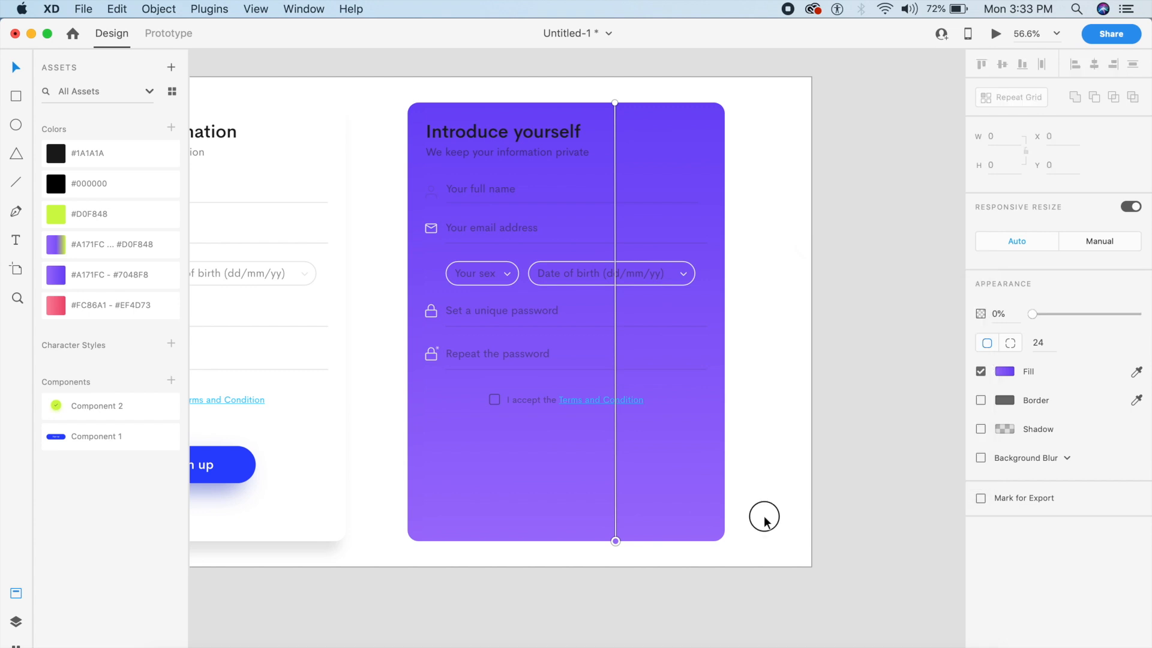
- Recolour the "Introduce yourself" heading and its subtitle white on the purple card
scroll(601, 250, up, 2)
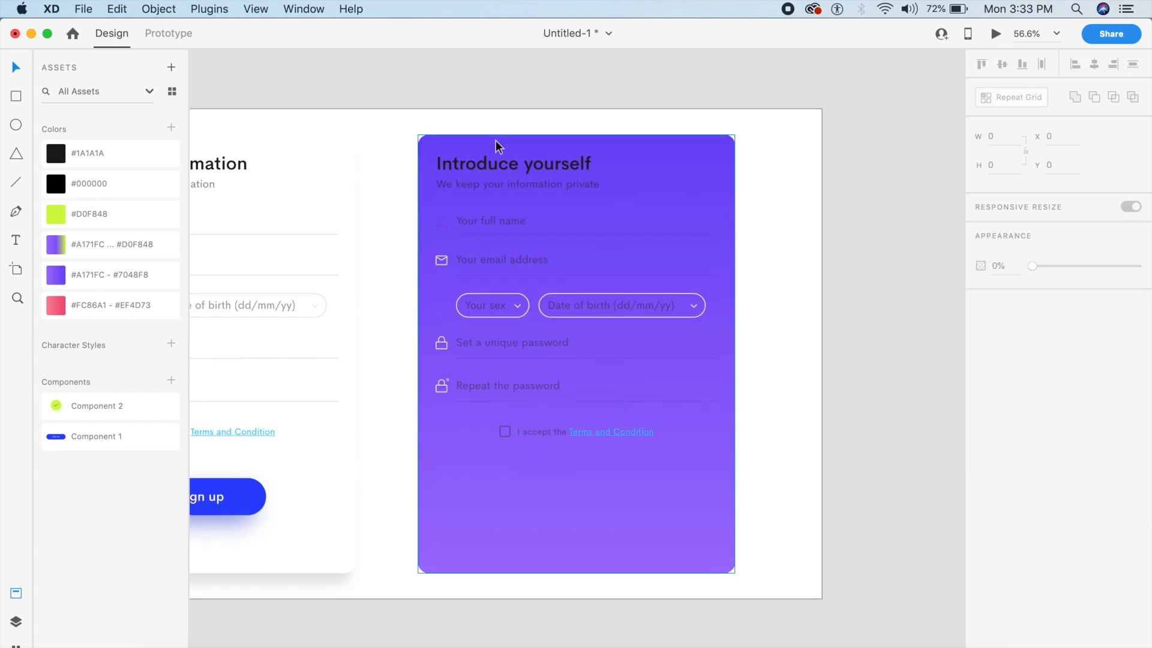
click(498, 164)
click(999, 345)
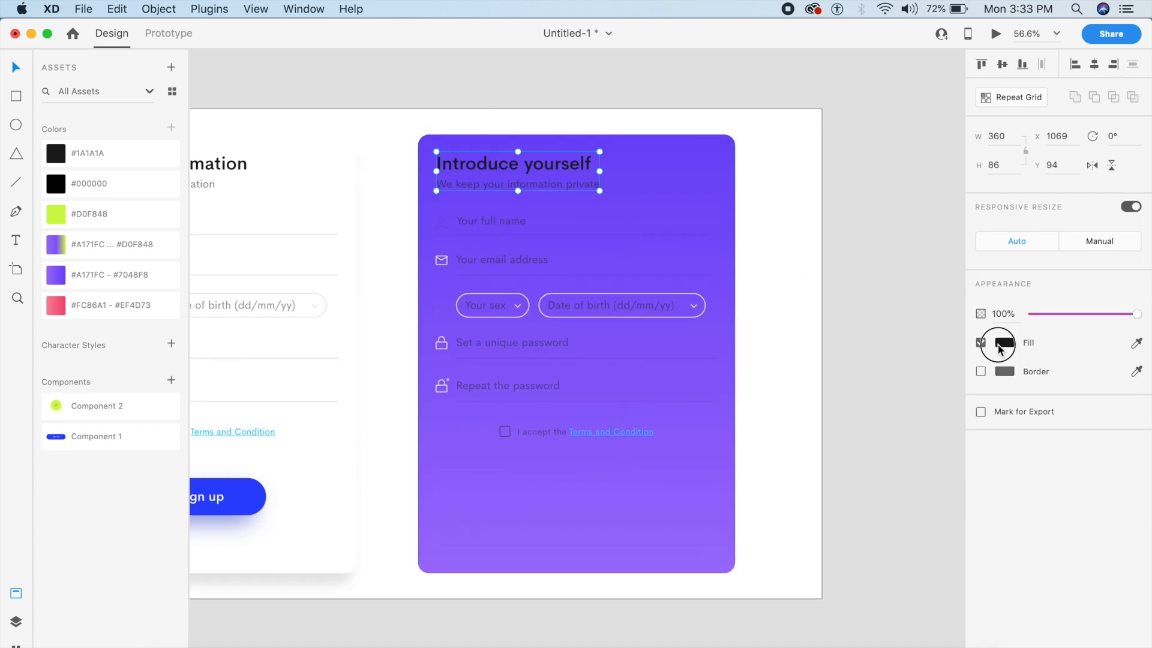
drag(894, 330, 672, 165)
click(854, 159)
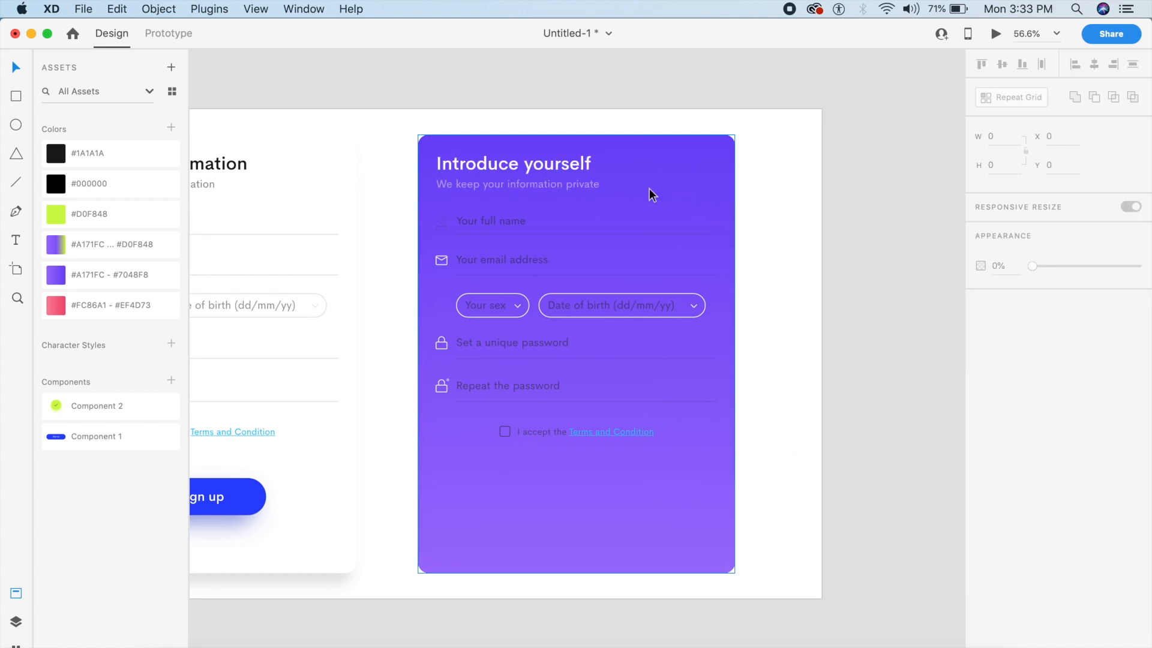
- Fill the "Your full name" text with white #FFFFFF and set its opacity to 100%
click(508, 221)
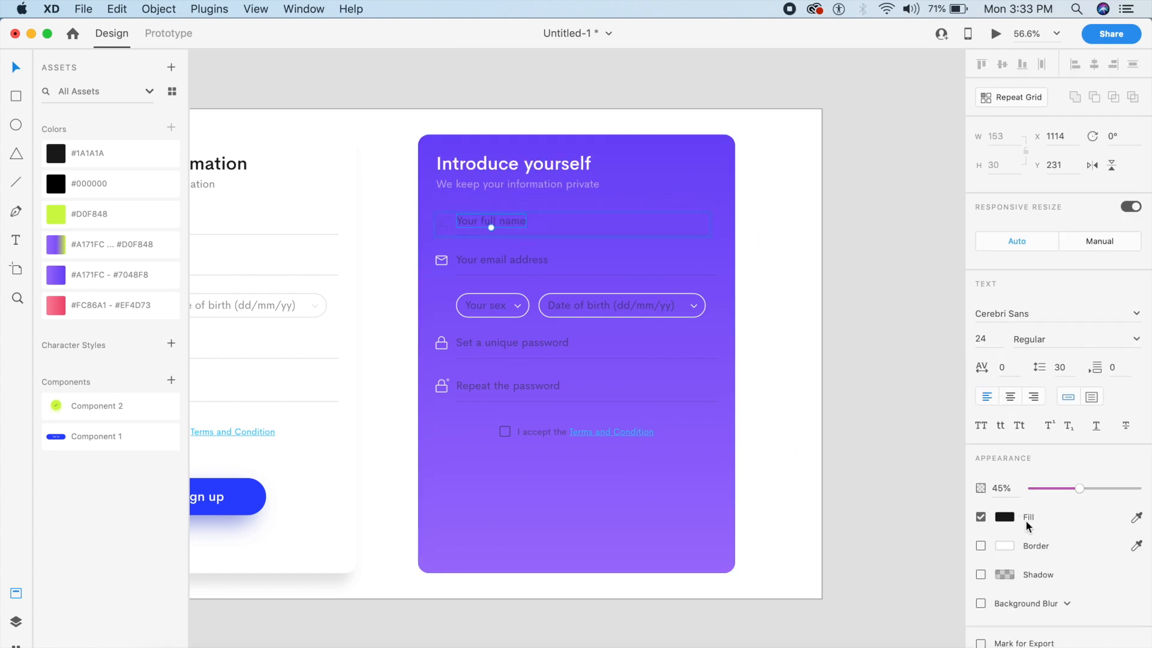
click(1006, 516)
drag(888, 471, 717, 384)
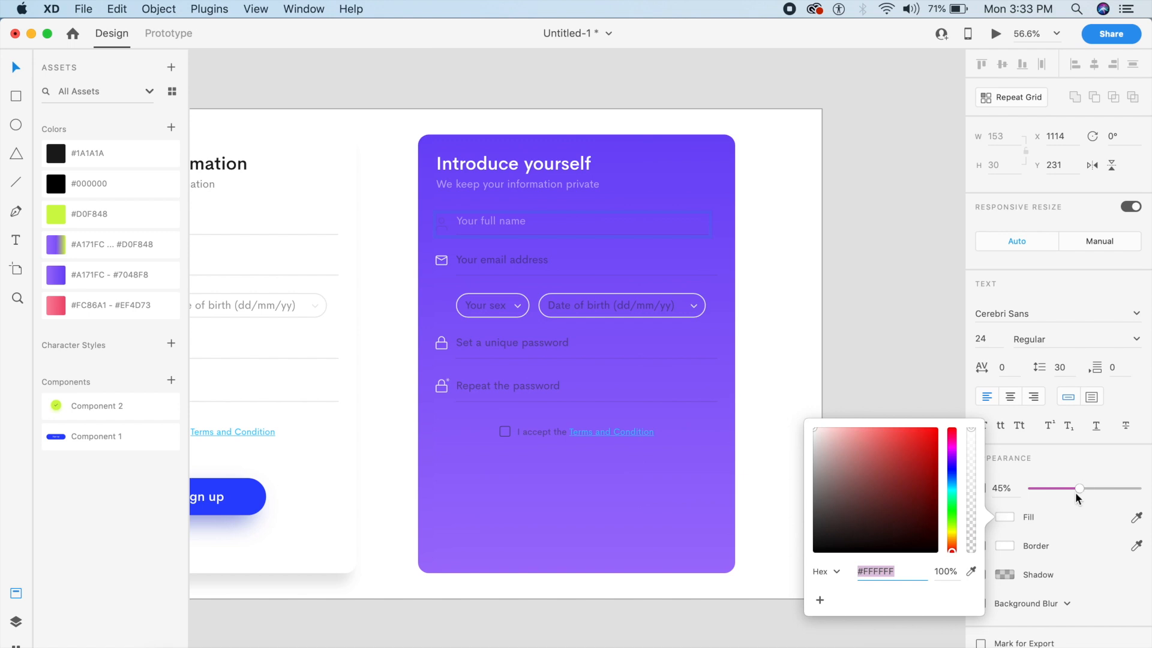
drag(1078, 489, 1138, 488)
- Recolour the underline below "Your full name" to #FFFFFF and set its opacity to 50%
scroll(490, 264, up, 5)
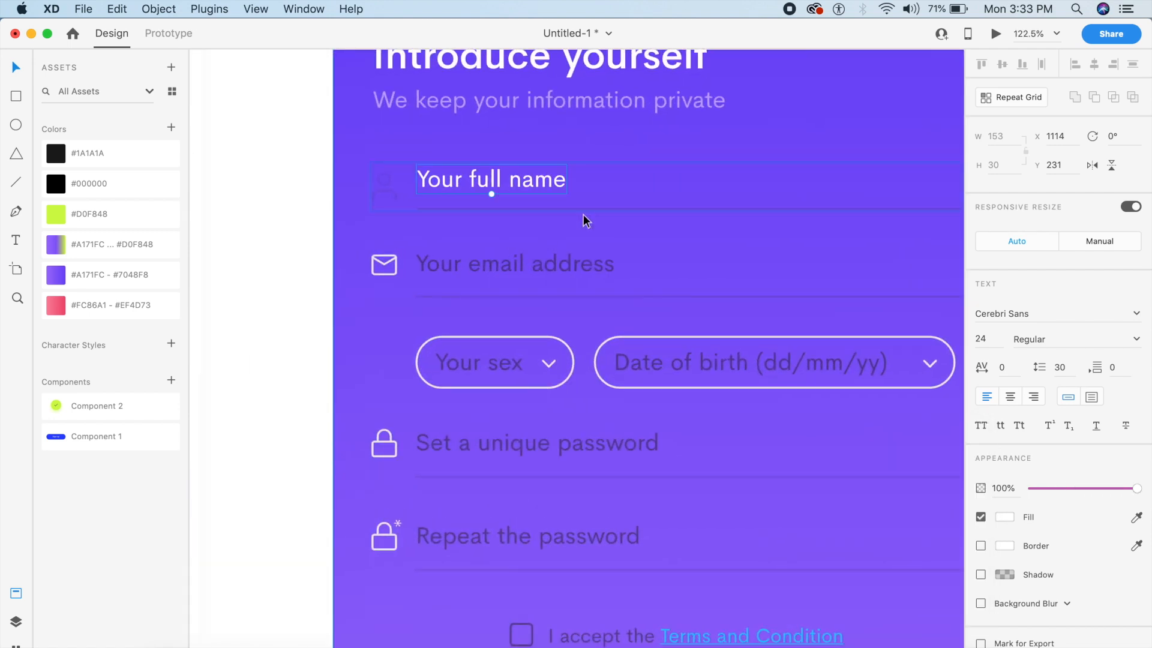
click(588, 213)
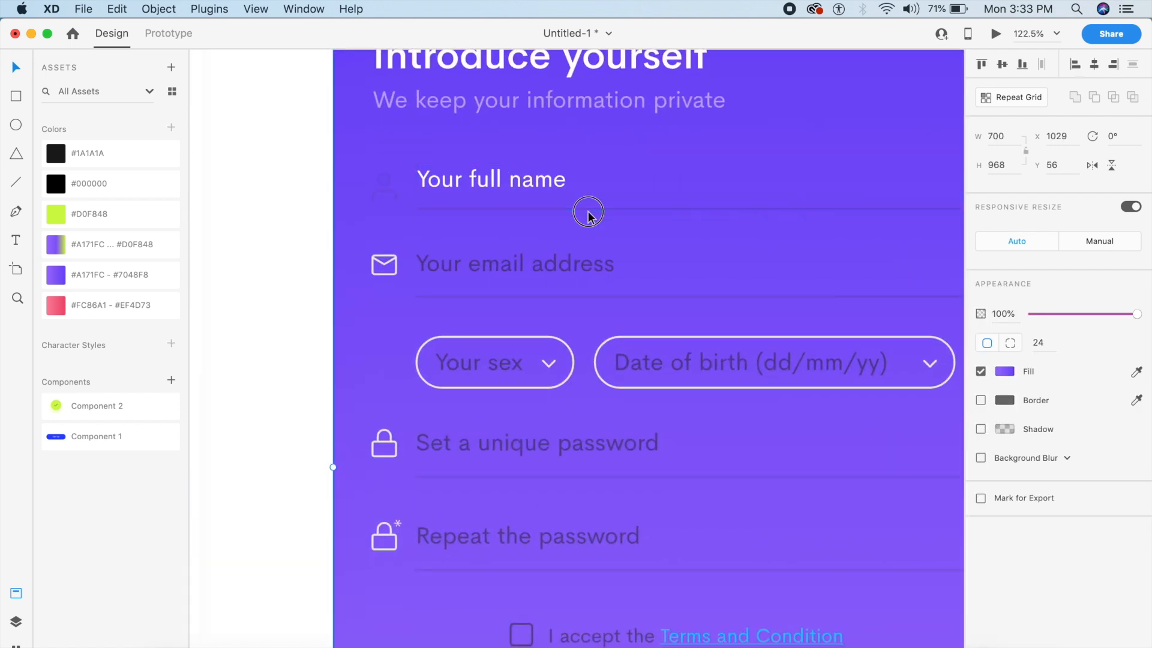
click(663, 206)
double_click(622, 208)
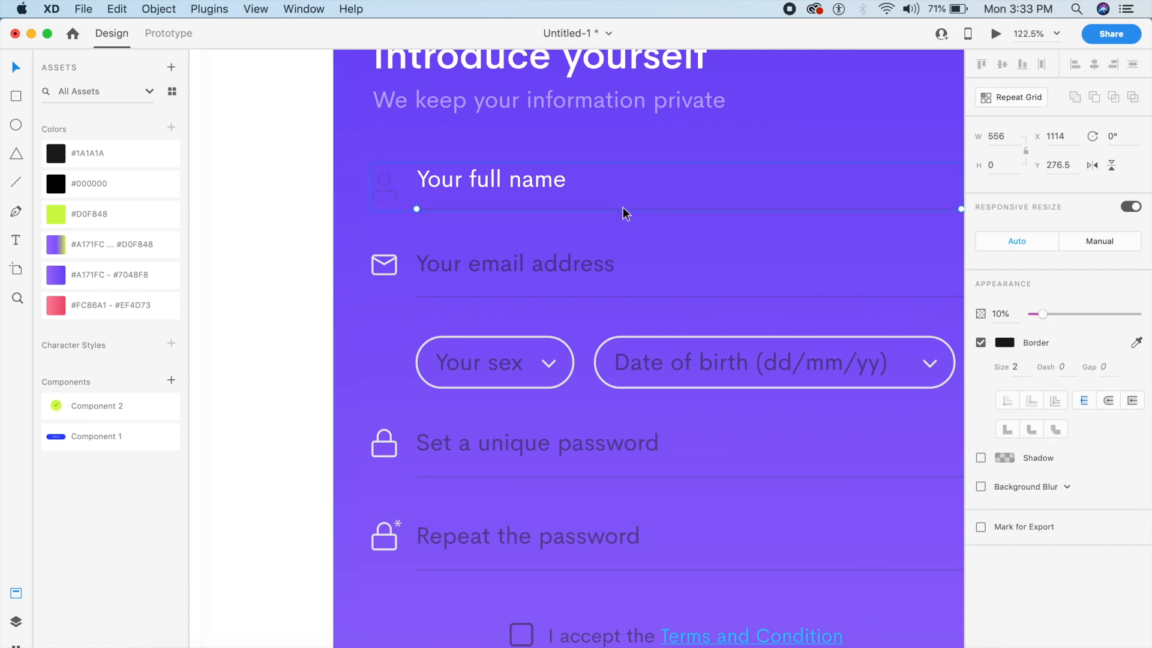
click(1005, 343)
text(FFFFFF)
key(Return)
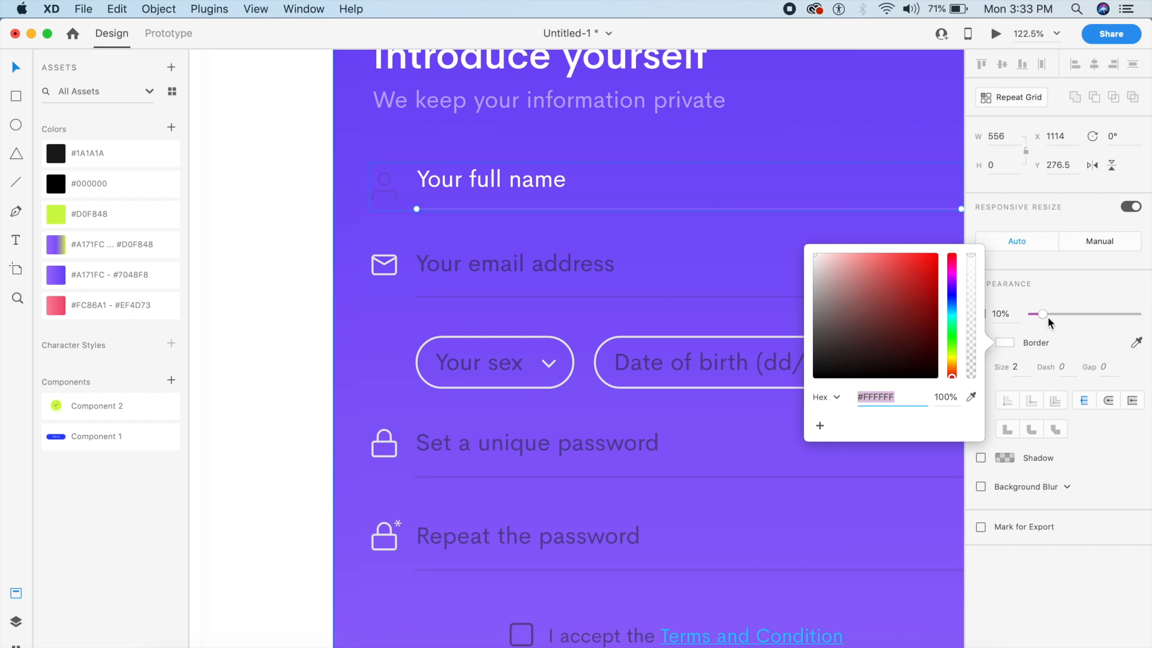
click(1008, 311)
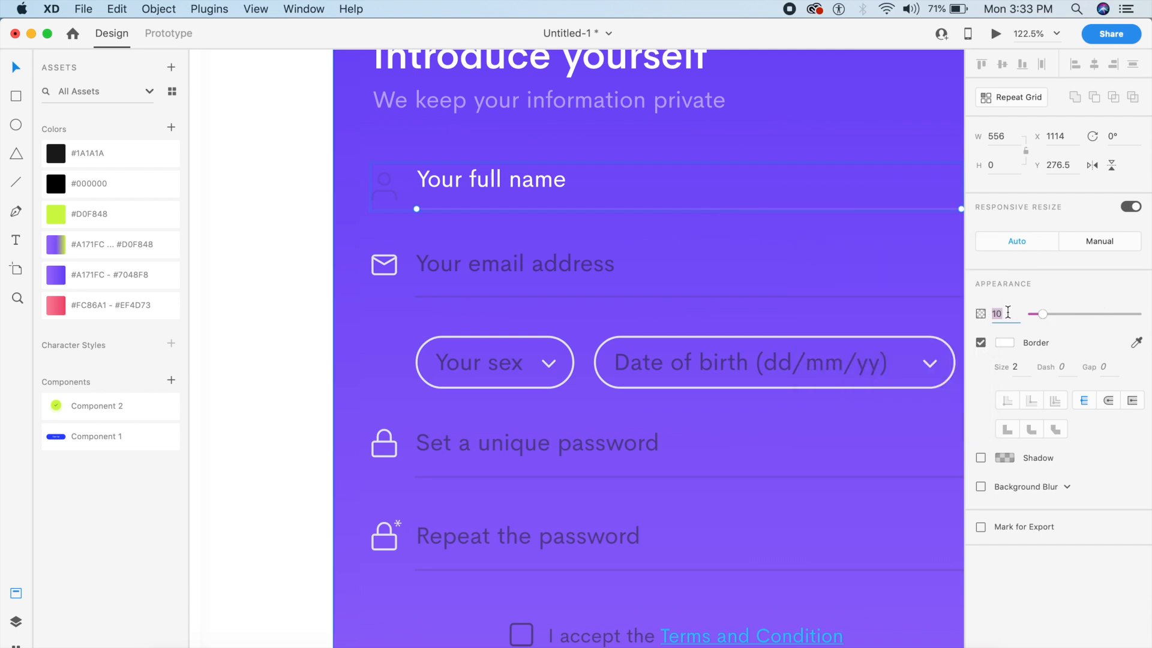
text(50)
key(Return)
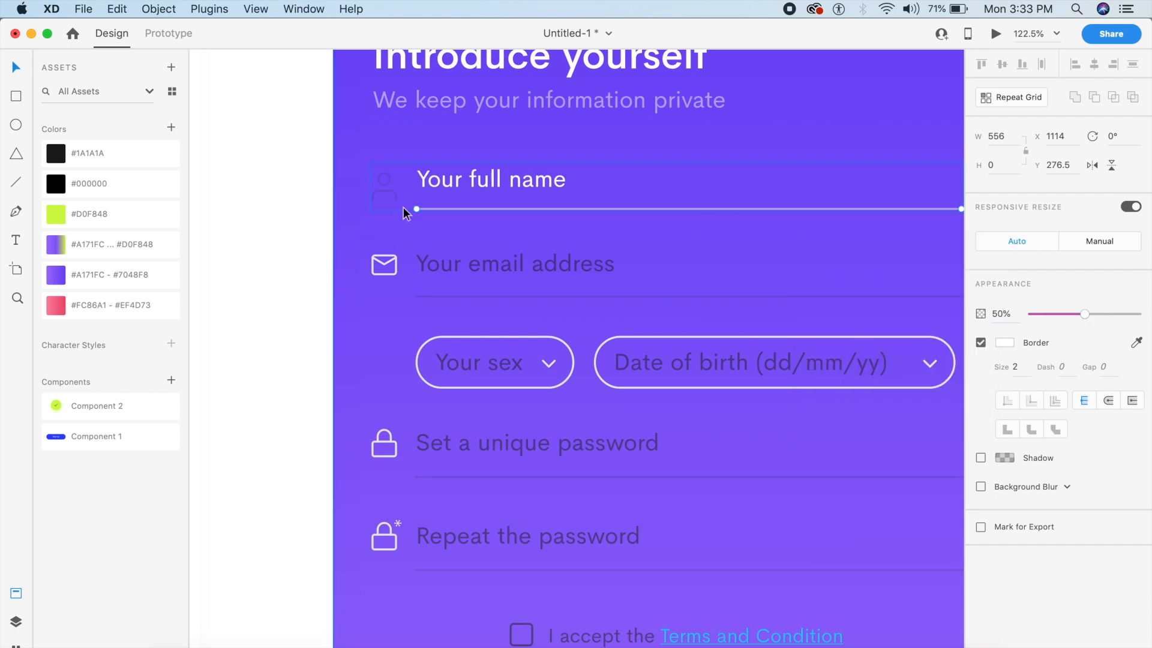
- Give the person icon beside "Your full name" a #FFFFFF border at 100% opacity
click(383, 200)
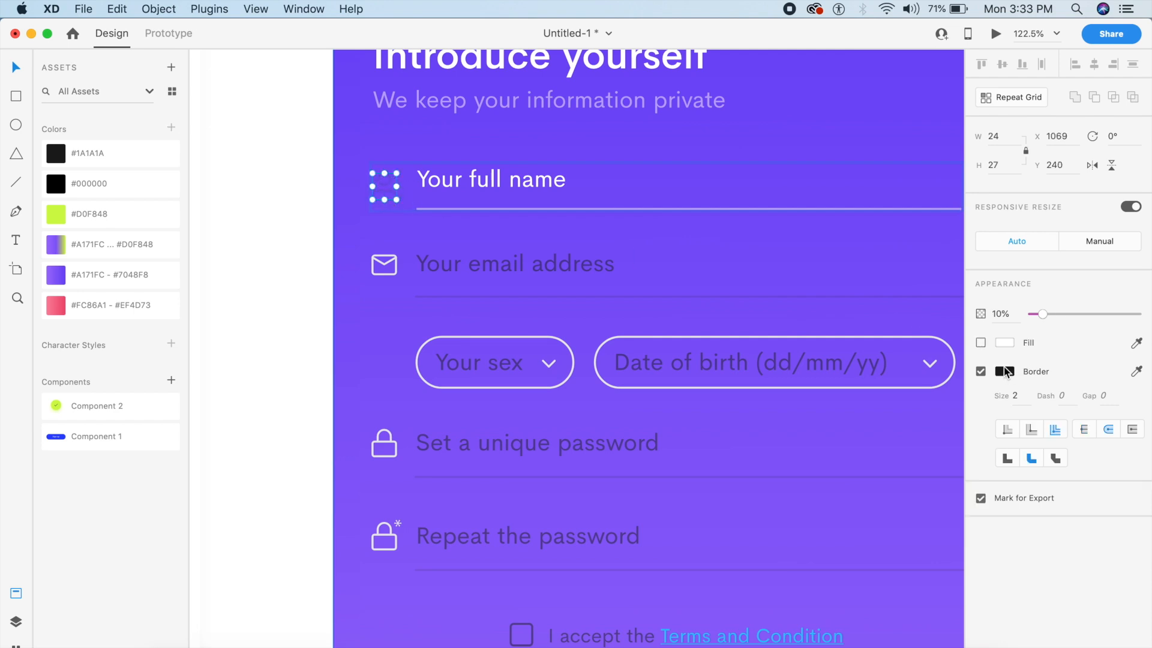
click(1006, 372)
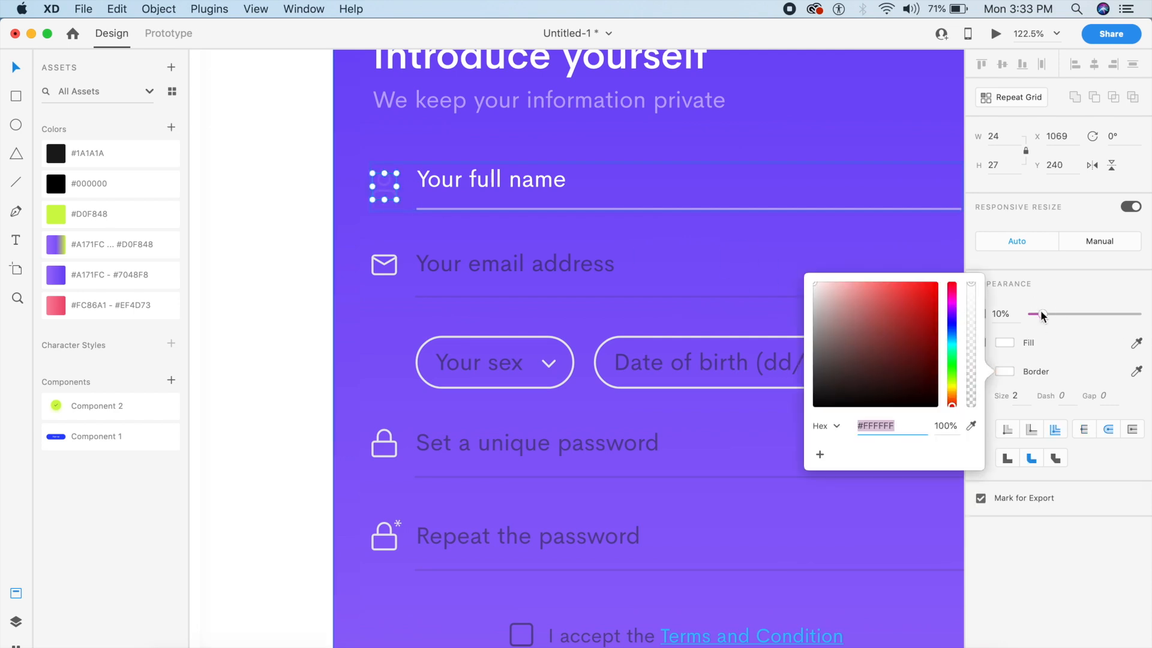
drag(1041, 313, 1134, 313)
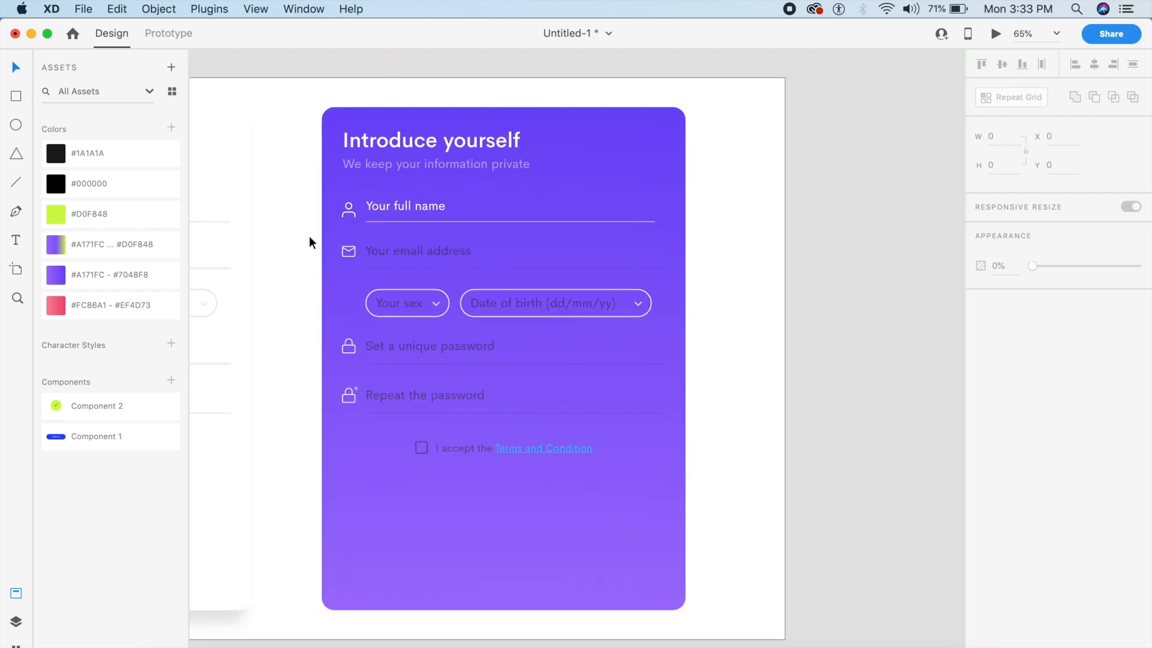
- Draw an 80 x 80 circle straddling the card's left edge, overlapping the person icon beside "Your full name"
scroll(308, 236, up, 5)
key(e)
drag(279, 182, 380, 287)
drag(329, 244, 321, 242)
click(387, 256)
double_click(384, 253)
click(301, 242)
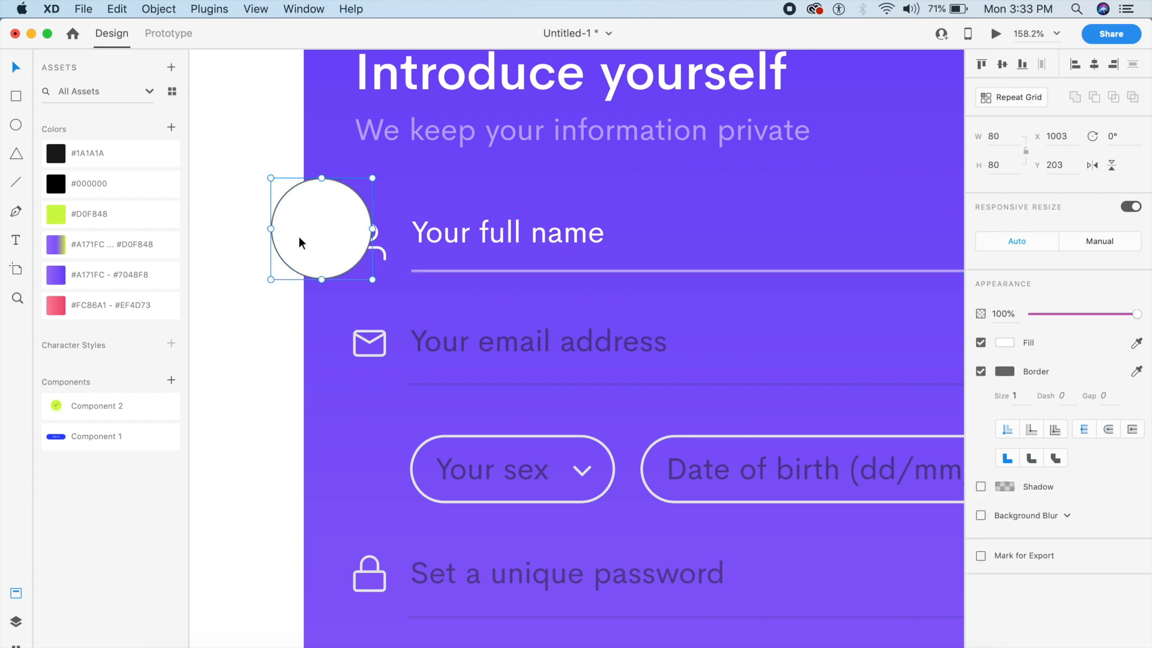
- Remove the circle's border, fill it with the light purple sampled from the card's lower end, and set its opacity to 50%
click(981, 371)
scroll(535, 420, down, 1)
scroll(533, 418, down, 5)
click(1135, 342)
click(706, 348)
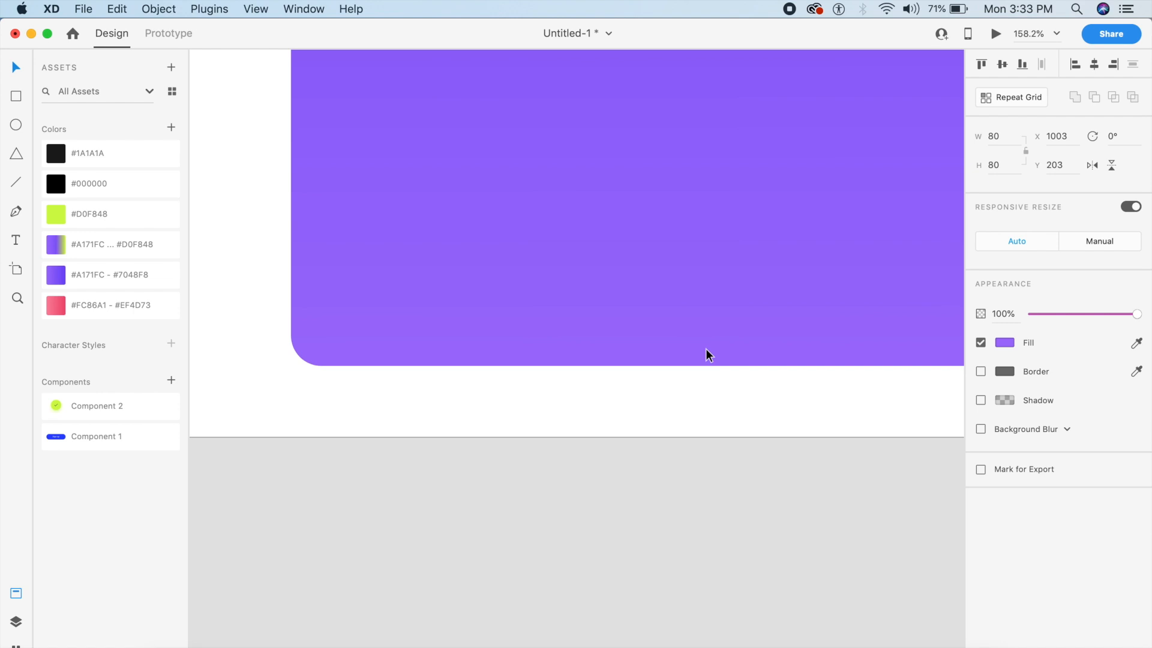
scroll(706, 348, up, 6)
click(1003, 314)
text(50)
key(Return)
- Send the translucent circle backward so it sits behind the person icon
click(369, 274)
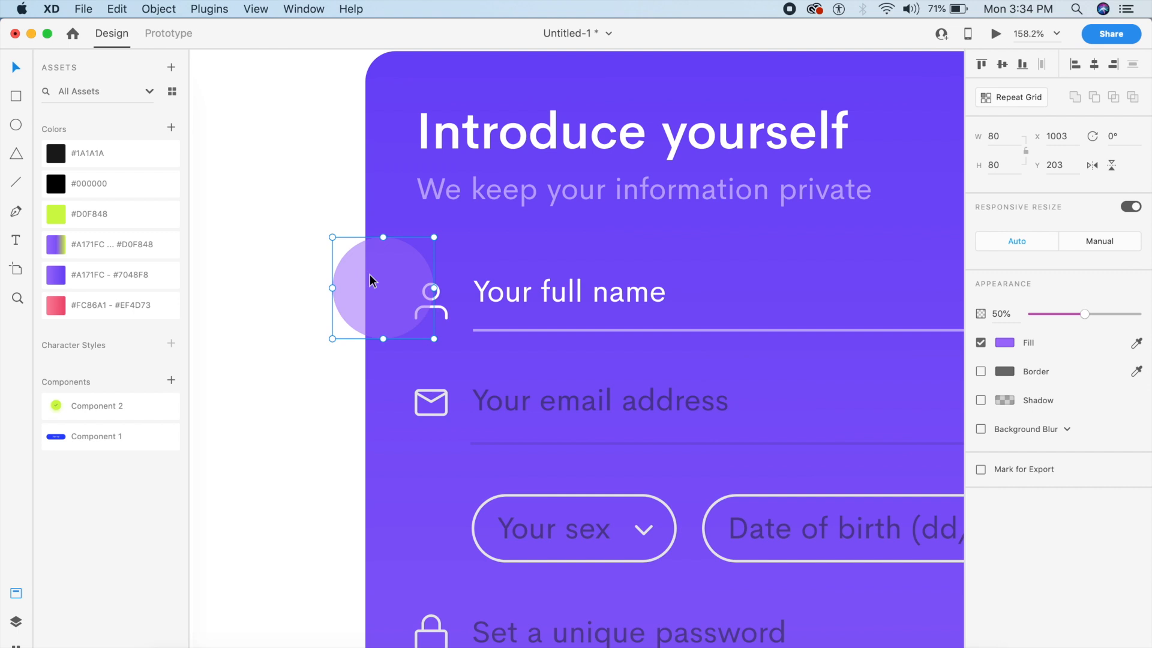
key(super+[)
key(super+[)
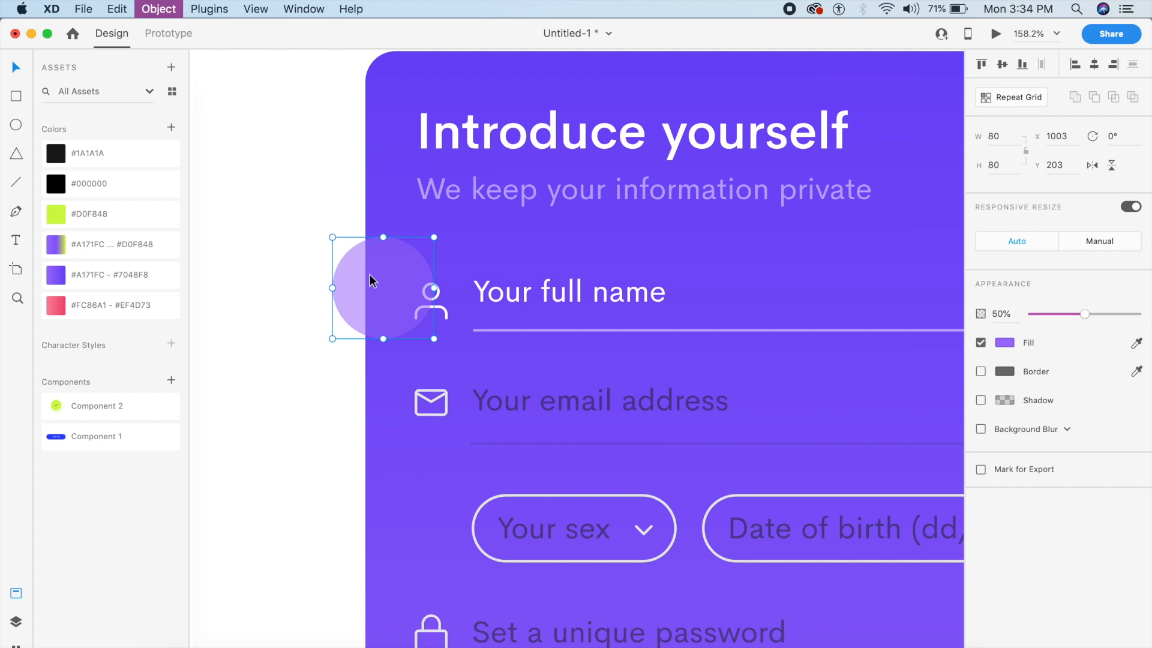
key(super+[)
click(294, 316)
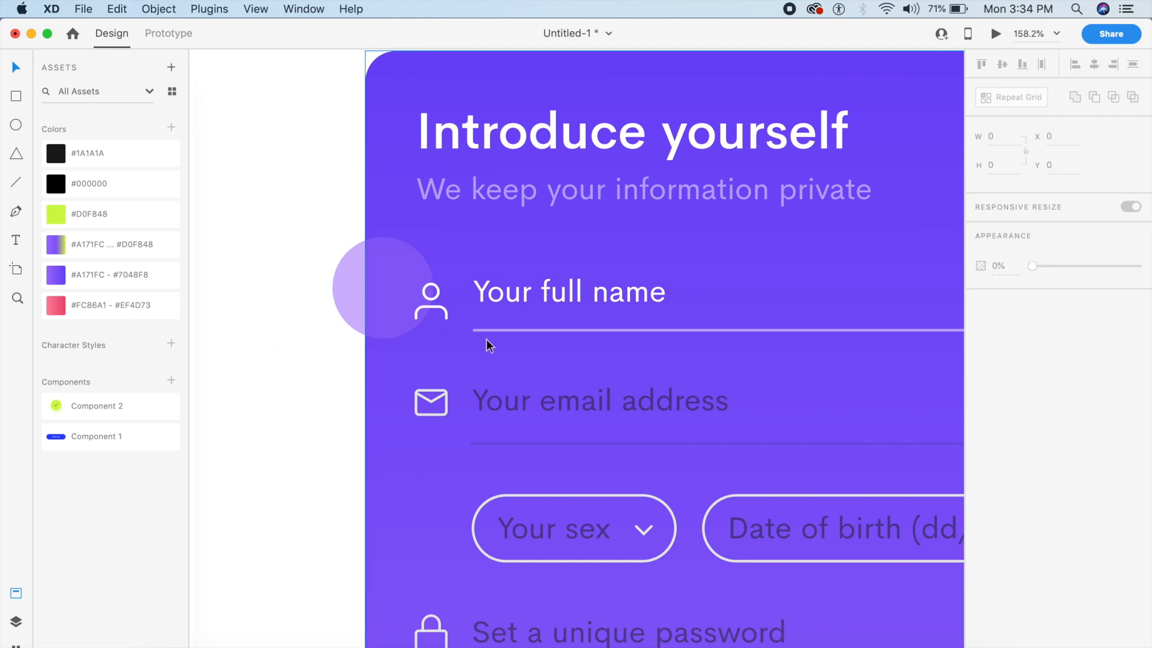
- Shift the circle down slightly, take the person icon out of the name field's group, and centre it on the circle
click(366, 321)
click(239, 296)
click(439, 310)
click(438, 309)
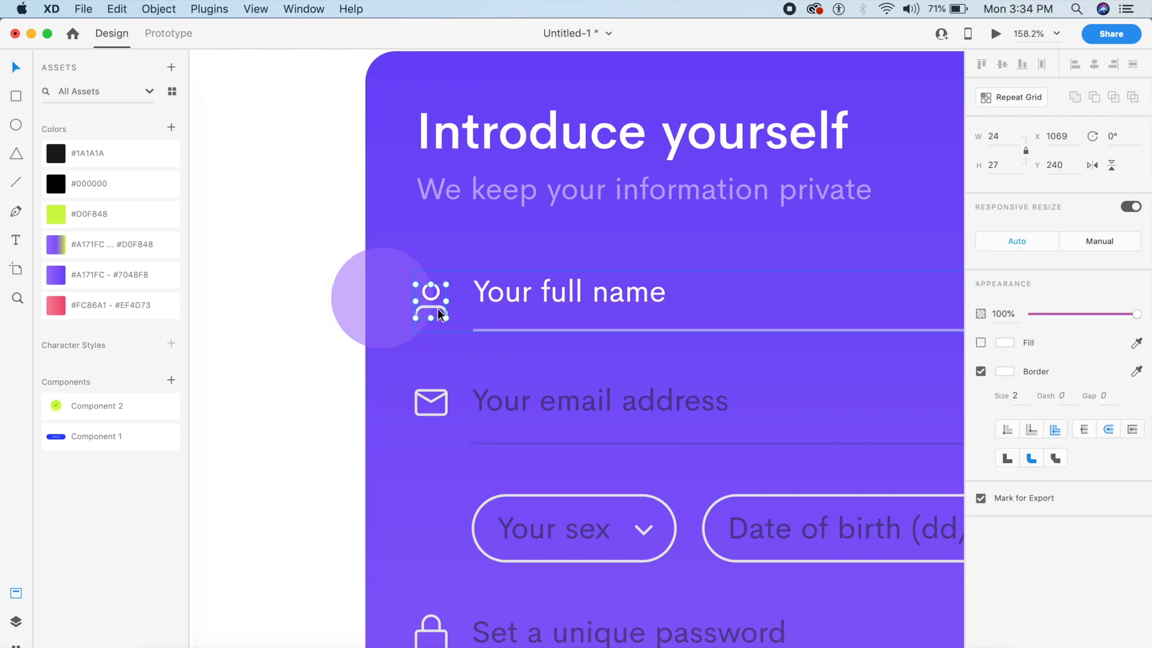
key(super+x)
click(436, 303)
key(super+v)
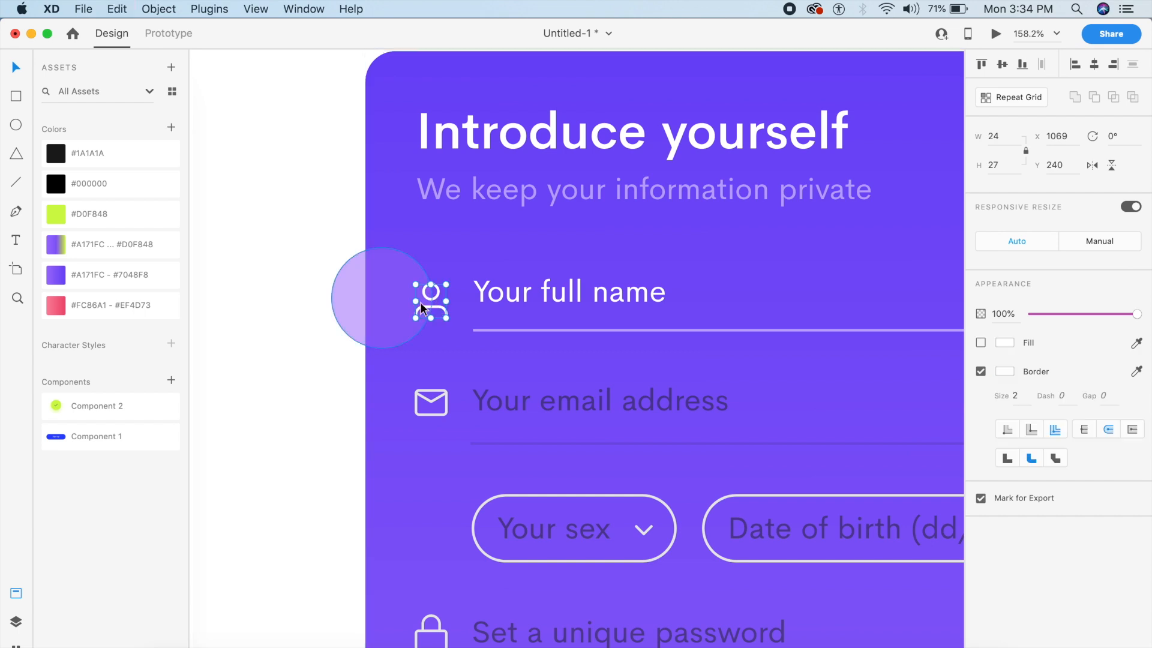
drag(427, 305, 376, 309)
- Group the circle, the person icon and the "Your full name" field
shift+click(423, 302)
shift+click(546, 302)
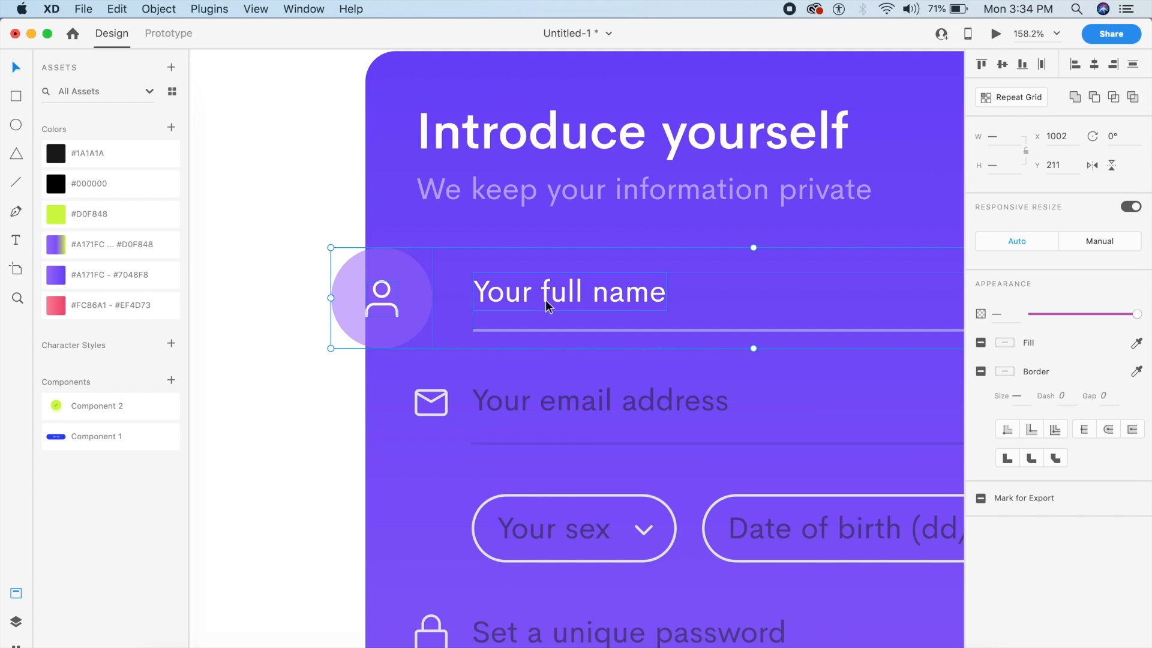
key(super+g)
- Nudge the "Your full name" text and its underline 12 px closer to the circle
click(283, 344)
double_click(588, 278)
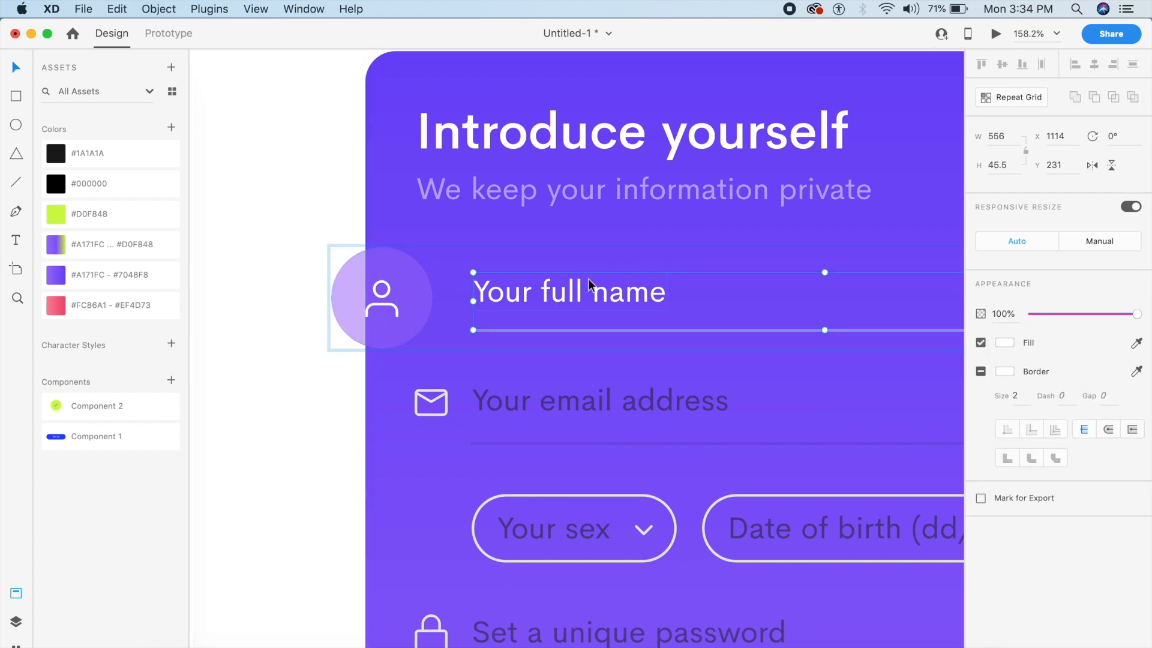
key(shift+Left)
key(Left)
key(Left)
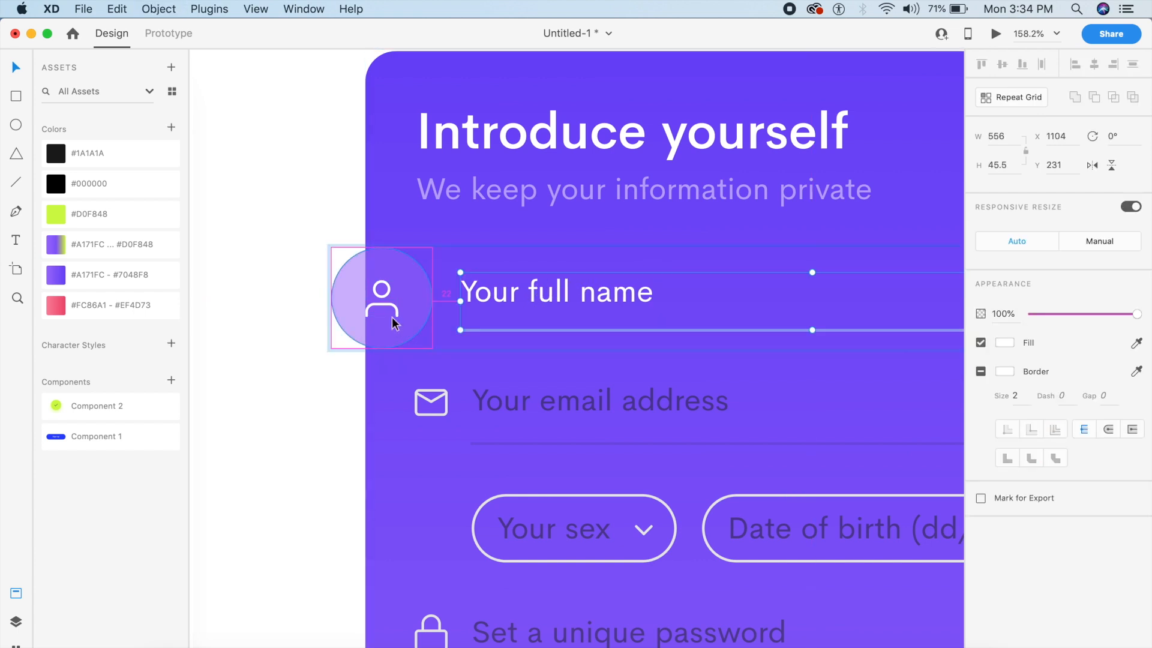
click(257, 433)
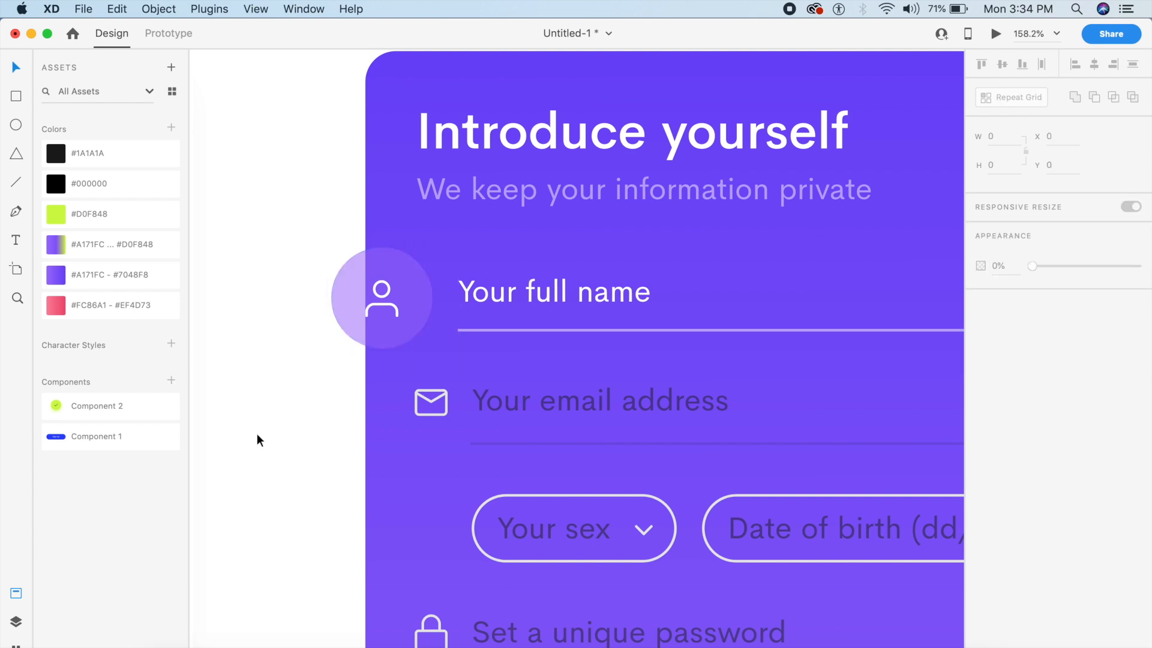
- Delete the old "I accept the Terms and Condition" row and shift the new terms row toward the right end of the underlines
scroll(492, 381, down, 5)
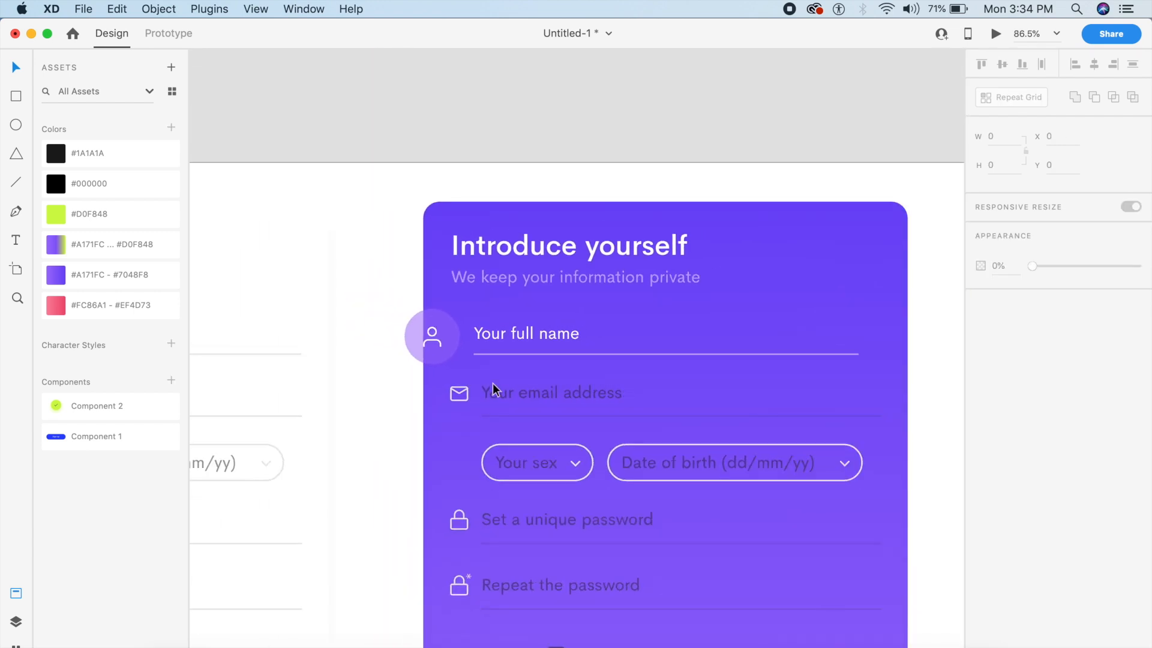
scroll(534, 394, down, 1)
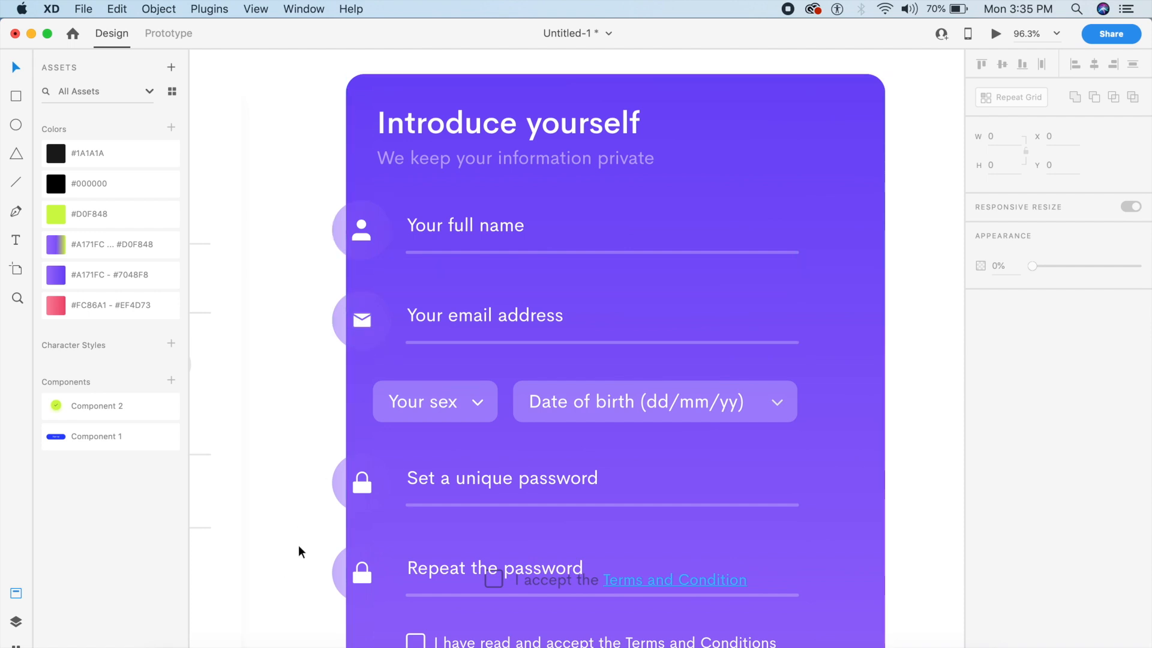
scroll(298, 551, down, 5)
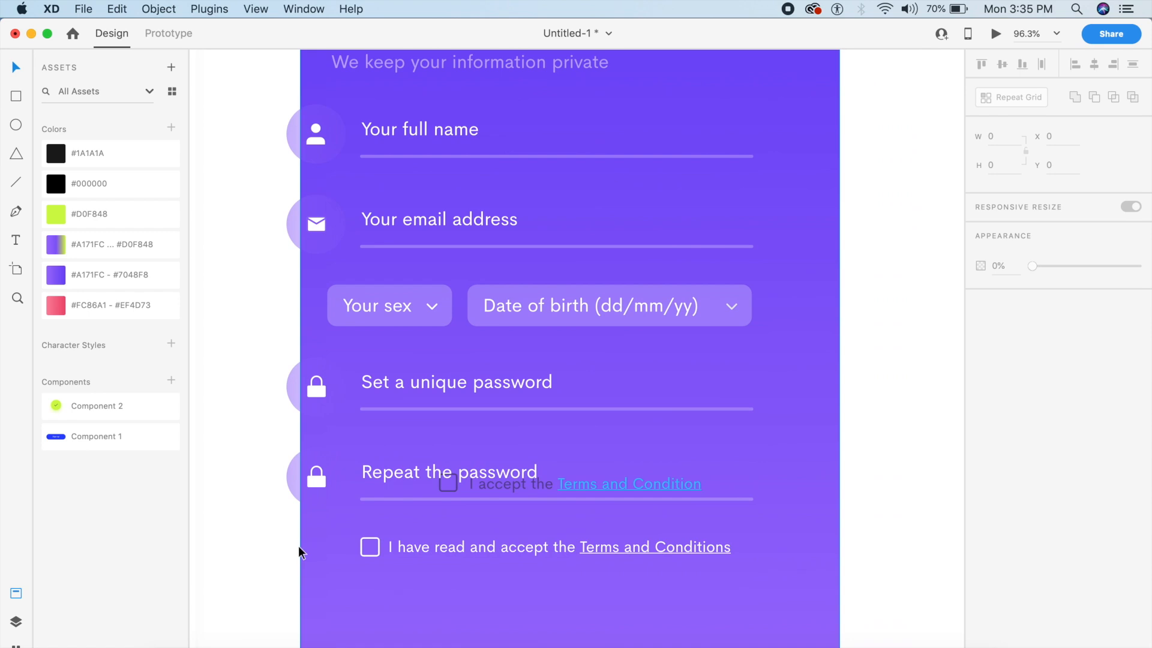
scroll(297, 545, down, 3)
click(510, 499)
key(Delete)
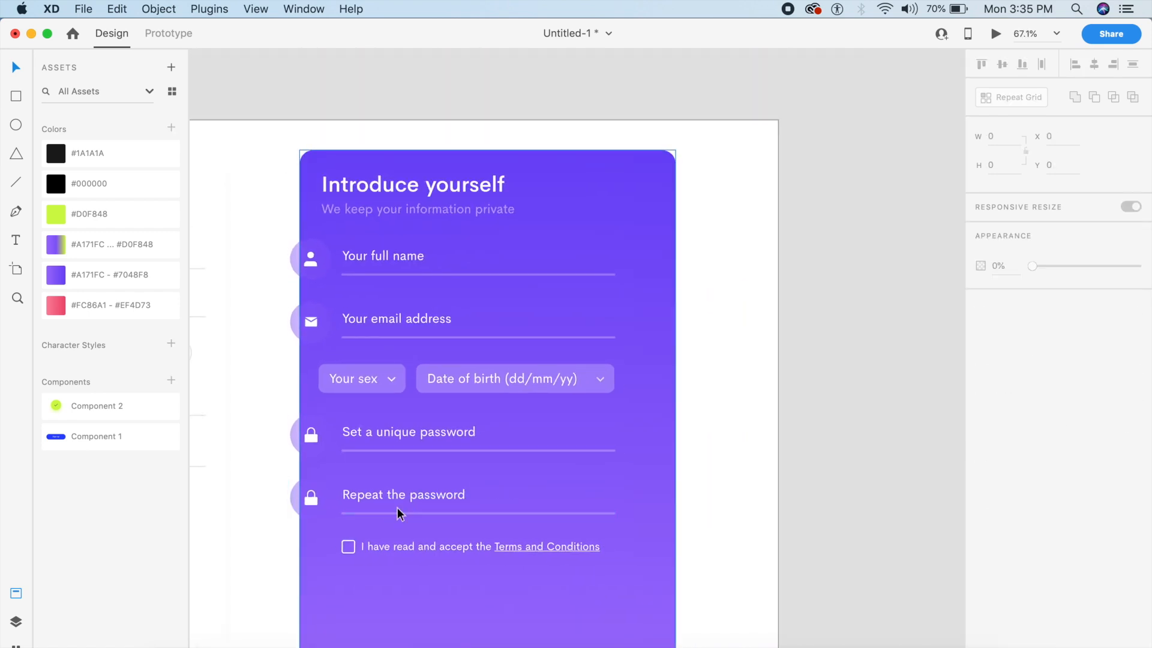
drag(517, 550, 533, 553)
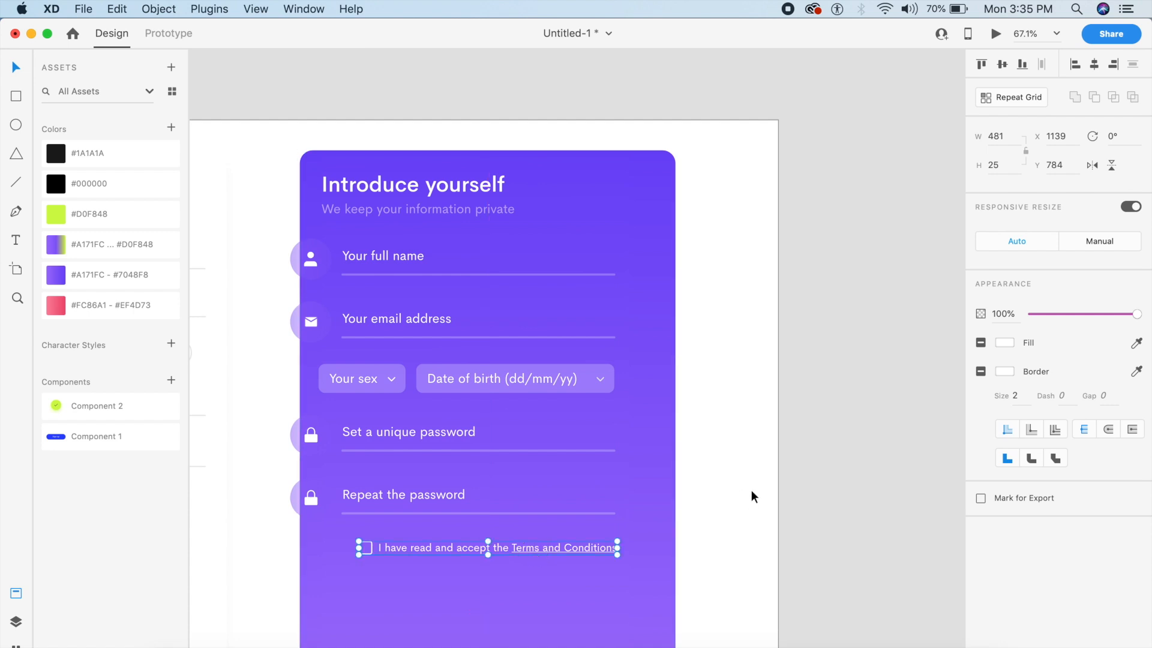
click(752, 492)
- Draw a 90 x 90 circle in the card's lower-right corner and nudge it inward to X 1599, Y 894
scroll(754, 490, down, 3)
key(e)
mouse_move(612, 513)
mouse_down()
mouse_move(660, 561)
mouse_move(655, 542)
mouse_move(680, 560)
mouse_up()
key(Escape)
key(shift+Up)
key(shift+Up)
key(shift+Up)
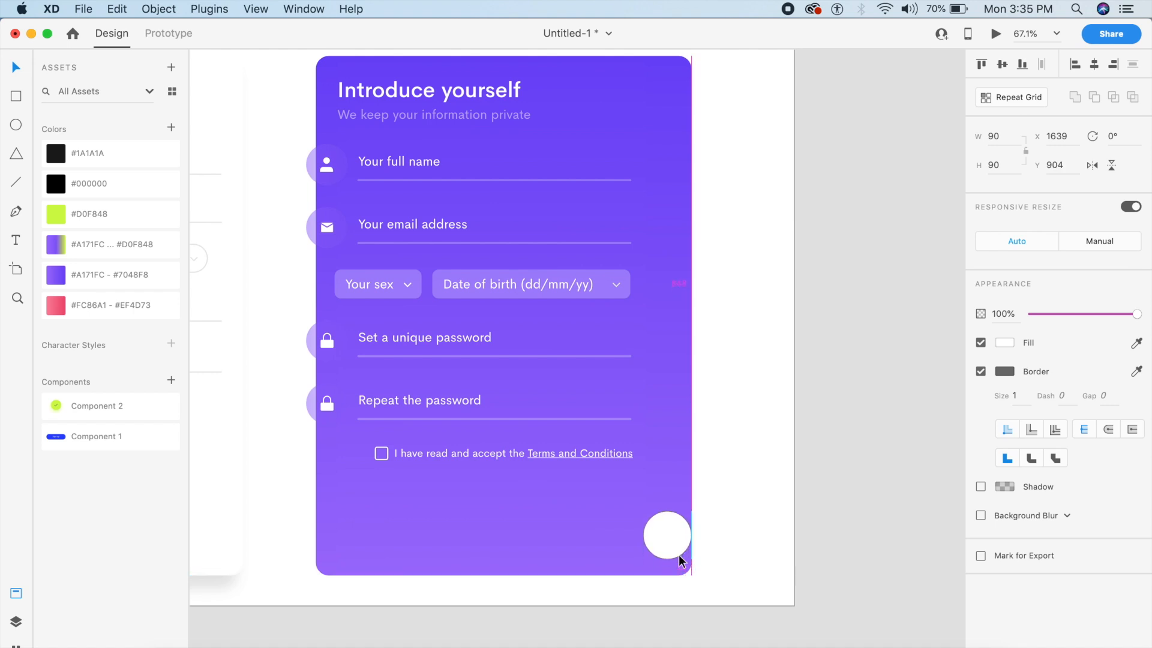
key(shift+Left)
key(shift+Left)
key(shift+Left)
key(shift+Left)
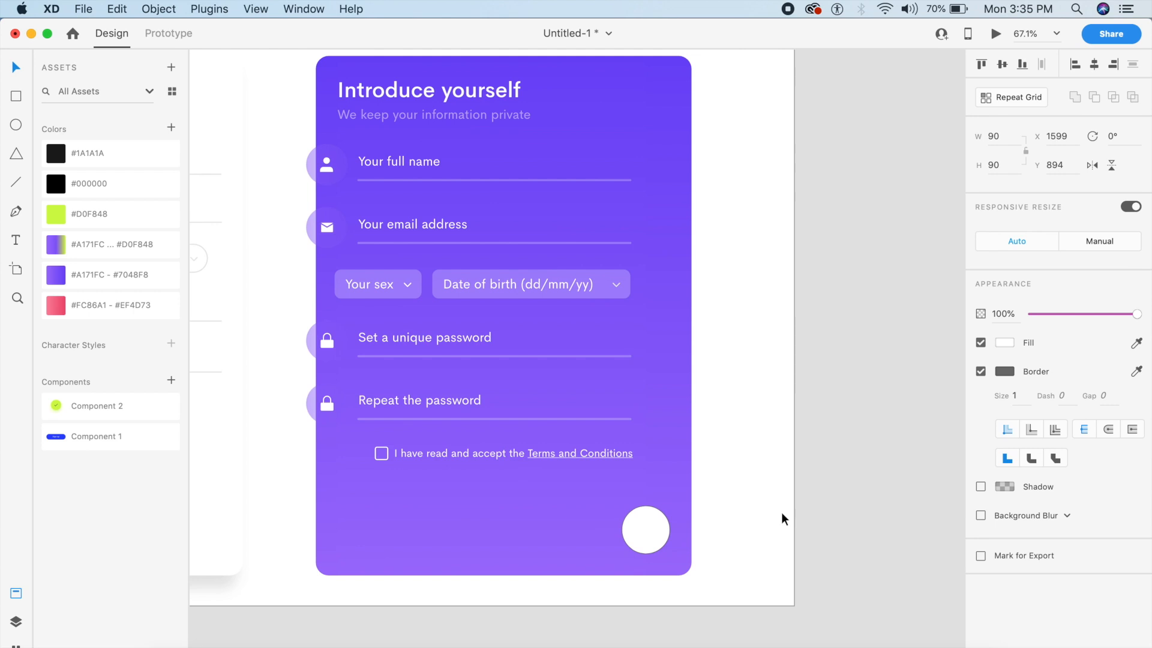
- Remove the corner circle's border and fill it with the saved colour #D0F848
click(747, 499)
click(640, 552)
click(980, 372)
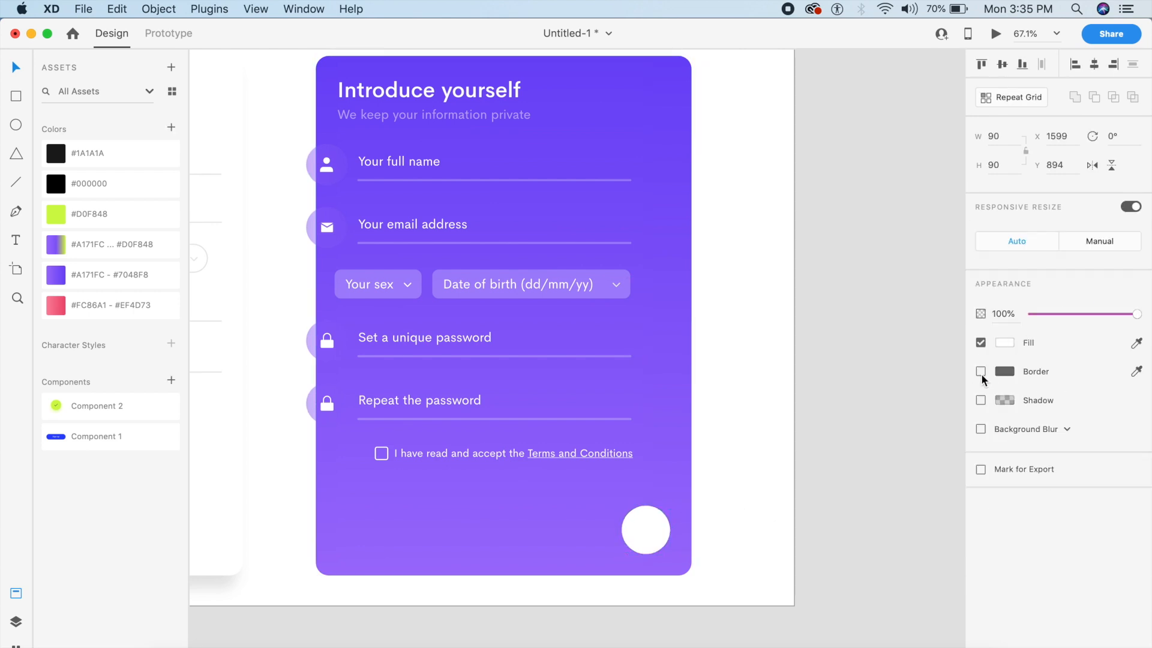
click(104, 213)
click(765, 423)
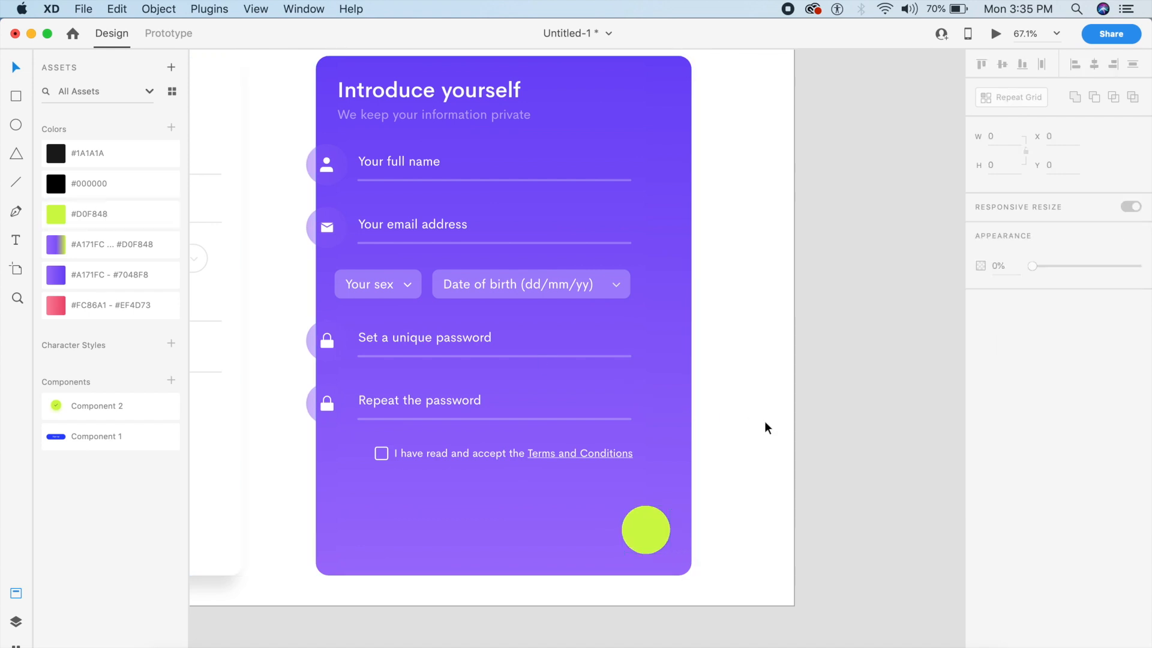
- Switch to Firefox and run a Google search for "color wheel" in a new tab
click(286, 639)
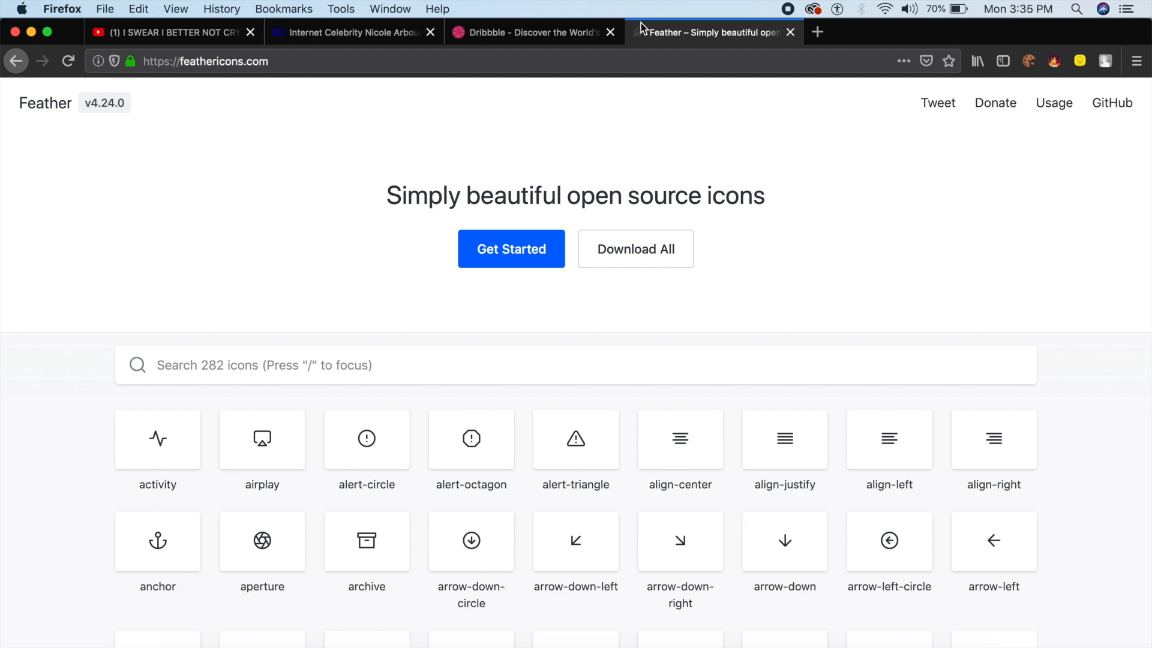
click(817, 32)
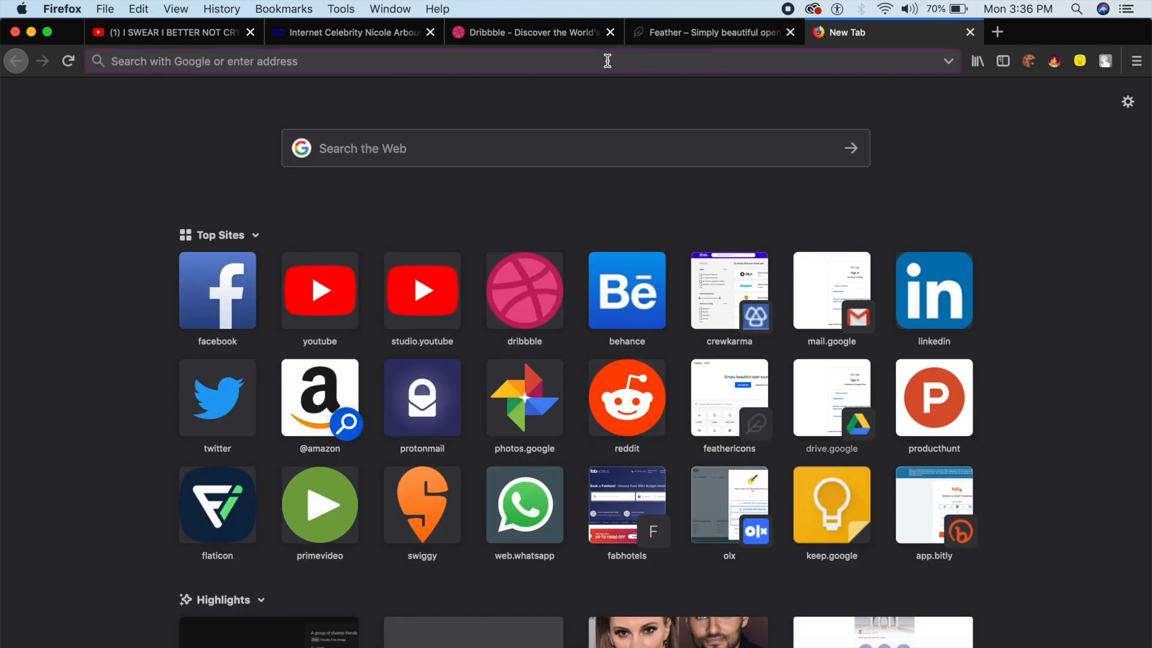
text(color.adobe.com/)
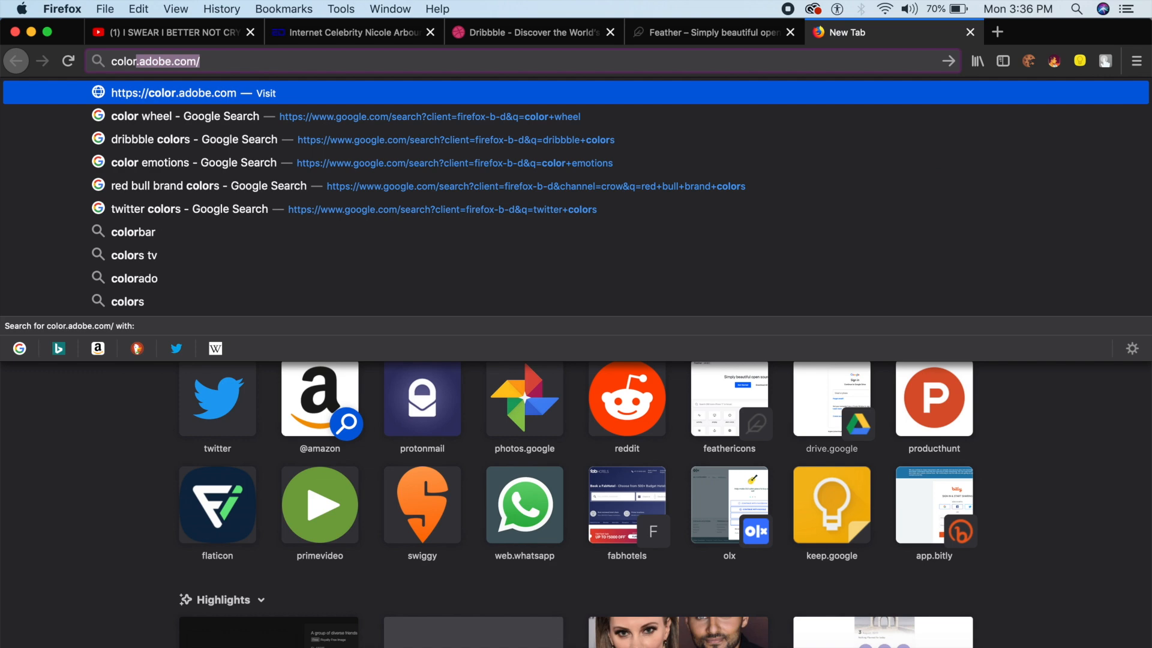
key(Down)
key(Return)
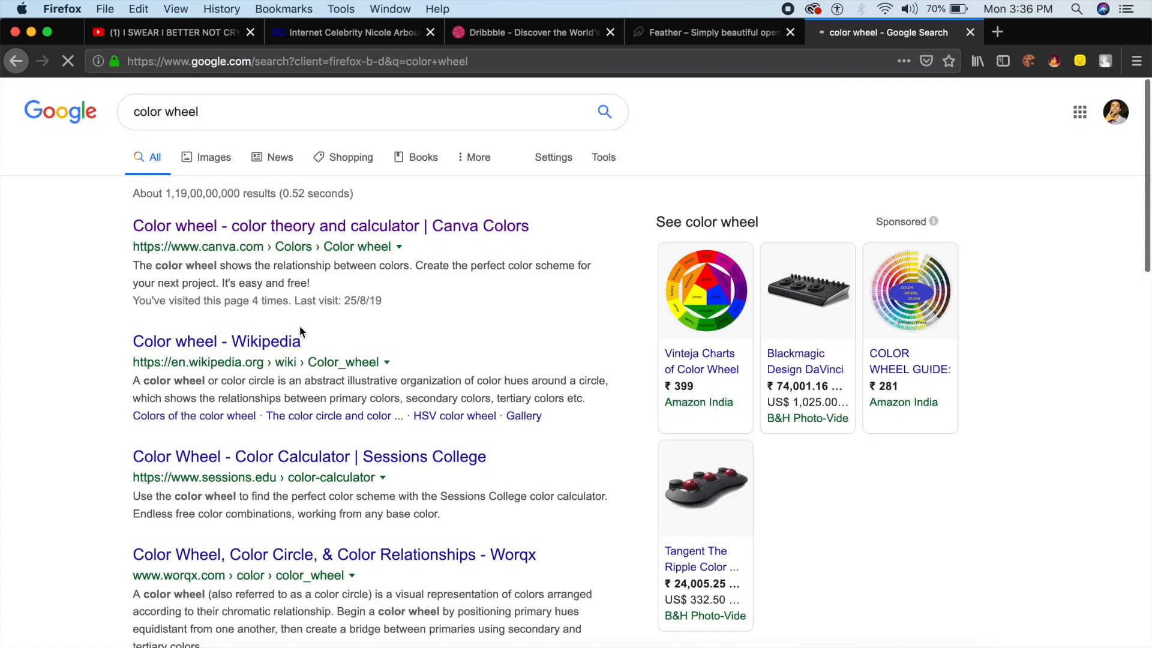
- Enter #320003 in Canva's color wheel, examine its complementary combination, and return to Adobe XD
click(284, 267)
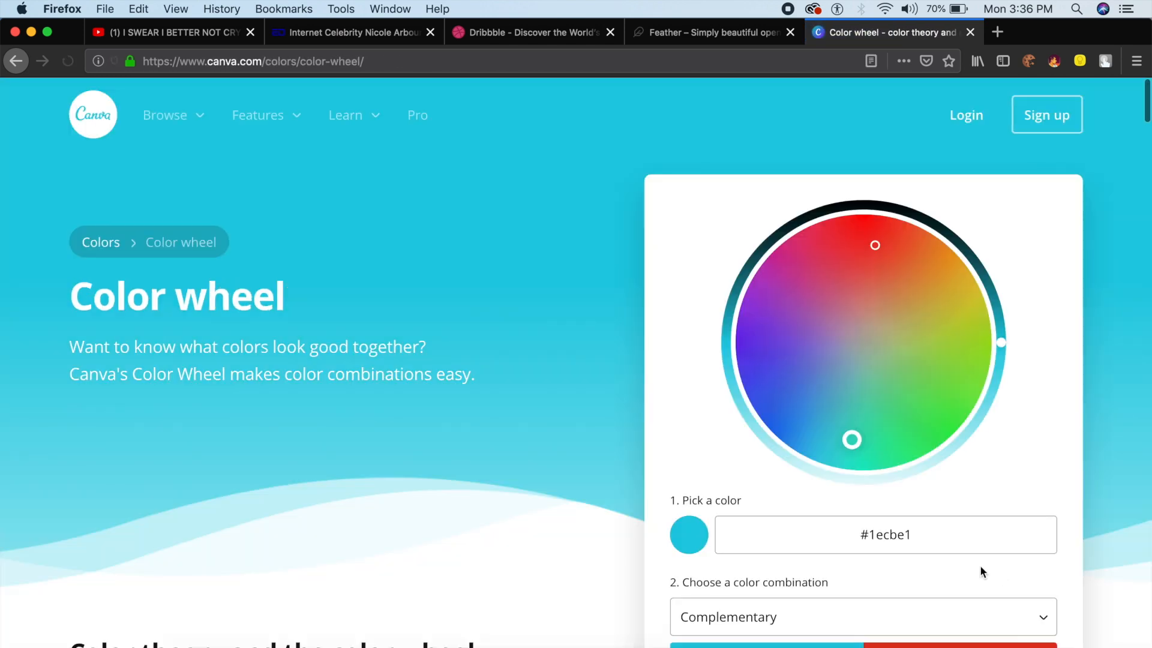
click(871, 538)
double_click(872, 540)
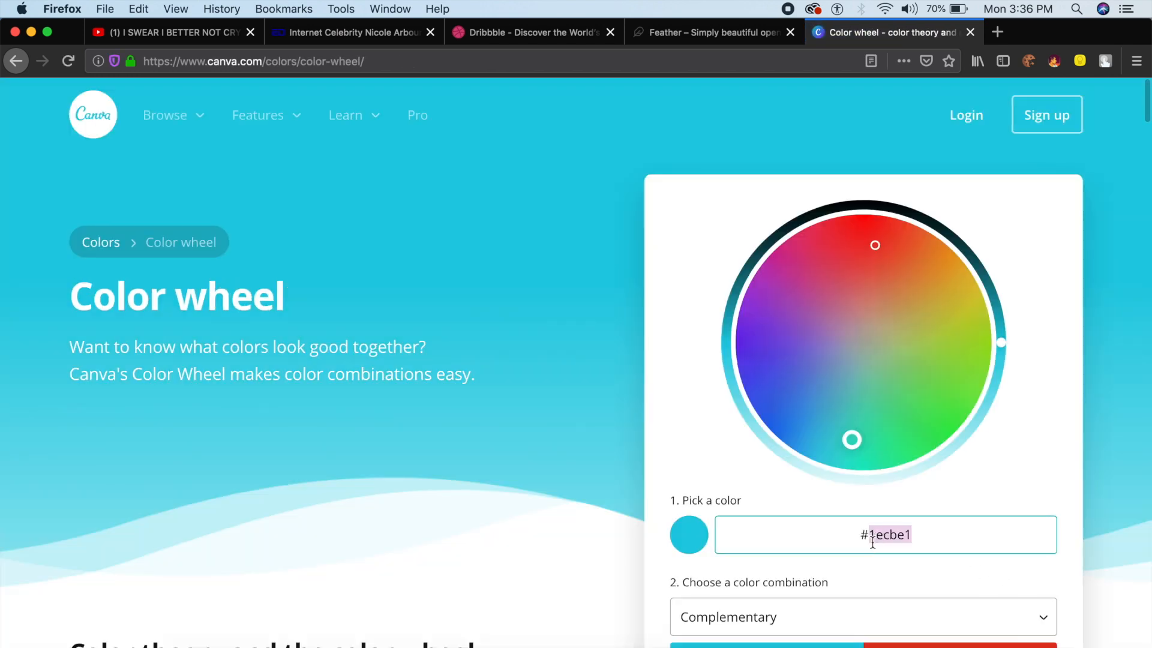
key(super+v)
scroll(826, 509, down, 5)
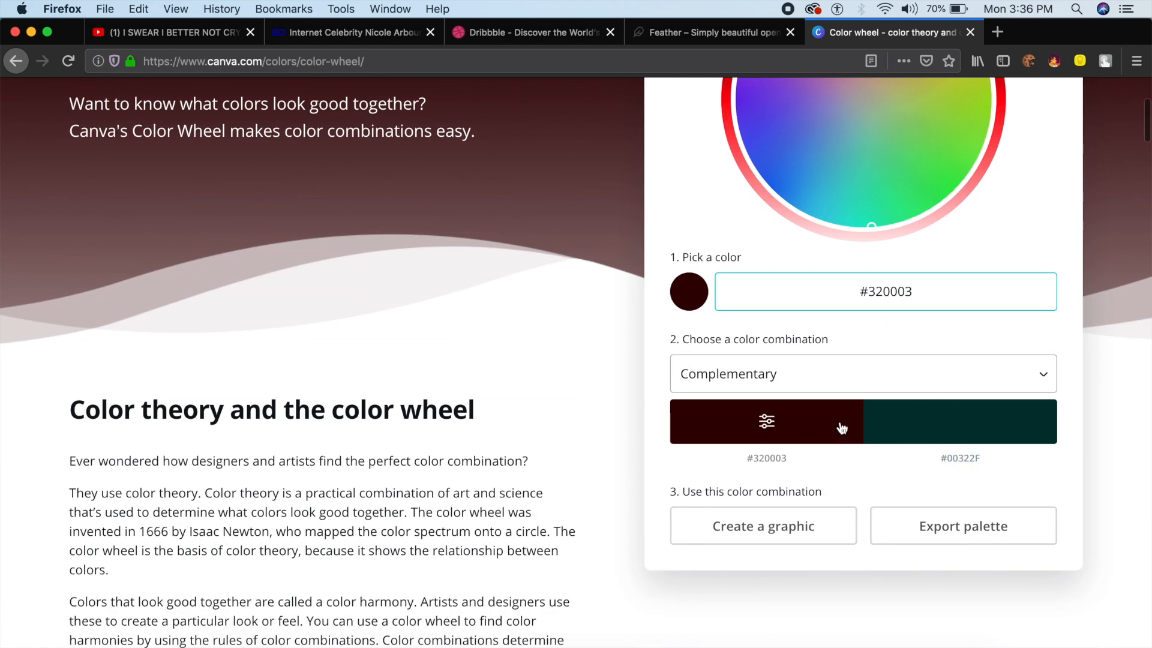
click(31, 32)
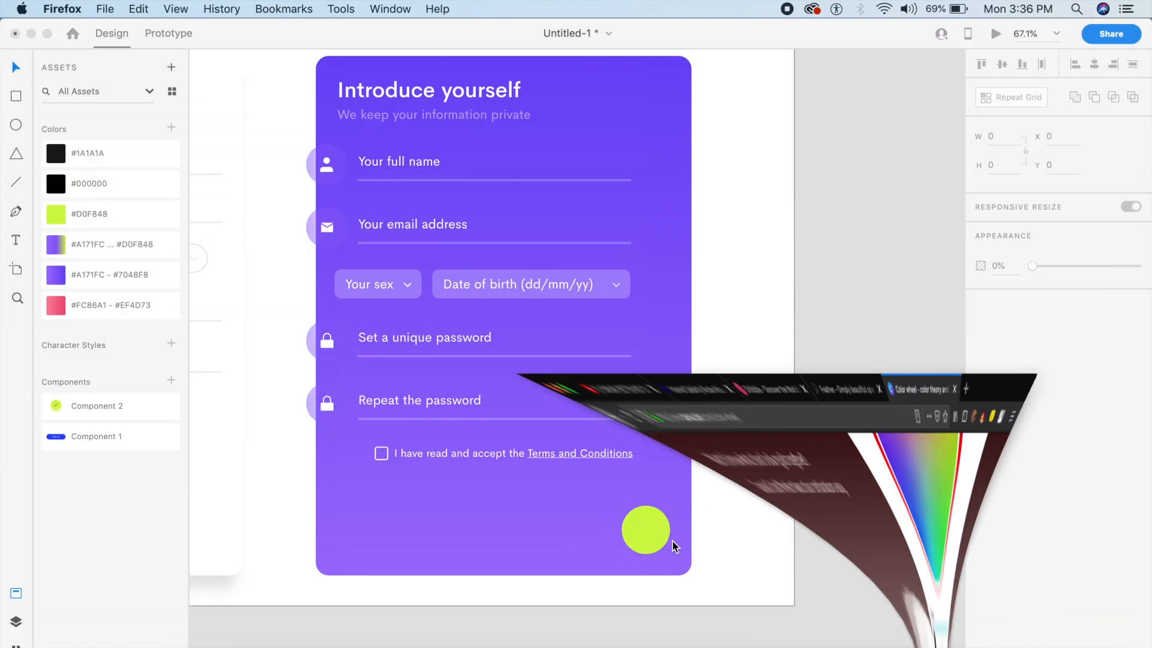
- Import the check mark icon onto the artboard beside the lime circle and set its width to 25 with proportions locked
click(642, 535)
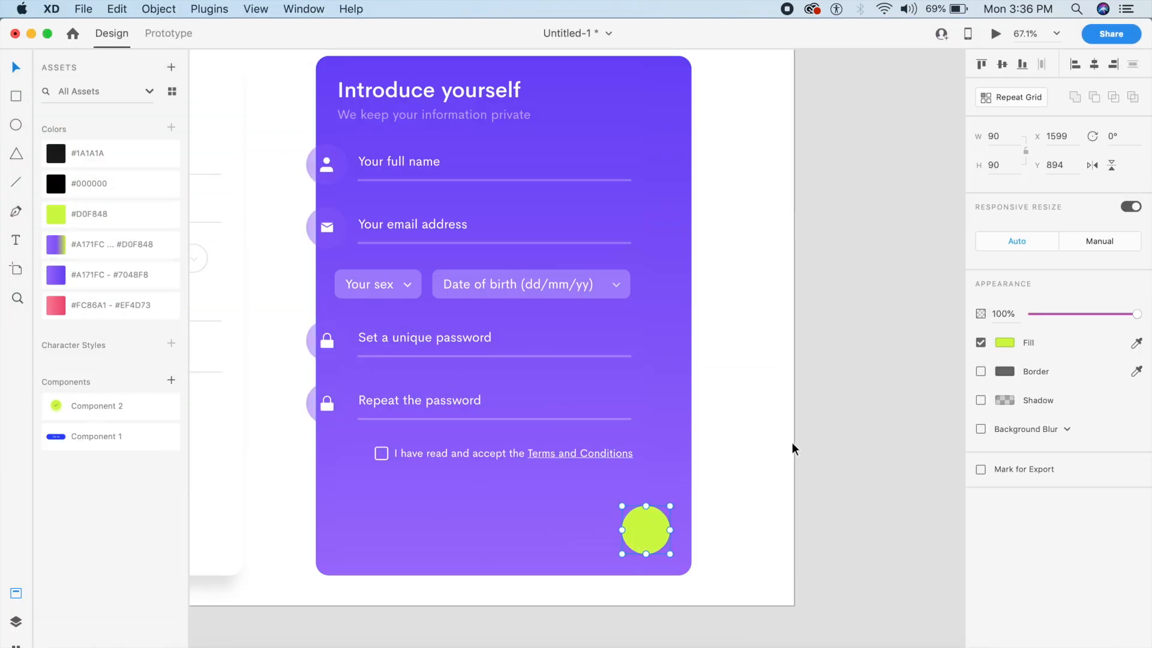
click(160, 643)
drag(786, 199, 738, 488)
scroll(782, 467, up, 2)
scroll(759, 478, up, 3)
drag(711, 517, 724, 526)
click(1028, 151)
click(1011, 139)
text(25)
key(Return)
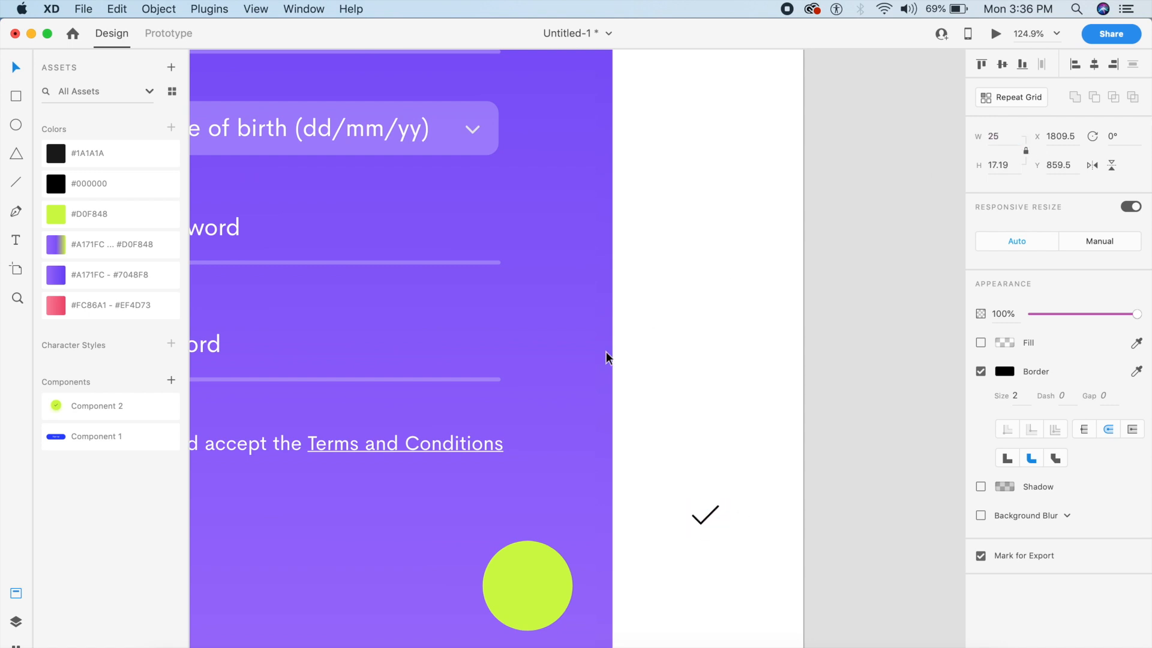
- Center the check mark inside the lime circle and set its border size to 3
drag(711, 517, 535, 591)
click(1015, 395)
text(3)
drag(530, 592, 529, 586)
shift+click(562, 584)
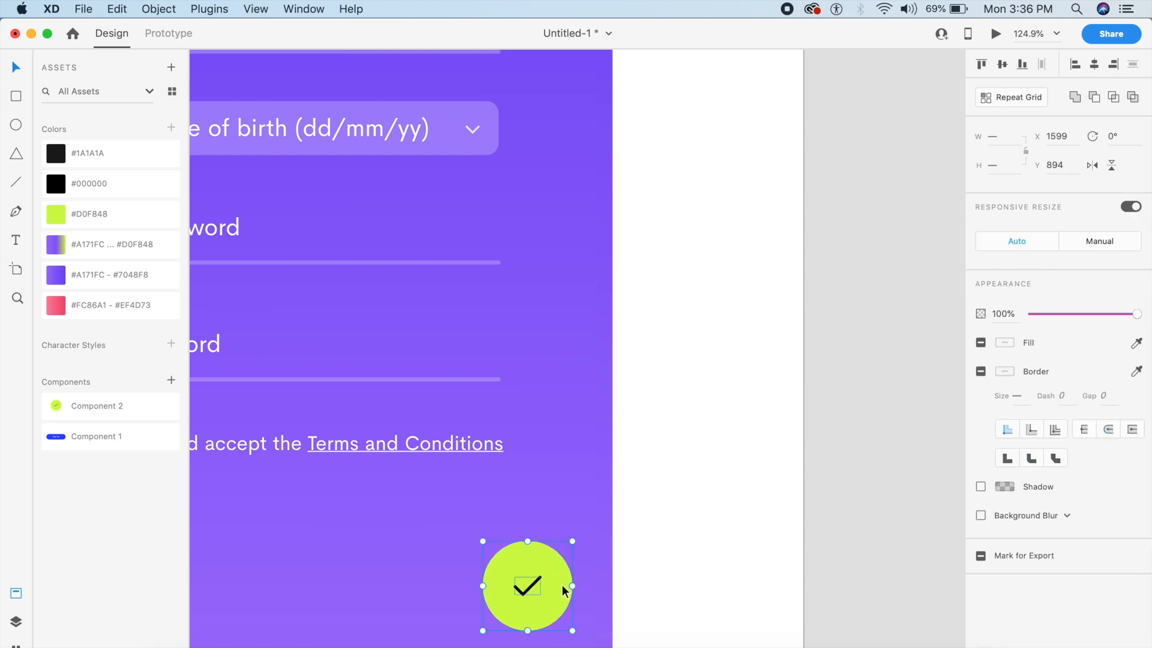
click(700, 509)
scroll(701, 508, down, 3)
- Add a shadow to the lime circle, sampling the circle's own fill colour at 50% opacity
click(586, 583)
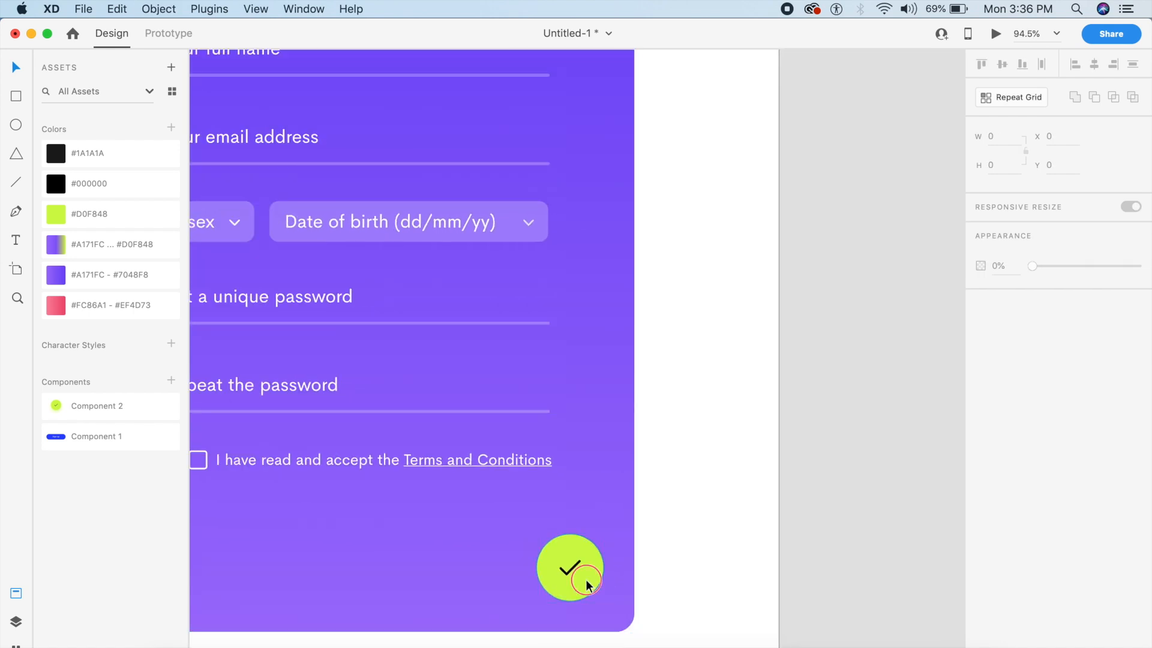
scroll(586, 577, up, 3)
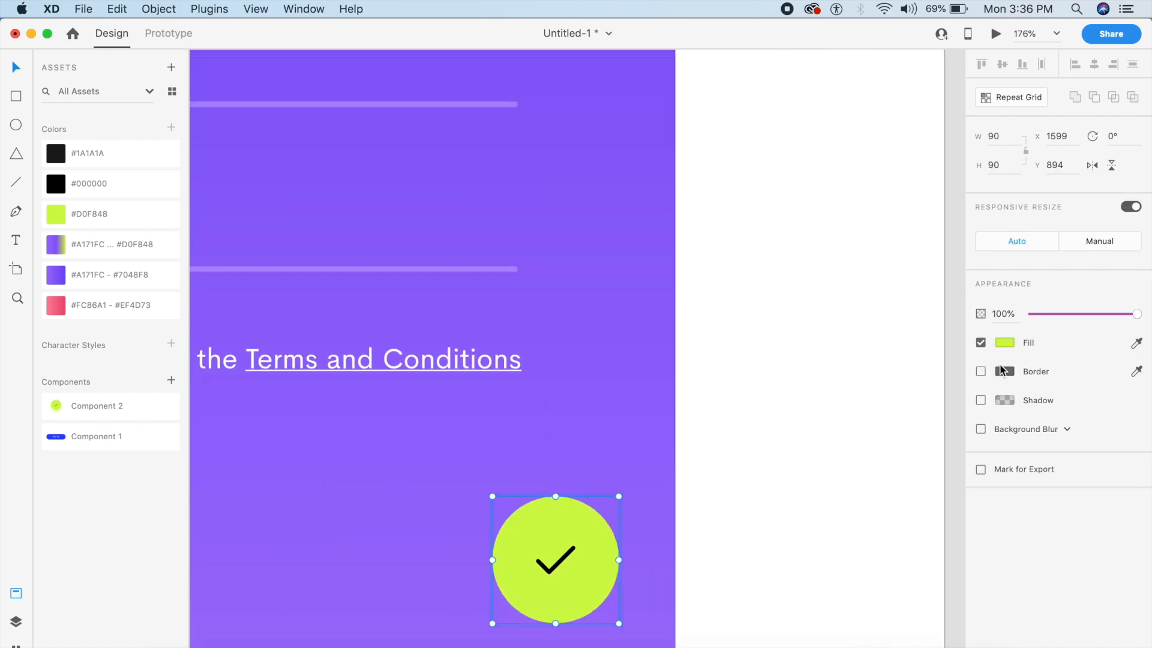
click(981, 400)
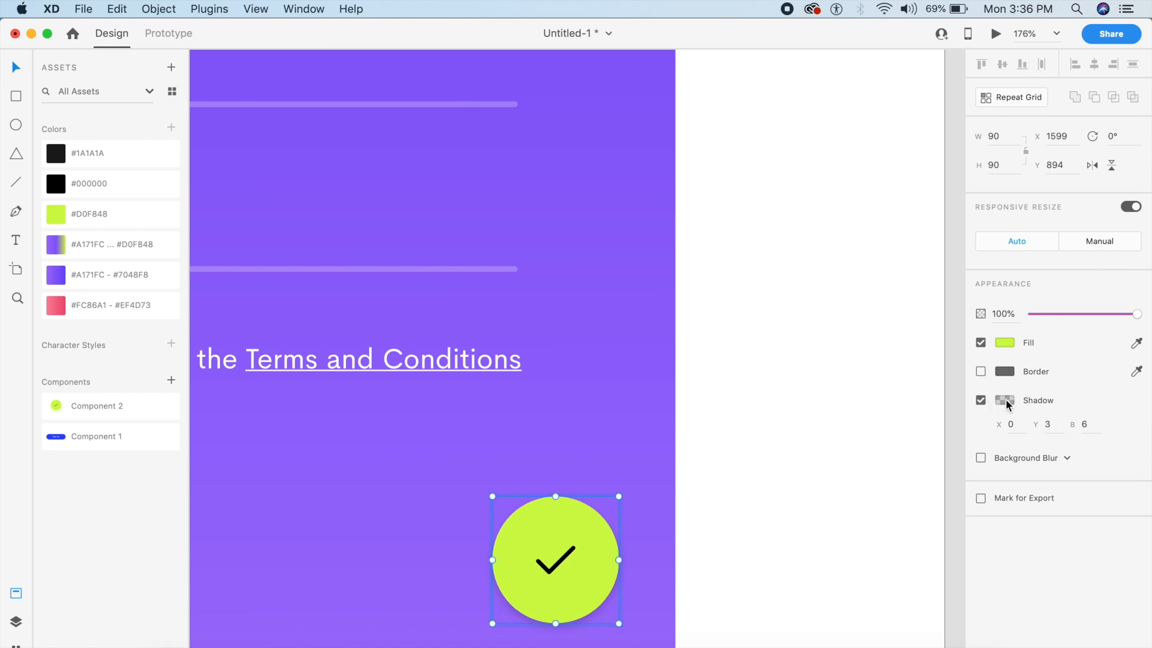
click(1005, 400)
click(971, 454)
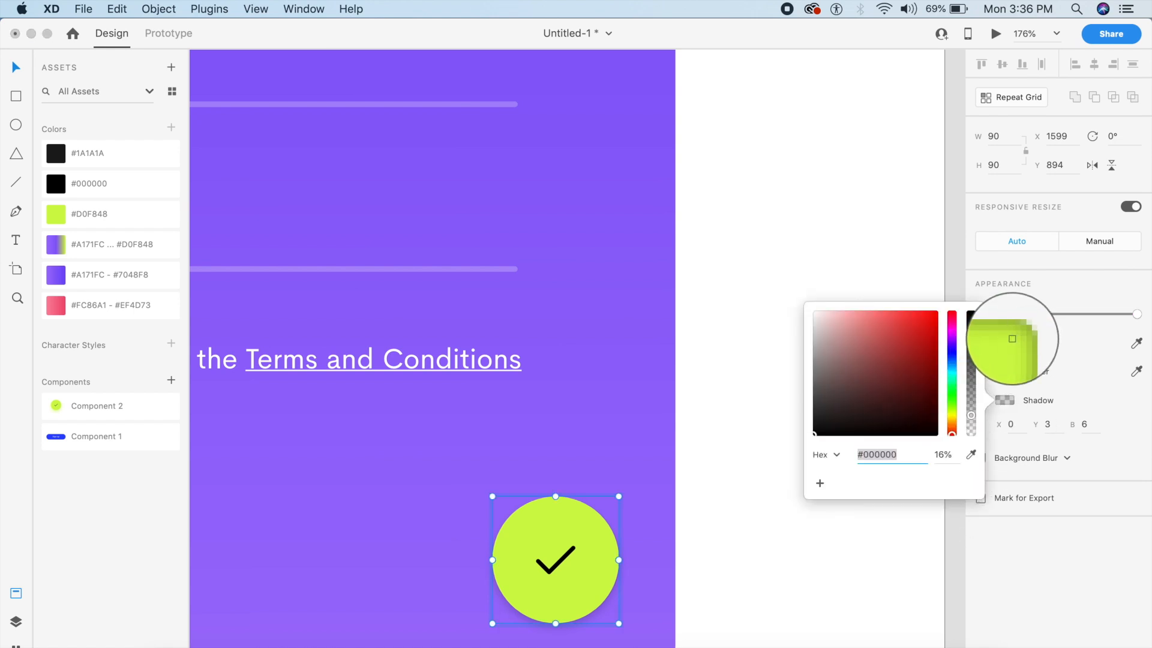
click(1009, 343)
click(945, 454)
text(50)
key(Return)
- Set the circle's shadow to a Y offset of 12 and a blur of 24
click(1057, 426)
text(12)
click(1086, 424)
text(24)
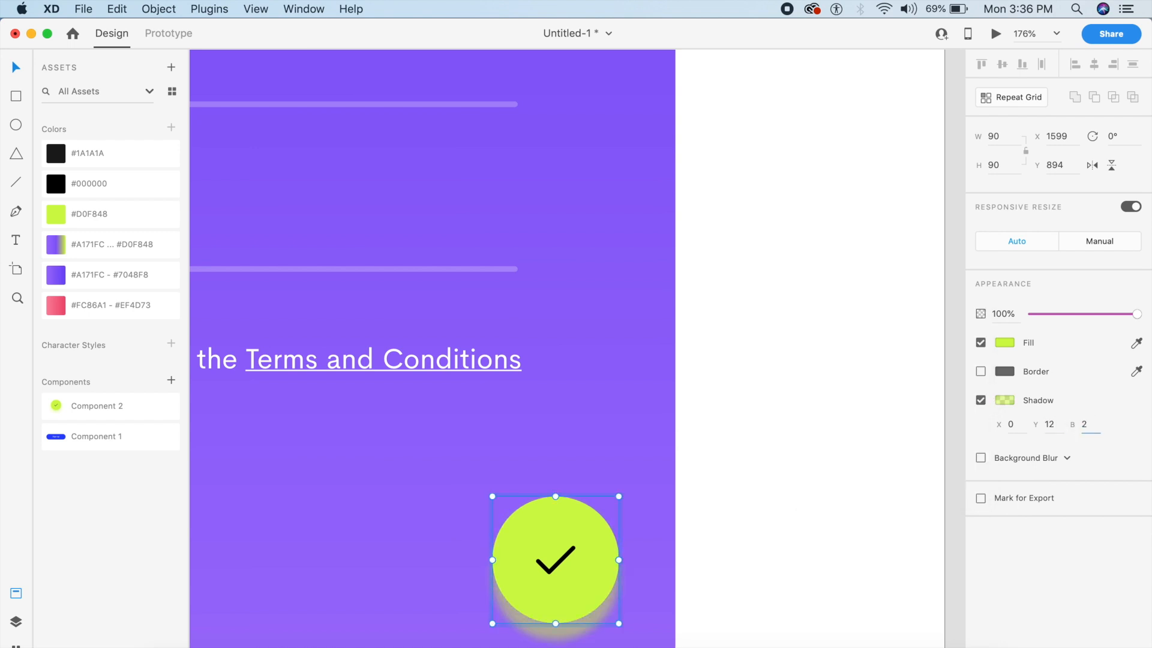
click(751, 465)
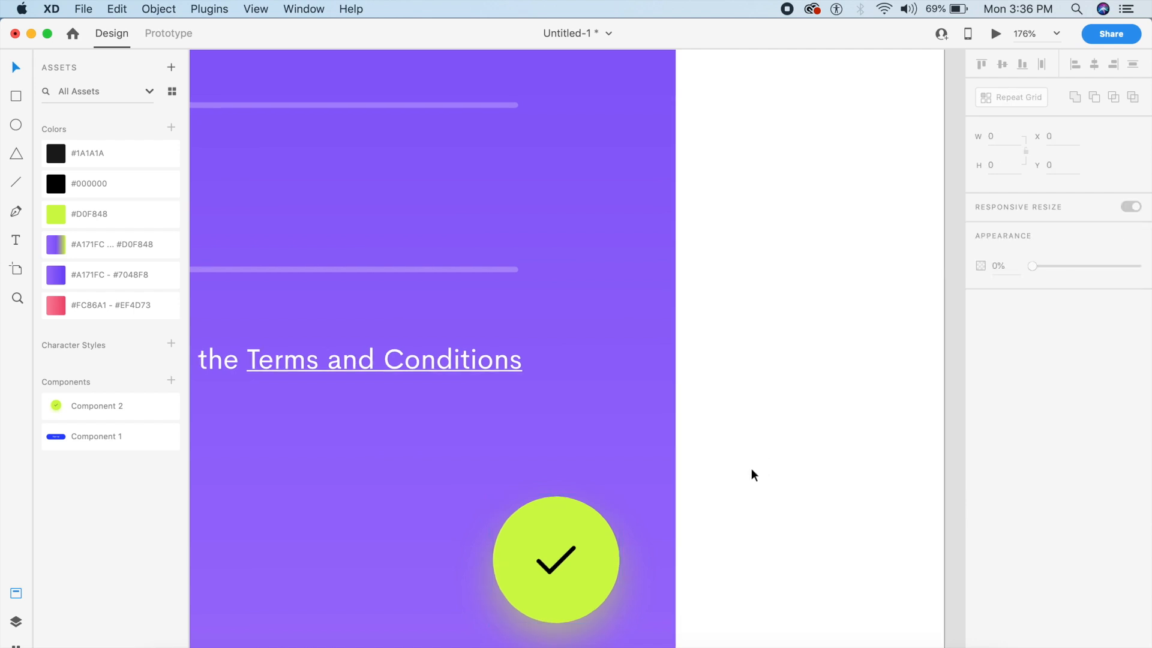
- Draw a closed curved Pen shape about 937 x 612 over the purple card's lower-right area, extending past its edges
scroll(747, 480, down, 5)
scroll(745, 490, down, 3)
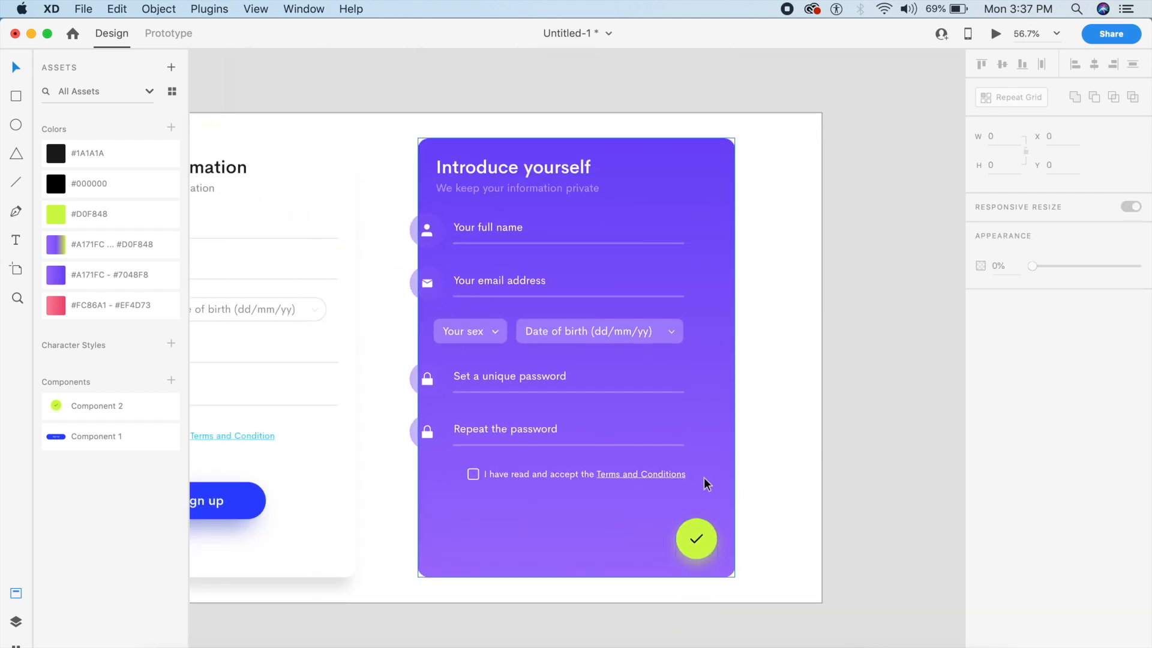
click(641, 557)
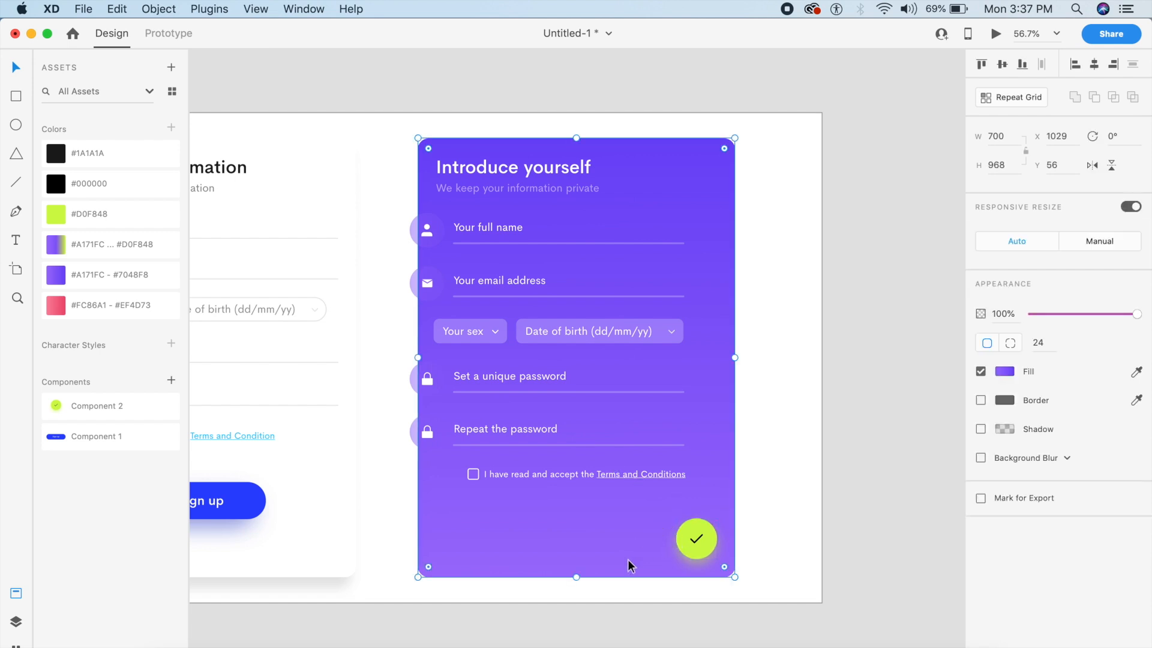
click(815, 422)
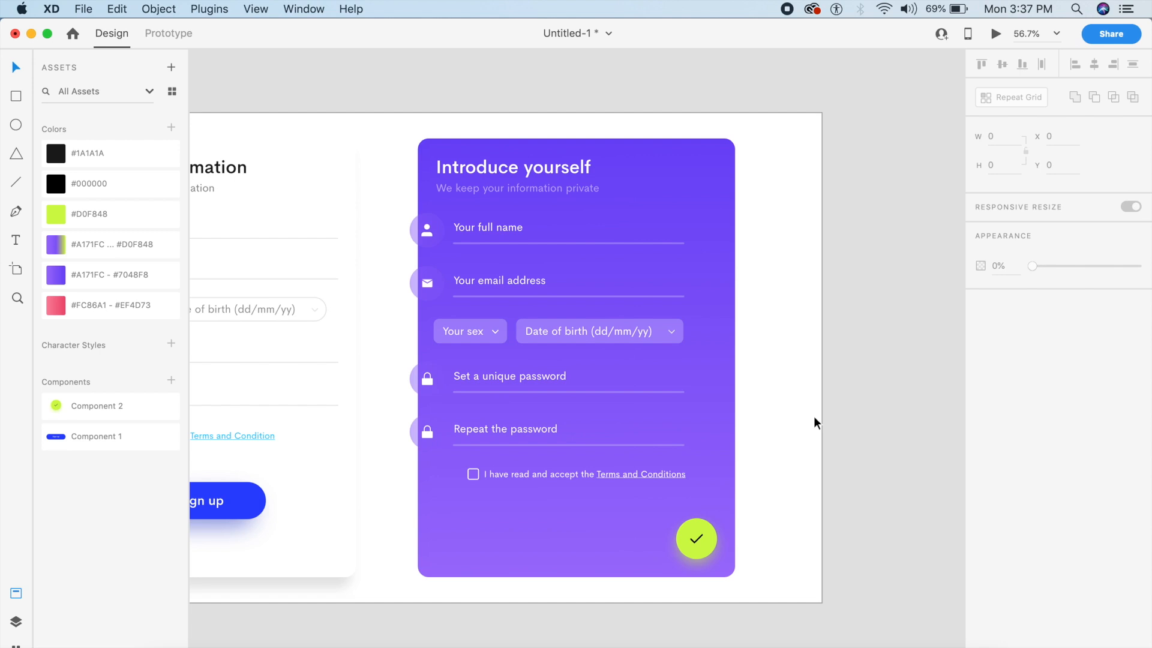
key(p)
click(430, 577)
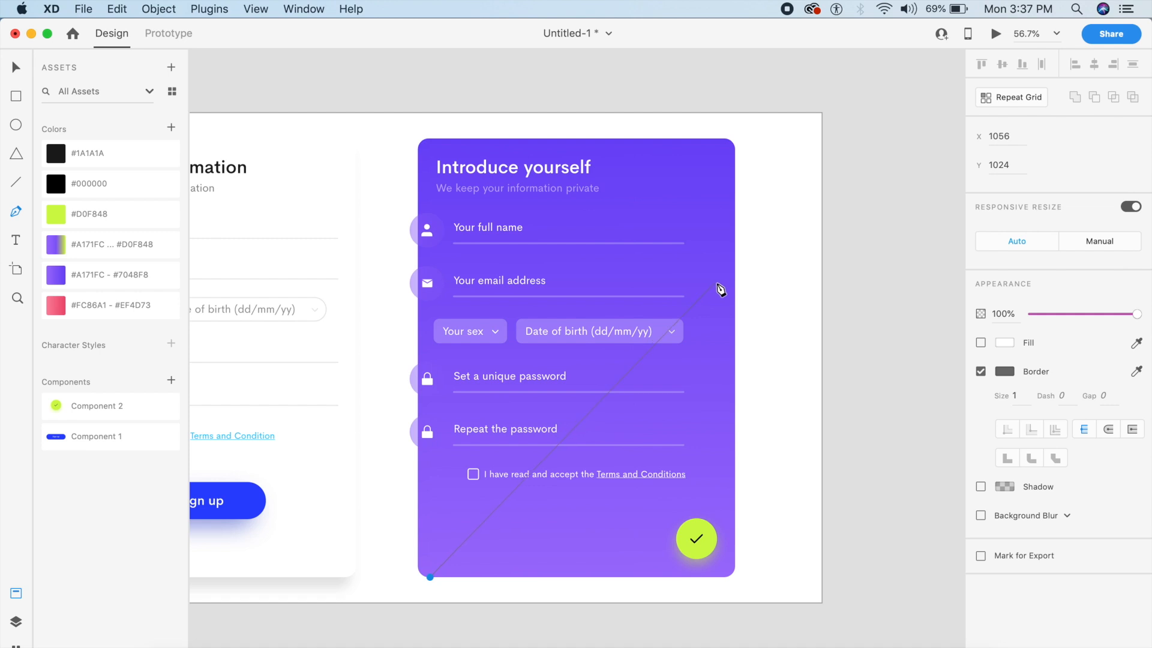
drag(734, 344, 924, 279)
click(757, 613)
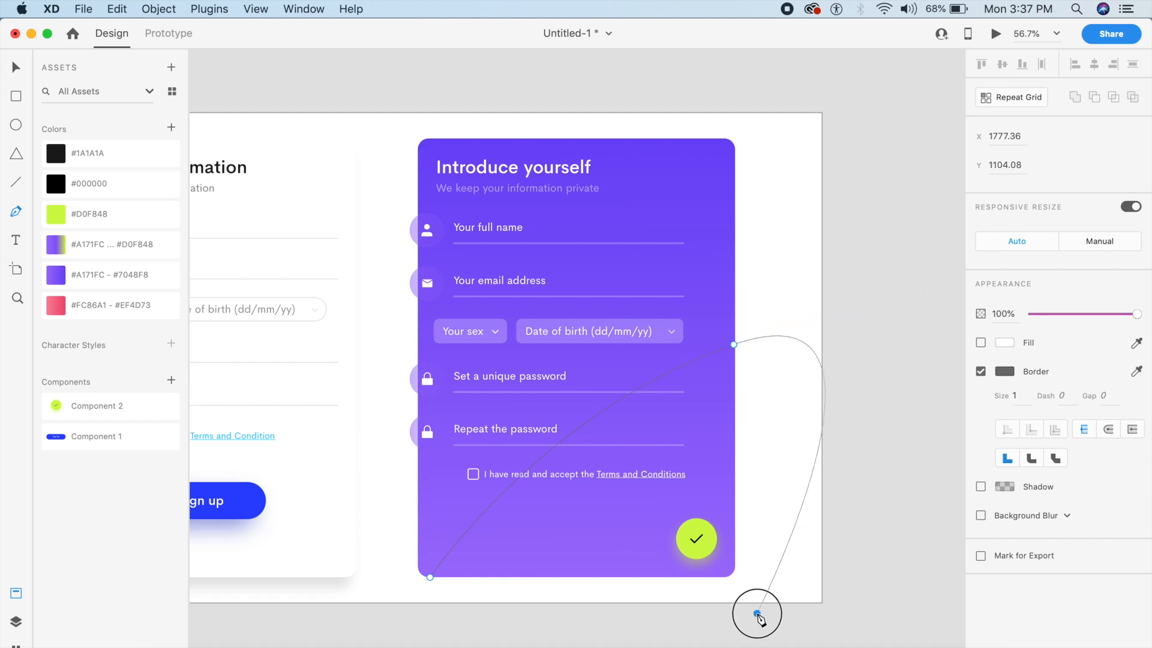
click(401, 606)
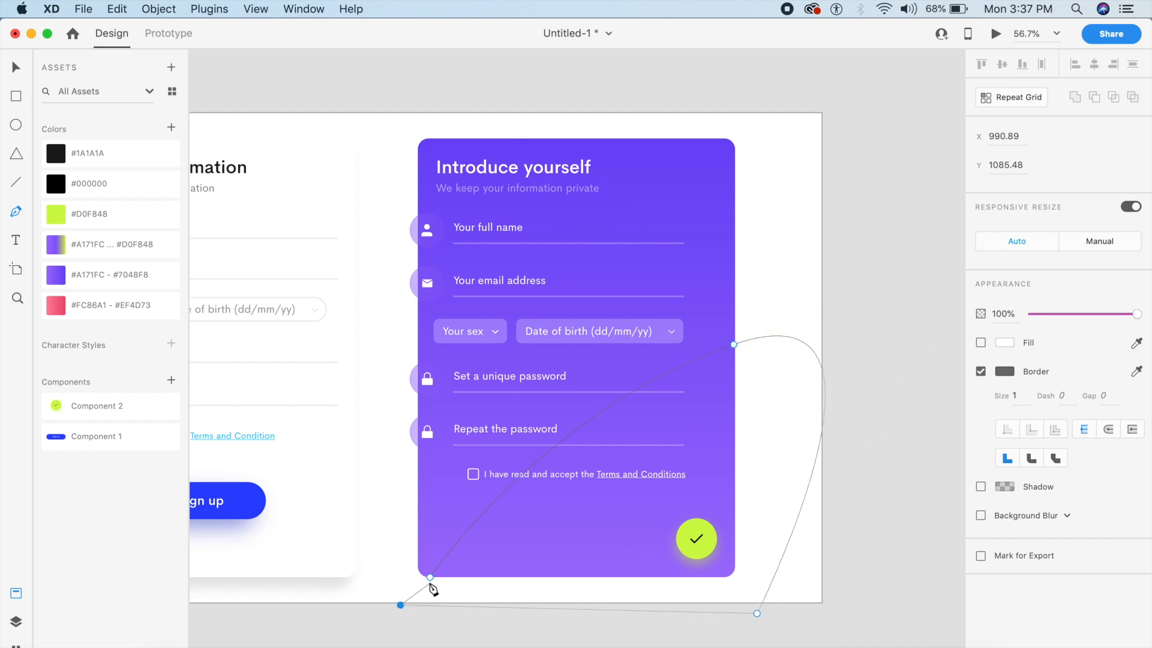
click(429, 577)
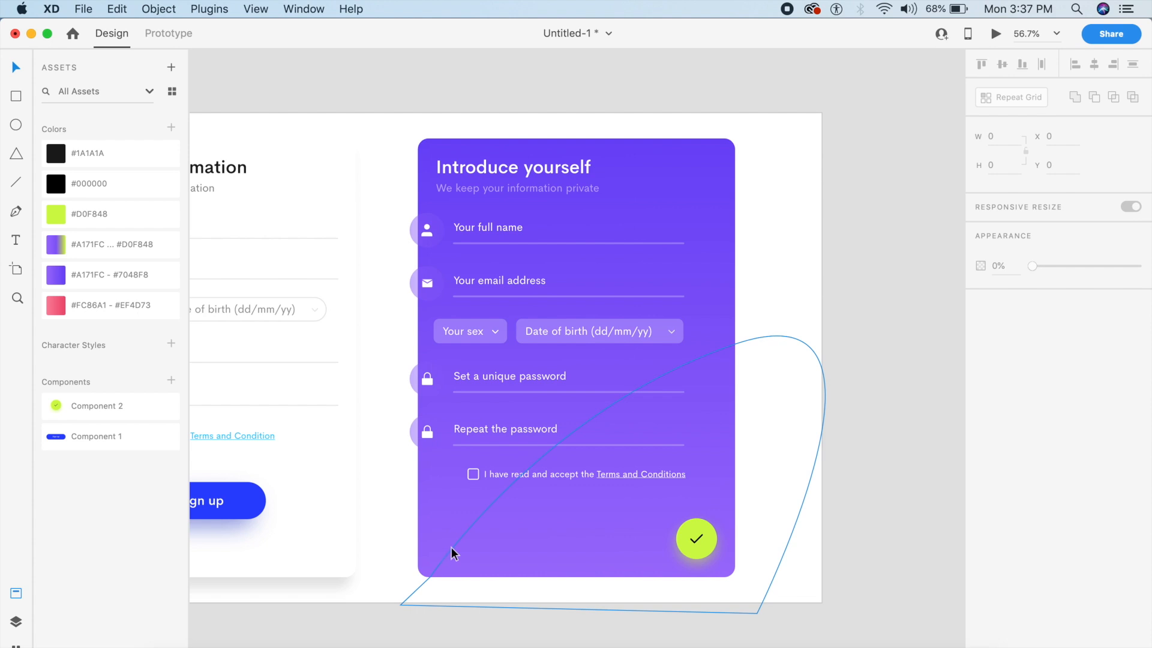
key(Escape)
- Fill the curved shape with the saved #A171FC - #7048F8 gradient and remove its border
click(980, 344)
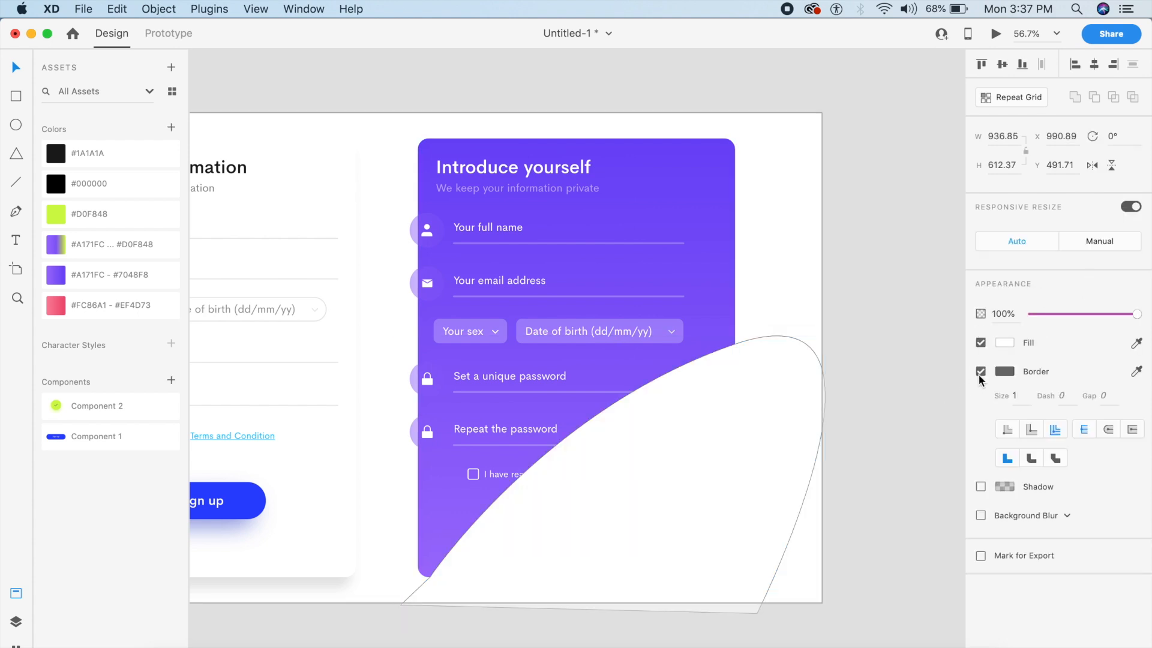
click(981, 372)
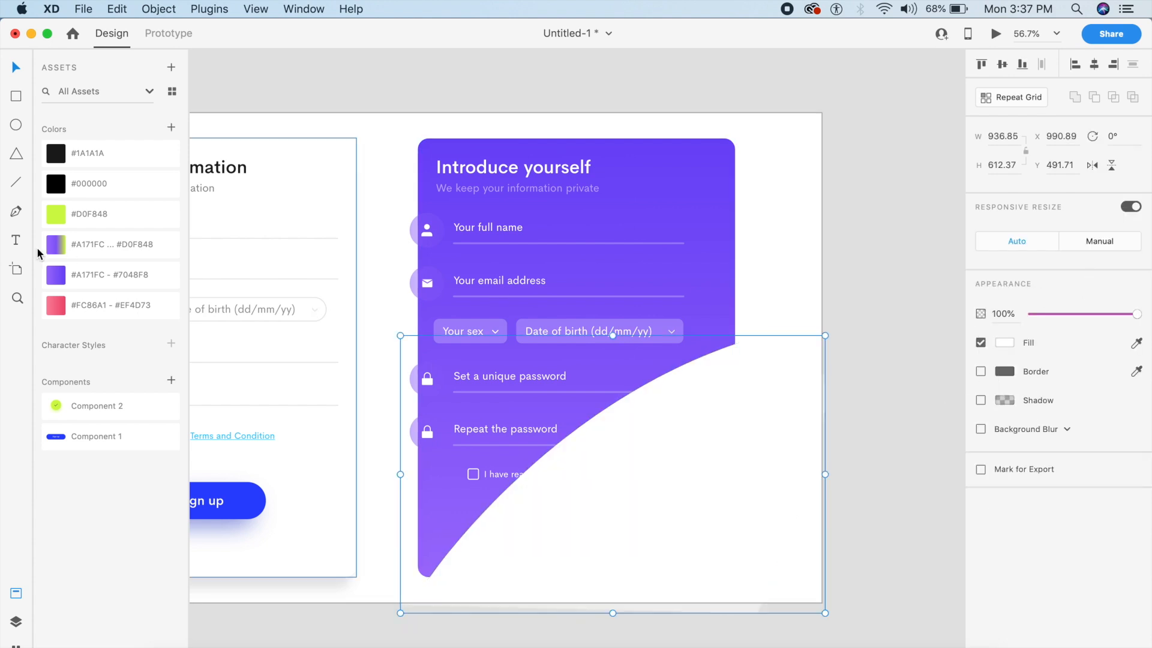
click(81, 279)
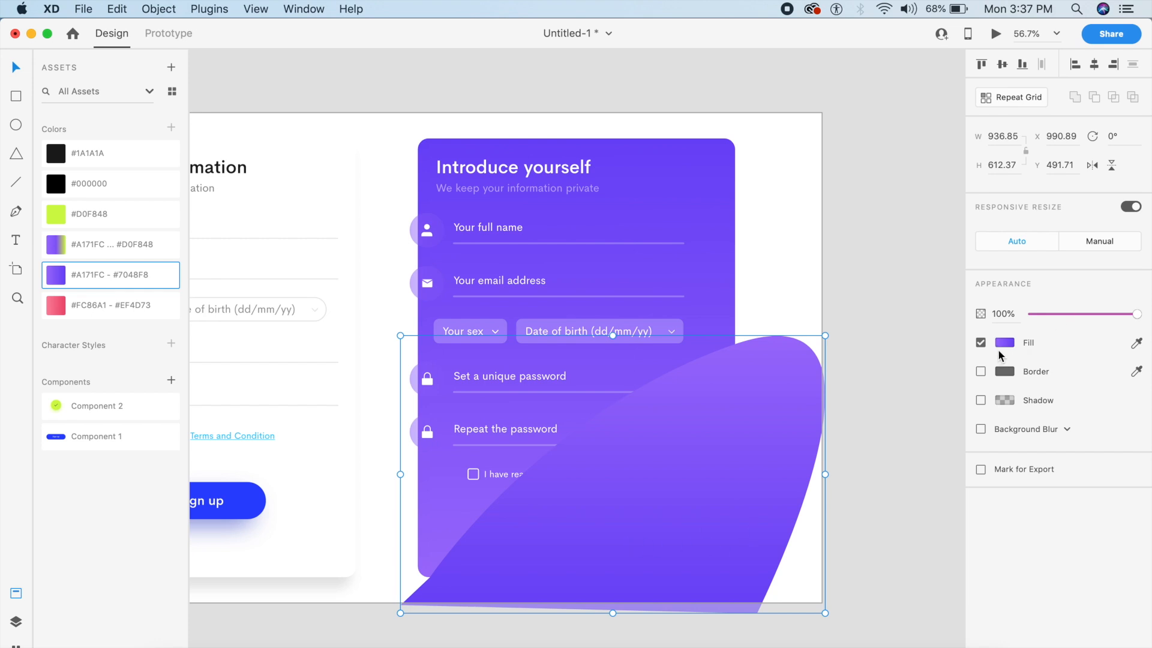
- Angle the curved shape's gradient diagonally toward its lower-right corner and set the #7048F8 stop to 50% opacity
click(1004, 343)
drag(613, 612, 751, 594)
drag(612, 335, 611, 410)
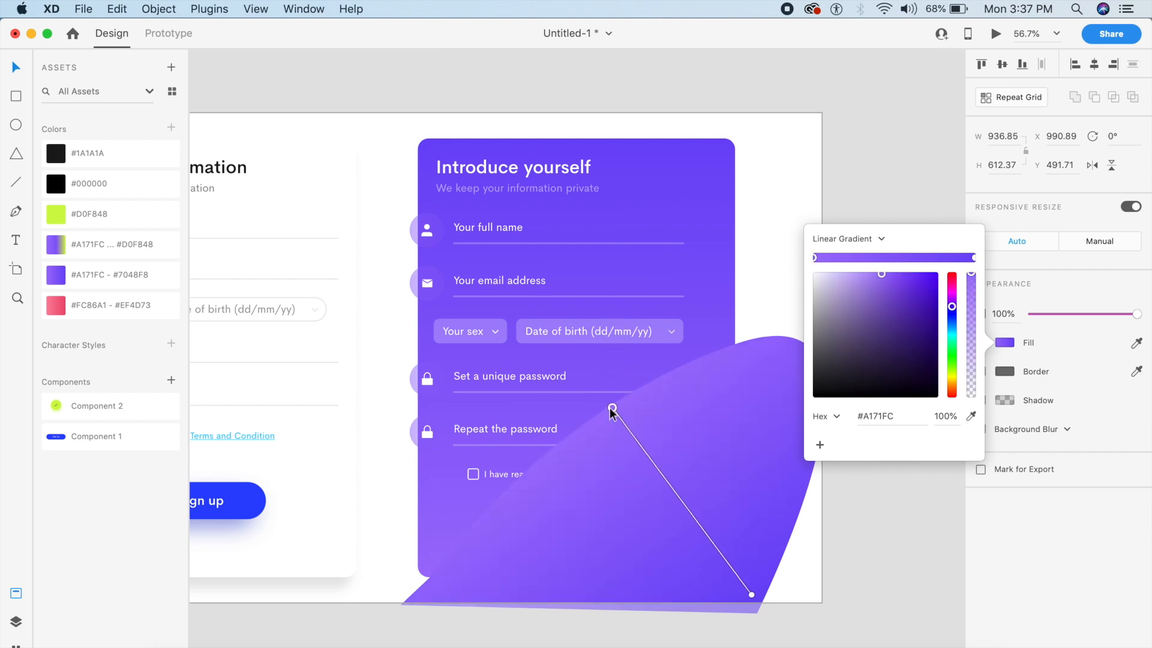
click(751, 595)
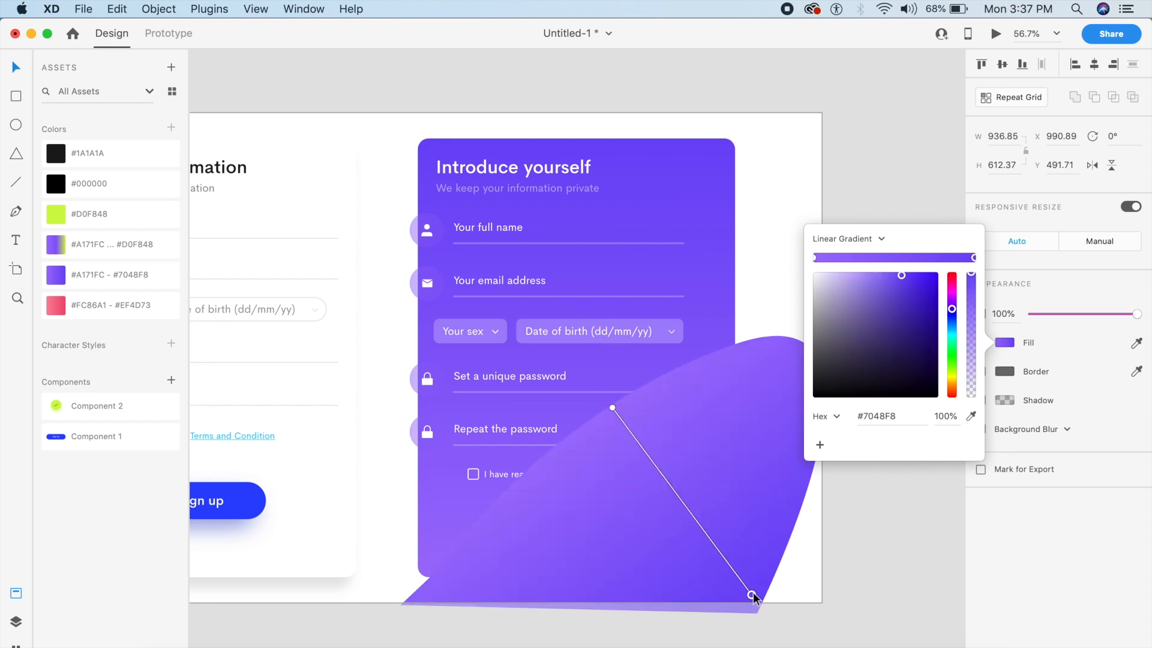
click(954, 420)
text(50)
key(Return)
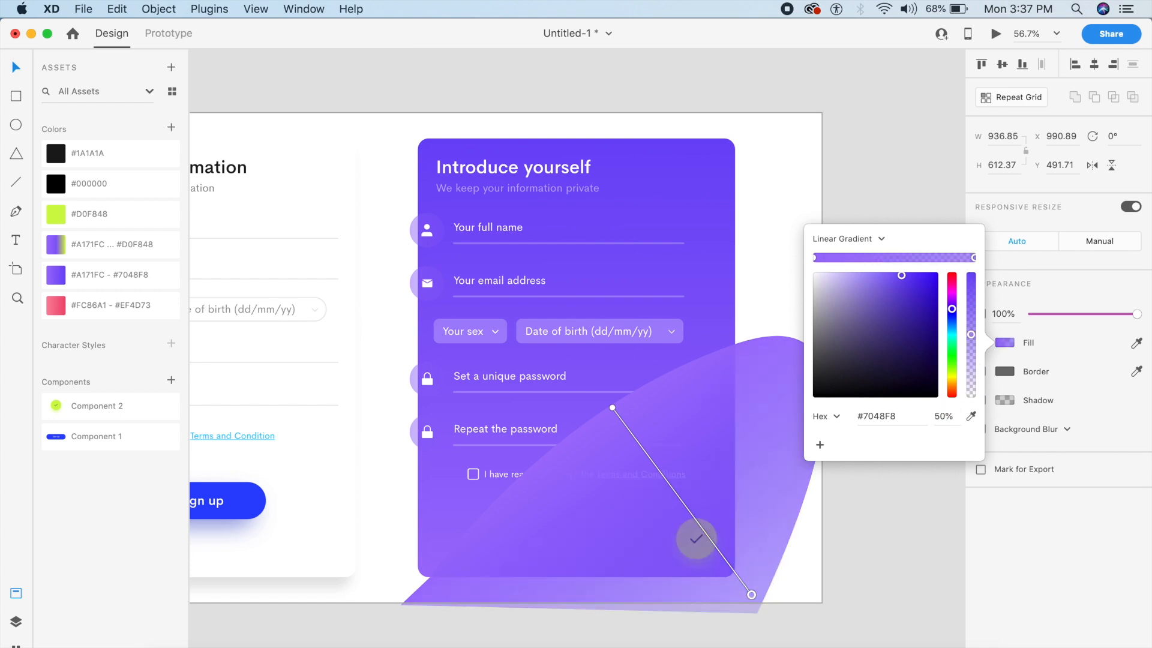
click(843, 549)
- Duplicate the curved shape toward the card's left side and reshape the copy by moving its upper anchor point leftward
click(738, 482)
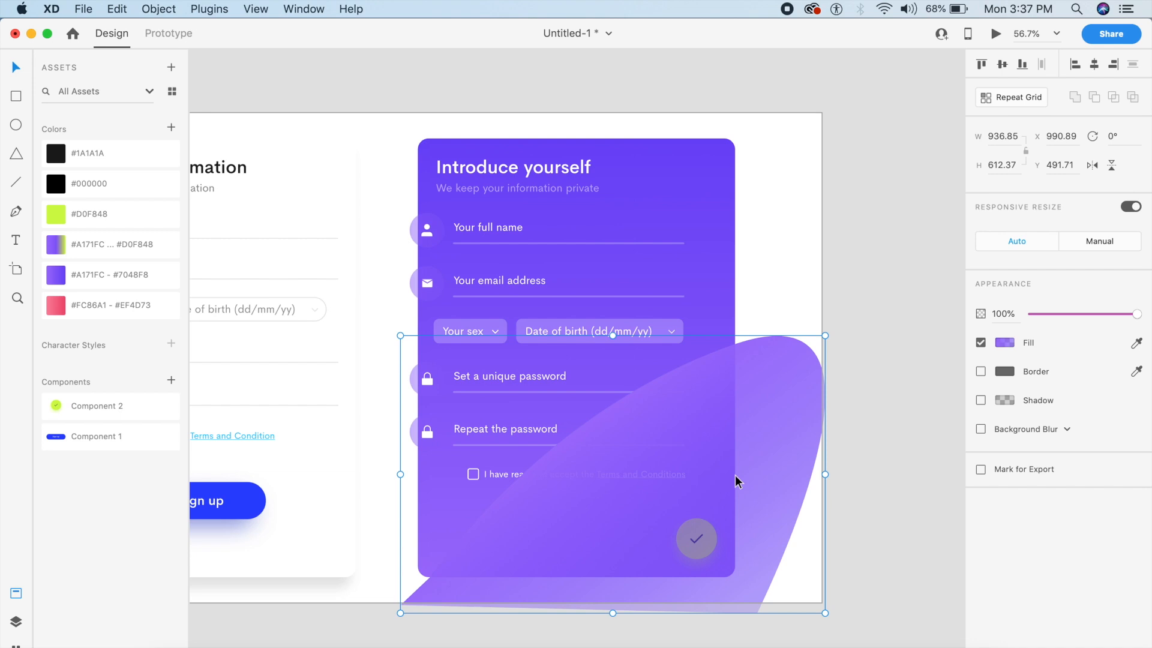
drag(748, 478, 621, 469)
double_click(622, 468)
drag(608, 341, 360, 375)
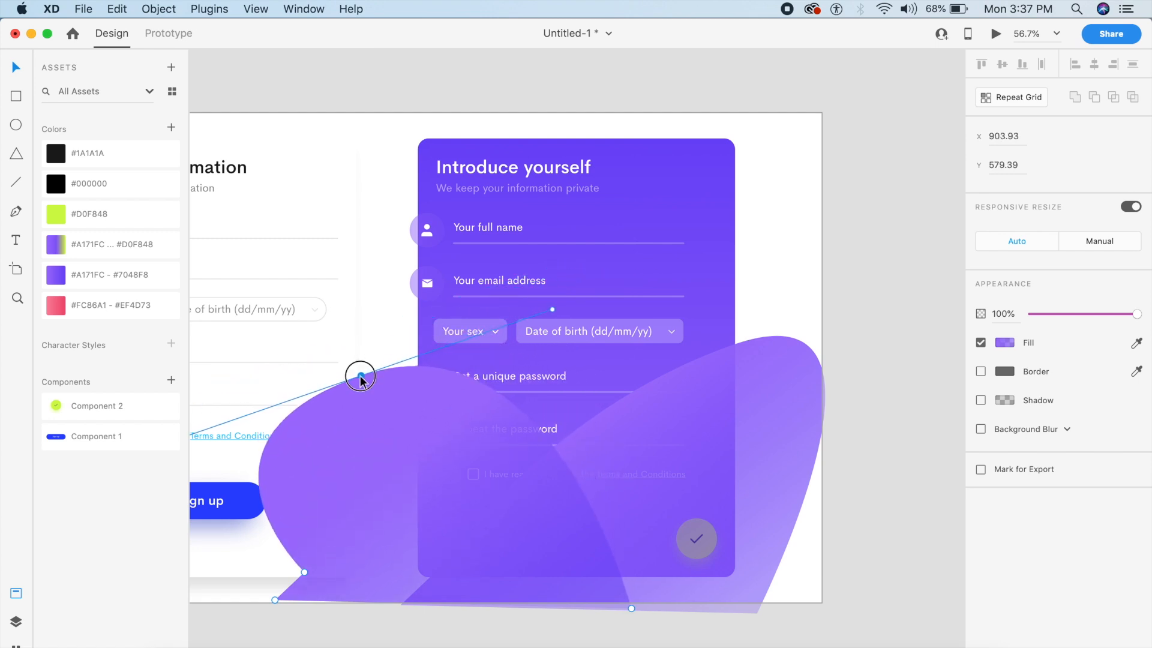
click(897, 271)
- Apply an Object Blur of 4 to the duplicated curved shape
click(412, 459)
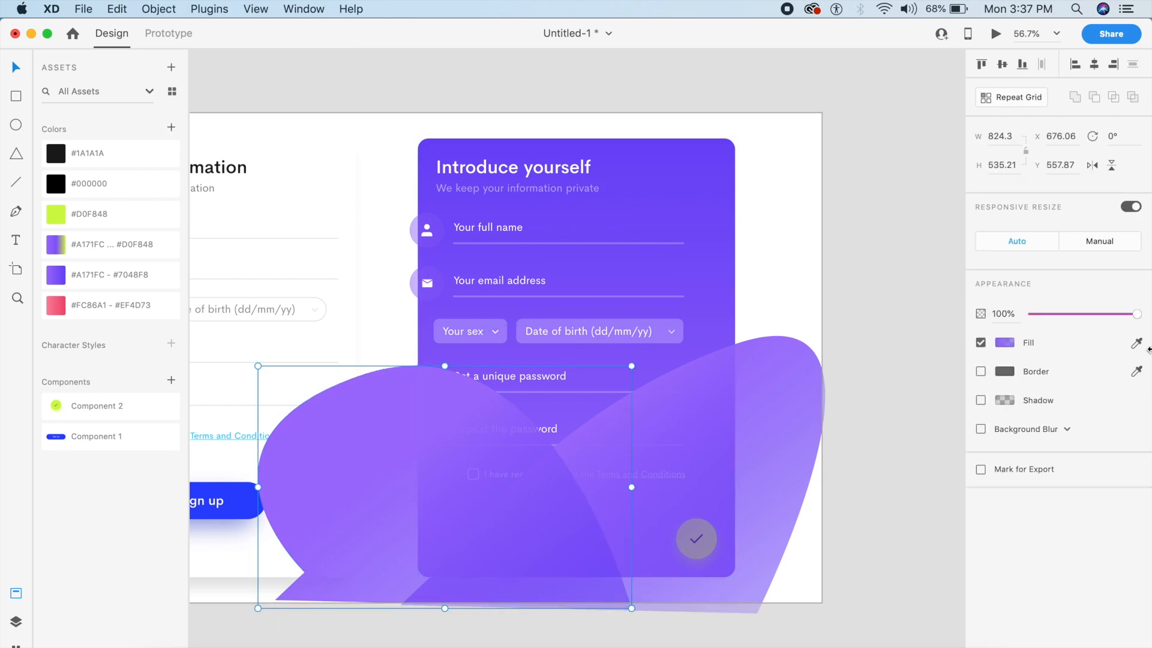
click(980, 429)
click(1067, 430)
click(1014, 440)
click(1022, 453)
text(4)
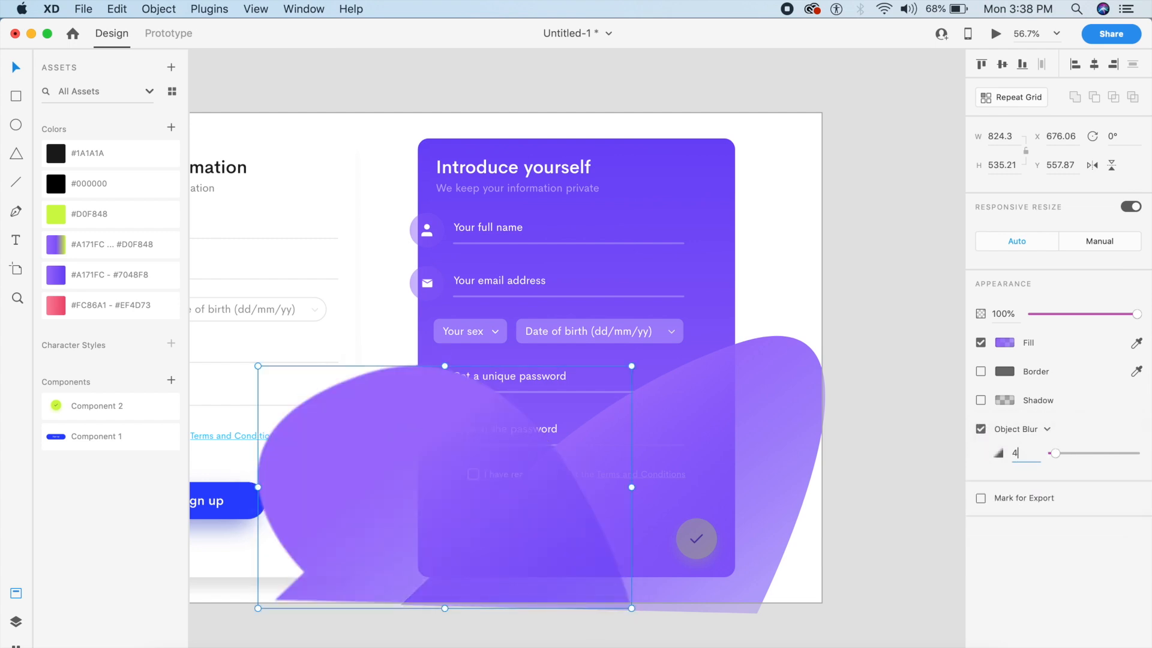
key(Return)
- Set the duplicated shape's opacity to 50% and move it inward to X 764.06, Y 544.87
click(1010, 320)
text(50)
key(Return)
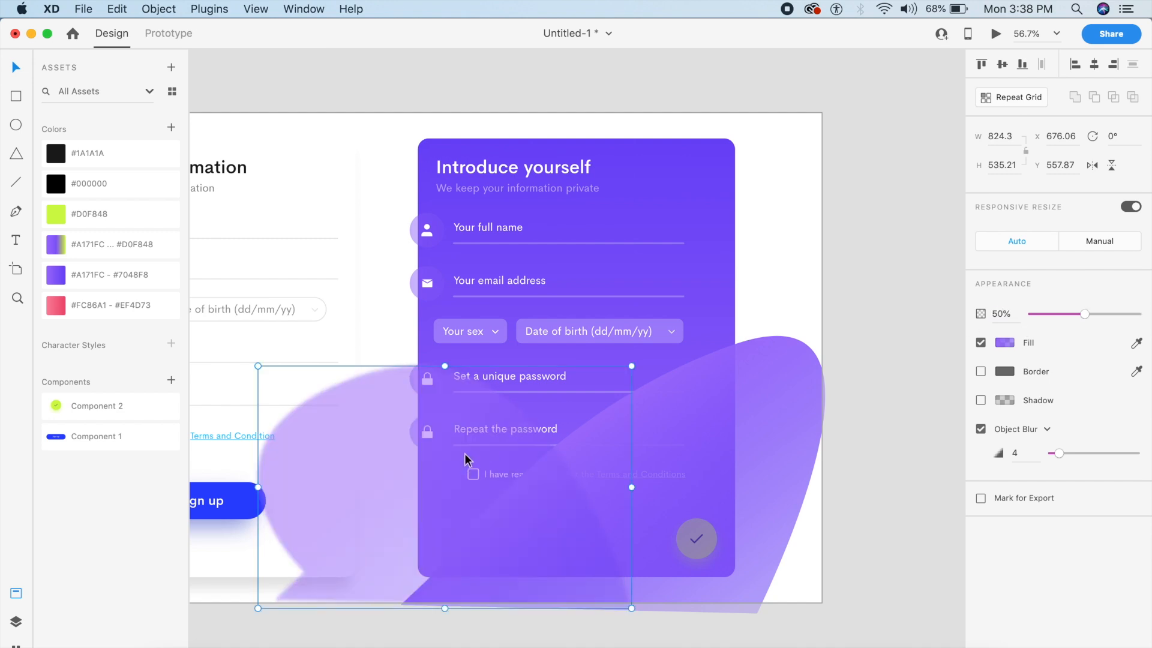
drag(466, 462, 506, 454)
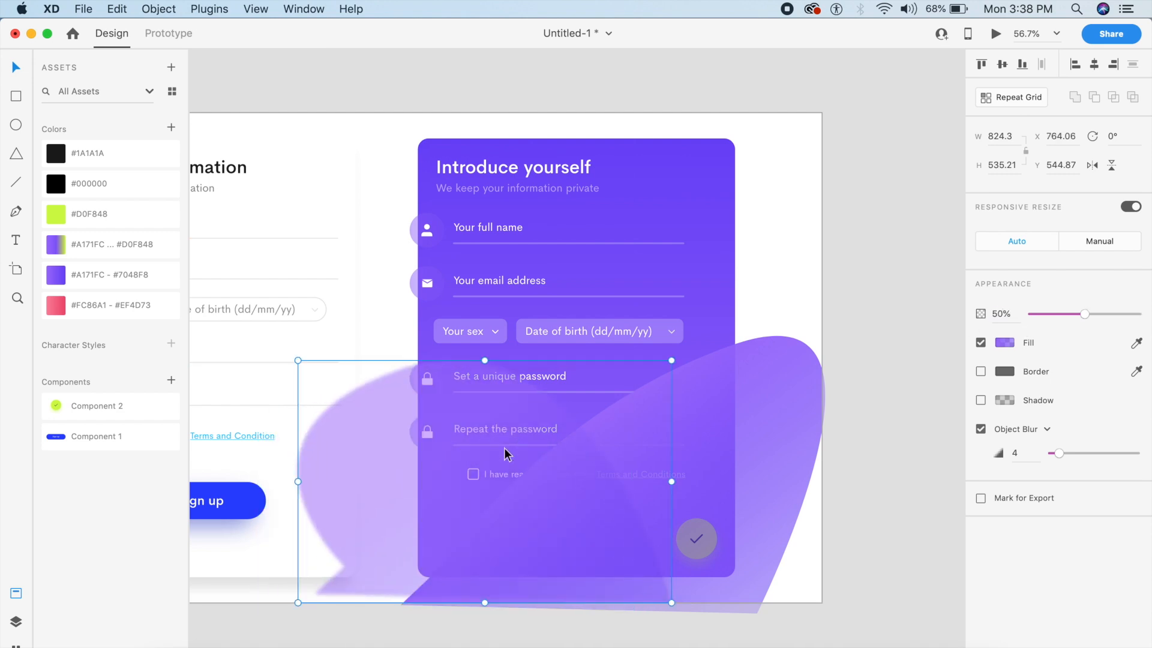
- Group the two curved shapes and draw a 700 x 741 rectangle over the card's lower part, flush with its side and bottom edges
shift+click(728, 433)
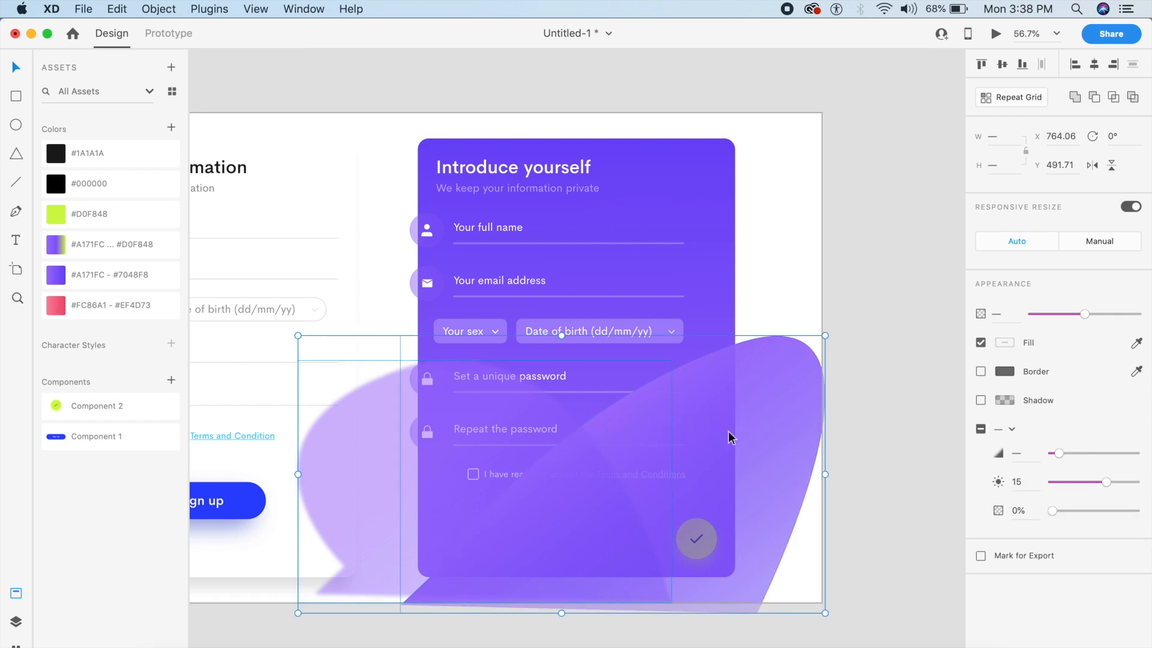
key(r)
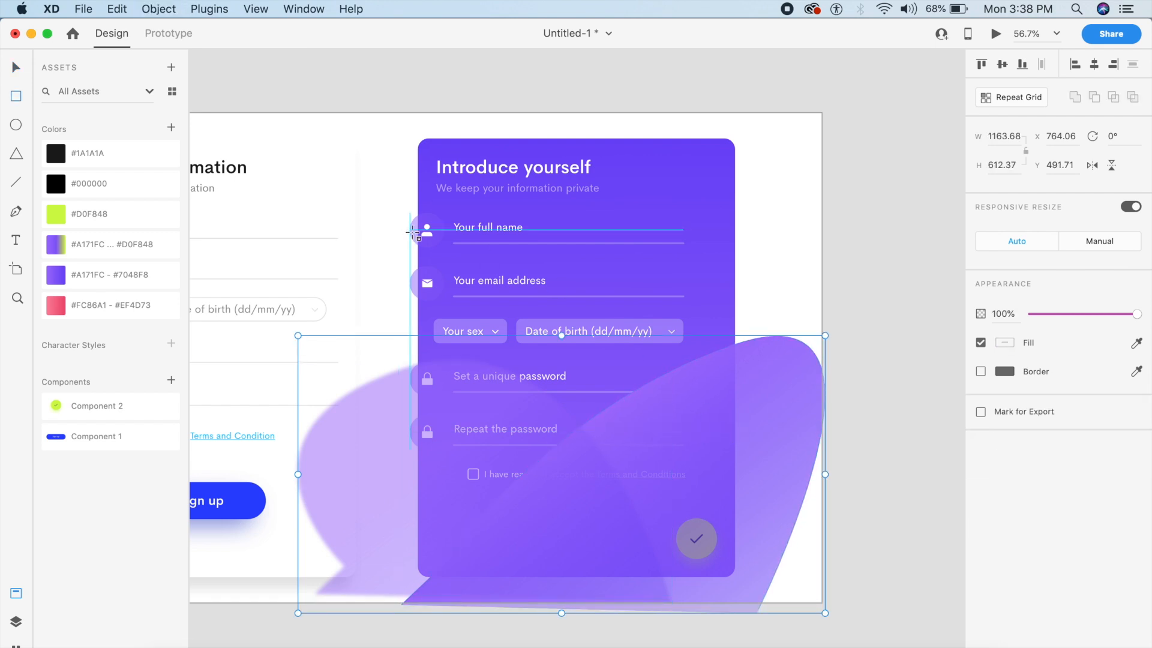
drag(413, 239, 734, 577)
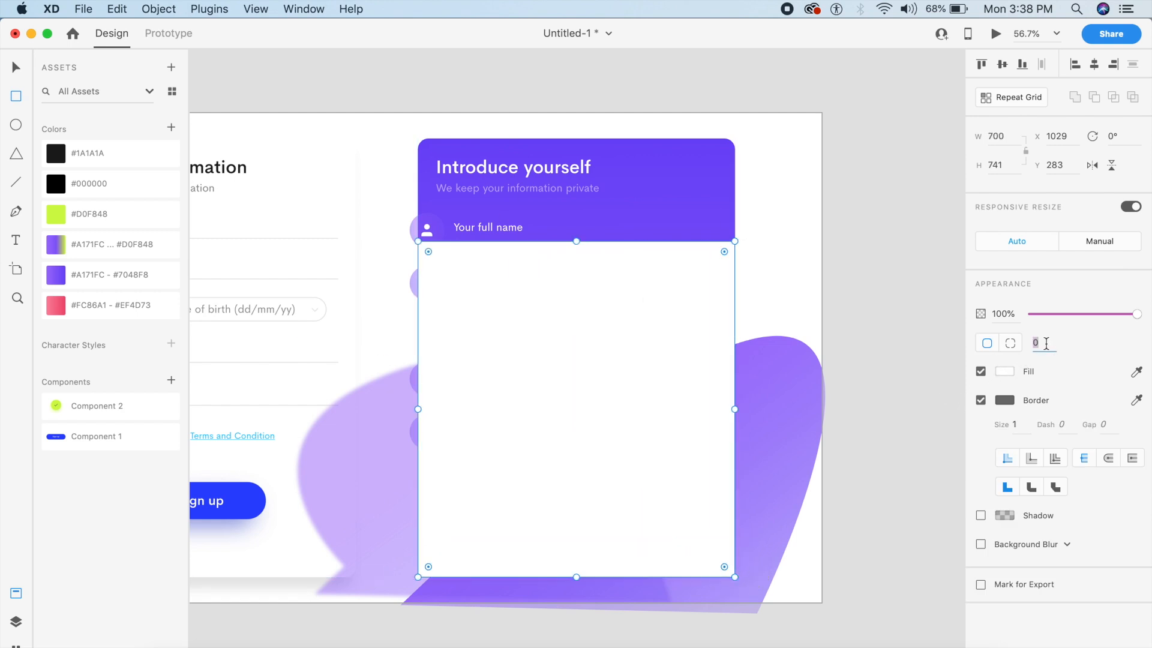
- Round the white rectangle's corners to 24 and use it to mask the group of curved shapes
key(Return)
click(585, 458)
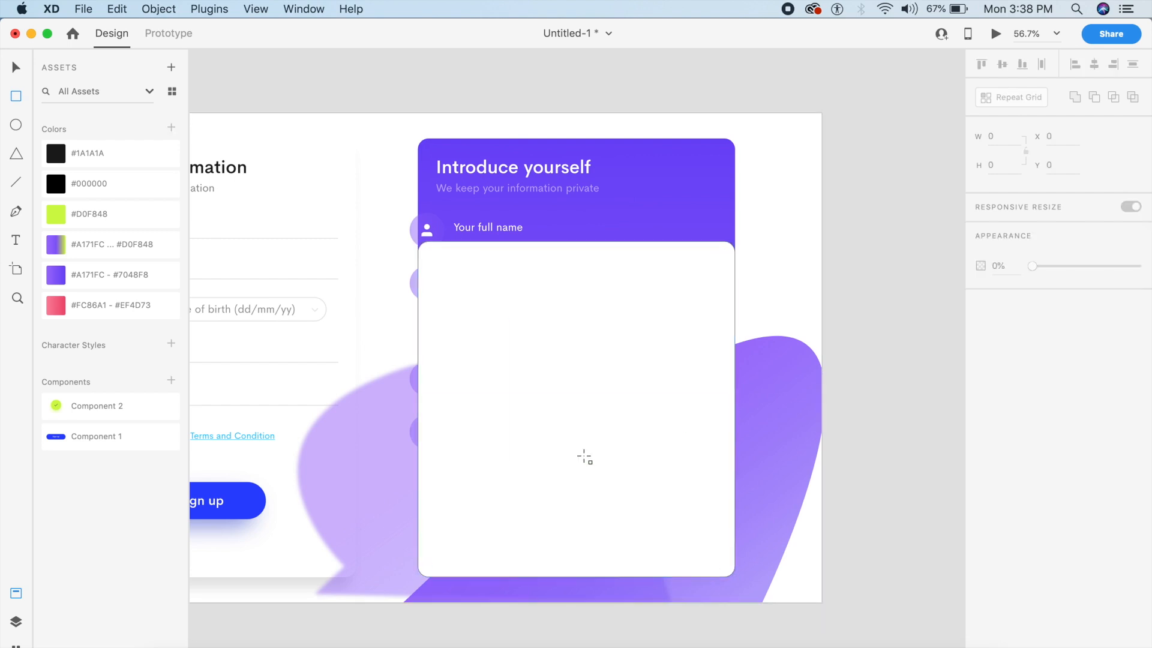
click(789, 476)
shift+click(455, 496)
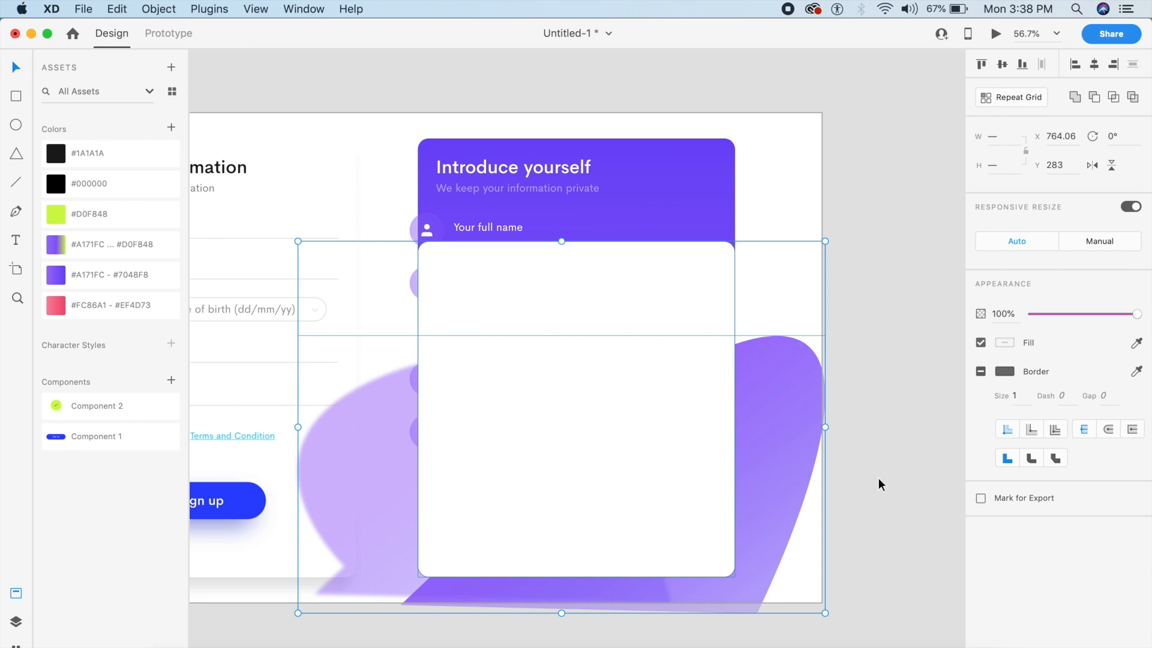
key(super+shift+m)
click(840, 493)
- Arrange the masked curved shapes behind the form fields, directly above the purple card background
click(700, 478)
key(super+shift+bracketleft)
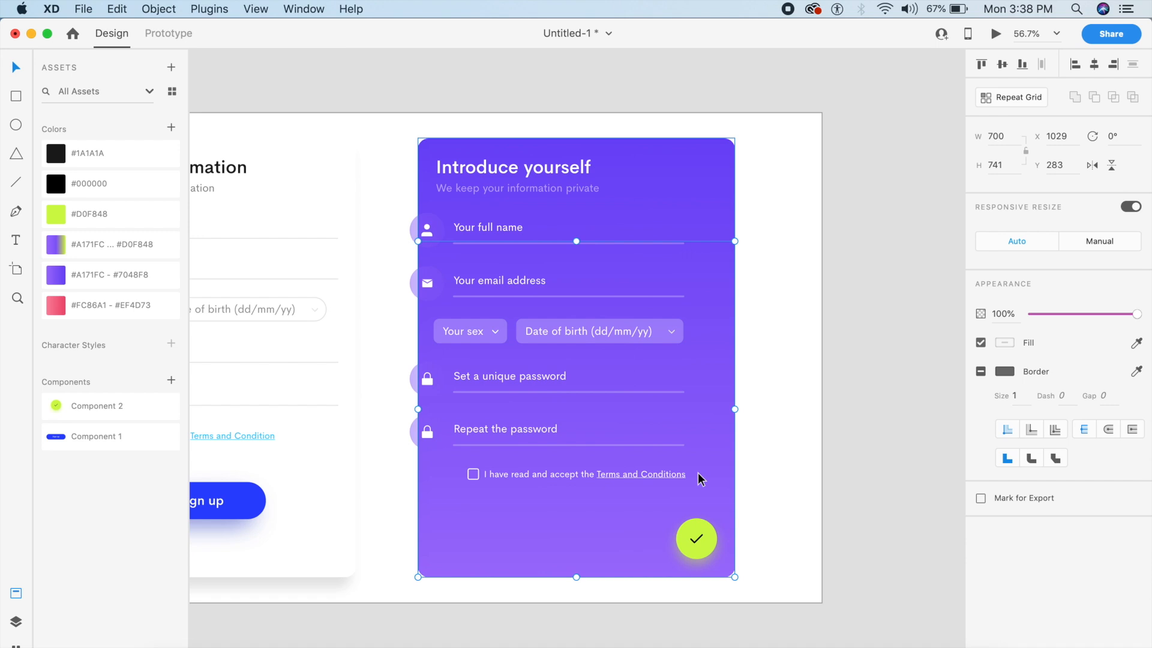
key(super+bracketleft)
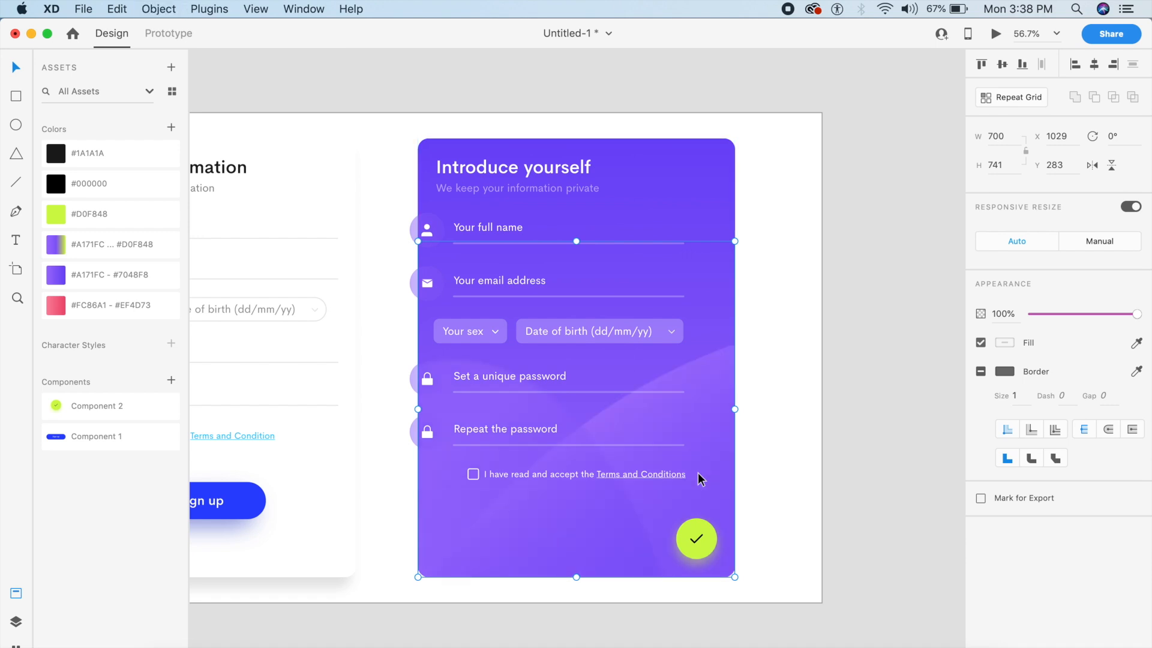
click(762, 442)
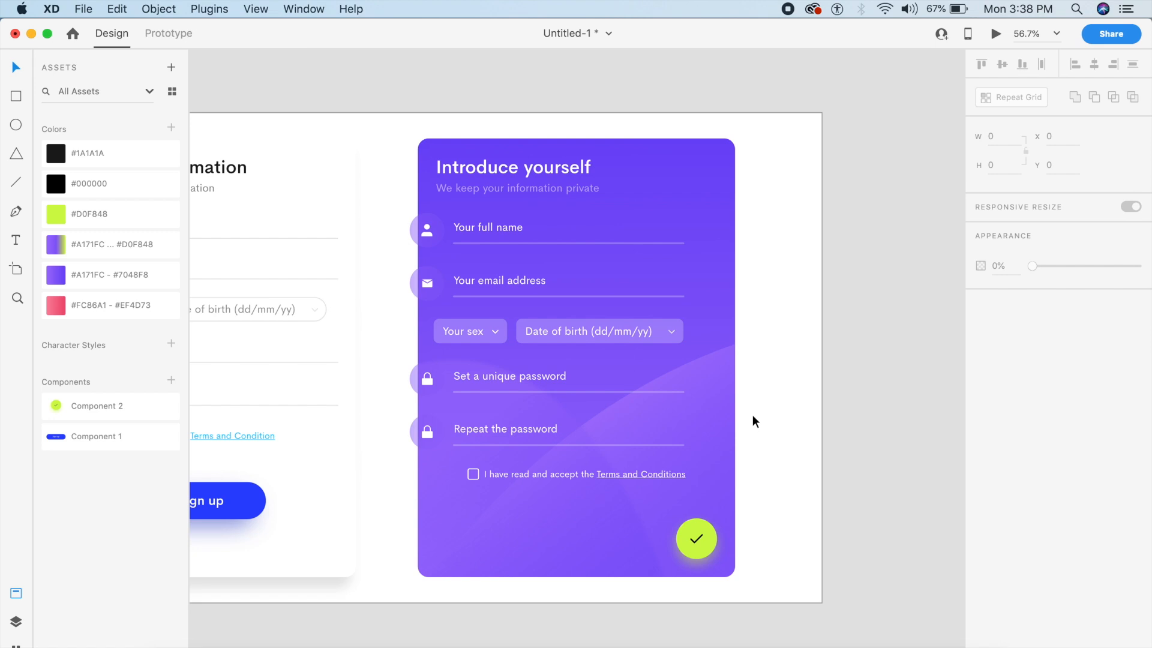
- Draw a 293 x 293 circle below the artboard and fill it with the saved #A171FC ... #D0F848 gradient
scroll(752, 415, down, 5)
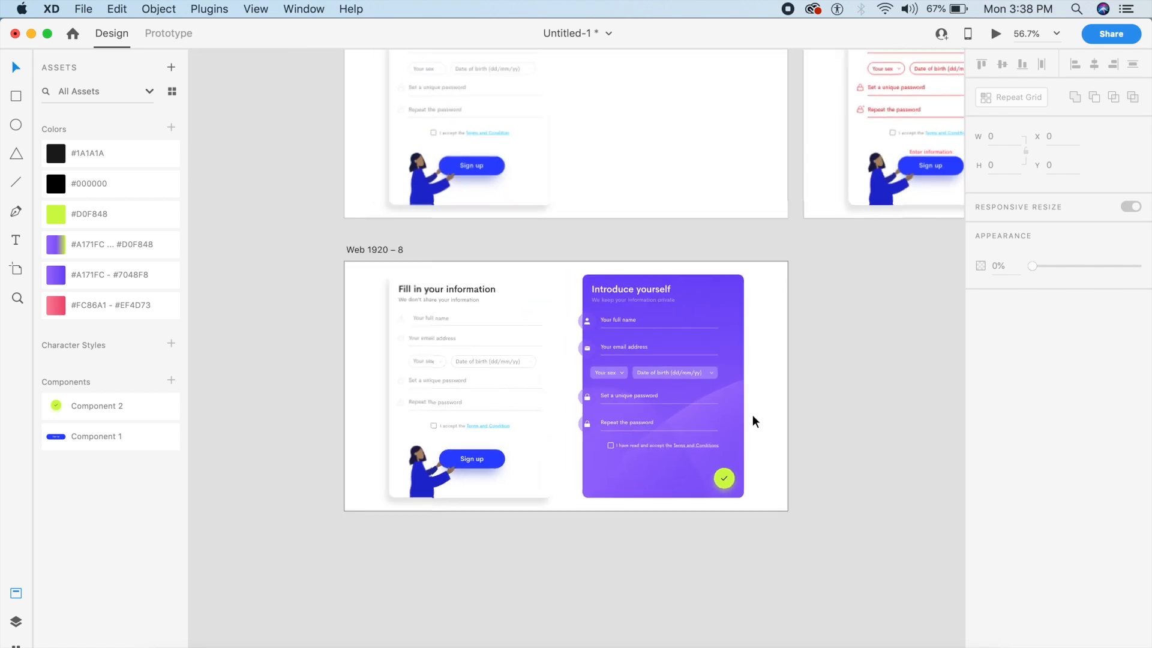
scroll(753, 415, right, 1)
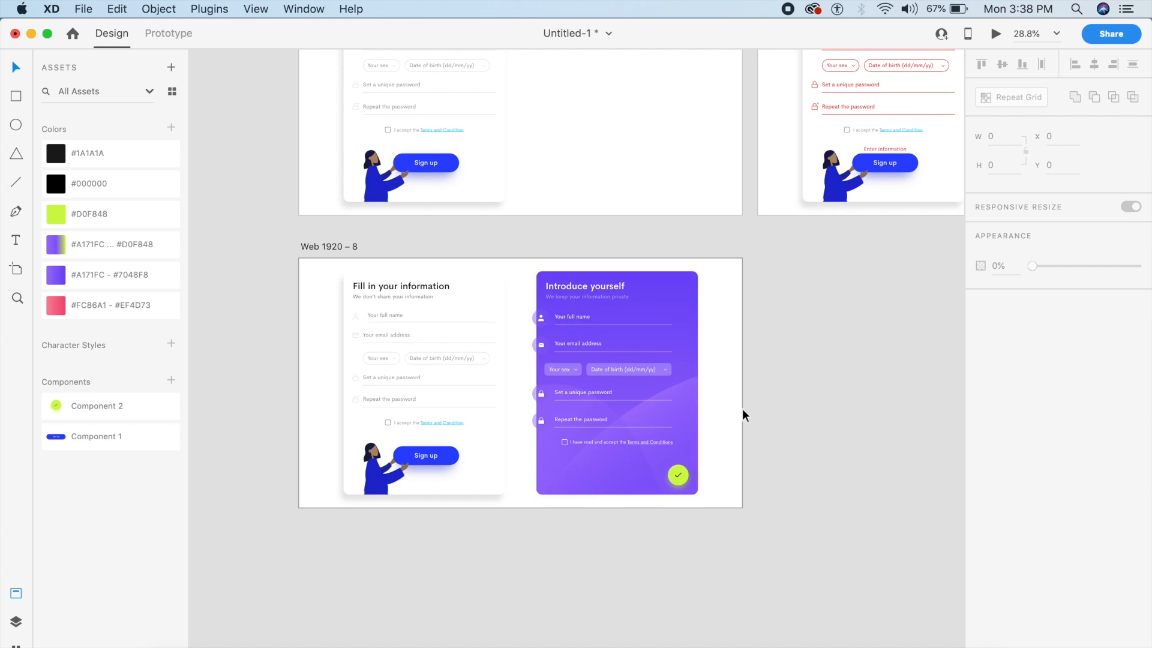
scroll(742, 409, up, 5)
scroll(740, 383, left, 1)
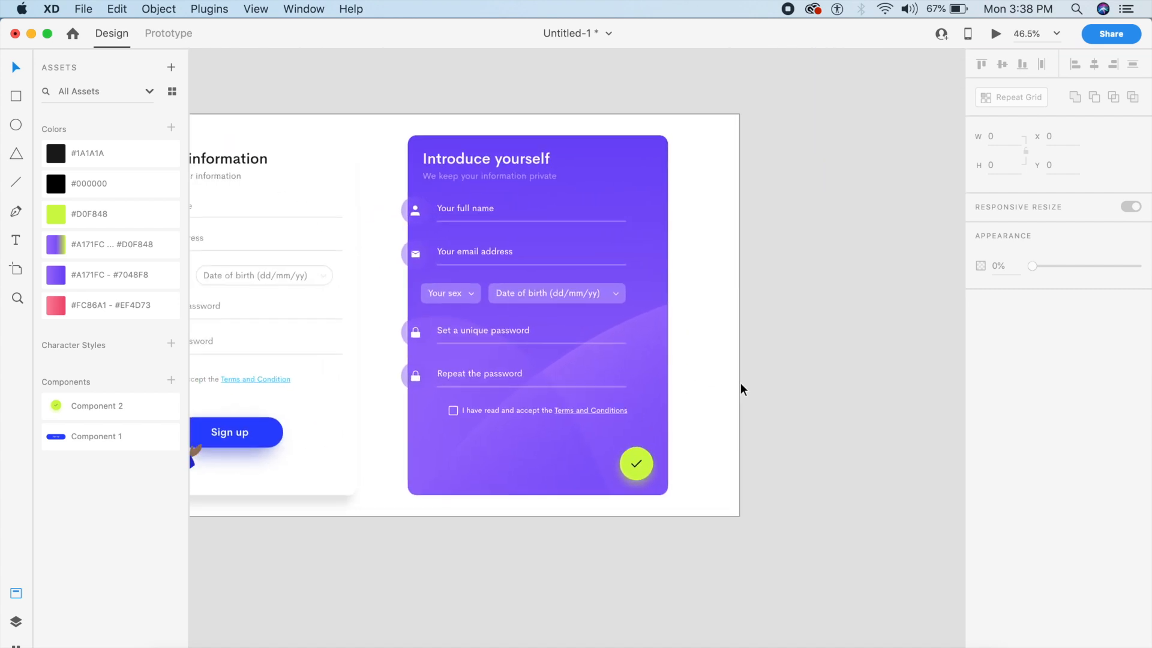
key(e)
drag(497, 516, 607, 542)
key(Escape)
key(v)
drag(579, 468, 561, 487)
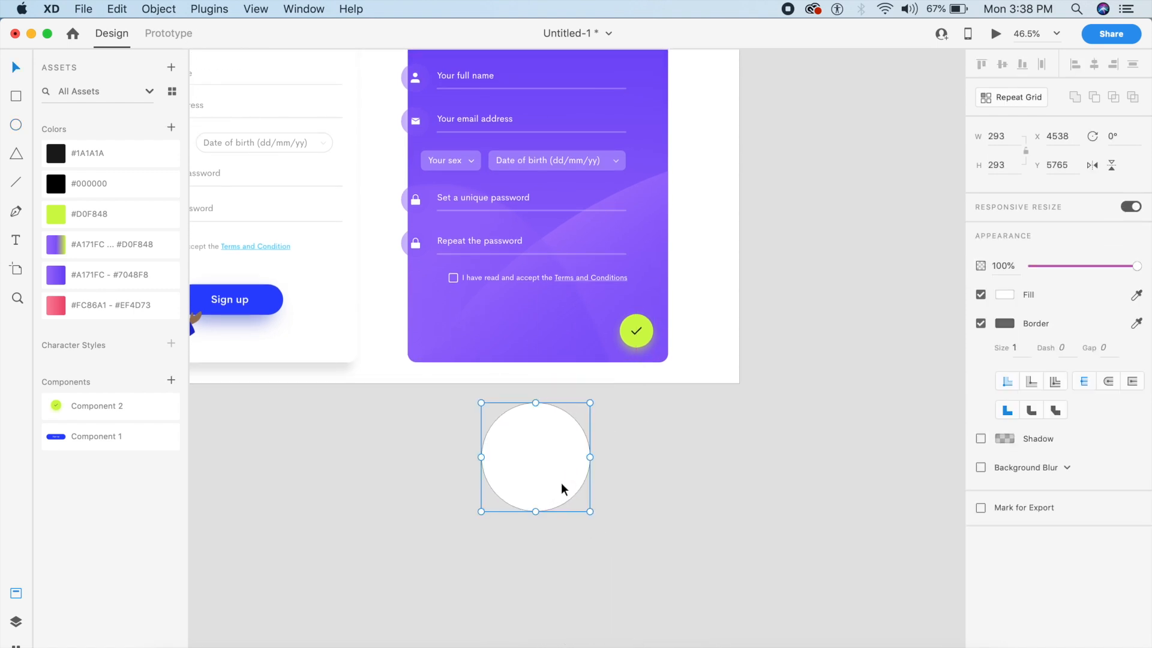
click(123, 247)
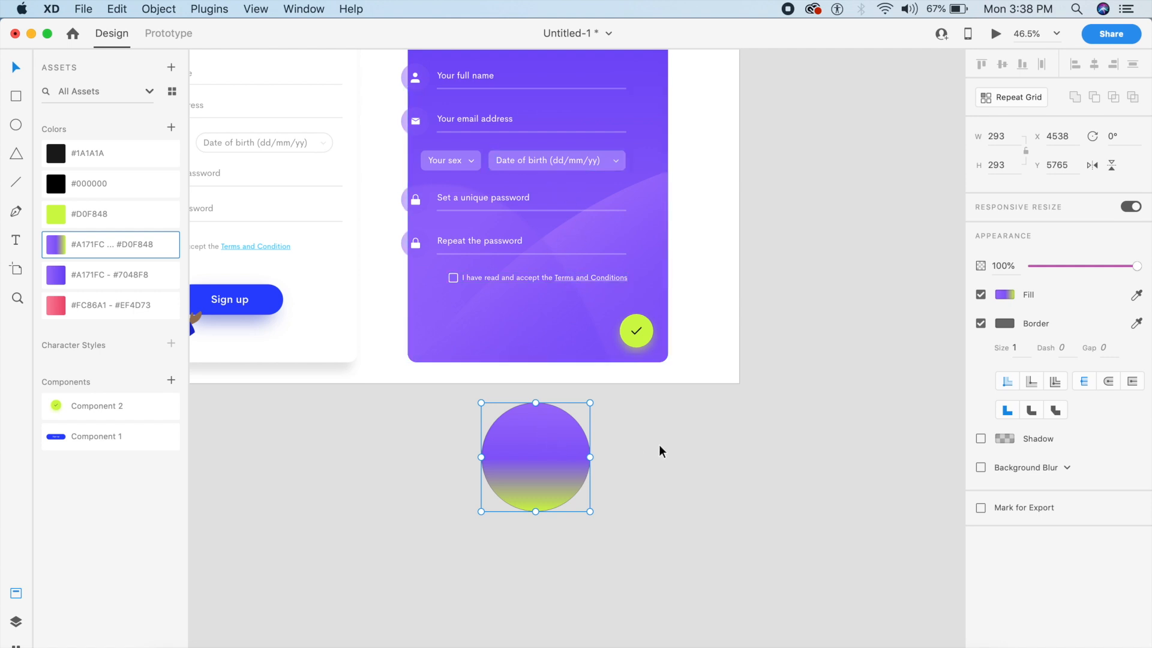
click(1005, 294)
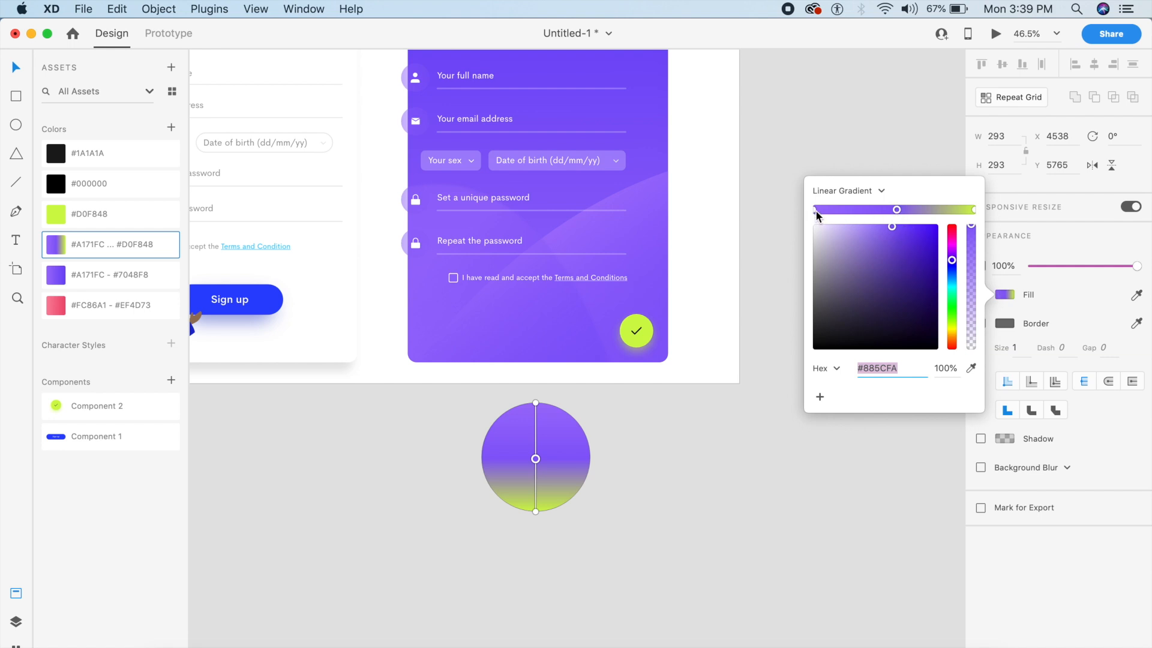
click(725, 440)
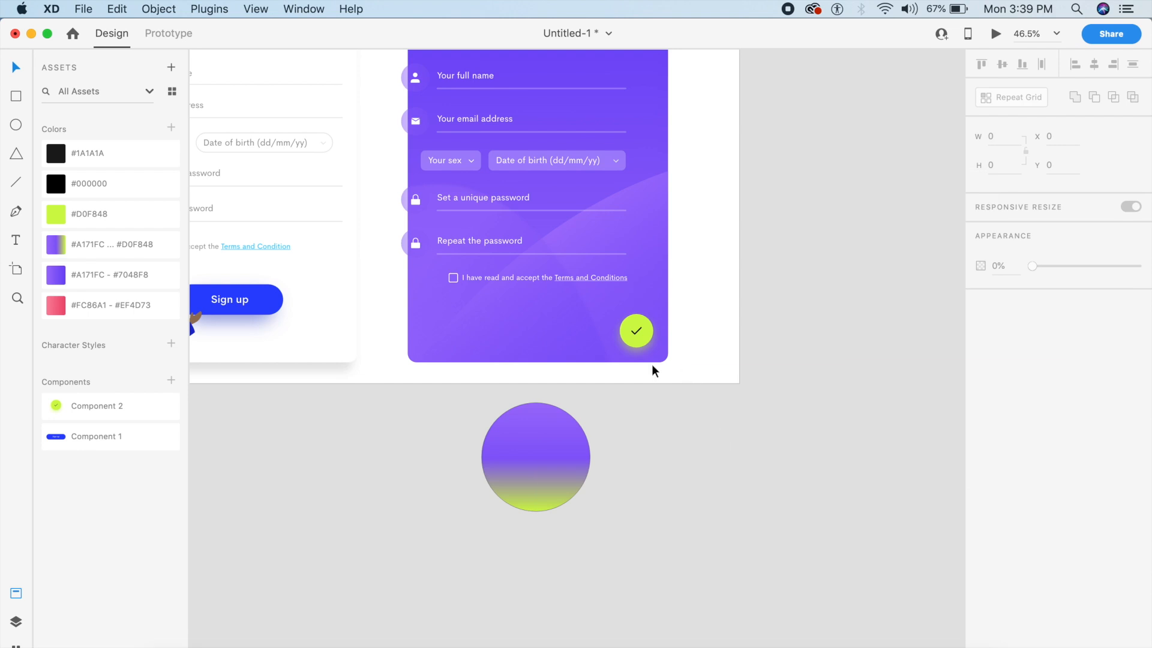
- Move the circle up so it slightly overlaps the lower edge of the purple card
click(540, 447)
scroll(540, 445, up, 5)
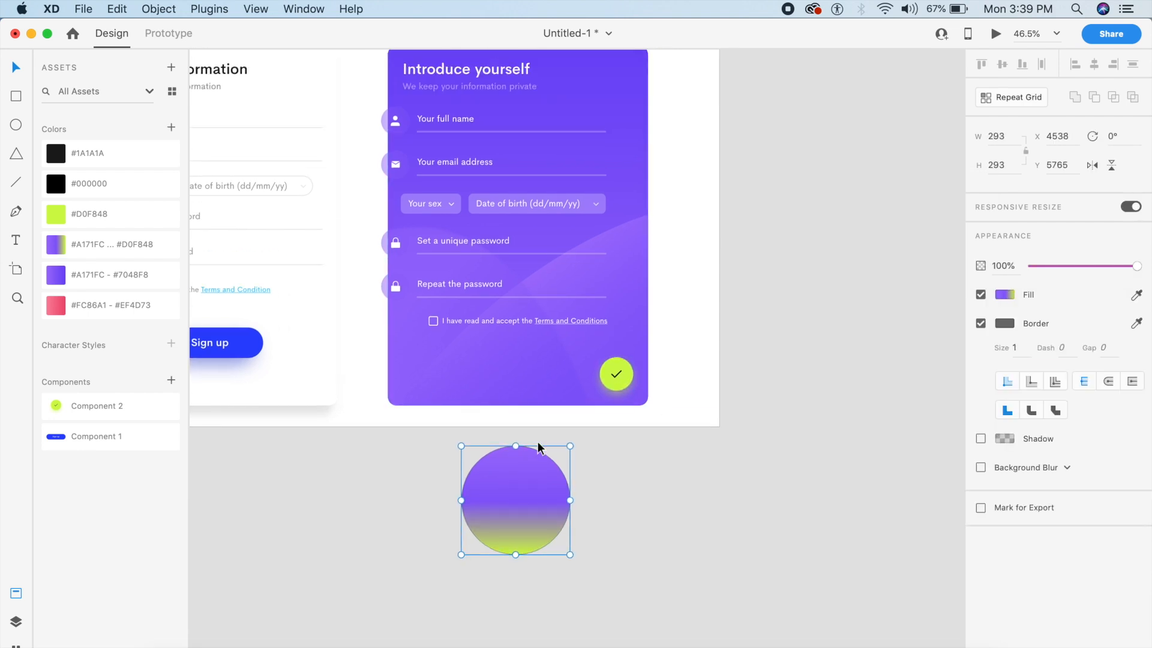
click(568, 115)
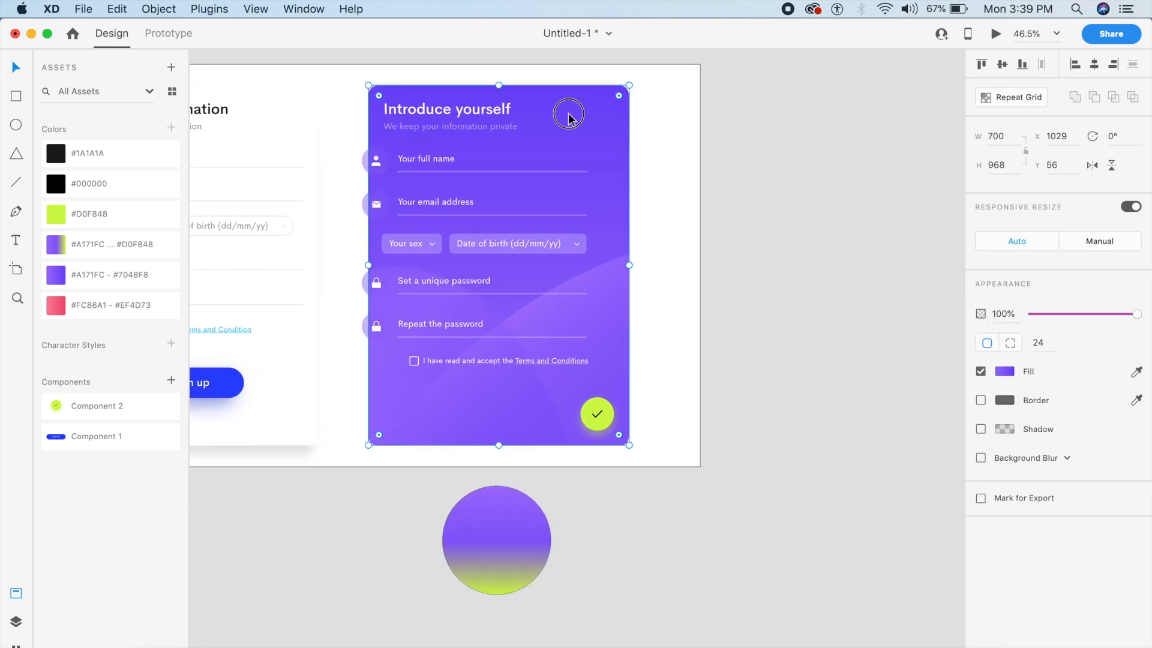
click(17, 618)
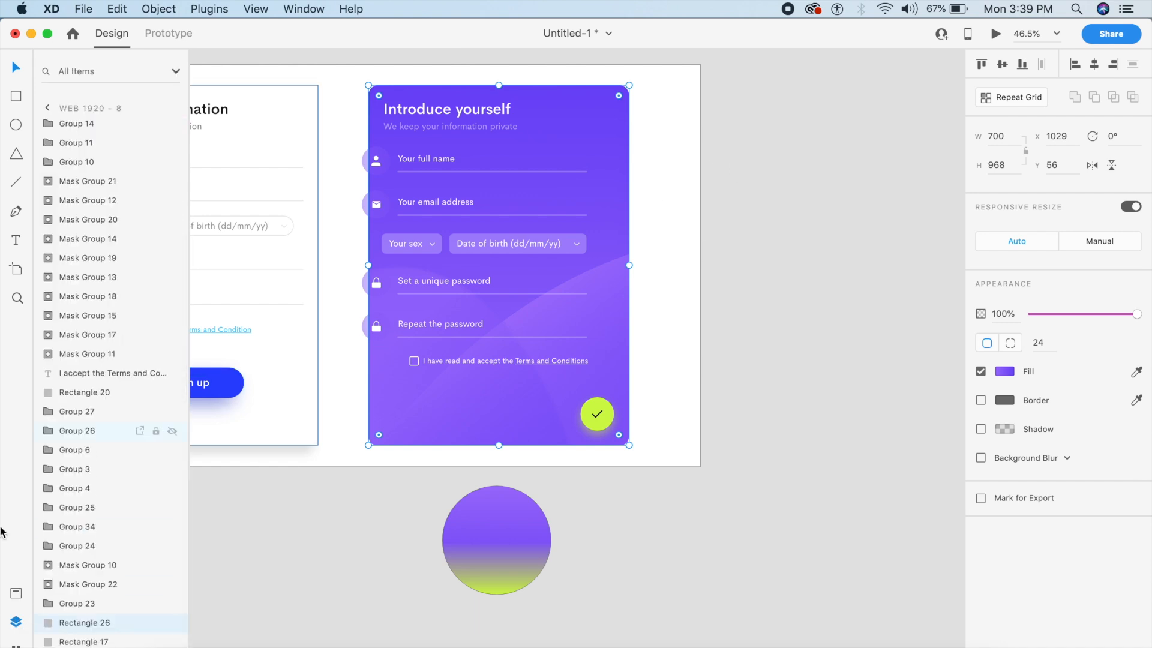
click(77, 641)
click(90, 625)
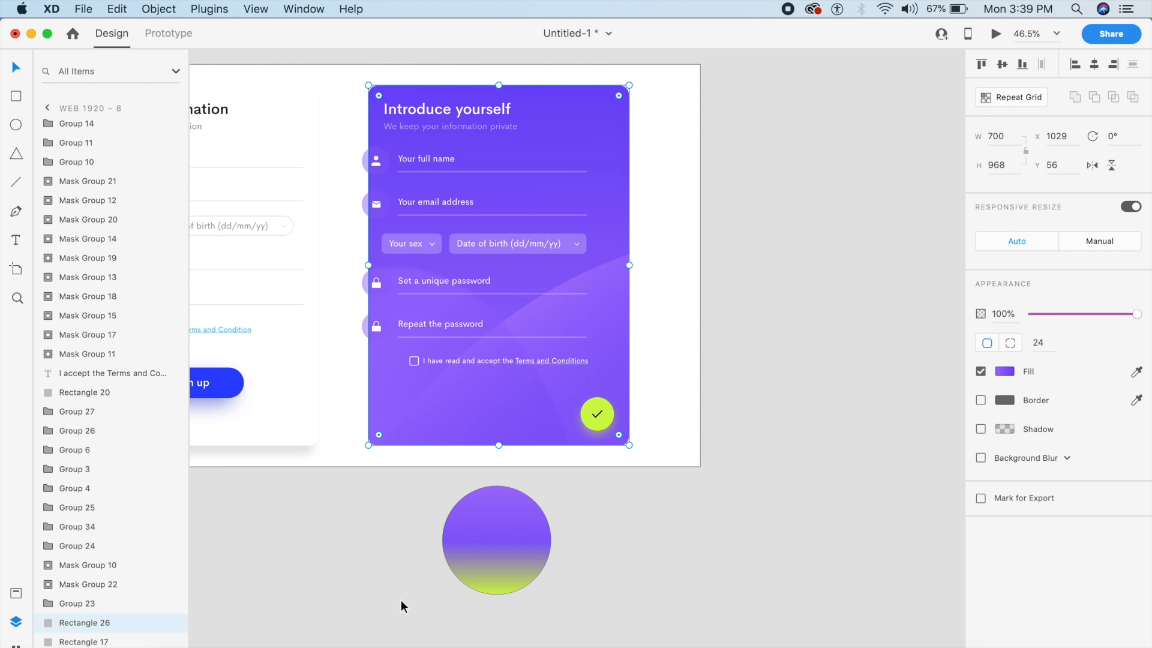
click(519, 573)
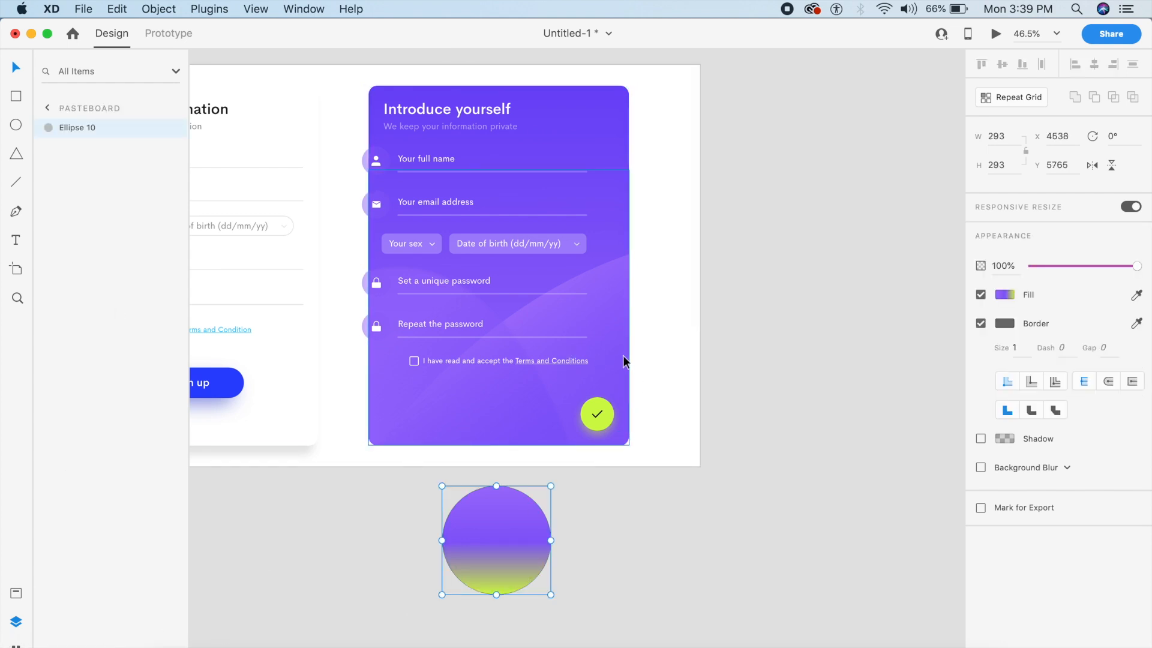
drag(497, 526, 497, 481)
click(708, 462)
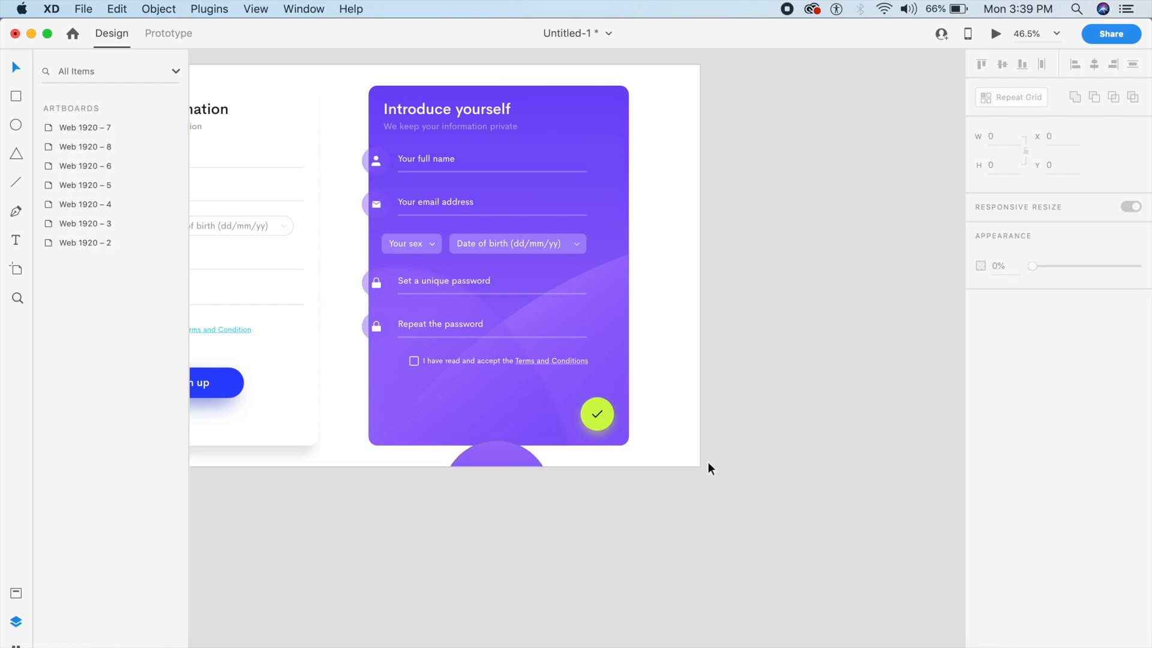
- Unite the circle with the purple card background using the Add boolean operation
click(497, 462)
shift+click(622, 139)
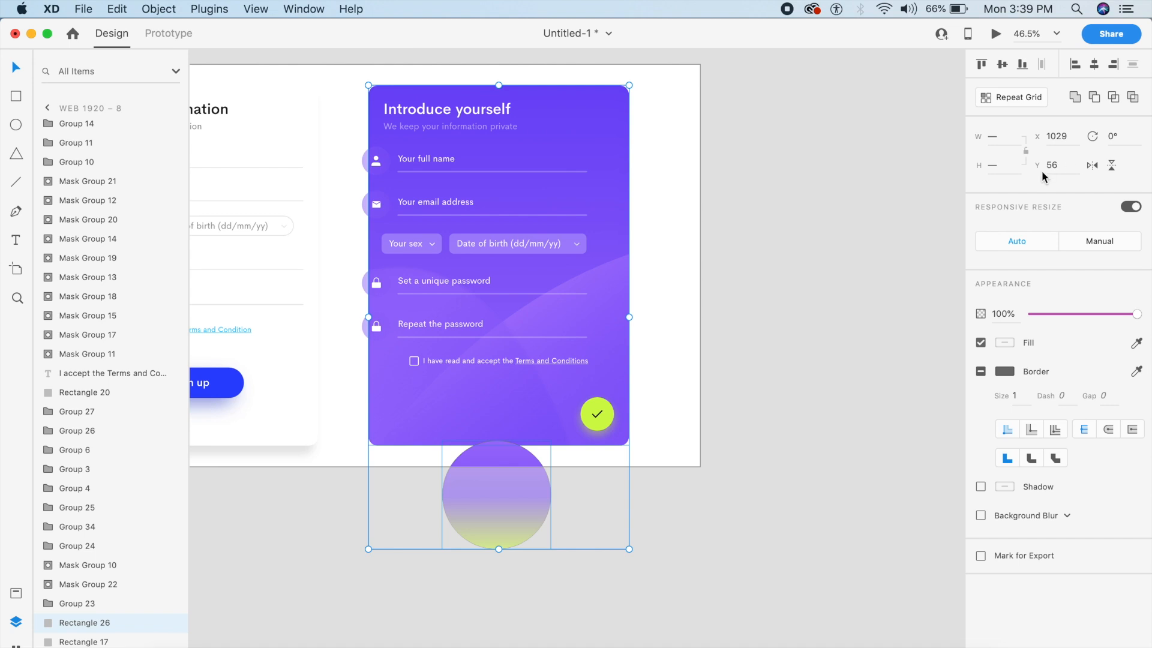
click(1075, 98)
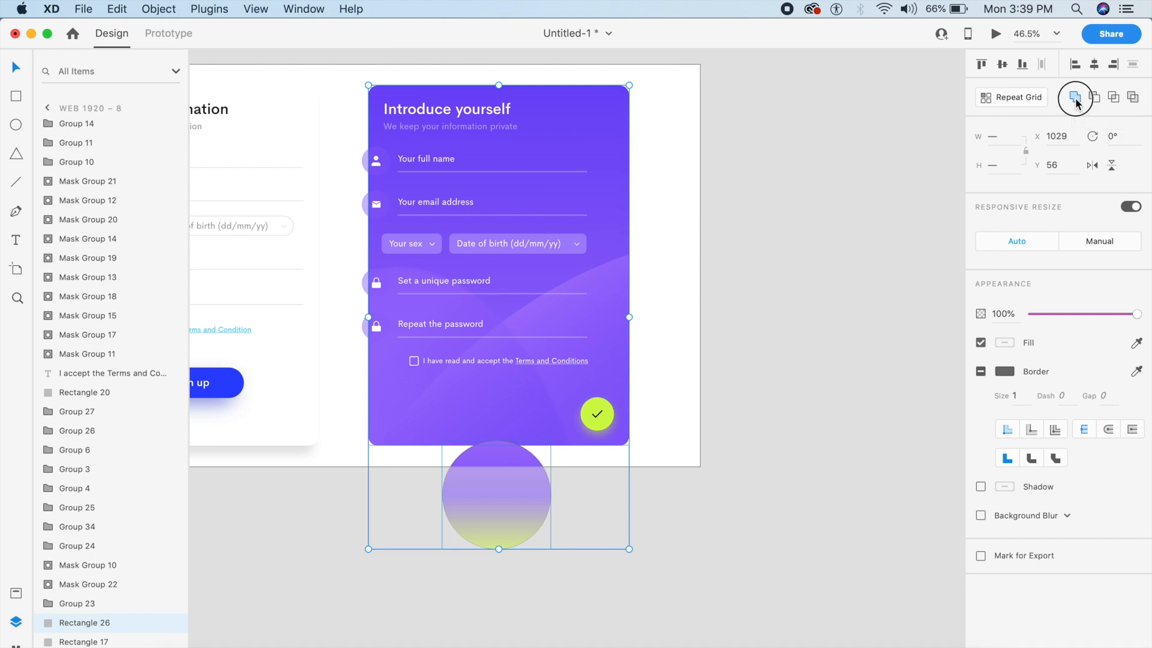
- Apply the saved #A171FC ... #D0F848 gradient to the united shape, running from purple at its top to lime at its bottom
double_click(495, 467)
click(17, 593)
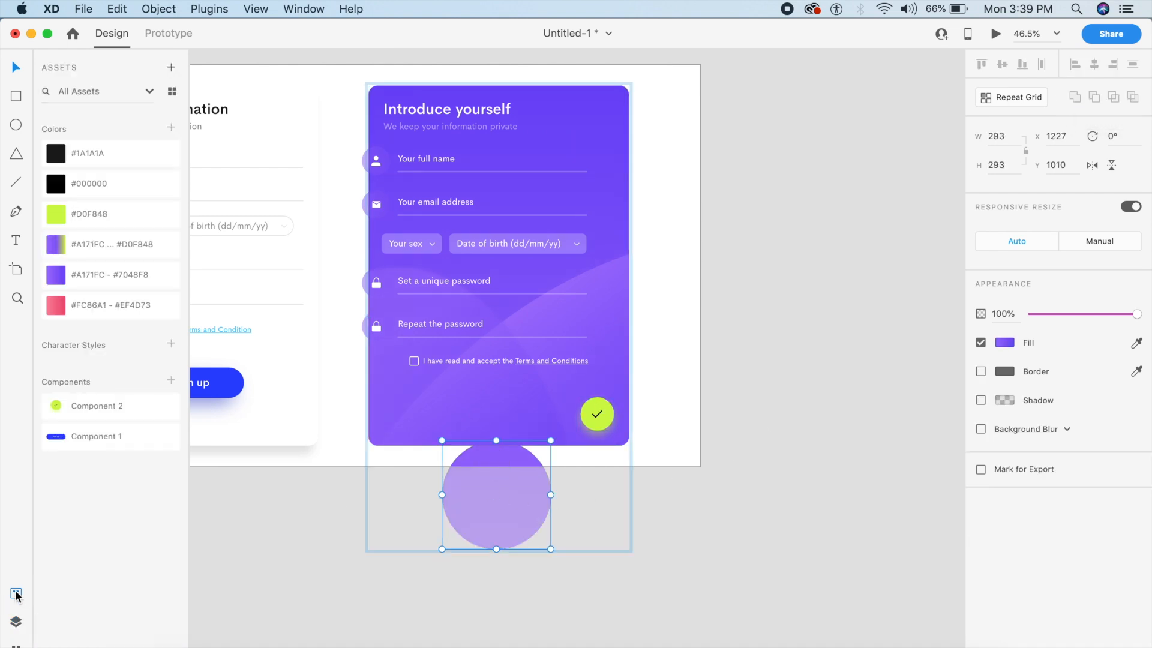
click(99, 241)
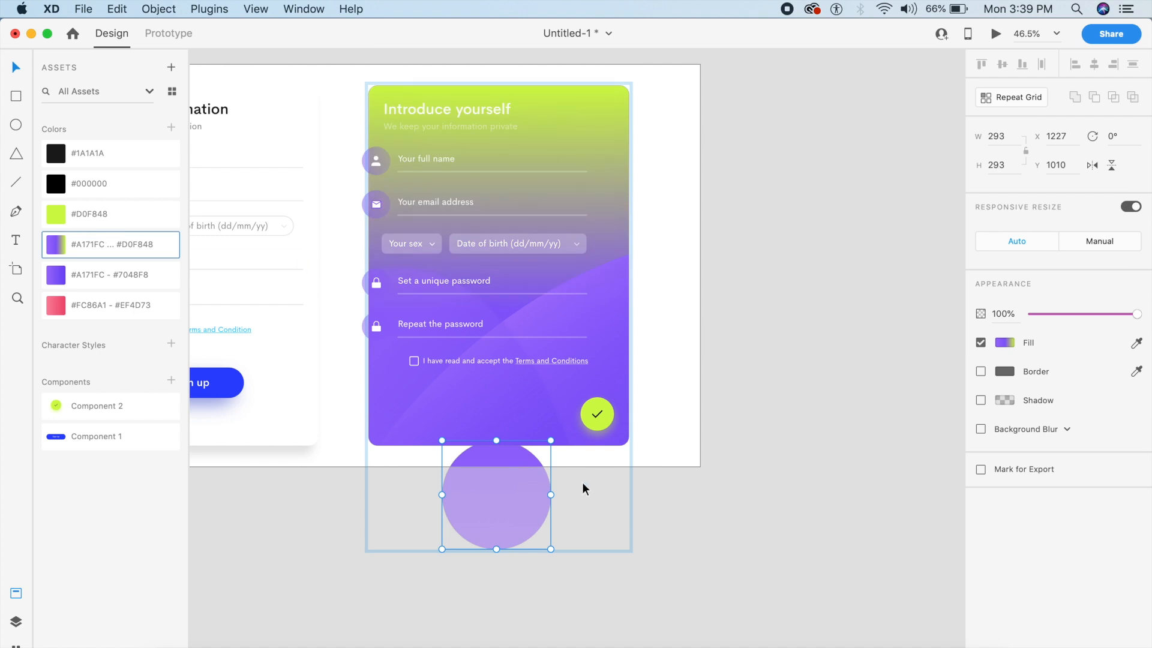
click(1003, 345)
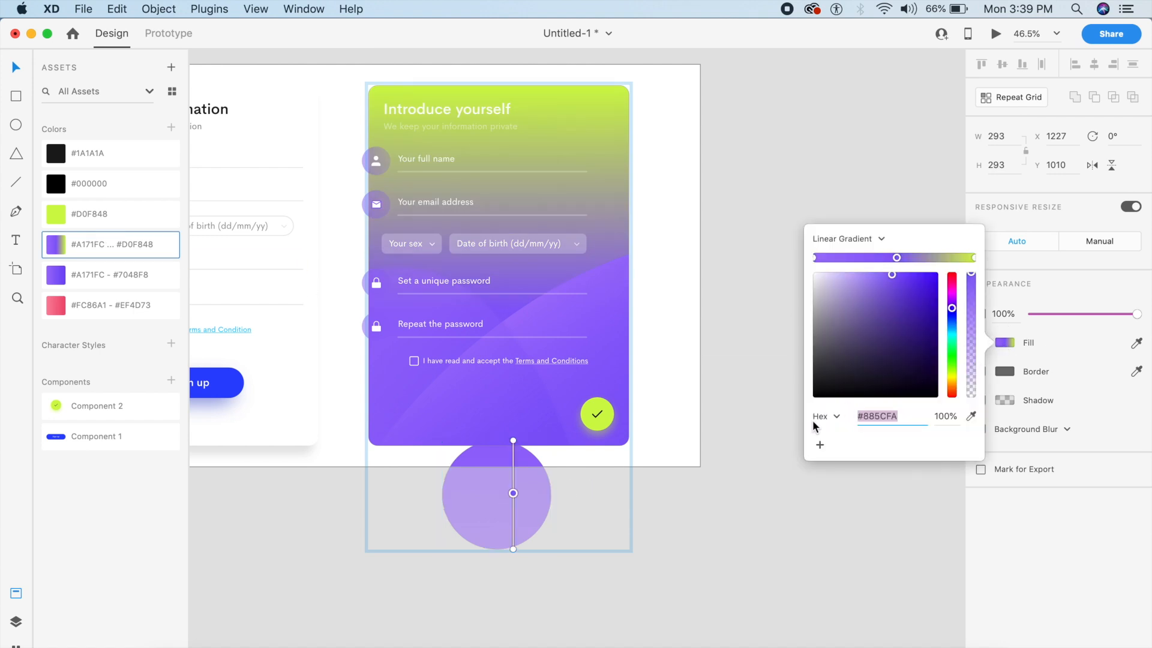
mouse_move(513, 440)
mouse_down()
mouse_move(537, 466)
mouse_move(540, 550)
mouse_move(512, 539)
mouse_move(509, 455)
mouse_move(531, 444)
mouse_up()
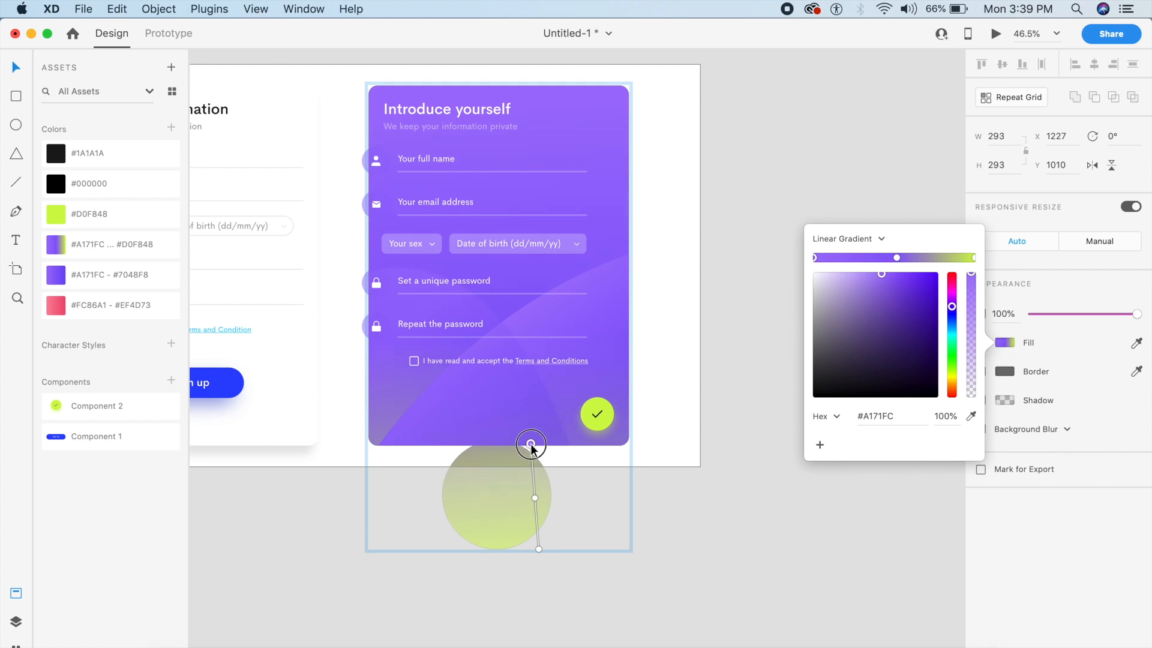
drag(539, 549, 536, 505)
click(651, 506)
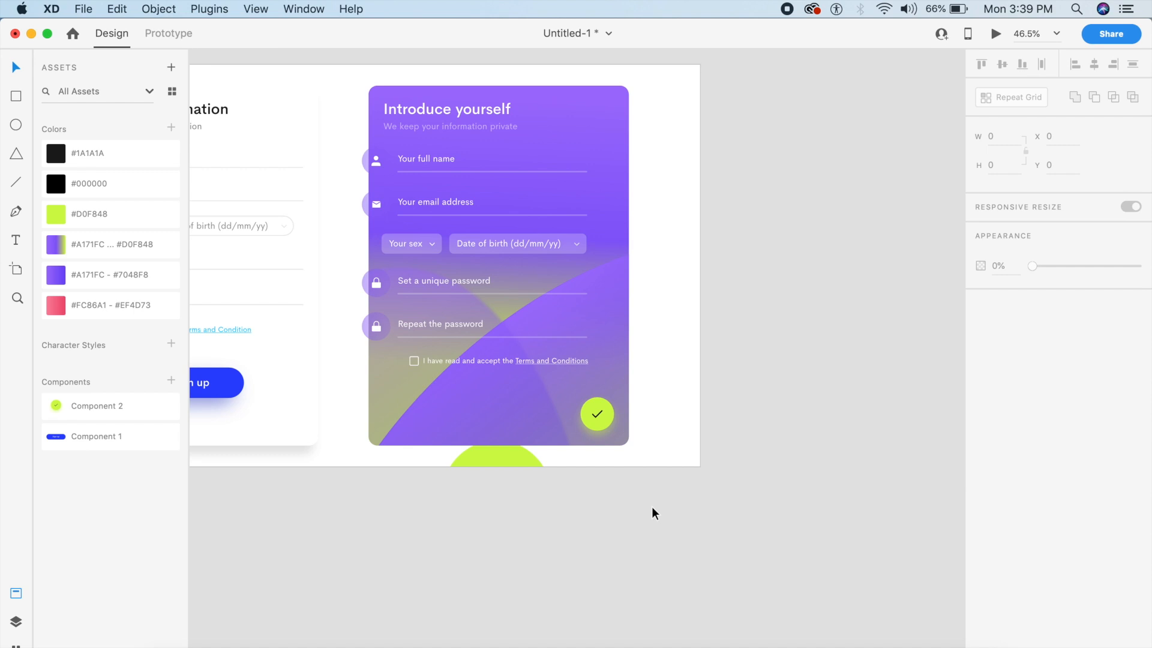
- Move the circle within the united shape far below the artboard, stretching the gradient so the card is mostly purple
click(487, 452)
scroll(493, 501, down, 3)
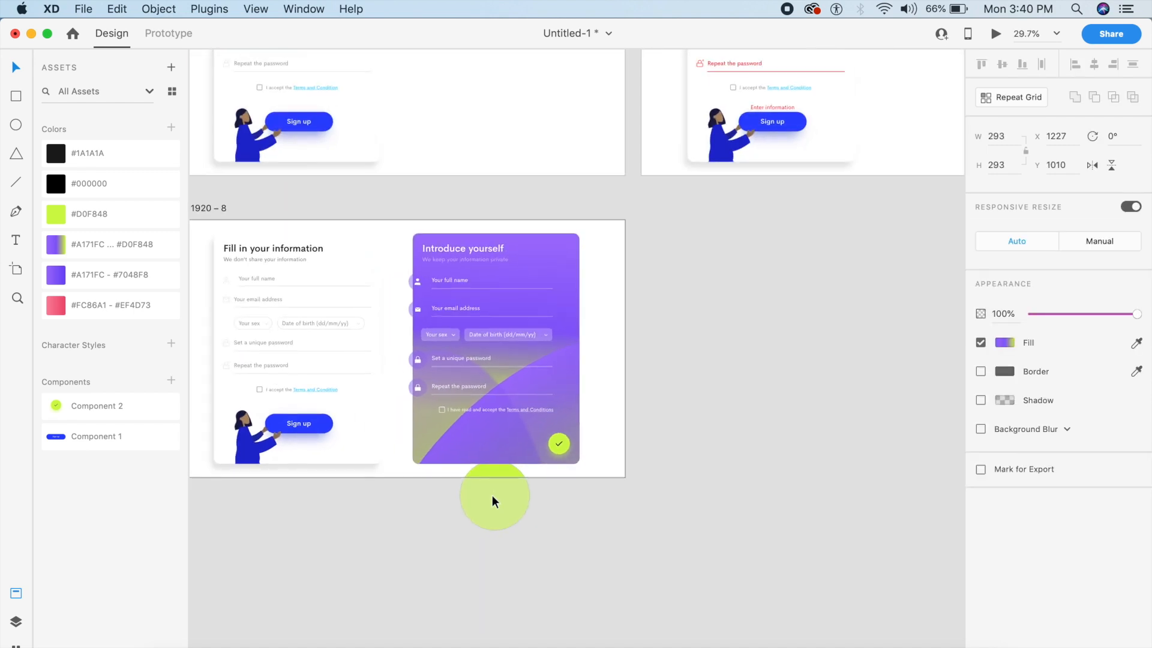
scroll(492, 500, down, 2)
drag(517, 413, 512, 620)
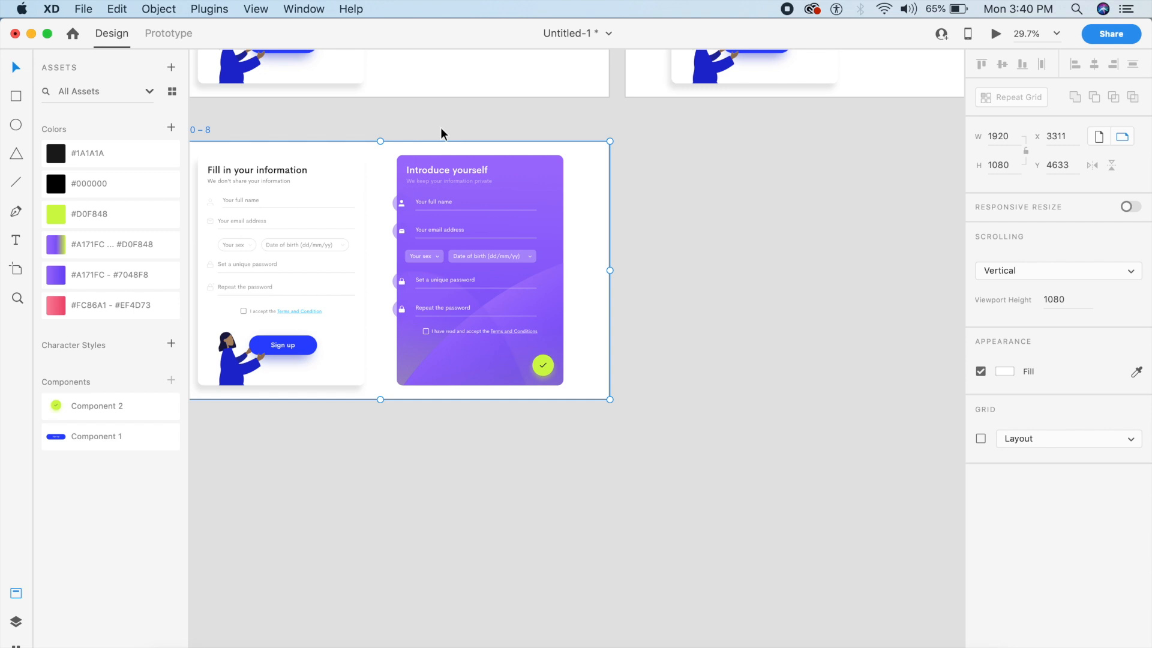
- Duplicate the artboard Web 1920 – 8 and place the copy beside the original, beneath Web 1920 – 7
key(super+d)
scroll(440, 128, left, 5)
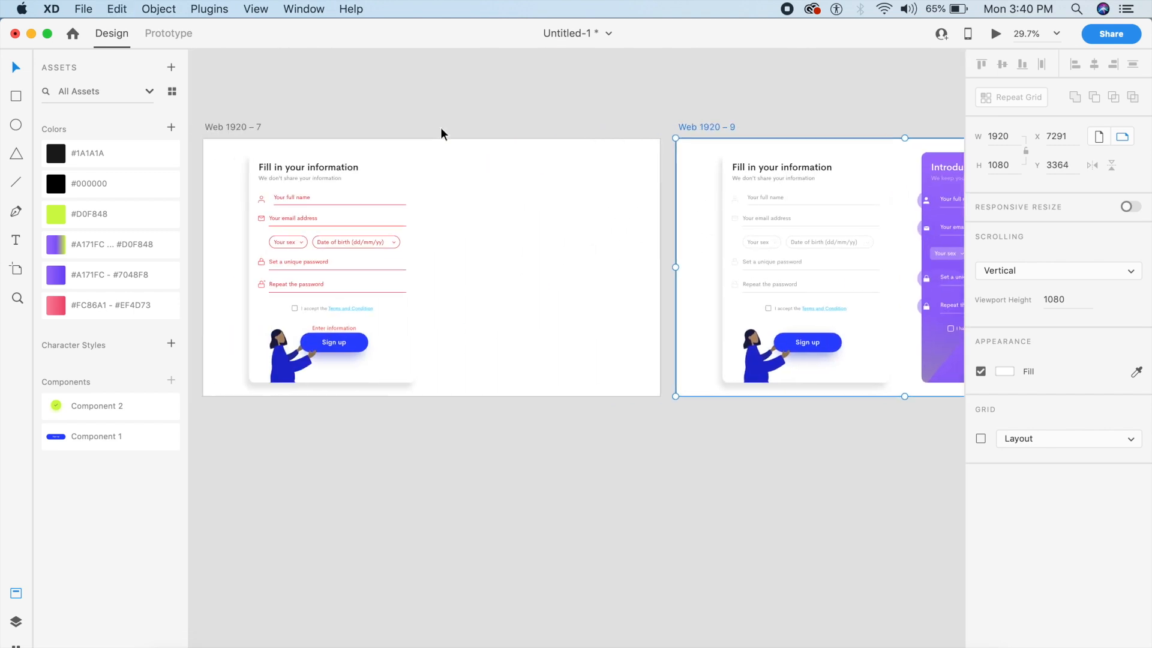
scroll(440, 137, down, 5)
drag(620, 128, 347, 313)
scroll(346, 314, up, 5)
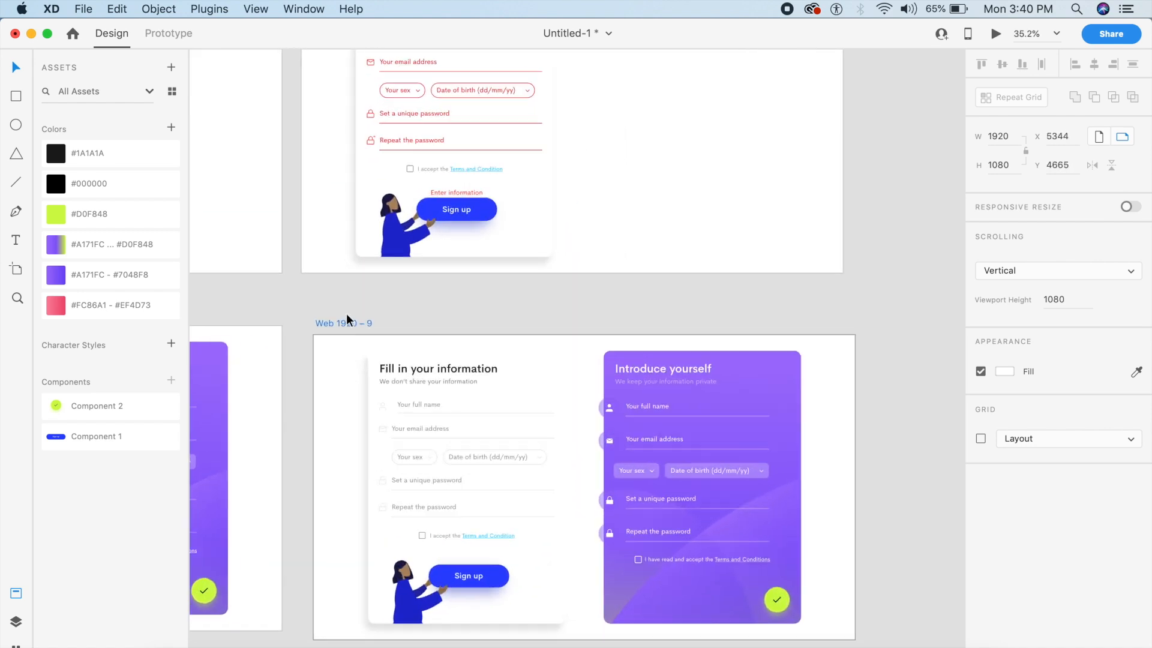
- Hide the name, email, sex, date of birth and password fields and the terms checkbox line on the duplicated purple card
double_click(512, 485)
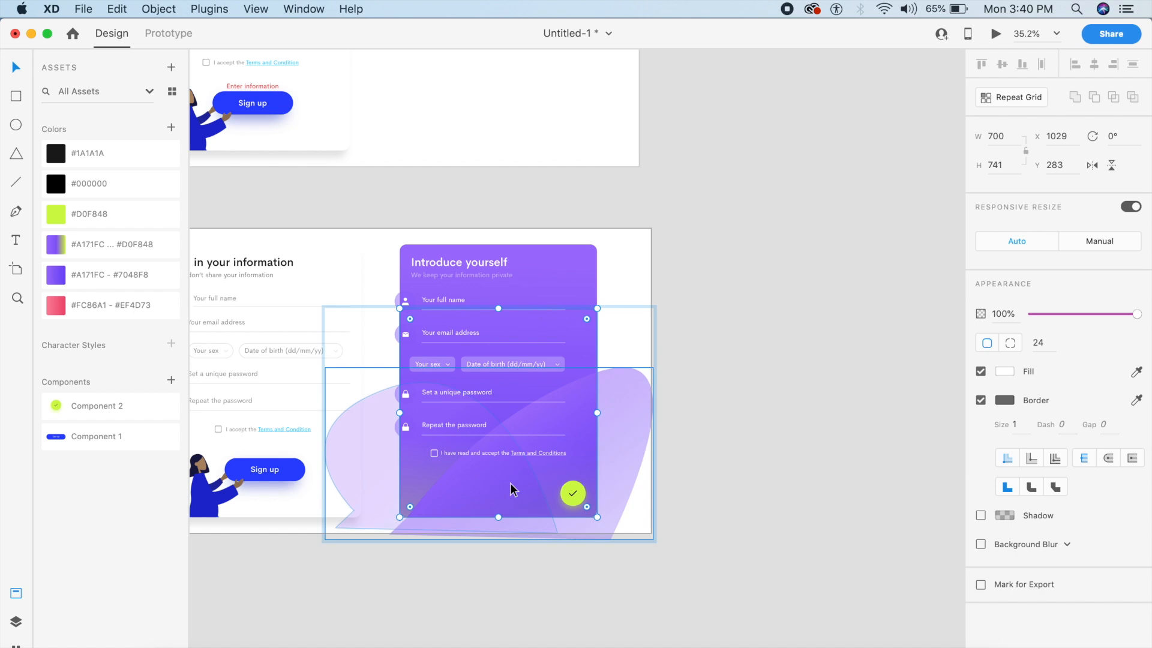
click(697, 341)
scroll(697, 340, up, 2)
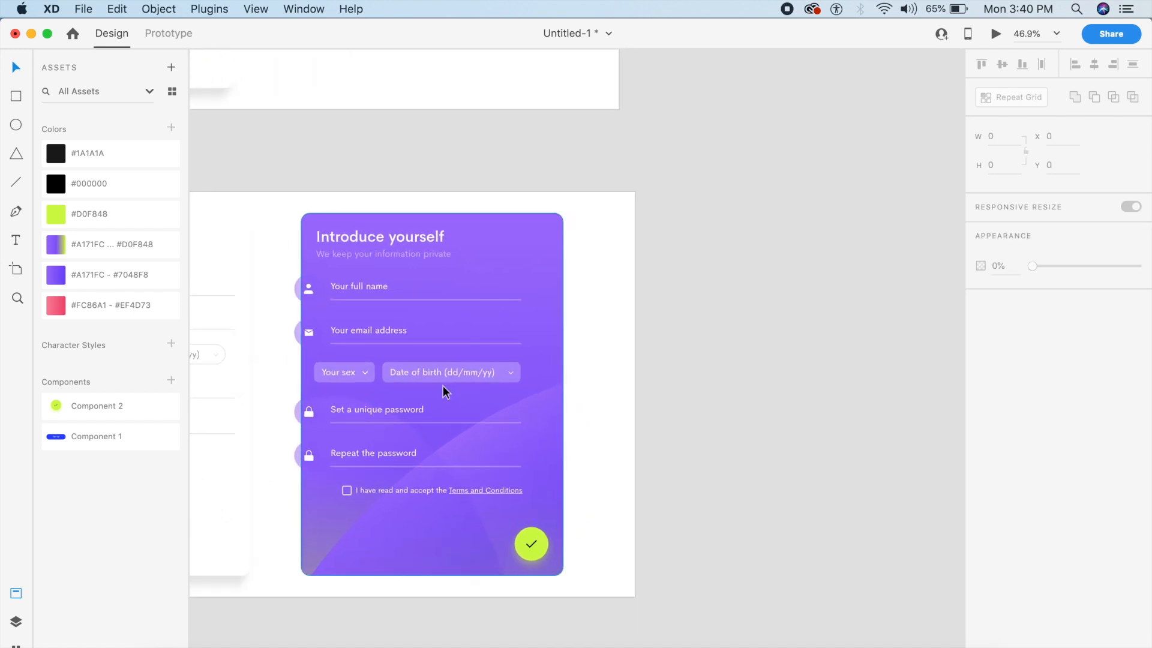
right_click(444, 383)
click(362, 379)
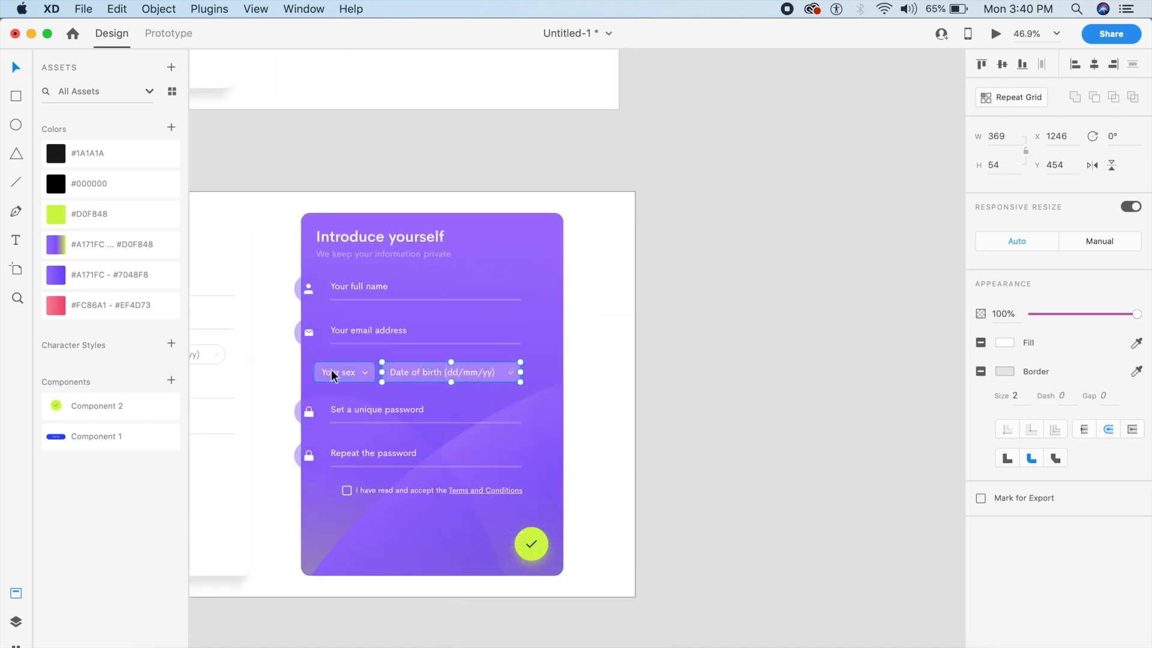
click(345, 337)
shift+click(337, 292)
shift+click(348, 369)
shift+click(392, 368)
shift+click(346, 408)
shift+click(366, 462)
shift+click(383, 494)
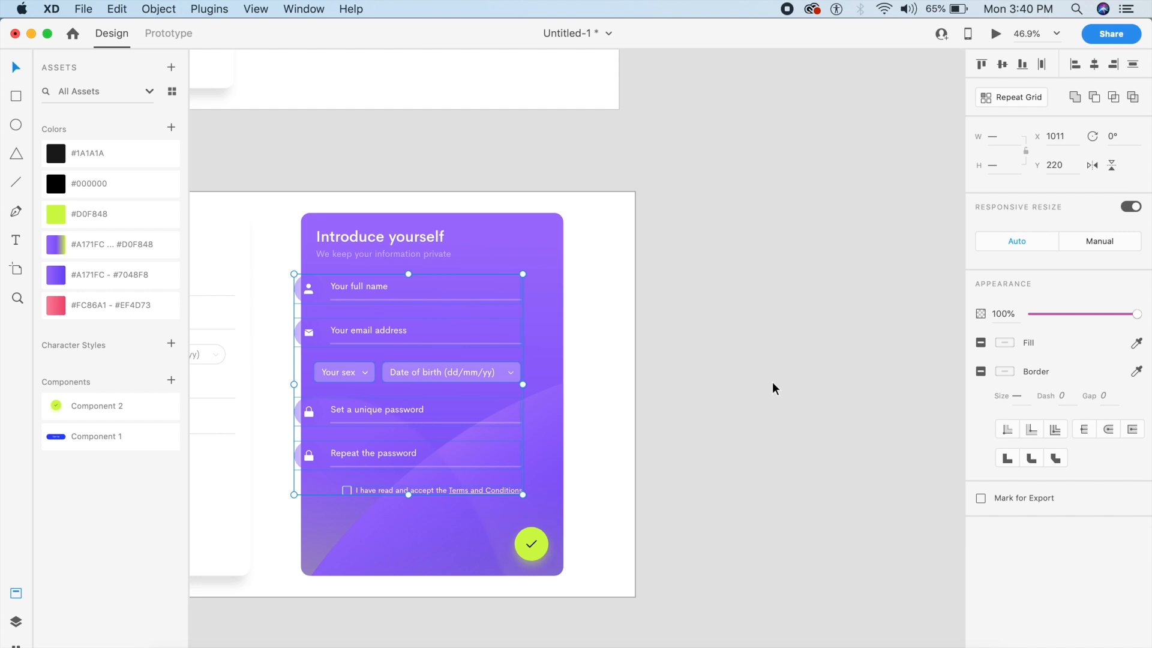
key(super+comma)
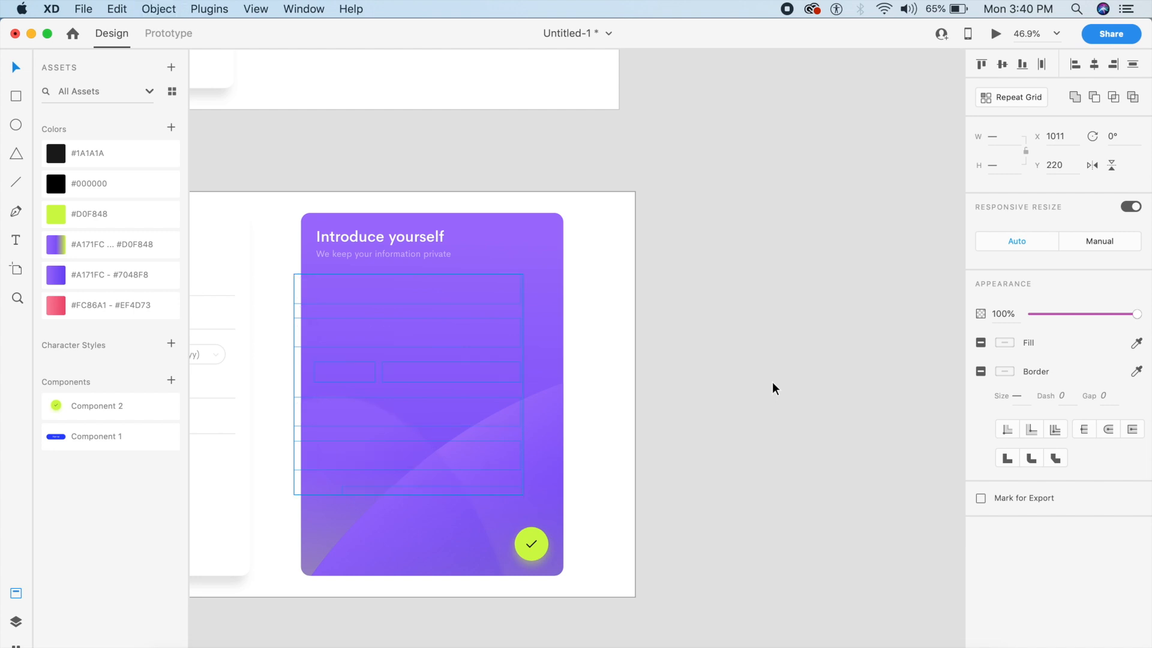
click(595, 435)
- Hide the round lime check button on the duplicated purple card
click(540, 553)
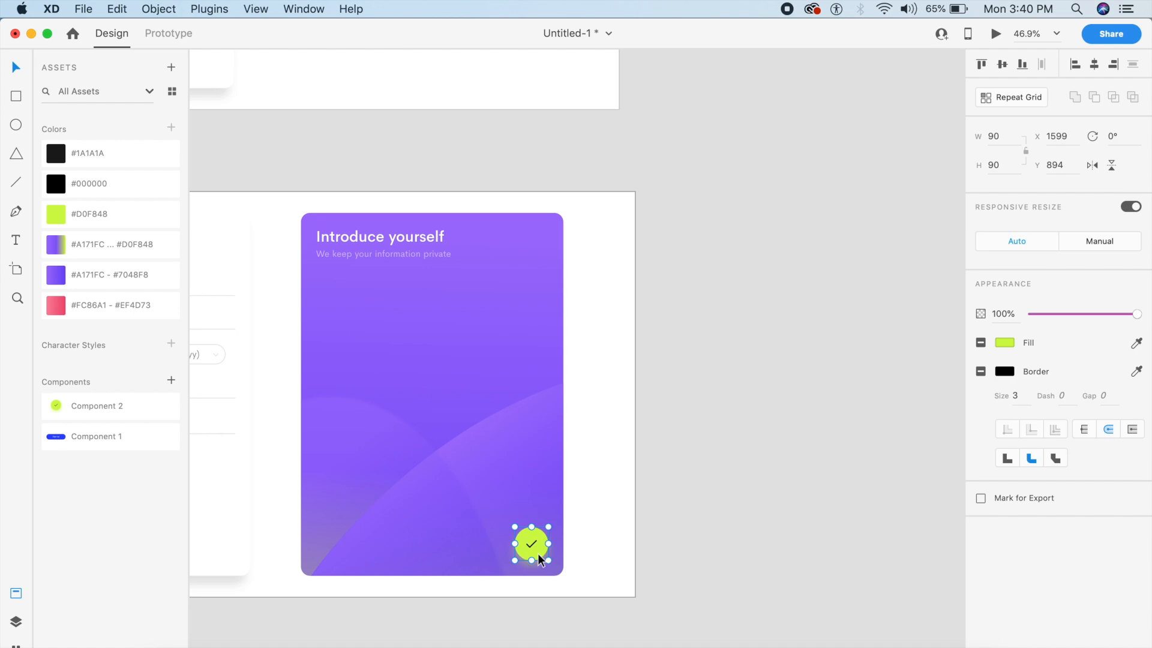
key(super+comma)
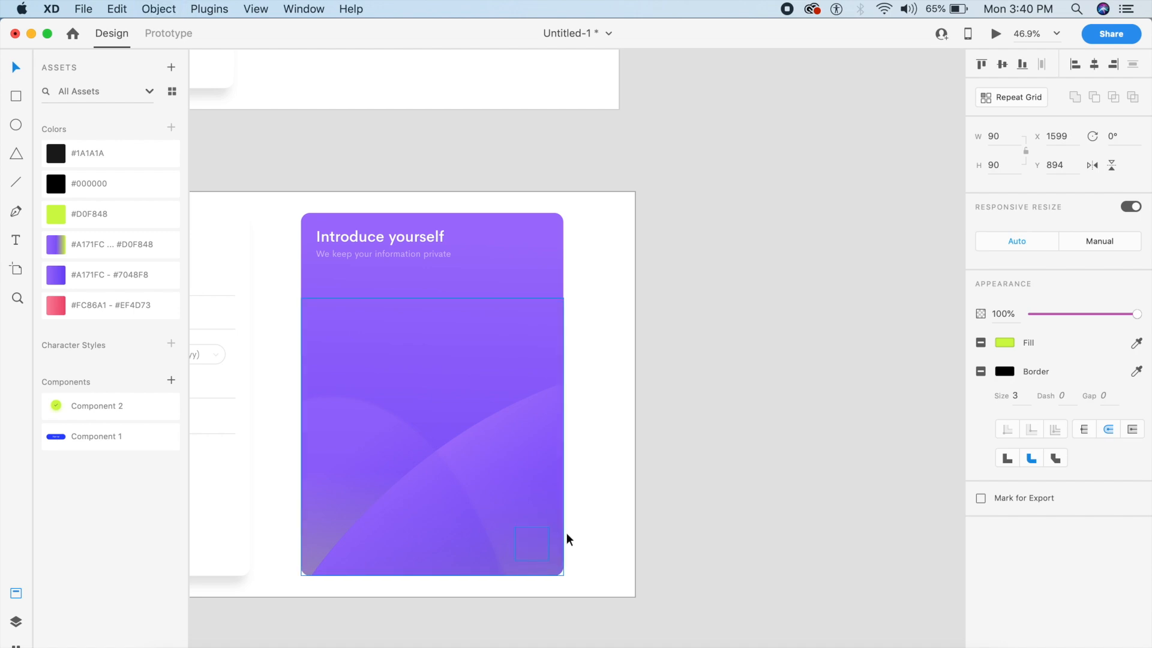
click(625, 493)
scroll(628, 509, down, 4)
scroll(628, 510, down, 1)
scroll(627, 510, left, 1)
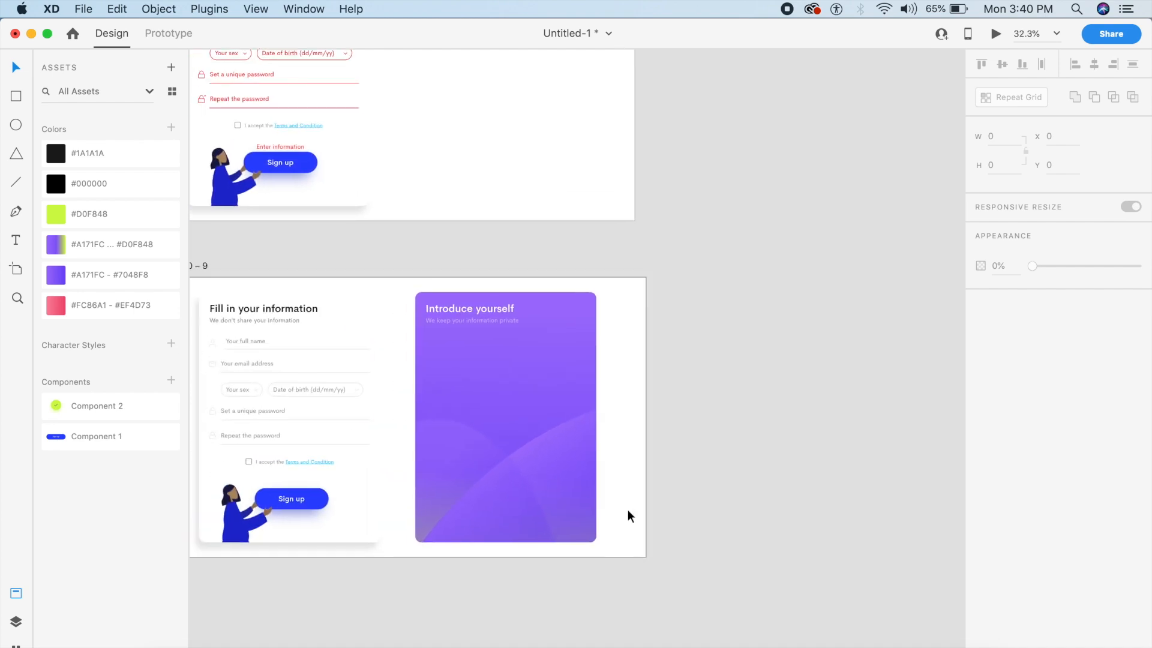
- Move the wave shapes inside the purple card's masked group down to Y 804.71 and set their opacity to 0%
click(589, 477)
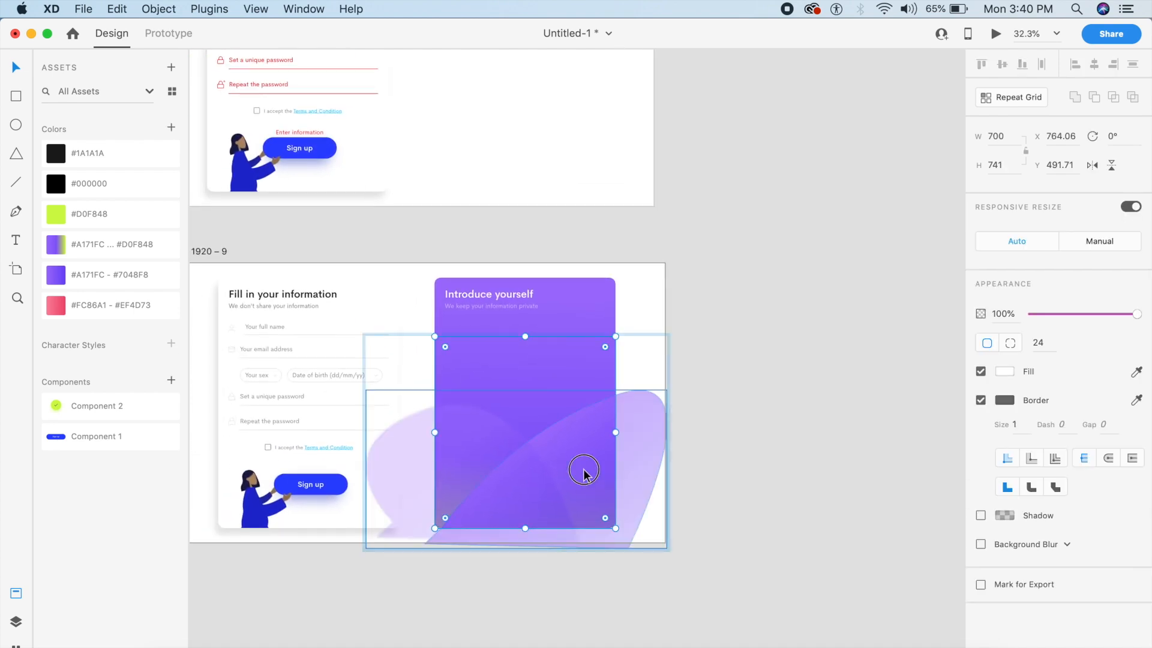
click(583, 469)
click(474, 447)
click(474, 448)
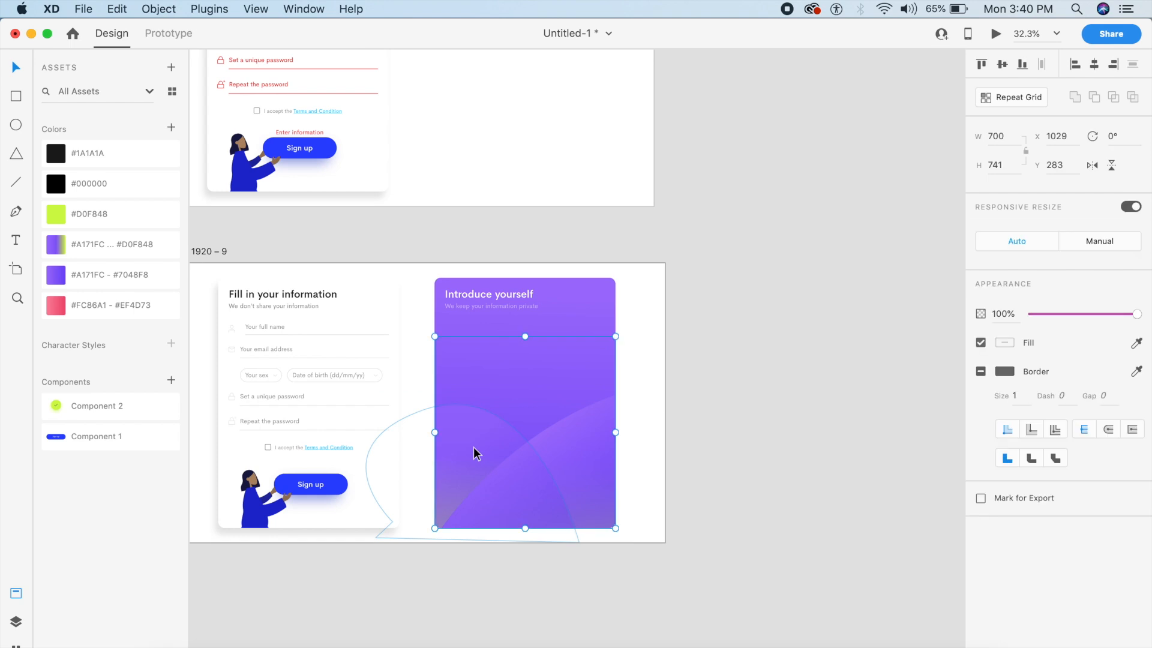
double_click(538, 461)
click(580, 449)
drag(502, 447, 501, 528)
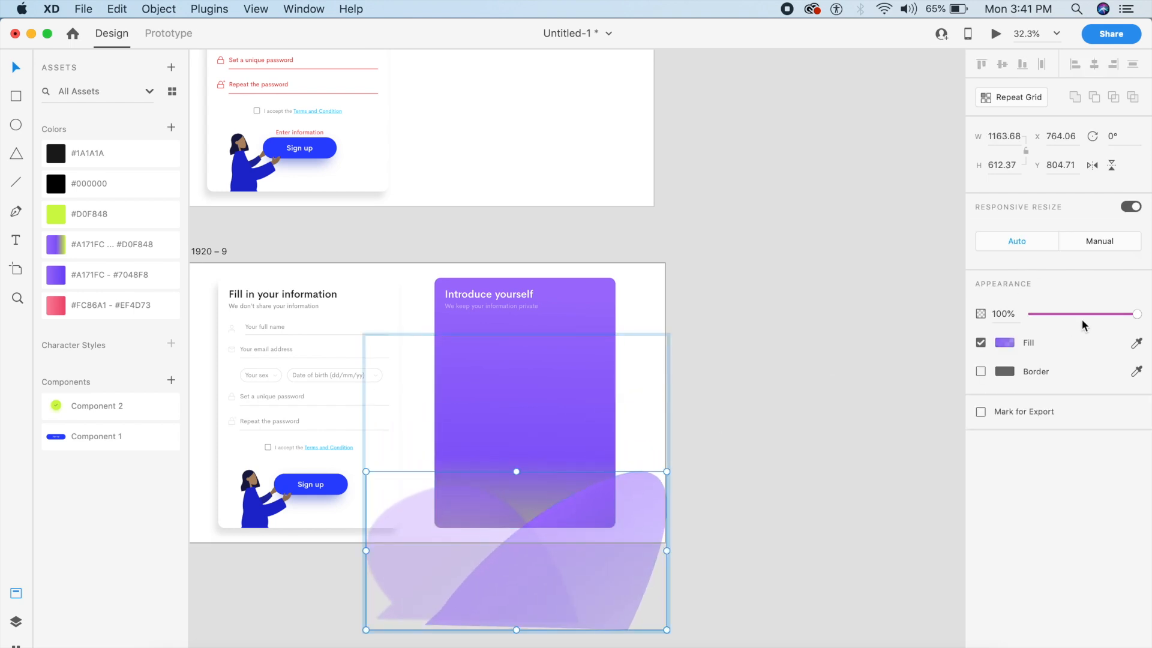
drag(1137, 313, 1033, 313)
click(710, 328)
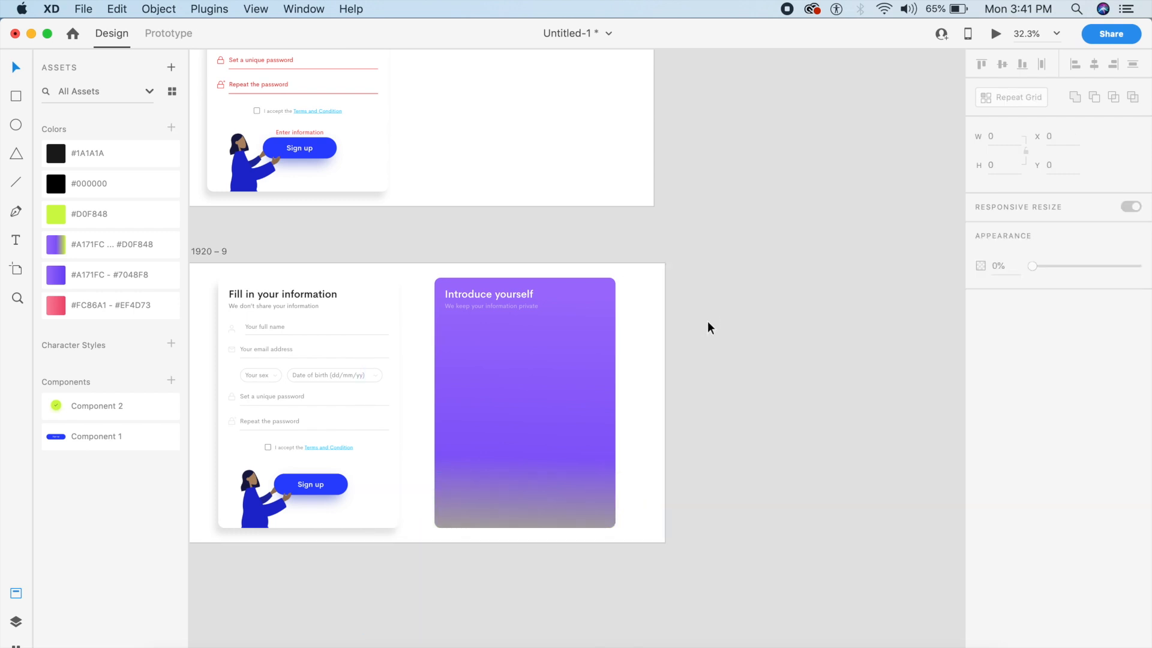
- Duplicate the artboard Web 1920 – 9 and place the copy beside the original
click(629, 317)
key(super+d)
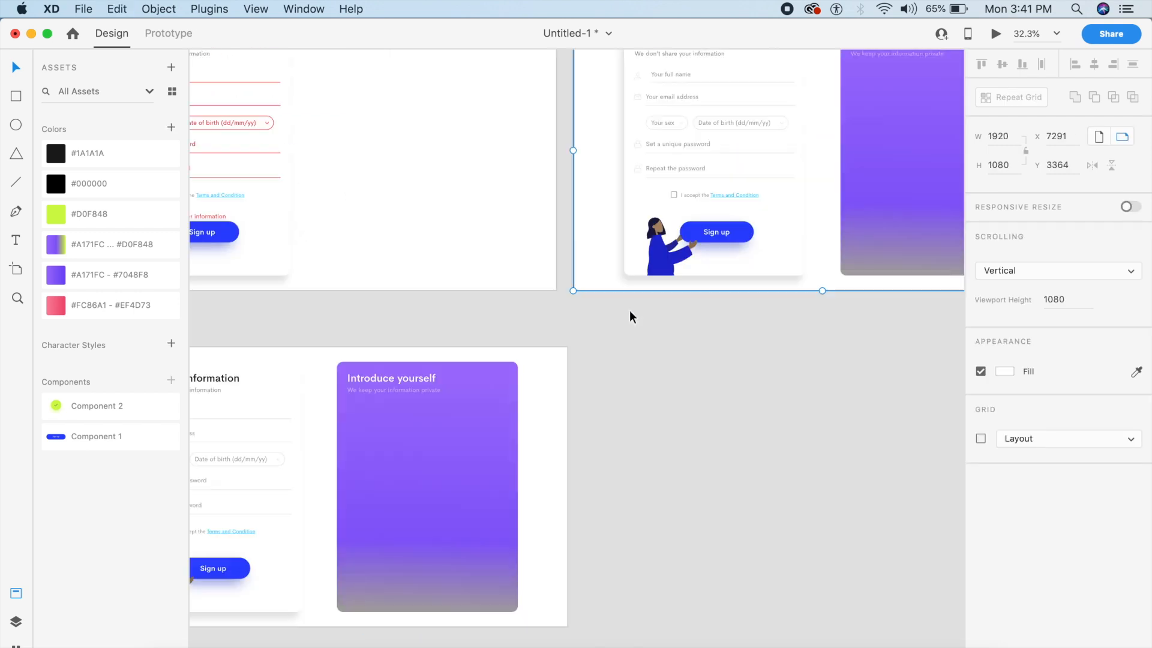
drag(370, 210, 405, 554)
- Move the circle in the copied card's united shape from below to about Y -1229 above the artboard, turning the card lime
scroll(406, 555, up, 5)
scroll(406, 554, down, 15)
scroll(405, 554, right, 10)
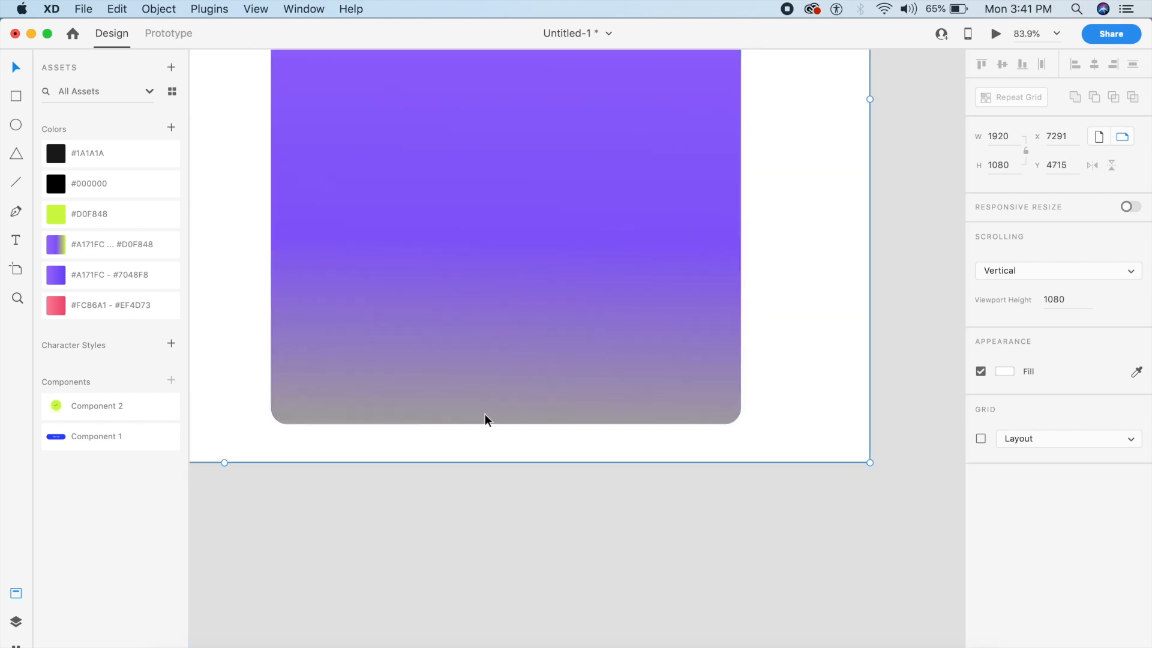
click(566, 271)
scroll(566, 271, down, 5)
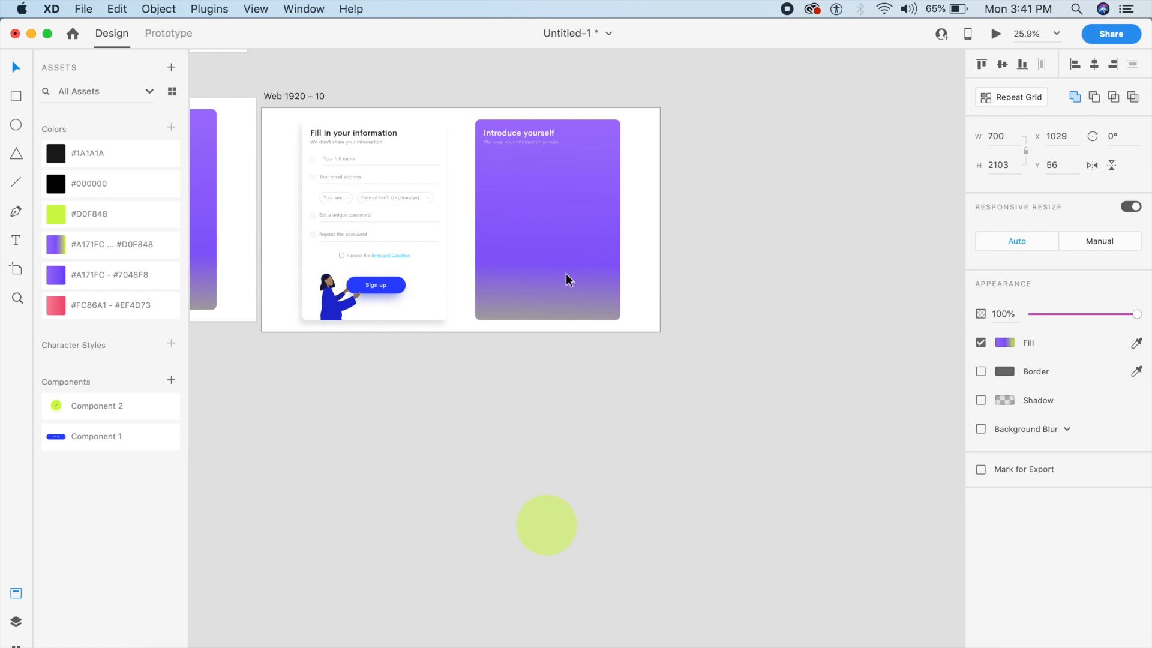
double_click(530, 540)
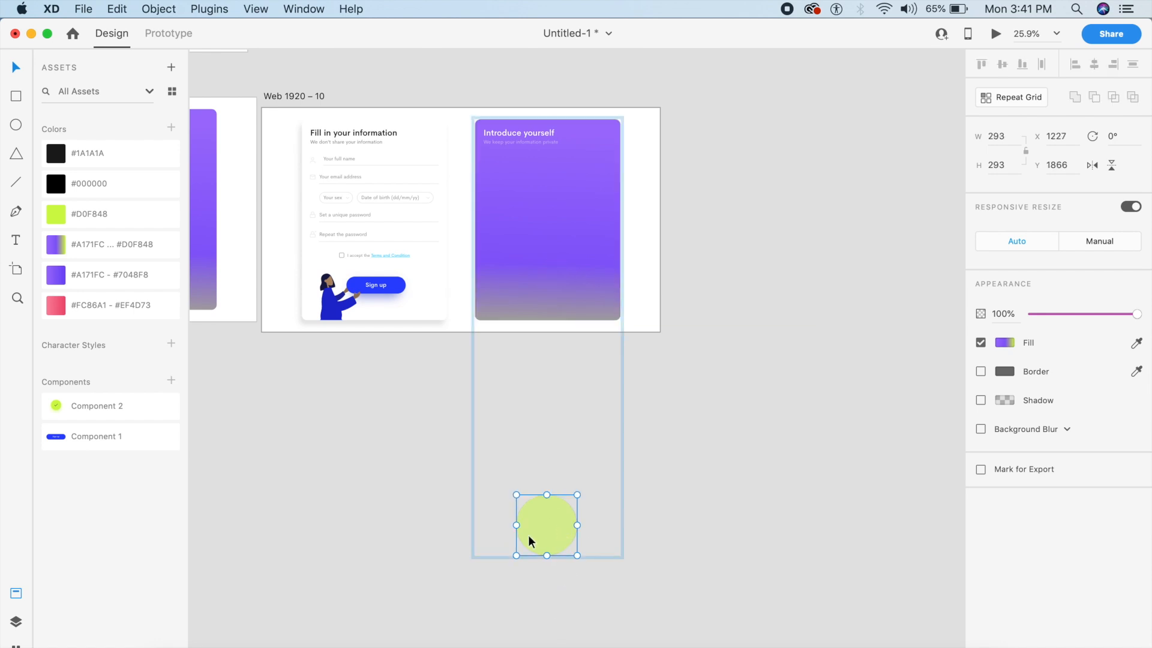
drag(549, 531, 543, 324)
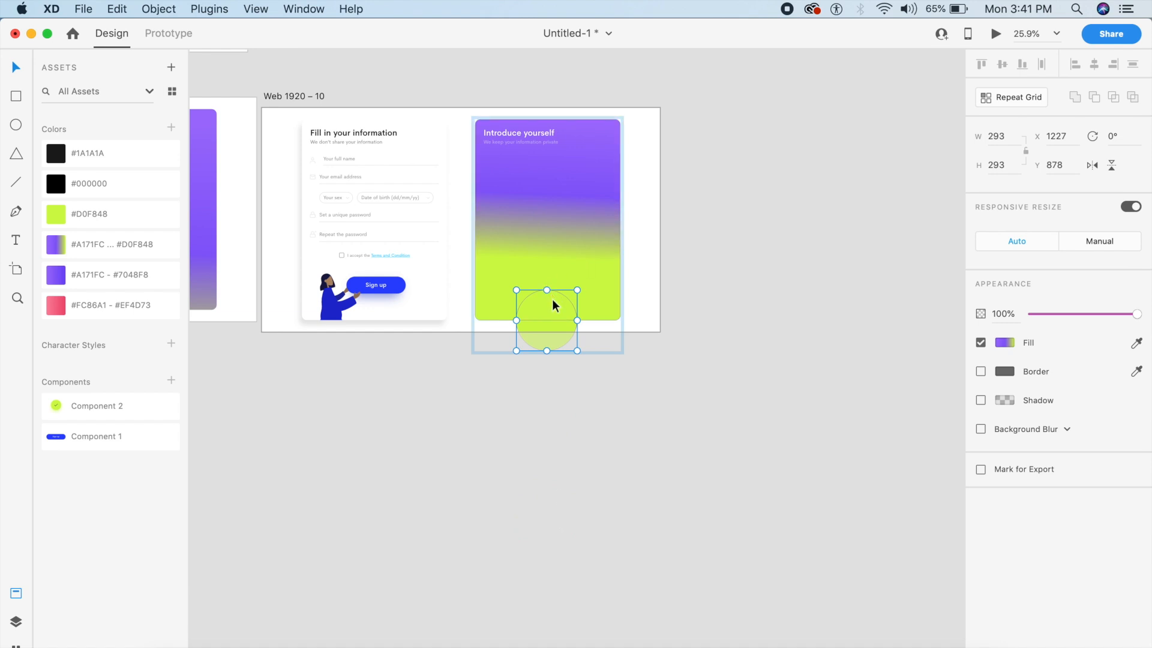
drag(552, 303, 503, 148)
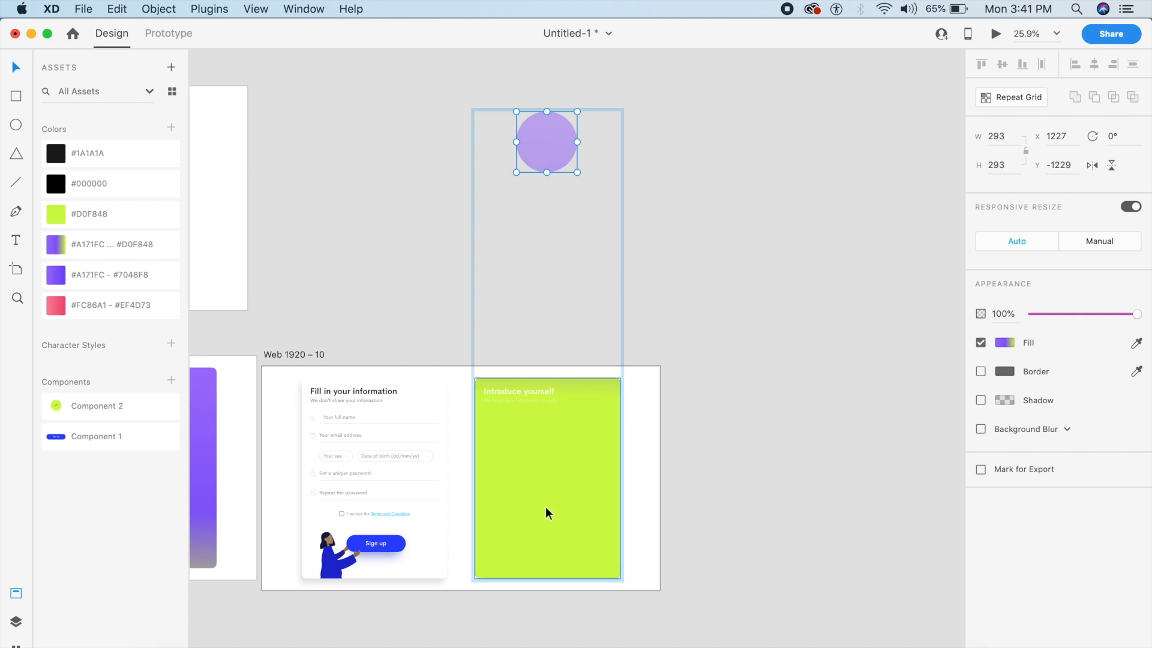
- Shift the circle far to the right of the artboard, to about X 4179 and Y -511, angling the card's gradient
drag(553, 161, 948, 183)
scroll(948, 183, down, 2)
scroll(948, 183, right, 2)
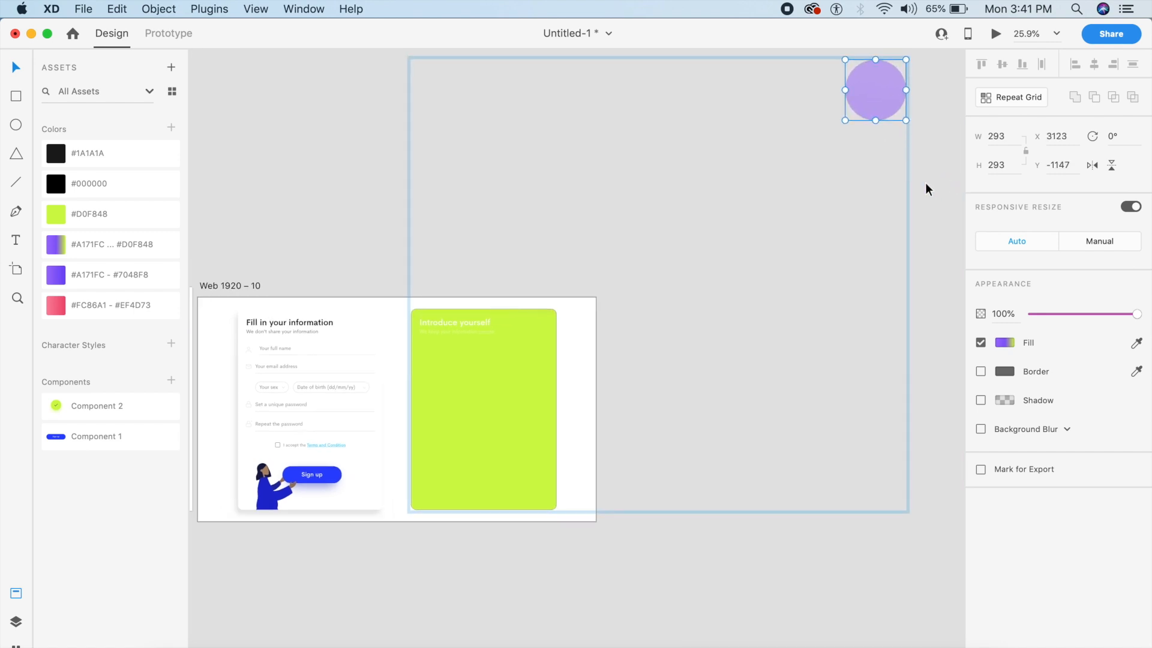
drag(882, 105, 939, 233)
scroll(602, 303, left, 4)
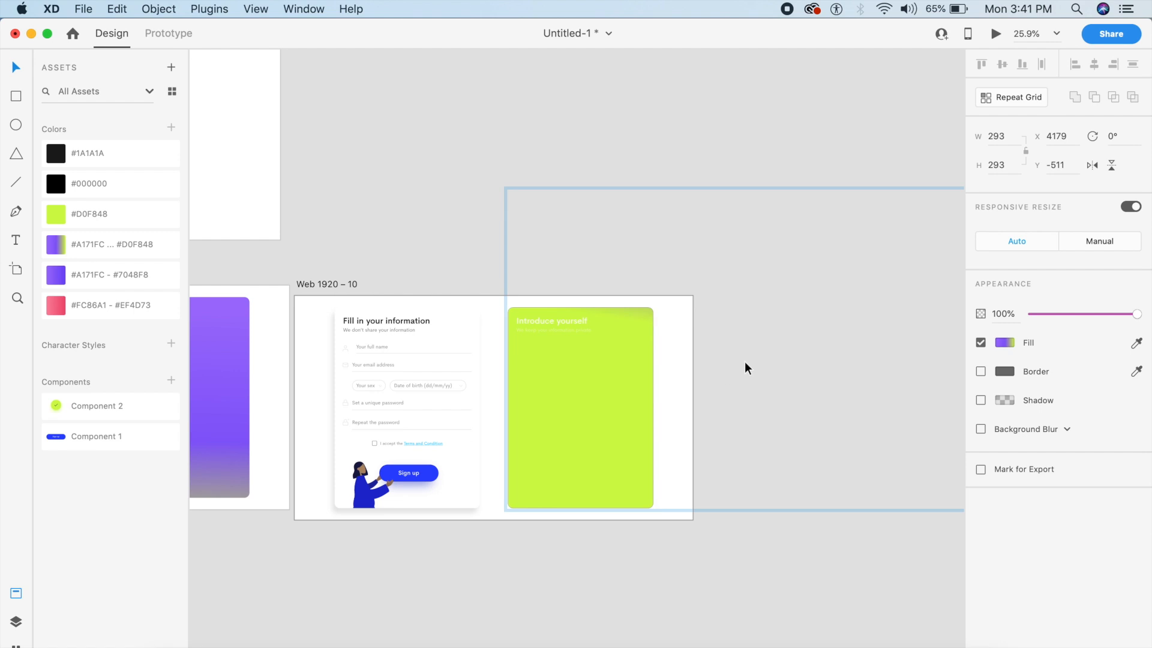
scroll(746, 363, right, 2)
click(606, 321)
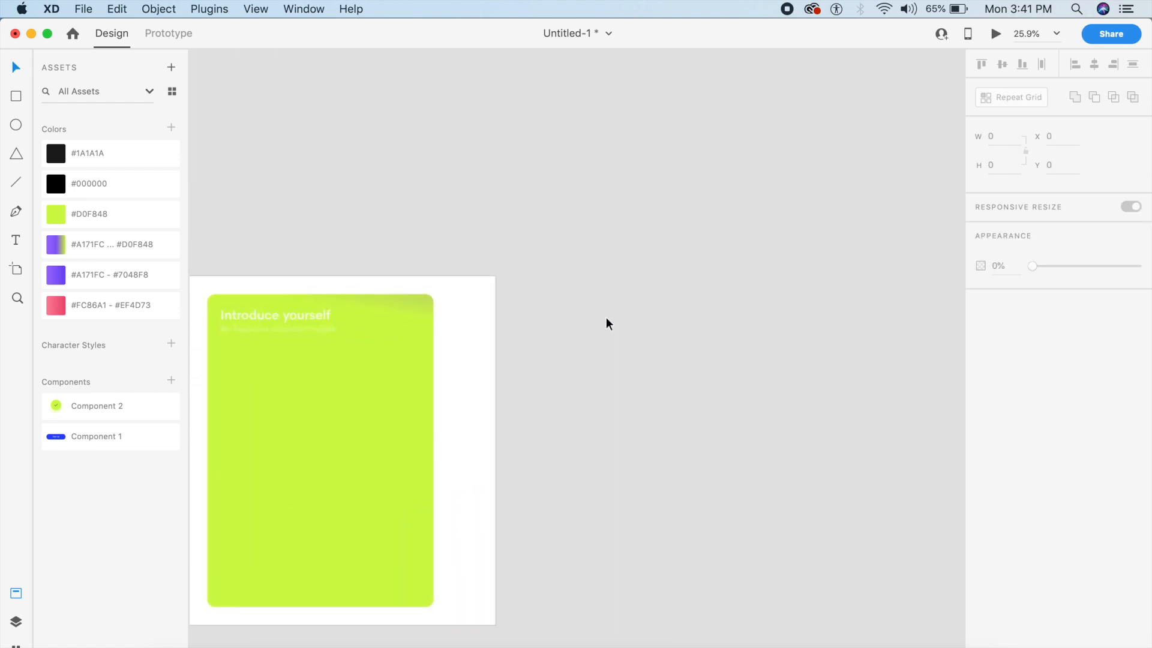
- Add the text "Sign Up Succesfull!" to the lime card, colour it #1A1A1A and enlarge it to size 52
scroll(606, 324, up, 3)
key(t)
click(478, 344)
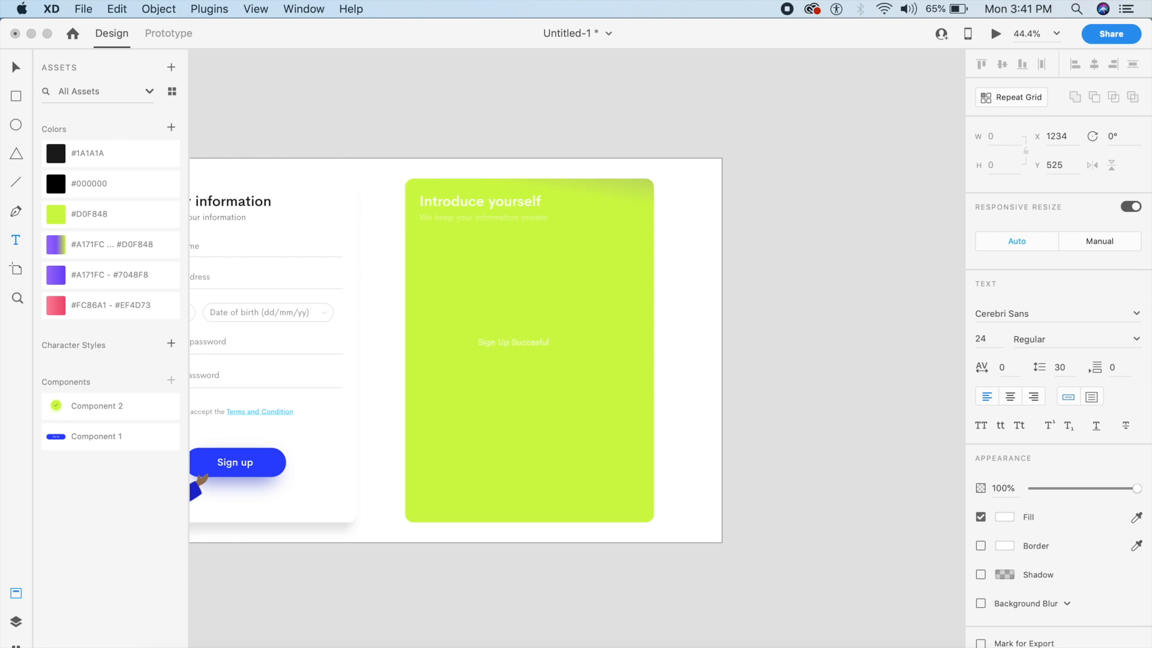
key(Escape)
key(Escape)
click(514, 347)
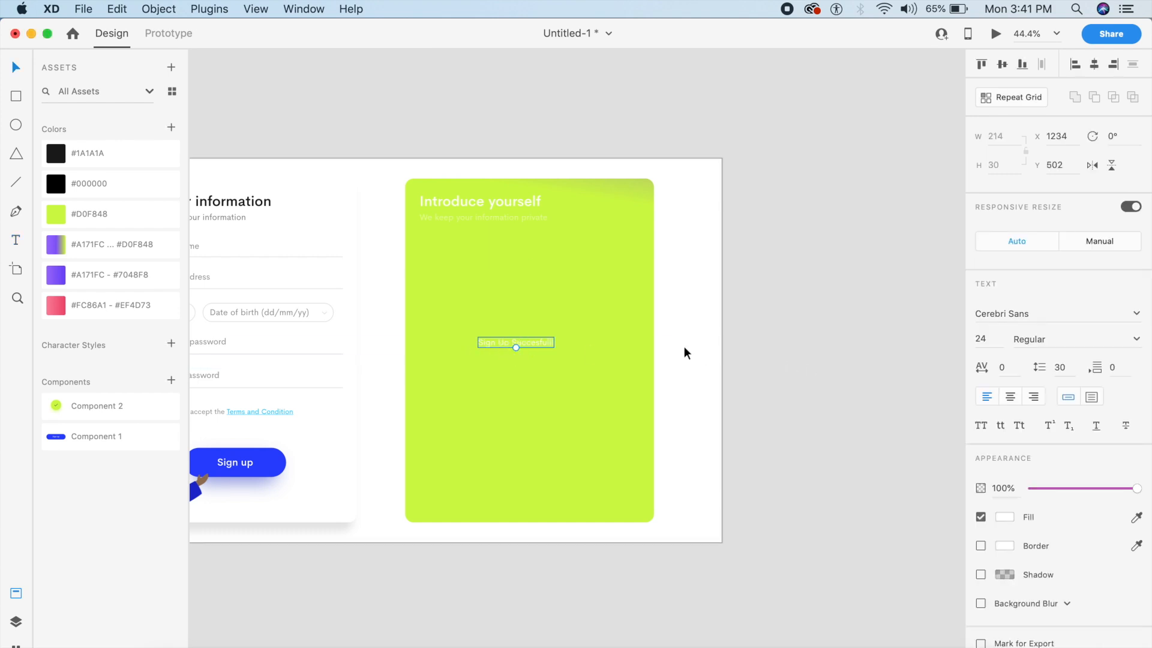
click(95, 157)
drag(515, 348, 550, 353)
click(723, 324)
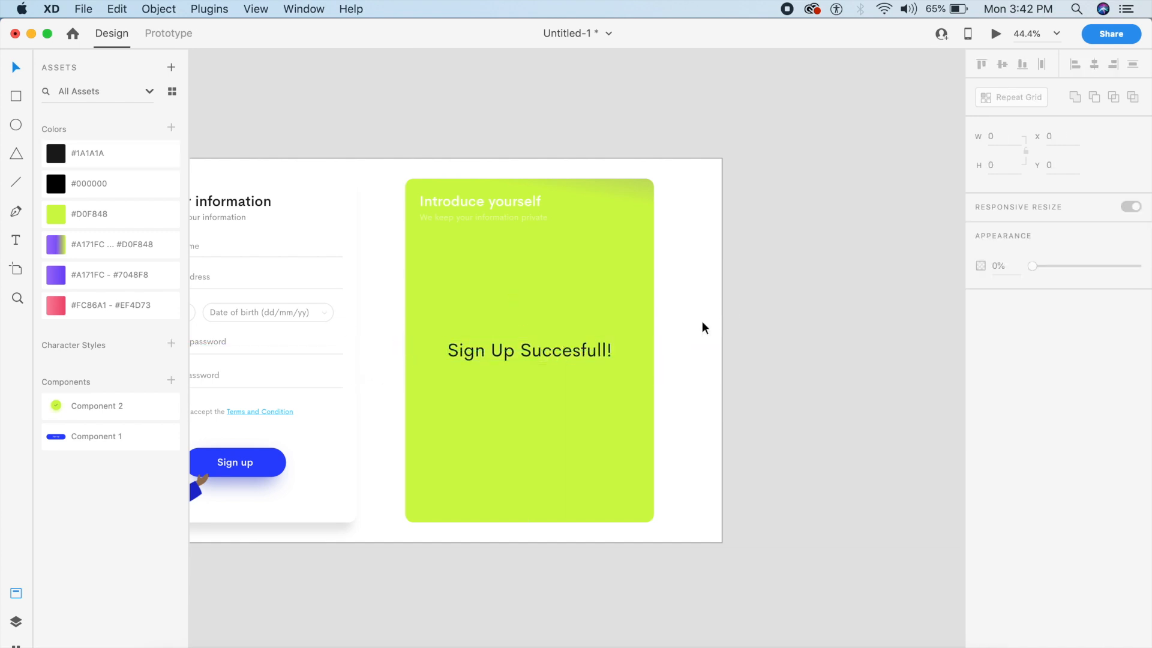
- Change the lime card's message to "Sign Up Succesful!" and center it on the card at about X 1154, Y 493
double_click(560, 360)
click(598, 360)
key(BackSpace)
key(Escape)
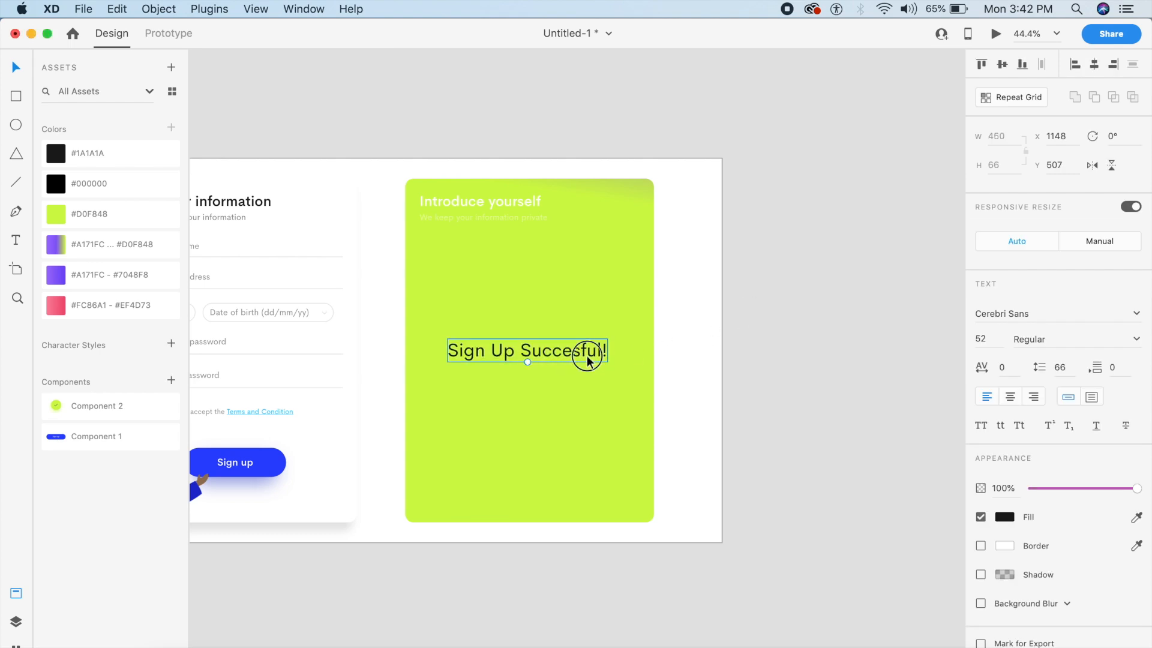
drag(587, 360, 586, 355)
click(732, 308)
- Copy the "Sign Up Succesful!" text to the purple card on Web 1920 – 9, lower it to about Y 770 and send it behind the card
click(526, 347)
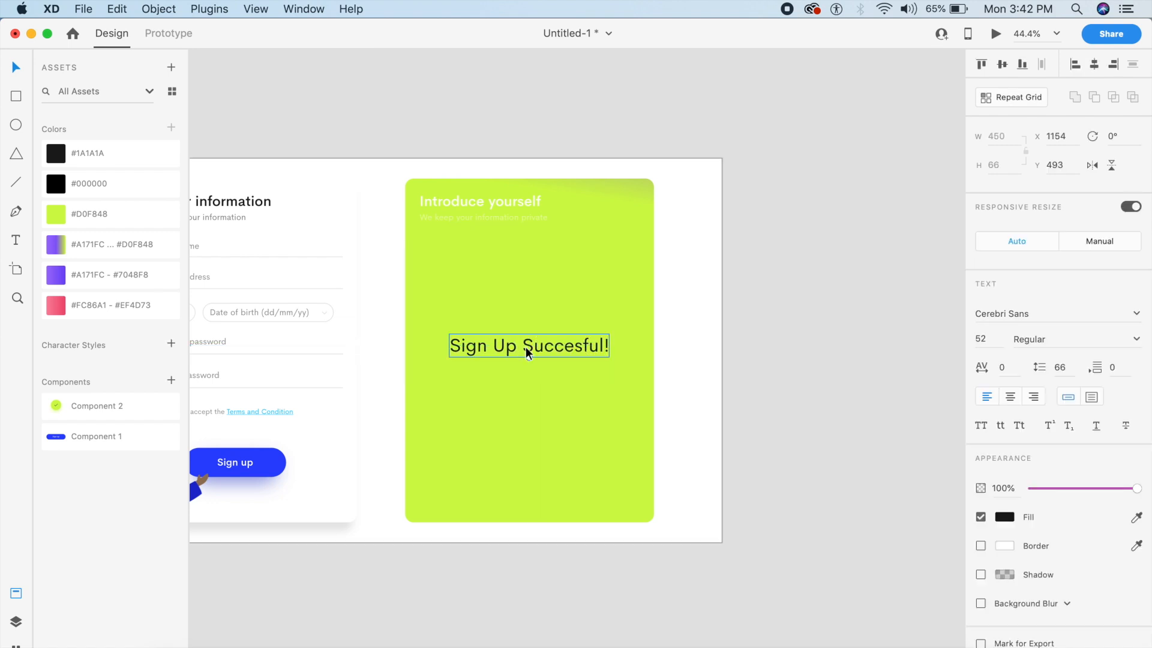
scroll(526, 347, left, 15)
click(638, 352)
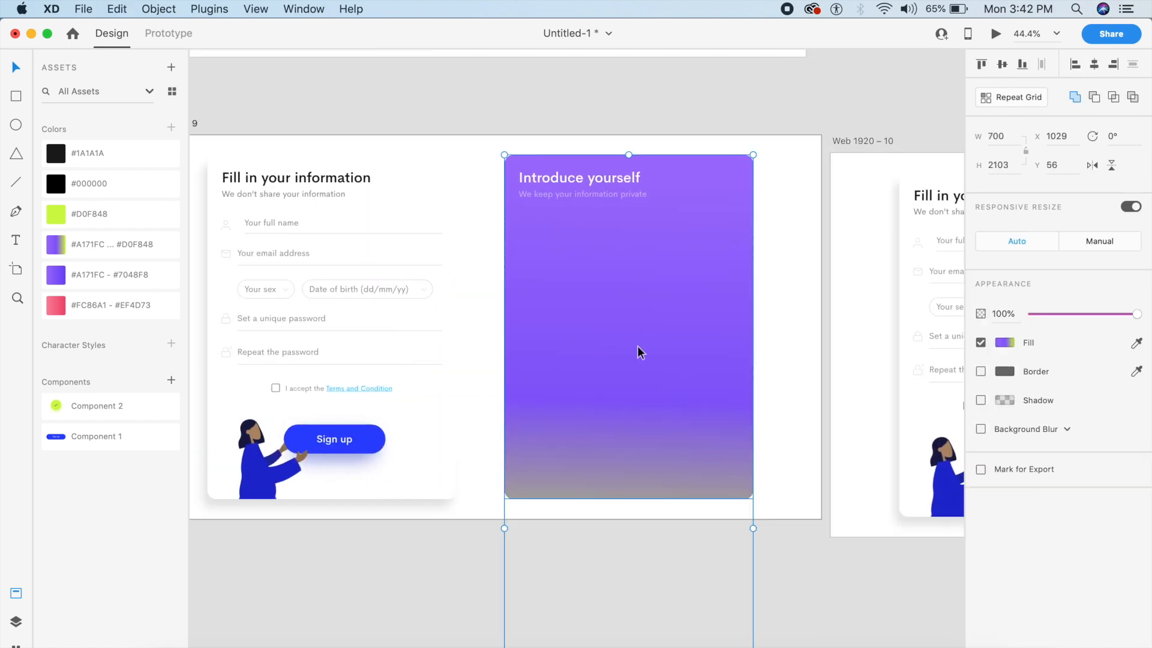
text(Sign Up Succesful!)
drag(650, 321, 642, 421)
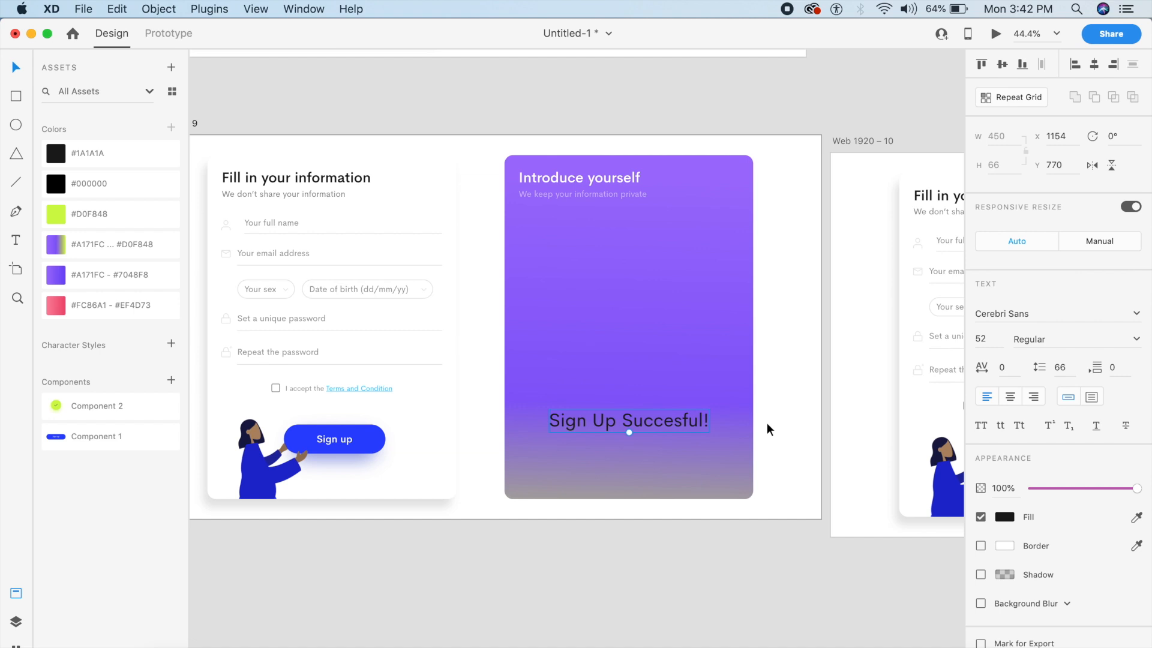
key(shift+super+bracketleft)
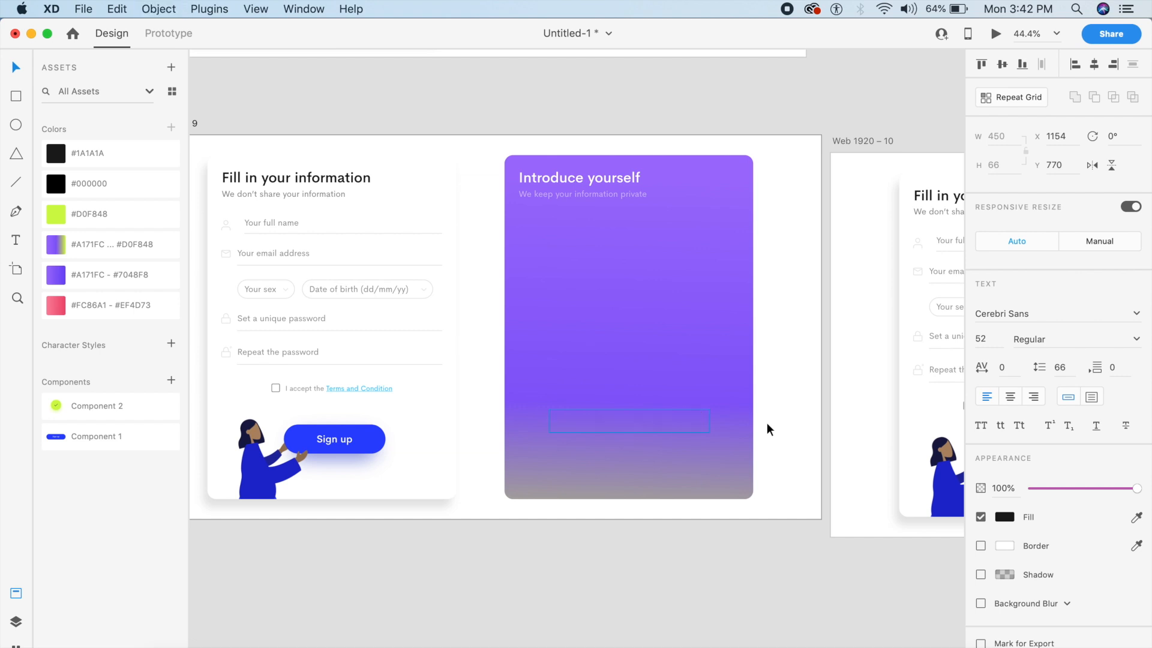
- Link the lime check button on Web 1920 – 8 to Web 1920 – 9 with a Tap-triggered Auto-Animate transition using Ease In-Out
scroll(767, 424, left, 10)
scroll(768, 427, down, 5)
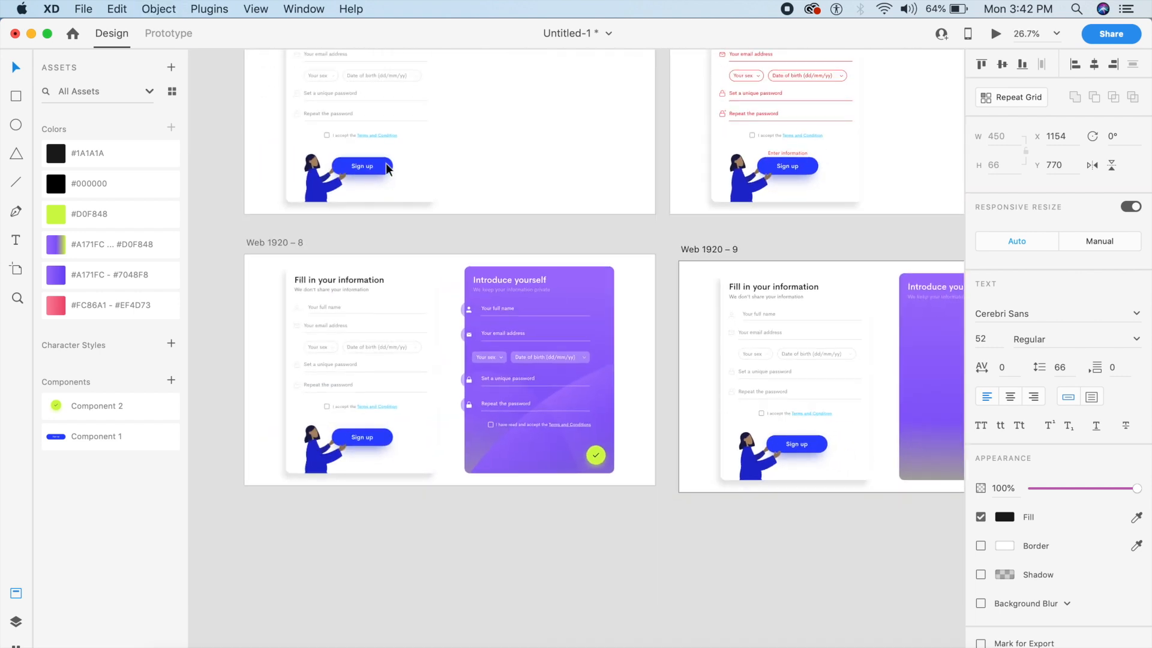
click(169, 33)
click(591, 466)
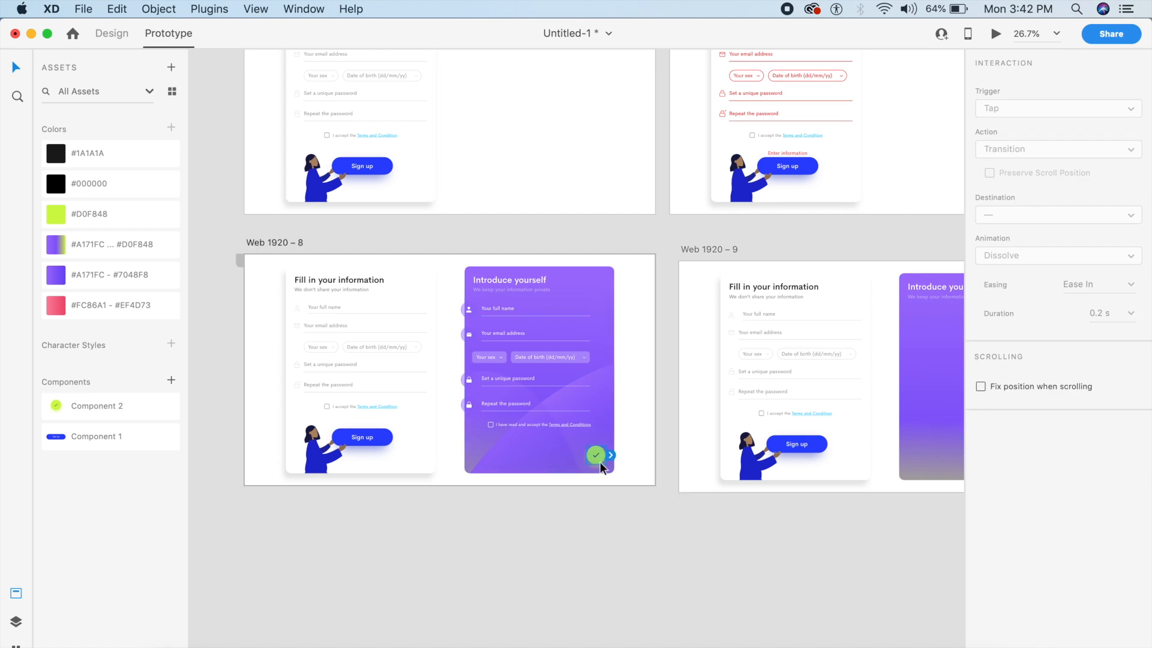
scroll(640, 458, right, 5)
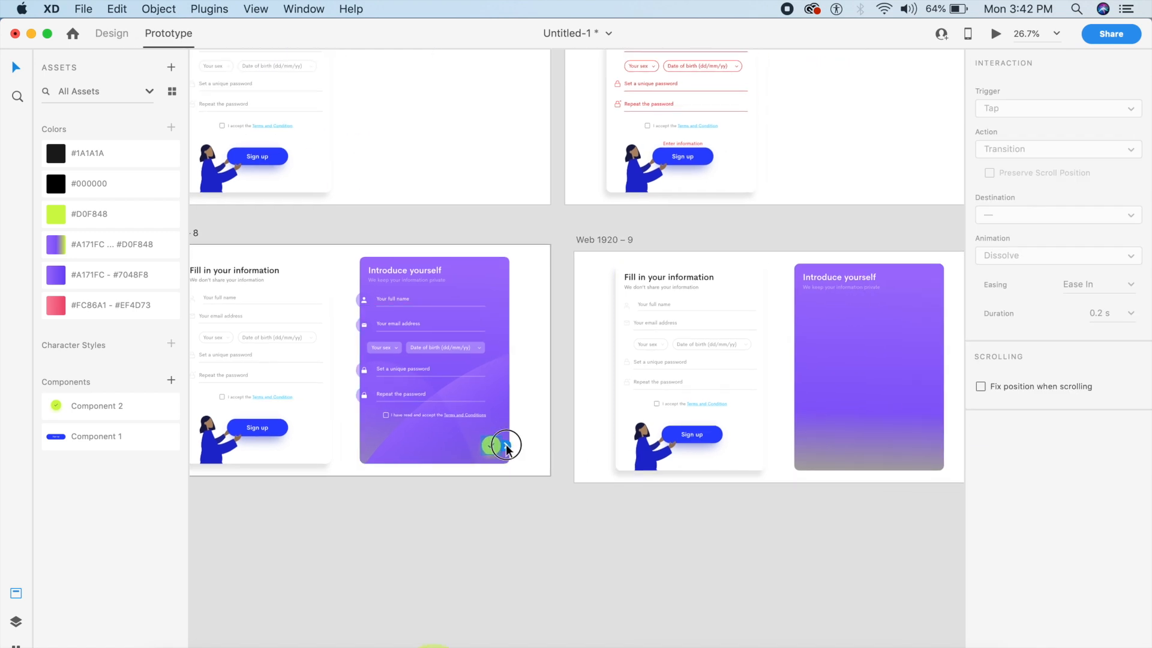
drag(507, 447, 744, 369)
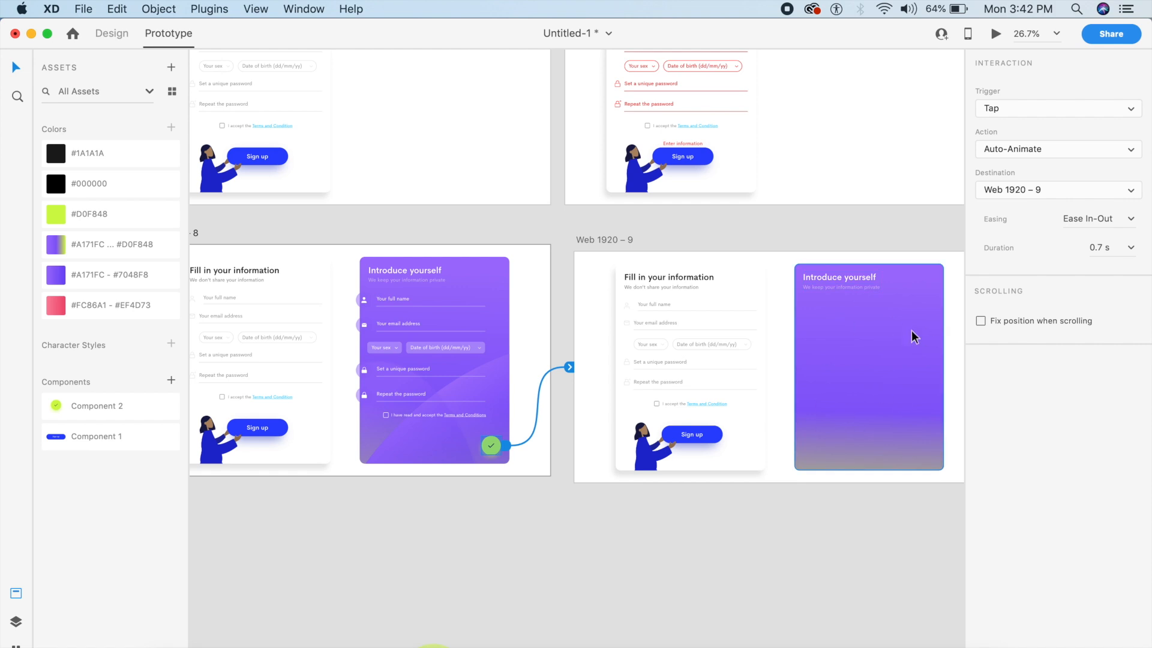
click(1048, 109)
click(1045, 113)
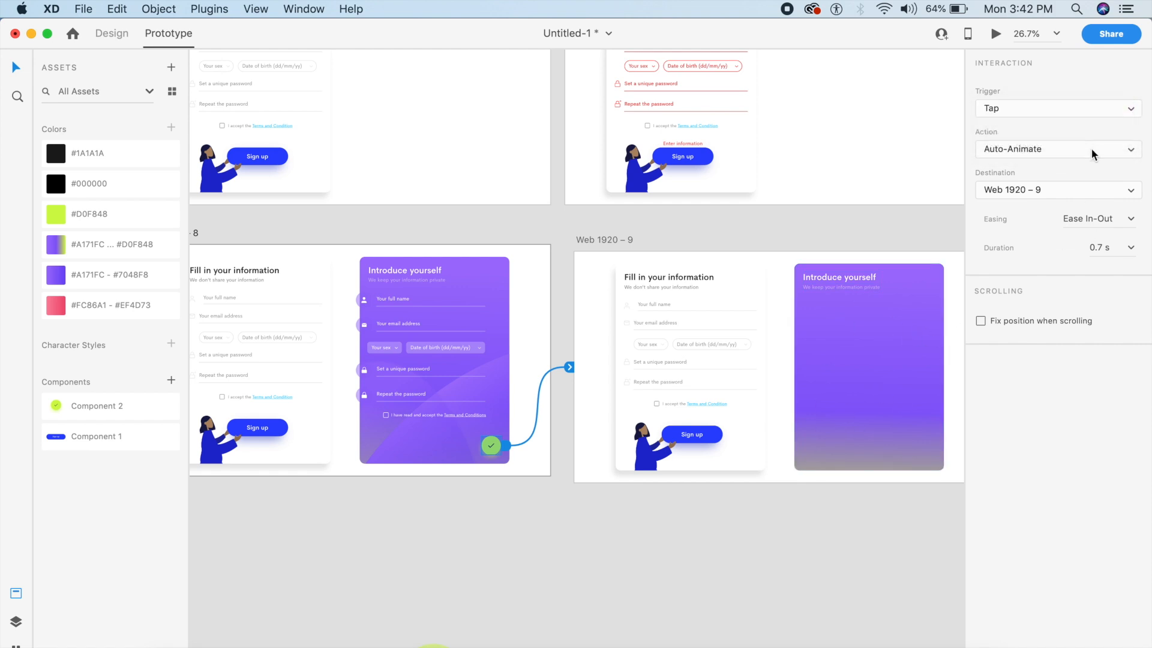
click(1131, 221)
click(1090, 246)
click(1116, 246)
key(Return)
click(817, 226)
- Link the whole artboard Web 1920 – 9 to Web 1920 – 10
scroll(799, 216, right, 5)
scroll(800, 217, right, 3)
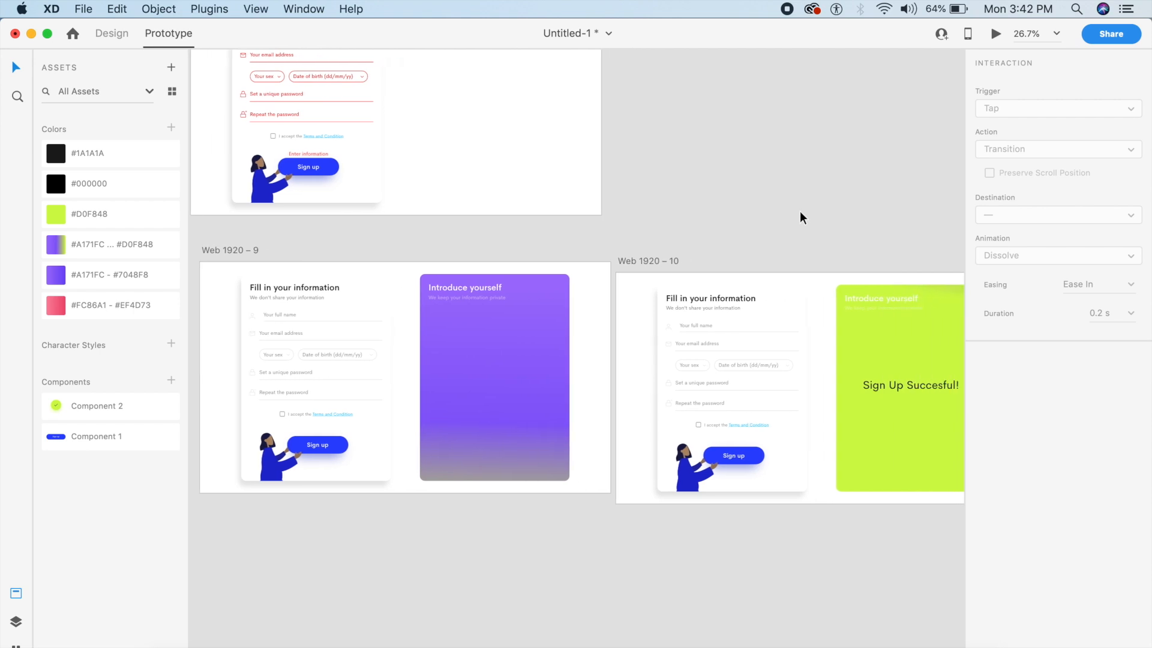
click(225, 251)
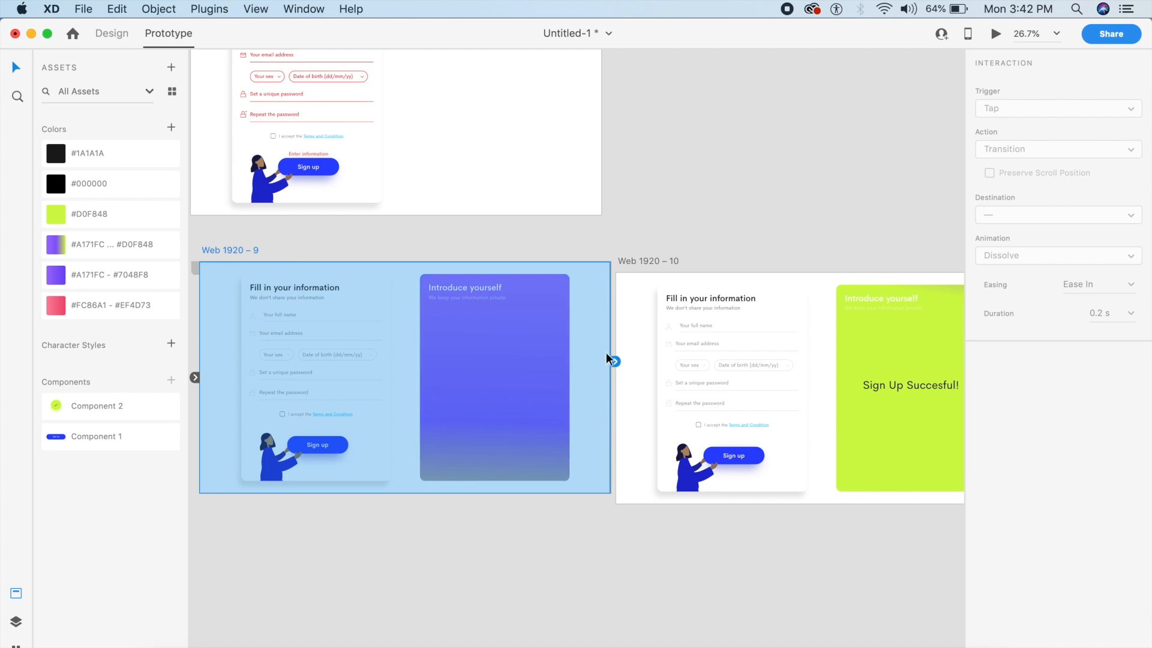
drag(616, 362, 618, 338)
drag(620, 368, 804, 360)
- Set the trigger from Web 1920 – 9 to Web 1920 – 10 to Time with a 0.2 s delay
click(1030, 108)
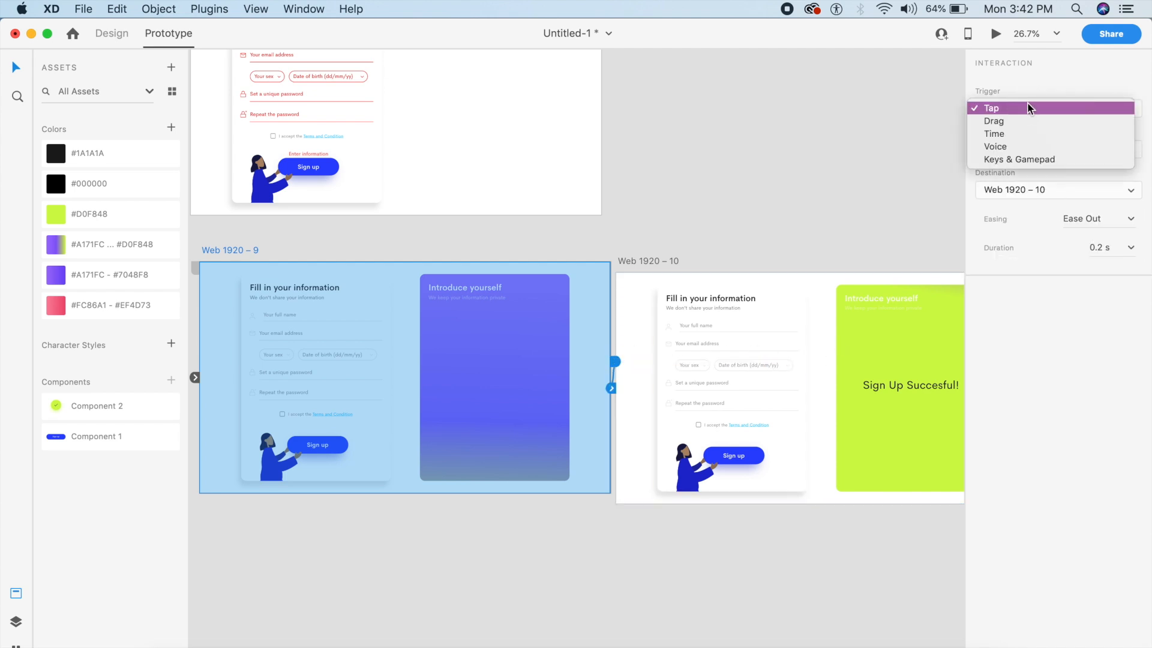
click(1008, 133)
click(1114, 138)
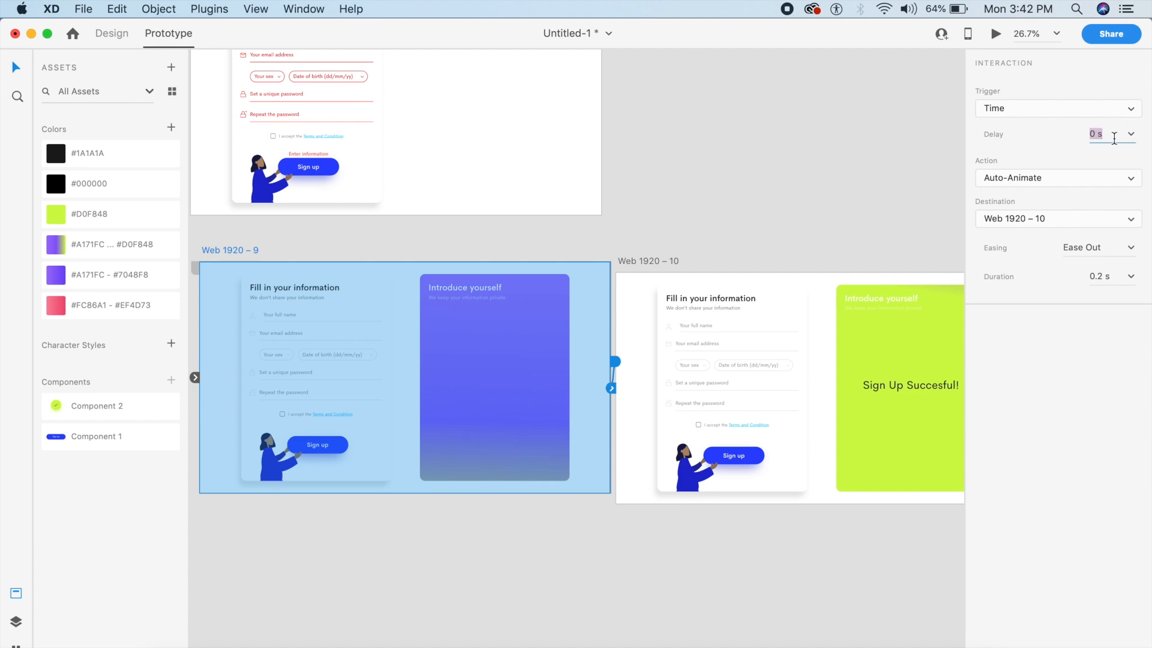
text(0.2)
key(Return)
- Set the timed transition's easing to Ease In-Out and its duration to 1 s
click(1131, 248)
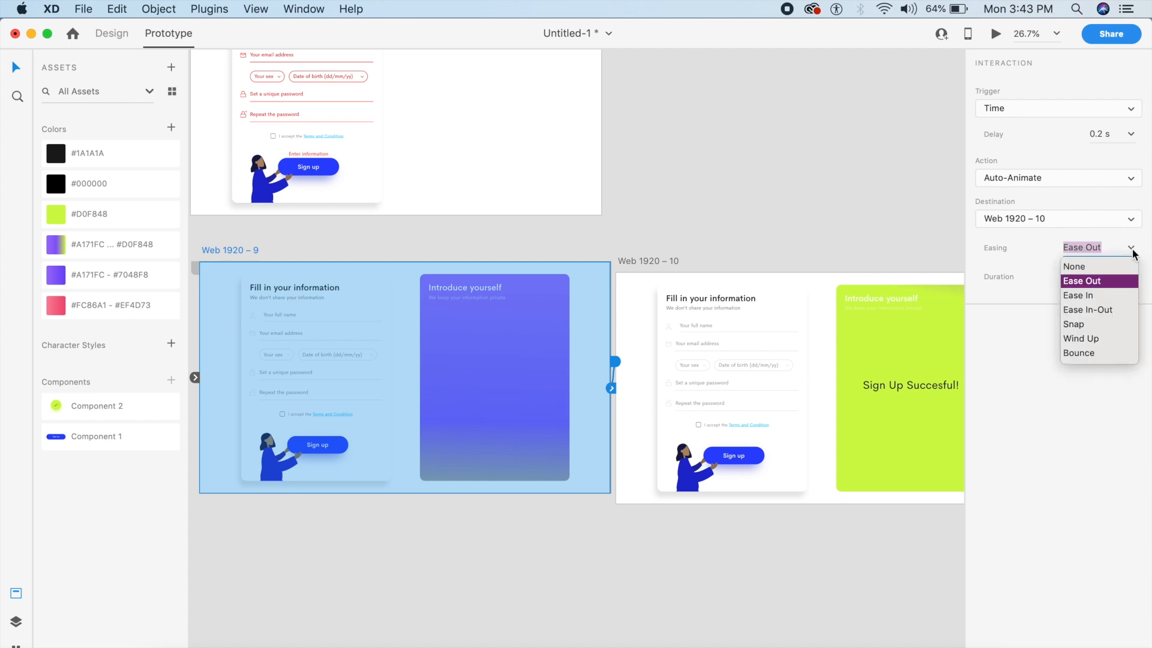
click(1099, 311)
click(1113, 277)
text(0.8)
key(Return)
click(1110, 275)
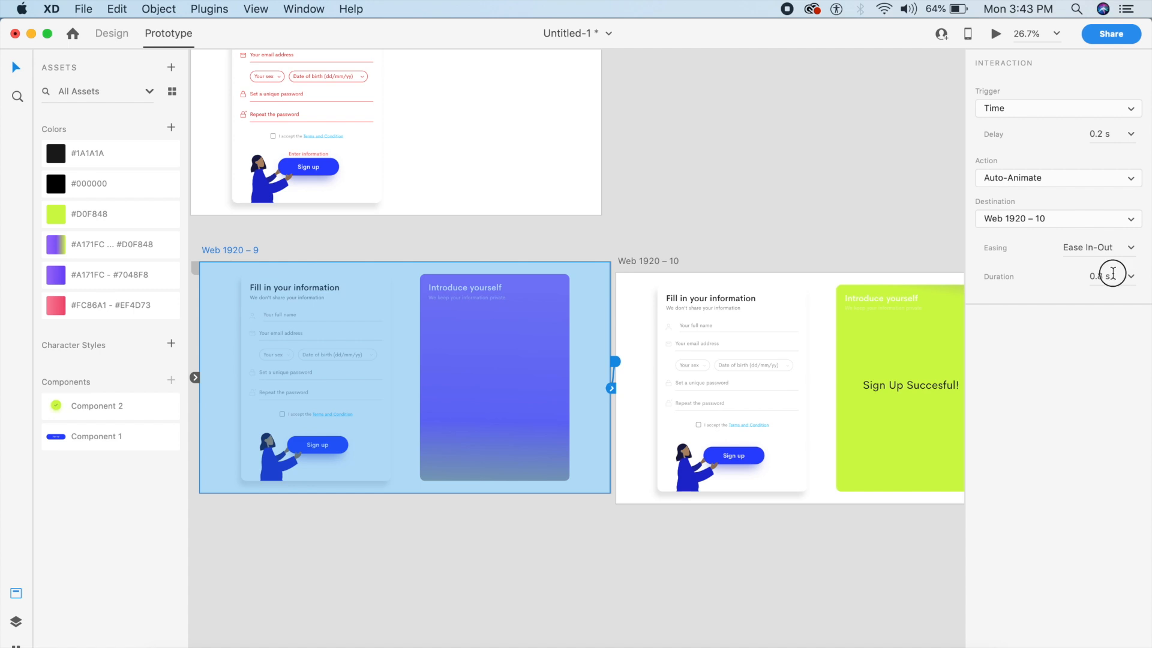
text(1)
- Preview the prototype from Web 1920 – 8 and trigger the lime check button to play the success animation
scroll(719, 233, left, 10)
click(657, 291)
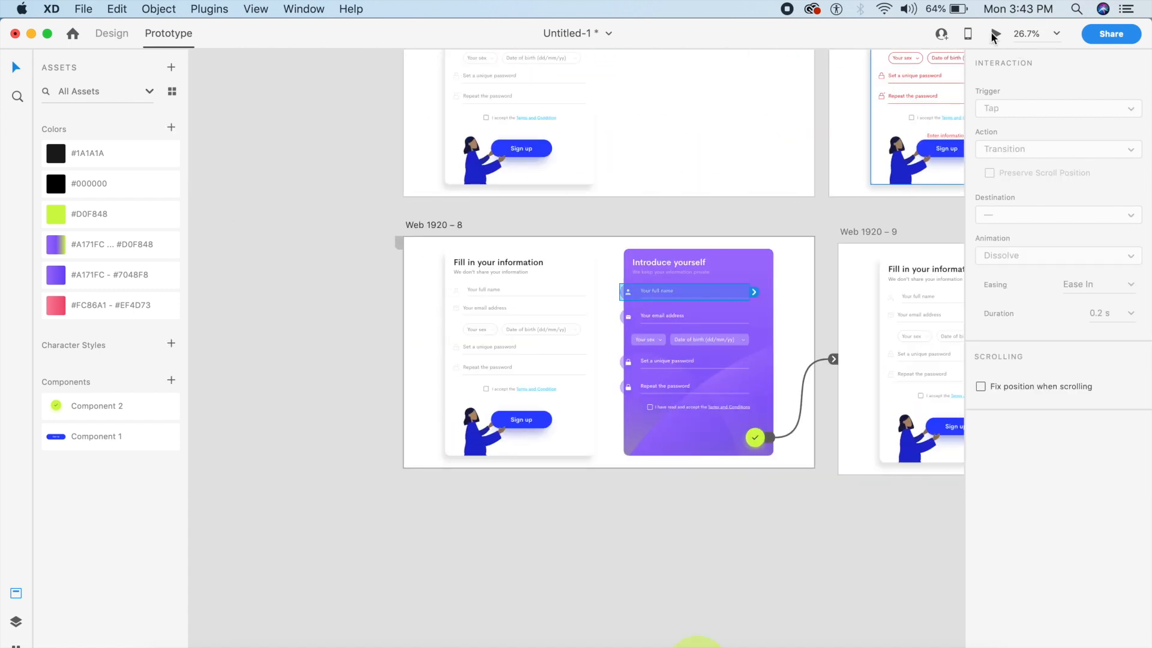
click(994, 35)
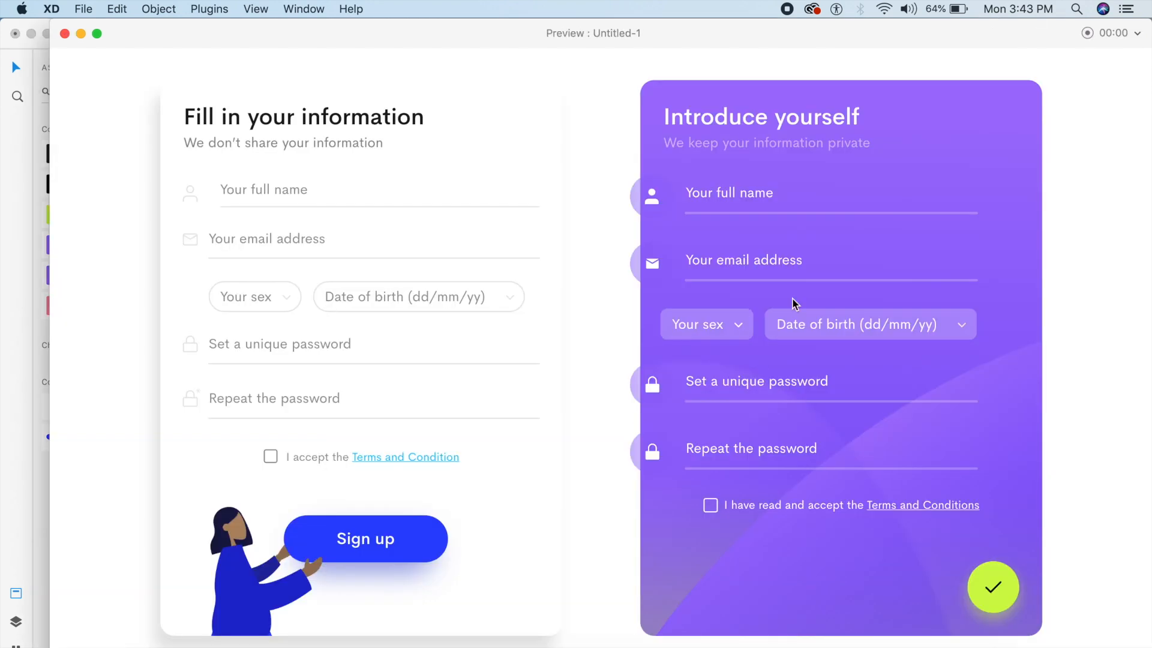
click(991, 584)
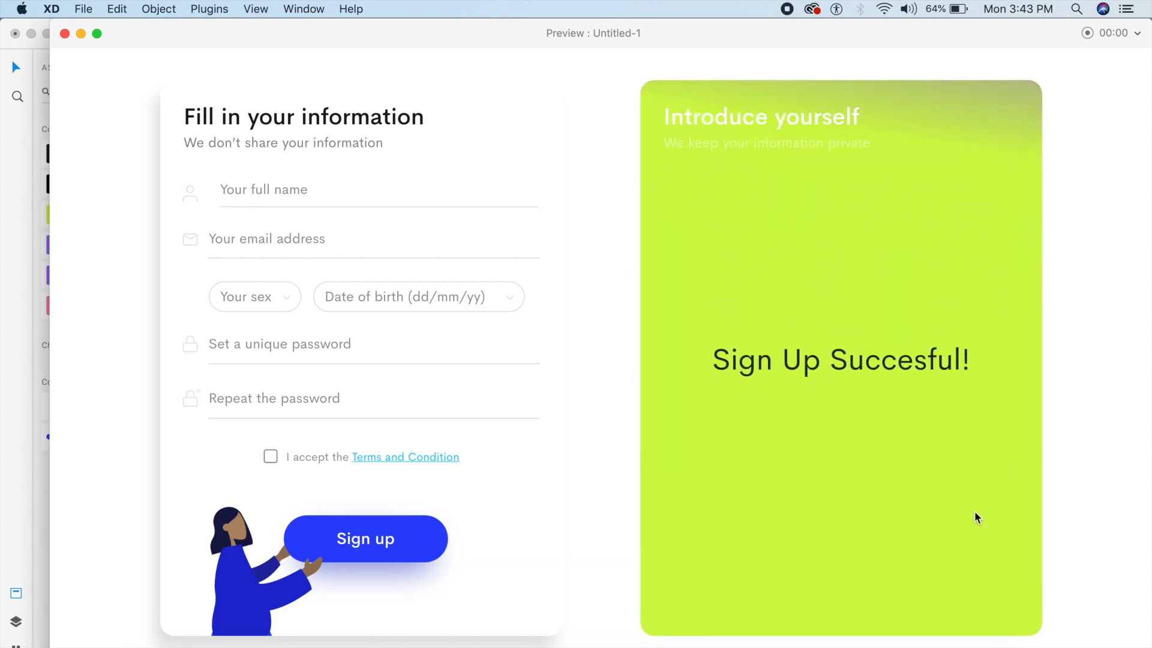